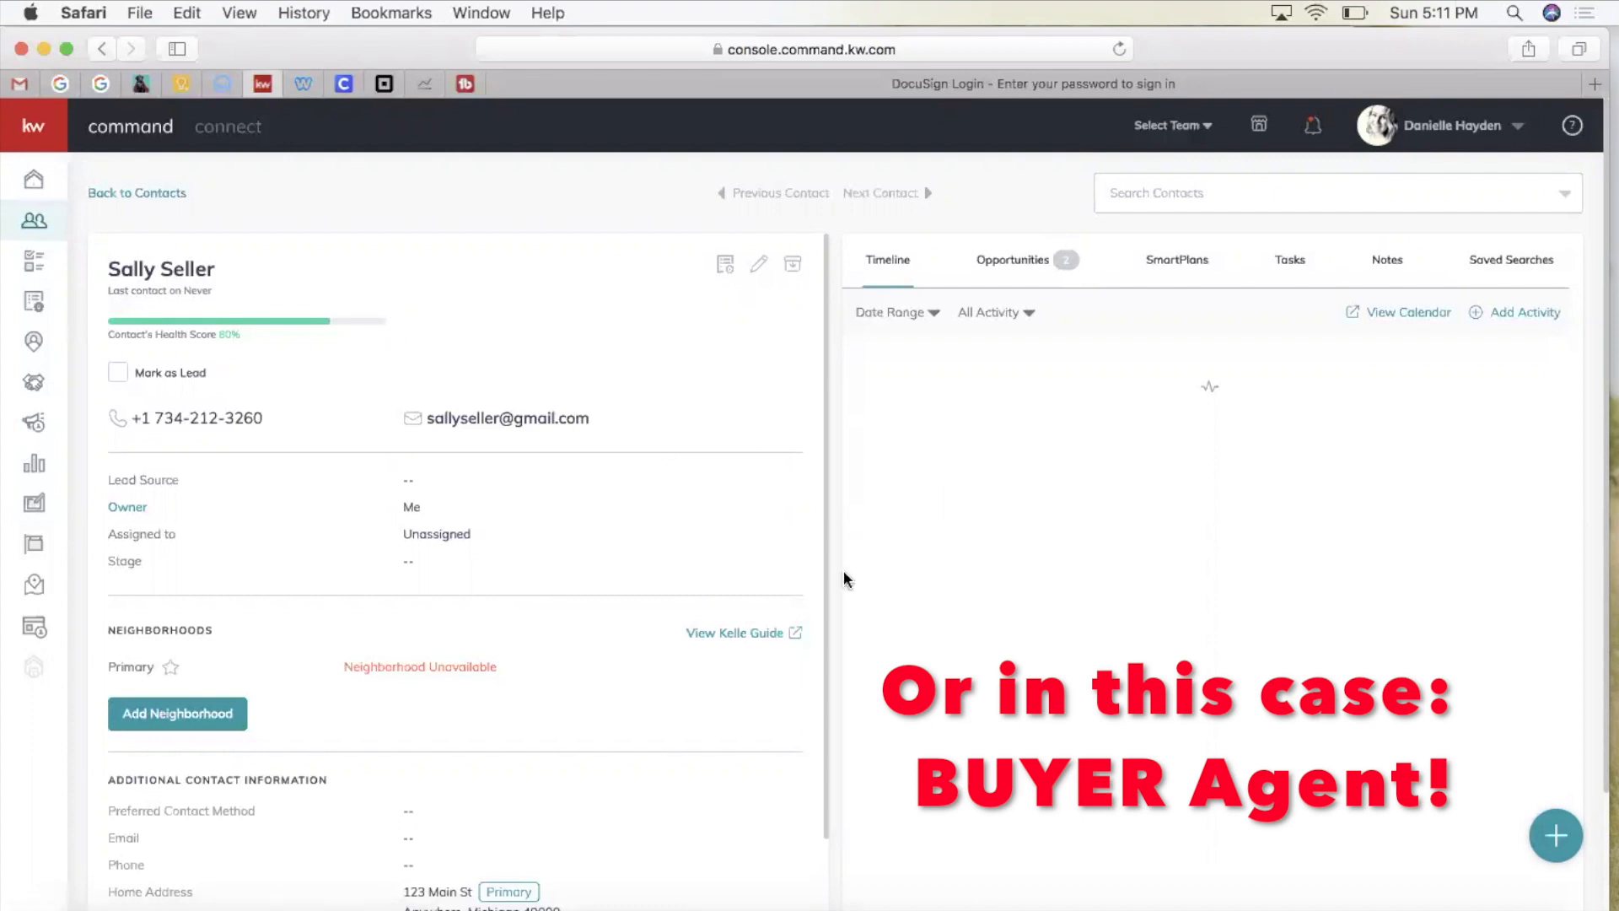
Step: Open the contact's Seller - Buyer opportunity in a new tab and show its Documents section
click(1014, 268)
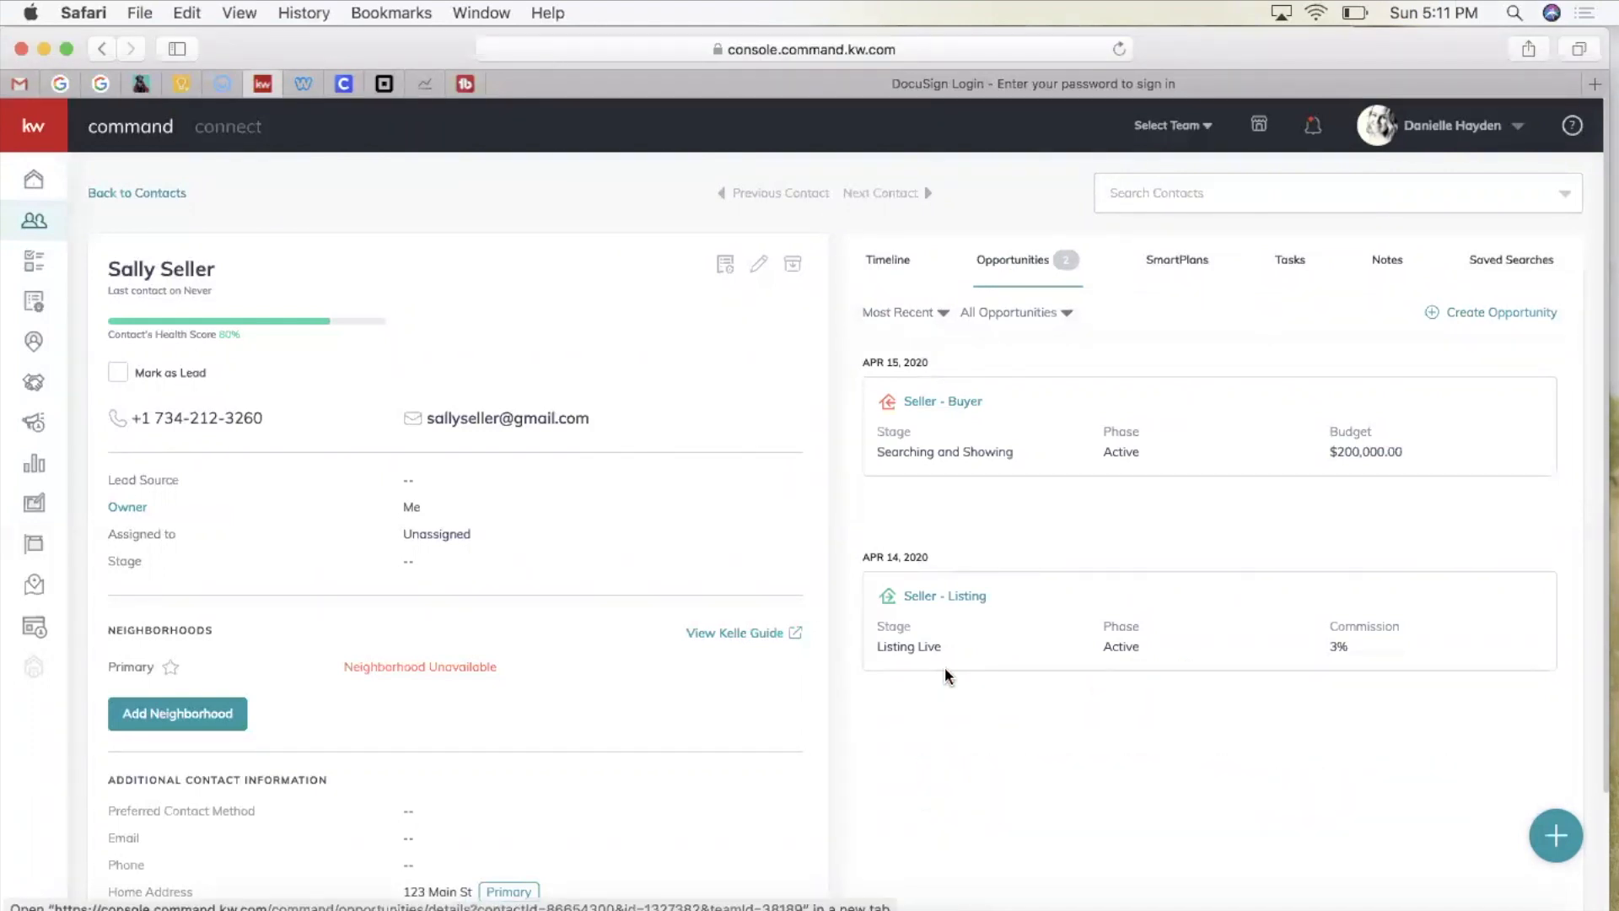
super+click(930, 403)
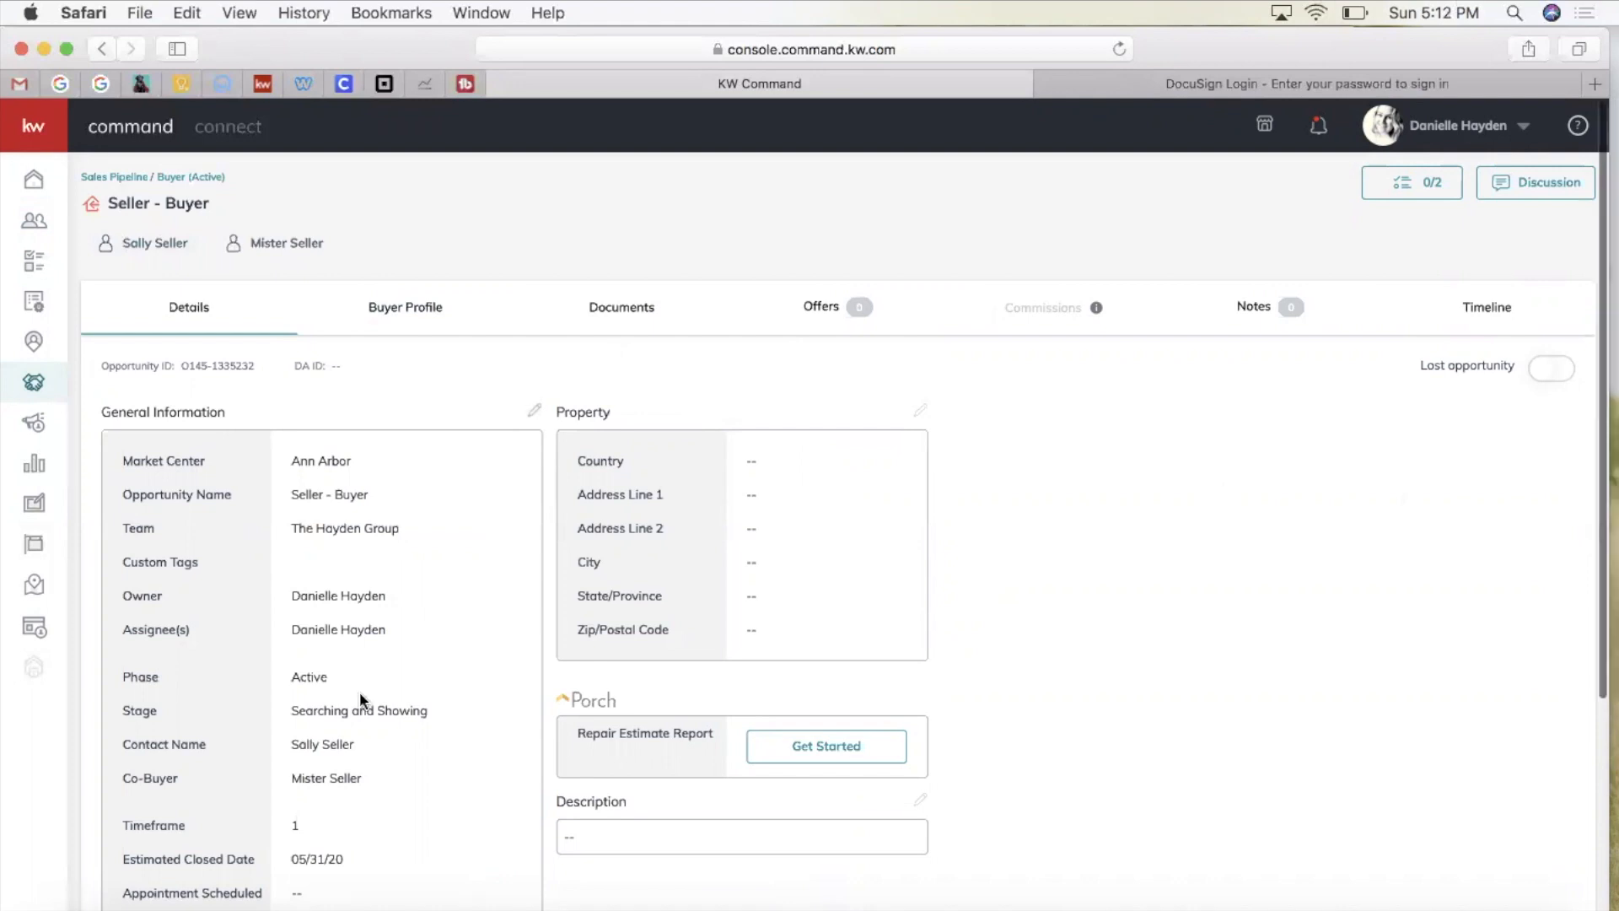
scroll(359, 691, down, 2)
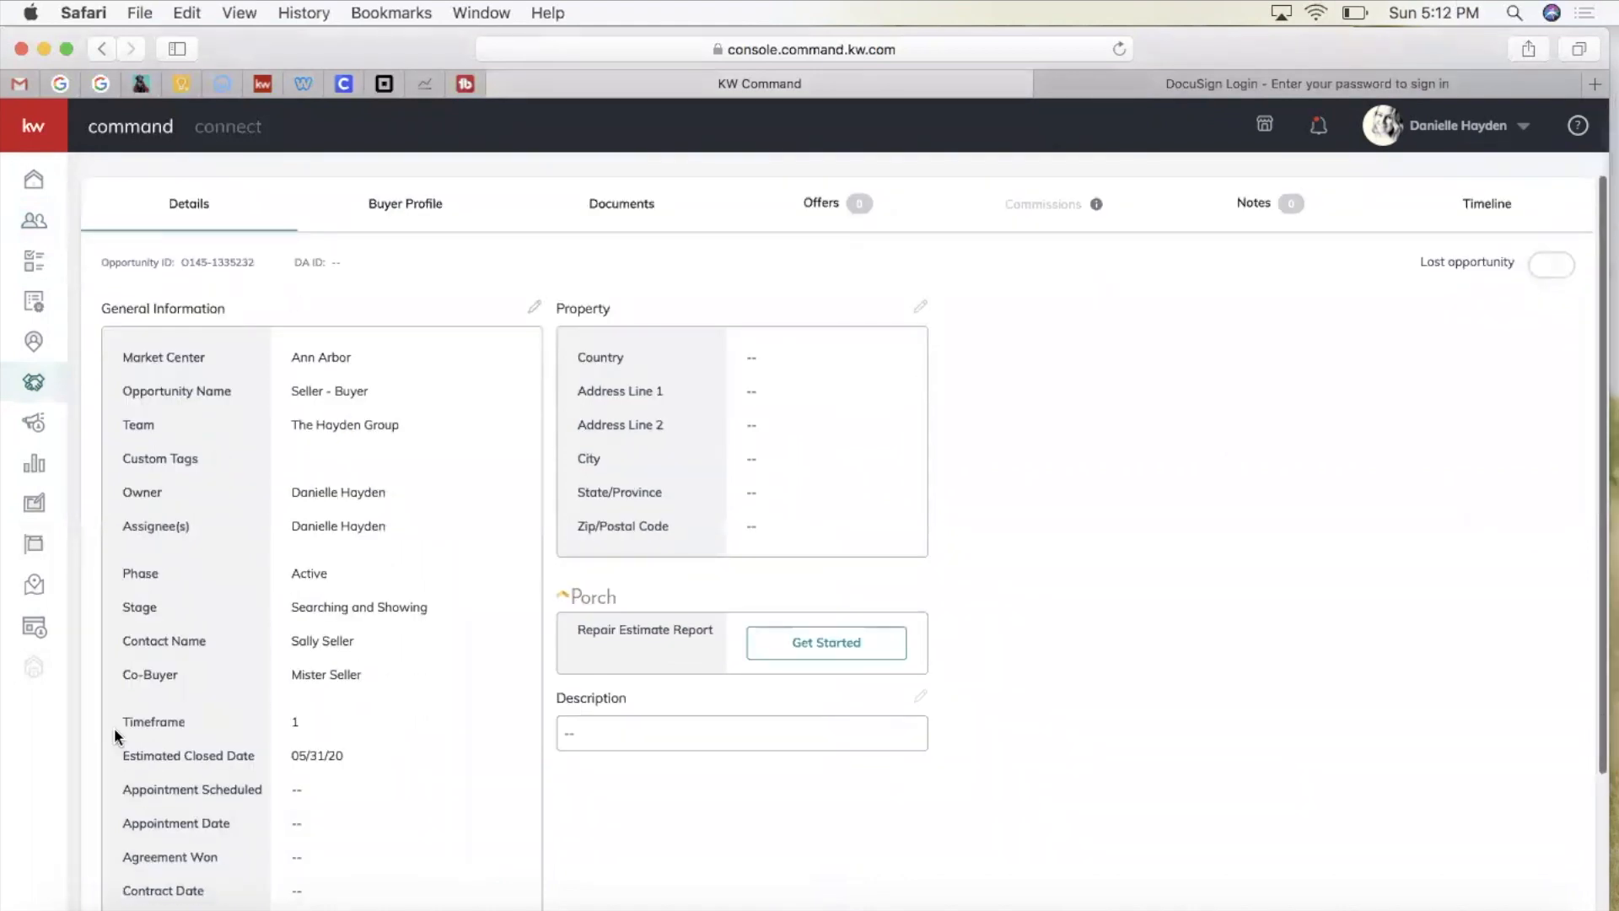
scroll(249, 427, up, 2)
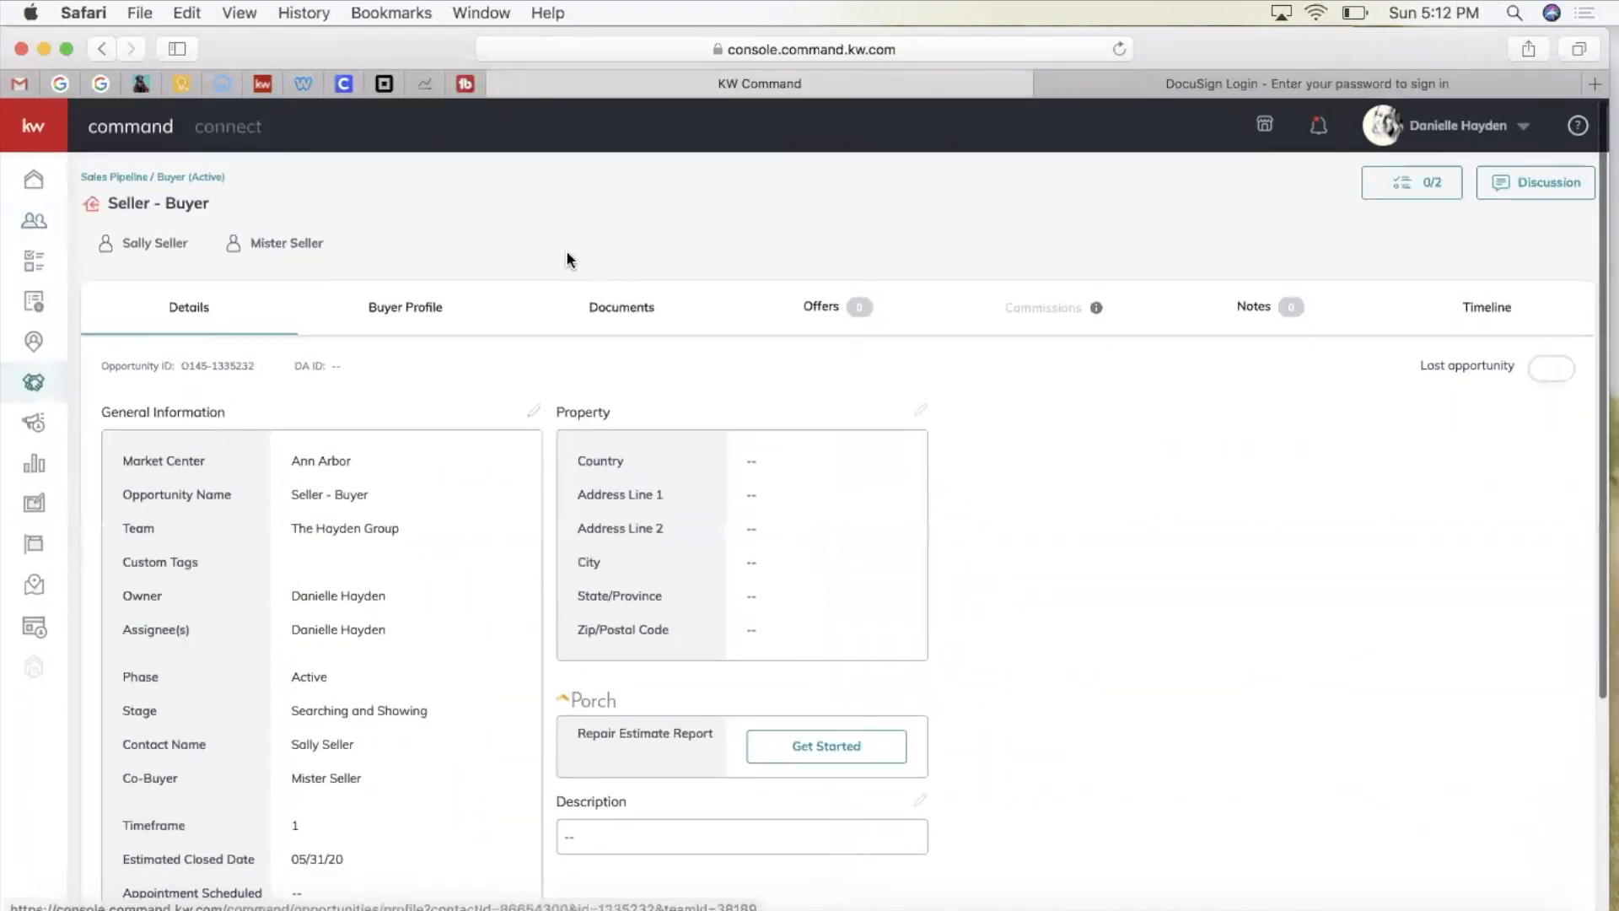
click(615, 313)
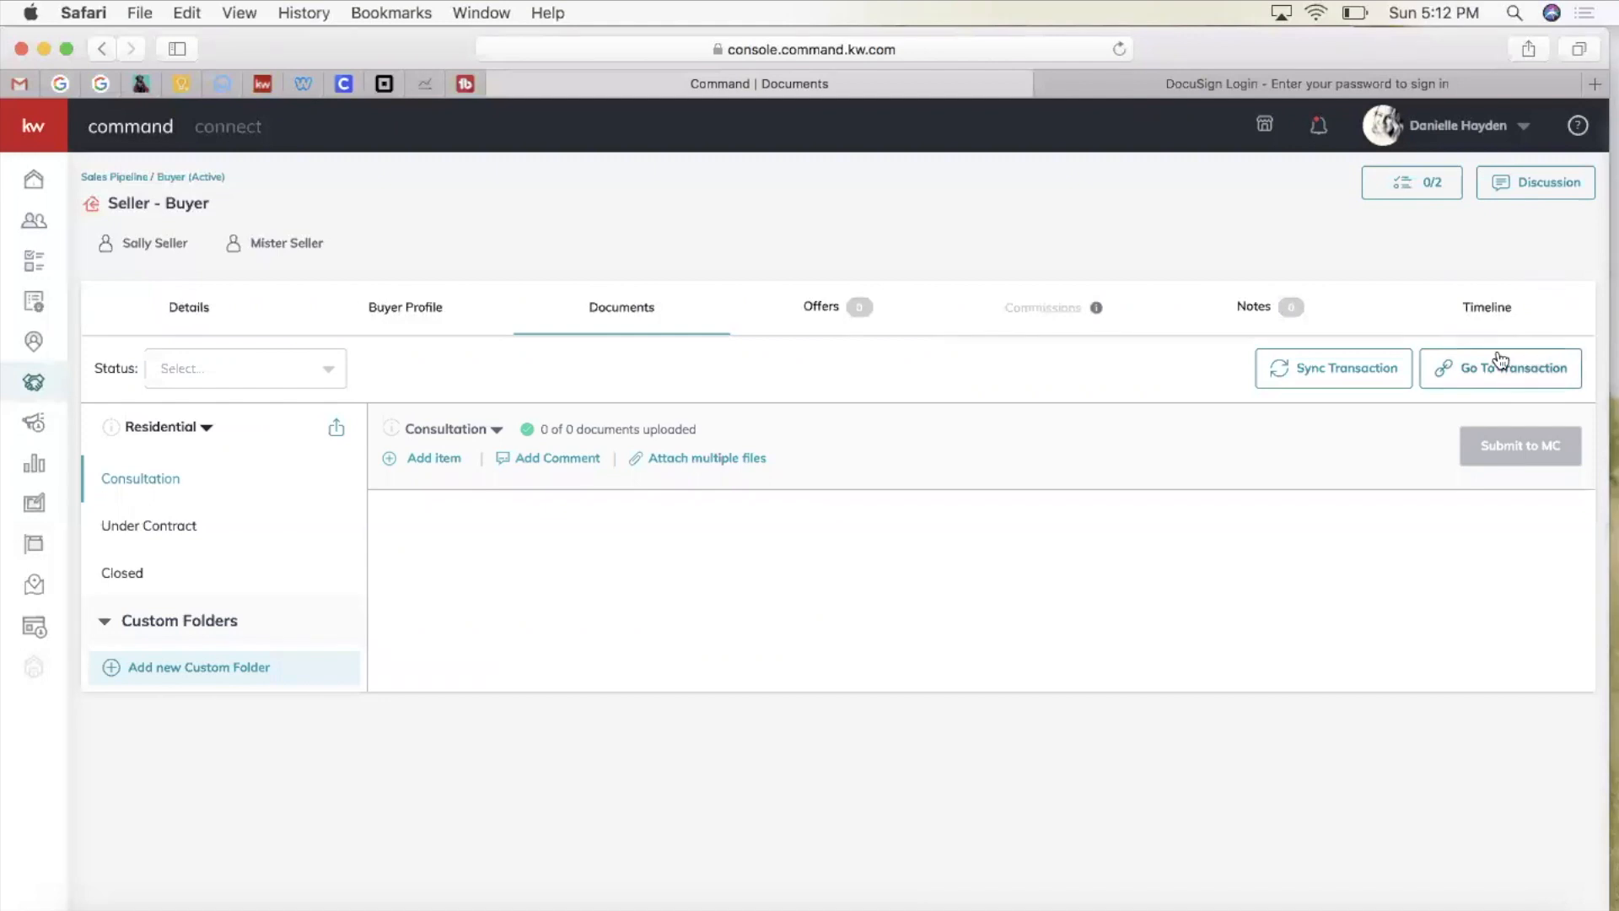
Step: Open the linked Seller - Buyer room in DocuSign Rooms, signing in with the saved e-mail and password
click(1474, 372)
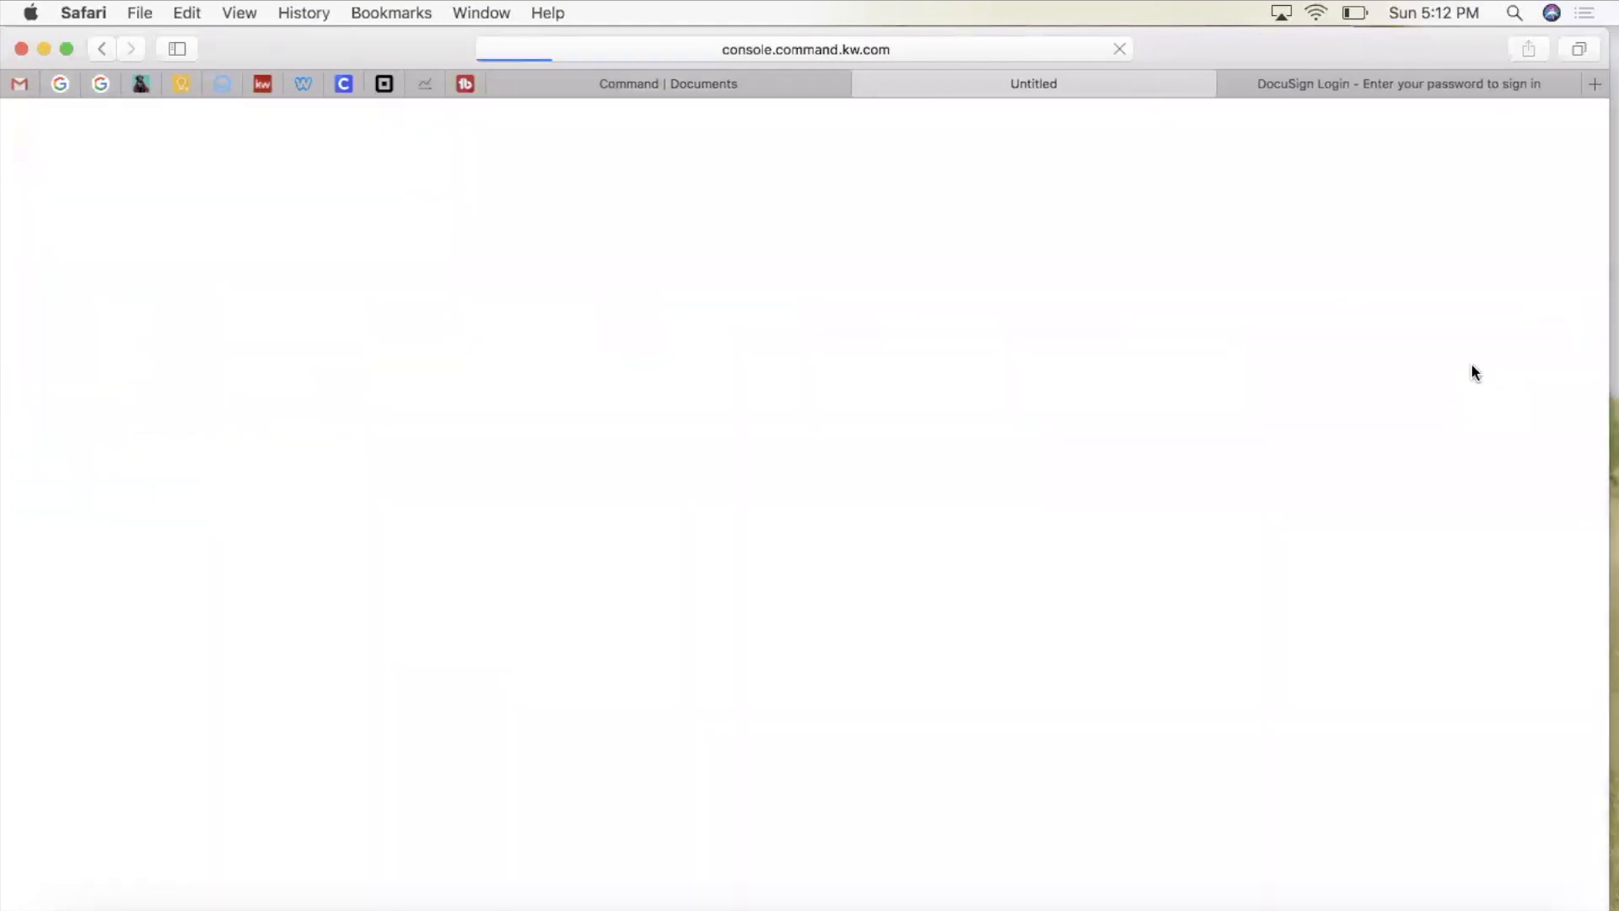
click(1229, 84)
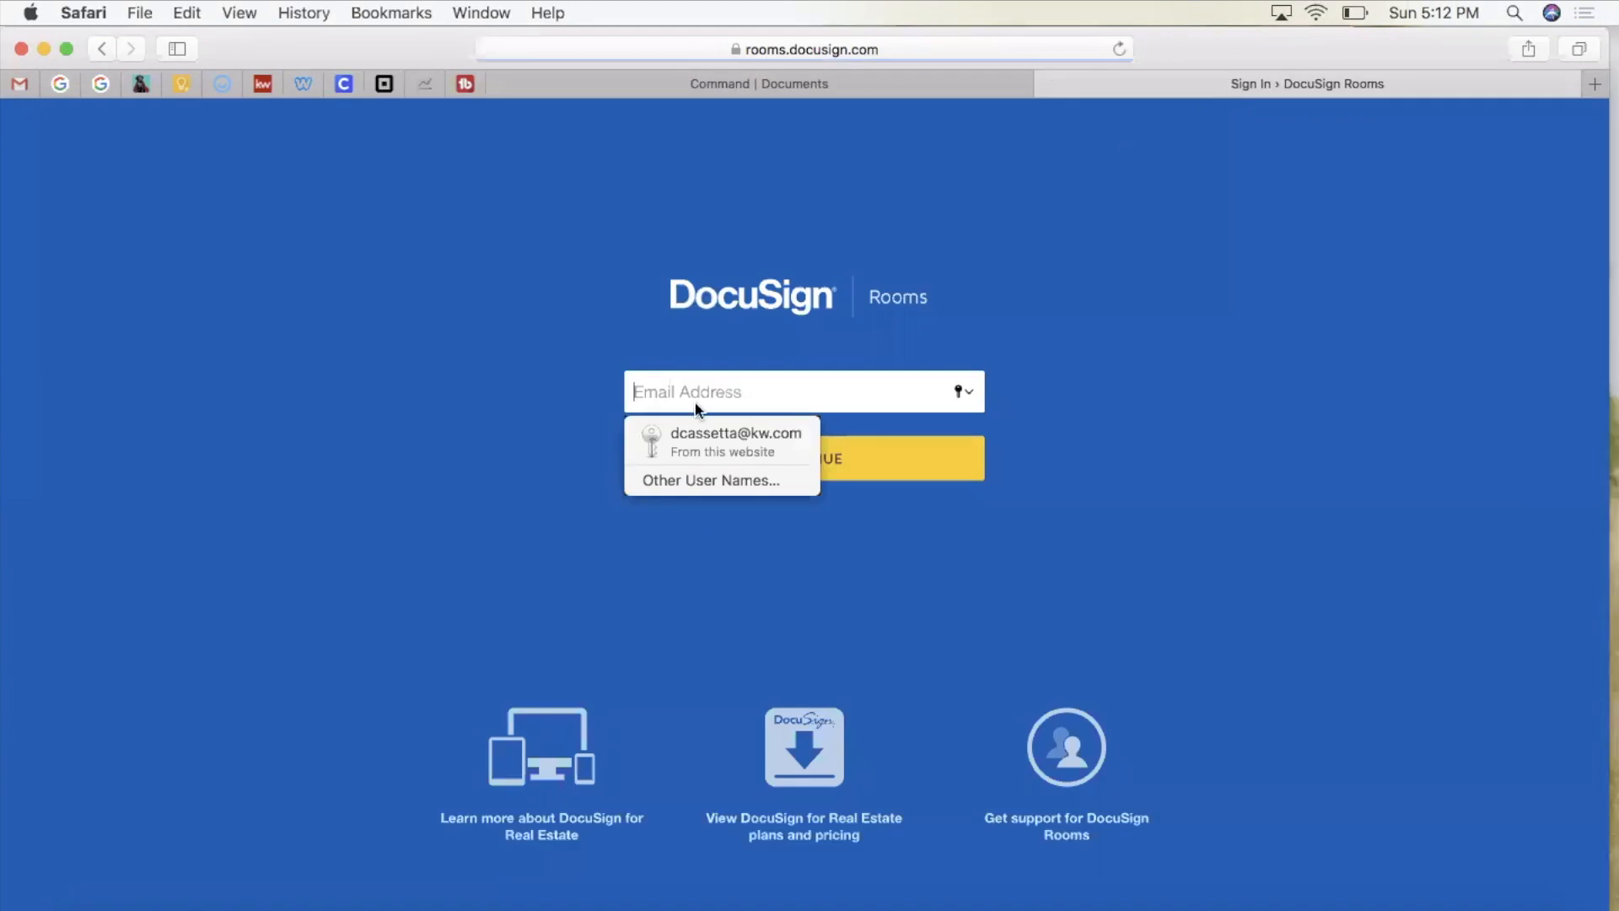
click(672, 443)
click(749, 461)
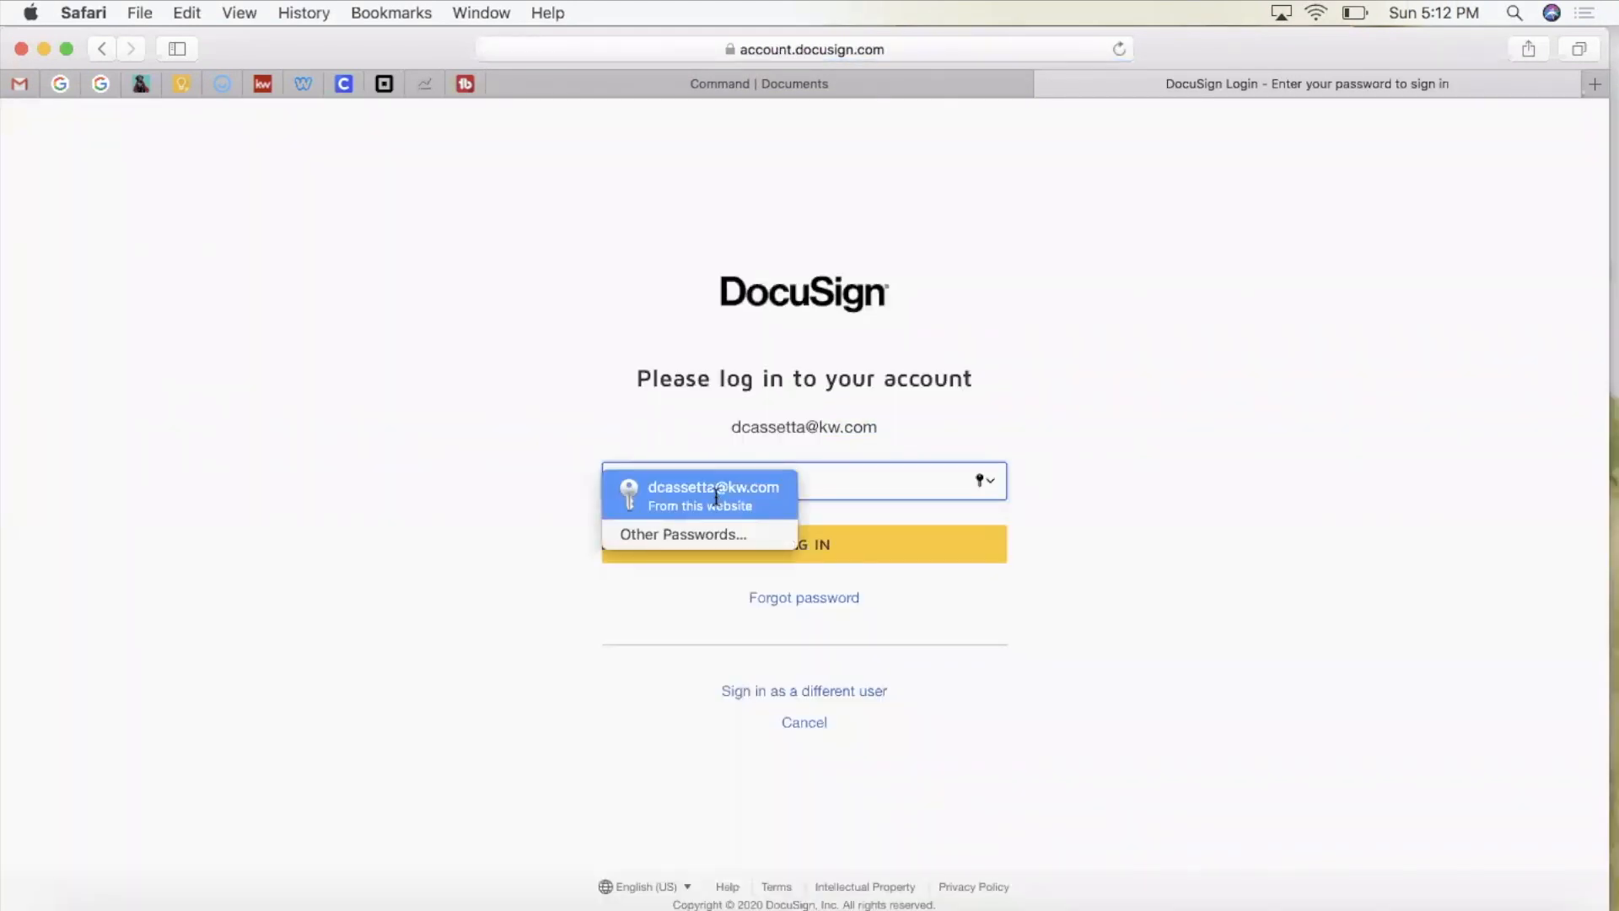
click(722, 489)
click(773, 549)
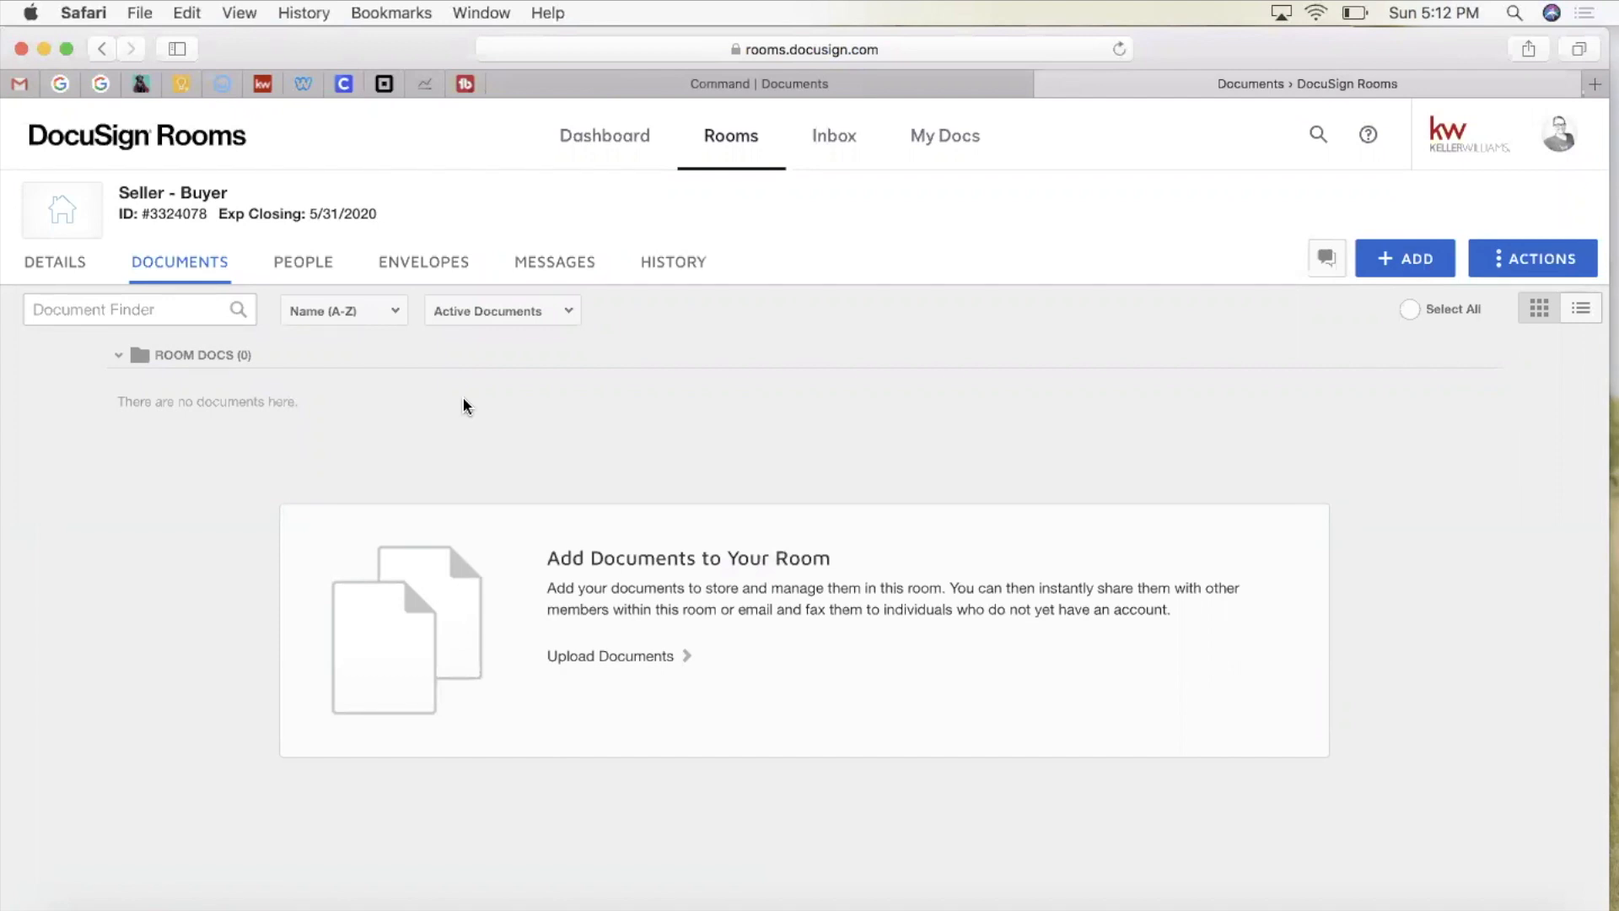
click(59, 270)
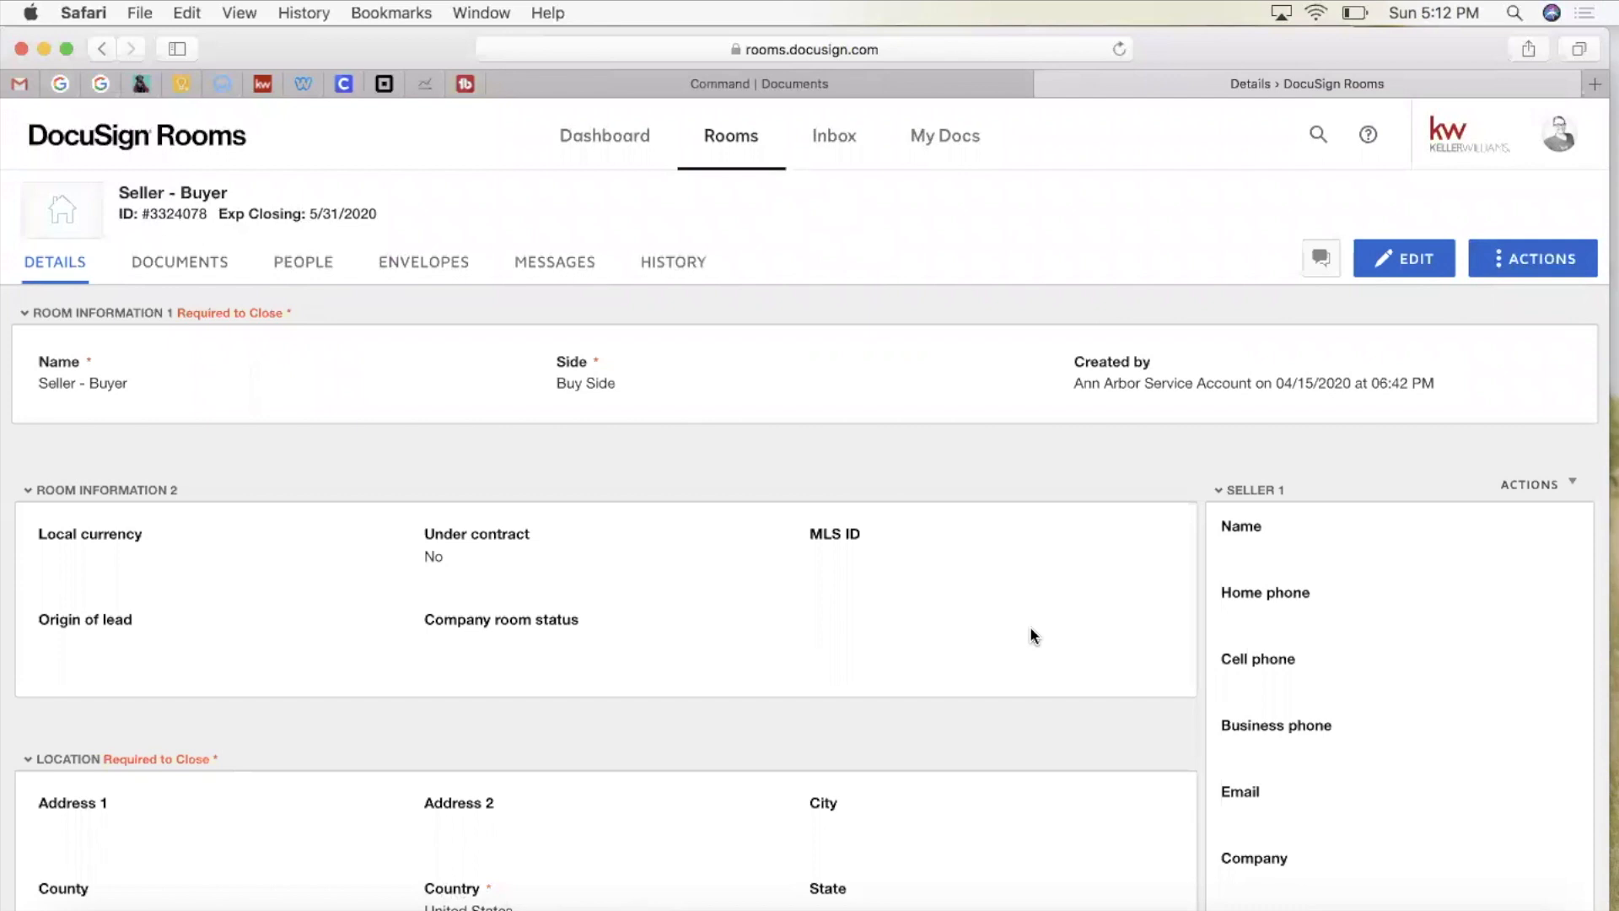
Step: Scroll the room's Details page down to the Buyer 1 contact information
scroll(1033, 633, down, 3)
scroll(1344, 602, down, 2)
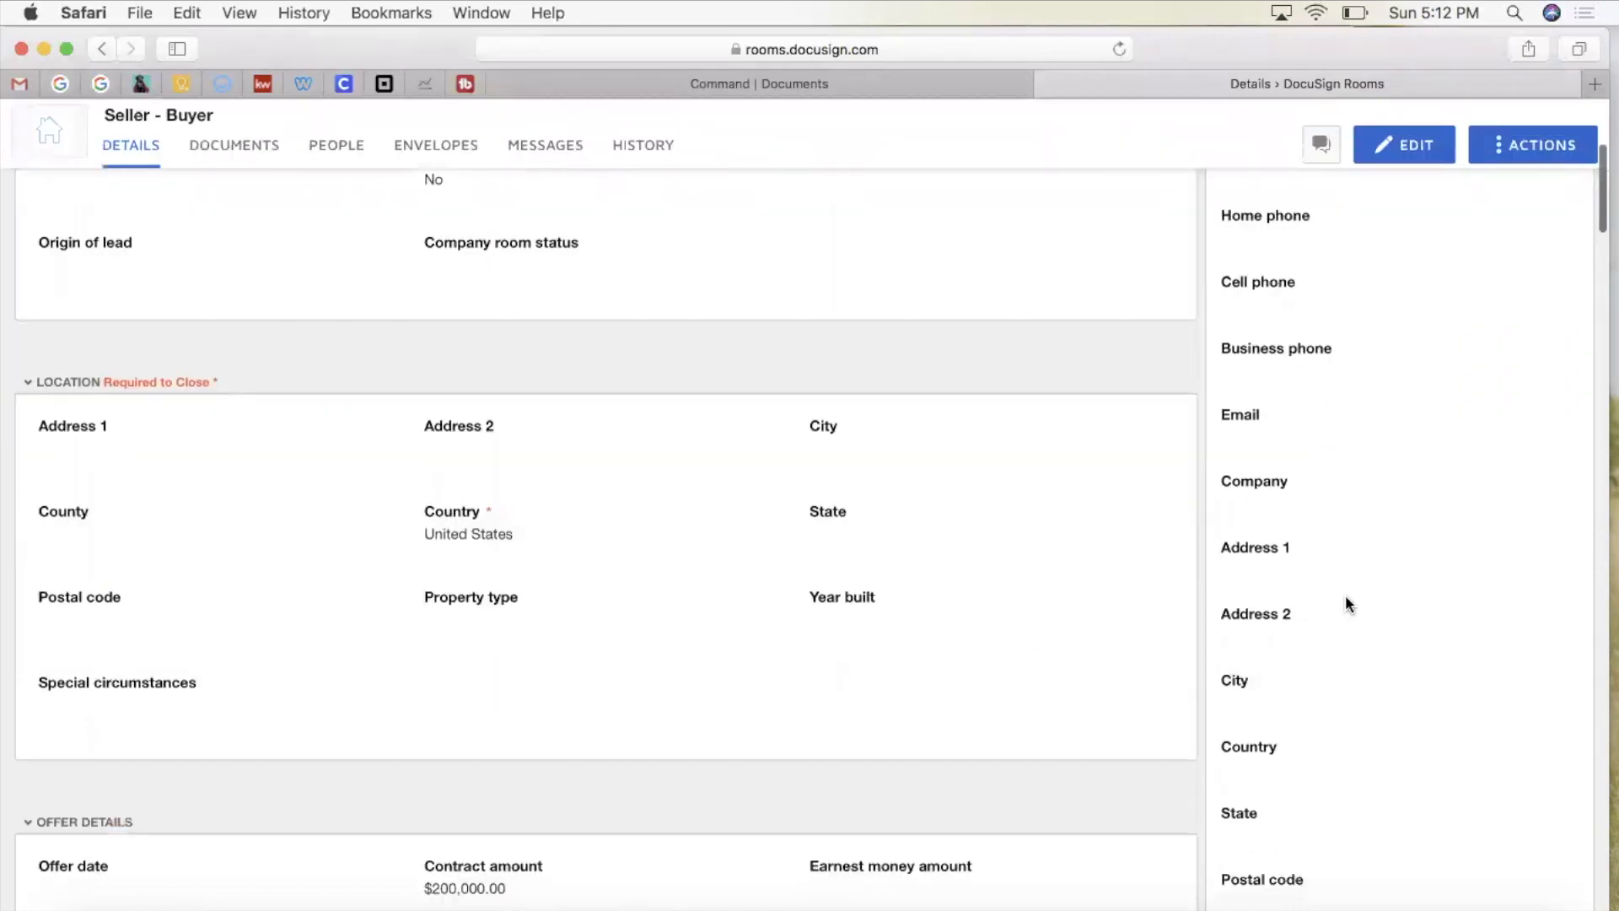
scroll(1345, 600, down, 18)
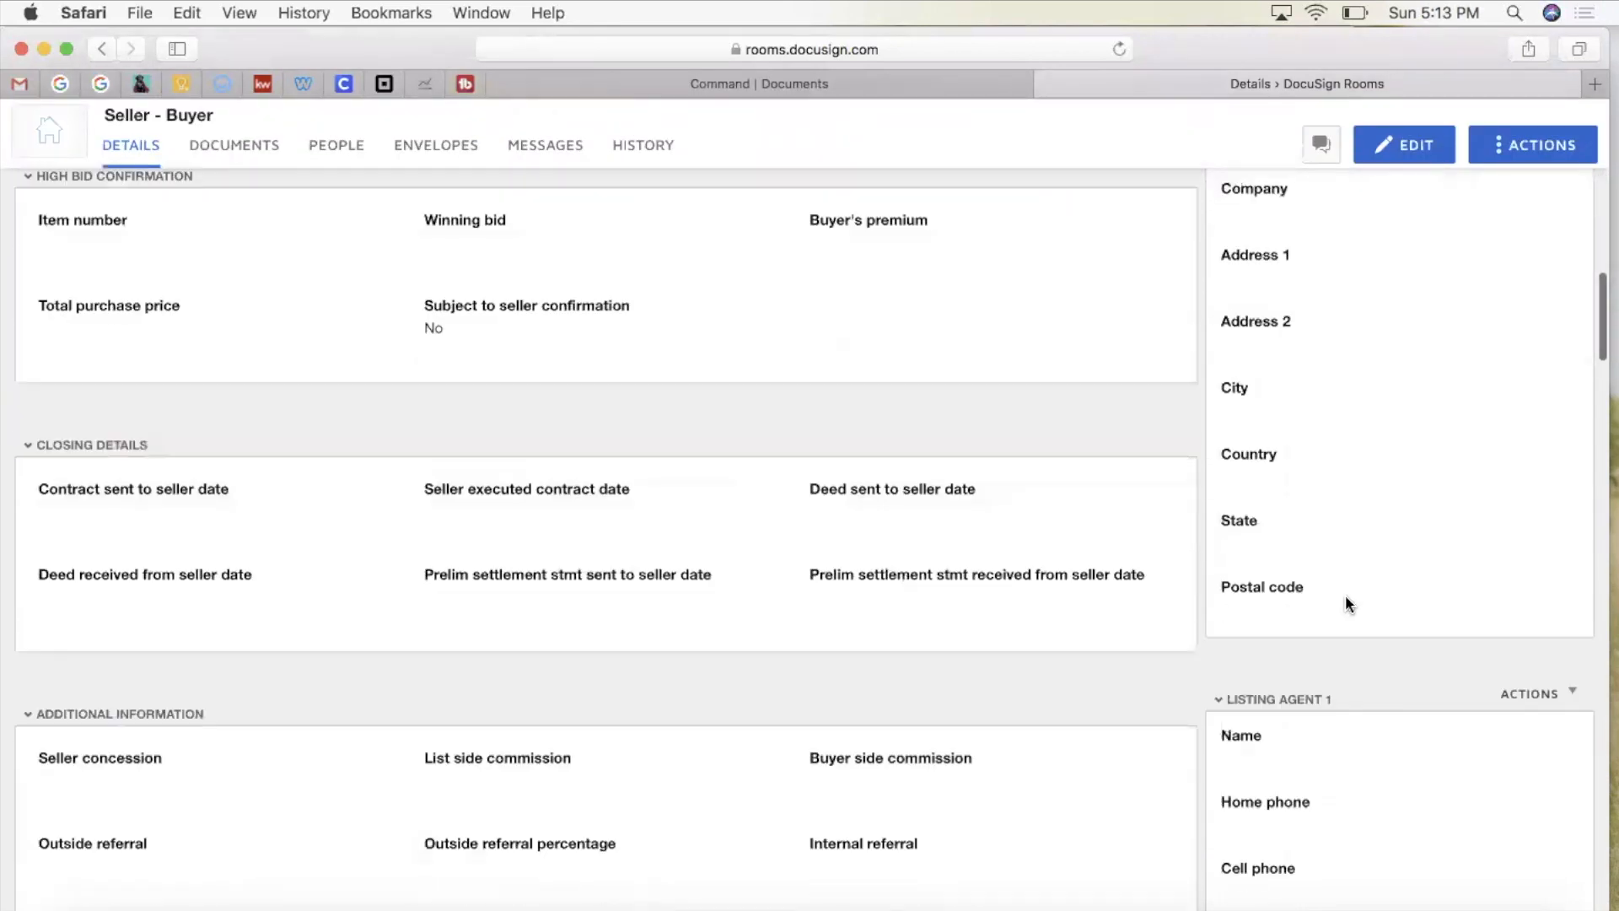
scroll(1346, 603, down, 5)
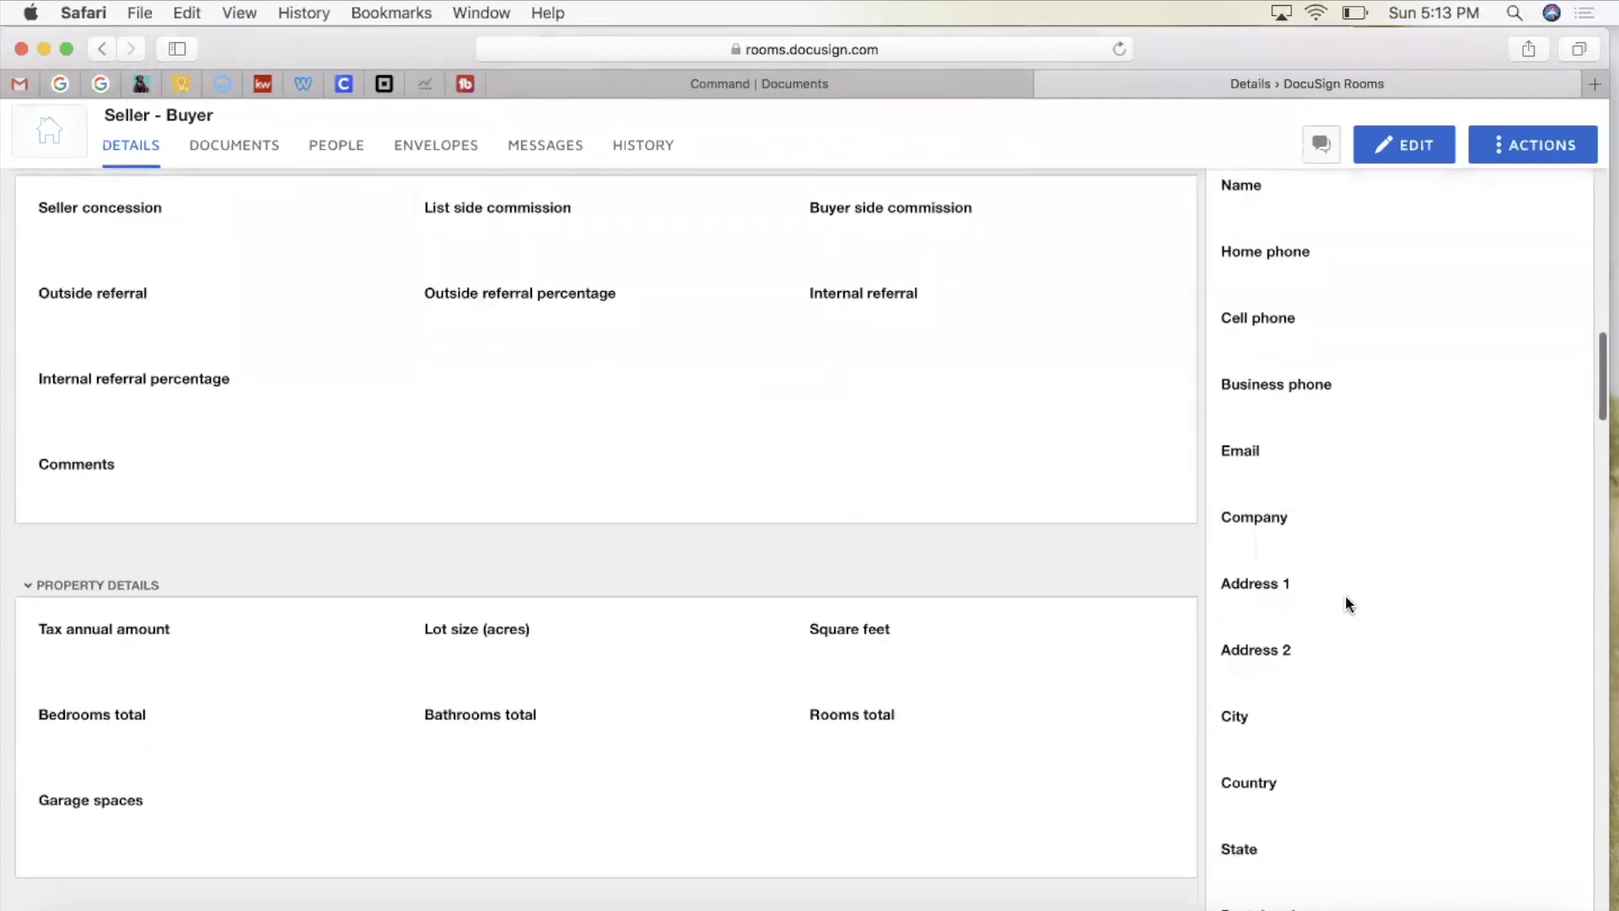
scroll(1346, 602, up, 1)
scroll(1346, 602, down, 1)
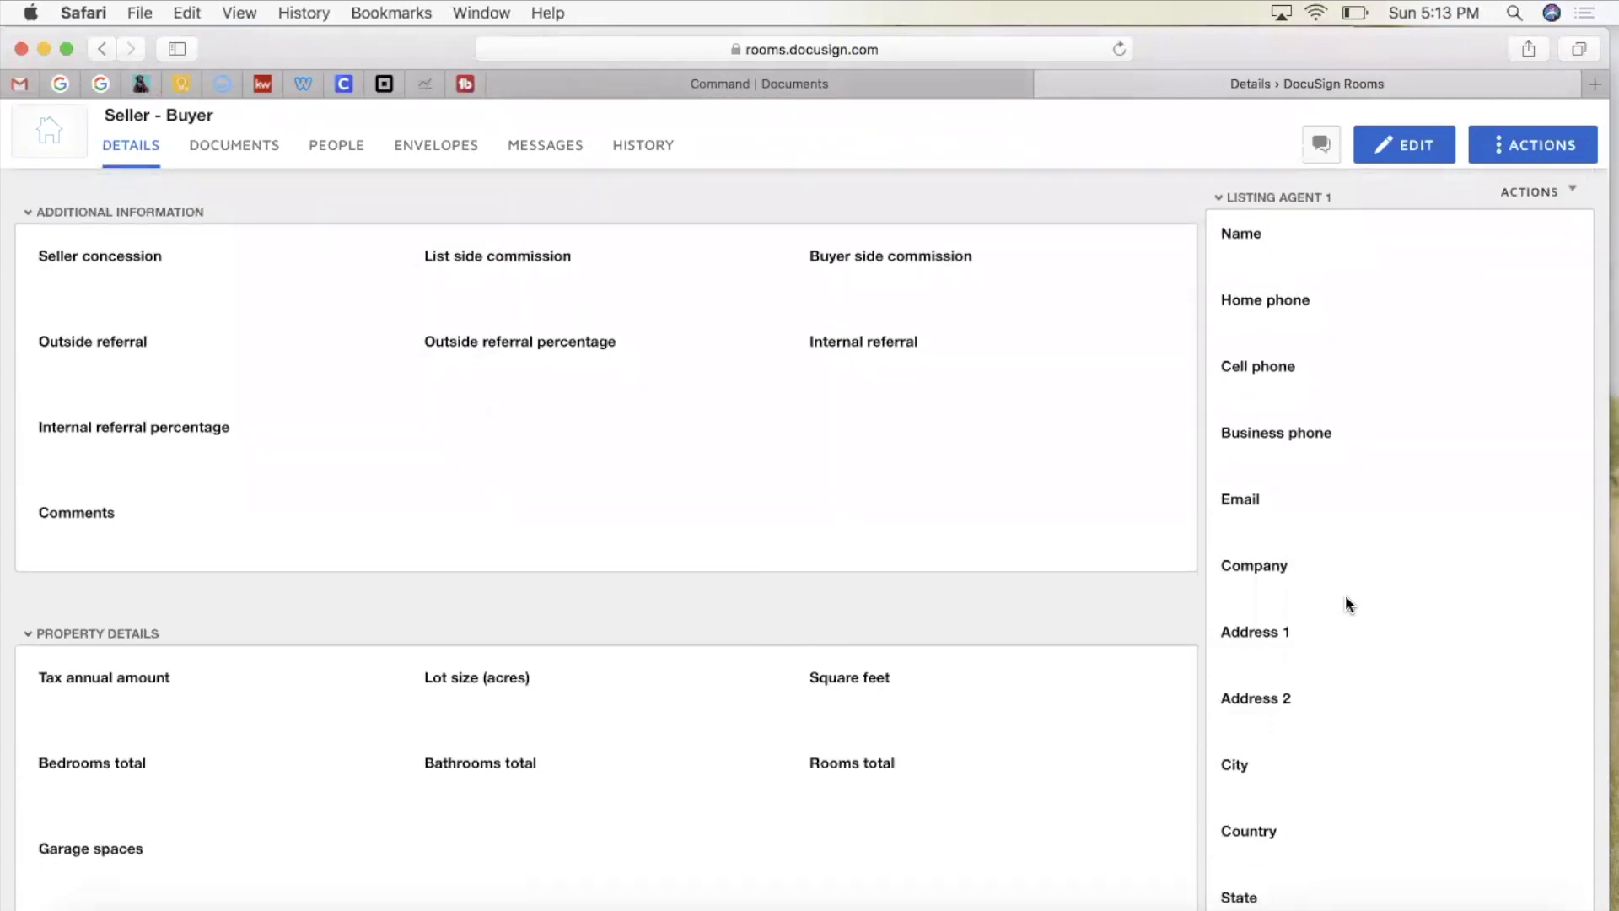
scroll(1345, 596, down, 9)
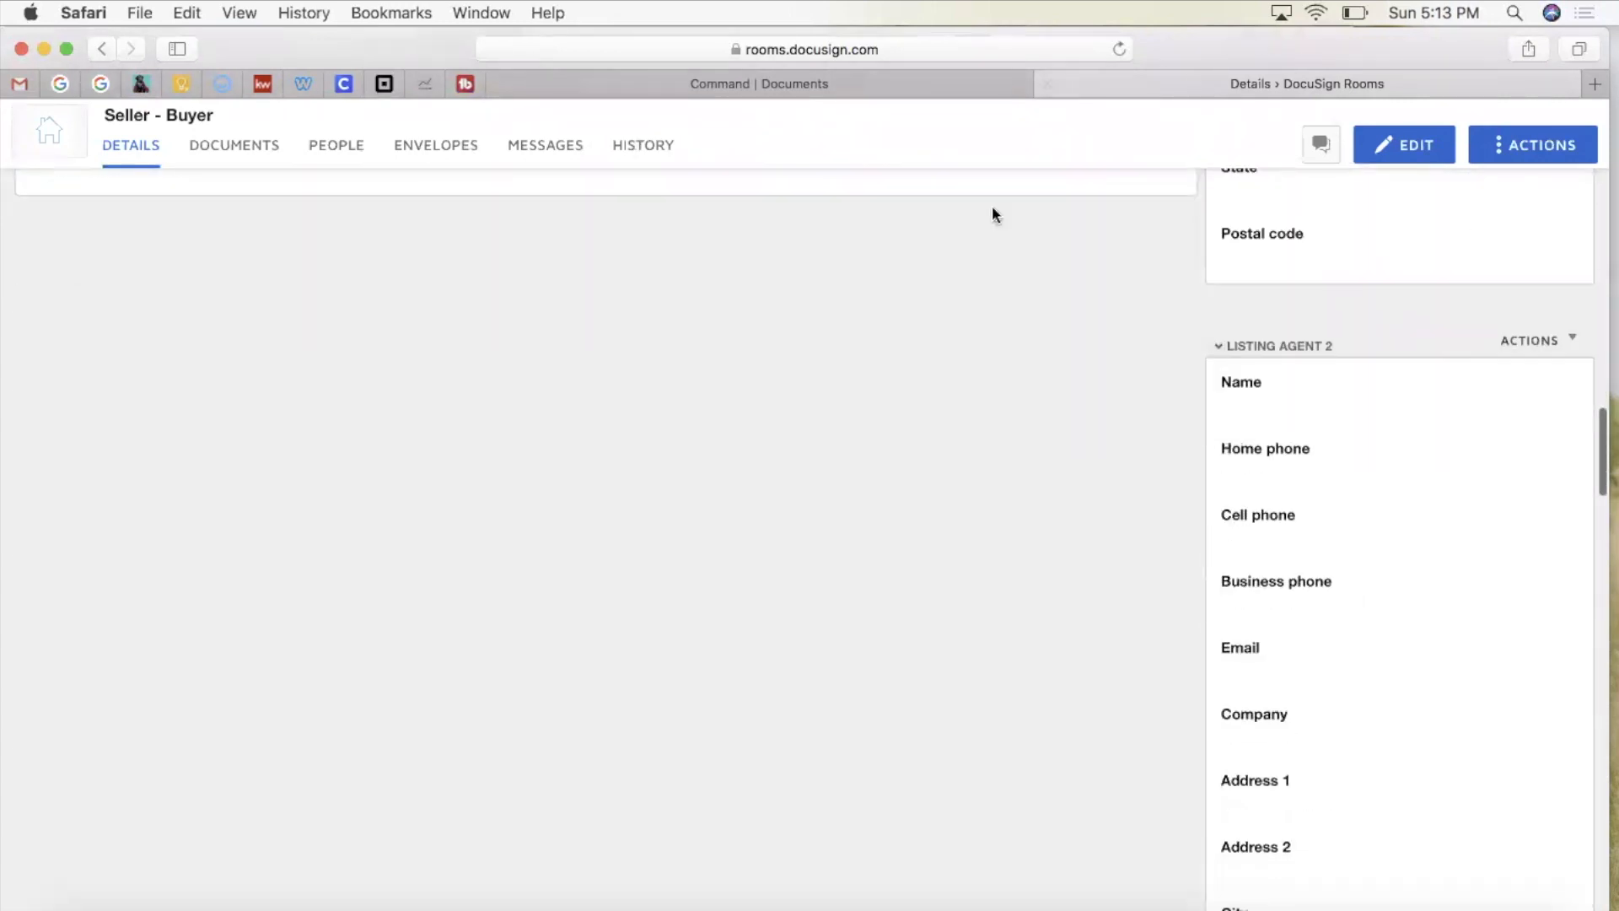
scroll(1218, 687, down, 8)
scroll(1218, 693, down, 5)
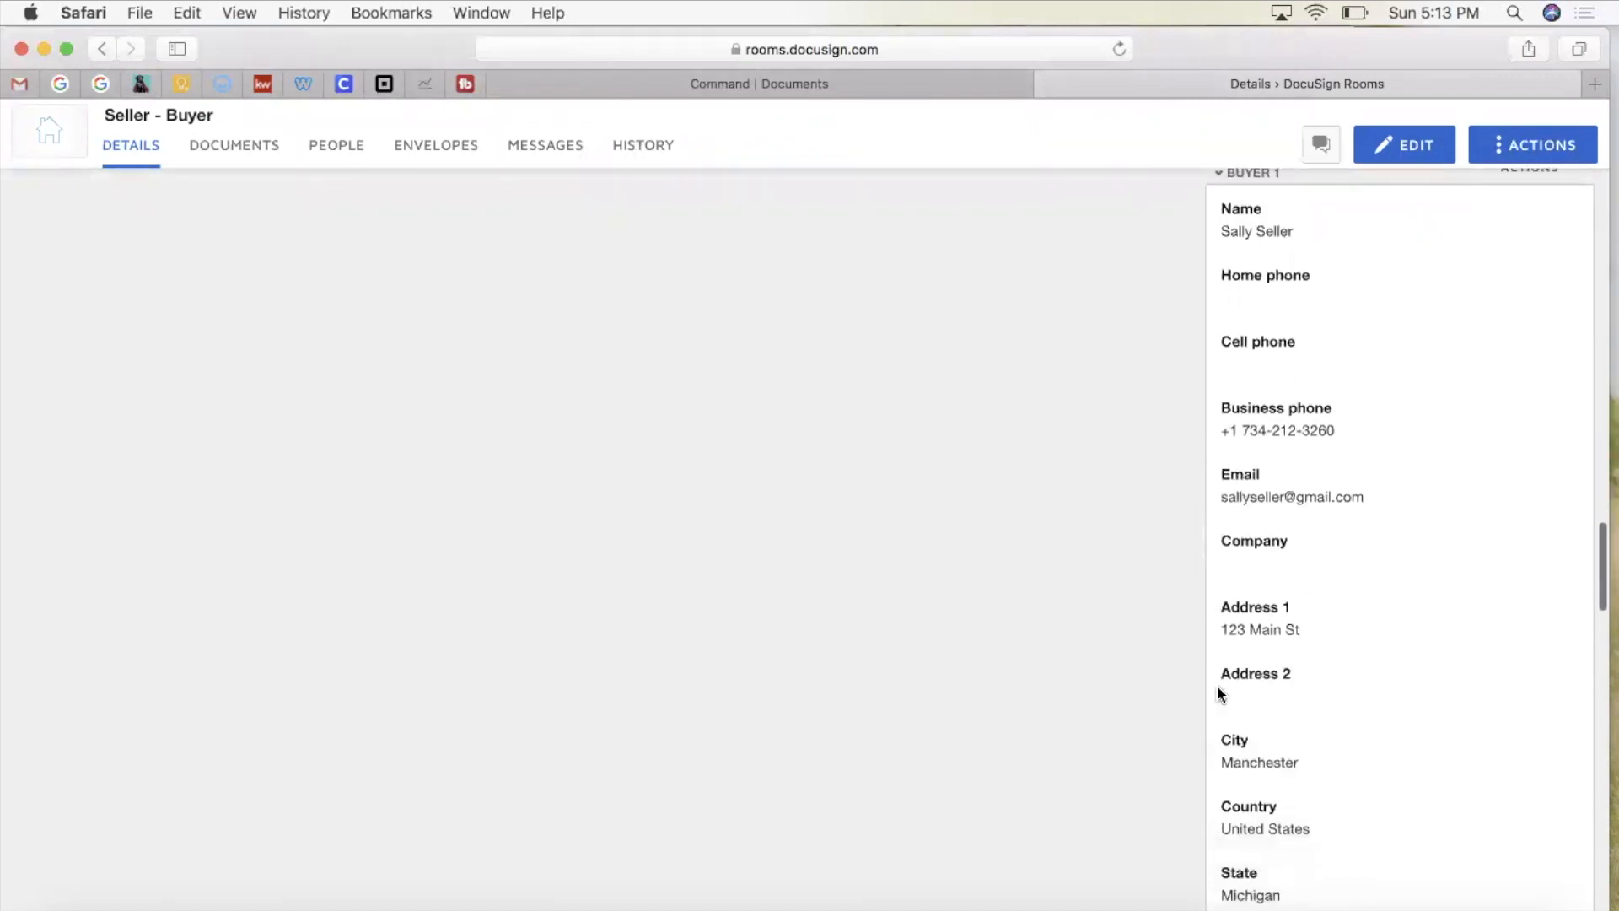
scroll(1217, 693, up, 1)
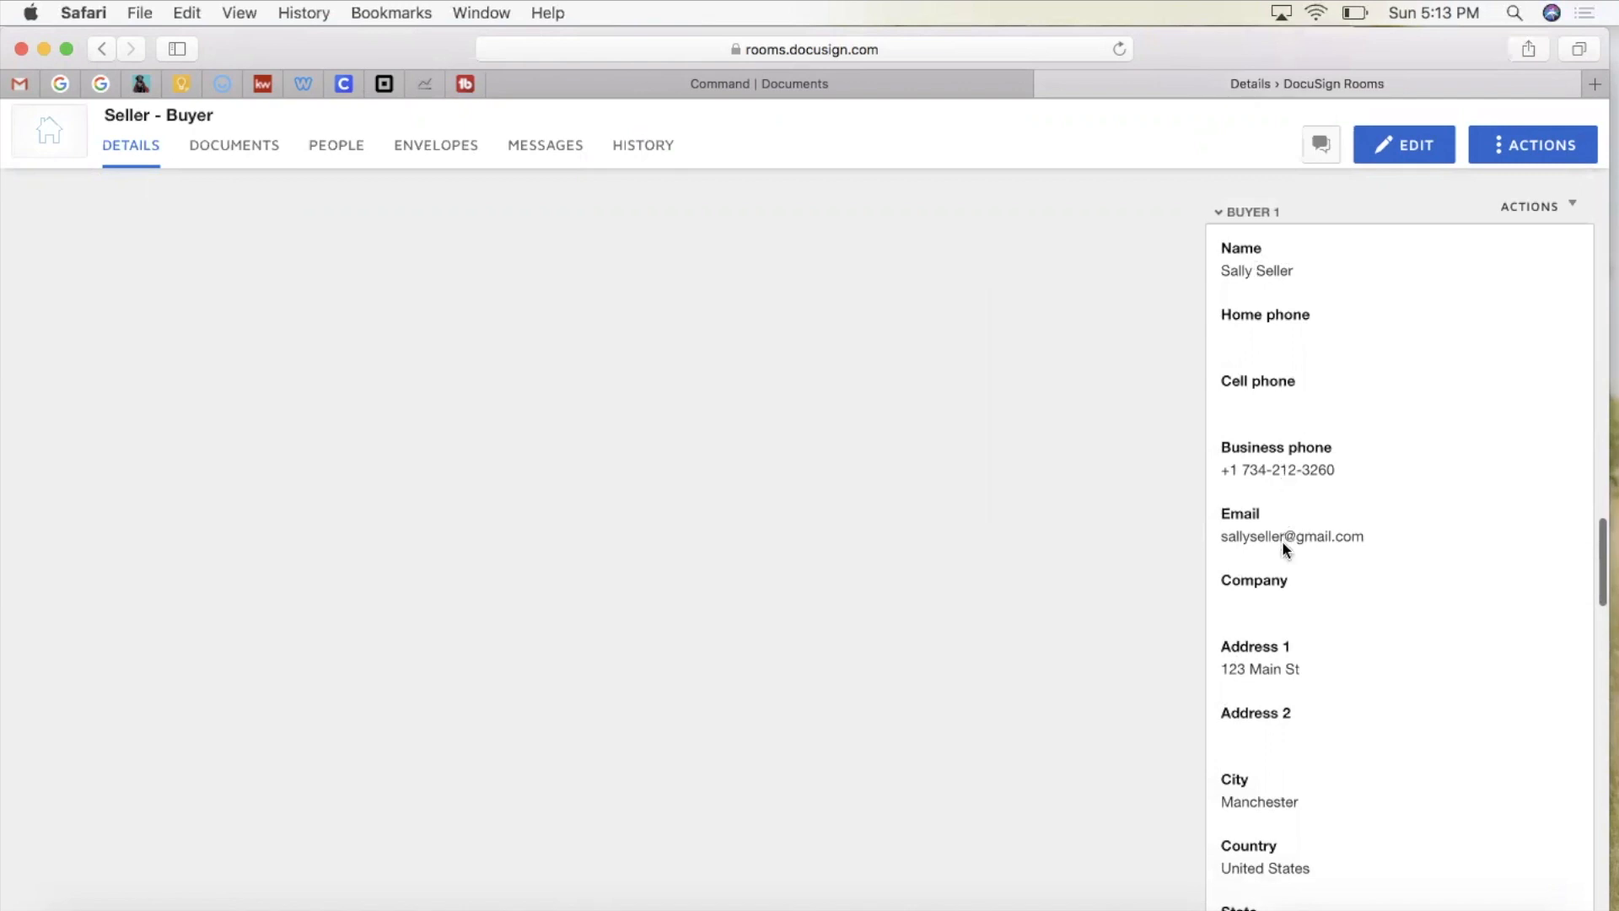
scroll(1329, 540, down, 1)
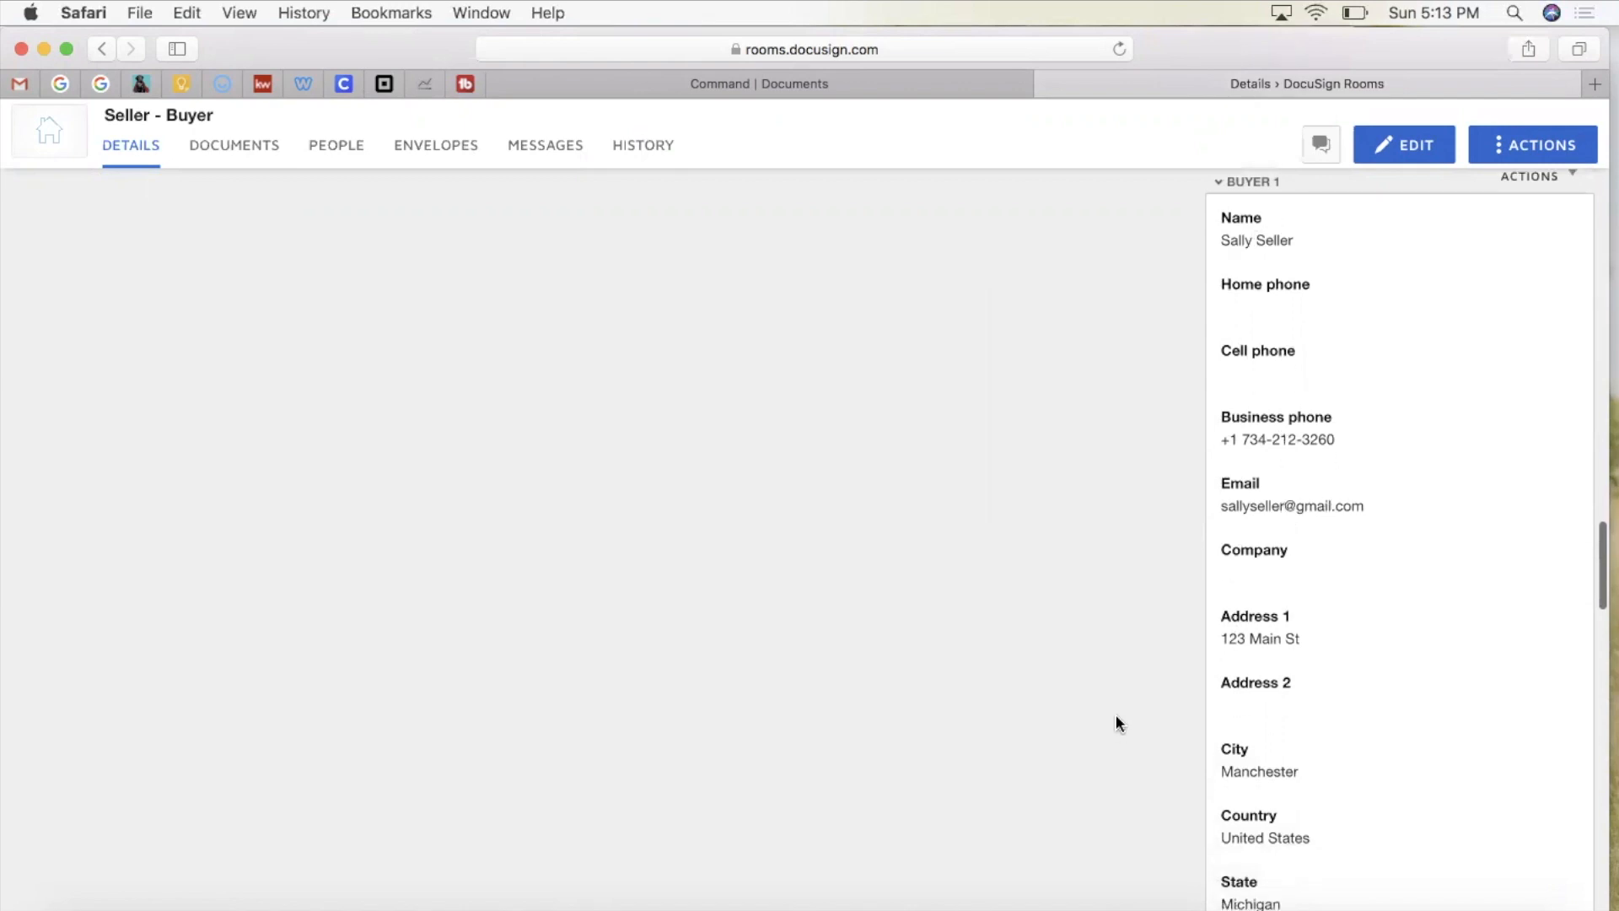
scroll(1116, 716, down, 10)
scroll(1116, 716, up, 1)
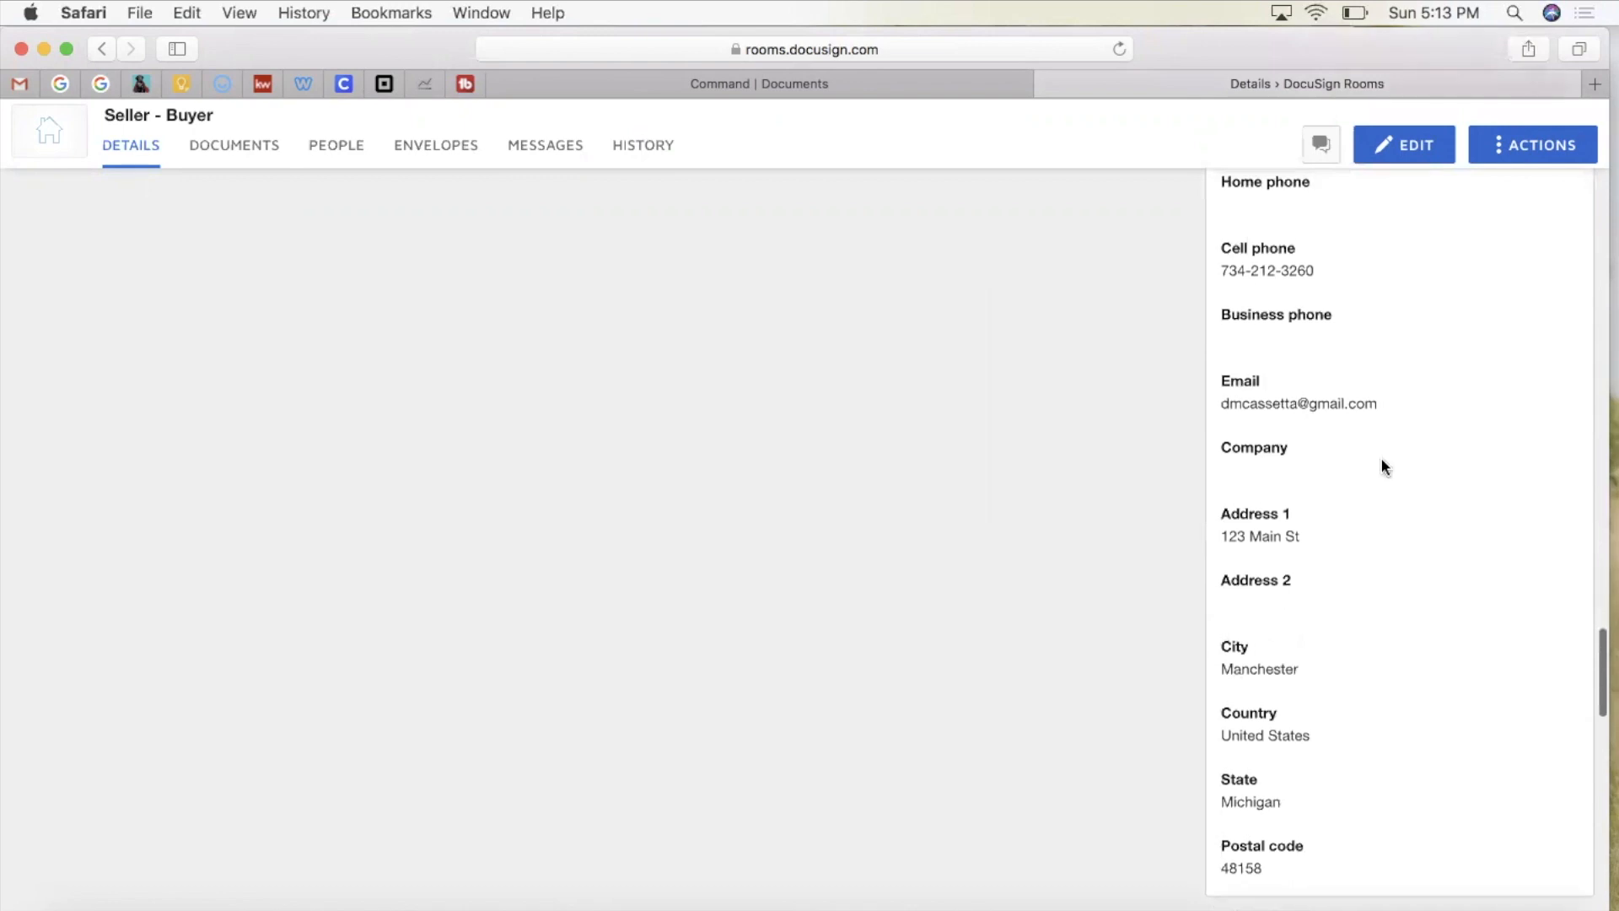
scroll(1349, 460, up, 4)
scroll(1359, 426, down, 8)
scroll(1358, 431, up, 3)
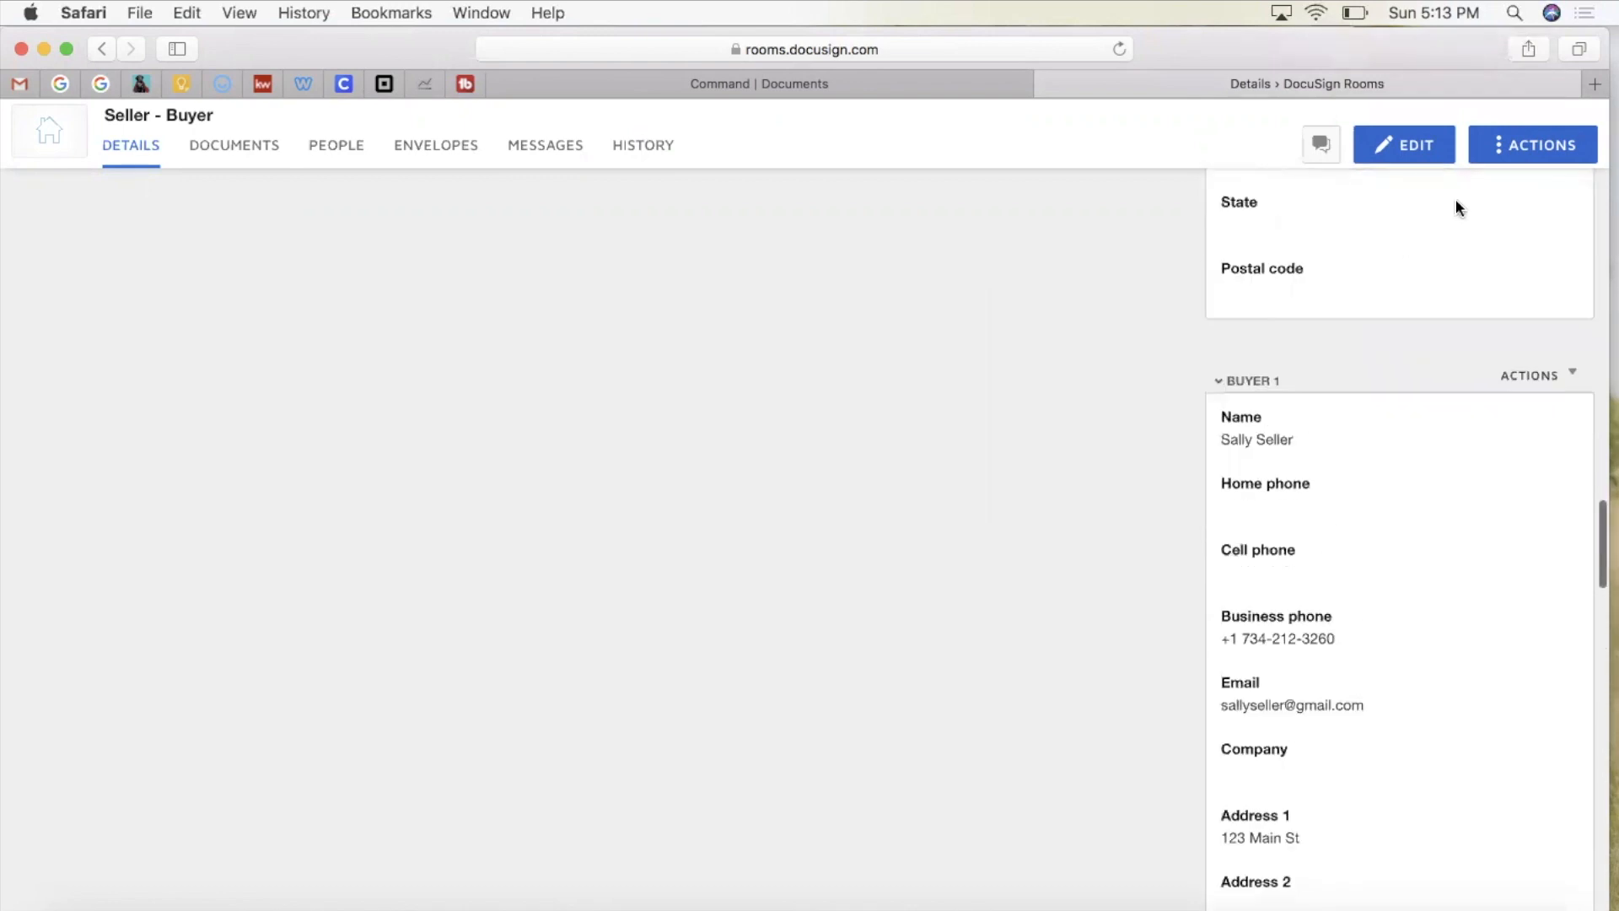
Step: Edit the room details and replace the buyer's e-mail address with the new address
click(1400, 155)
scroll(1320, 536, down, 3)
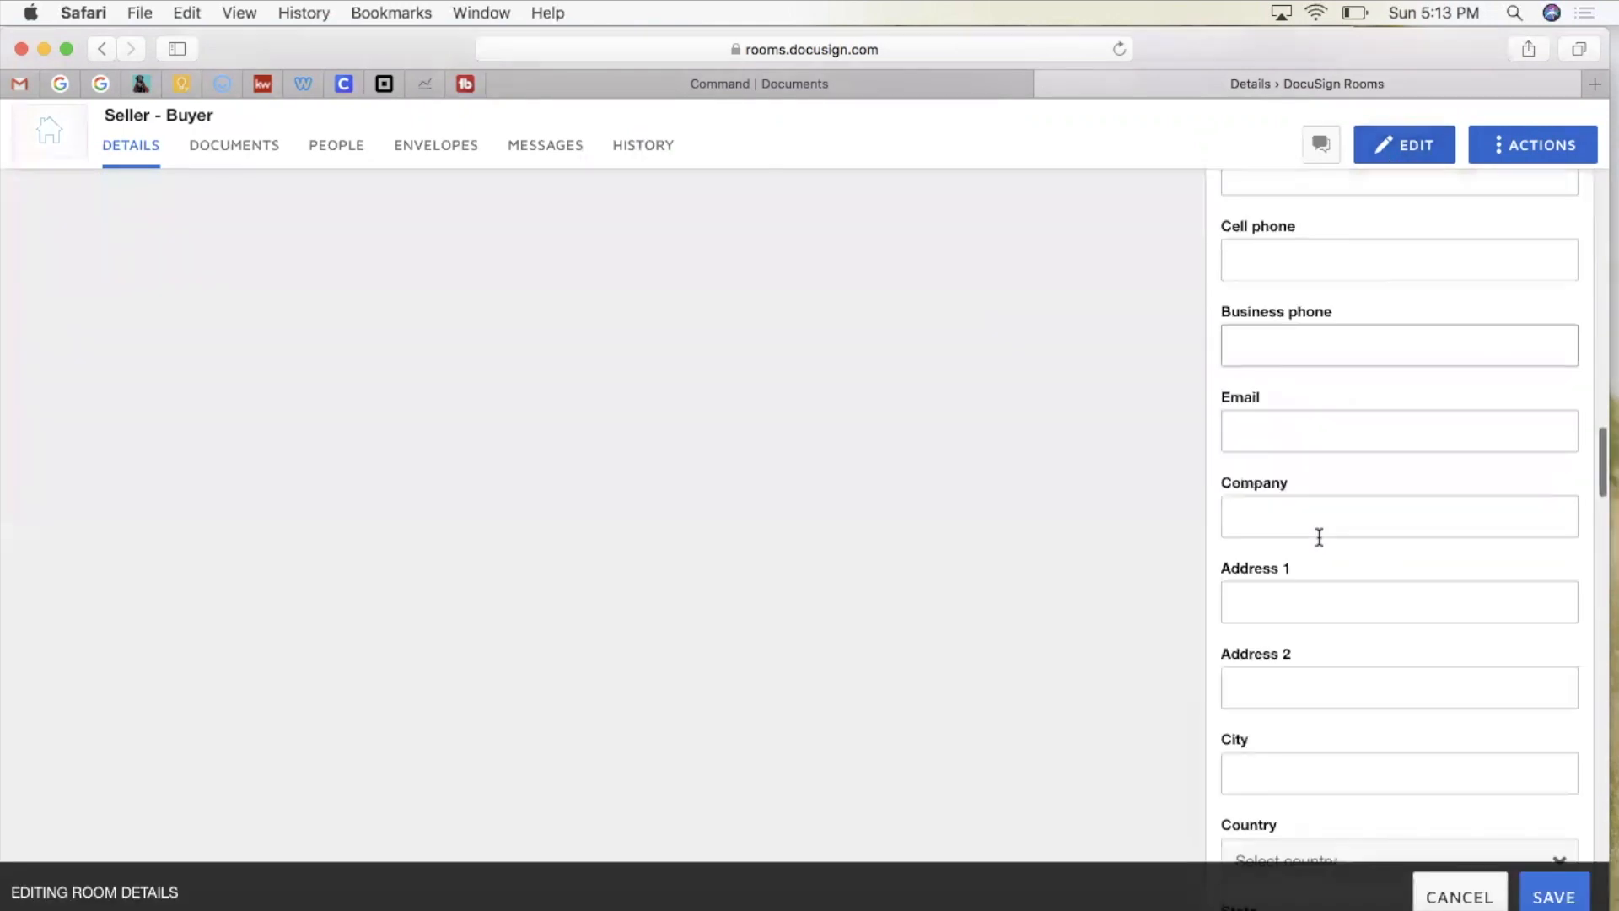
scroll(1318, 537, down, 5)
triple_click(1373, 318)
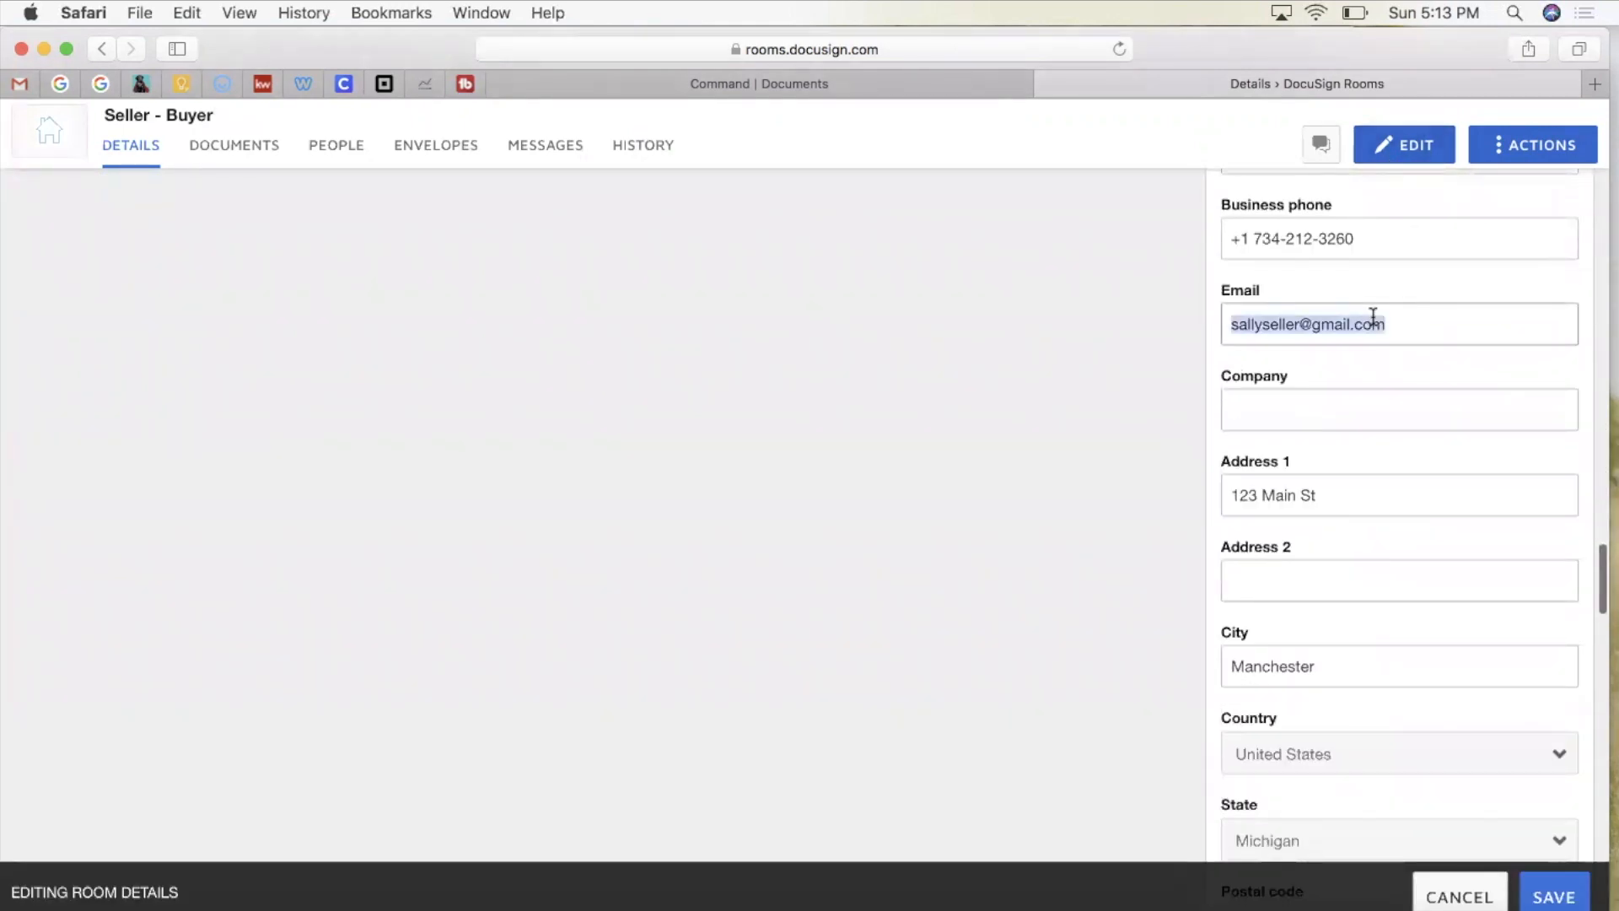
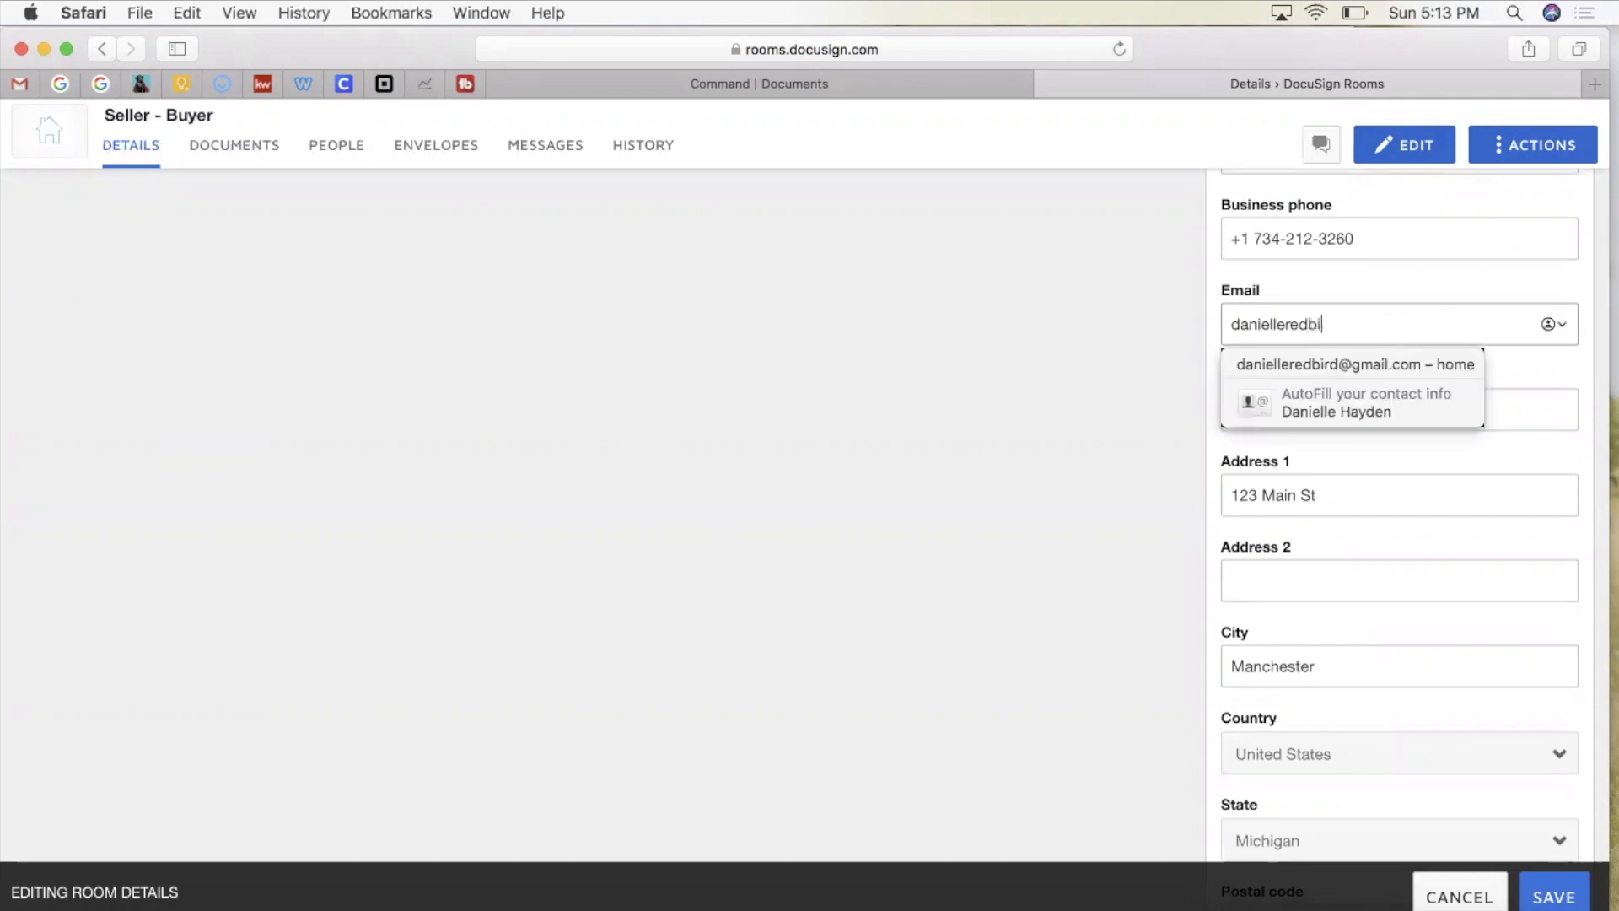
click(1152, 372)
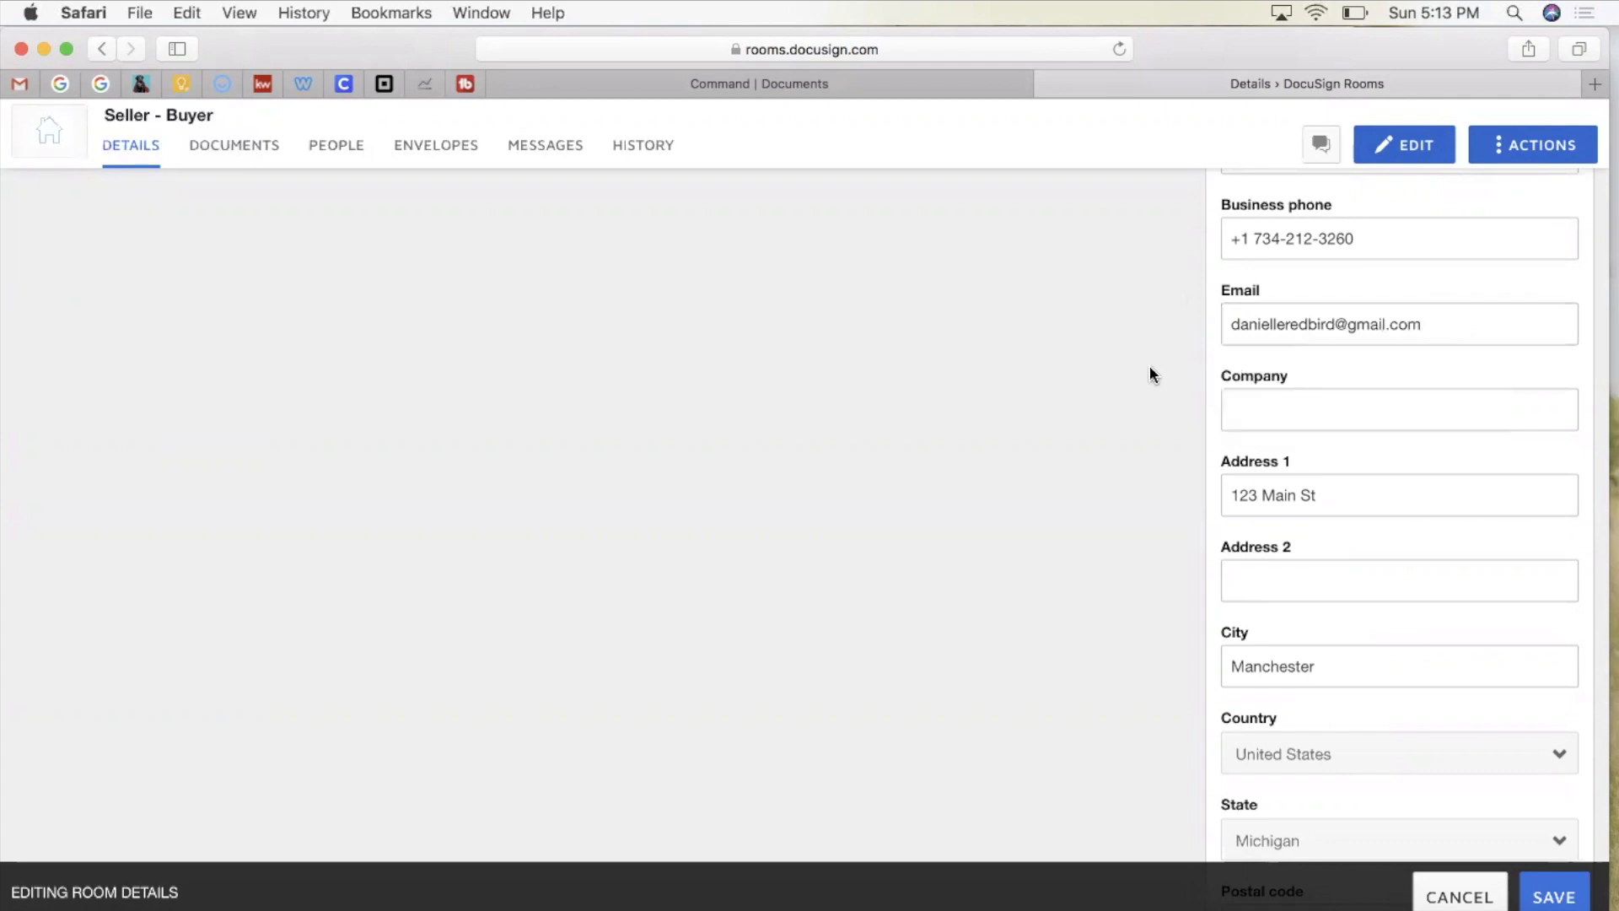
Step: Scroll through the editable details down to Seller 1's address and postal code fields
scroll(1150, 366, up, 5)
scroll(1150, 366, down, 2)
scroll(1153, 375, down, 15)
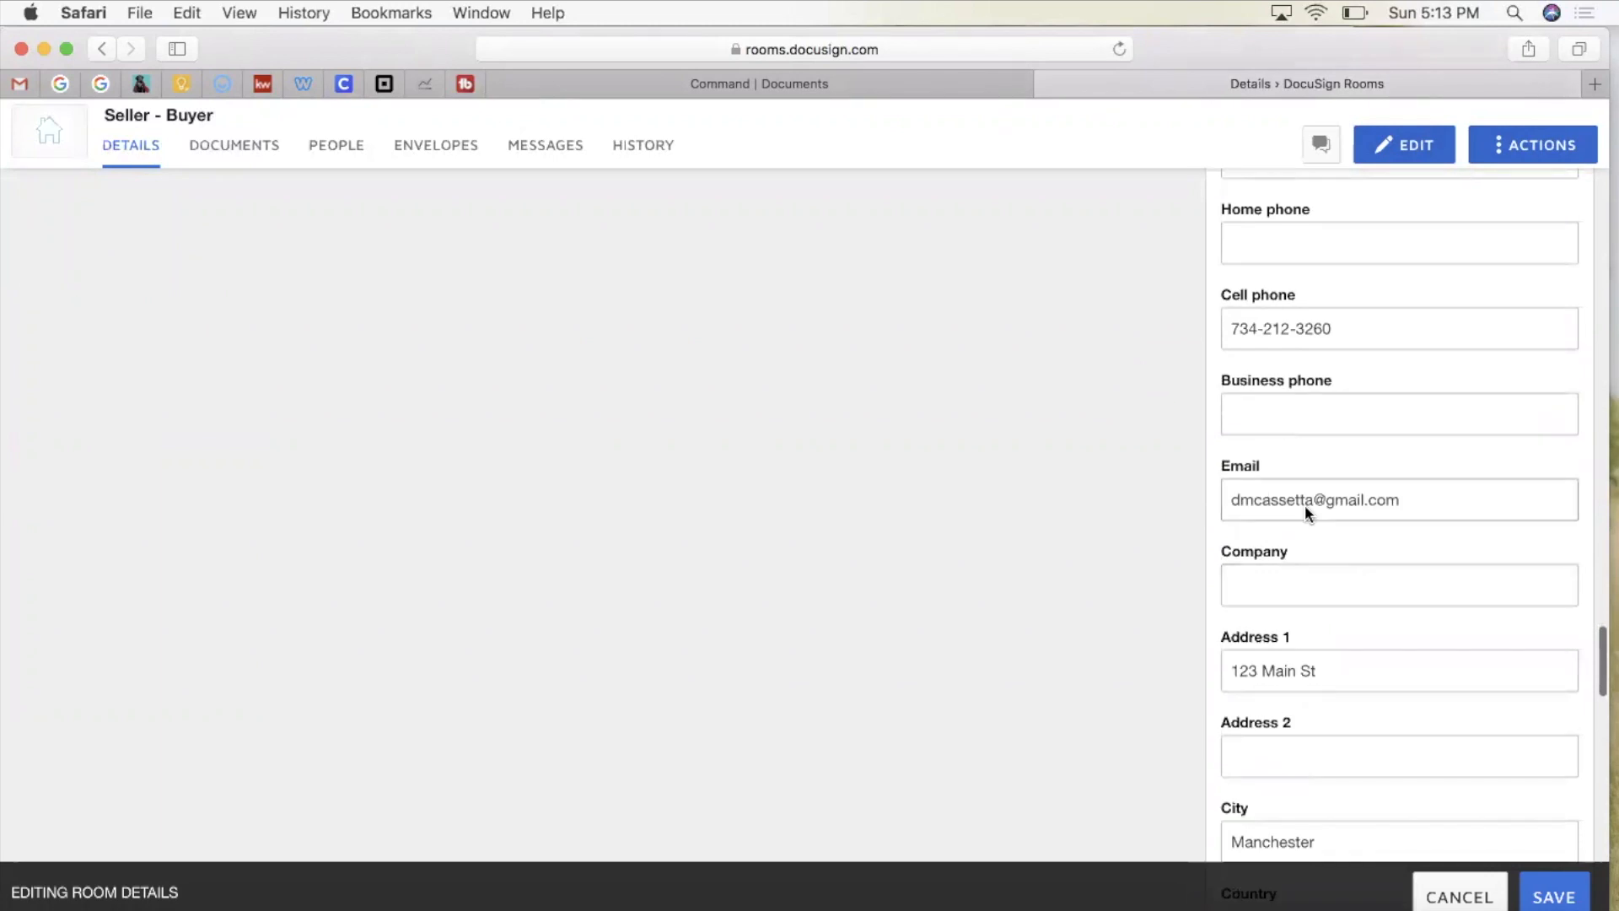
scroll(1270, 666, down, 10)
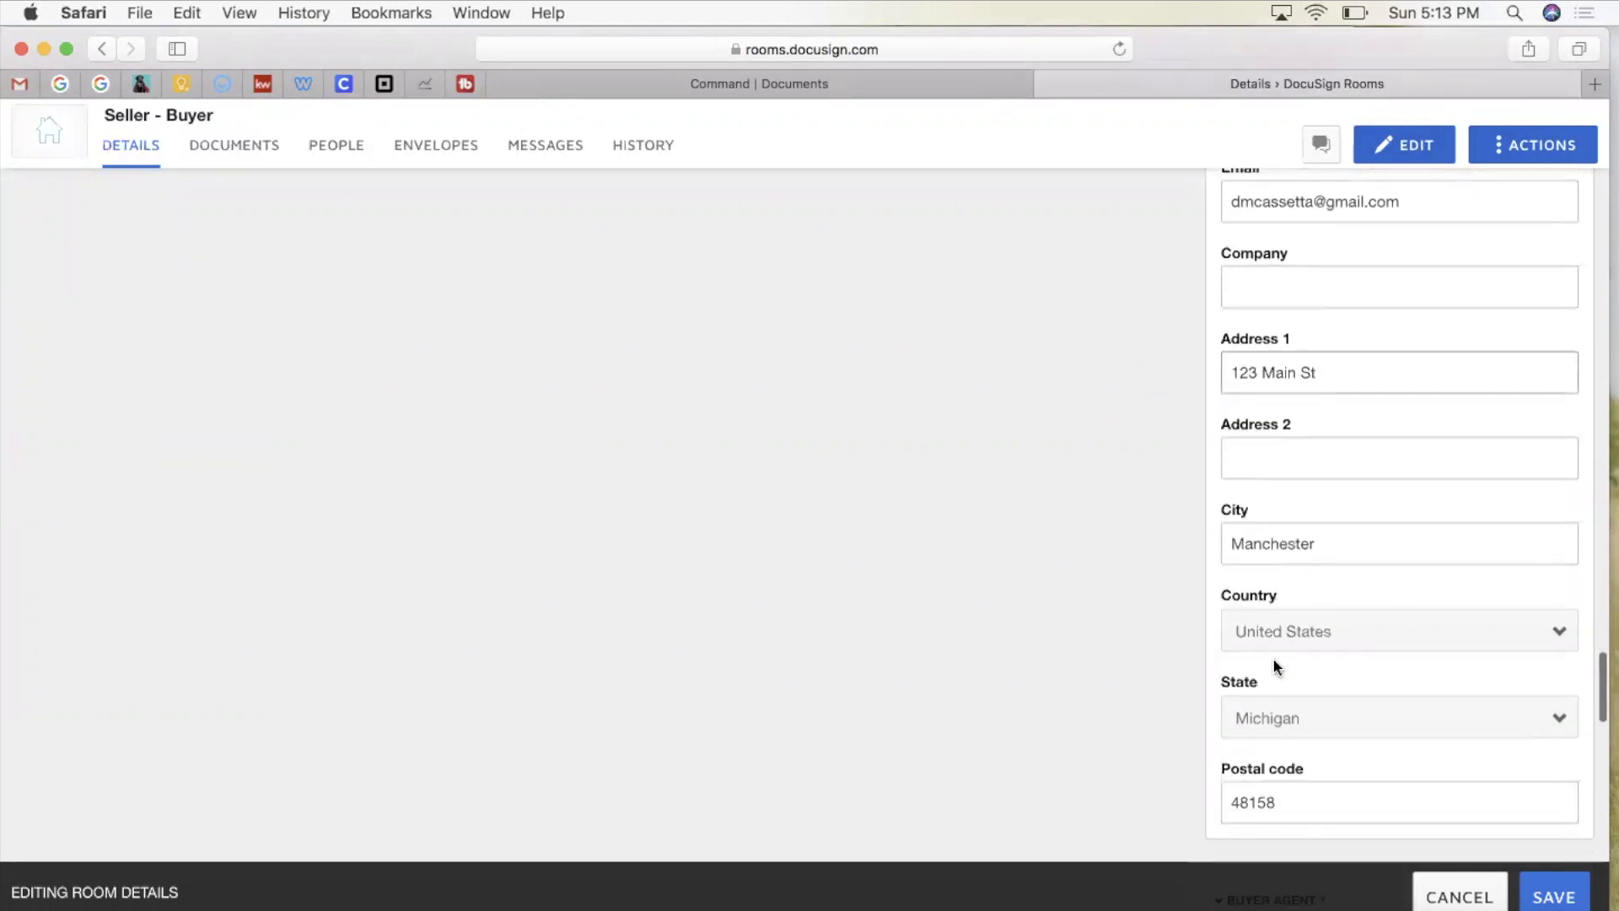
scroll(1272, 662, down, 5)
scroll(1272, 658, down, 4)
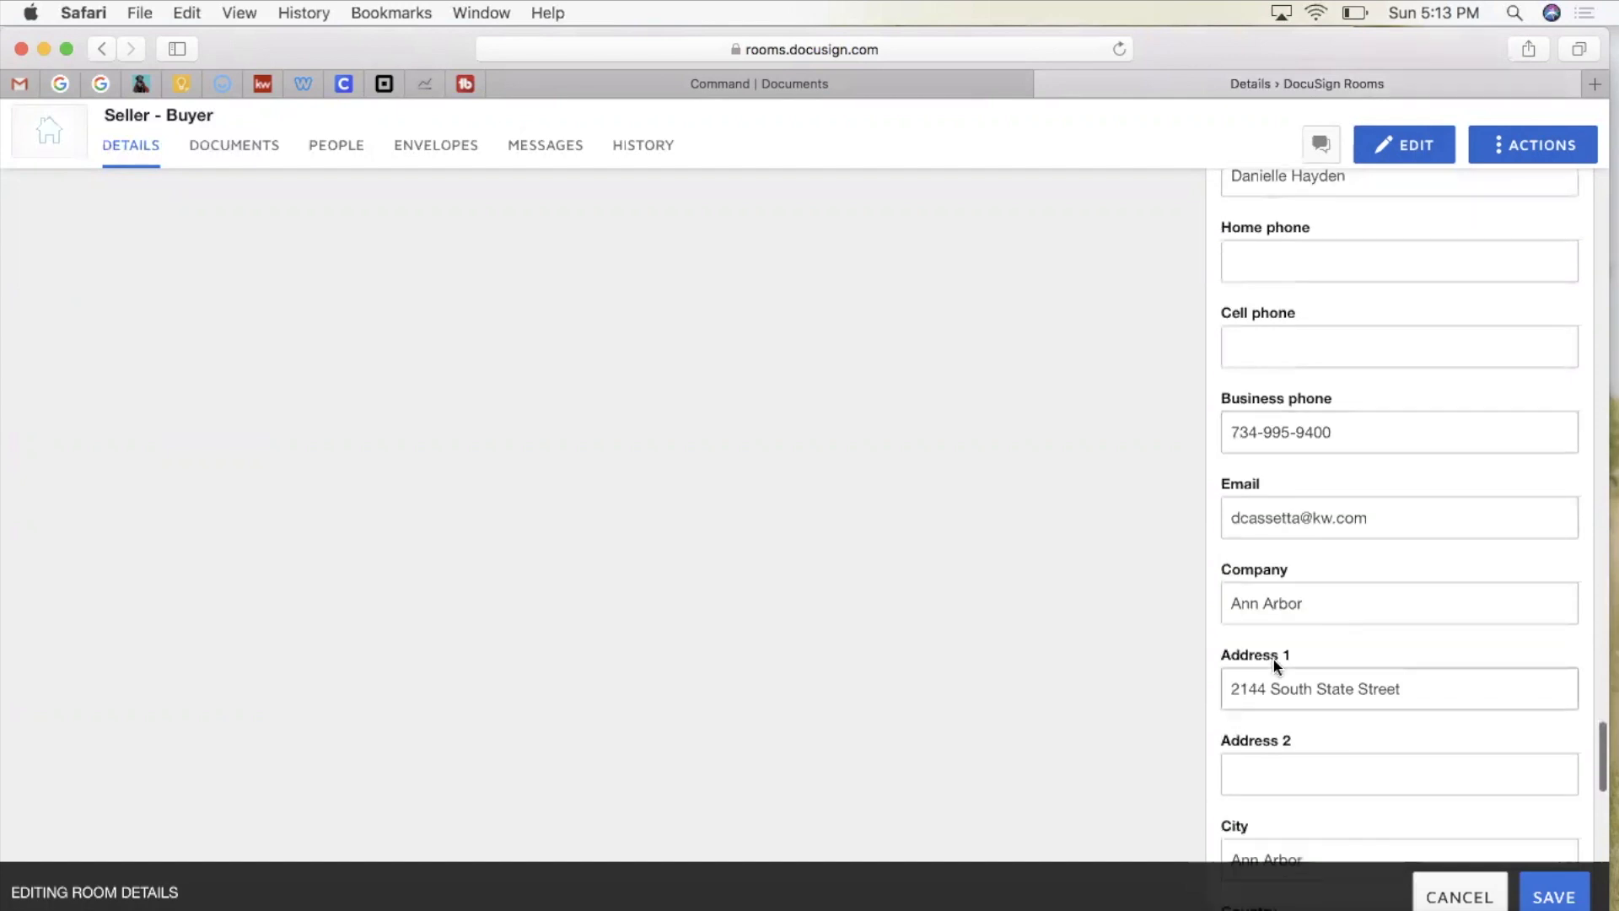
scroll(1423, 372, down, 3)
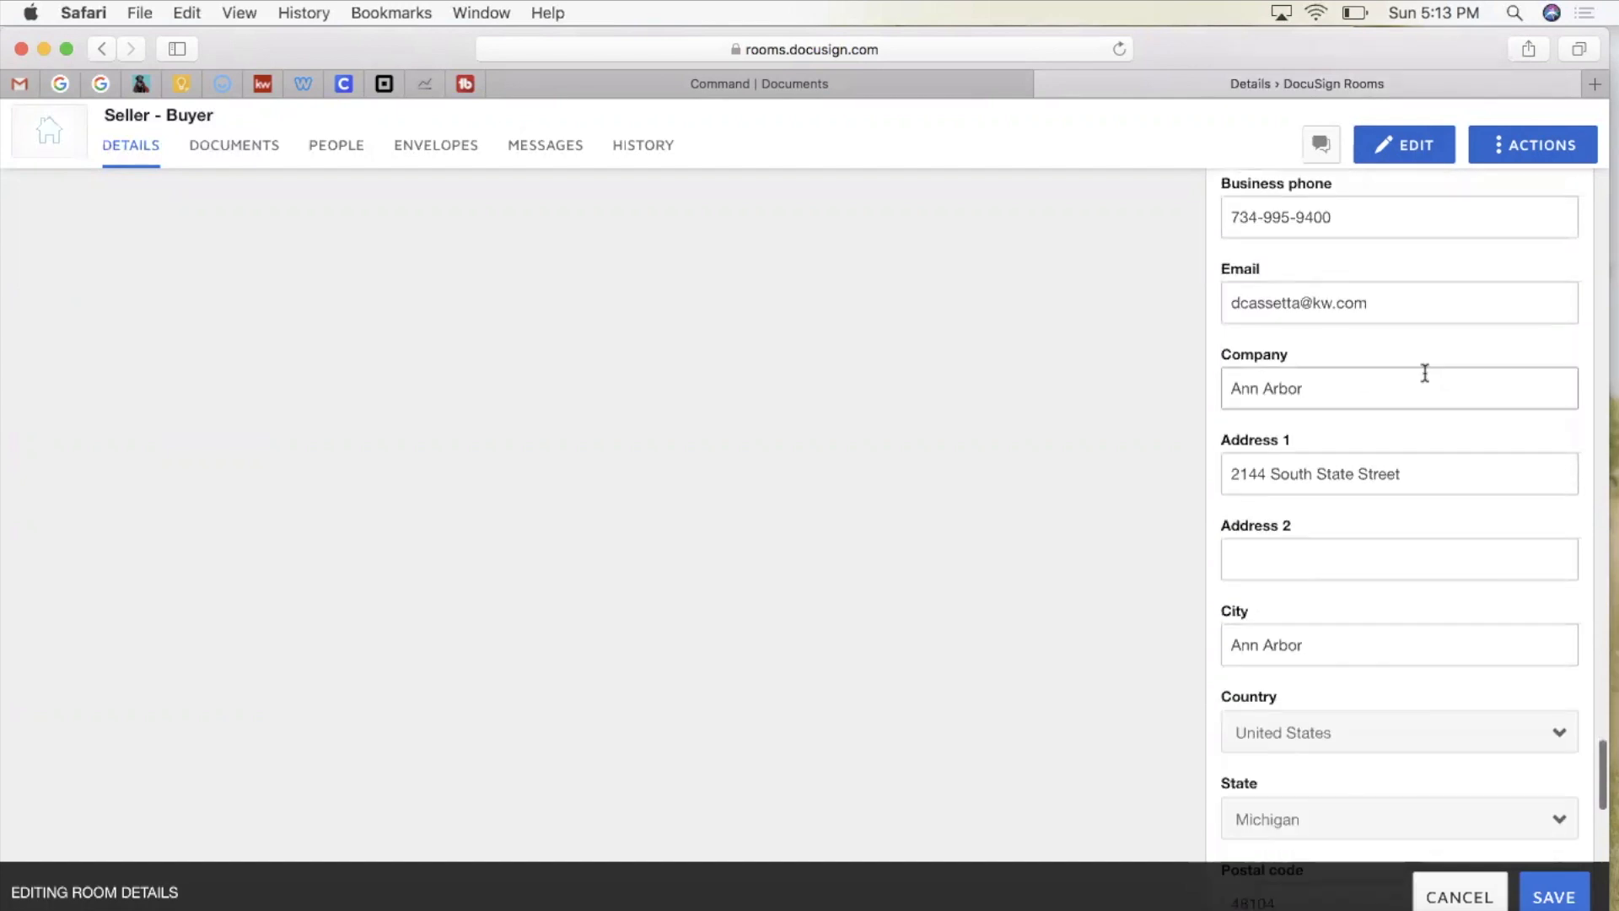
scroll(1423, 372, up, 5)
scroll(1424, 373, down, 4)
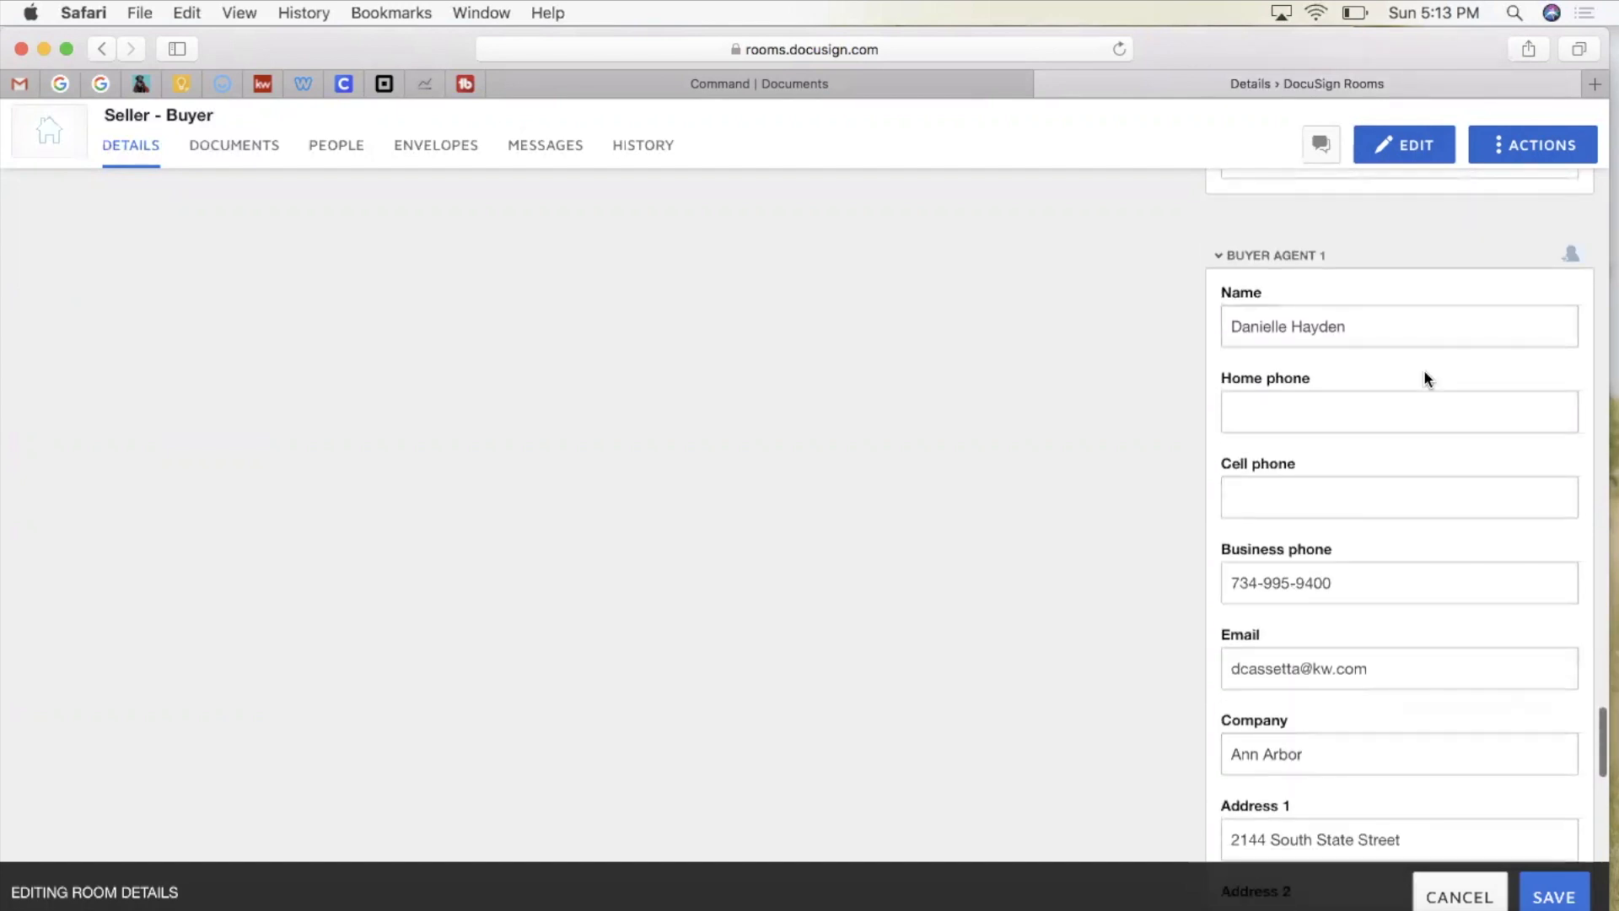
scroll(1425, 373, down, 15)
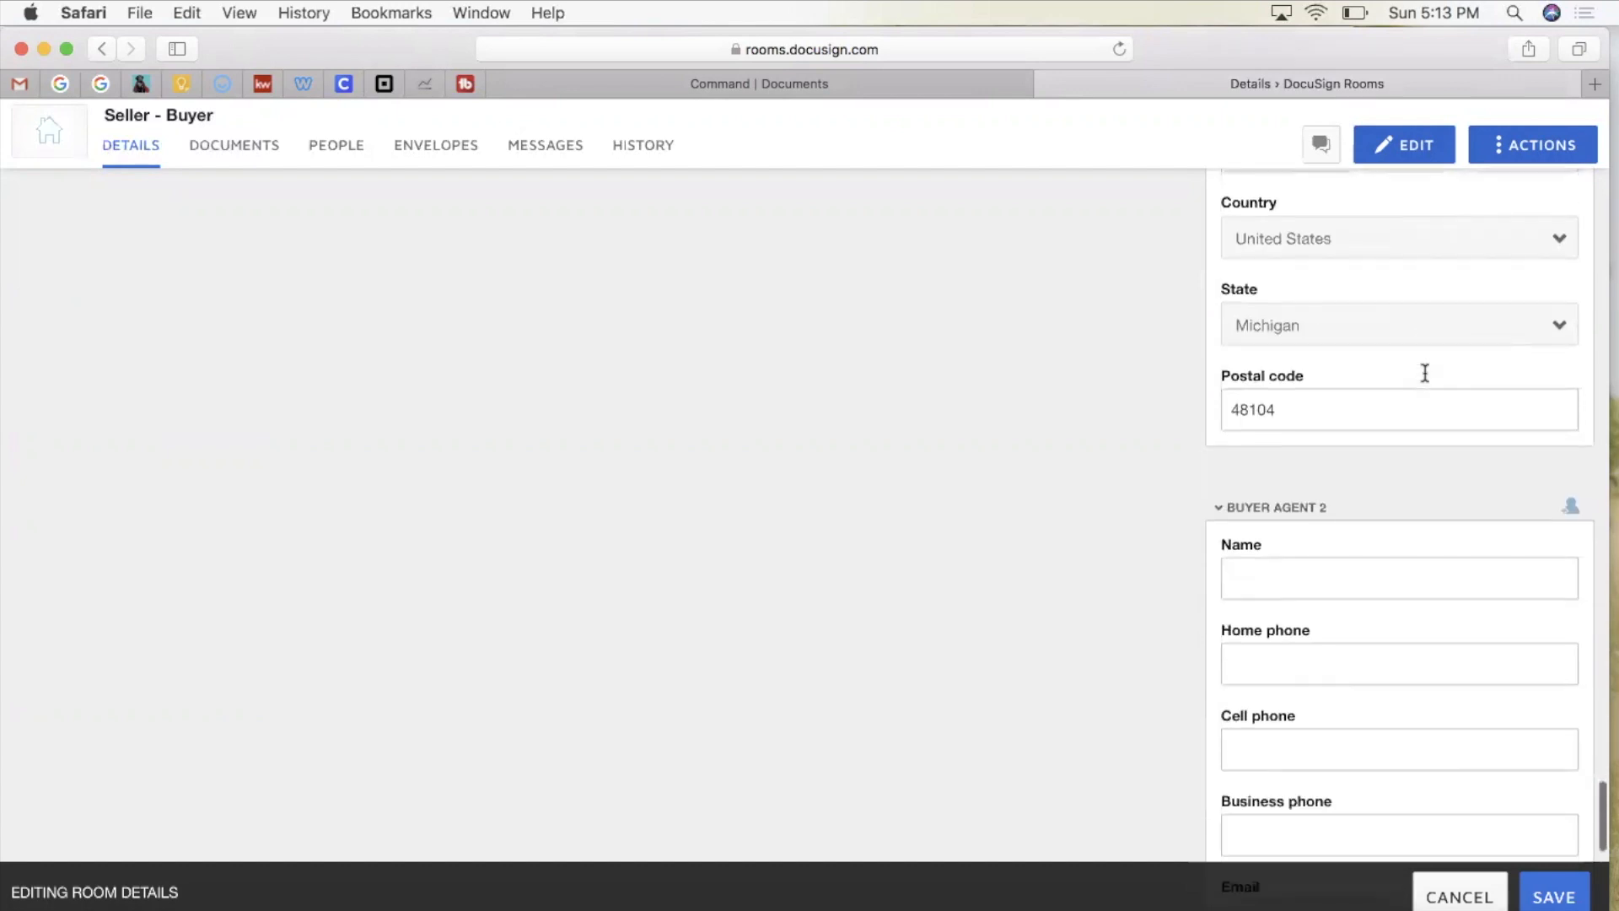
scroll(1425, 378, down, 2)
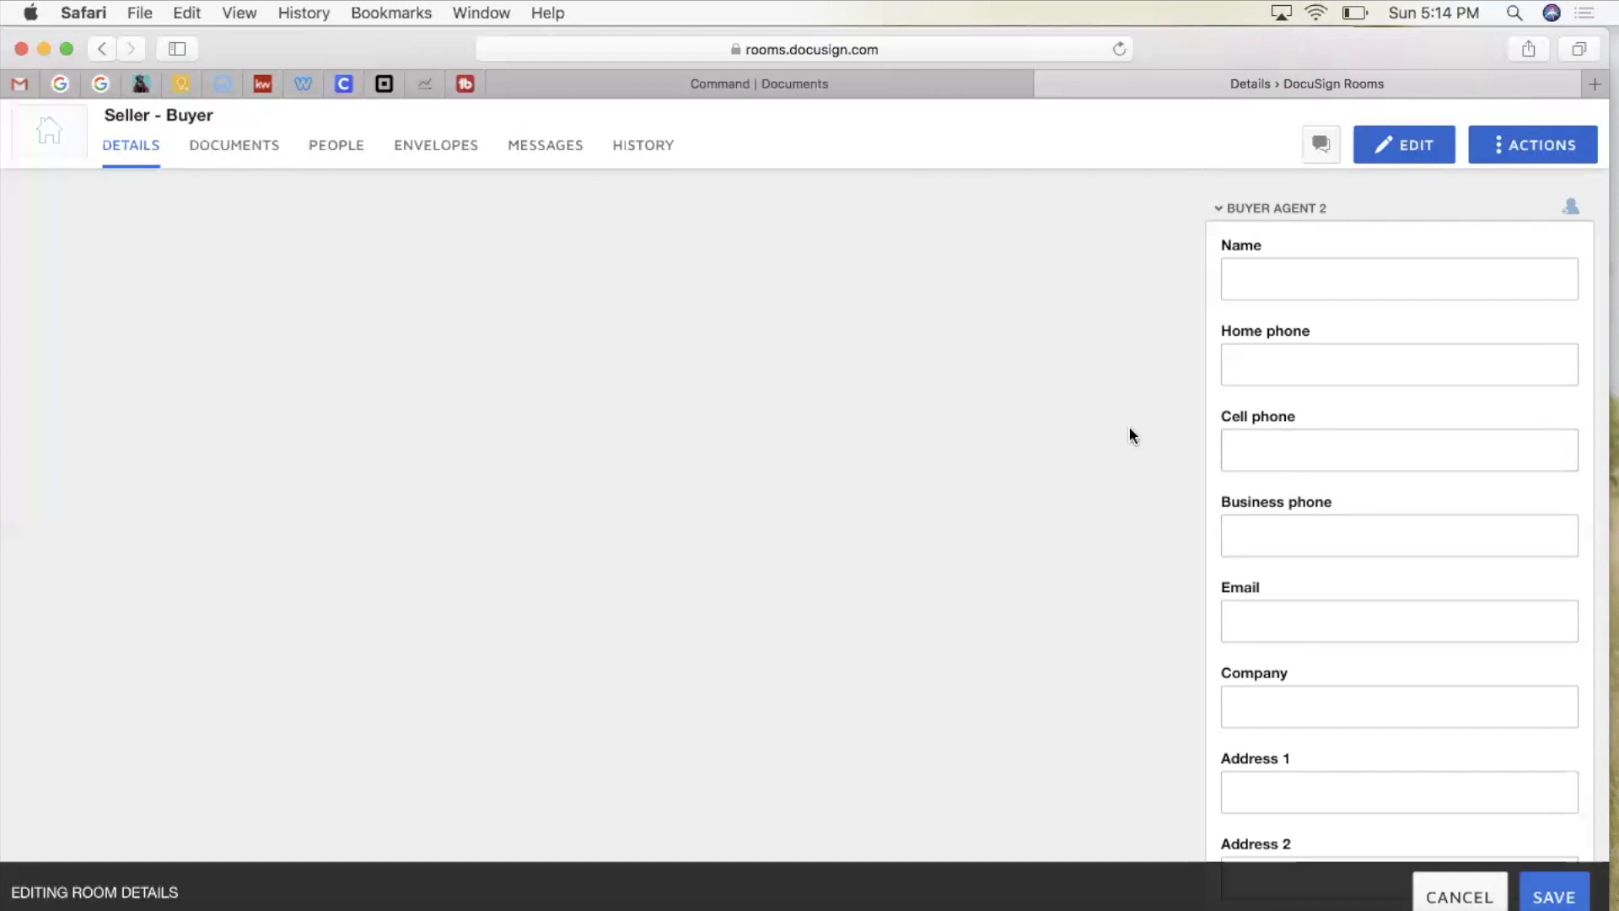
scroll(1130, 434, up, 10)
scroll(1130, 426, up, 10)
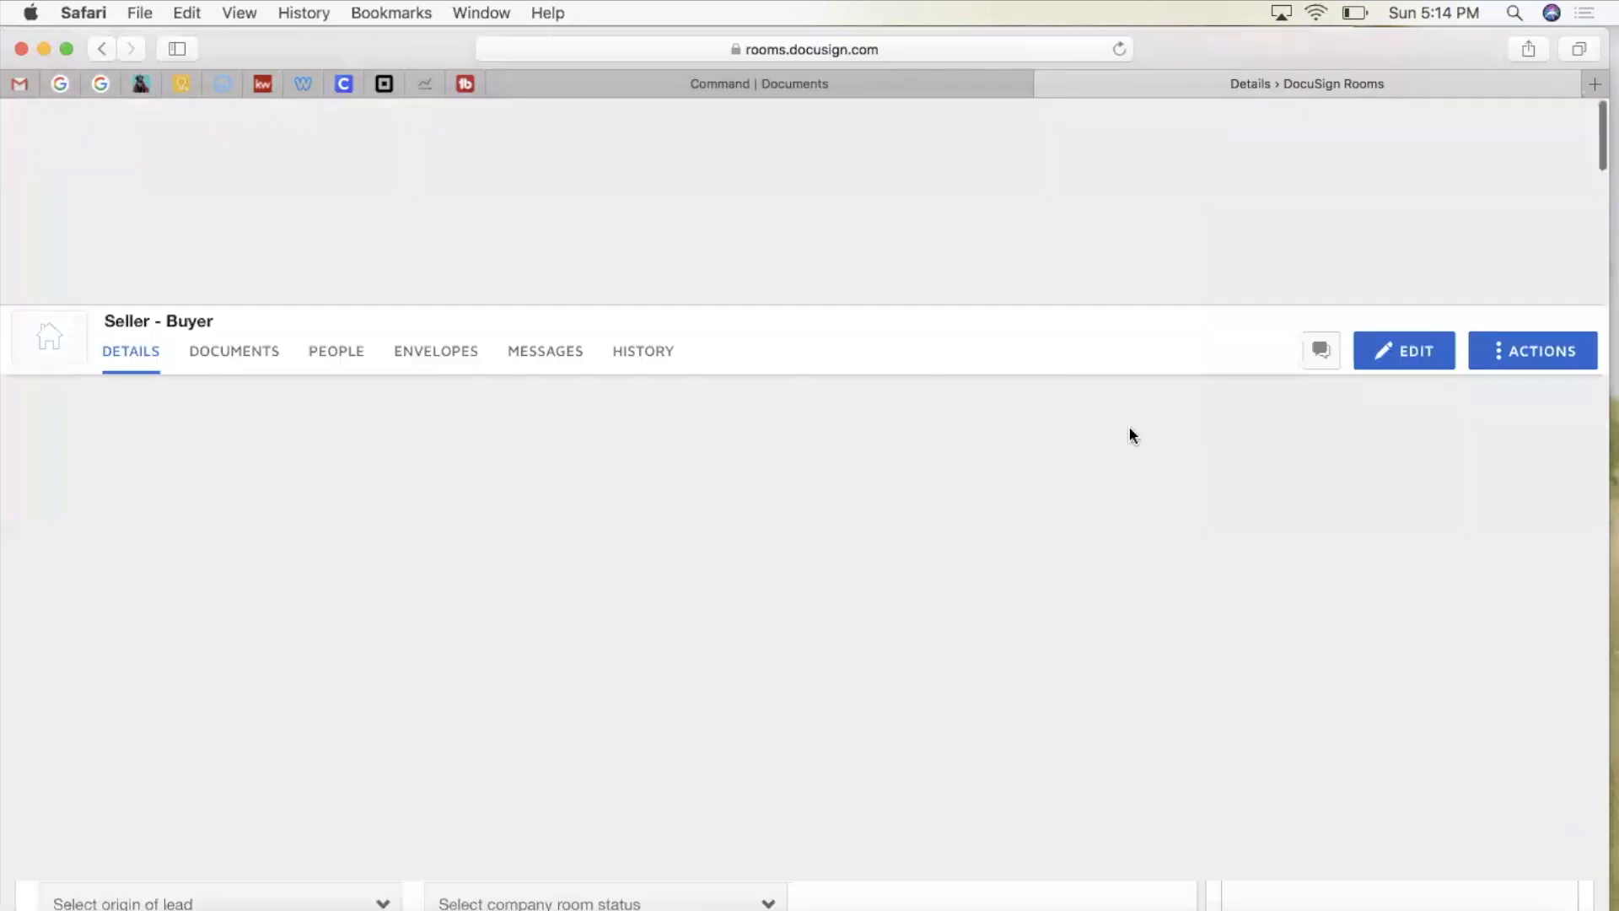
scroll(1092, 564, down, 15)
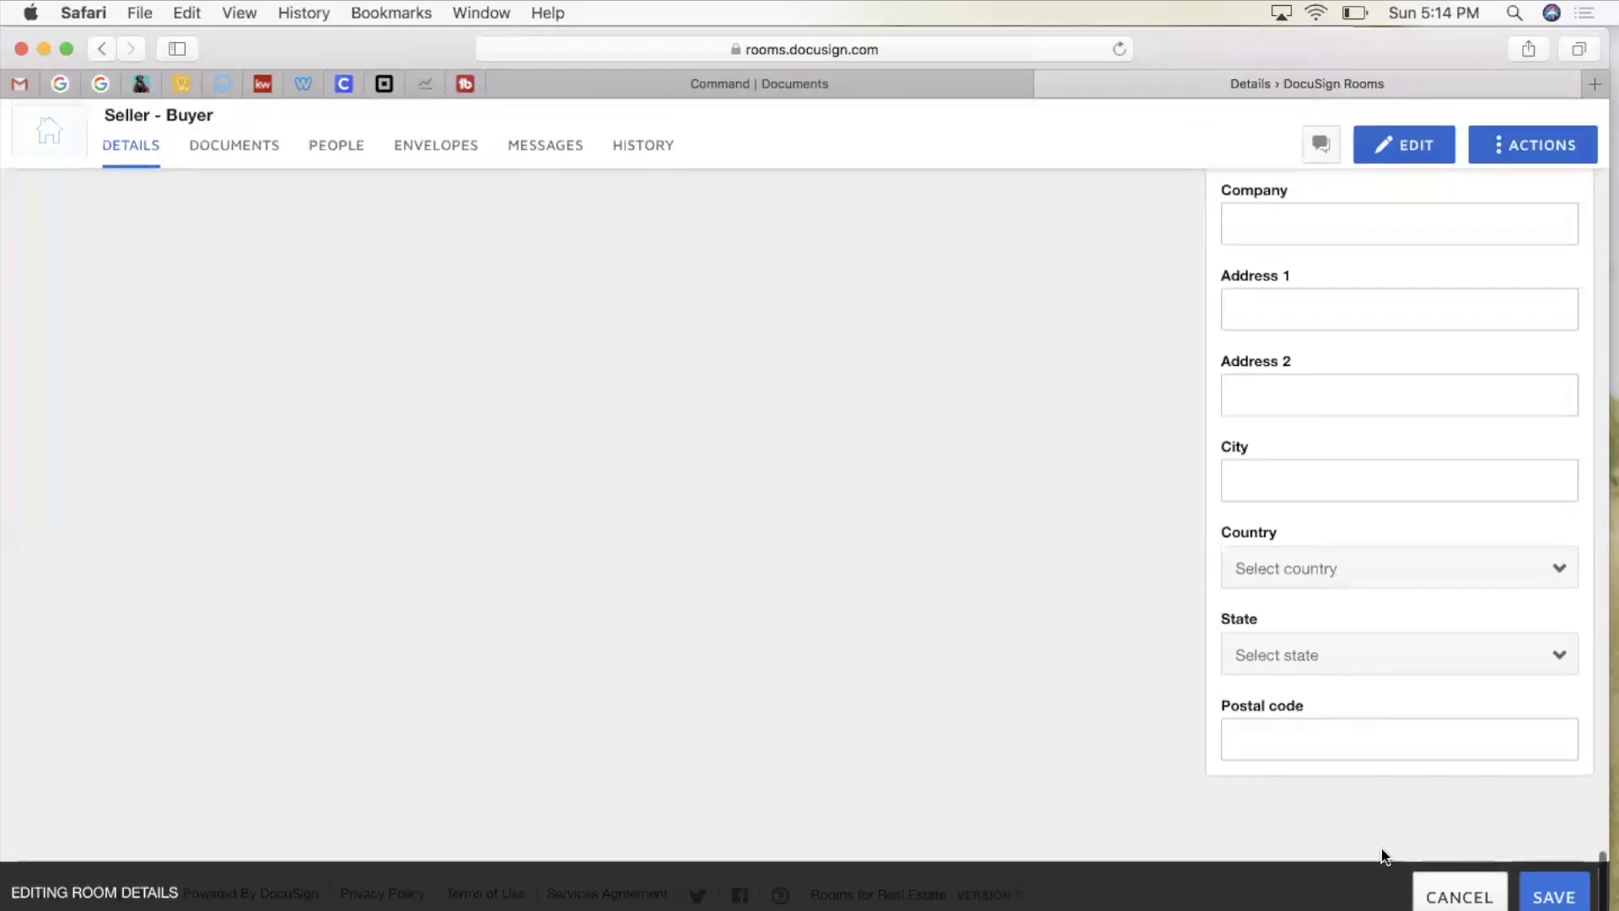
Step: Save the edited room details and look over the saved page
click(1554, 896)
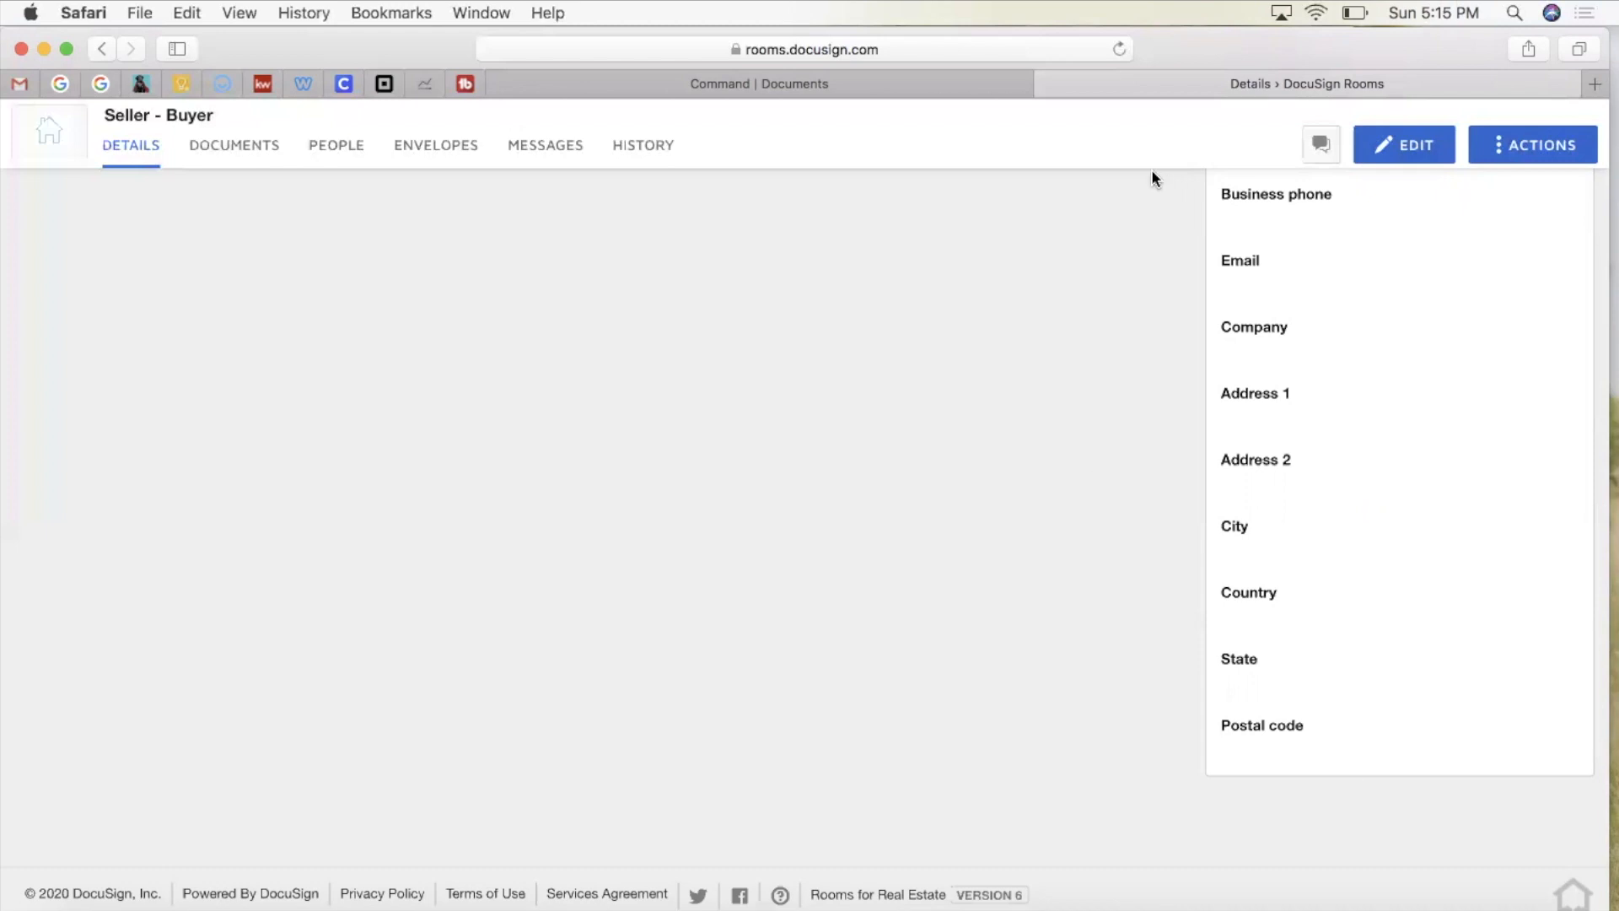
scroll(879, 646, down, 2)
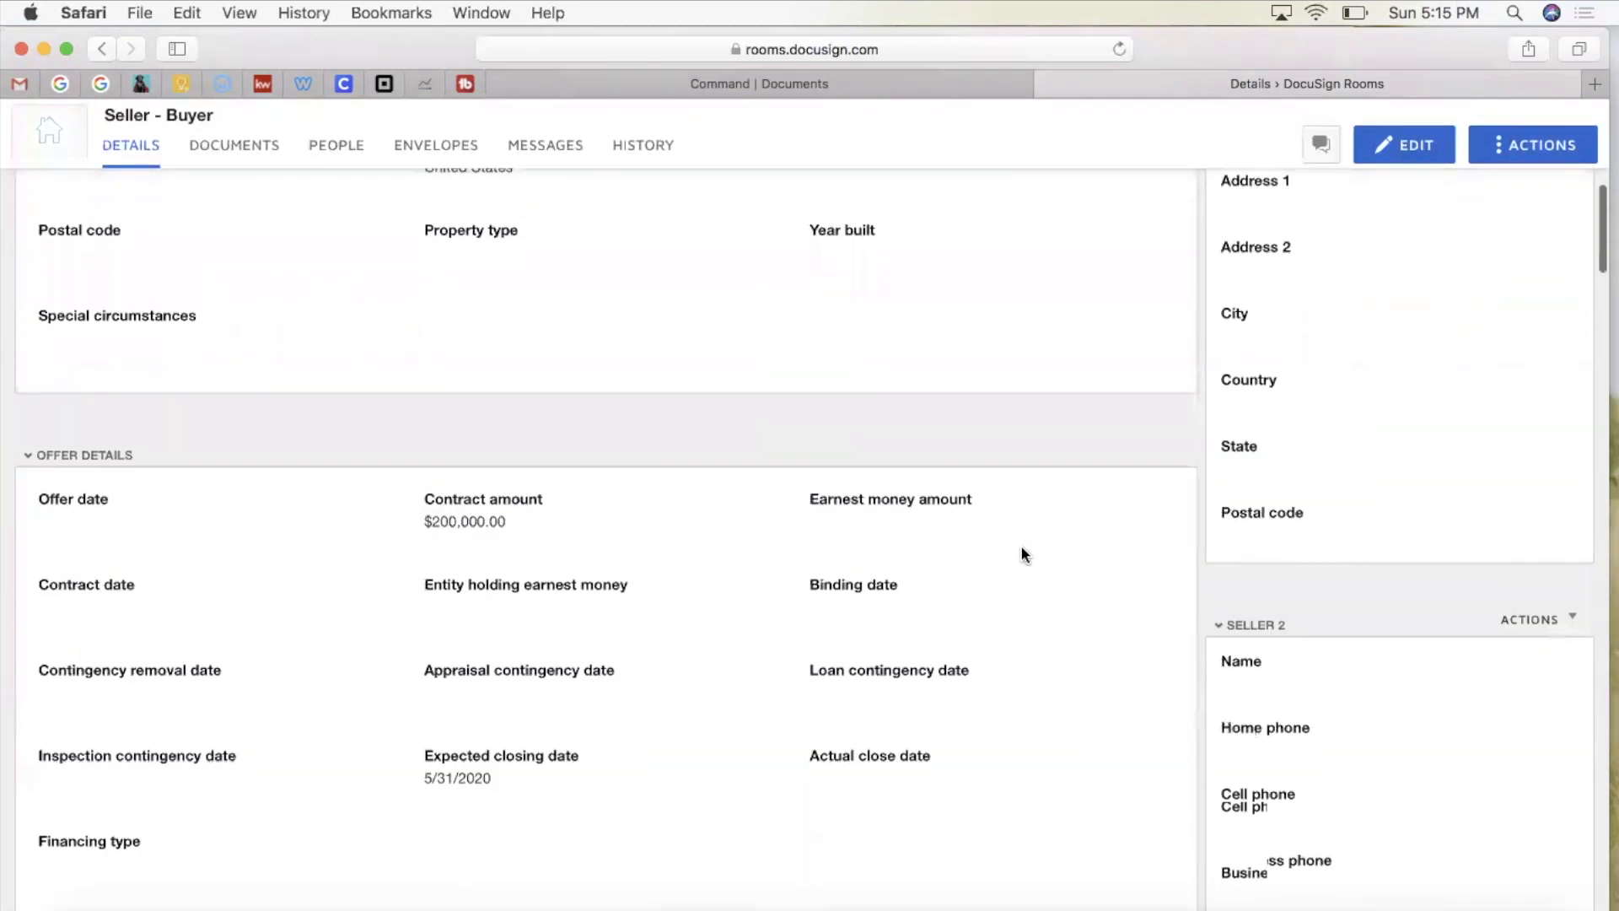
scroll(371, 597, down, 12)
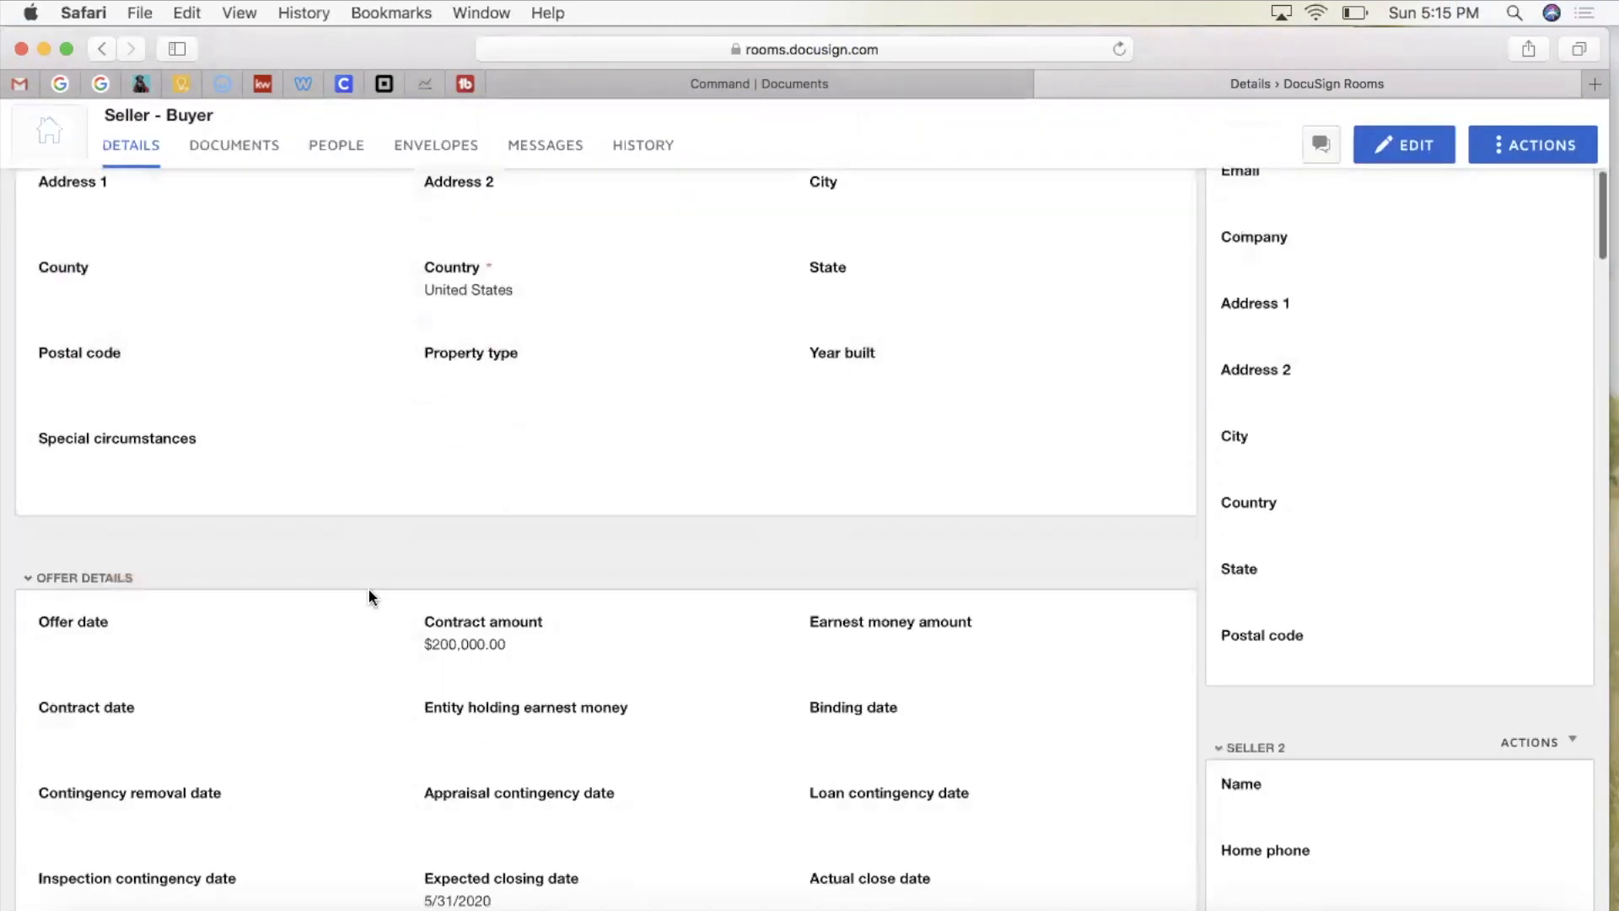
scroll(369, 597, down, 15)
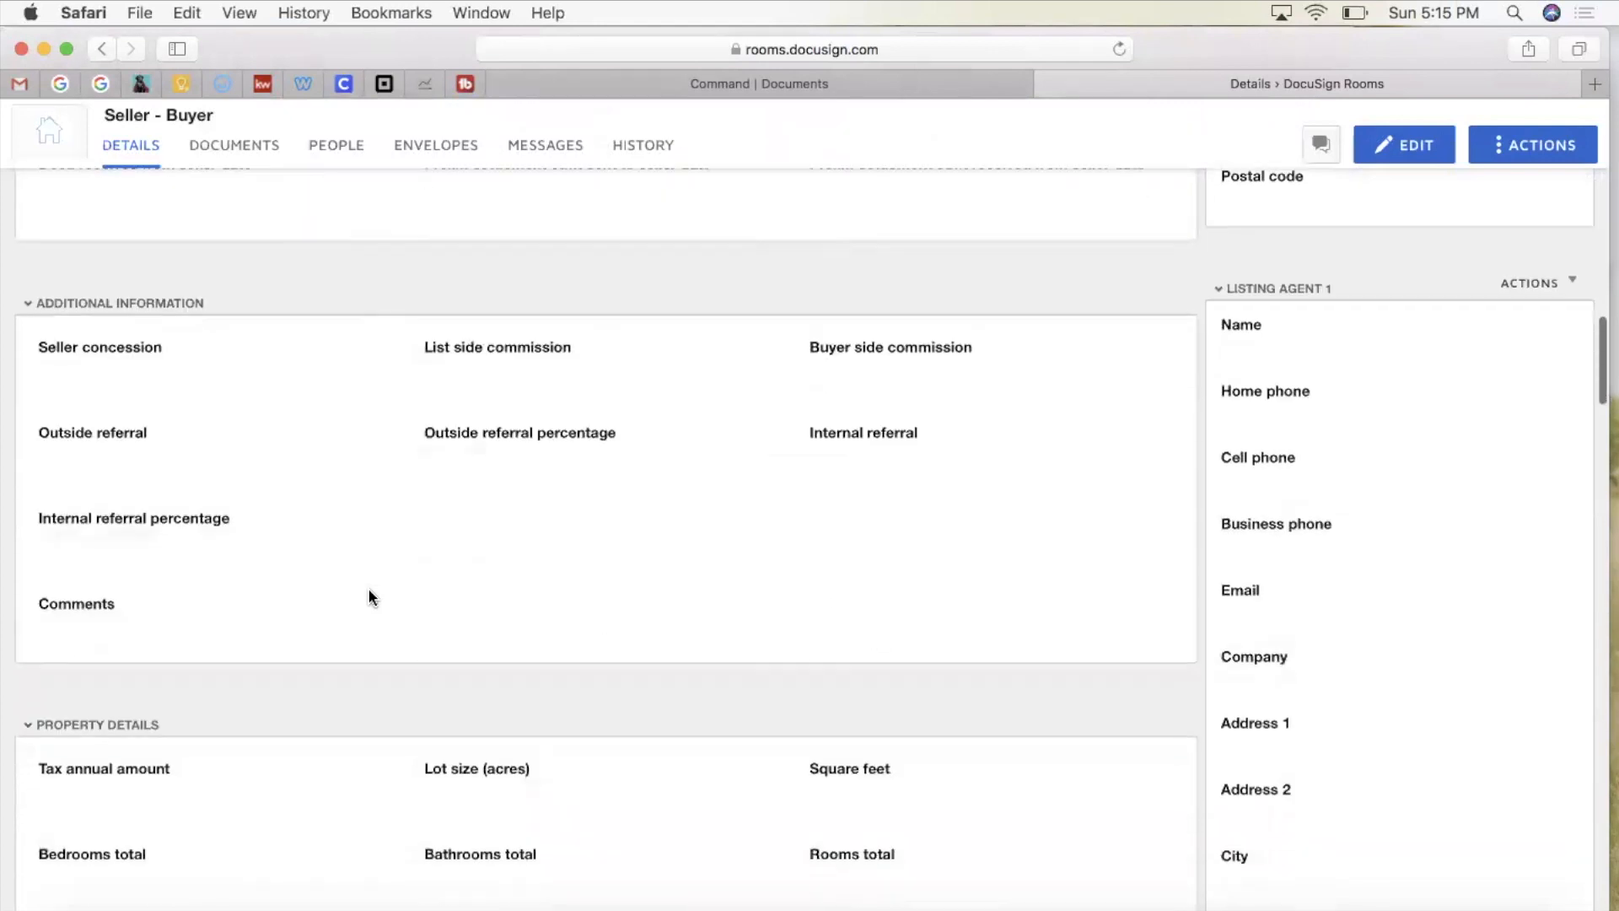
scroll(369, 597, up, 20)
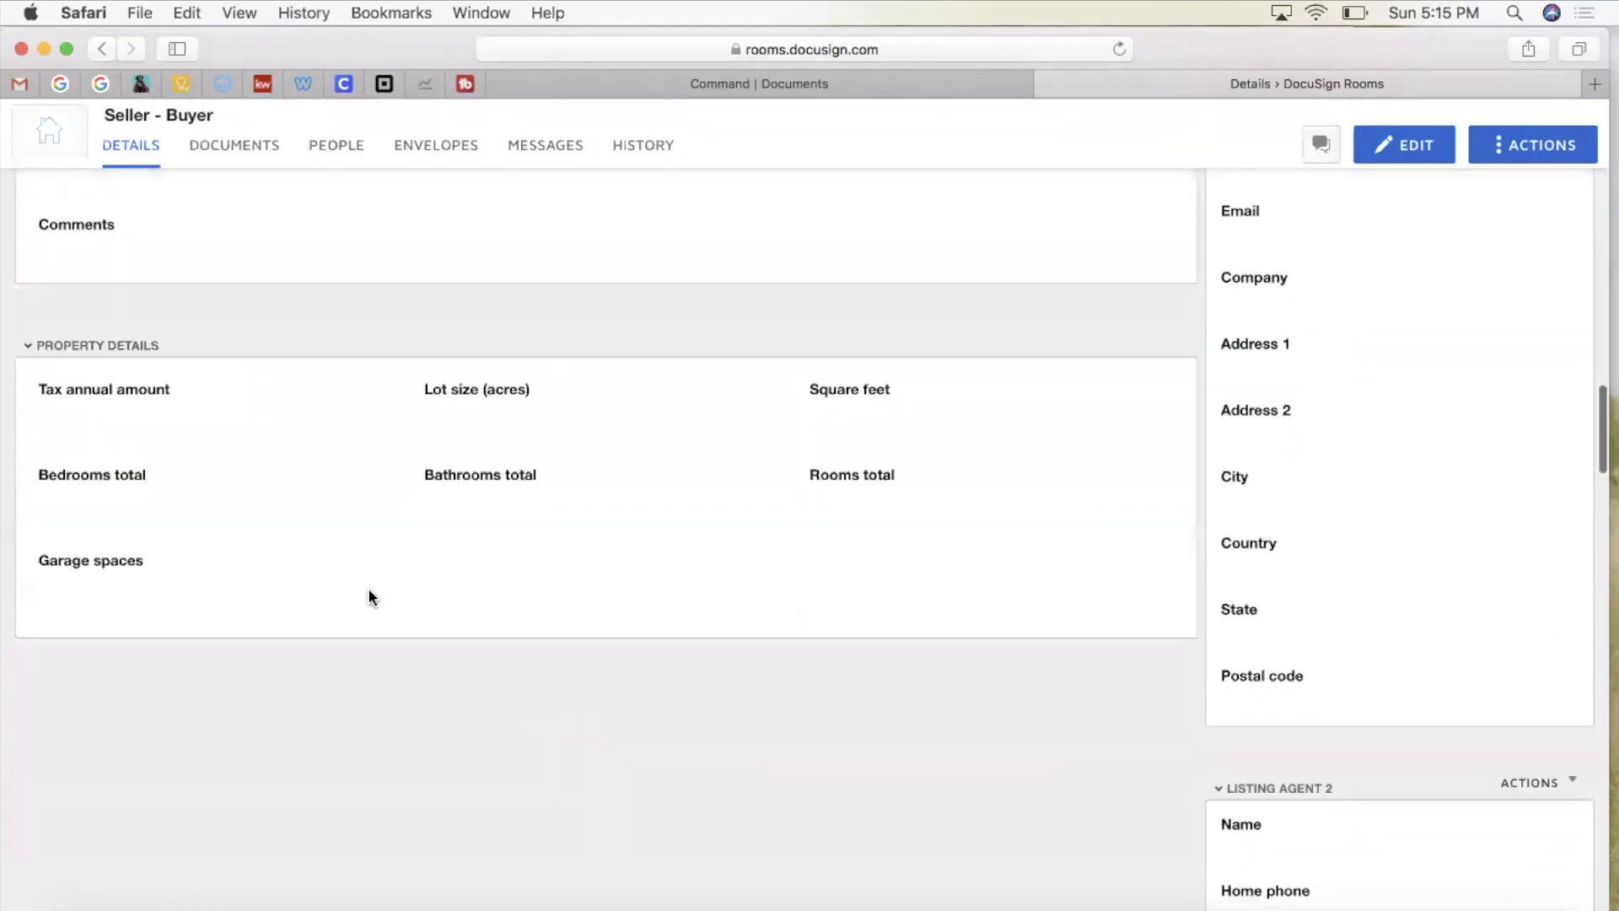
scroll(371, 597, up, 4)
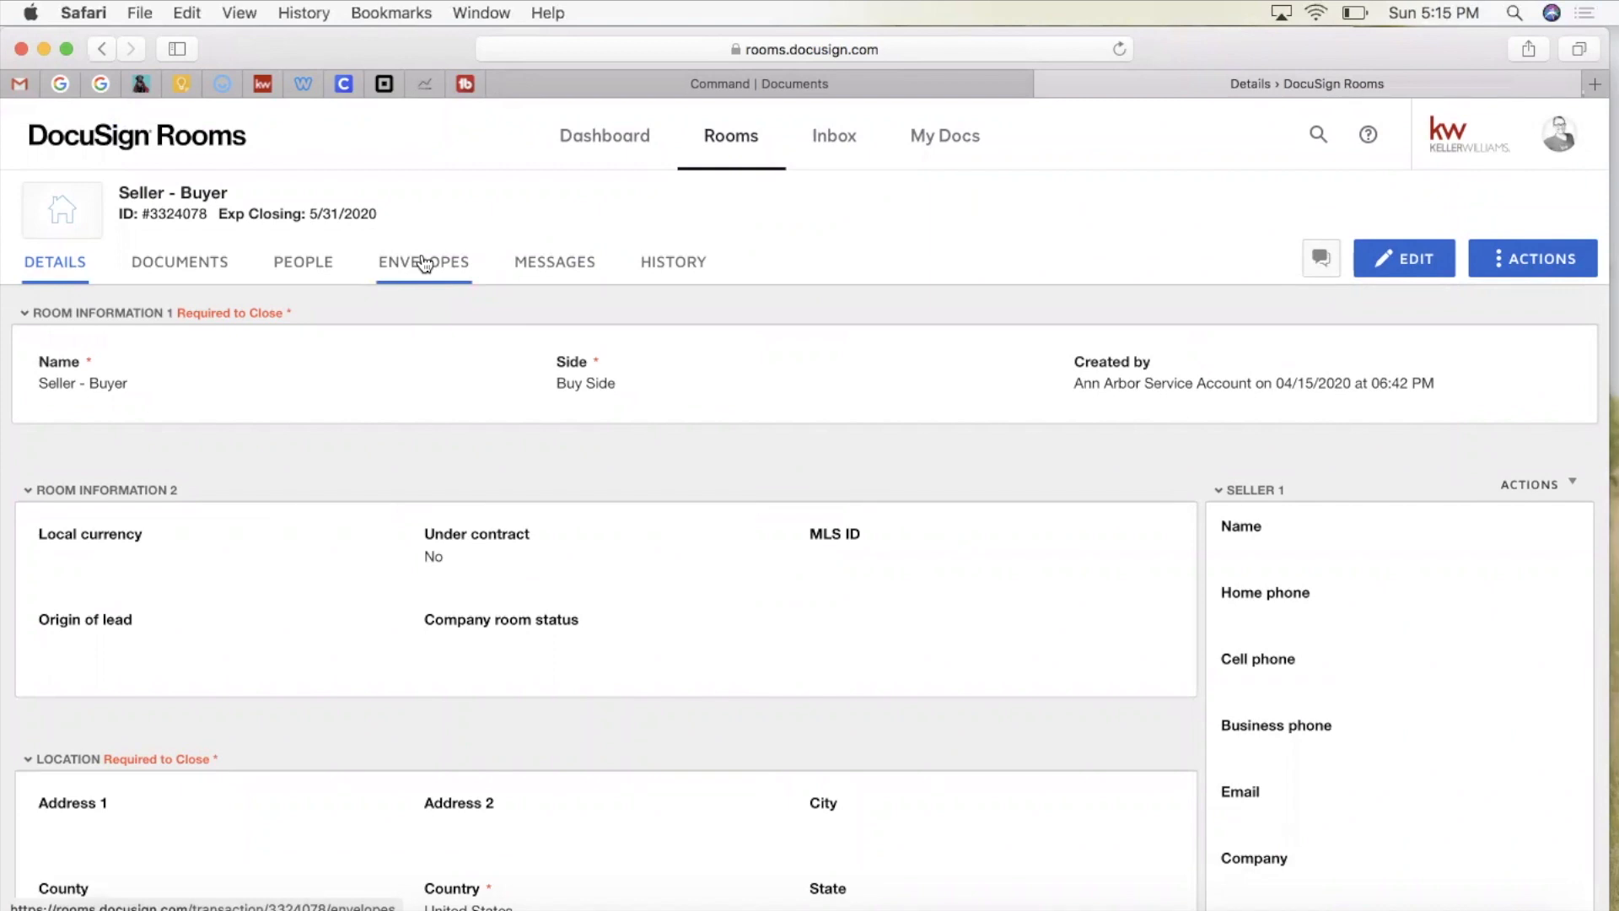
Step: Check the Documents tab's Add sources and the People tab, then go to the room's Envelopes
click(188, 272)
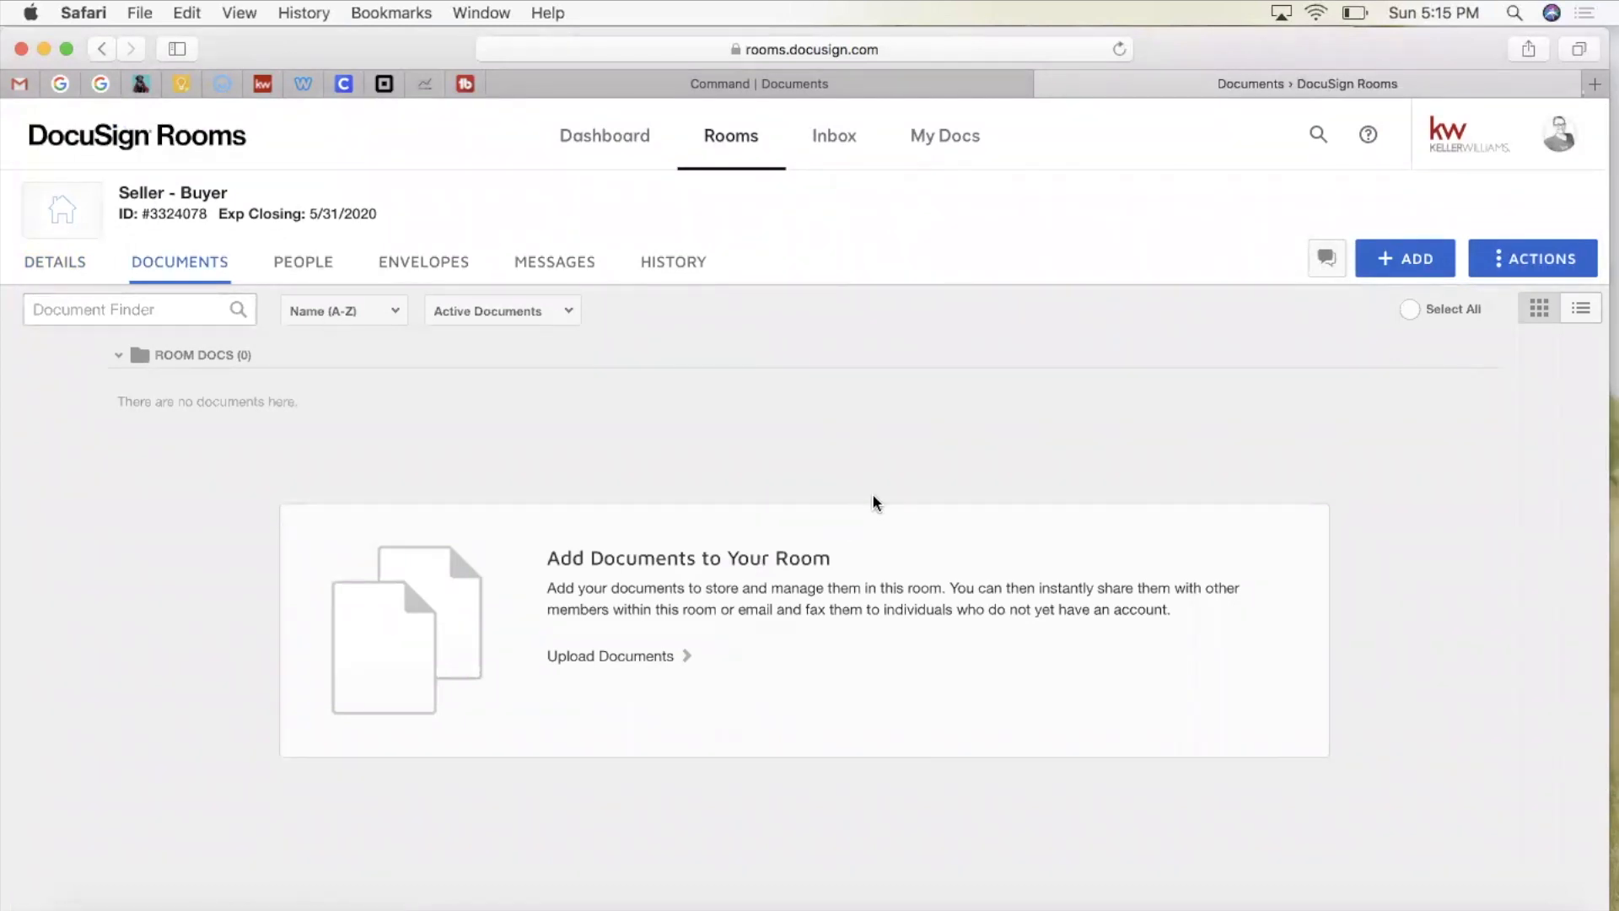
click(1405, 258)
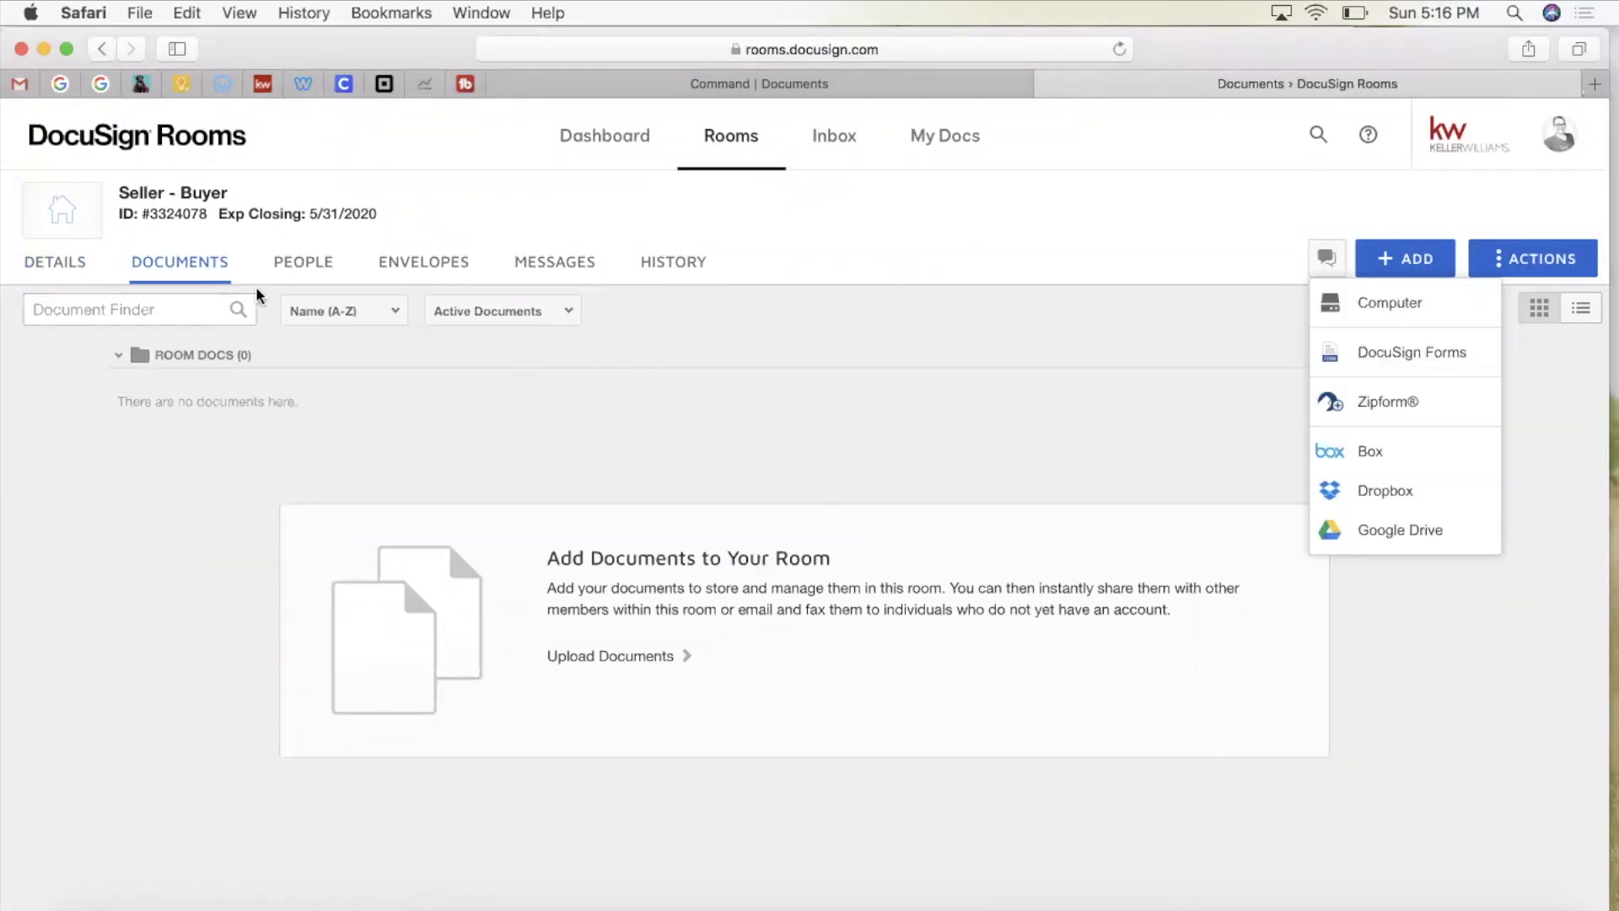
click(300, 262)
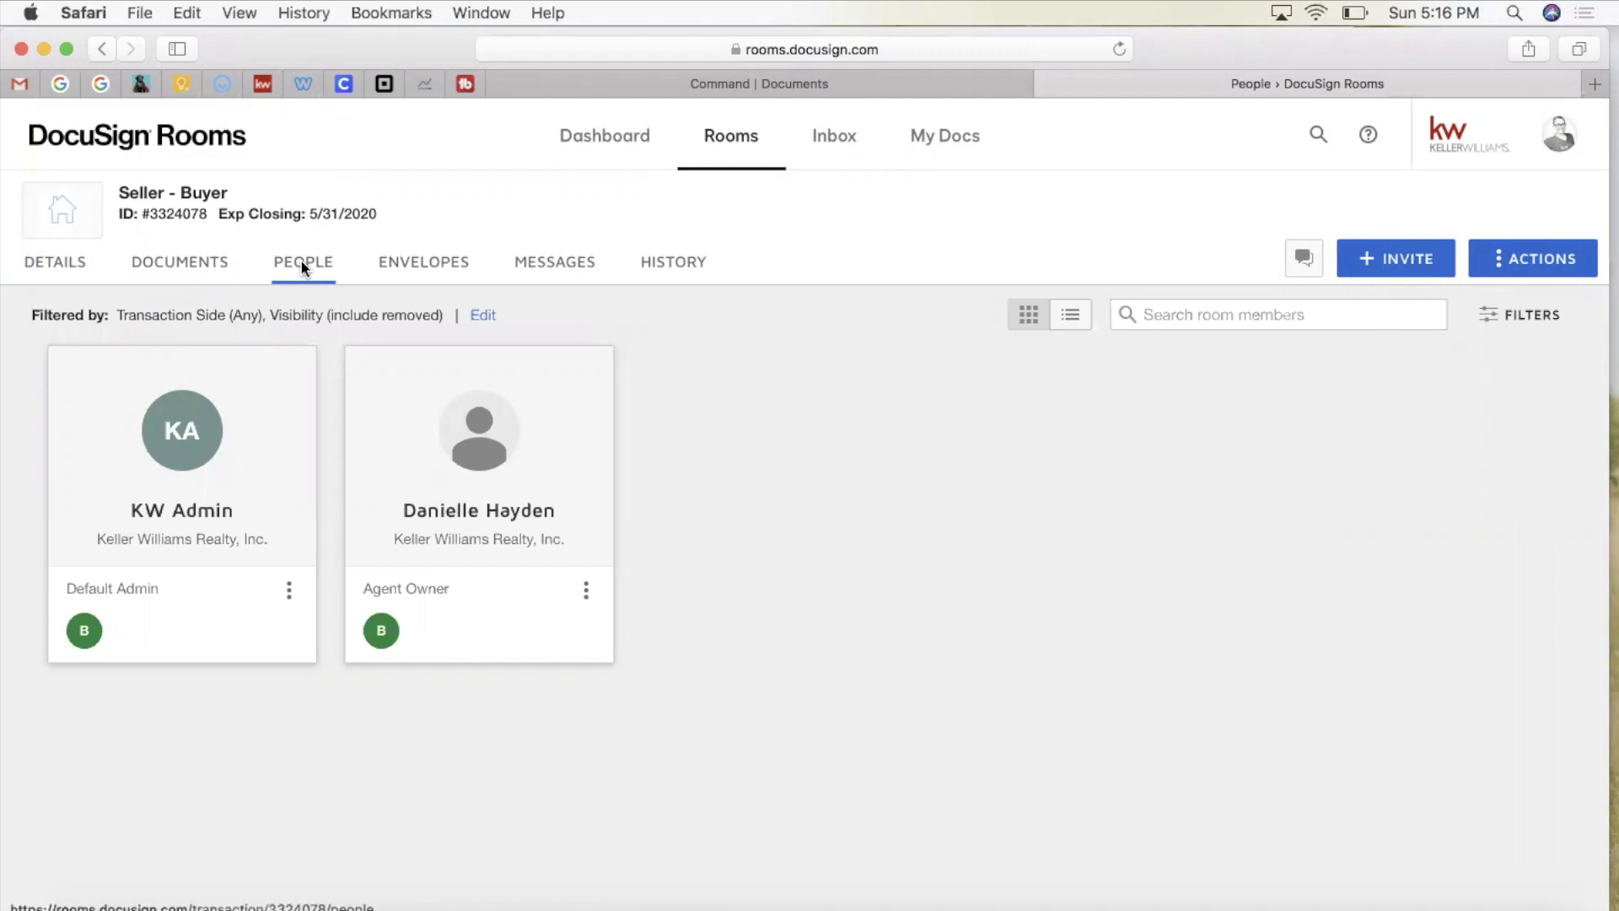
click(221, 264)
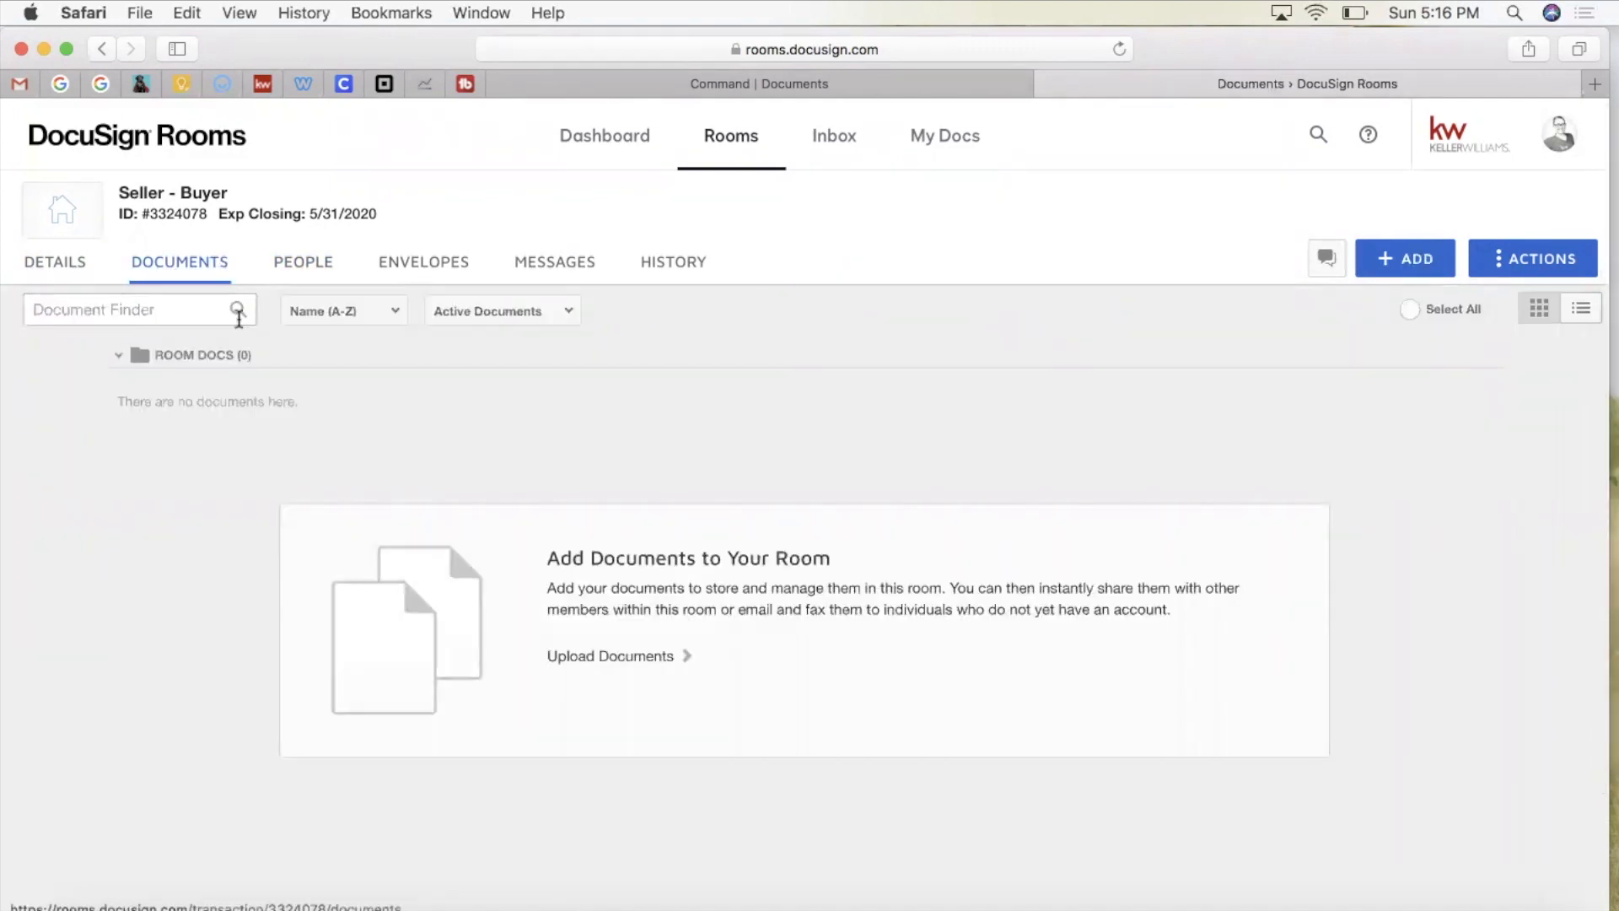
click(1392, 258)
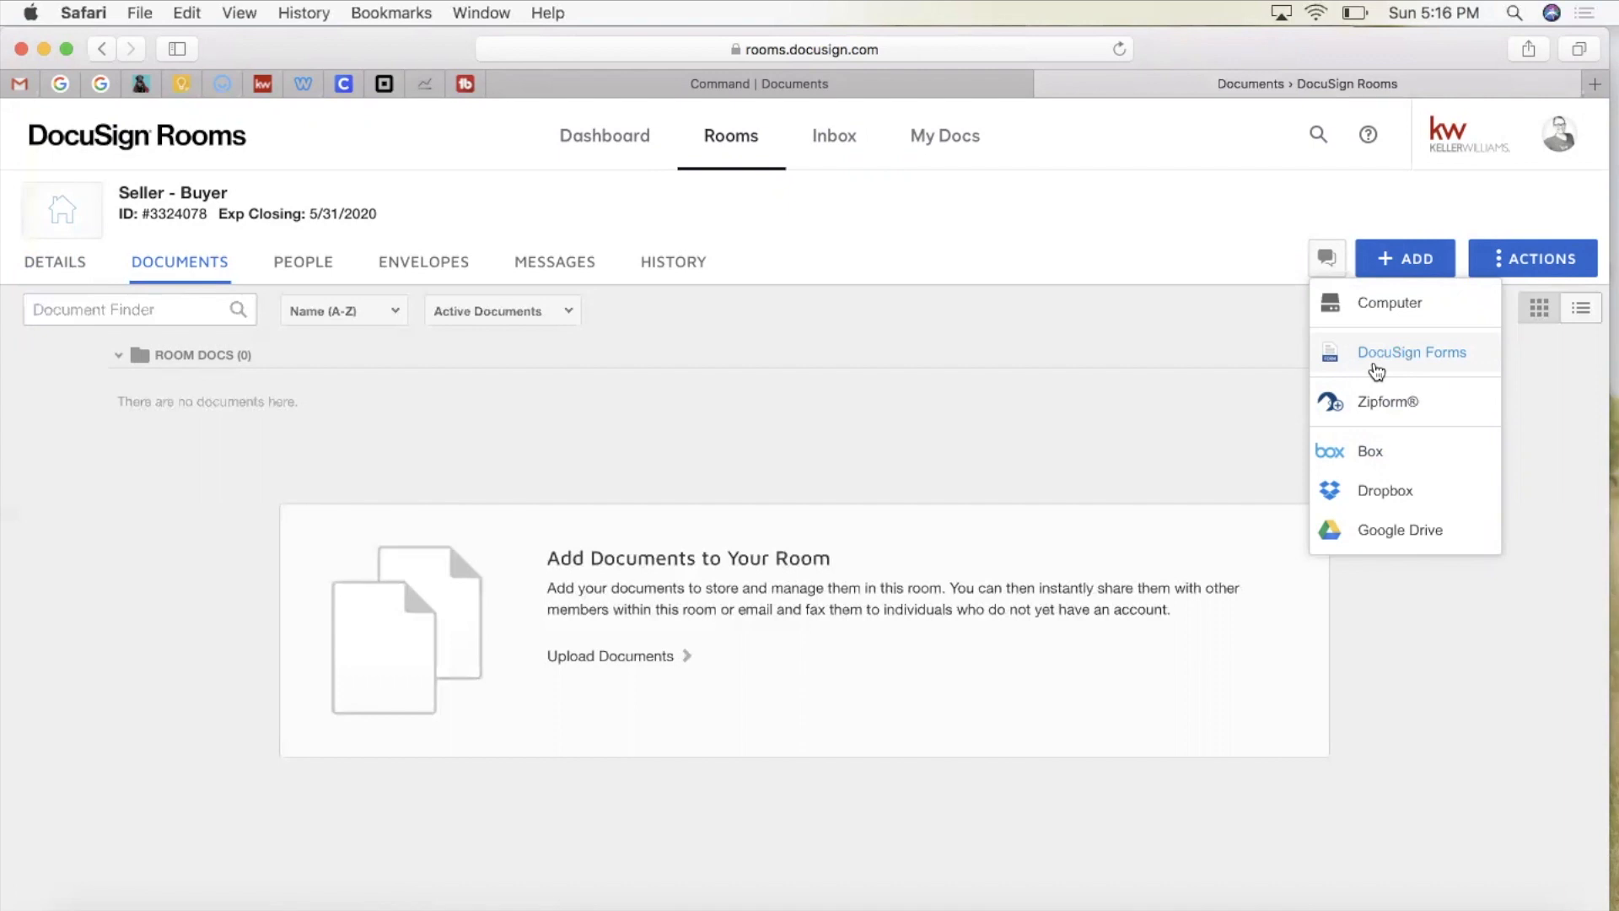
click(871, 303)
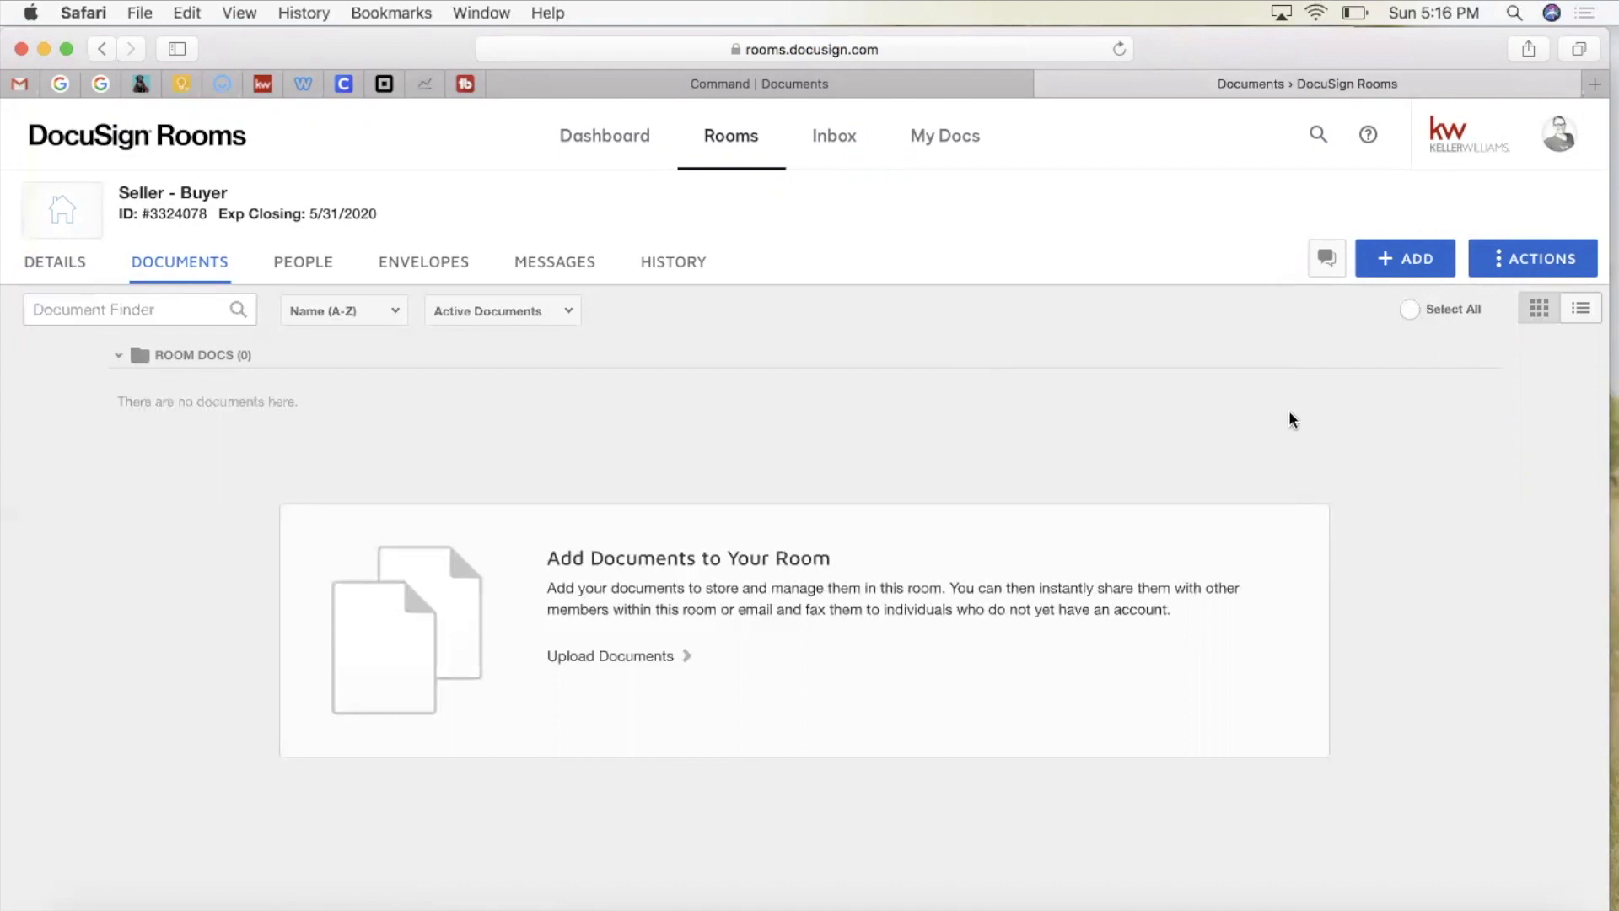
click(414, 261)
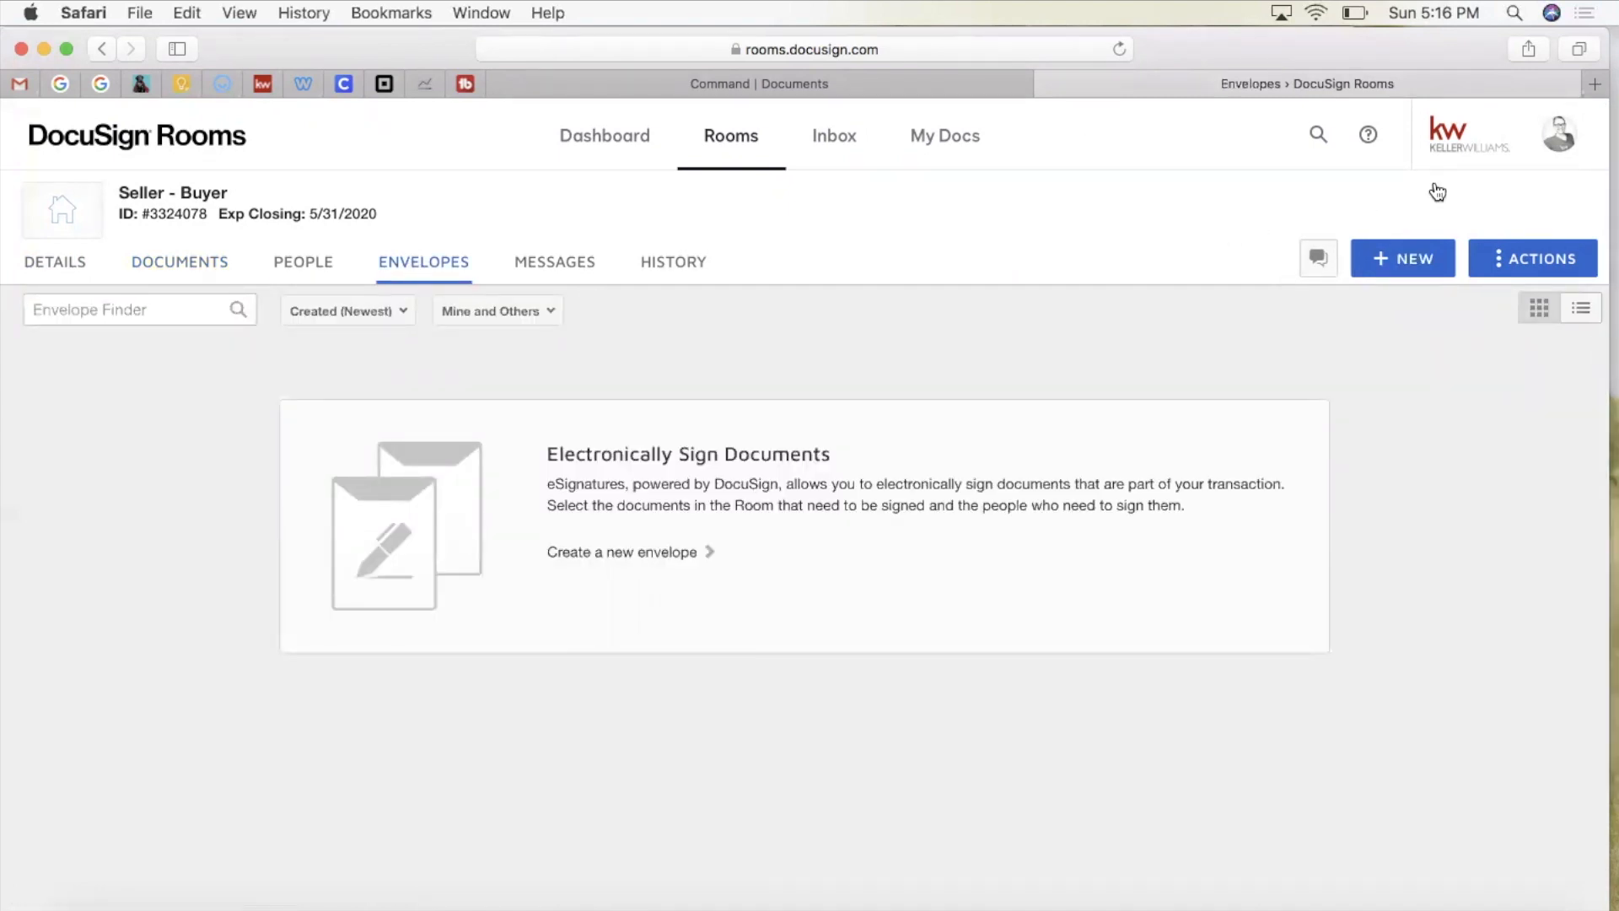
Step: Create a new envelope draft for the room, then switch to Google Drive
click(1413, 263)
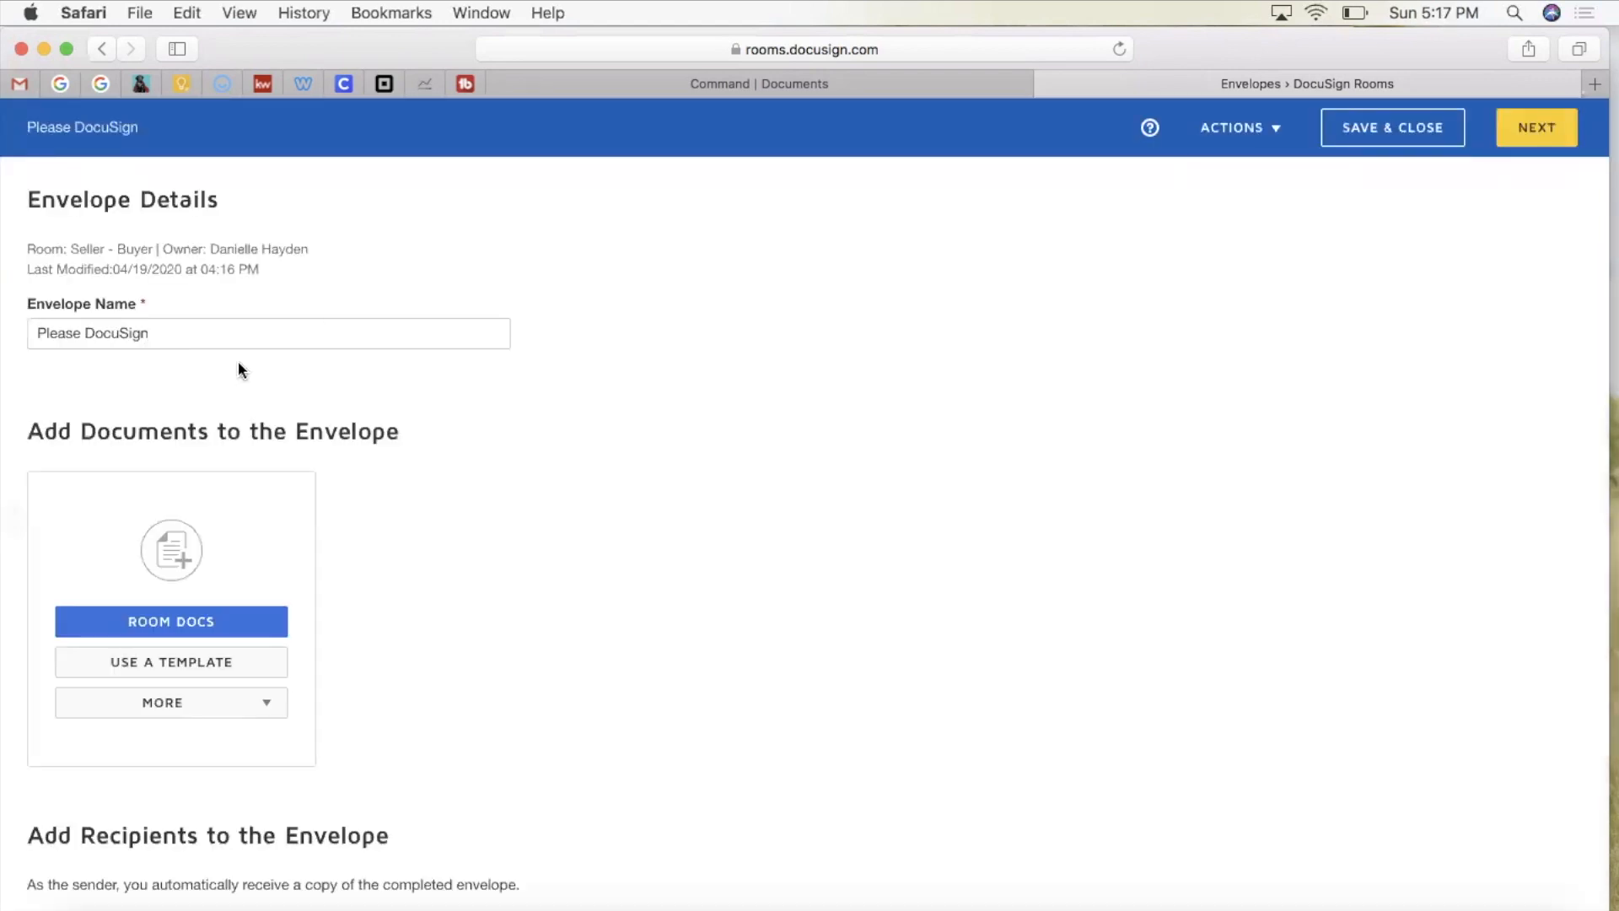
click(211, 329)
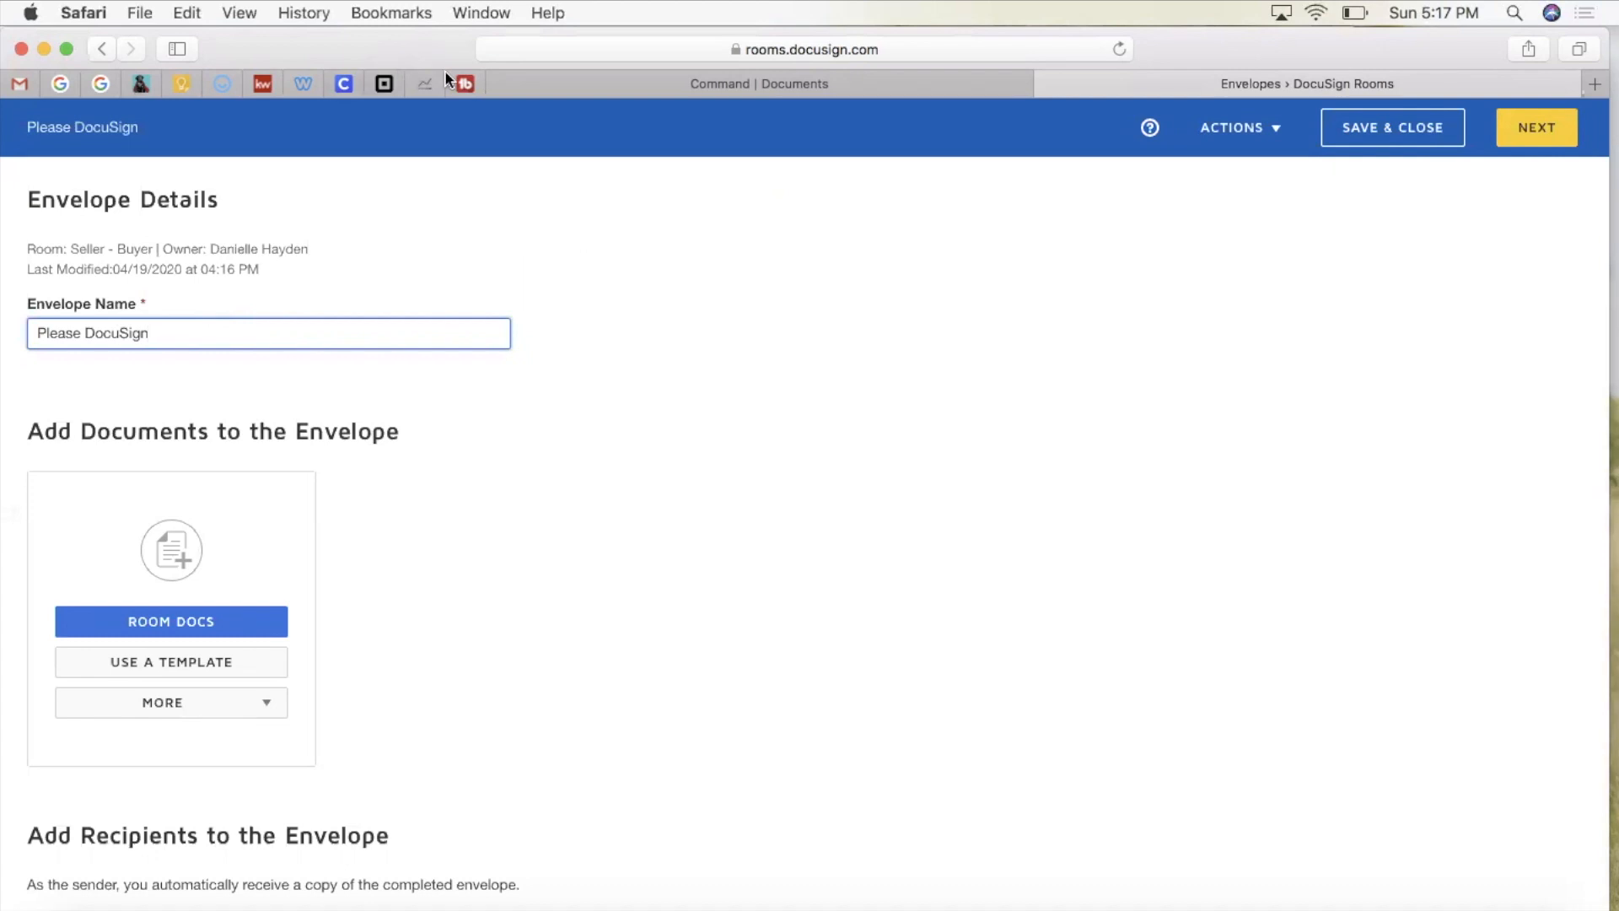
click(99, 83)
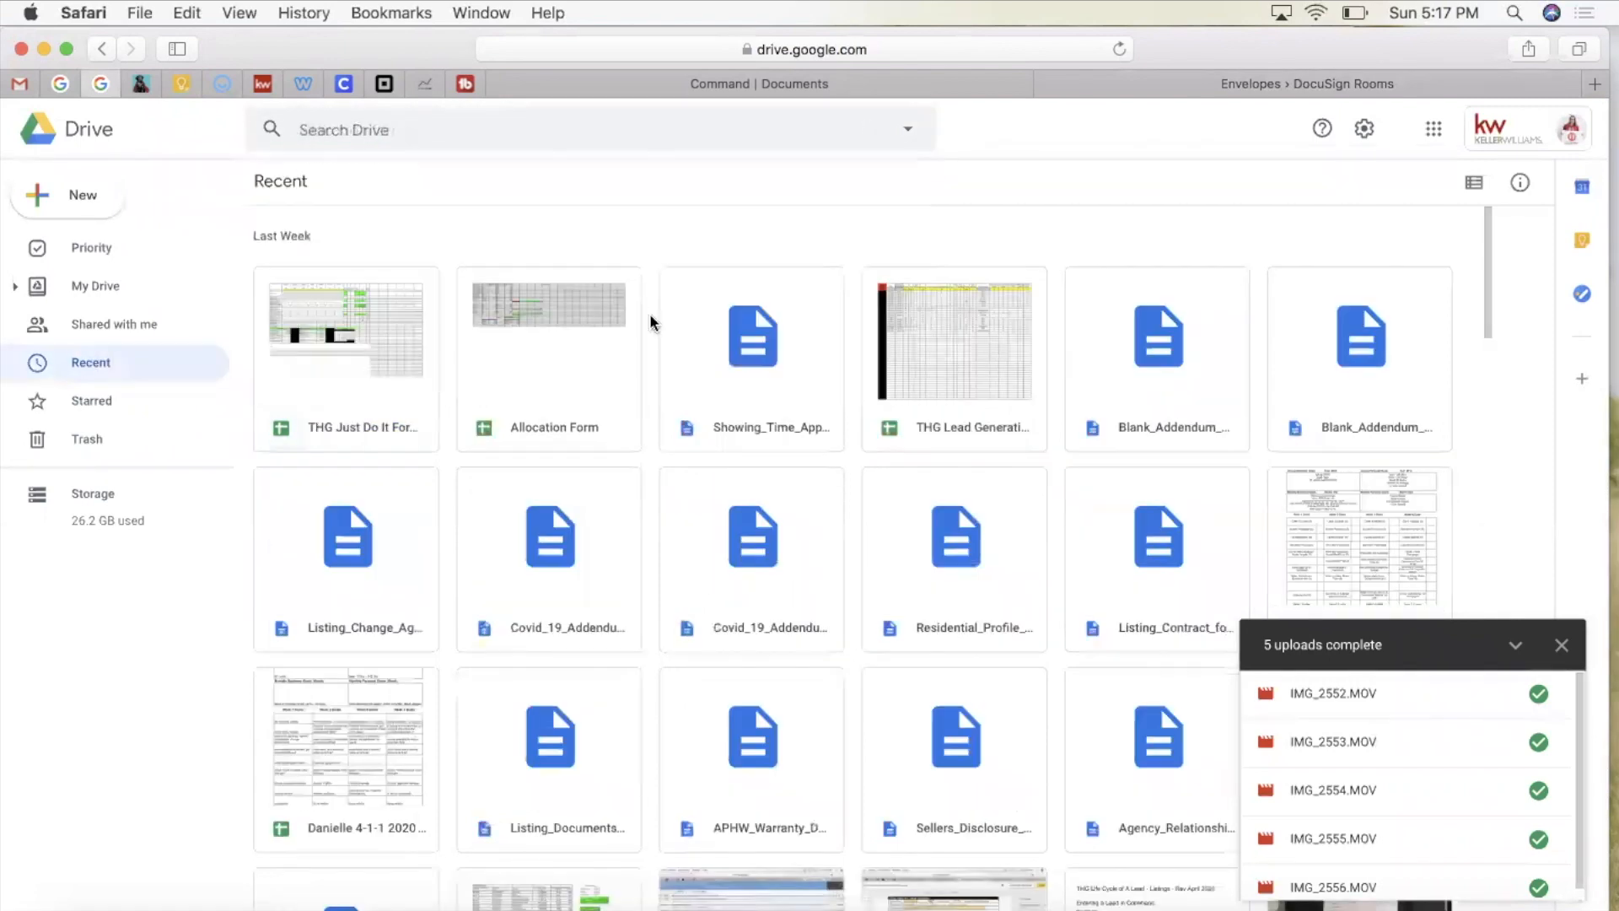
Step: Open the THG Listing Process April 2020 doc and select its envelope name wording
scroll(648, 574, down, 5)
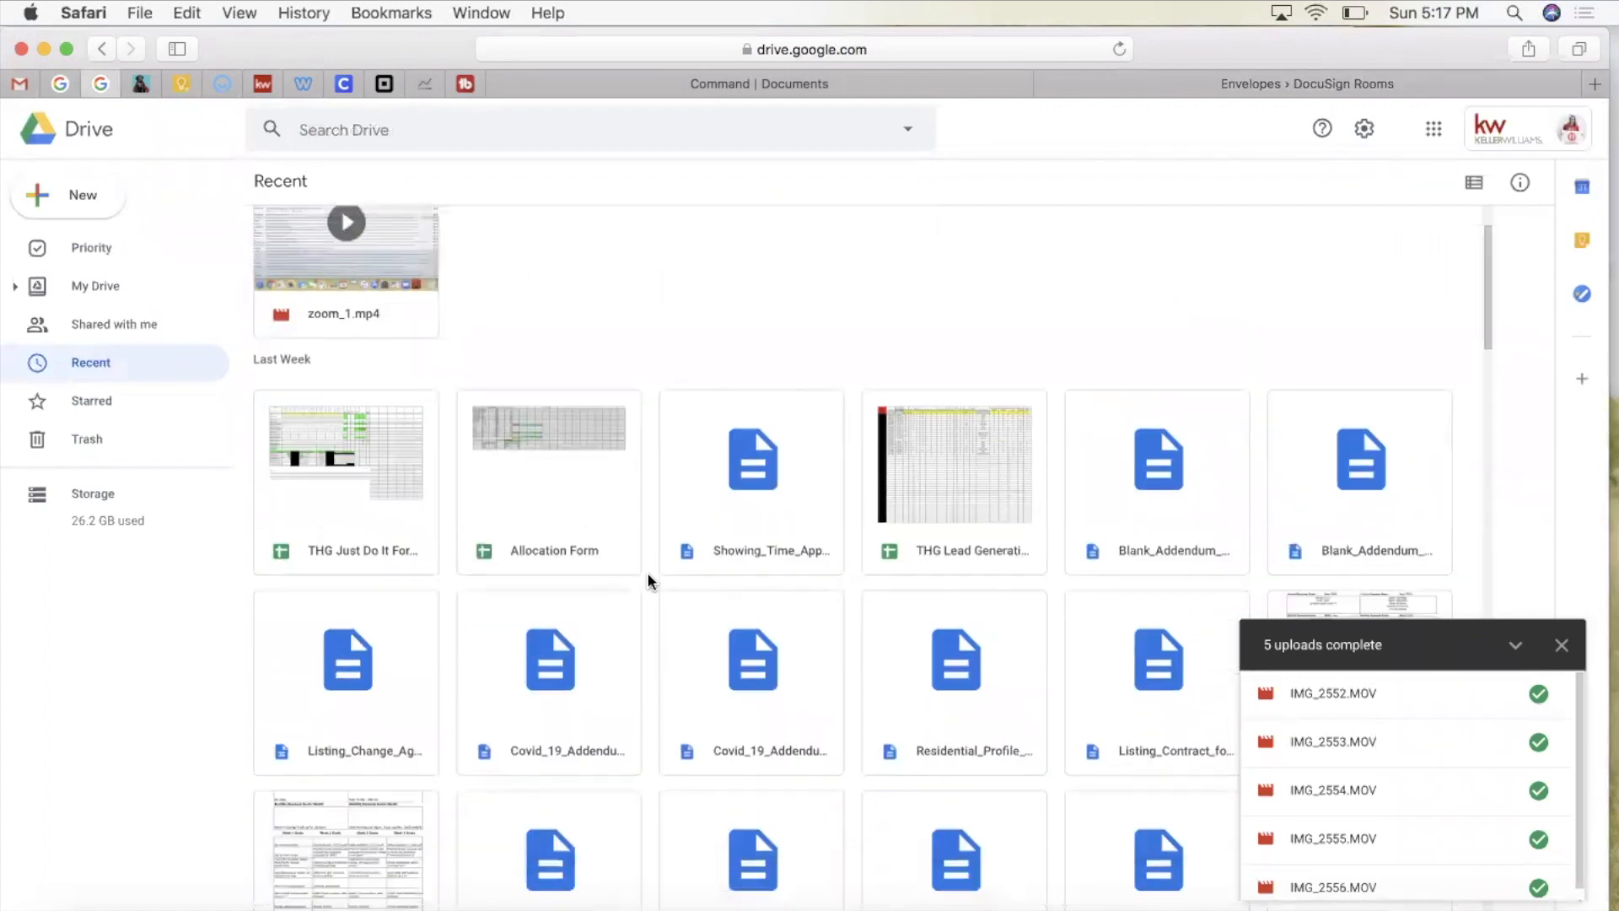
scroll(647, 580, down, 1)
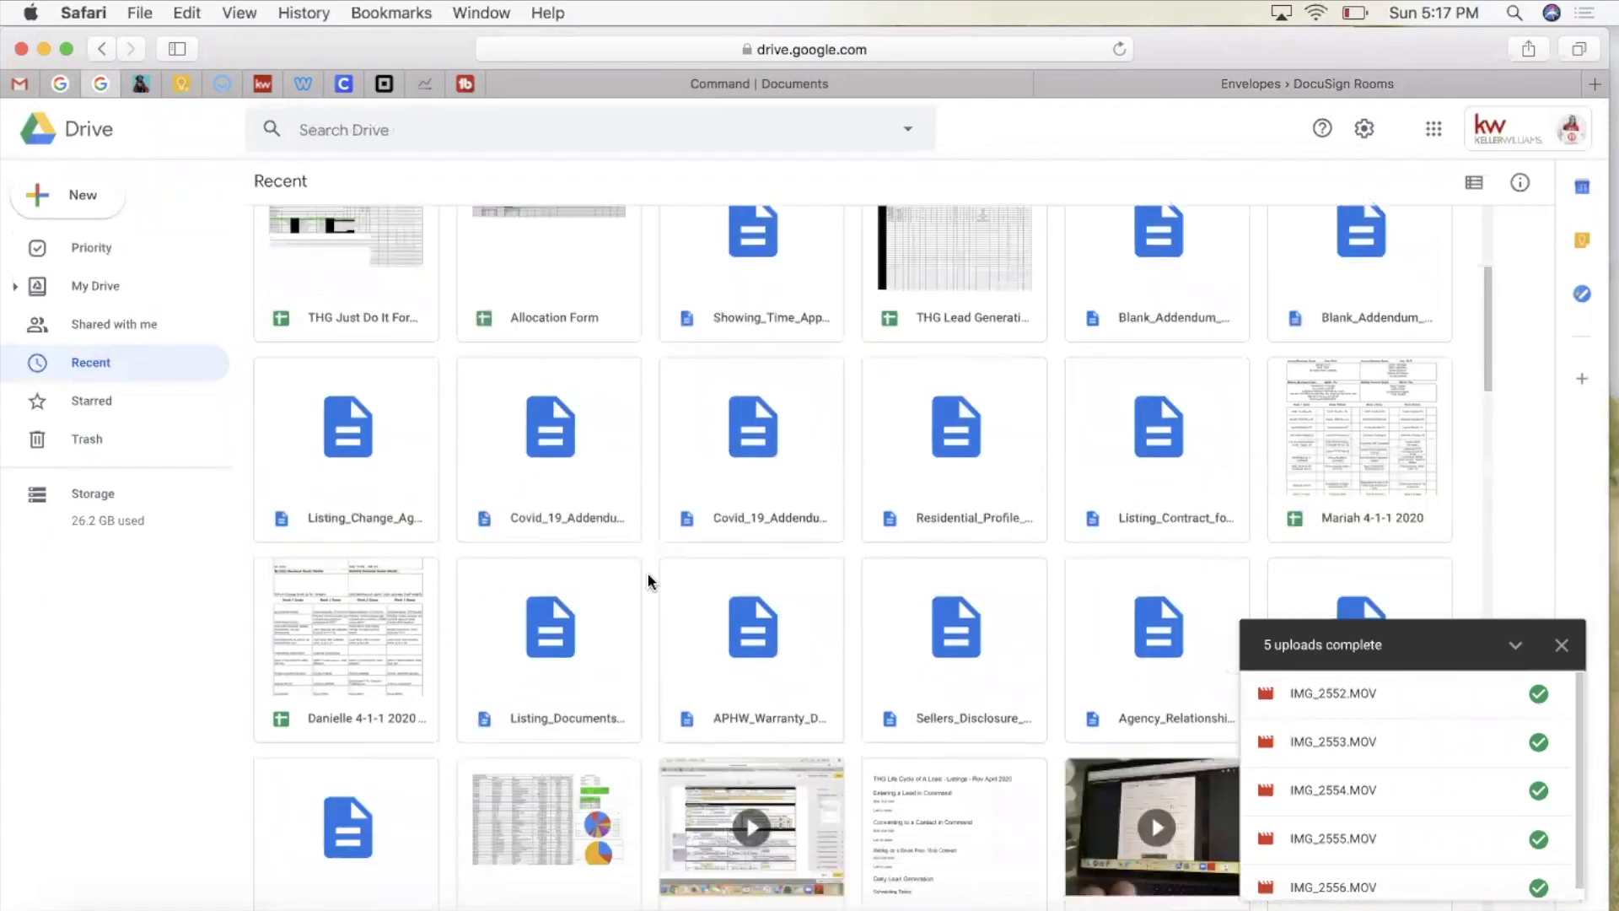
scroll(648, 580, down, 7)
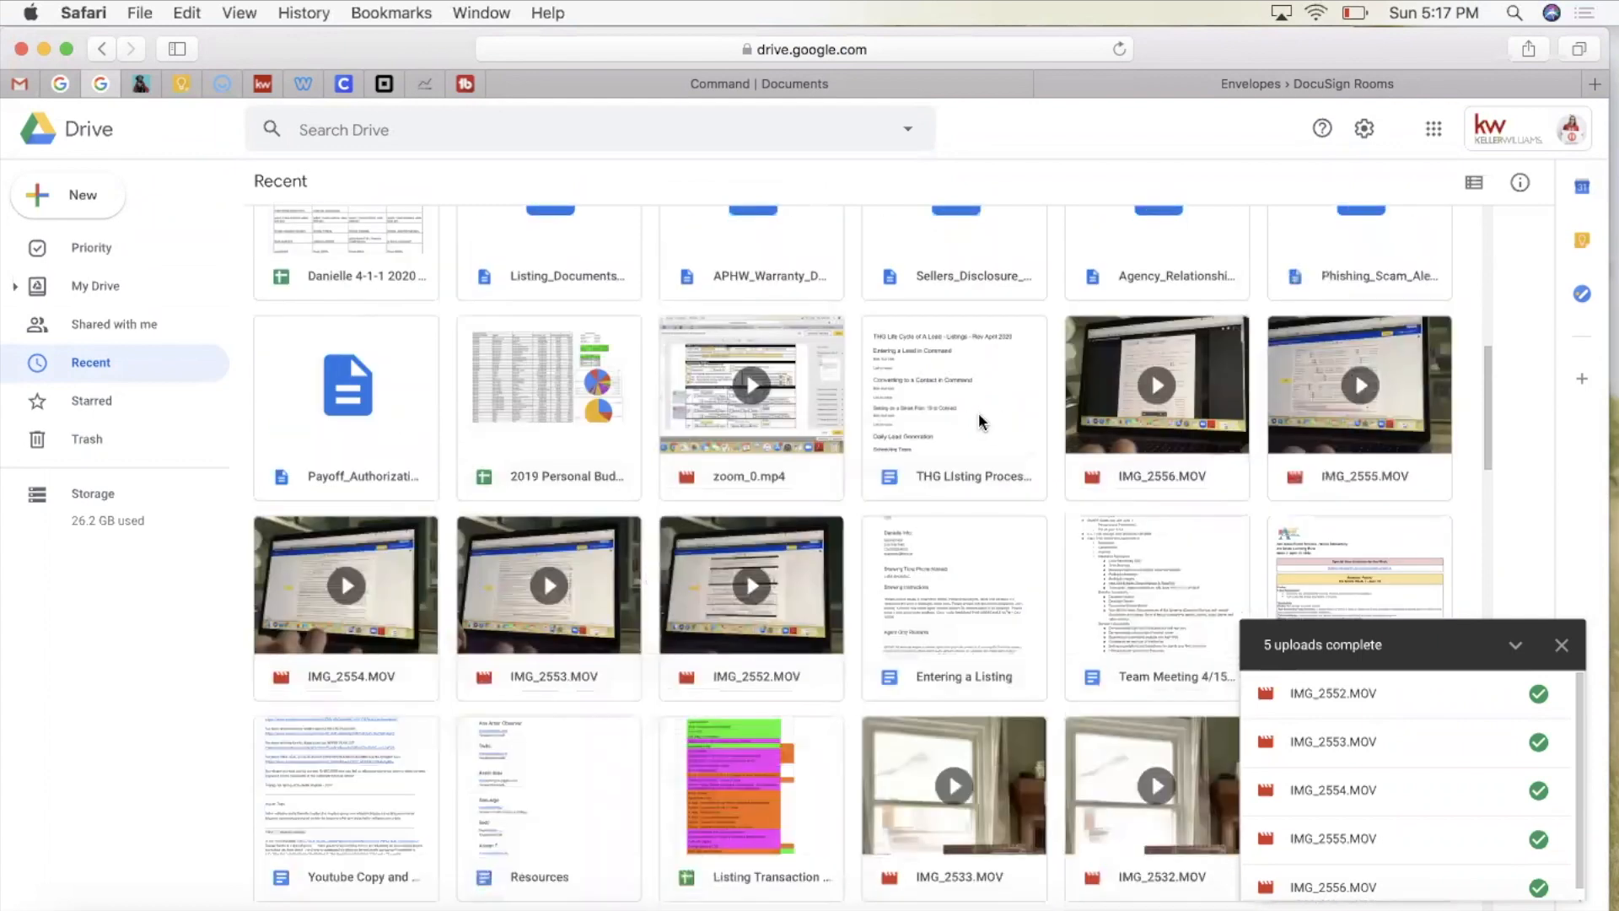
double_click(980, 420)
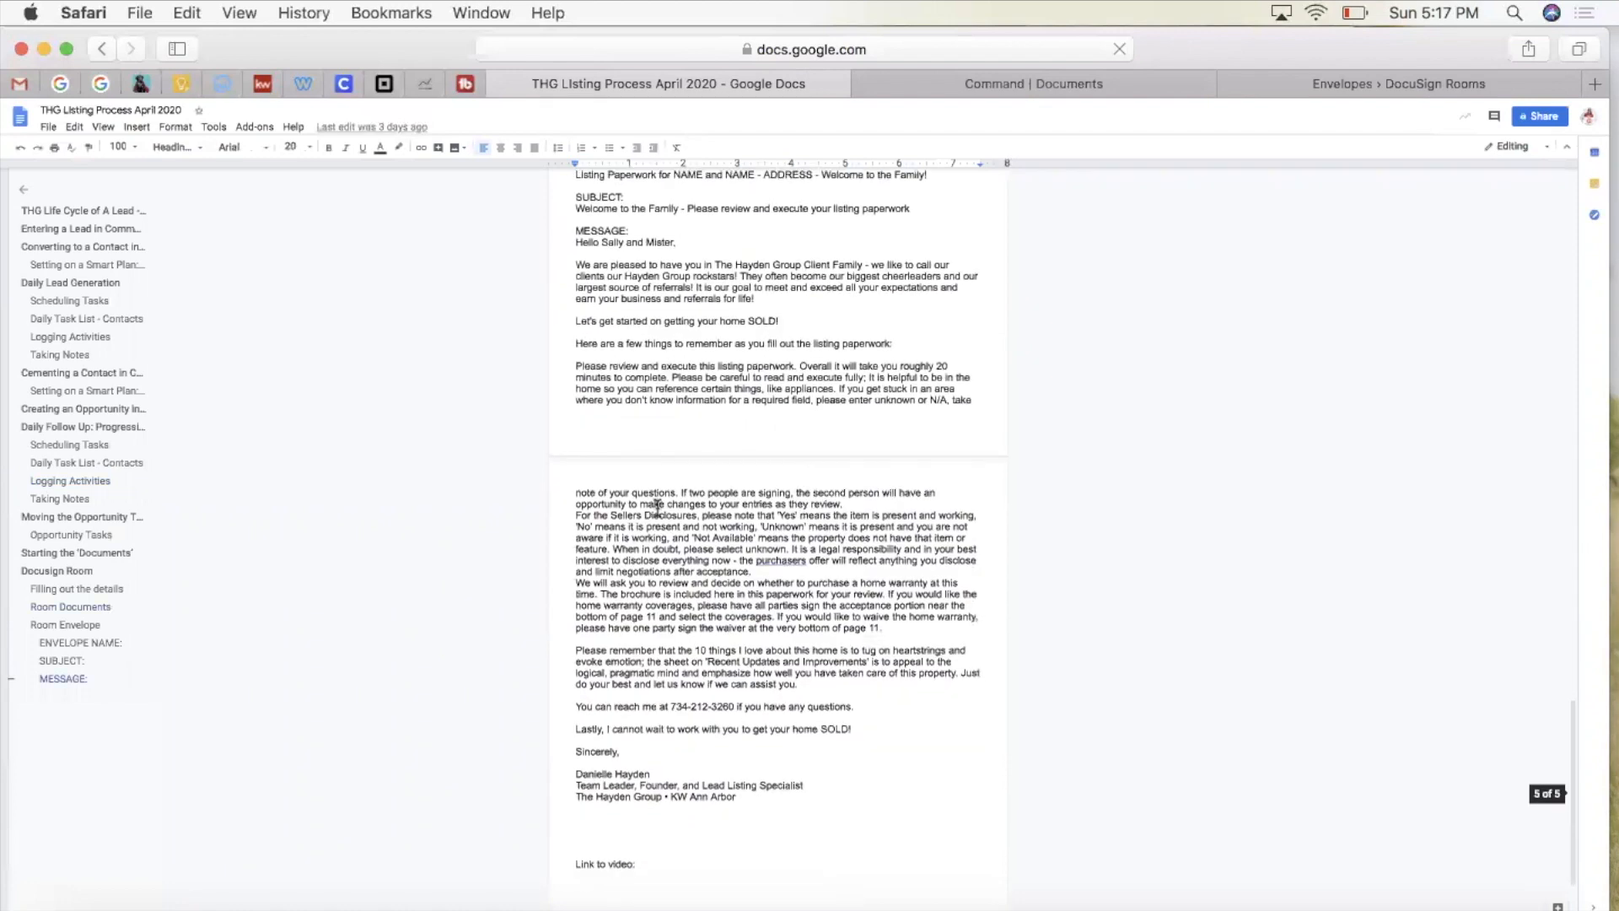
drag(936, 267, 580, 267)
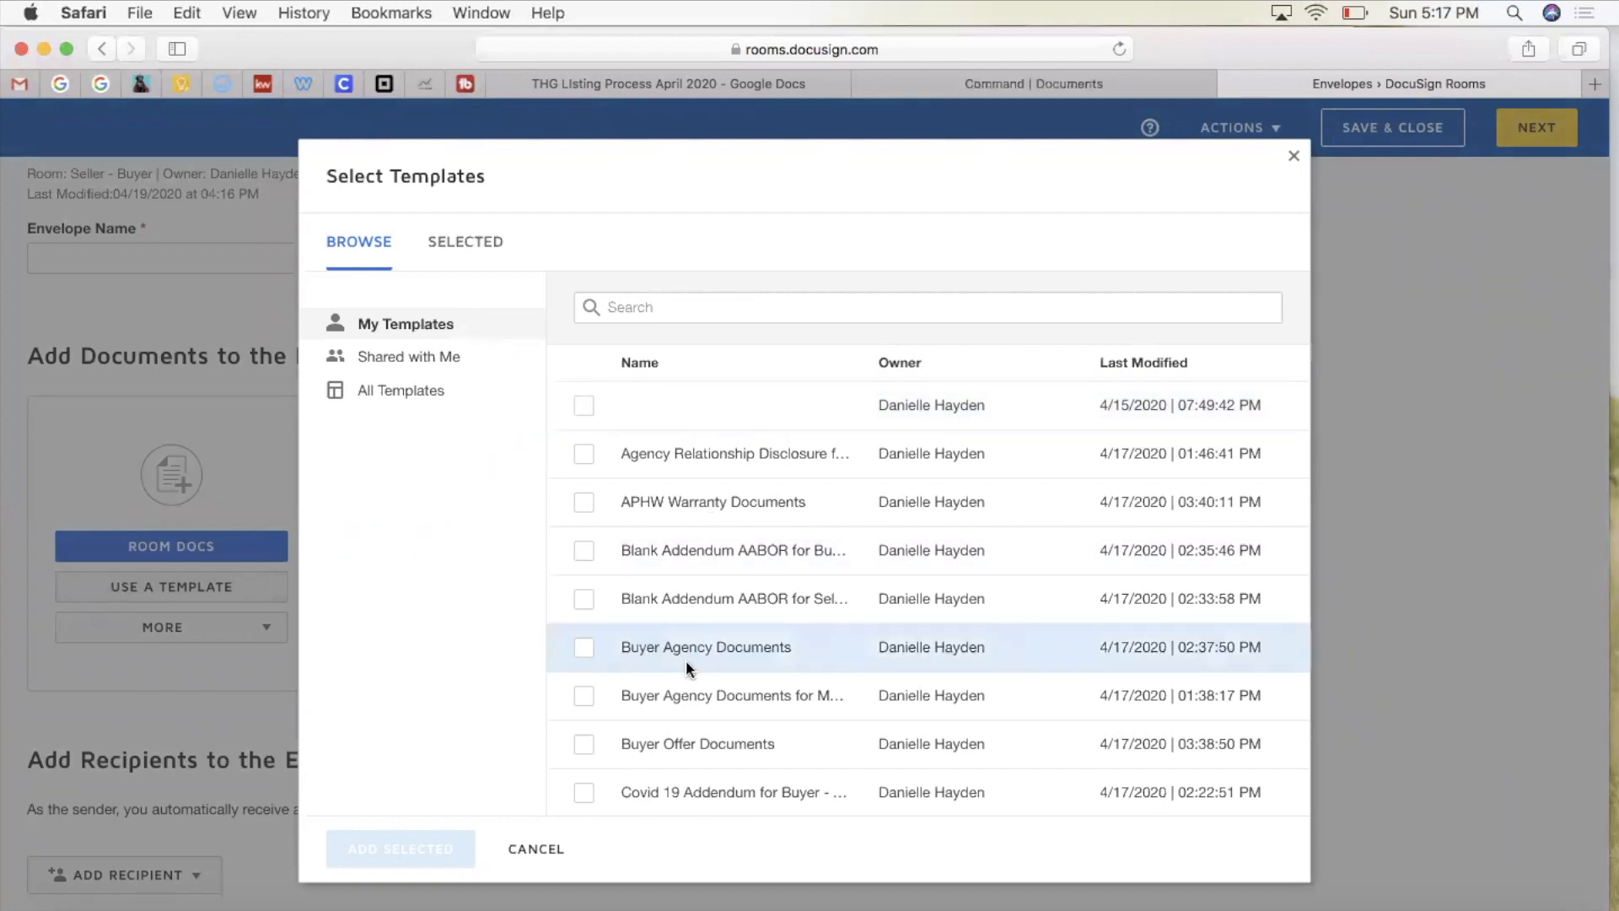
Step: Add the Buyer Agency Documents for MC 145 template's four documents to the envelope
scroll(687, 669, down, 2)
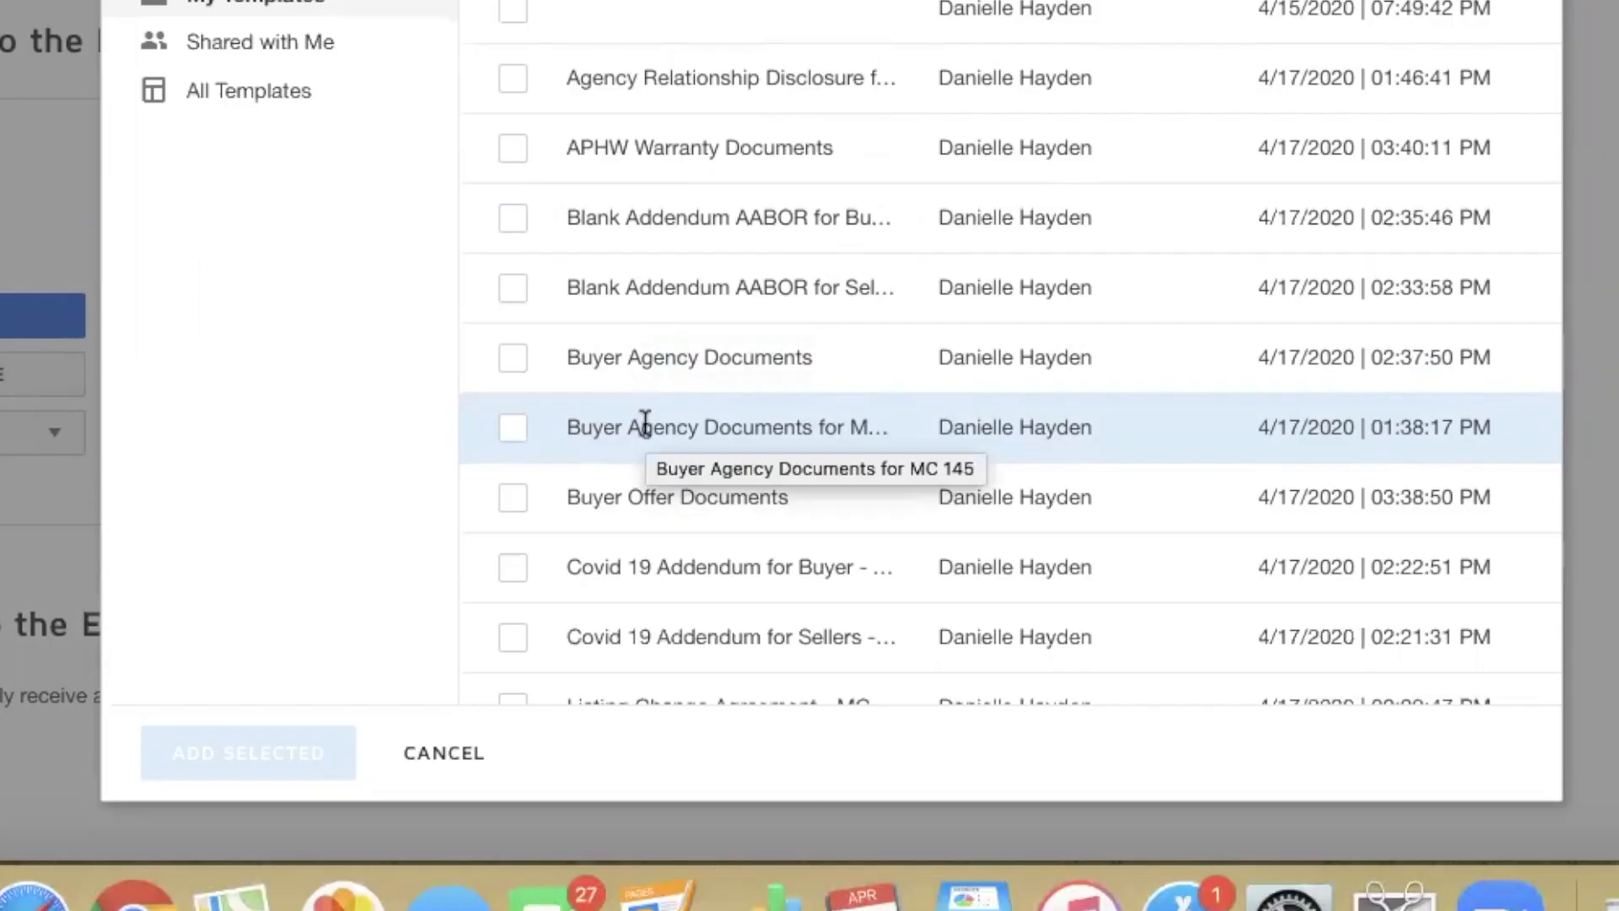
click(511, 438)
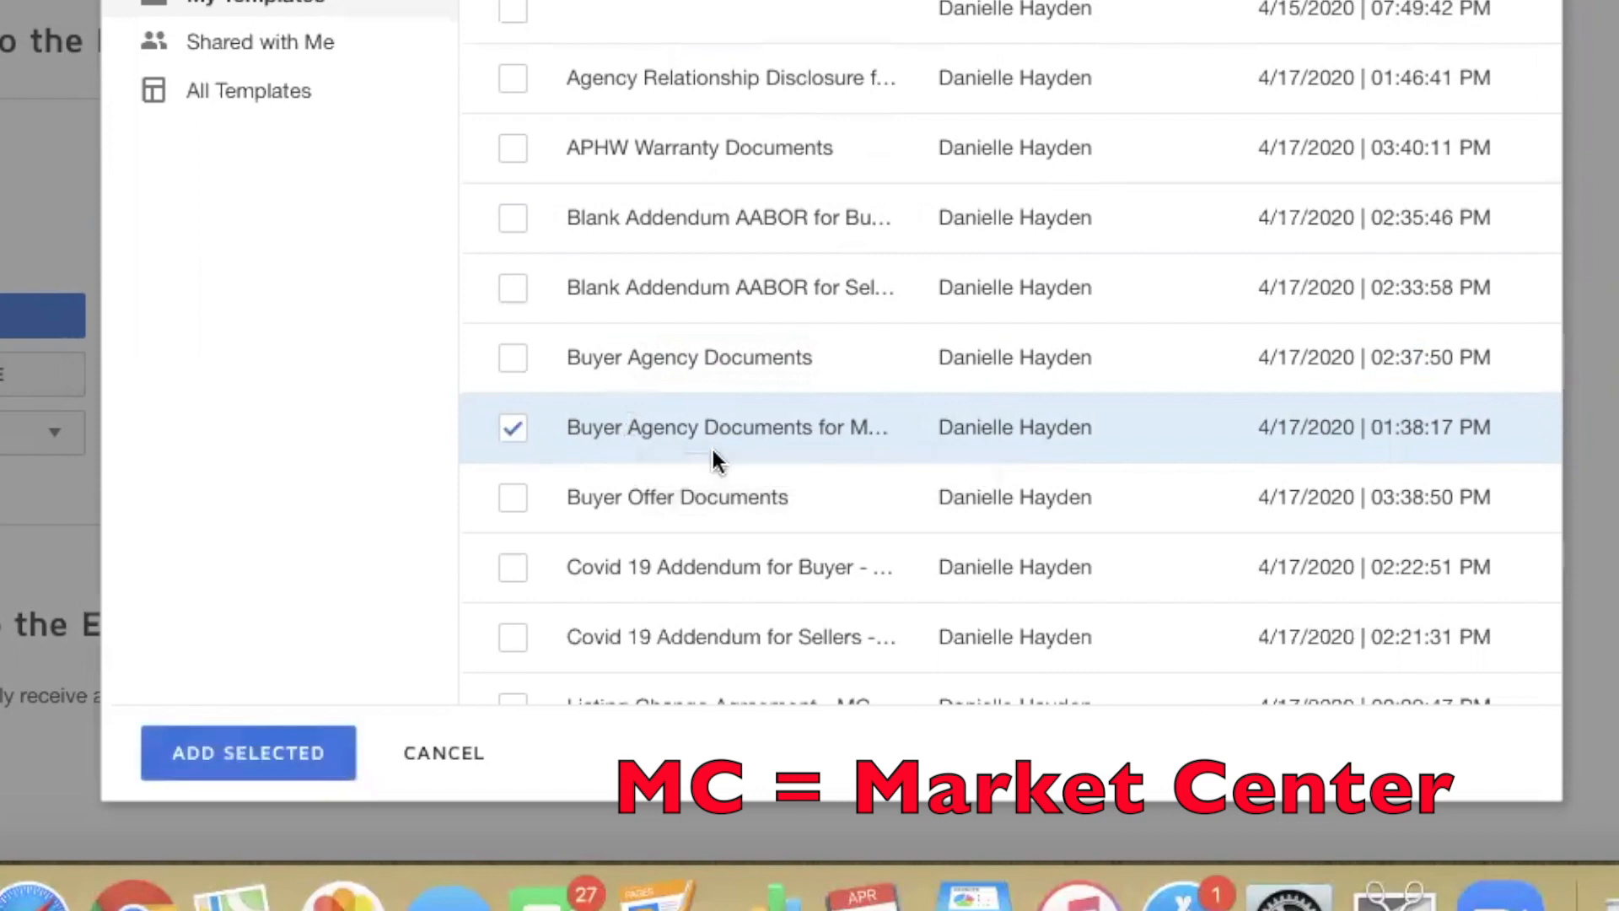
scroll(712, 446, down, 3)
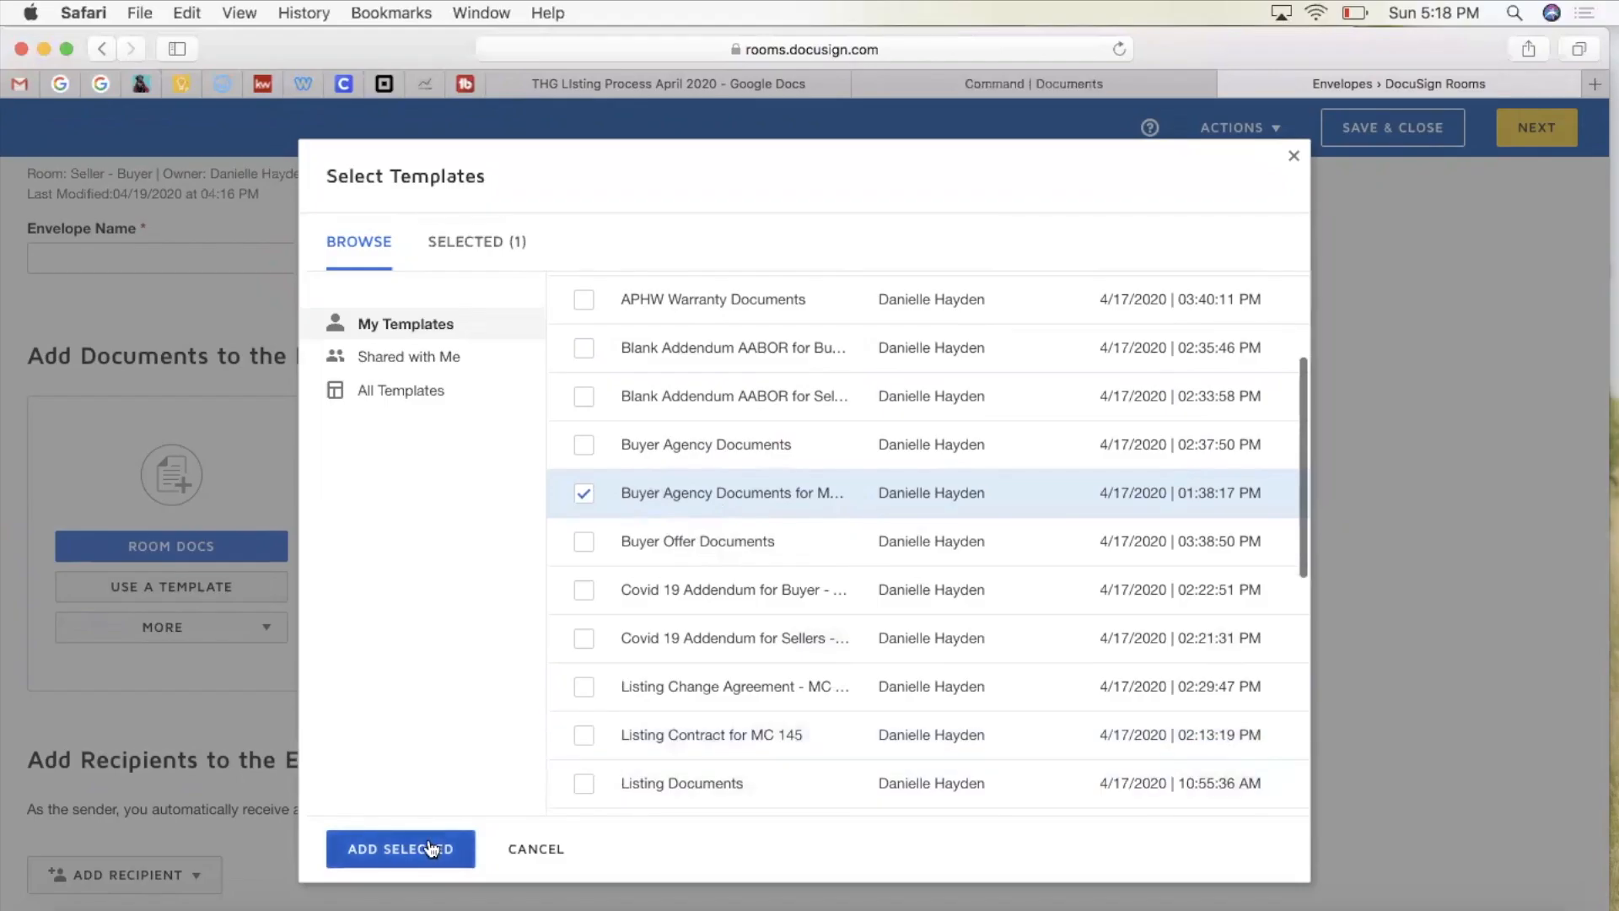
click(300, 753)
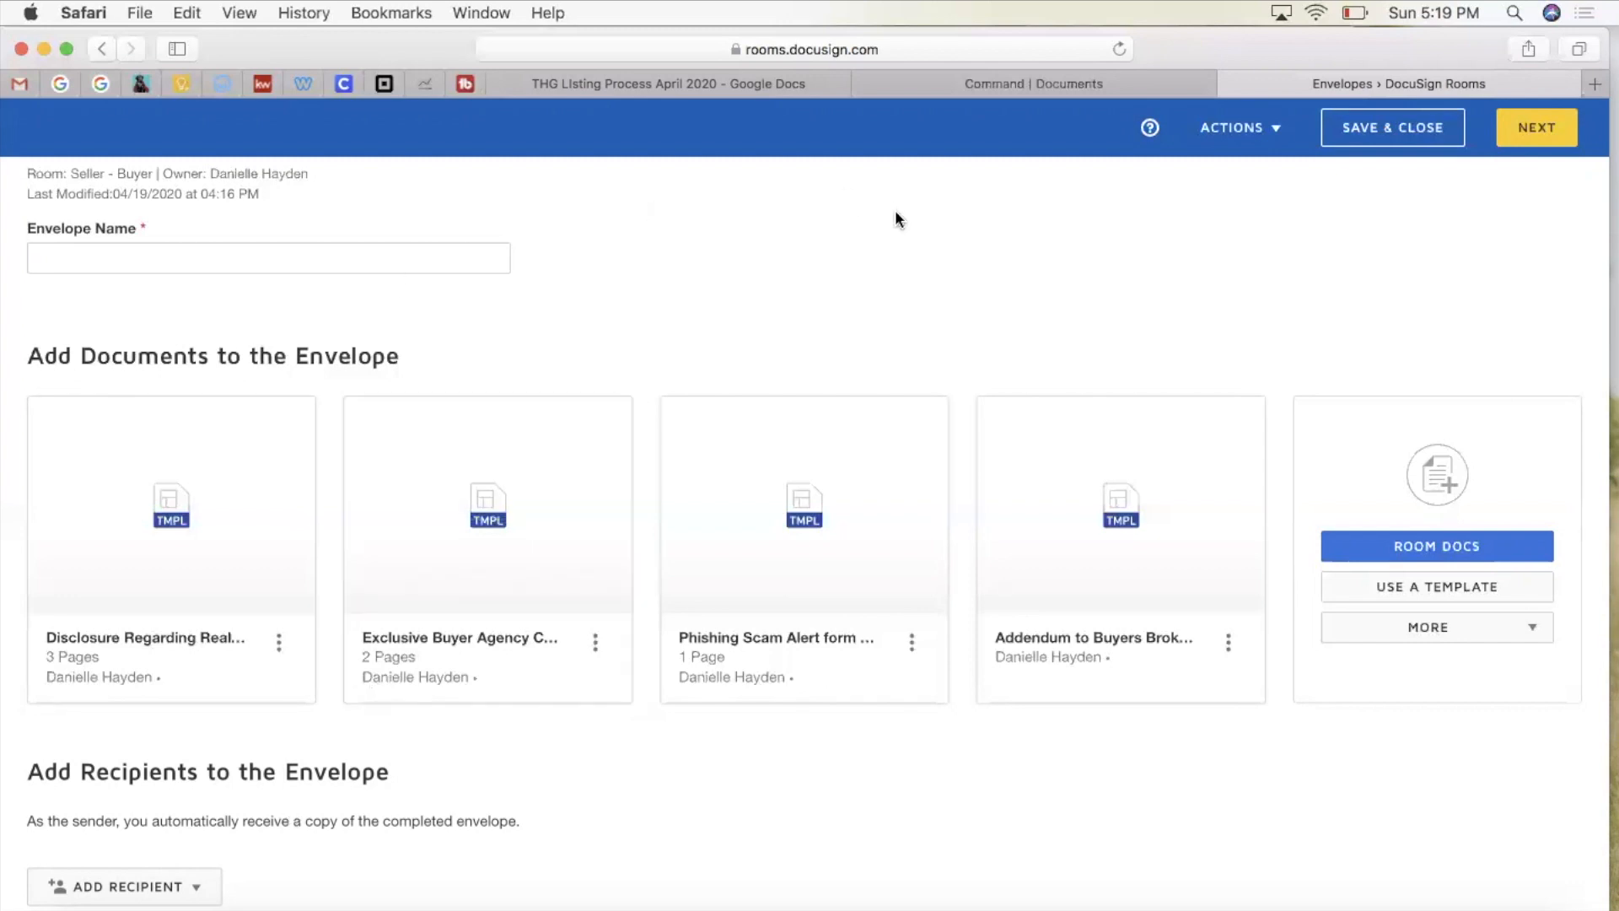
scroll(895, 215, up, 2)
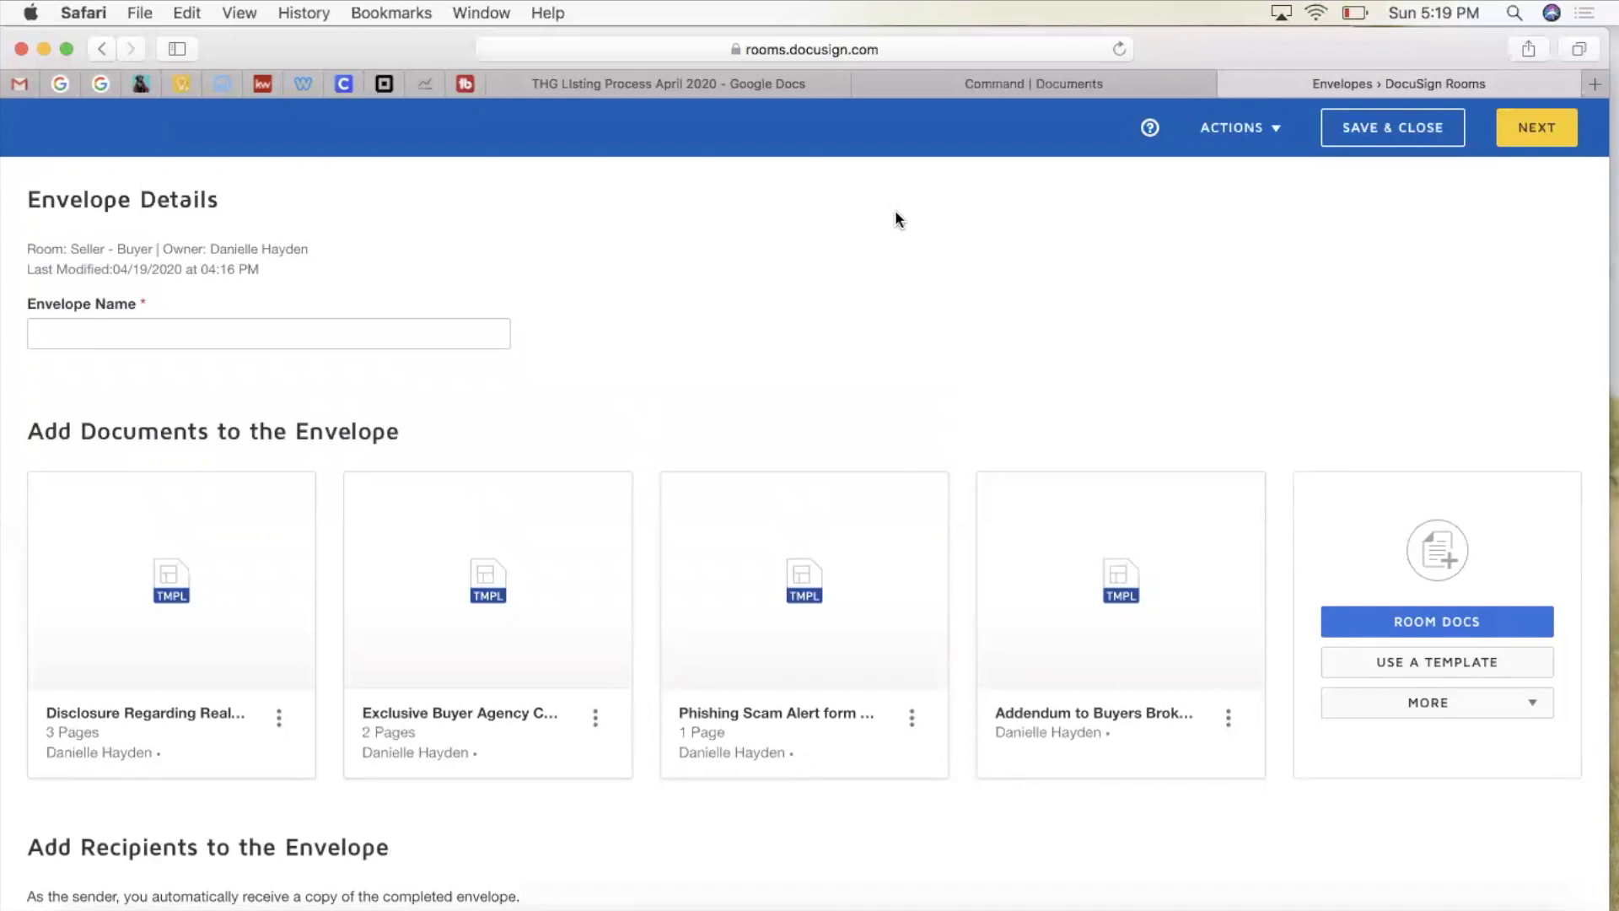
Step: Name the envelope 'Buyer Agency Documents for' followed by the clients' names
click(79, 332)
text(Buyer)
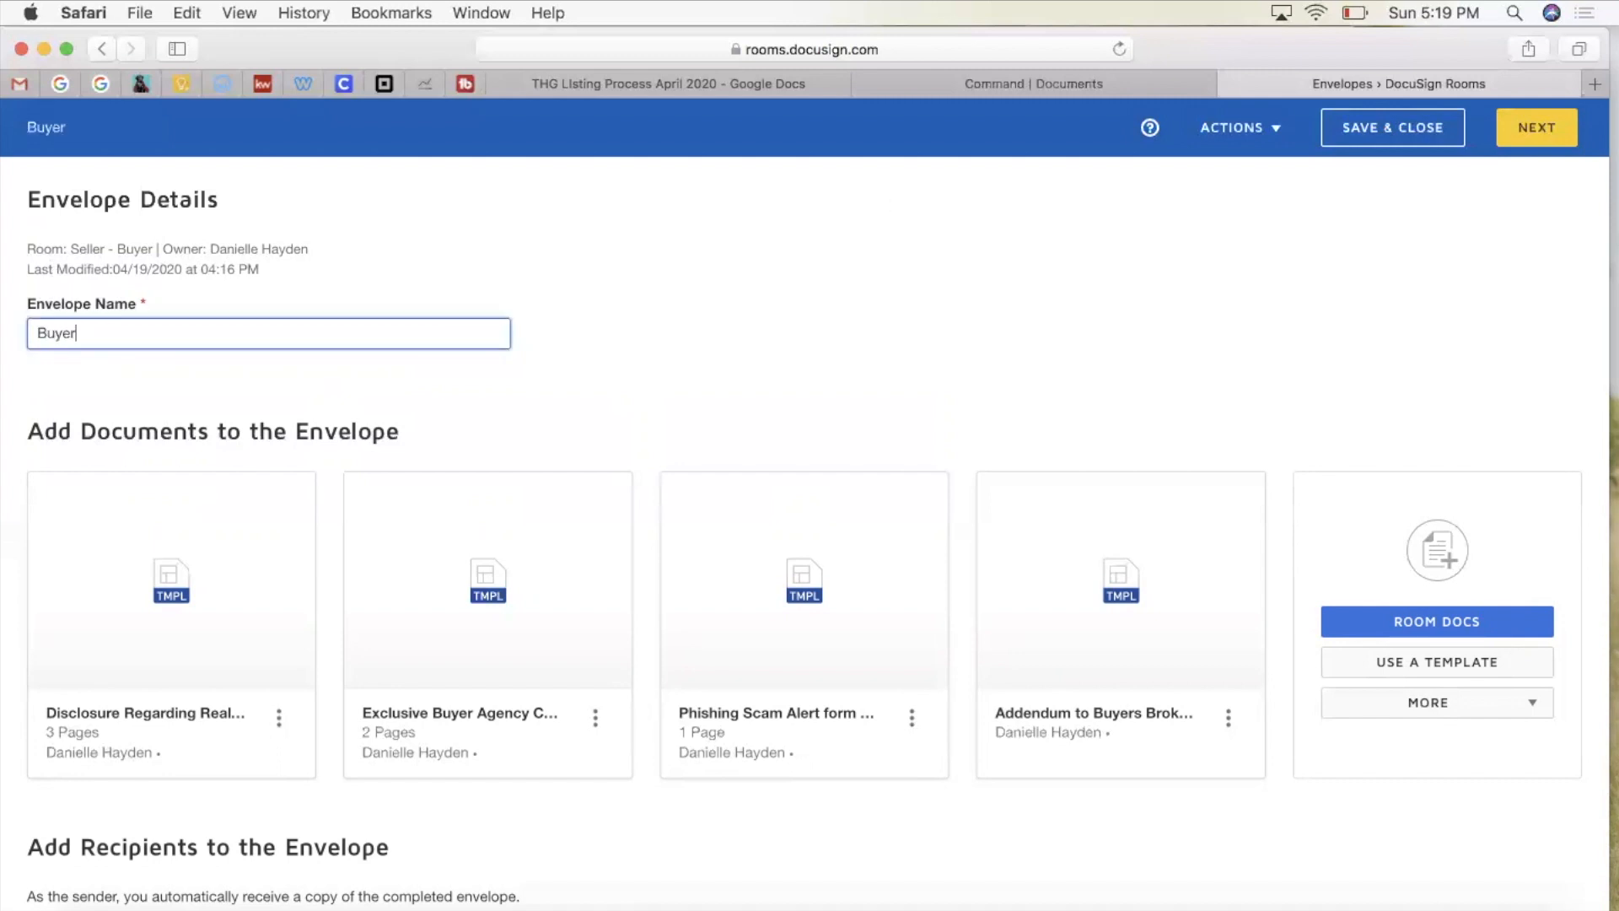
text( Agency Docu)
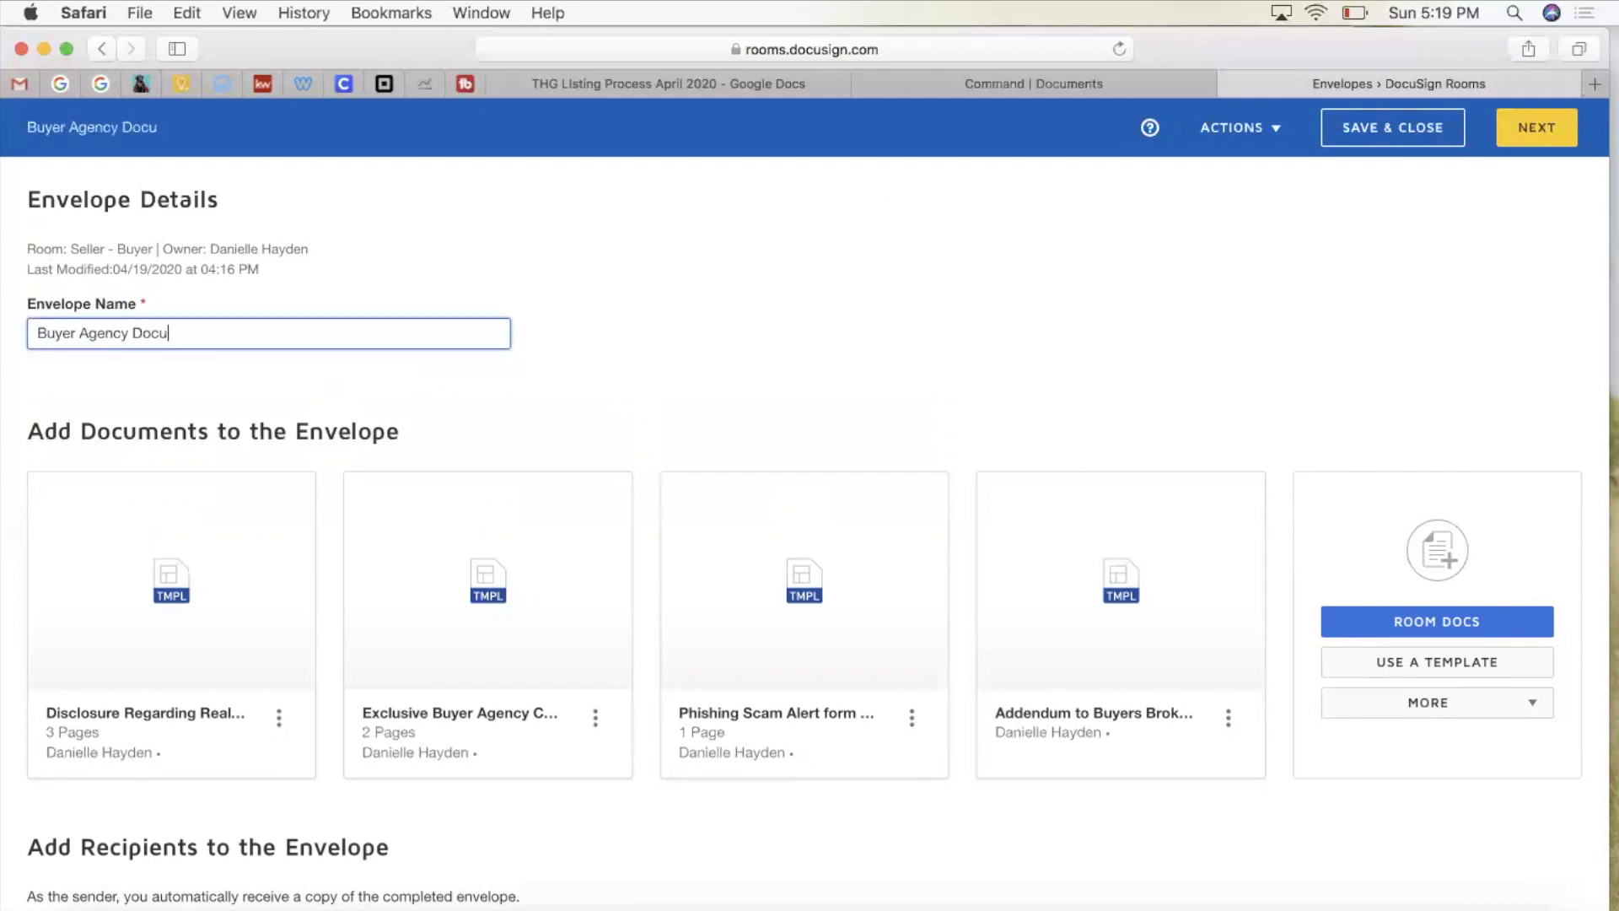
text(ments for Sale)
key(BackSpace)
text(ly)
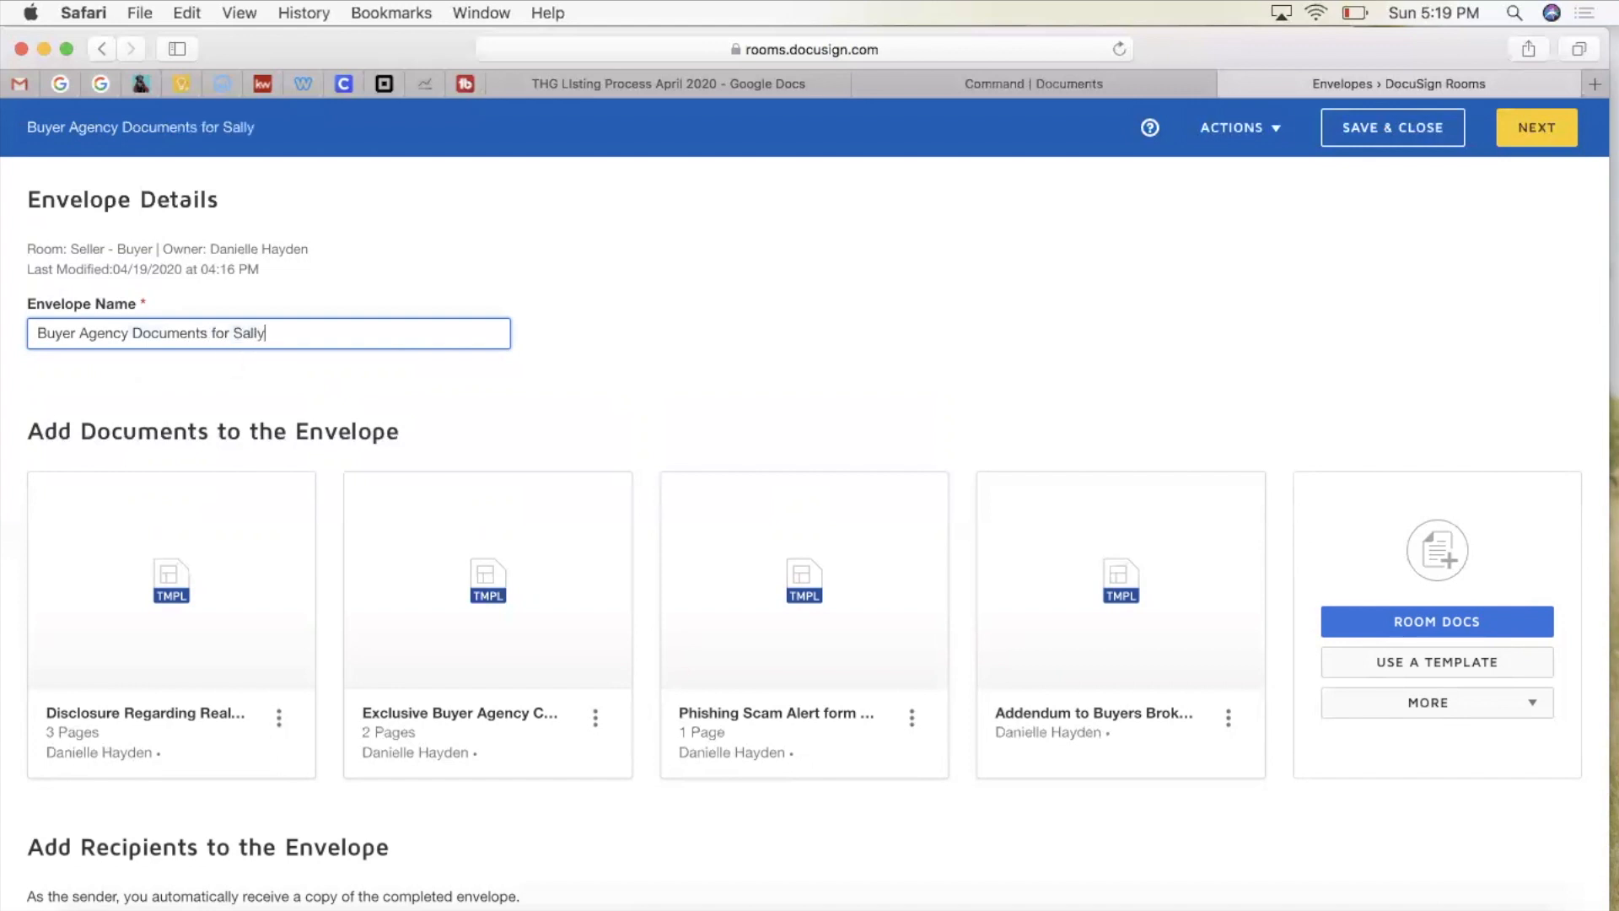
text( and Mister Seller)
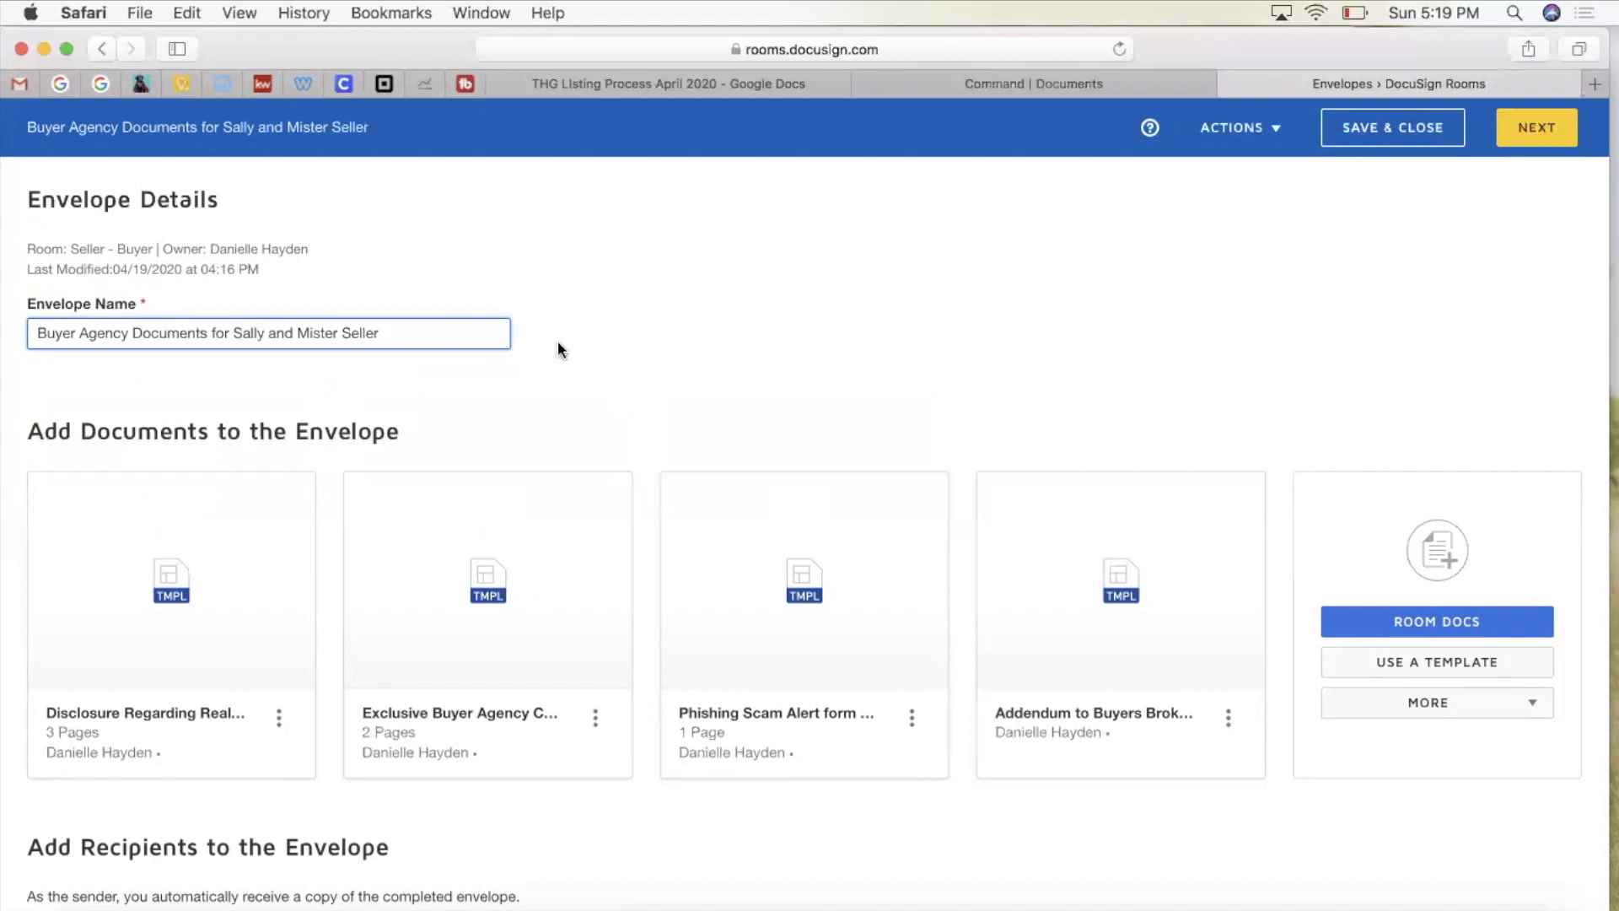
scroll(557, 349, down, 5)
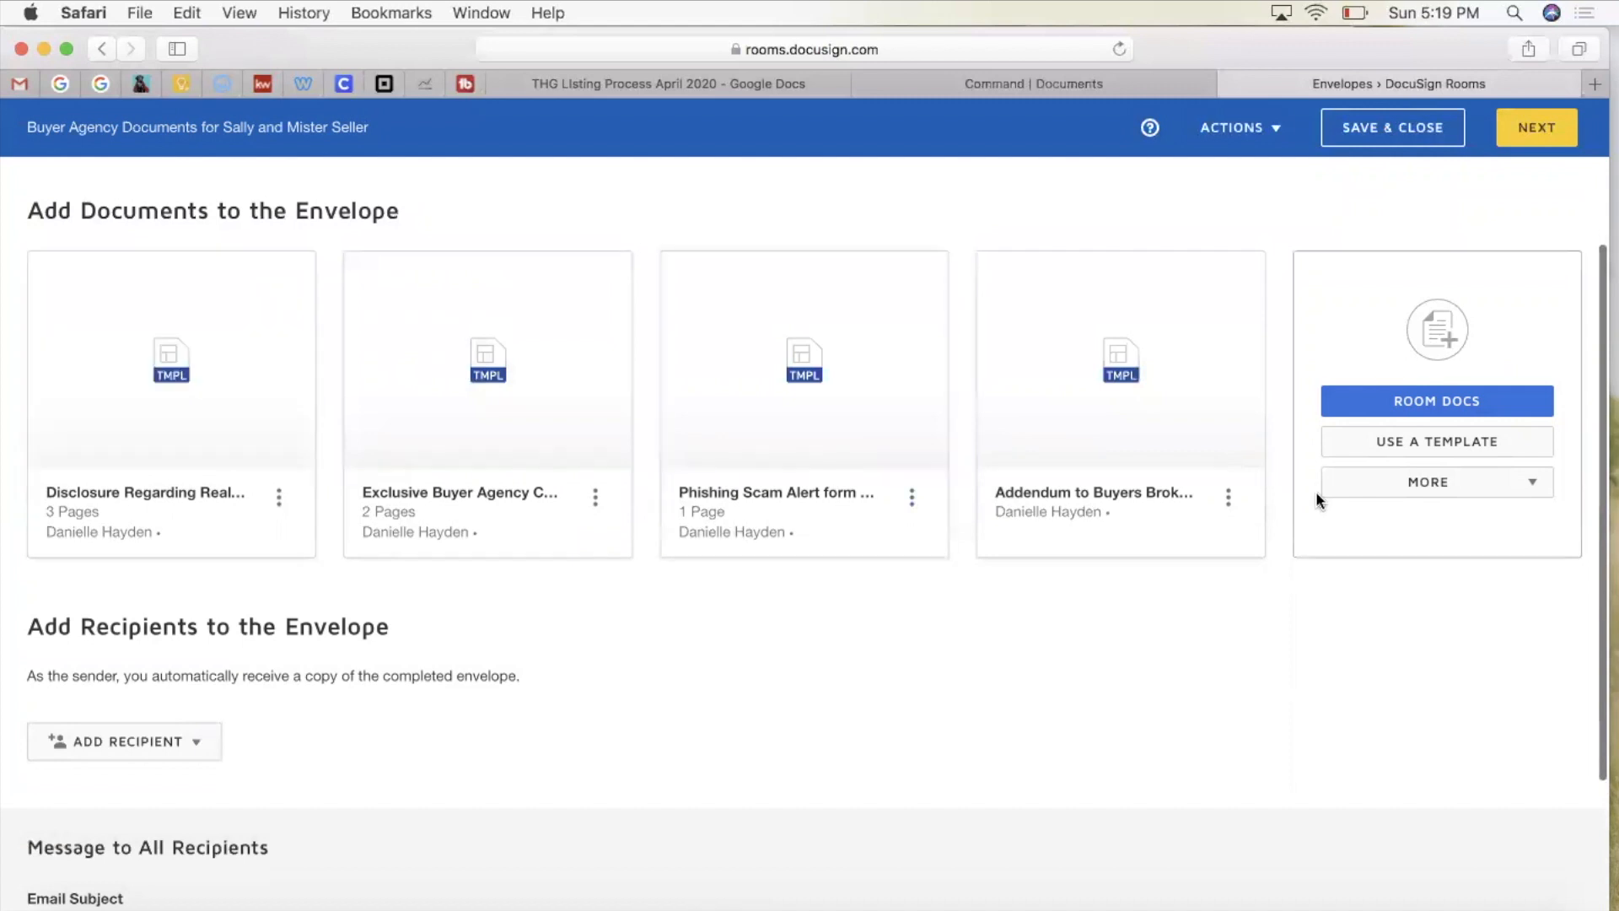
scroll(1065, 567, down, 3)
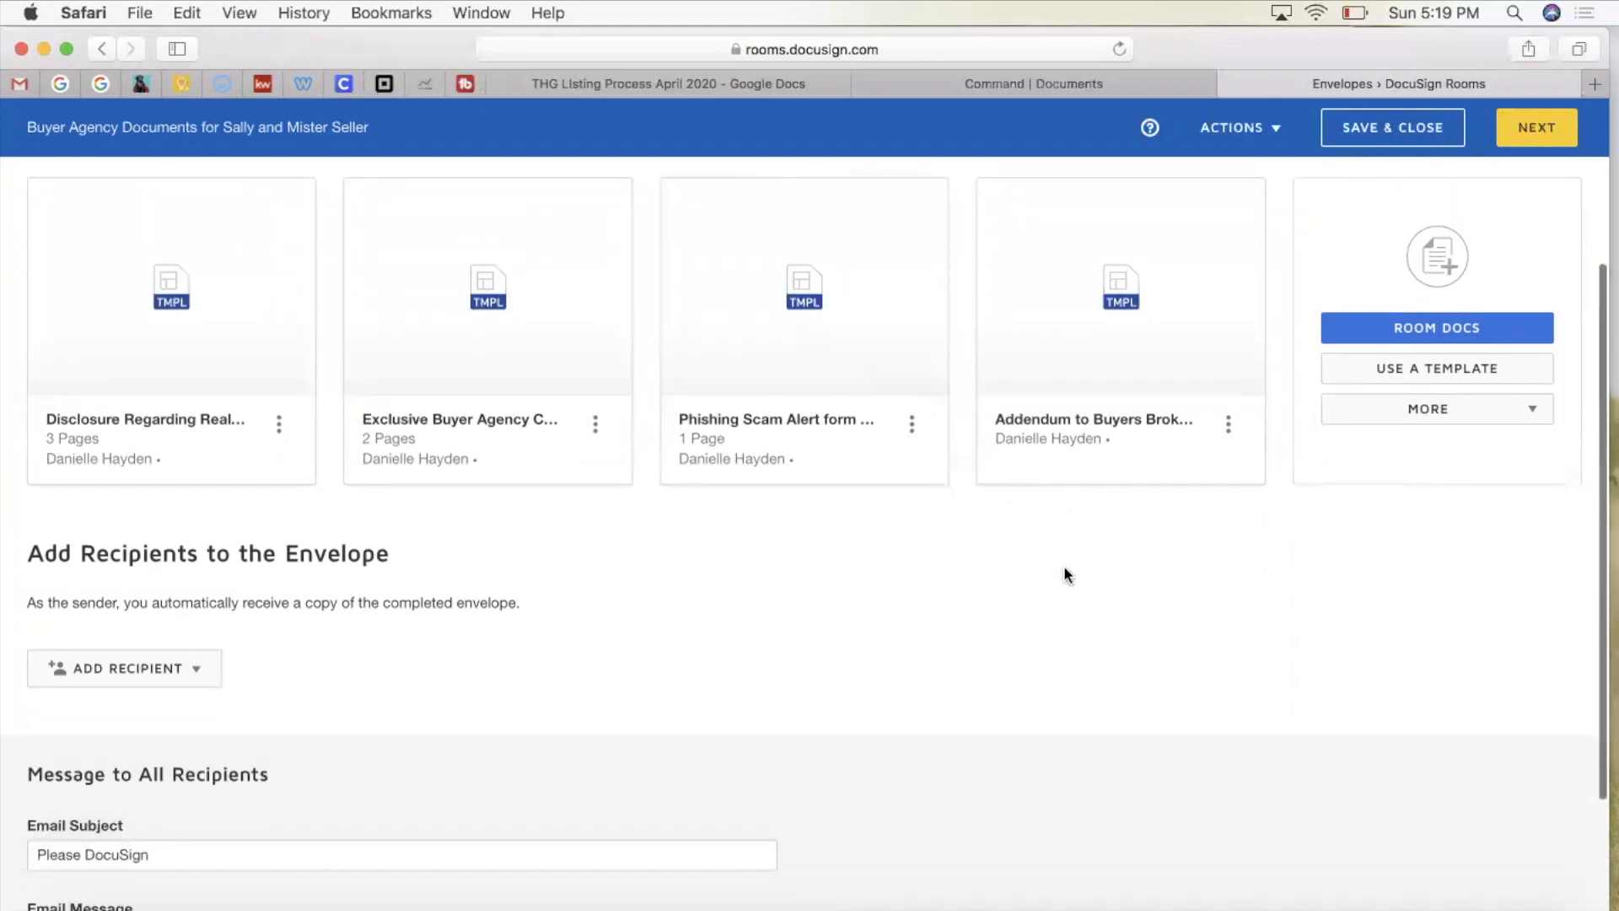
scroll(1064, 567, down, 2)
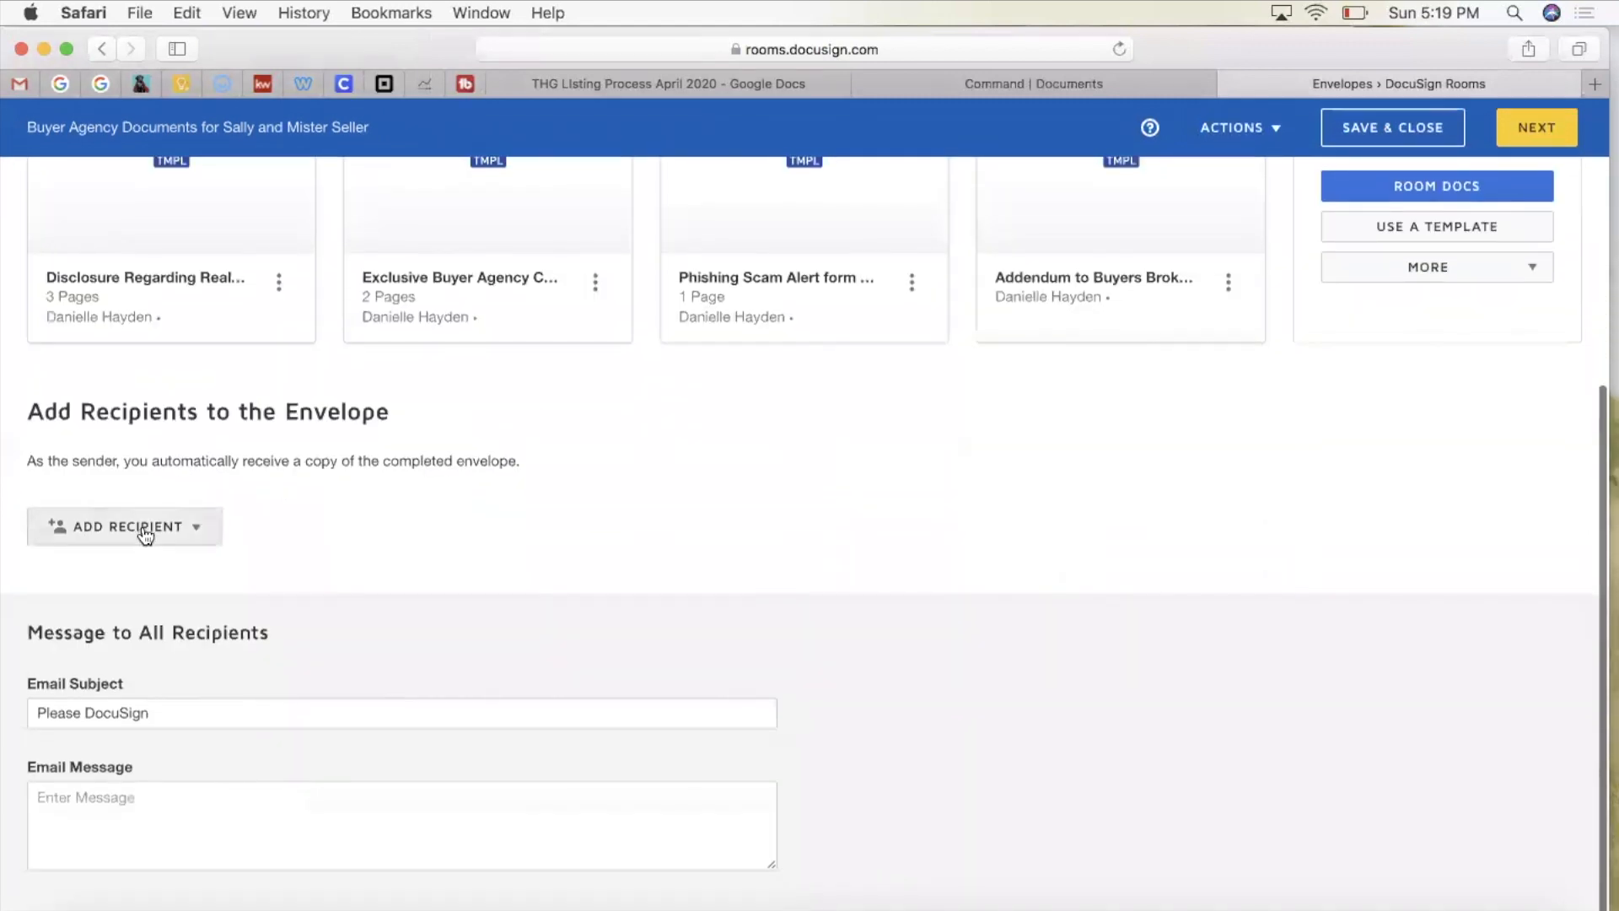
Step: Replace the default 'Please DocuSign' email subject with the template subject from the listing doc
click(172, 720)
drag(166, 712, 12, 676)
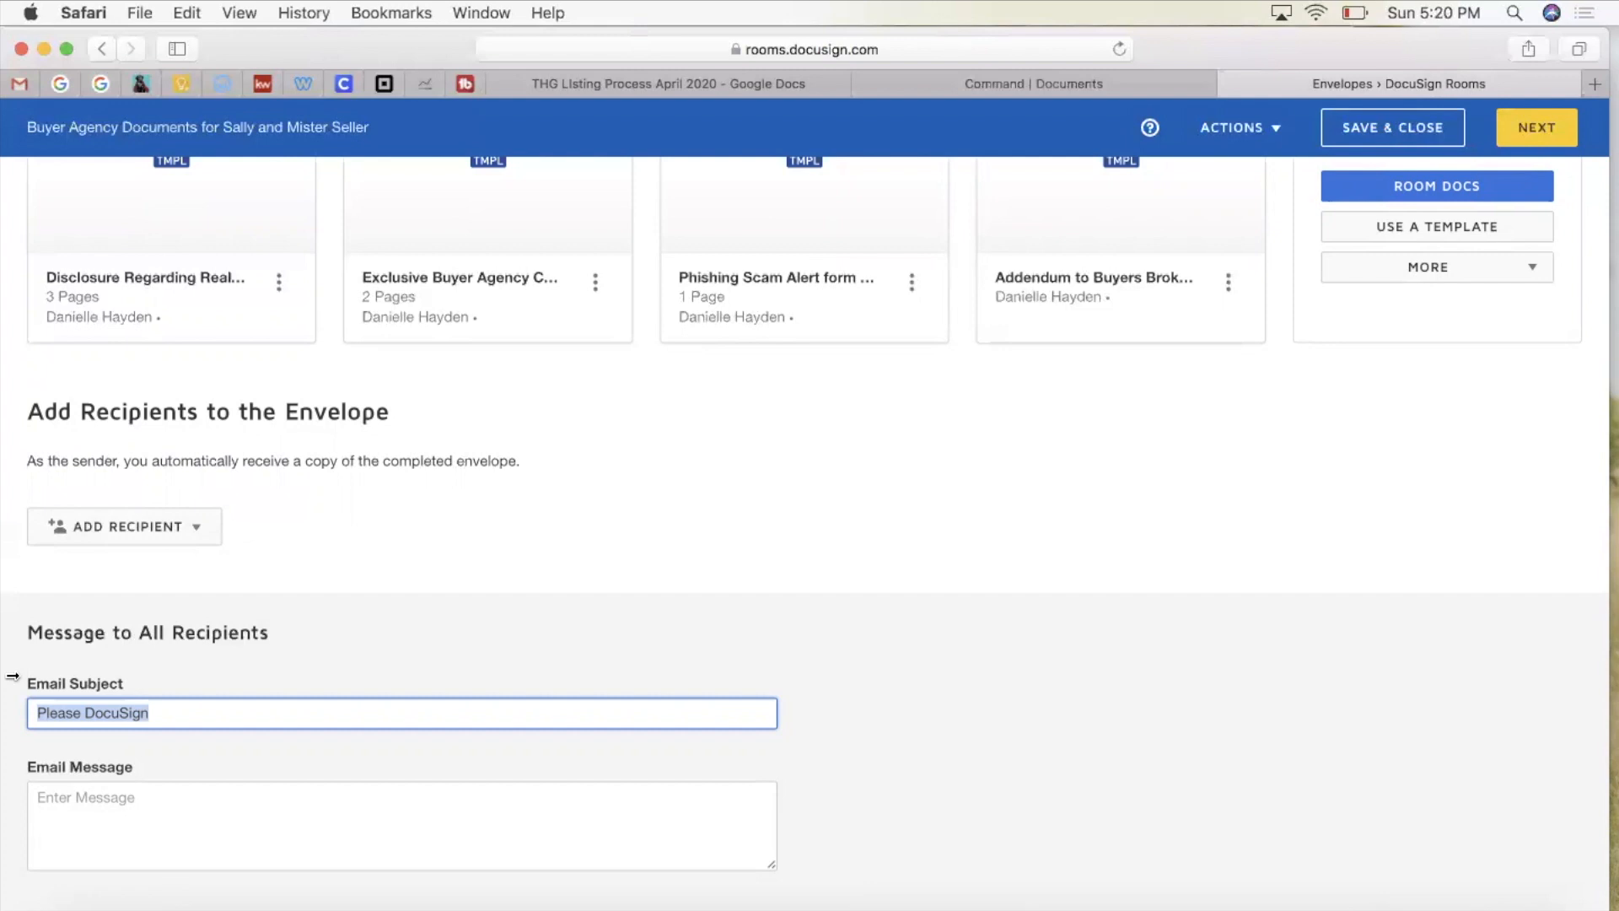
click(636, 83)
click(917, 301)
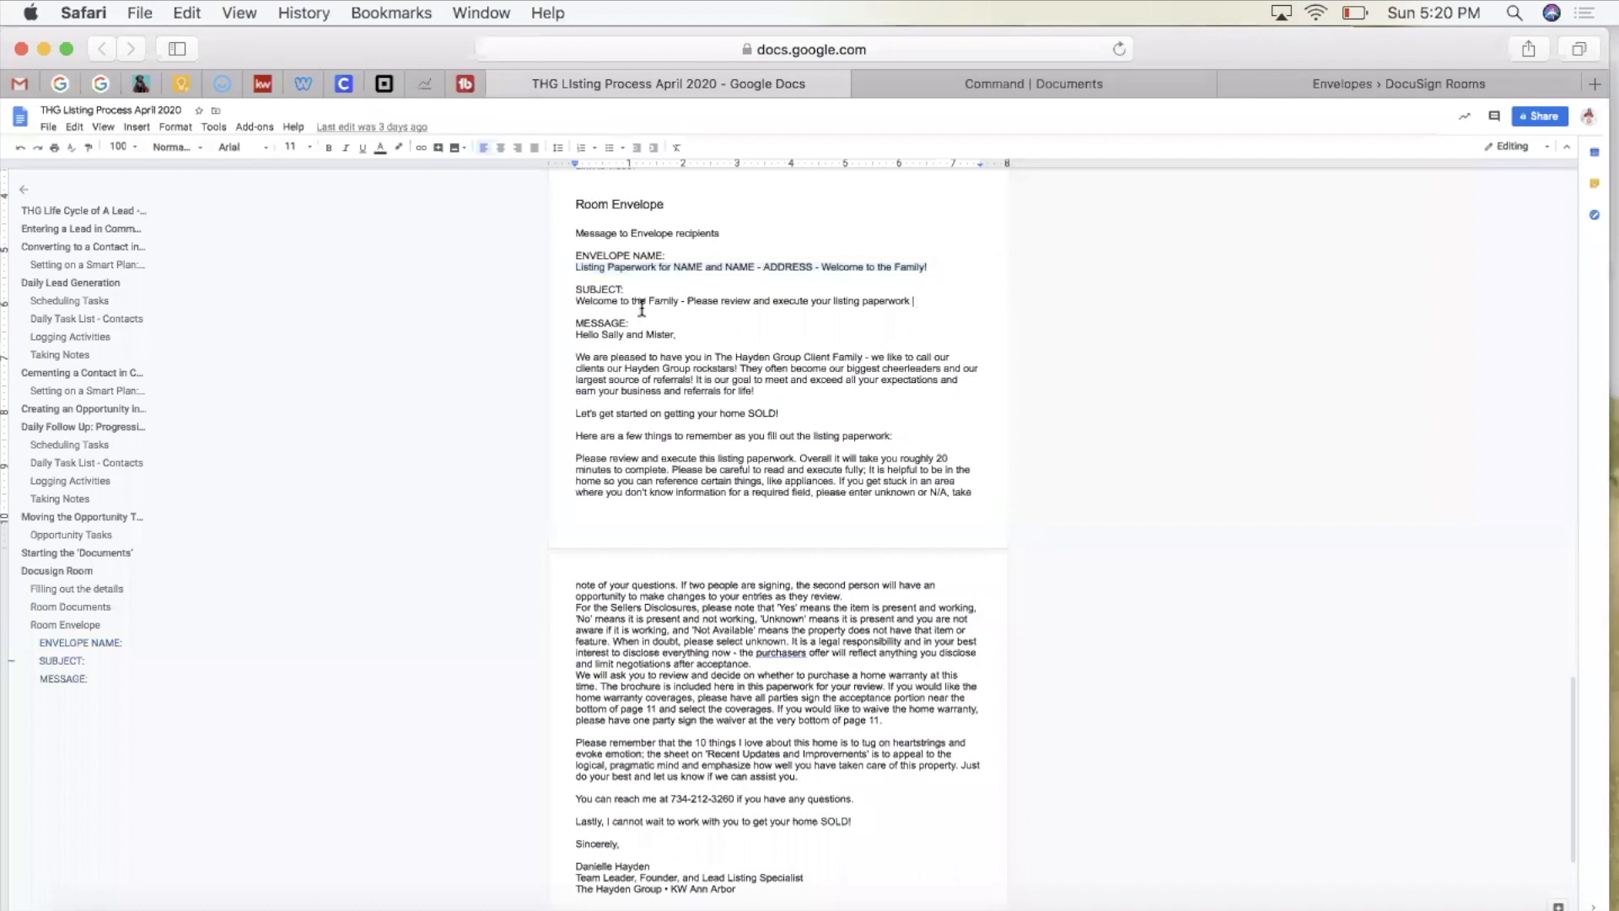
shift+click(563, 301)
key(super+c)
click(1451, 85)
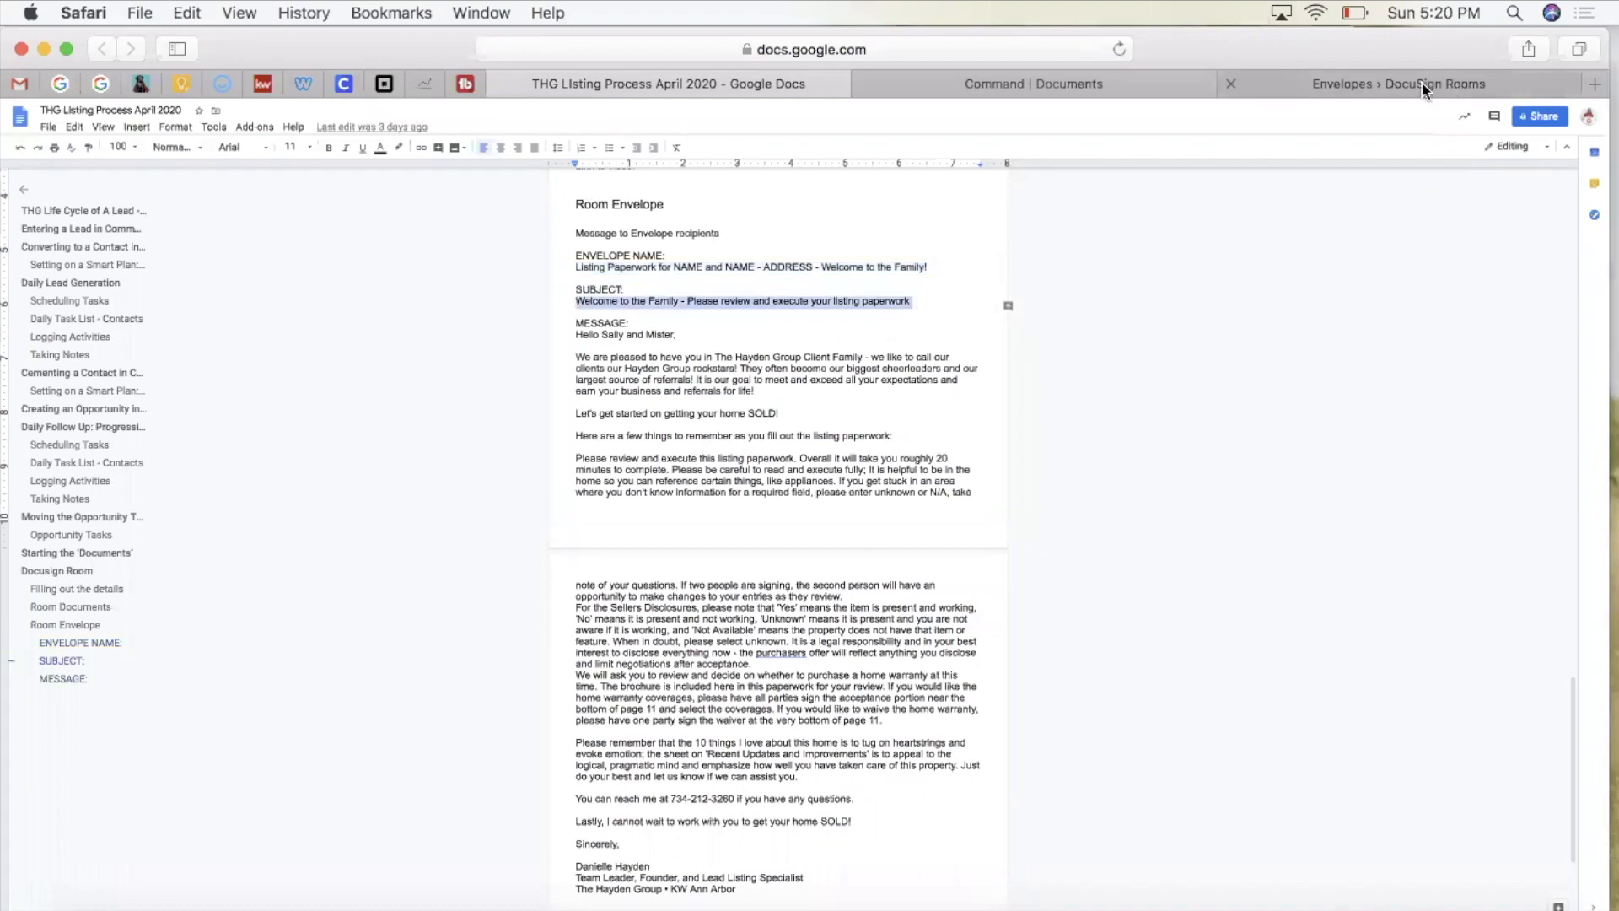
key(super+v)
scroll(313, 787, down, 1)
Step: Paste the listing doc's welcome message, through the signature, into the Email Message box
click(313, 787)
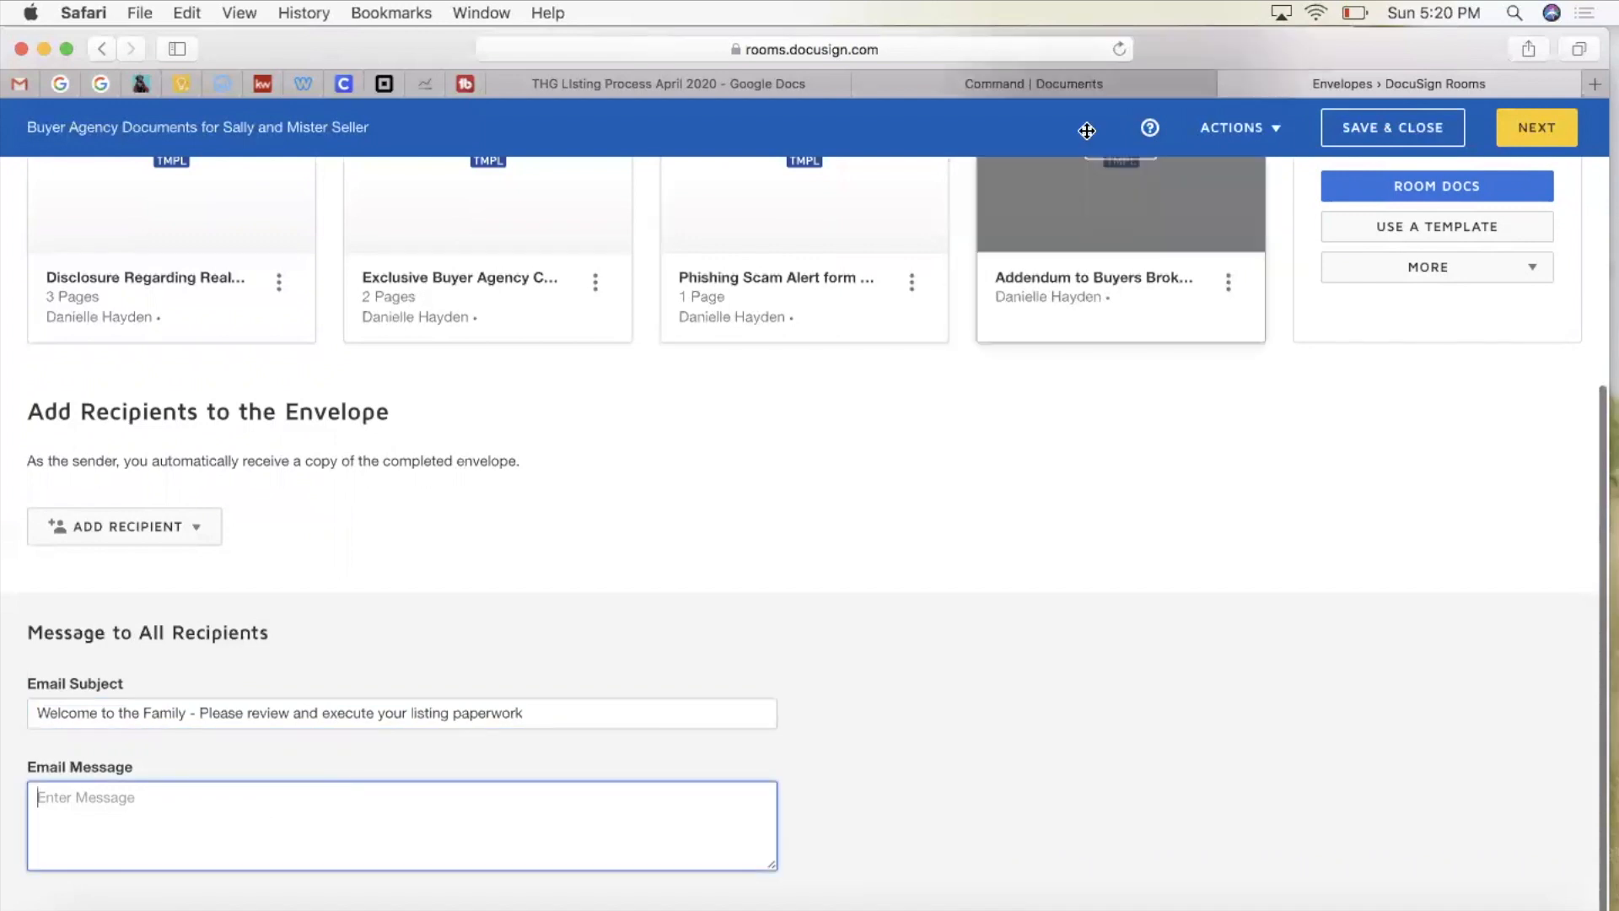
click(981, 89)
click(717, 80)
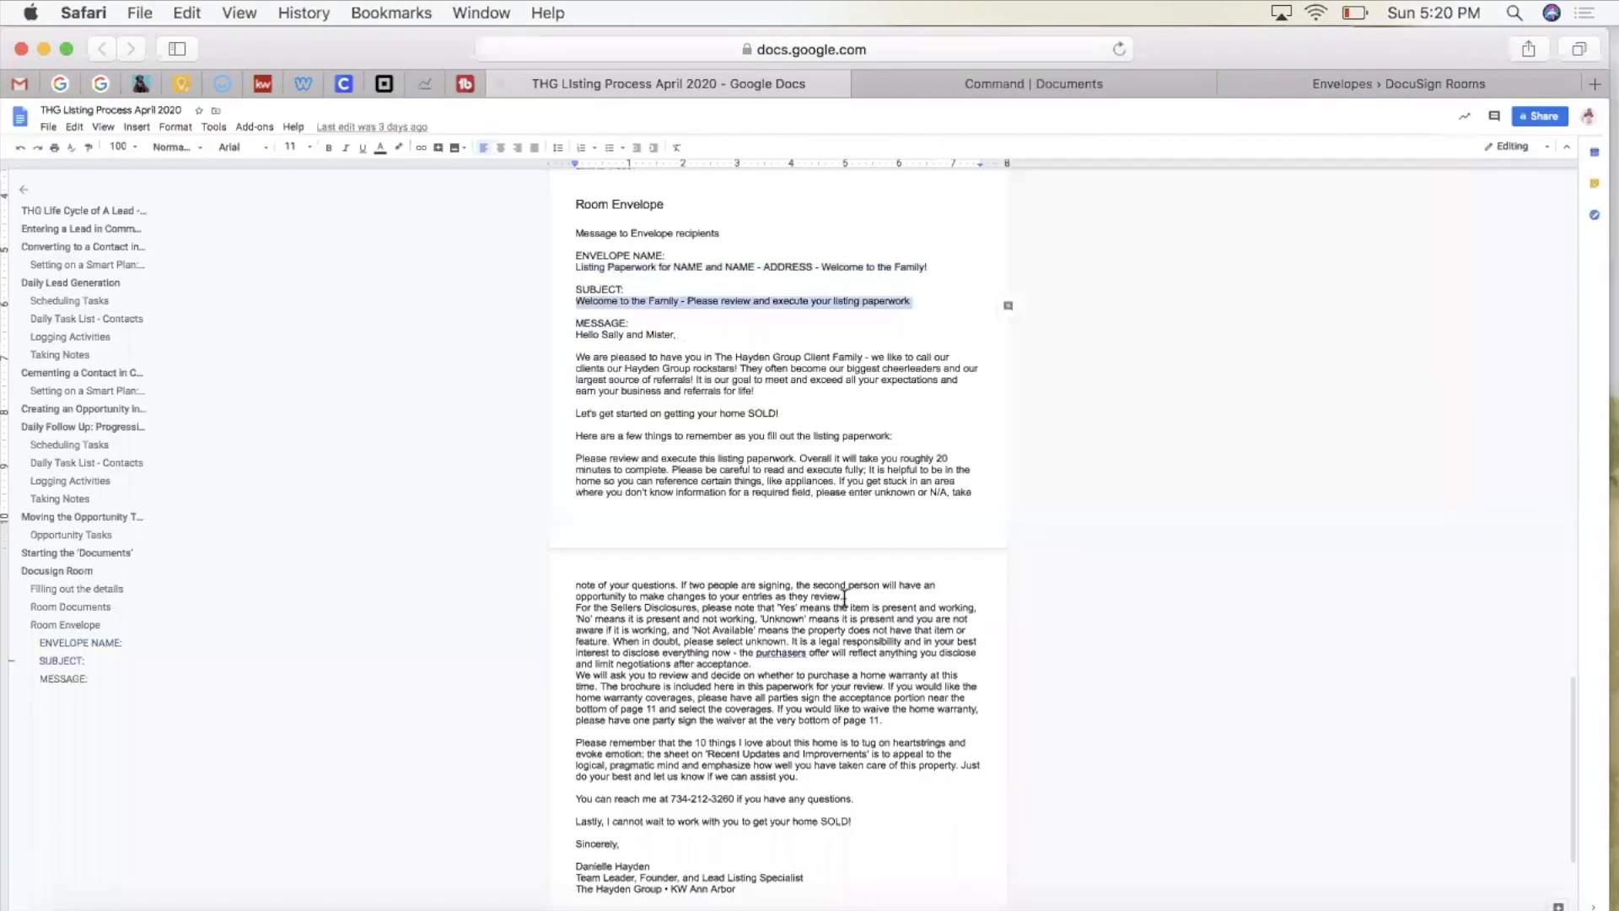
click(577, 335)
shift+click(739, 628)
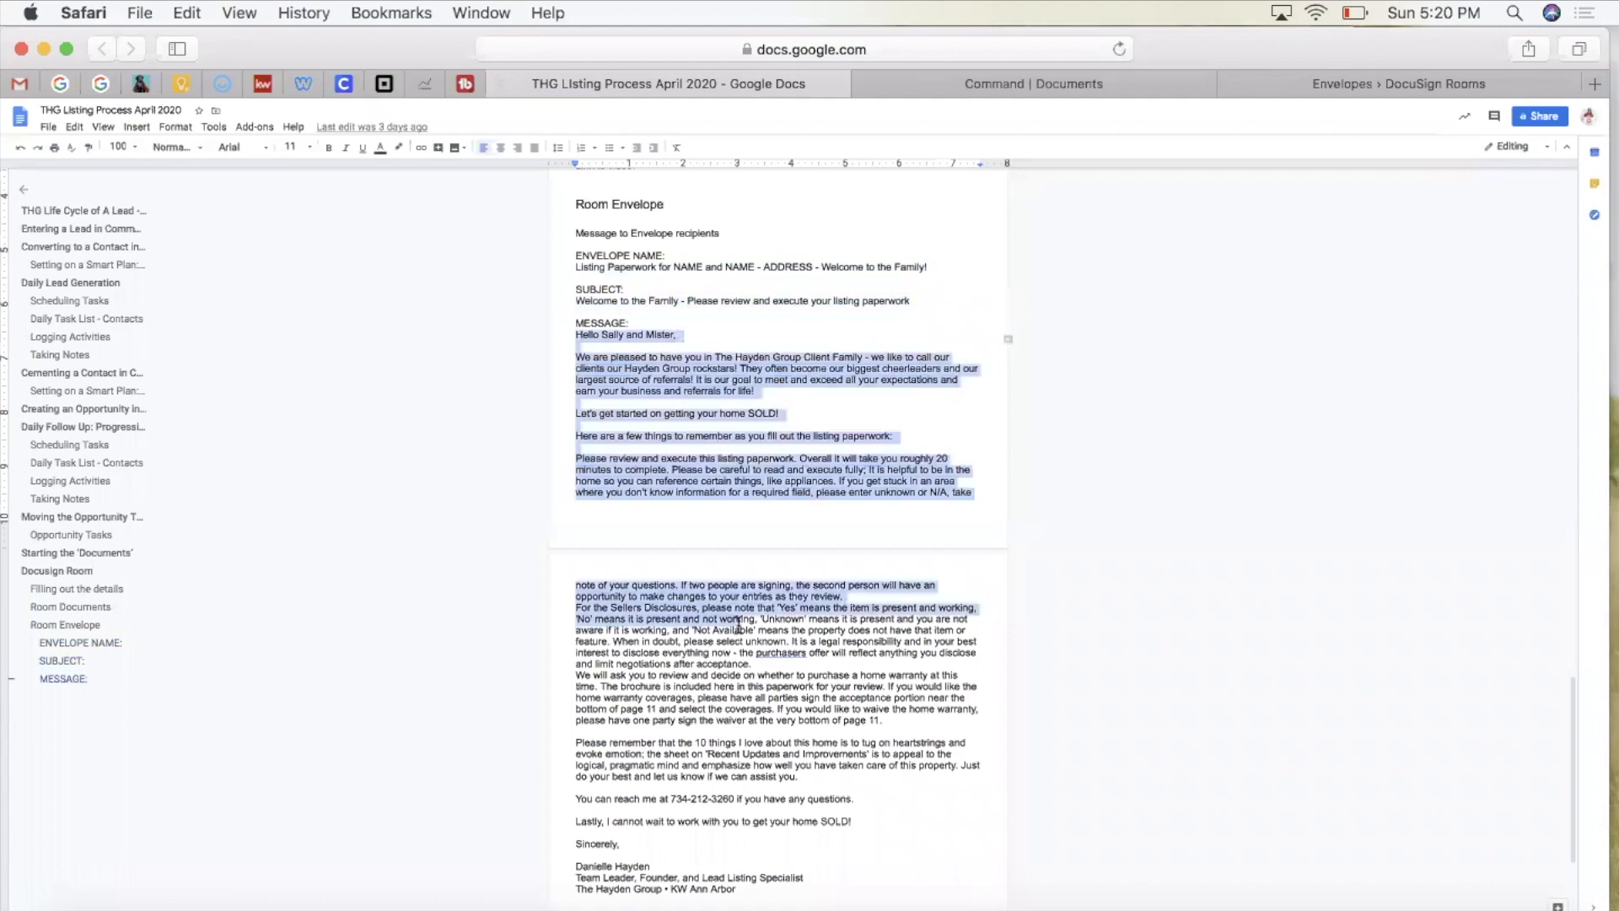
scroll(741, 666, down, 1)
scroll(741, 667, down, 2)
shift+click(774, 711)
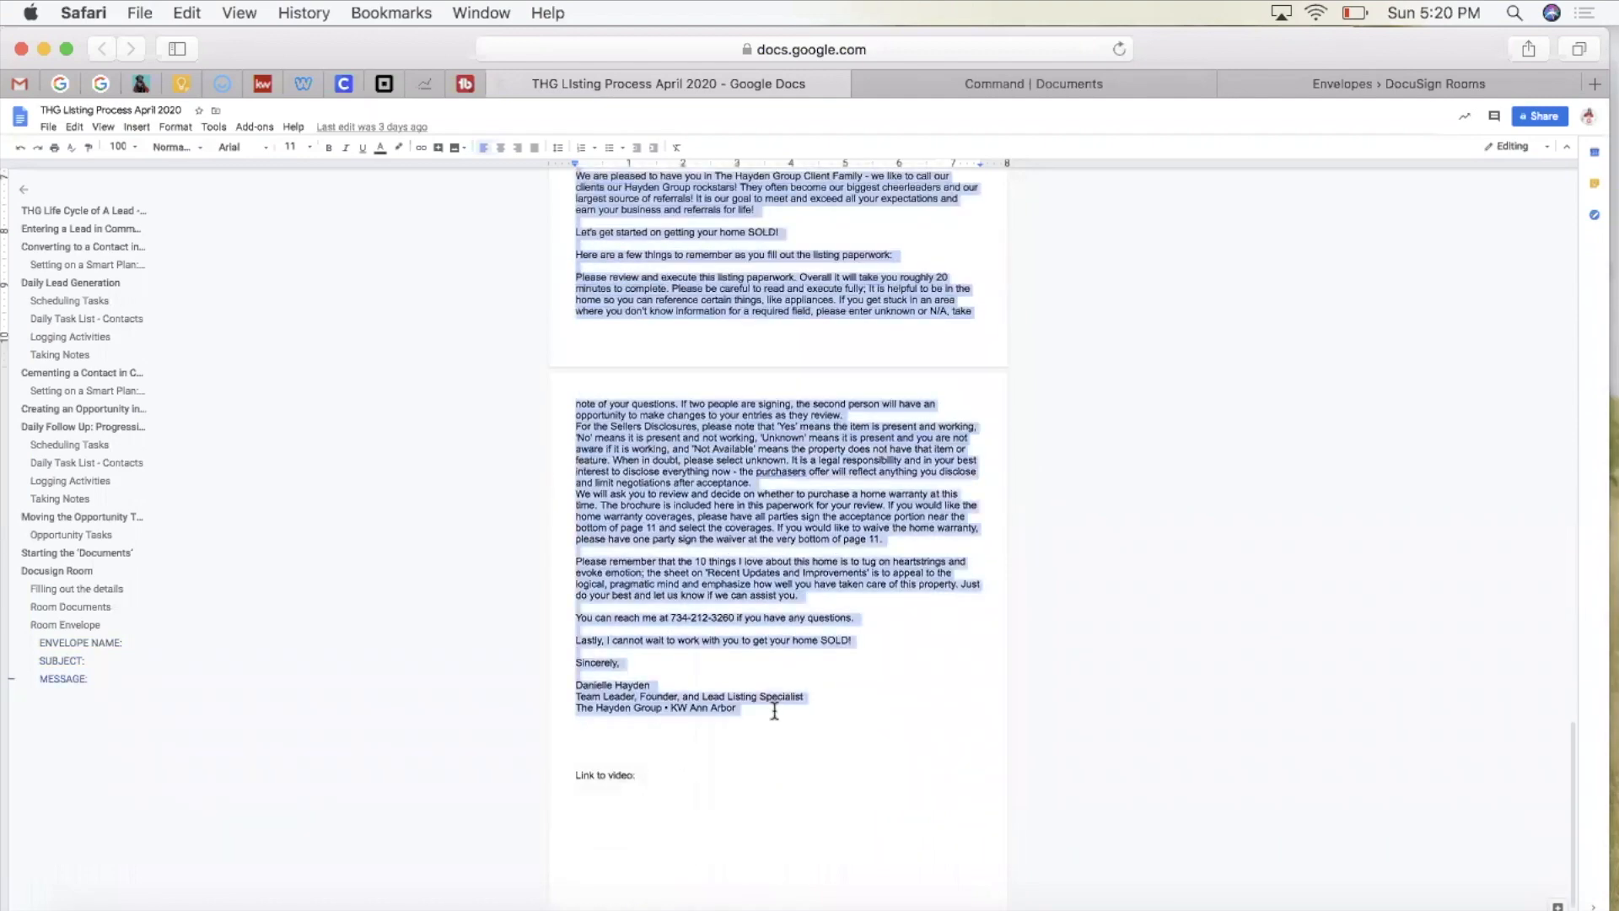
click(1316, 83)
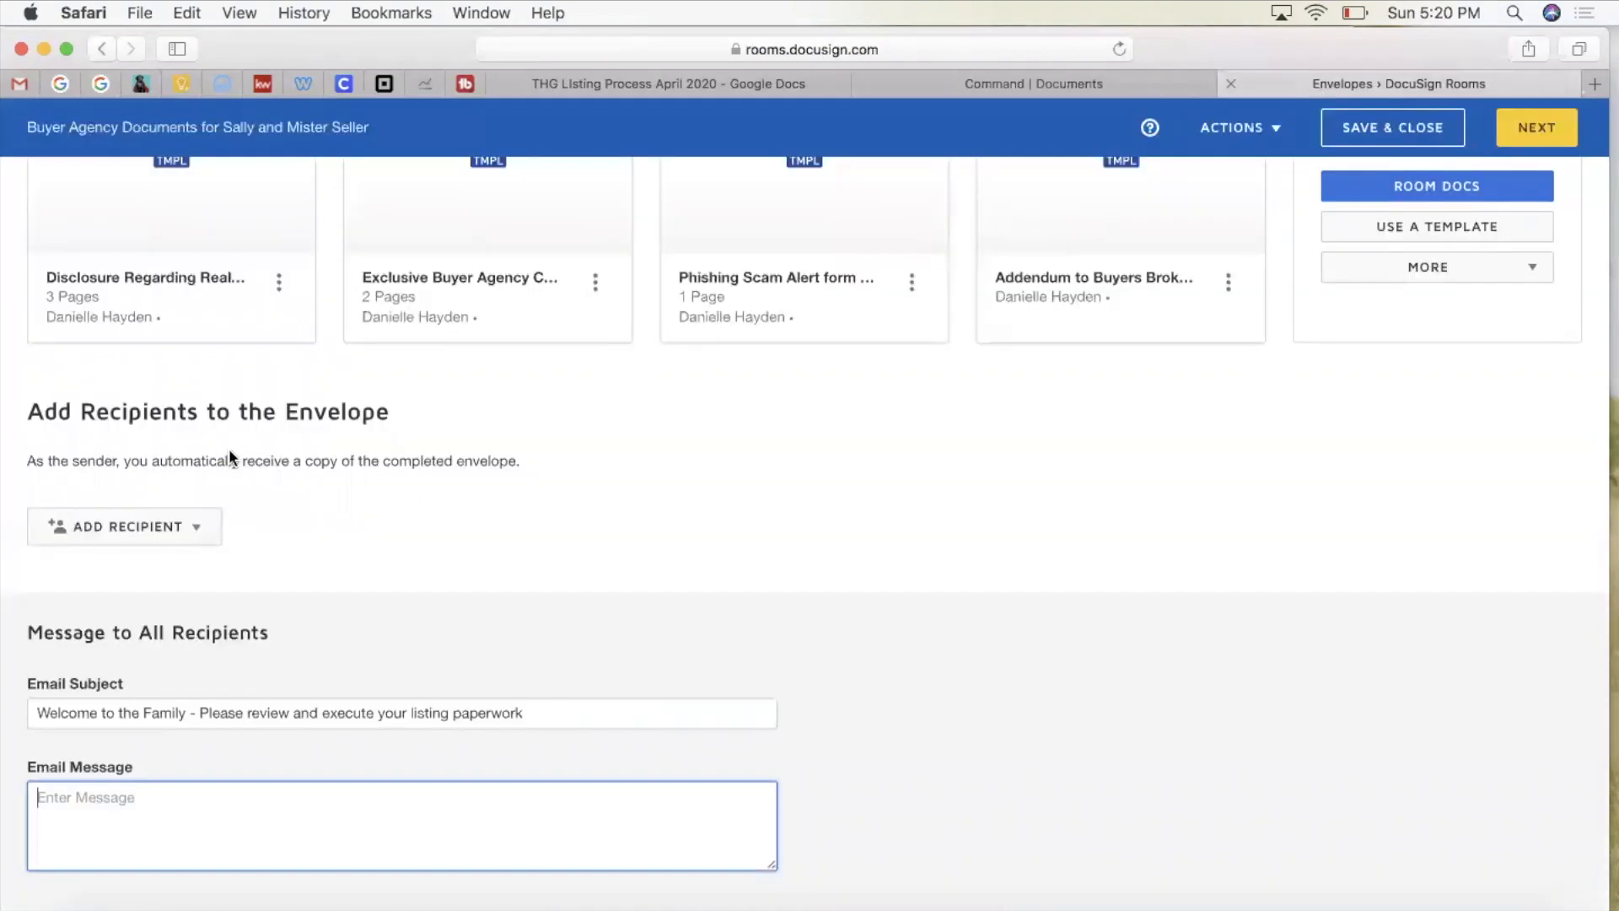
click(131, 809)
key(super+v)
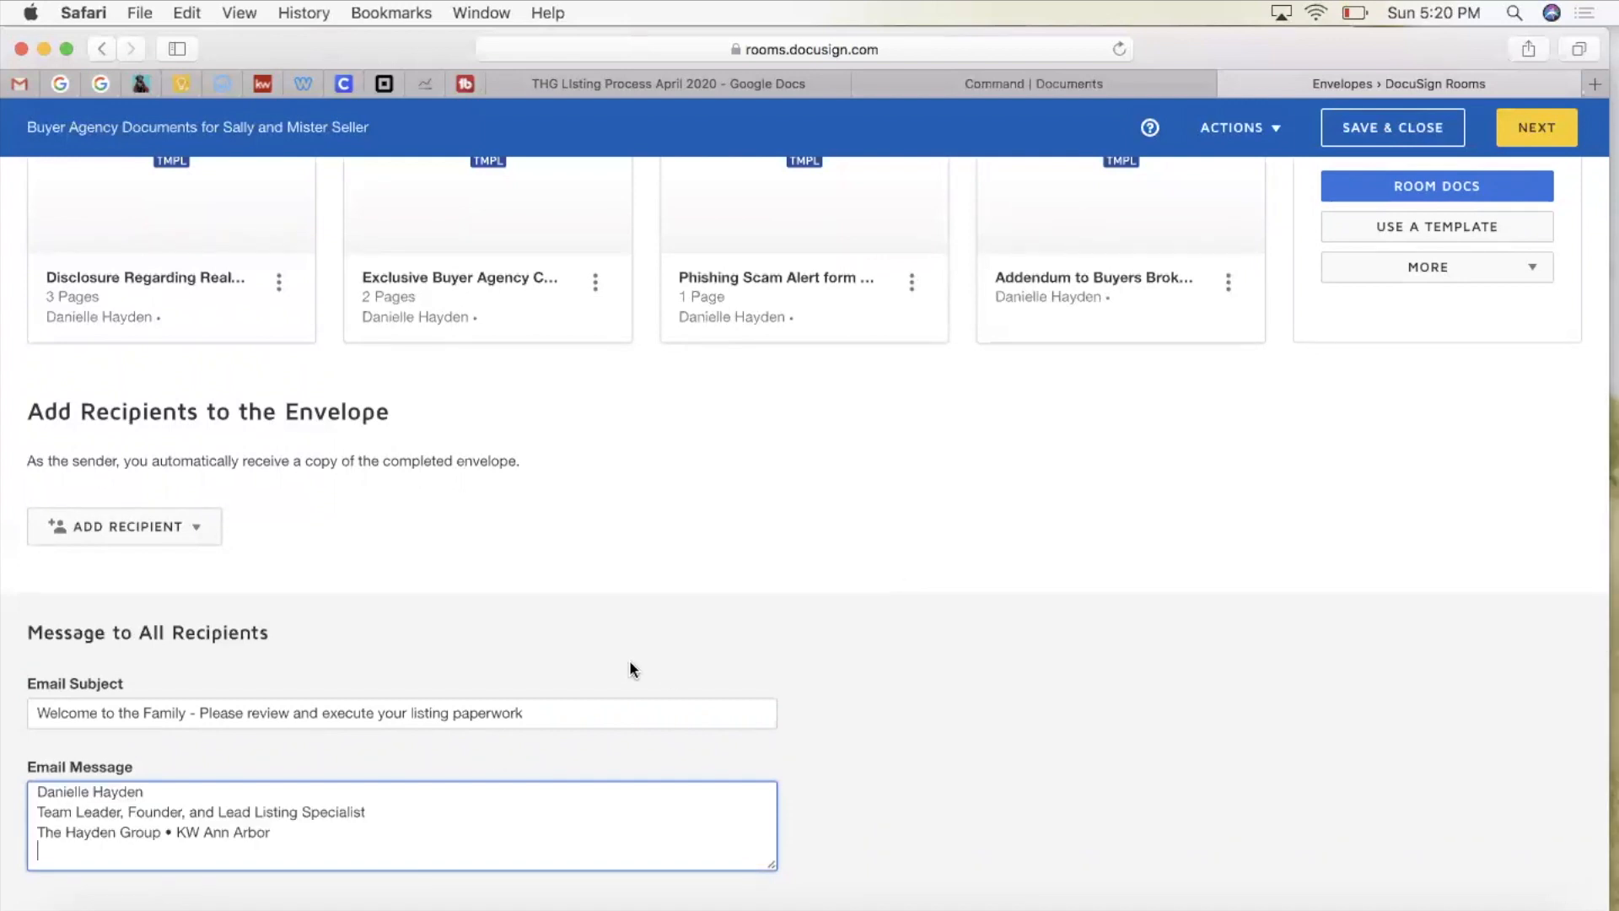
key(super+a)
Step: Change 'listing' to 'buyer agency' in the email subject
click(450, 715)
double_click(426, 713)
text(buyer agency)
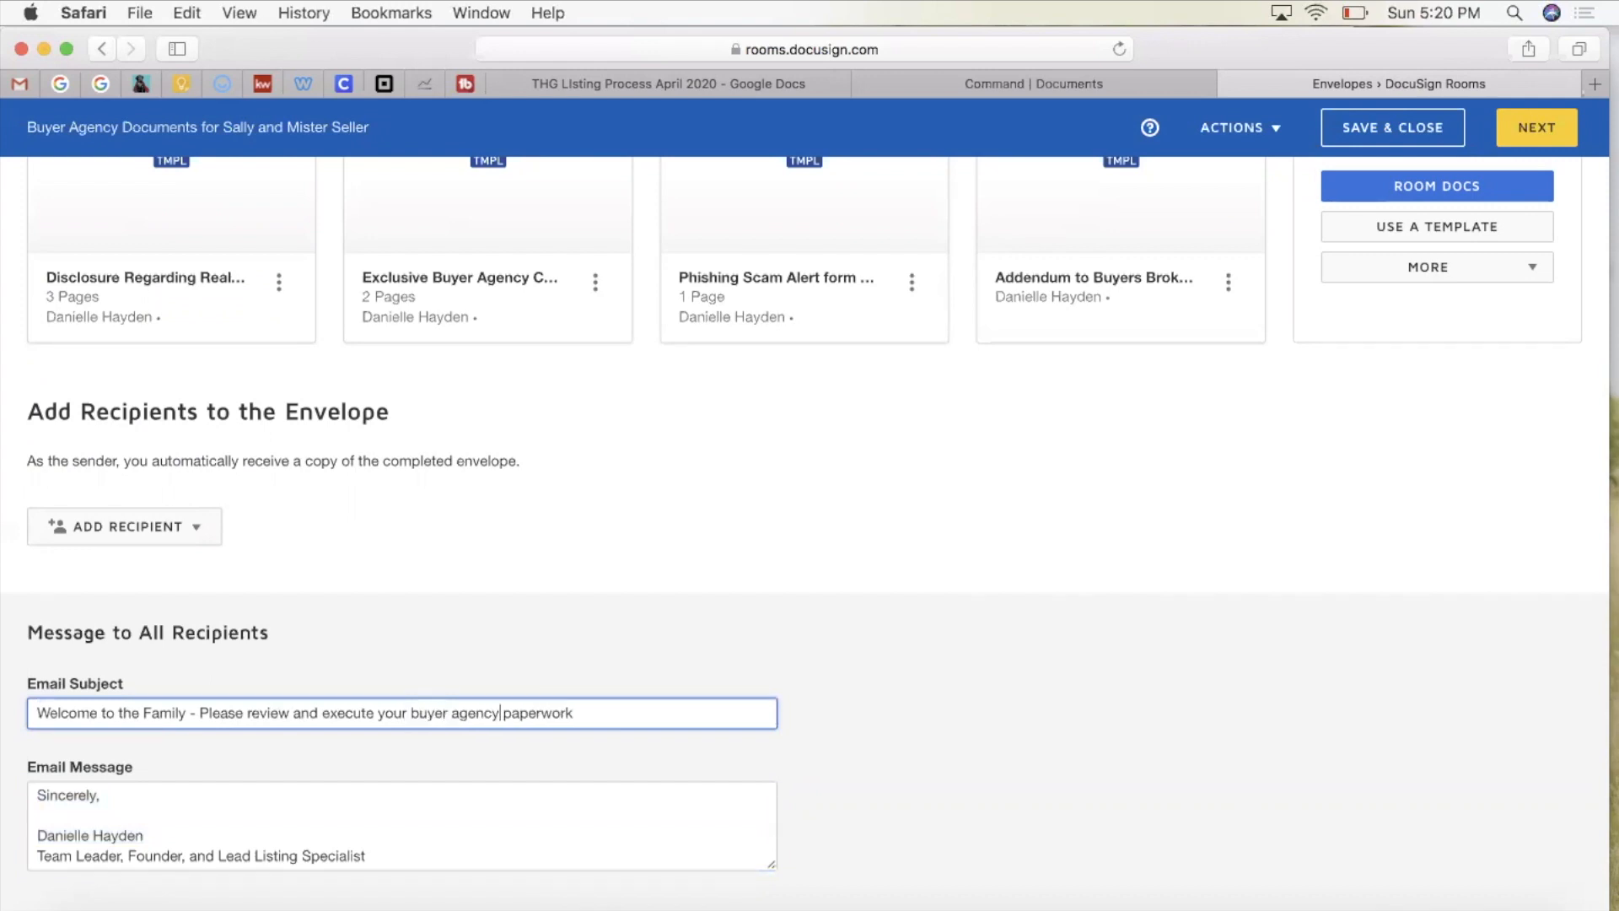
scroll(629, 600, up, 5)
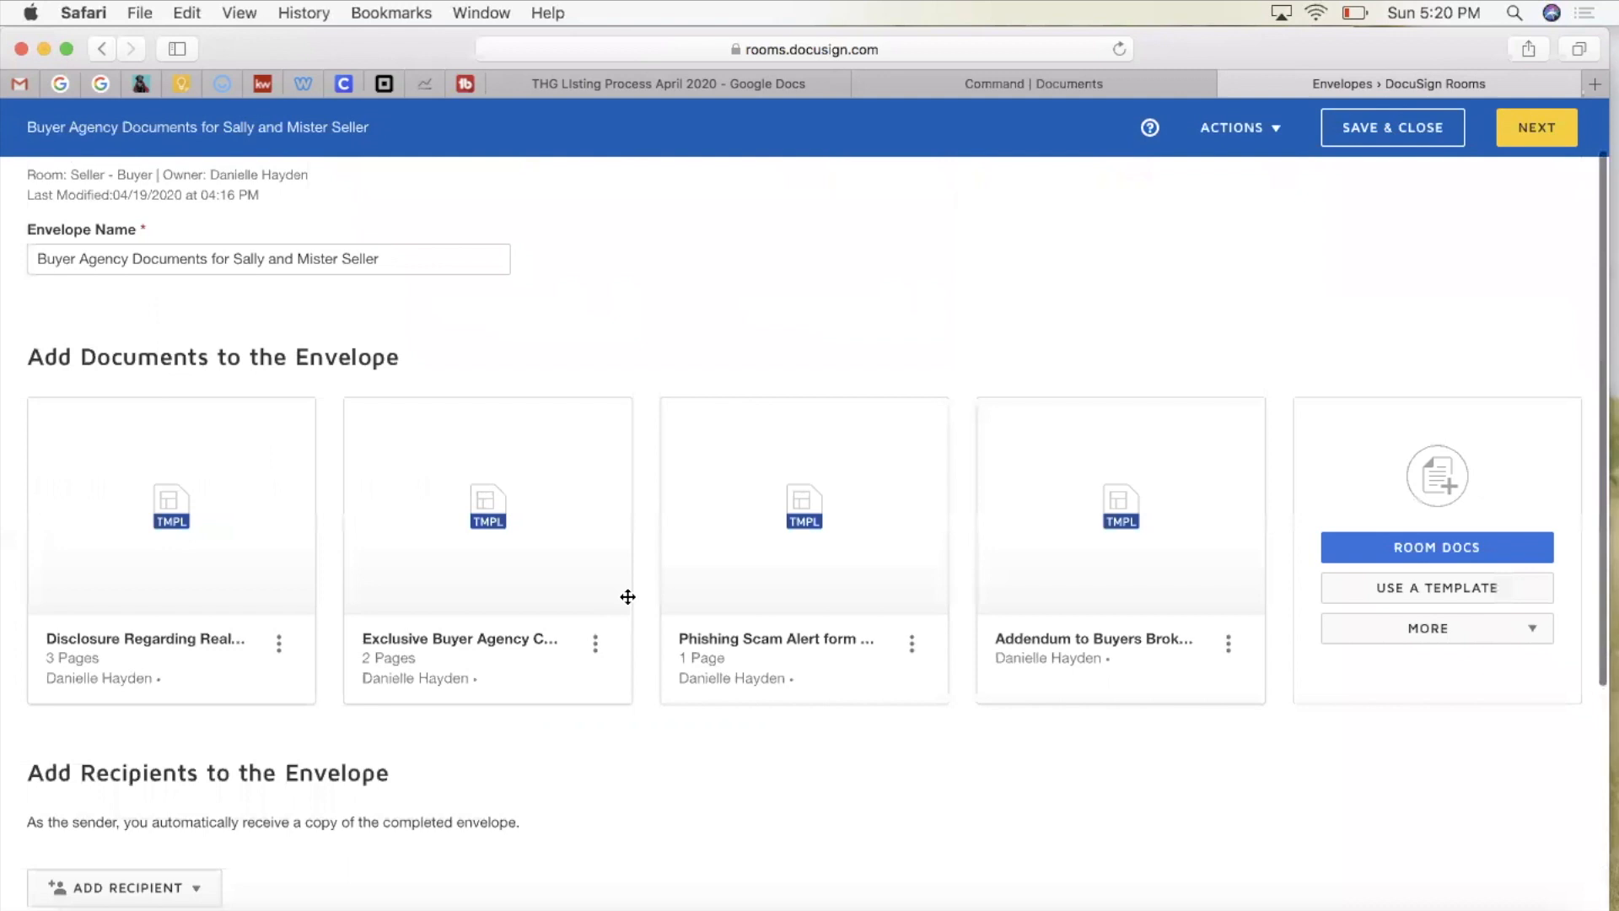
scroll(629, 600, down, 2)
Step: Add the pre-tagged roles Buyer Agent, Buyer One and Buyer Two, assigned to the agent, first buyer and second buyer
click(145, 709)
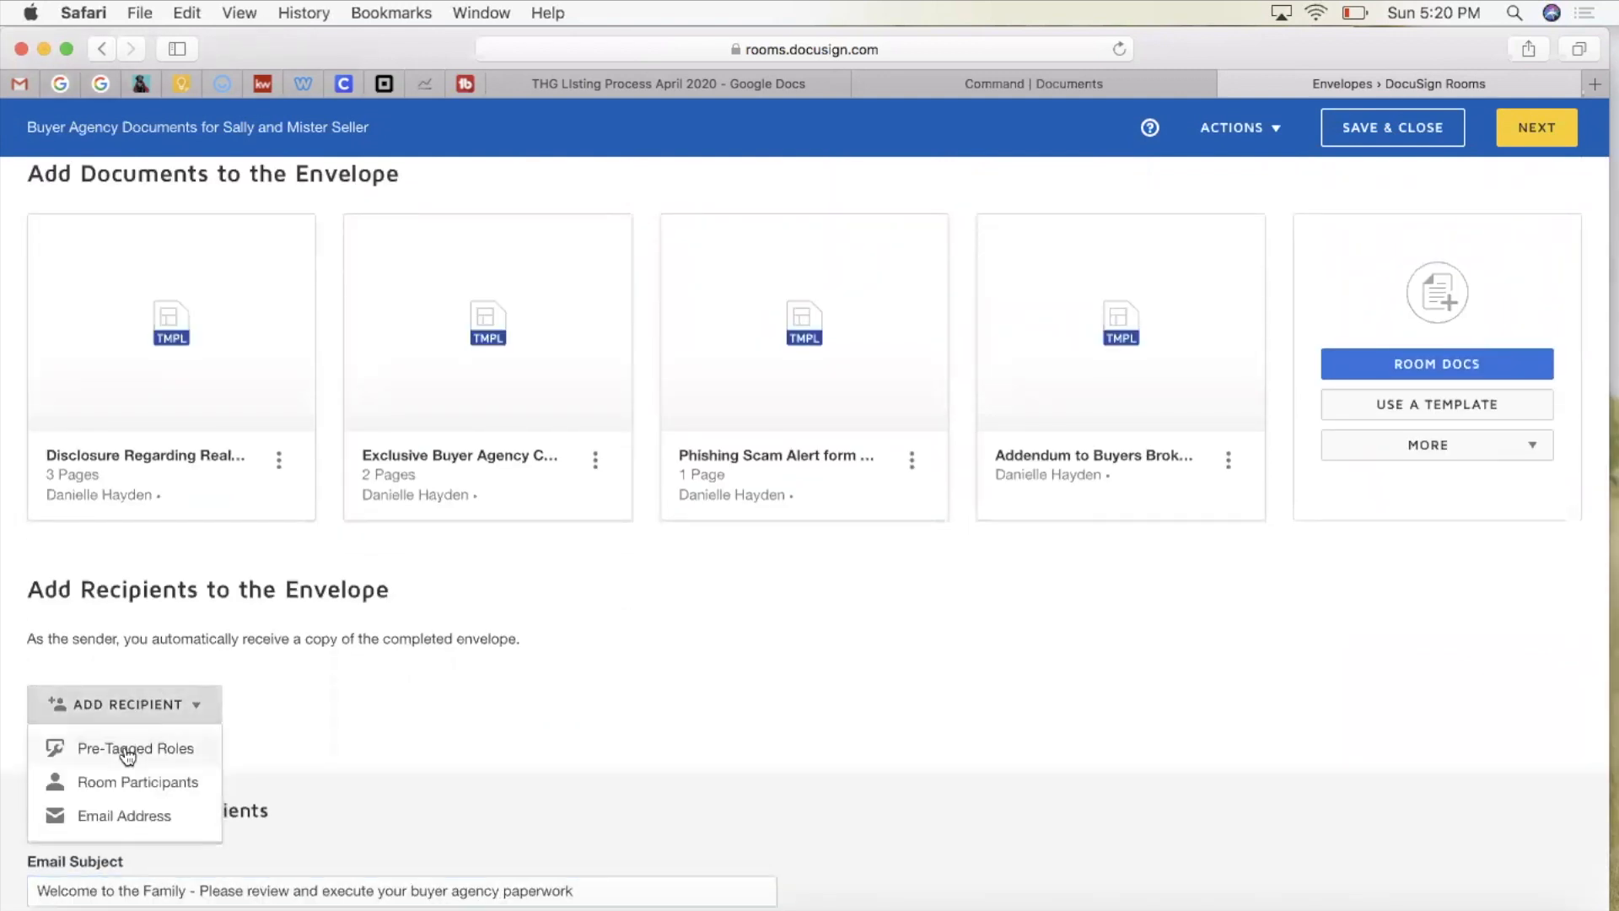
click(126, 755)
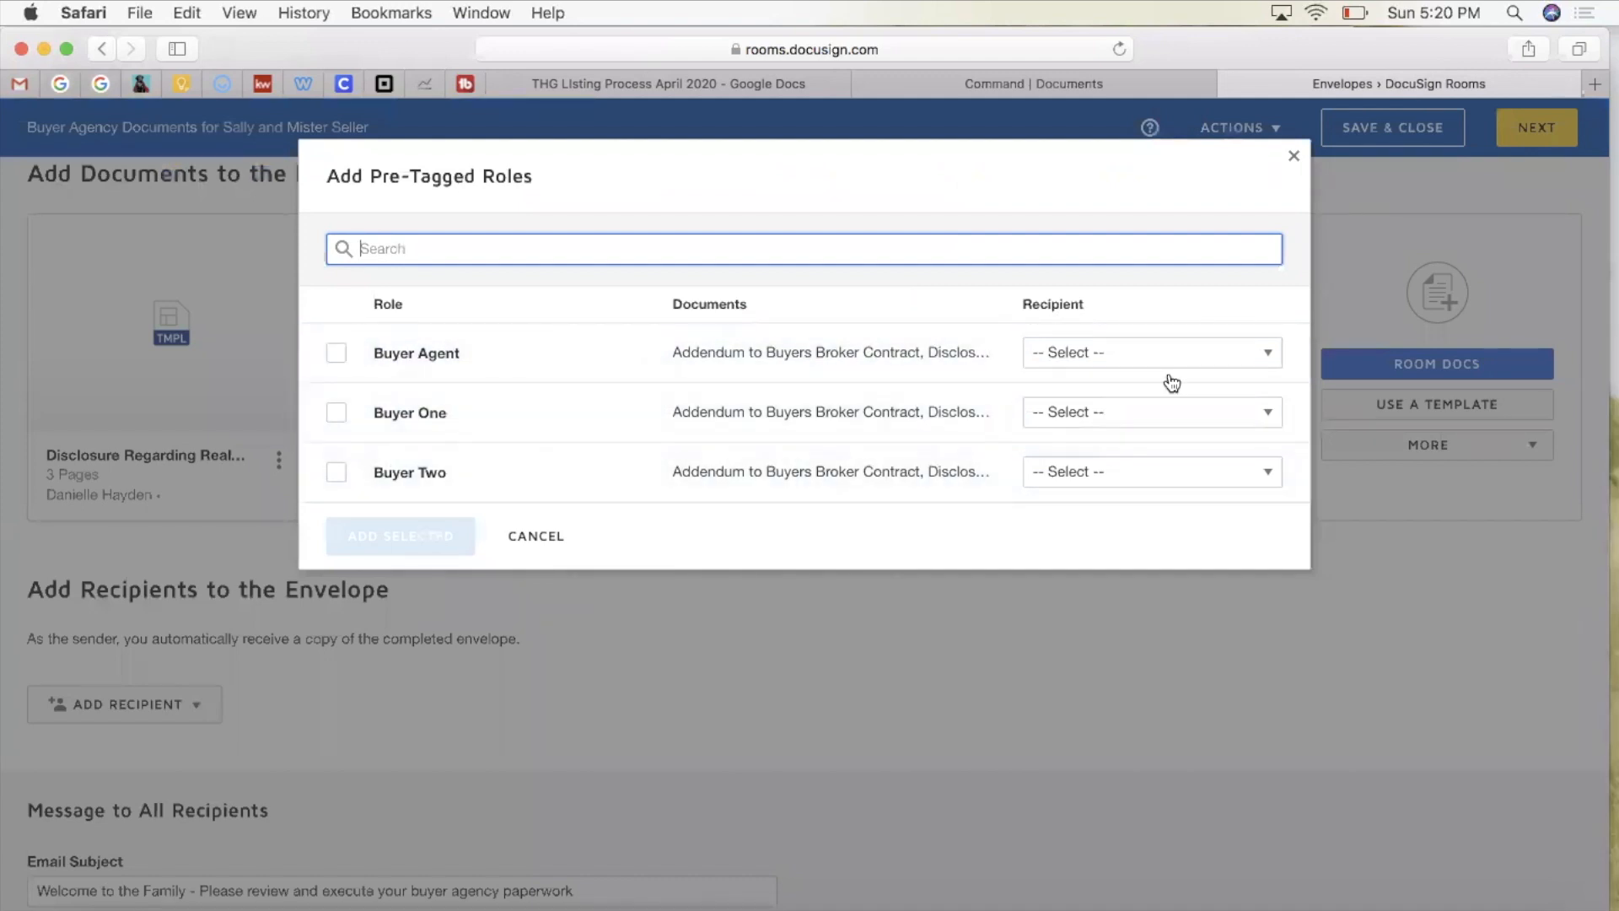
click(1147, 363)
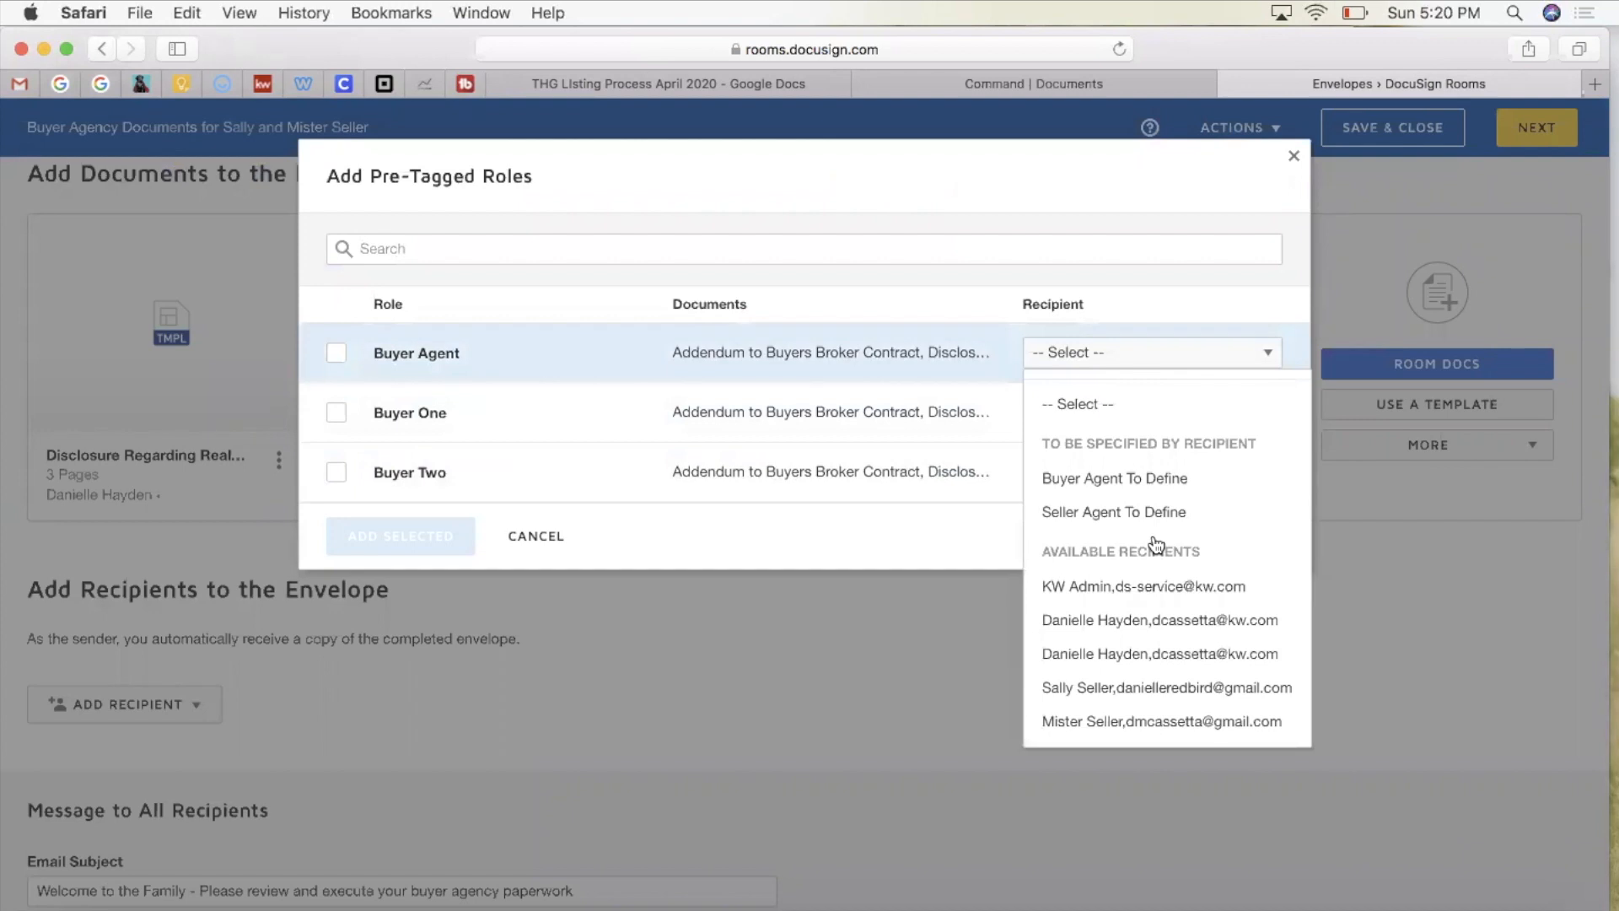
click(1147, 620)
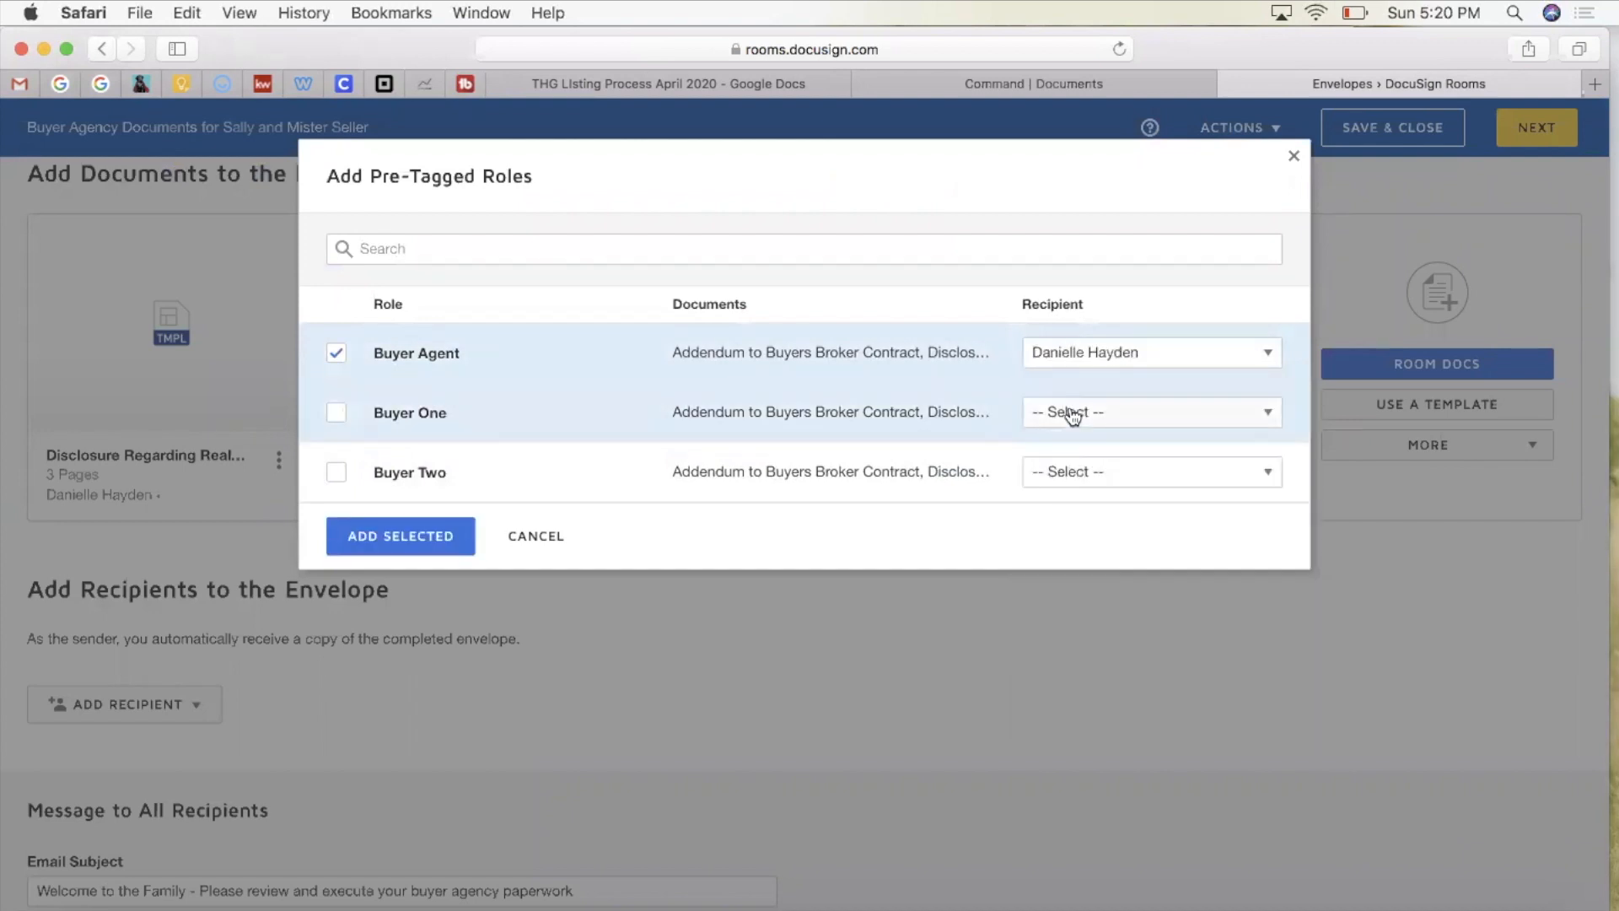
click(1071, 415)
click(1095, 750)
click(1042, 473)
click(1087, 841)
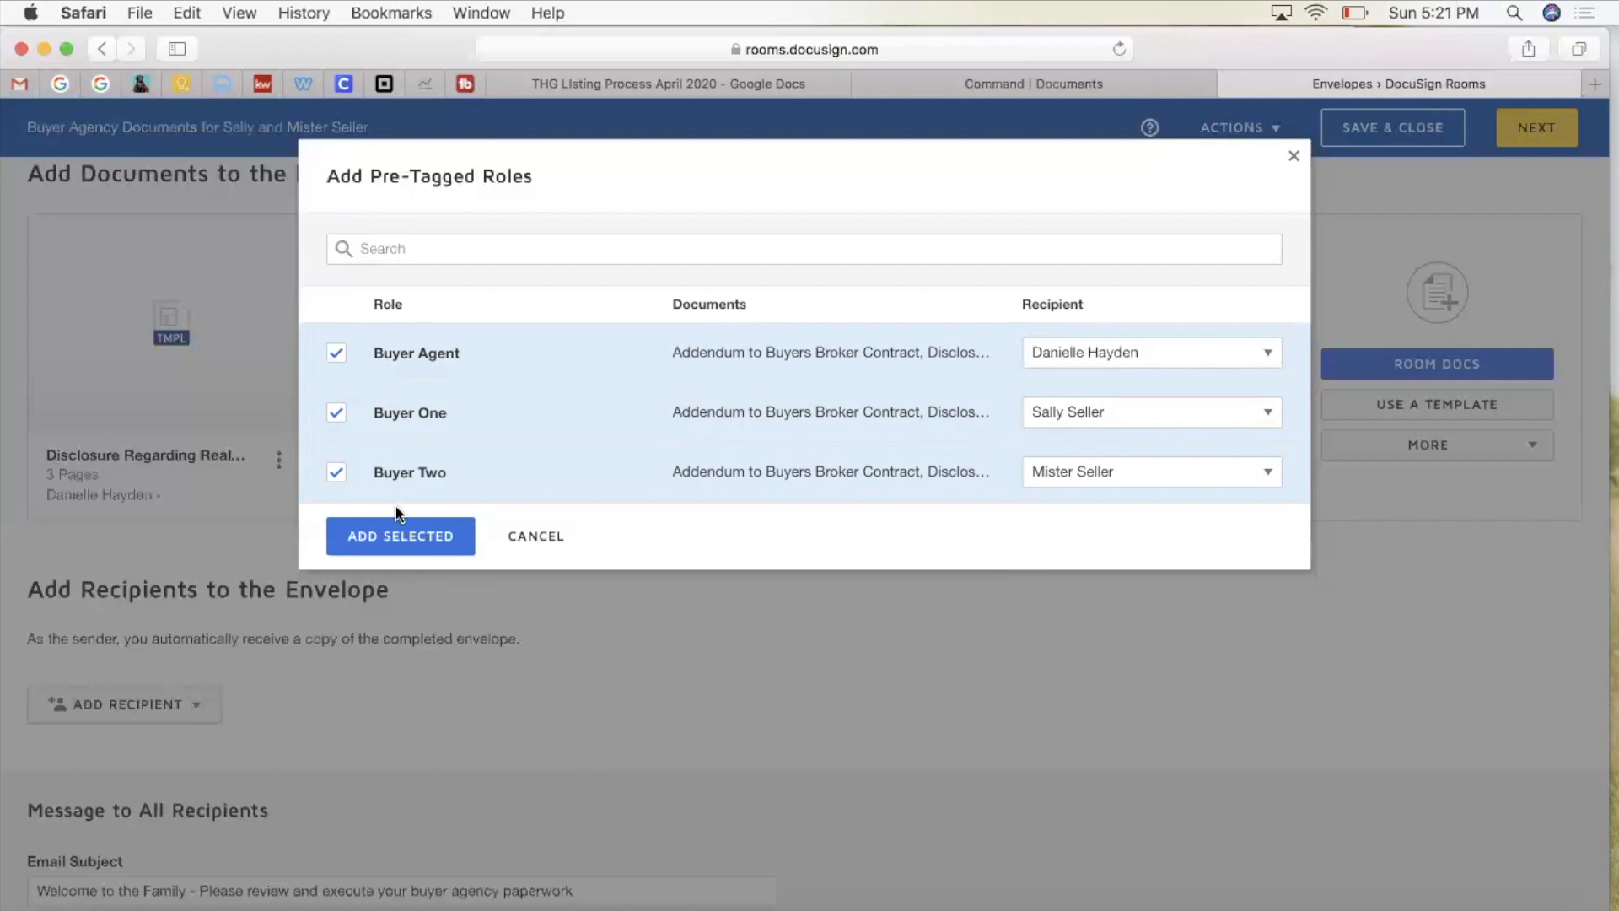
click(396, 537)
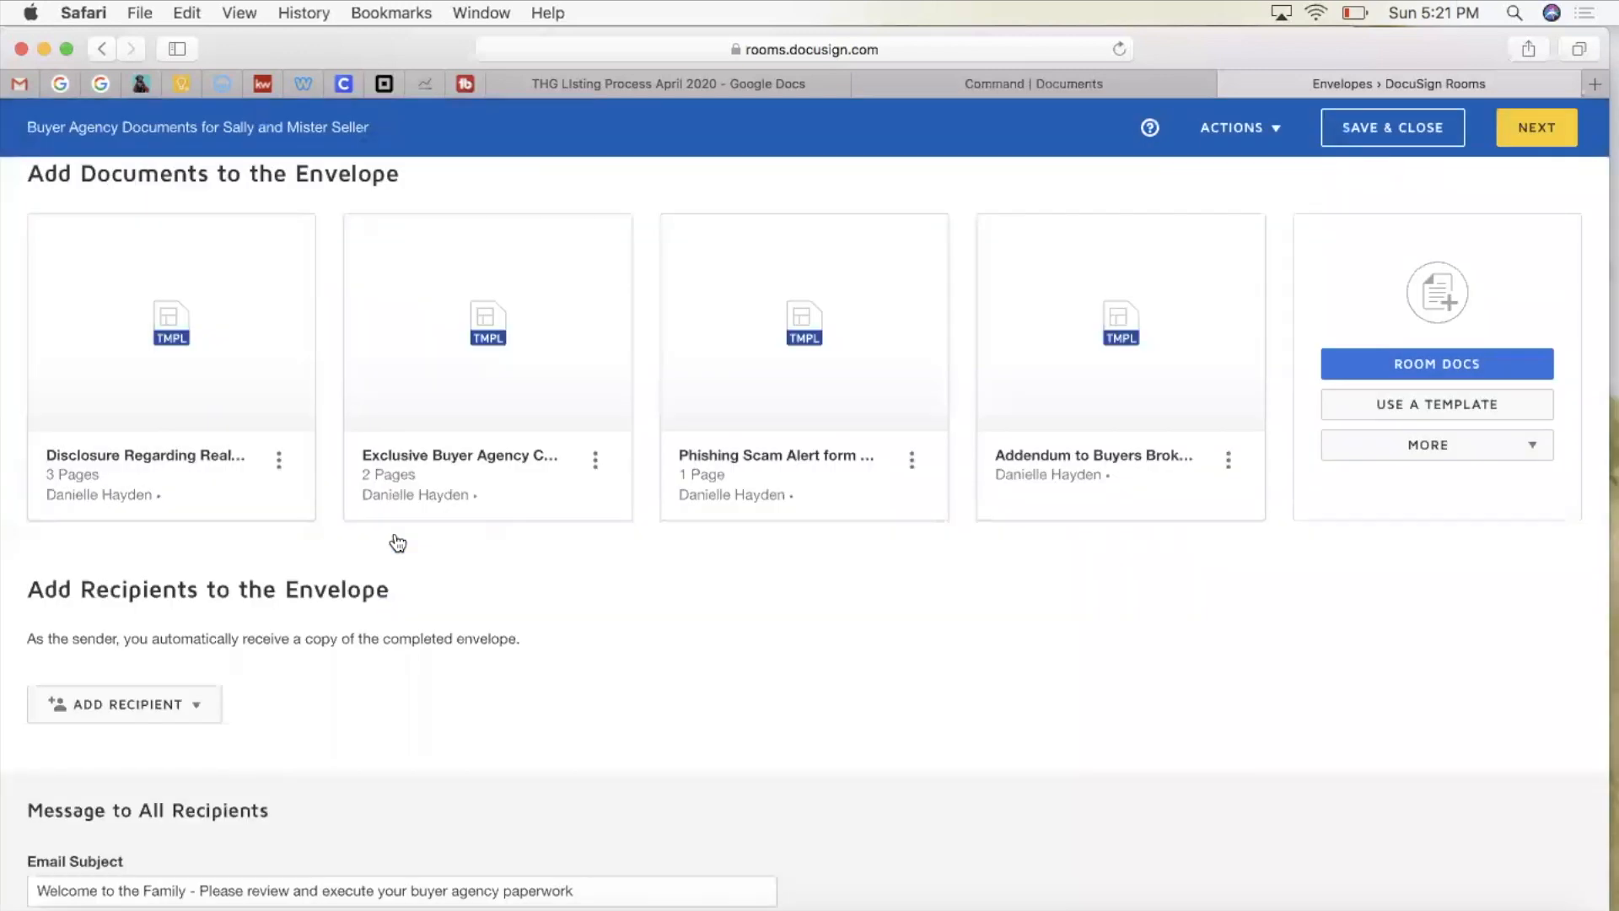
scroll(397, 541, down, 5)
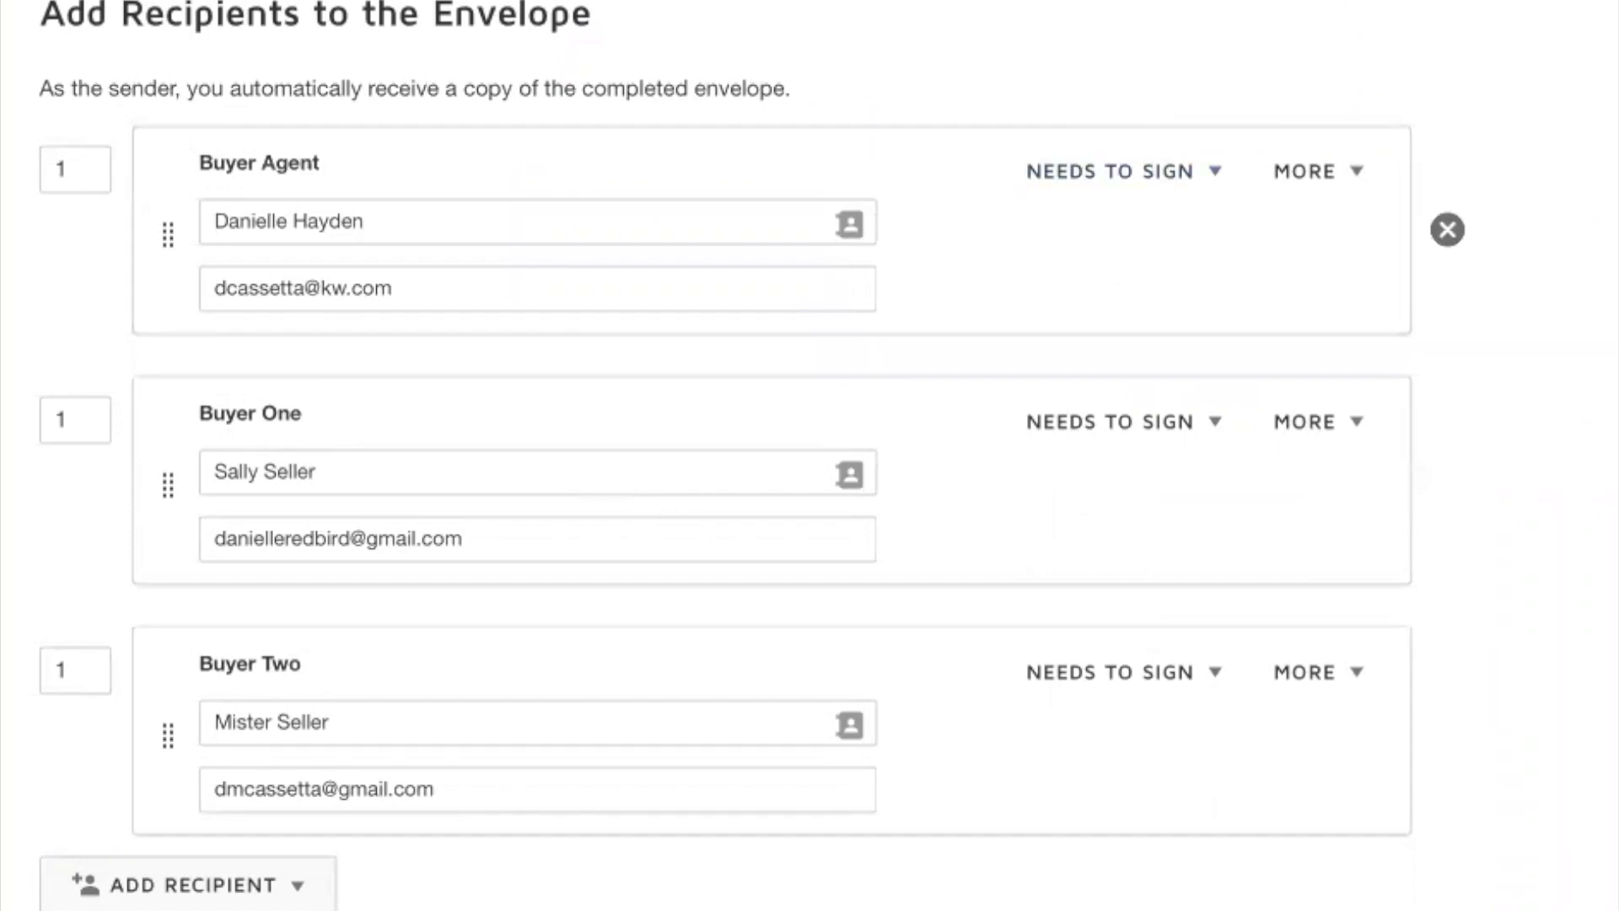
Step: Change the routing order of Buyer One and Buyer Two from 1 to 2, leaving Buyer Agent at 1
click(97, 412)
key(BackSpace)
text(2)
click(83, 675)
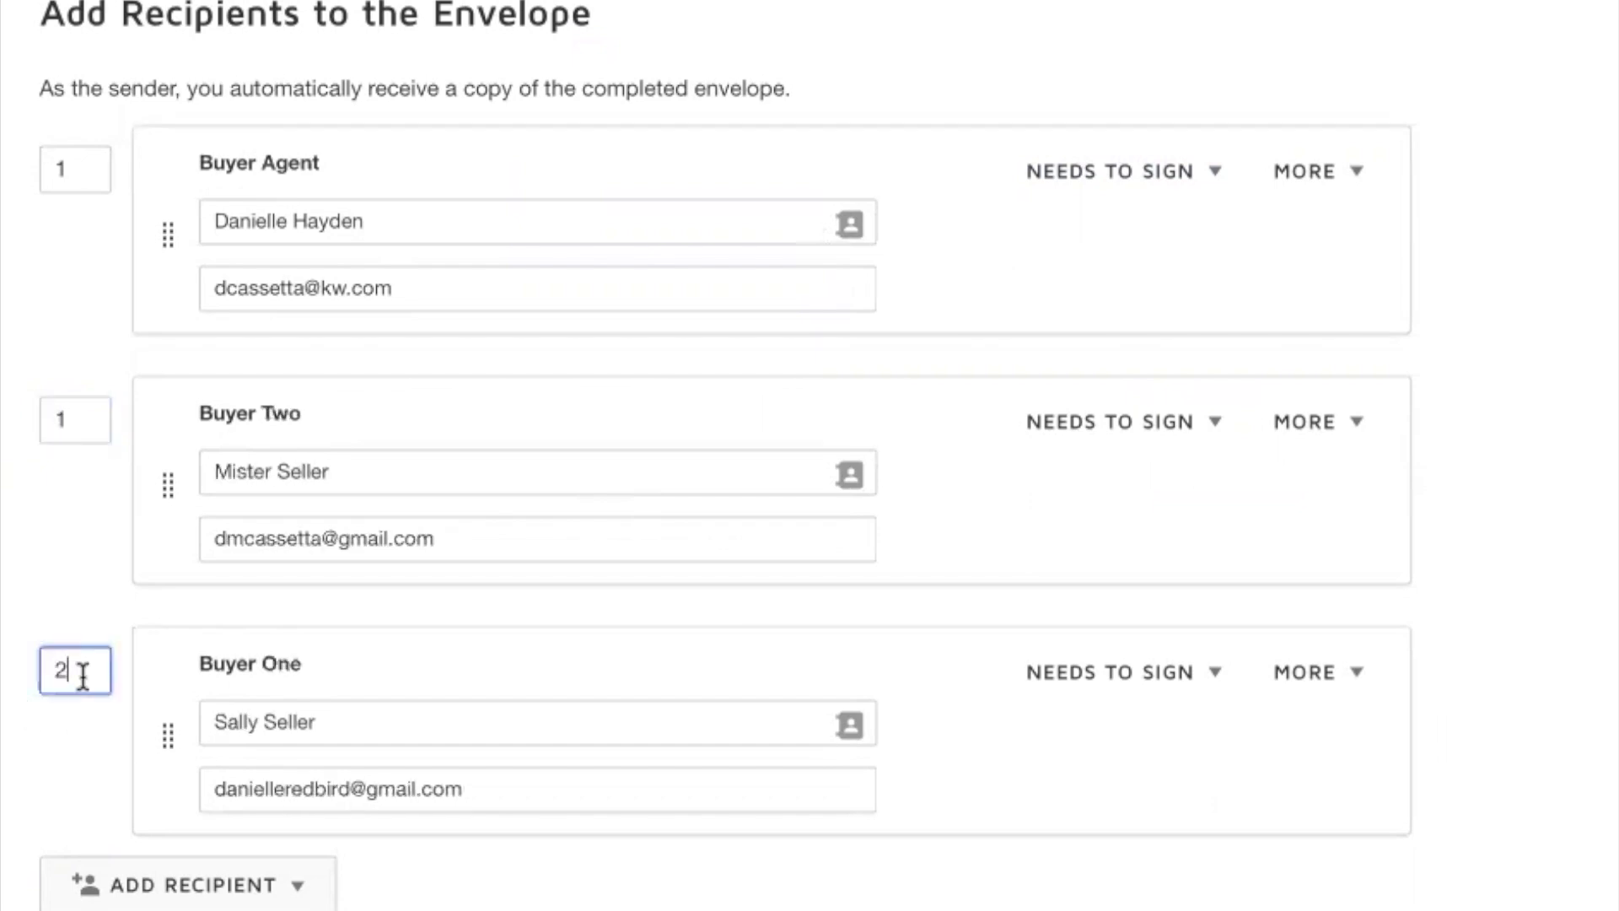
click(75, 426)
key(BackSpace)
text(2)
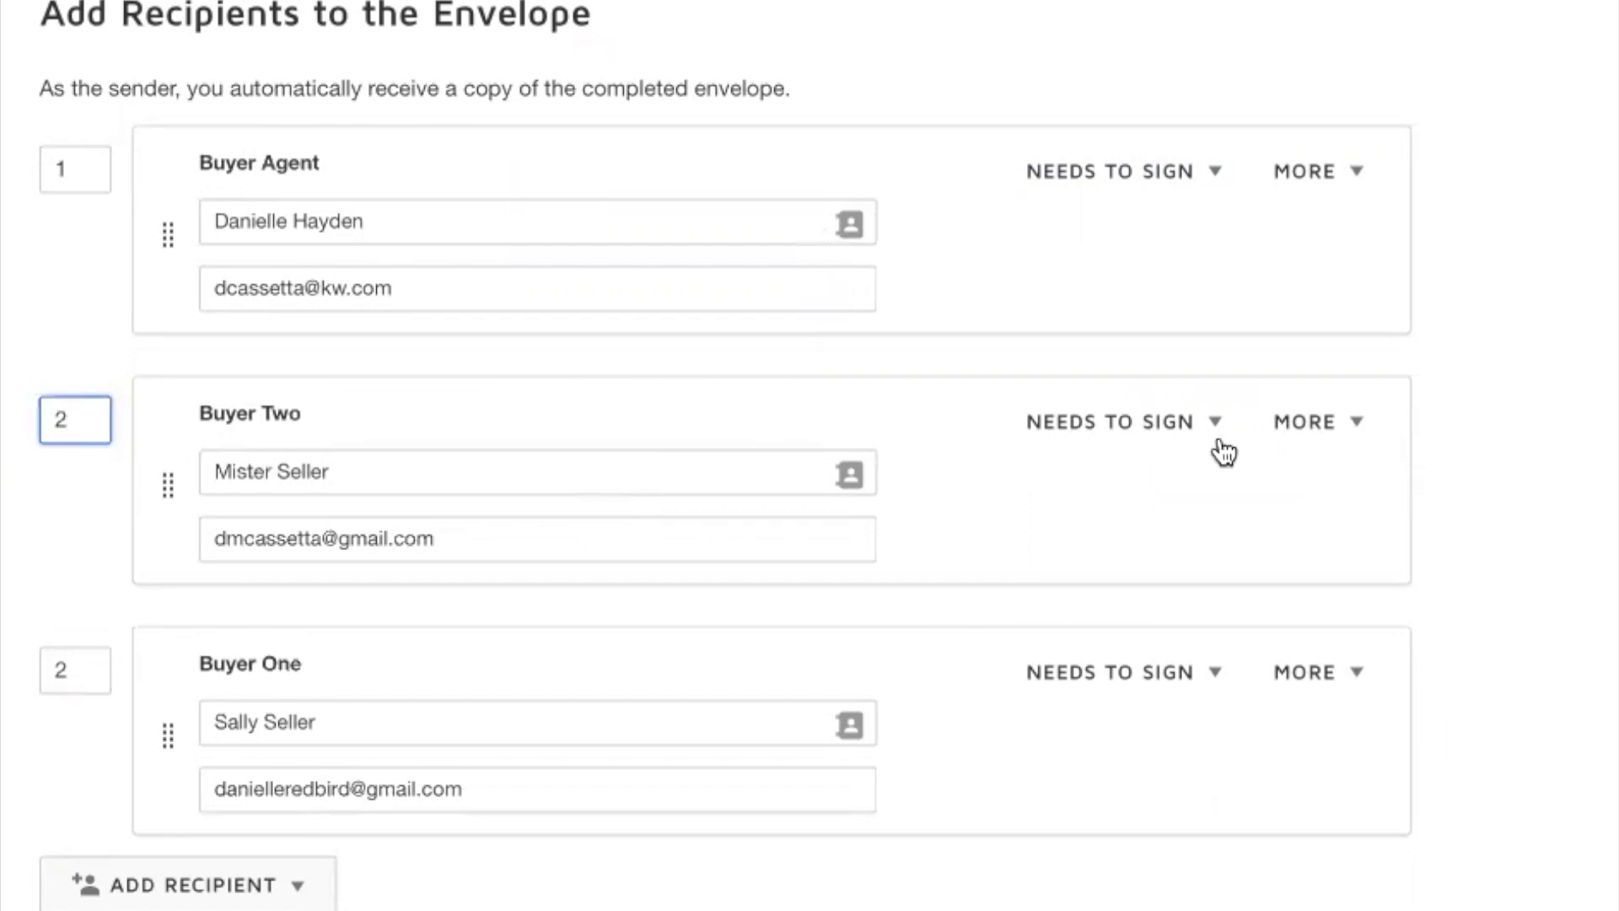
click(1566, 510)
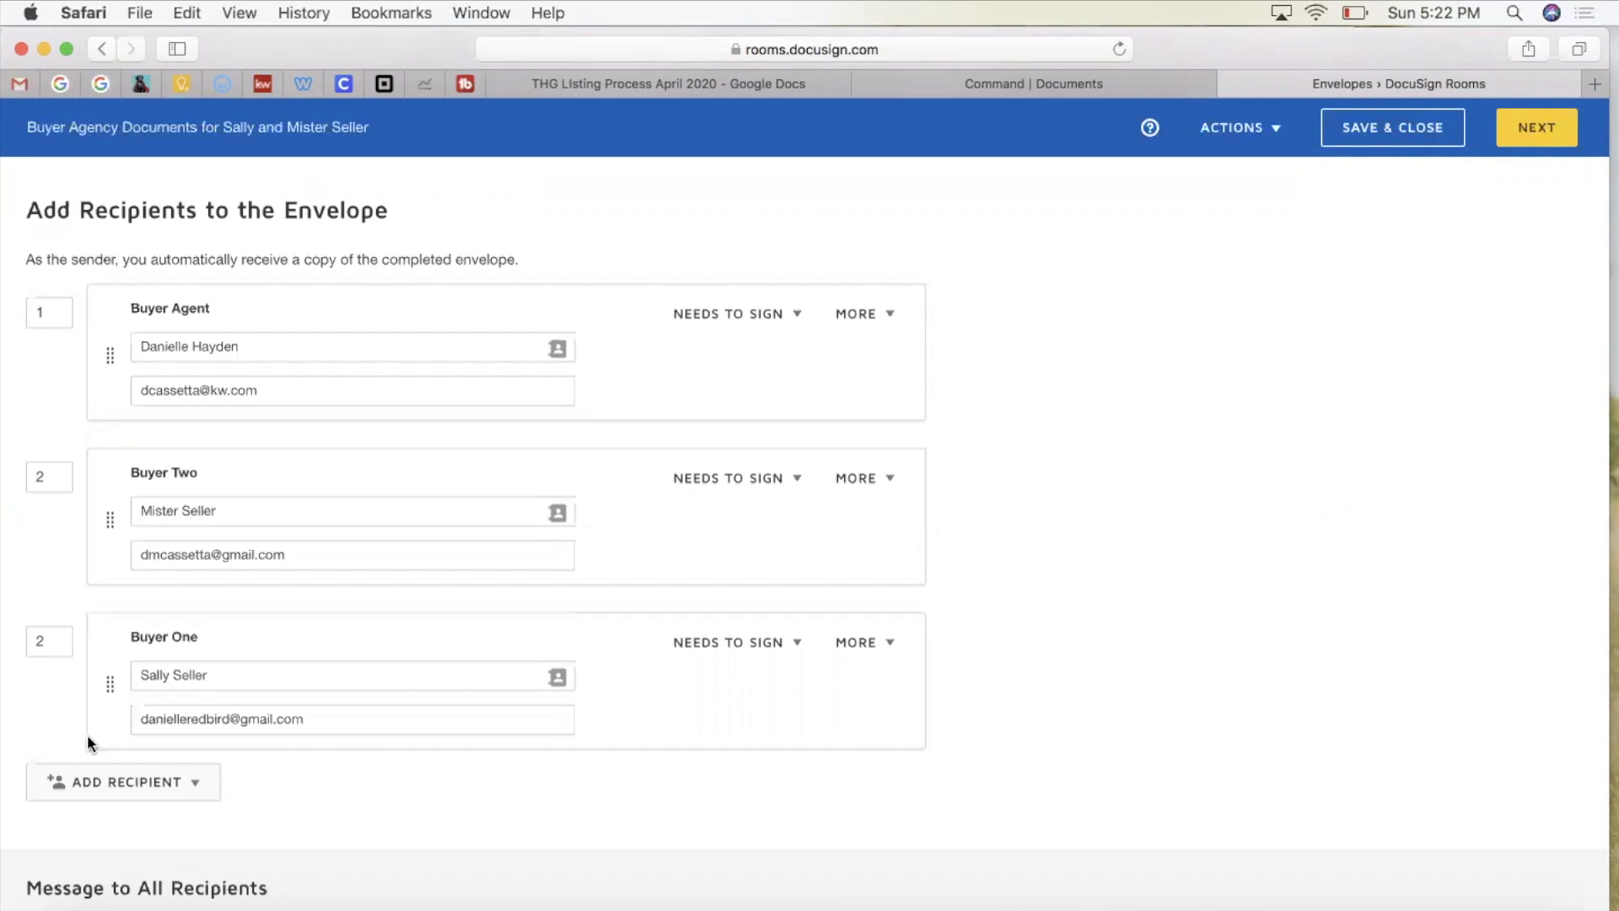
Step: Add another recipient by e-mail, filling in the recipient's name and e-mail address
click(130, 801)
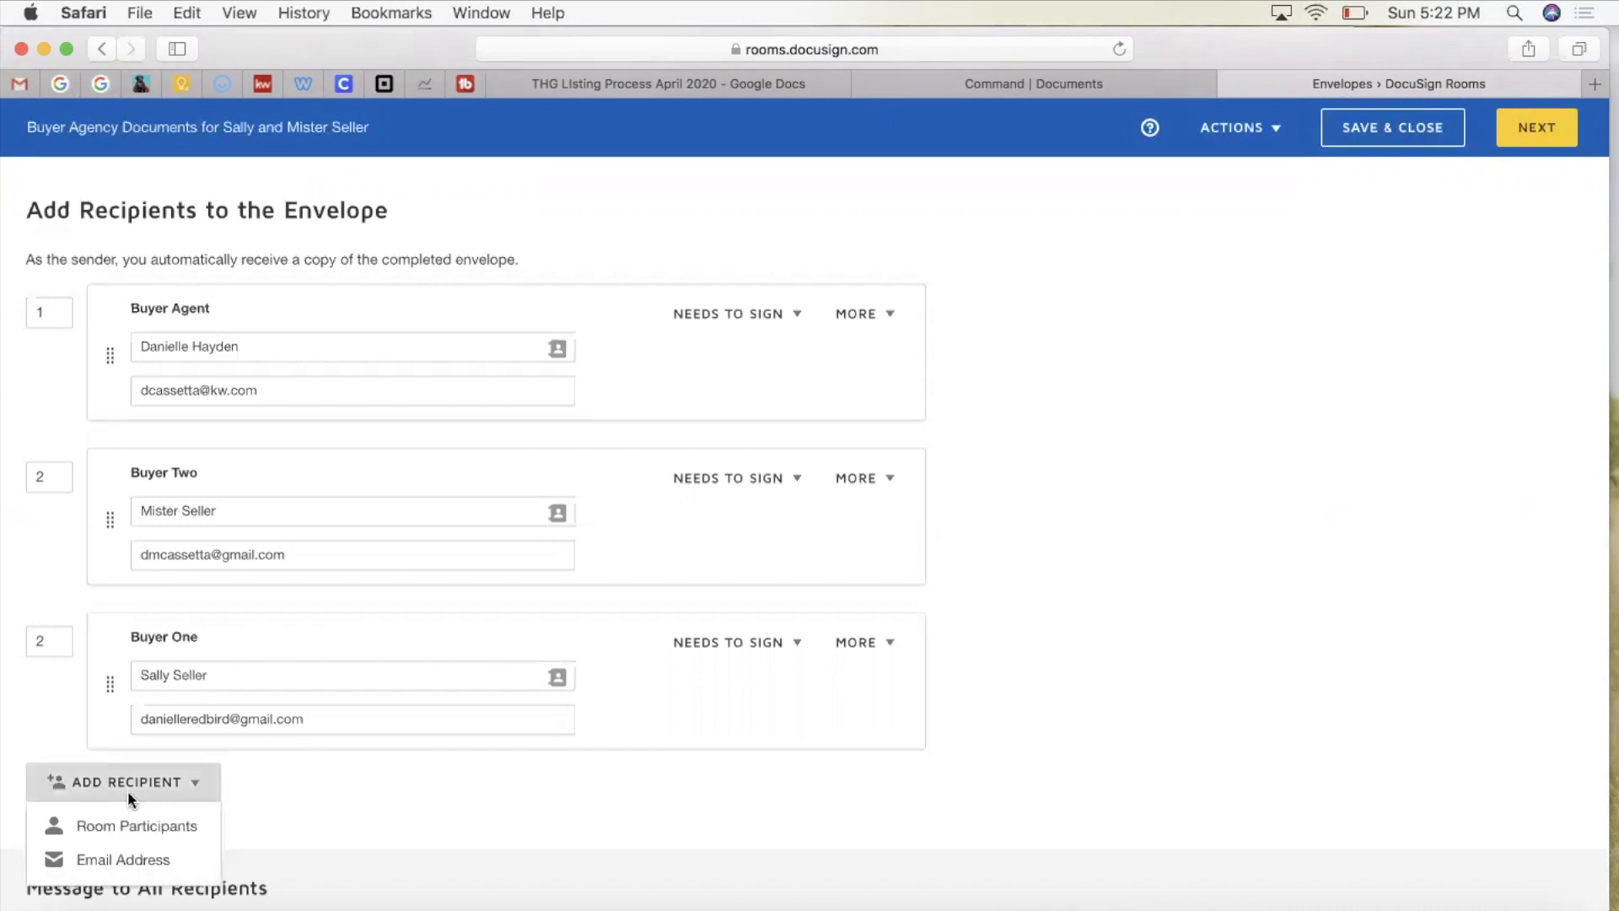
click(132, 861)
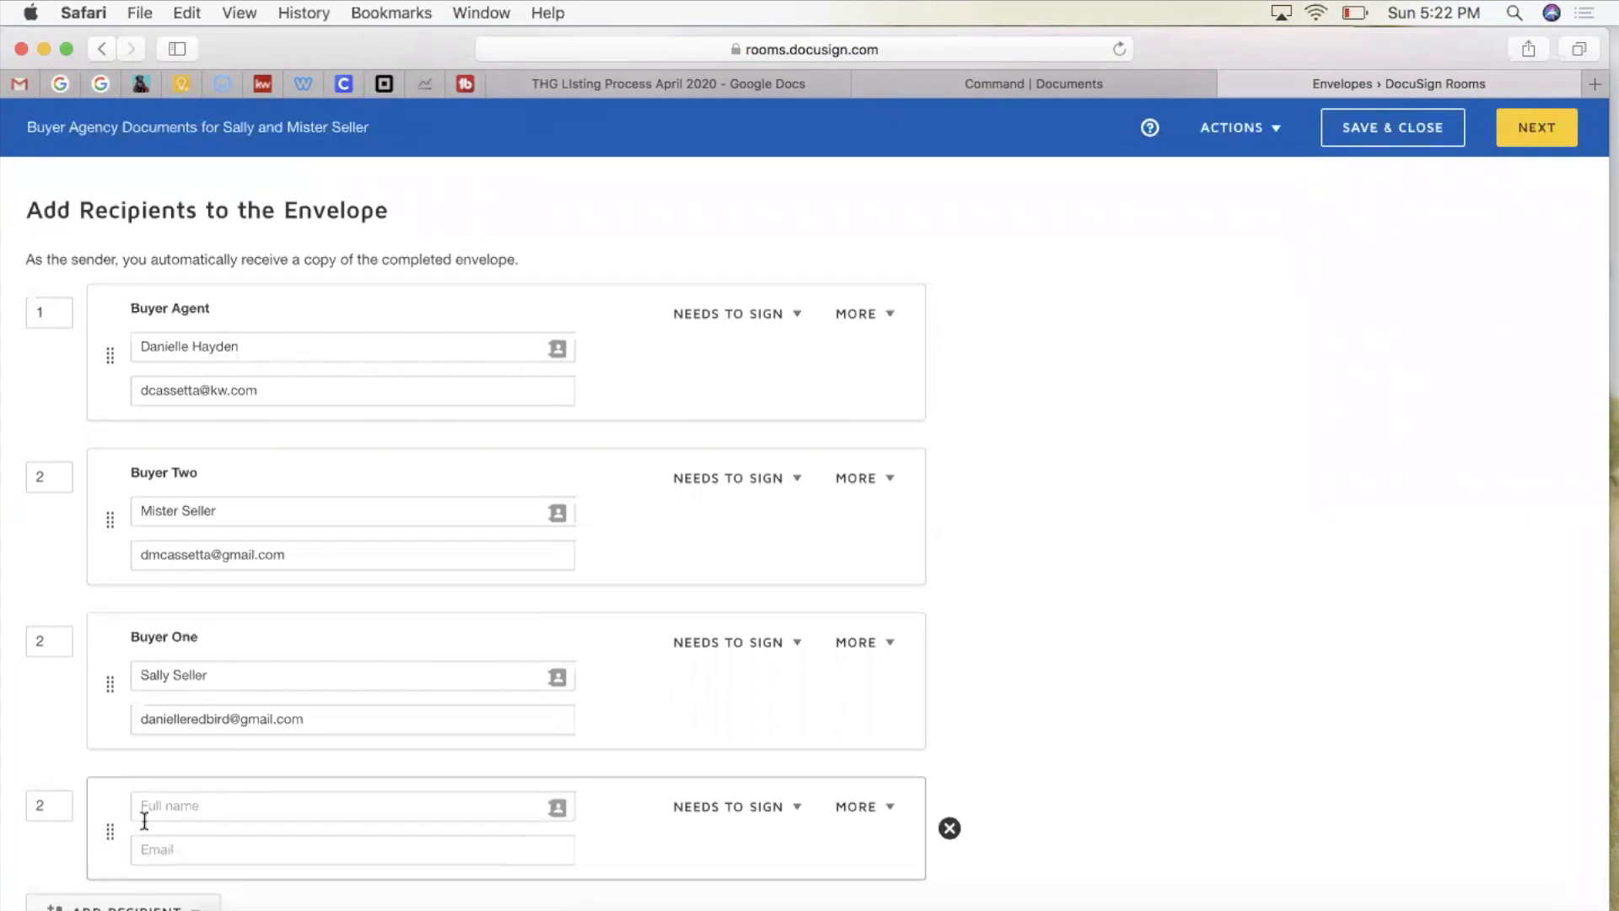
click(162, 806)
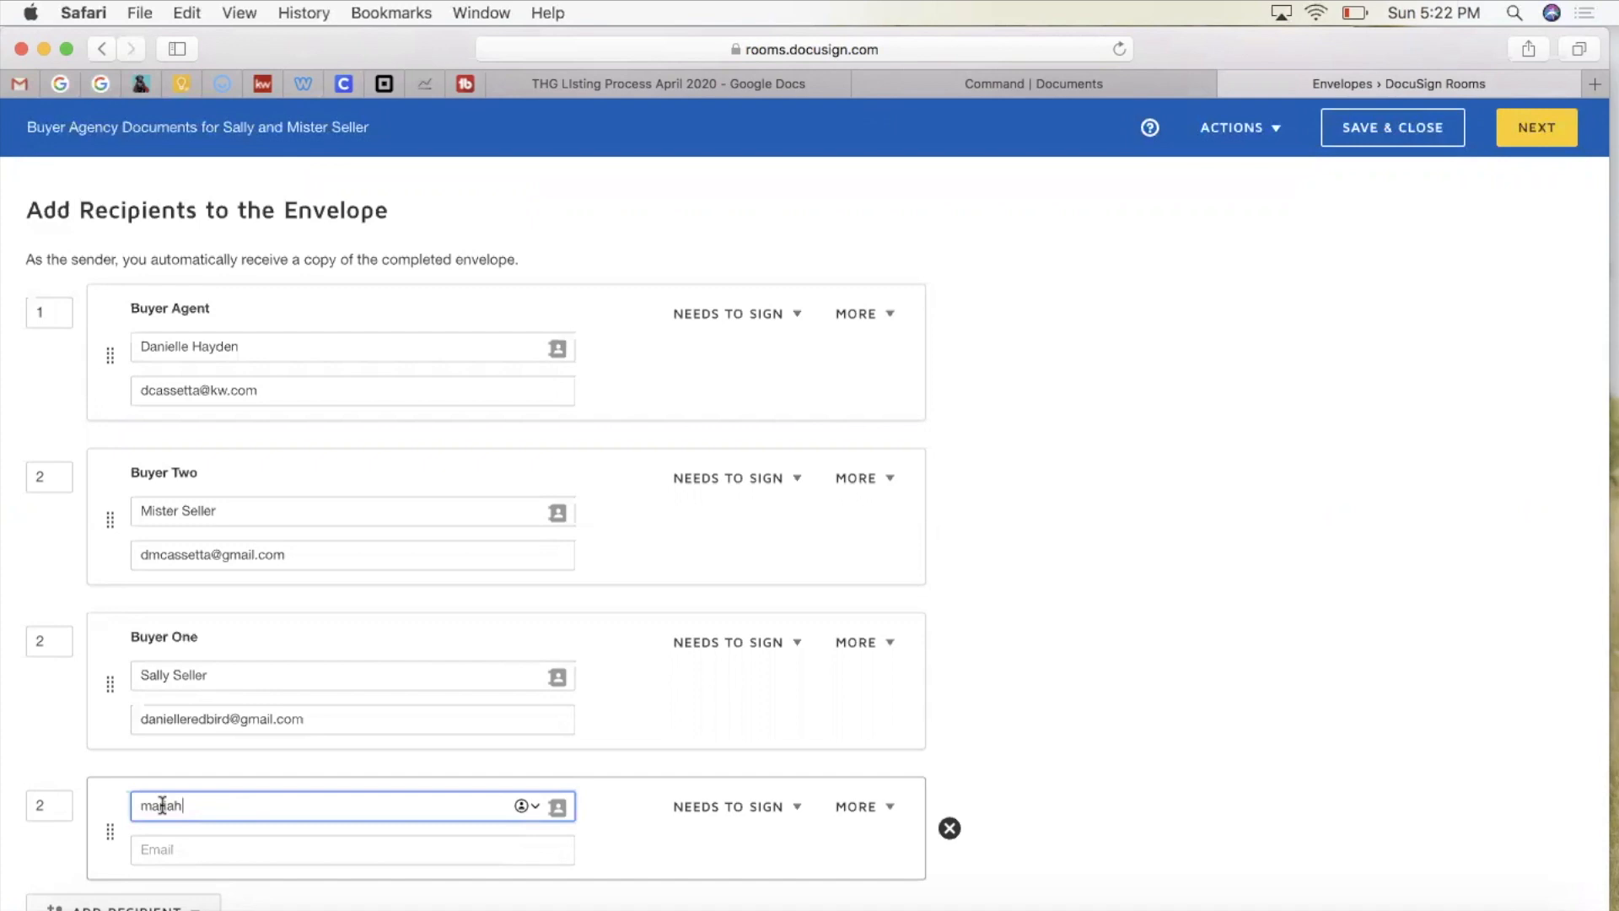
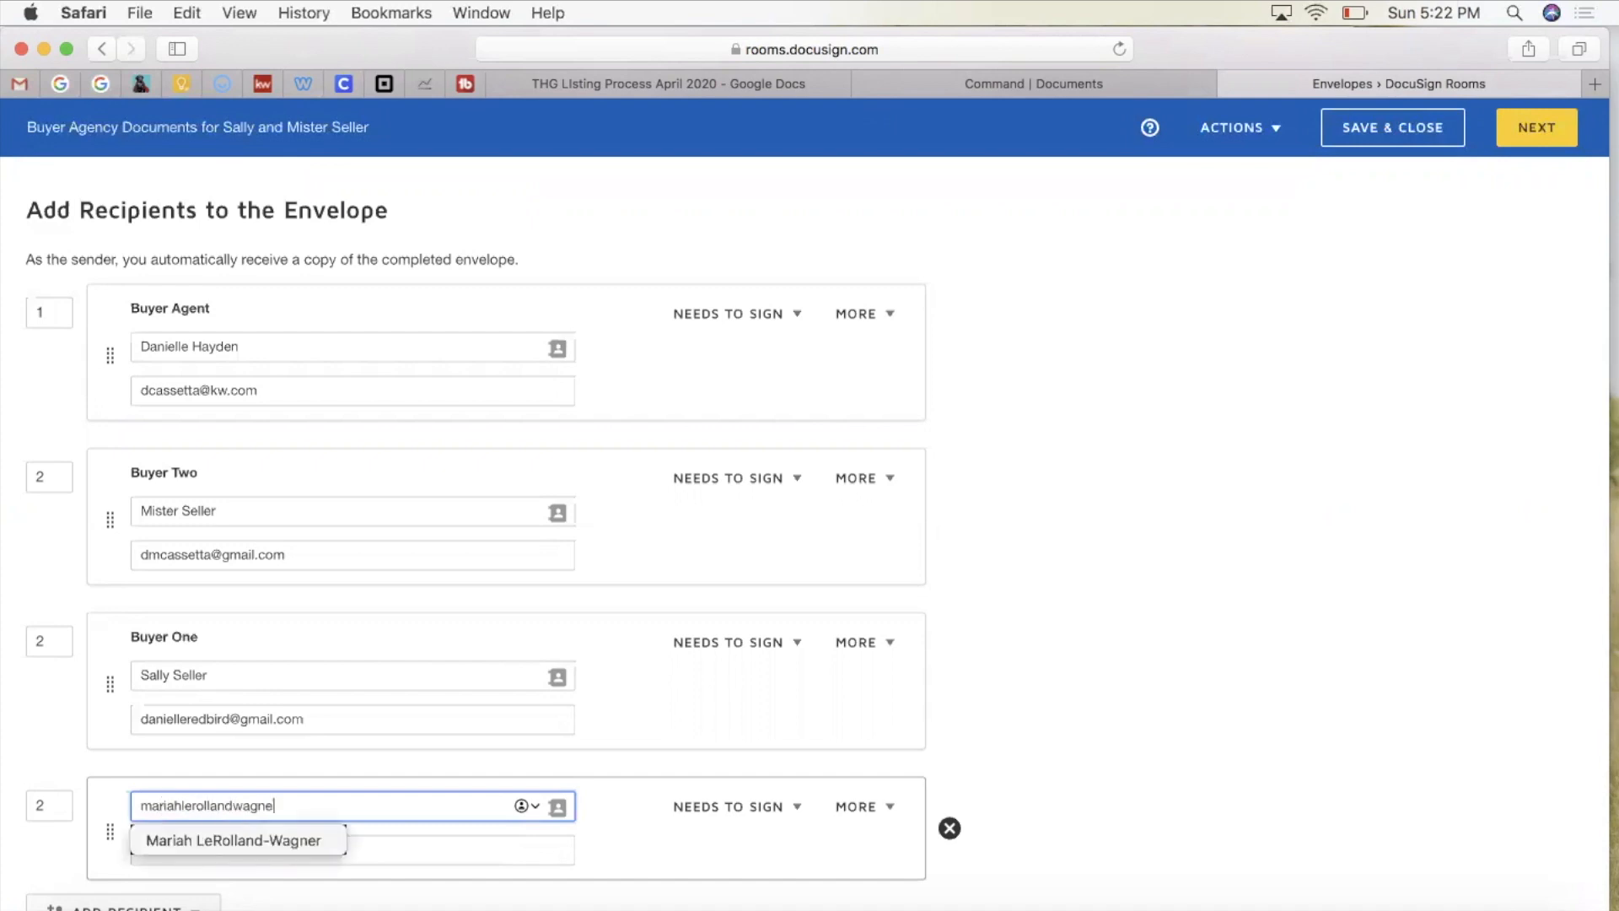
drag(417, 810, 112, 801)
key(super+c)
click(192, 843)
key(super+v)
key(shift+Tab)
text(Mariah)
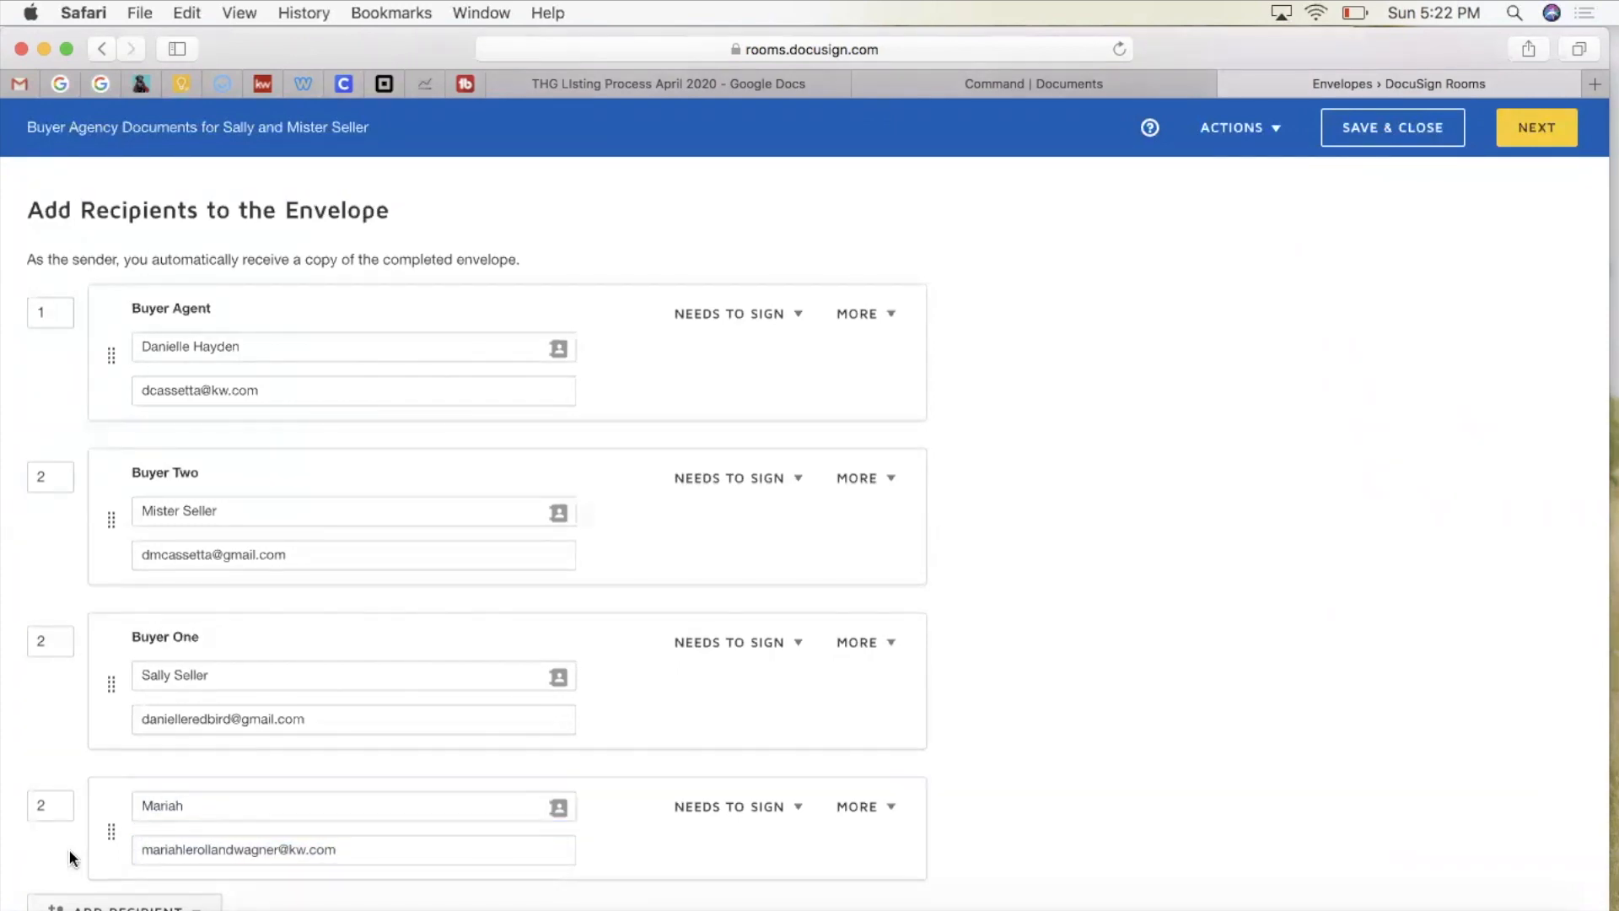
Step: Set the new recipient's signing order to 3
click(42, 804)
key(BackSpace)
text(3)
click(1206, 696)
scroll(1206, 695, down, 5)
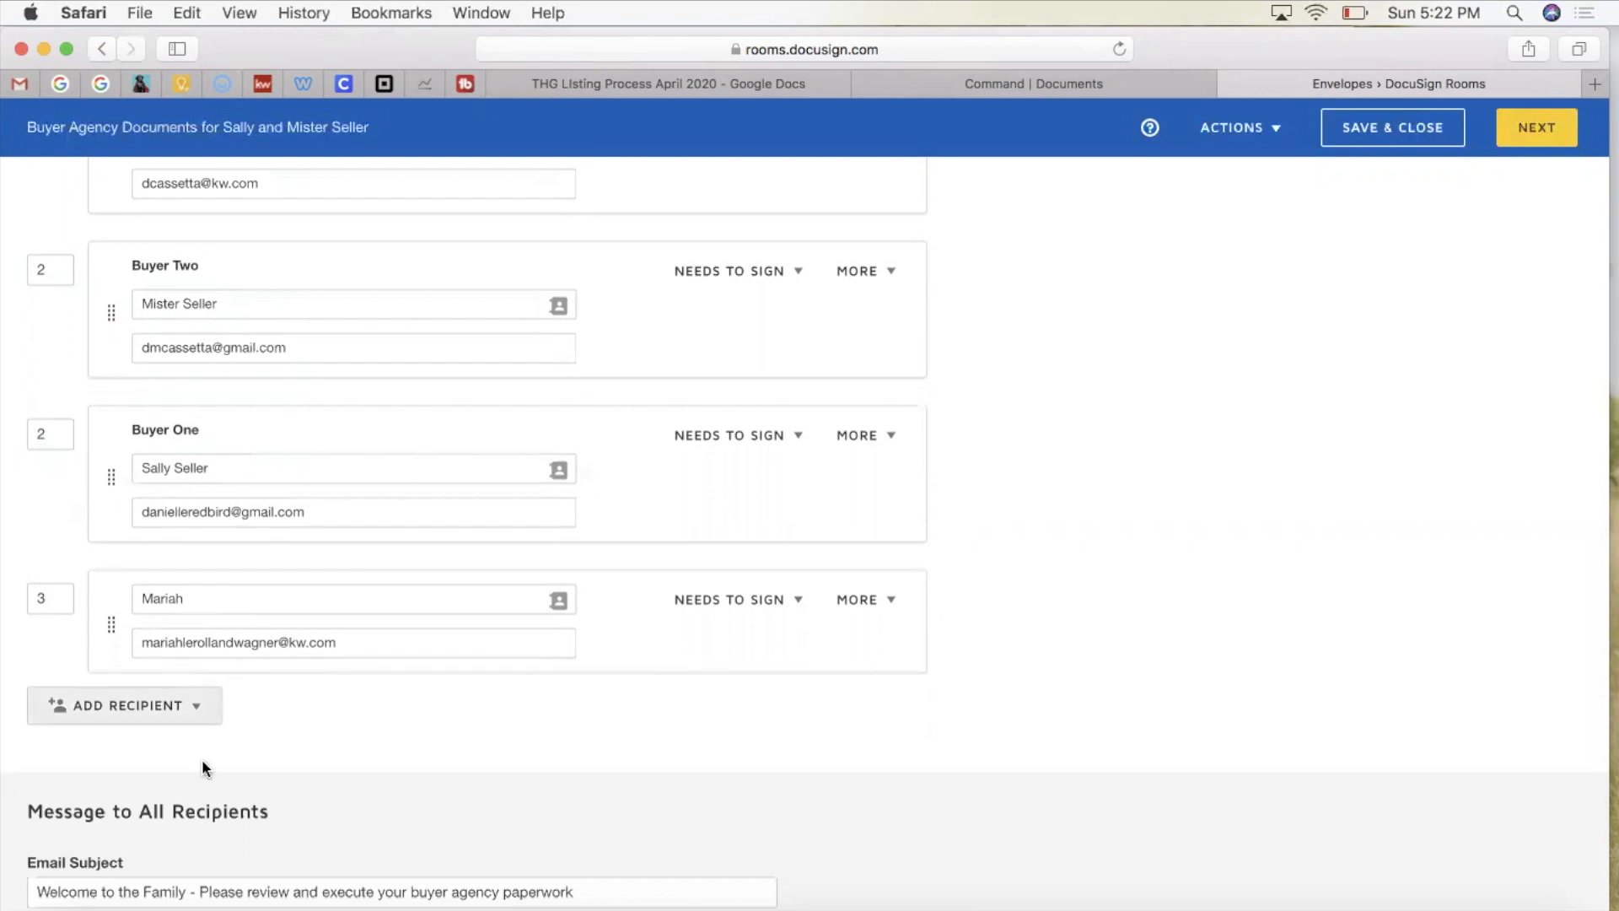
scroll(202, 768, up, 1)
scroll(825, 444, up, 15)
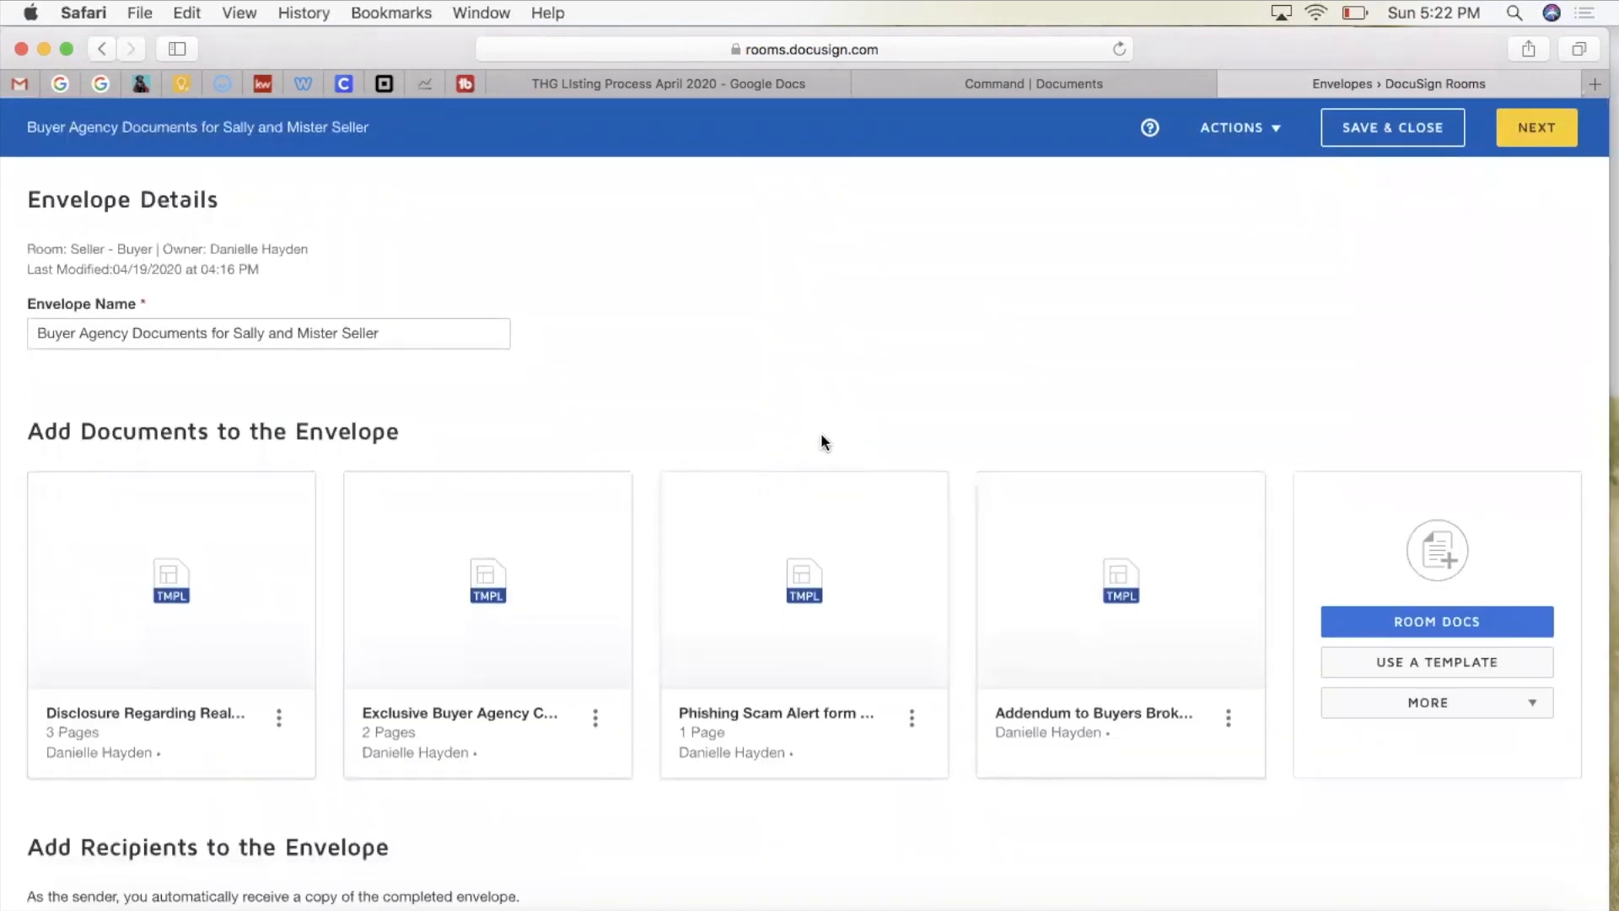
scroll(821, 442, down, 15)
Step: Make the new recipient receive a copy only, then advance the envelope to field placement
click(743, 420)
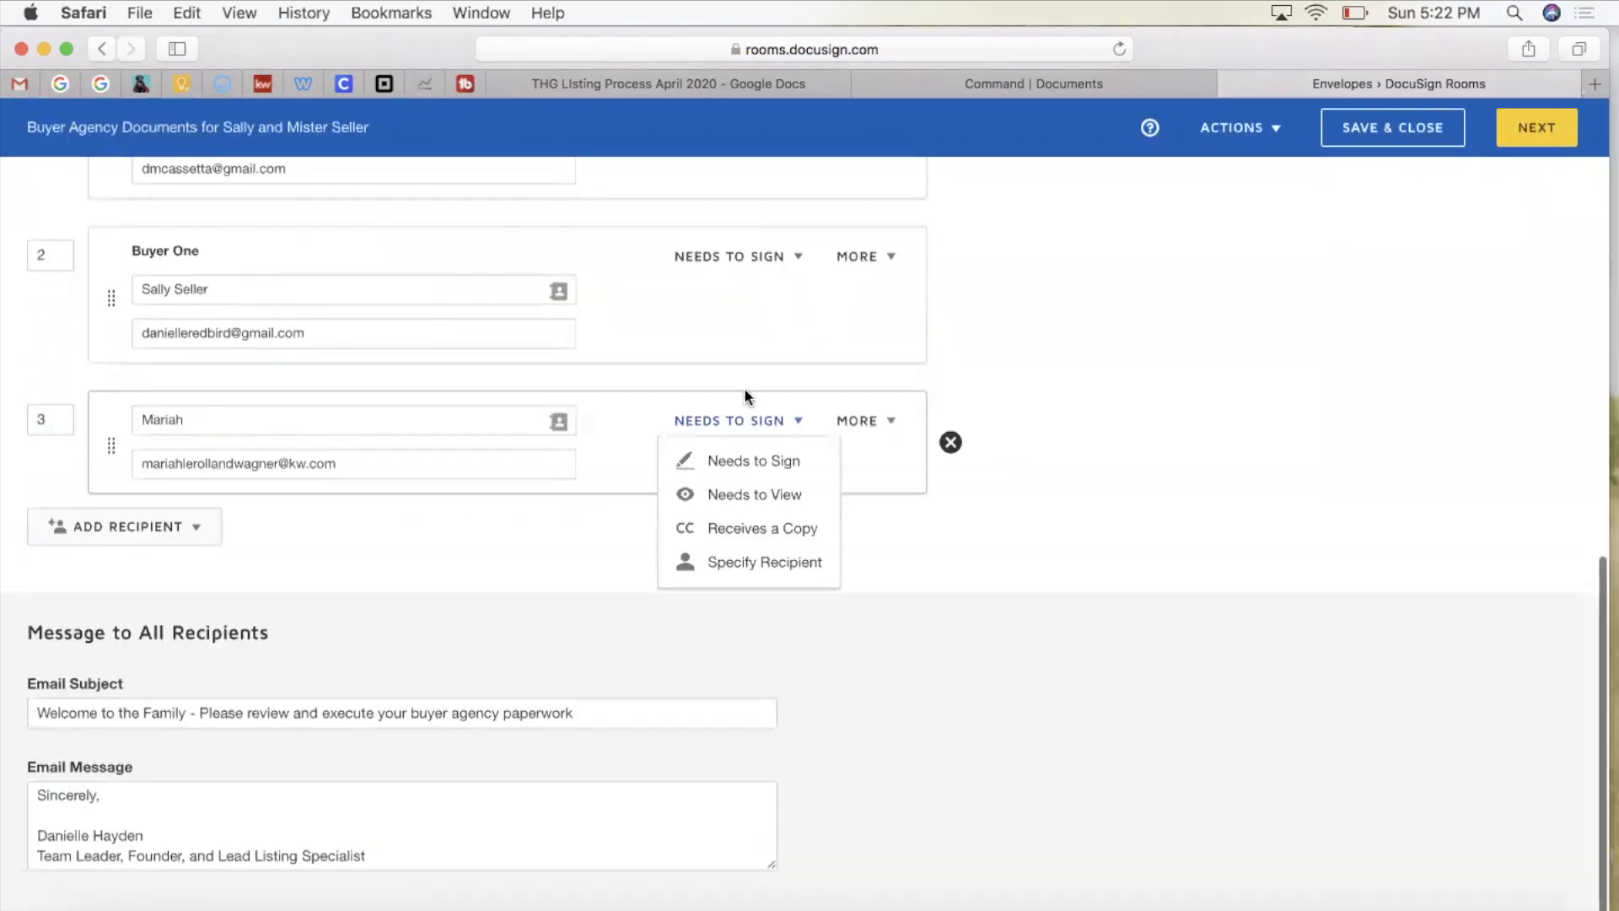
click(760, 529)
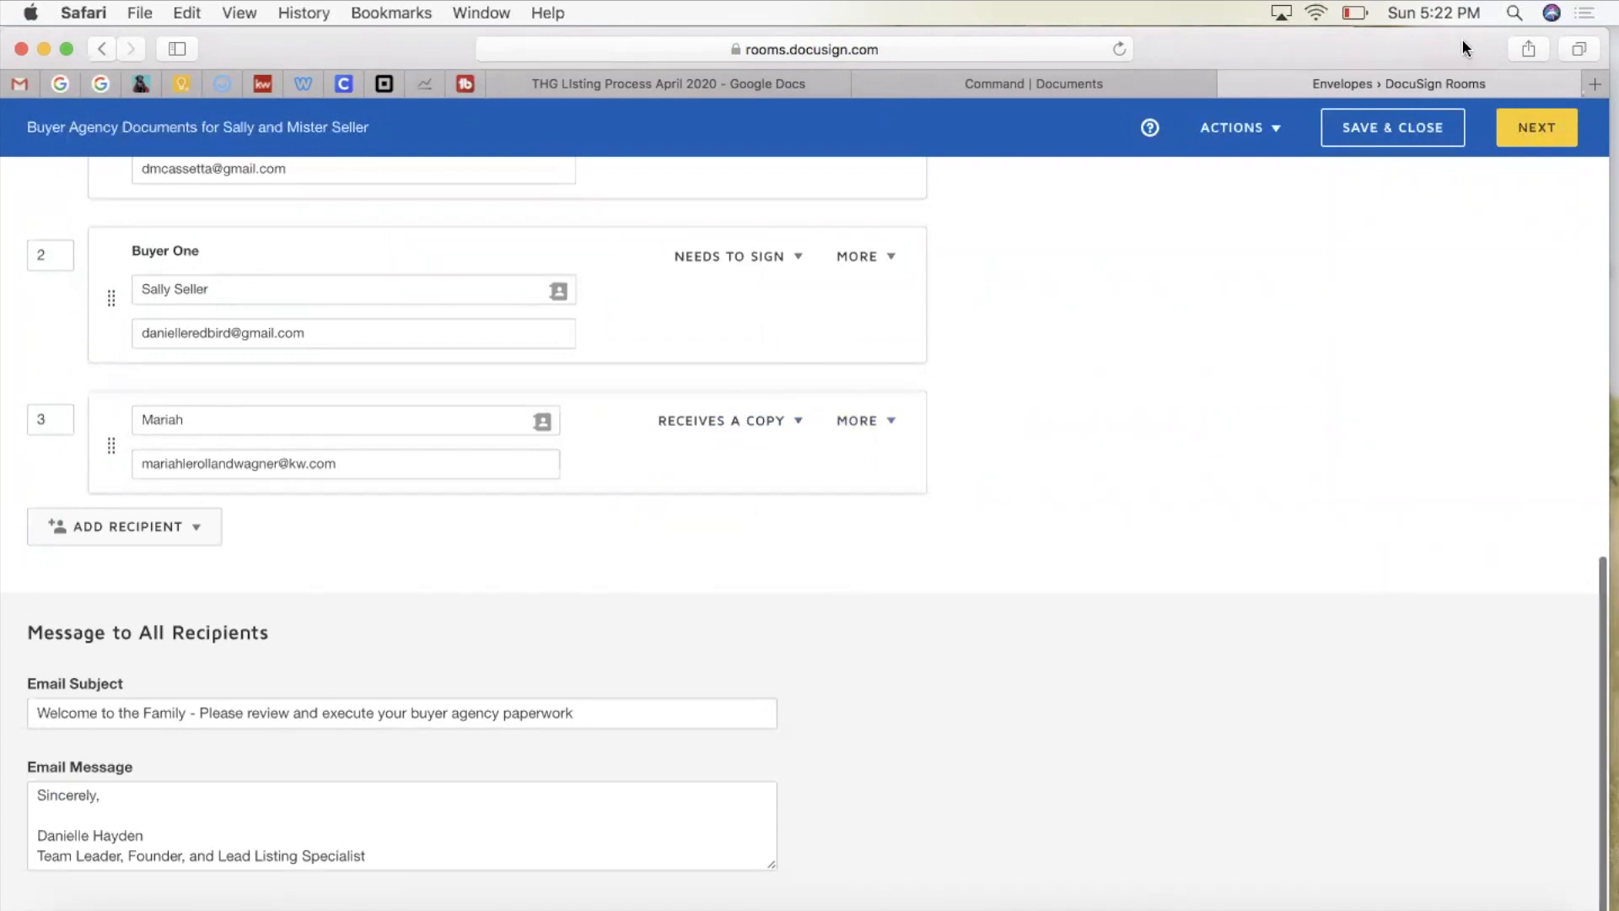
key(Home)
click(1543, 130)
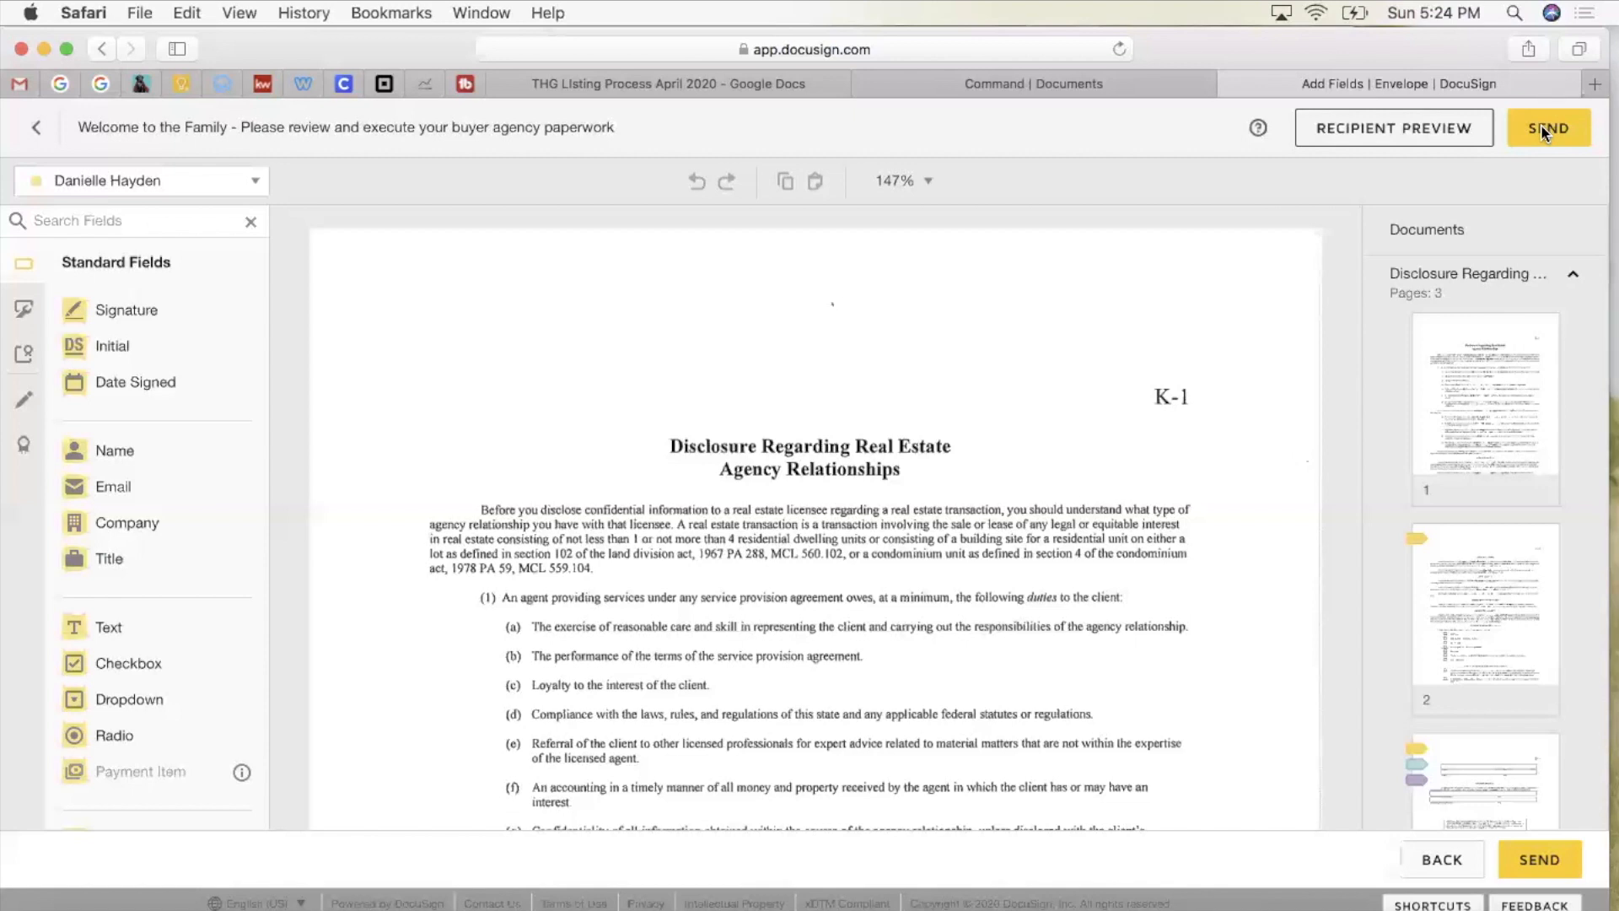
scroll(1135, 527, down, 10)
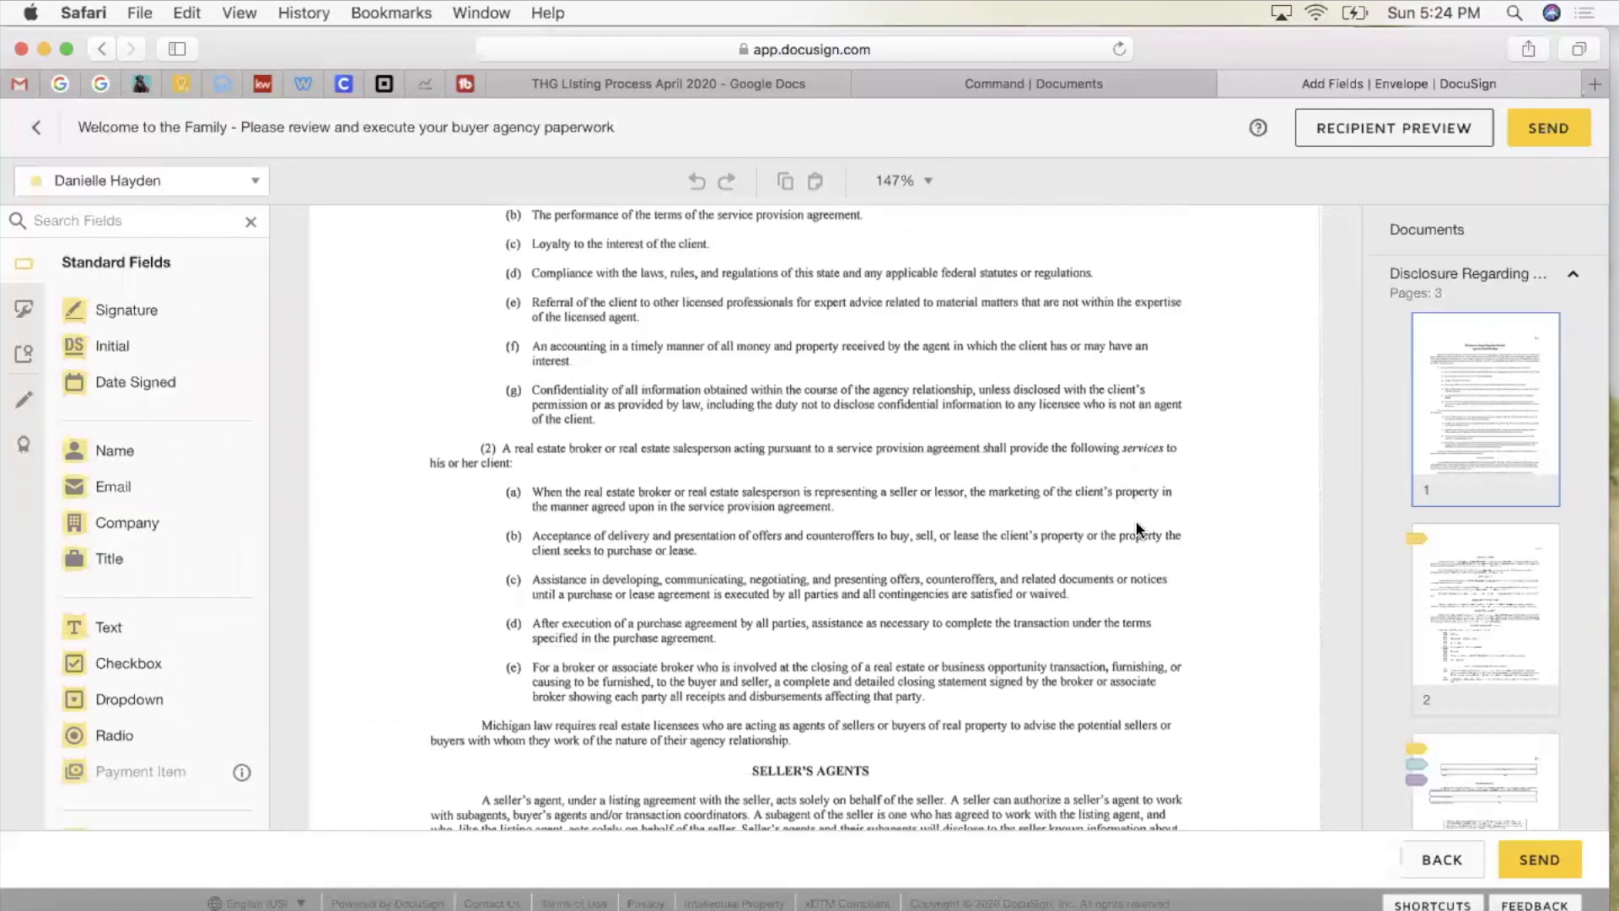
scroll(1137, 529, down, 14)
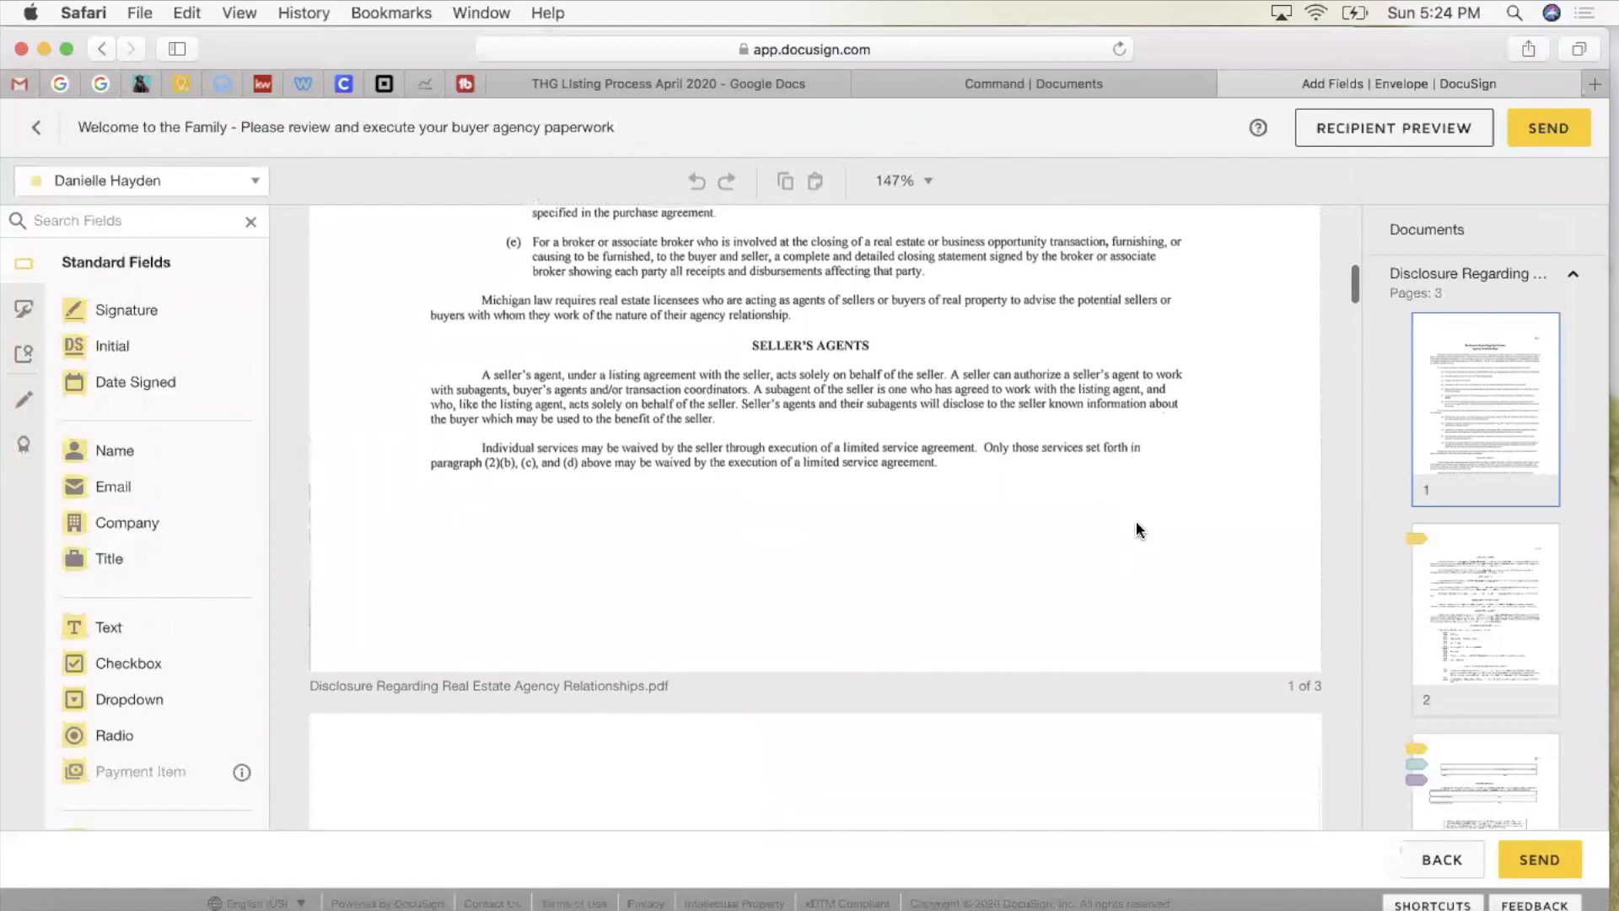
scroll(1137, 521, down, 18)
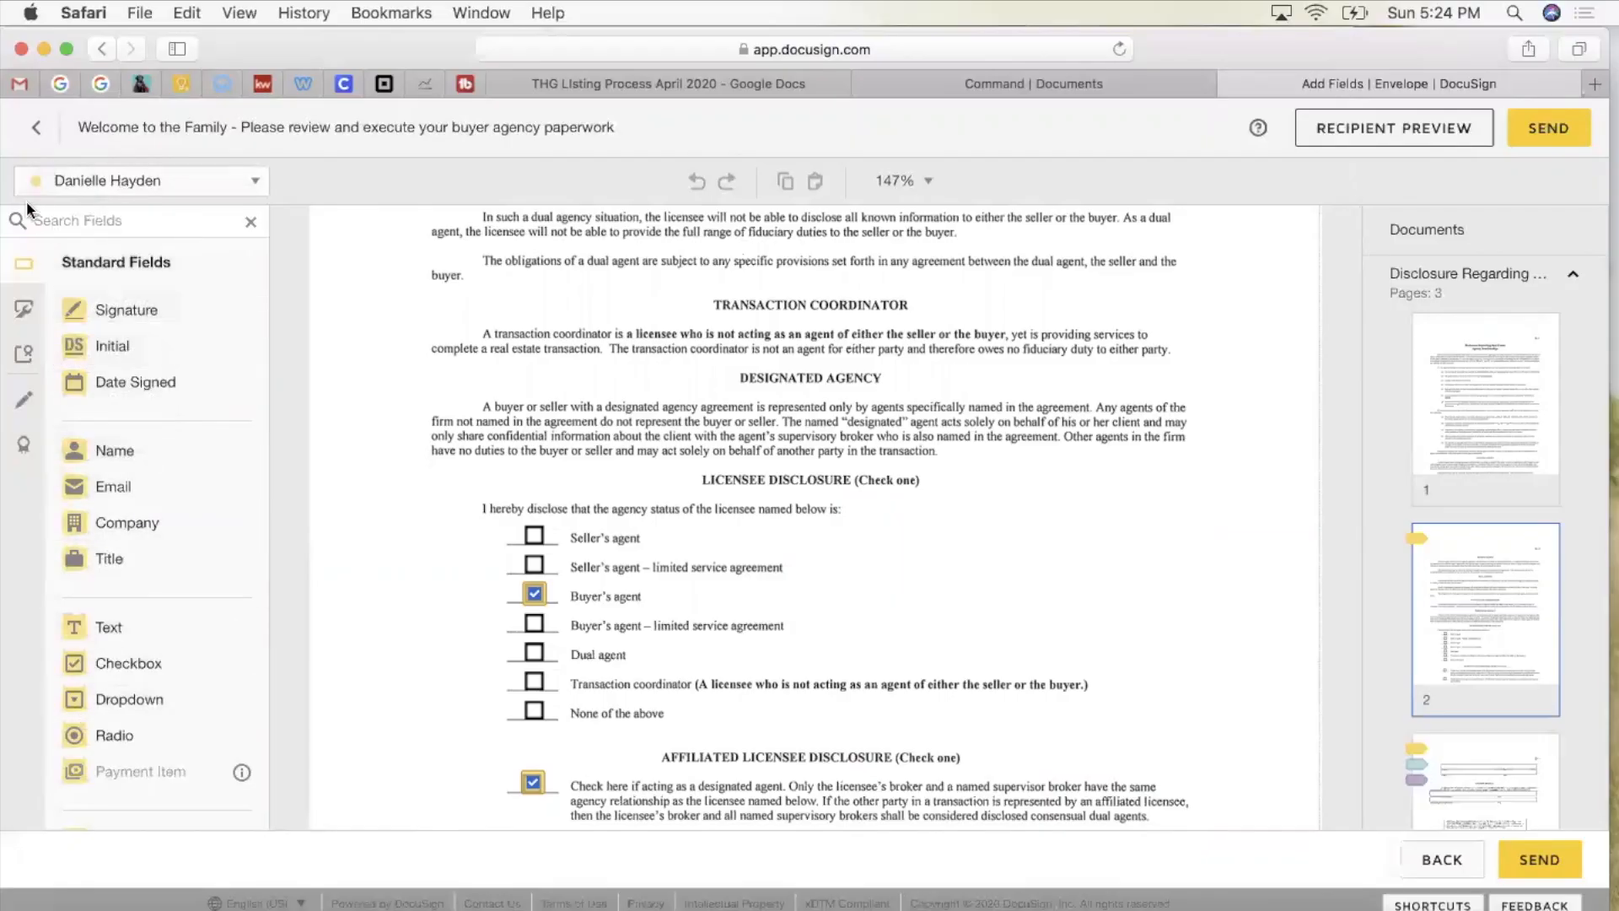
click(97, 181)
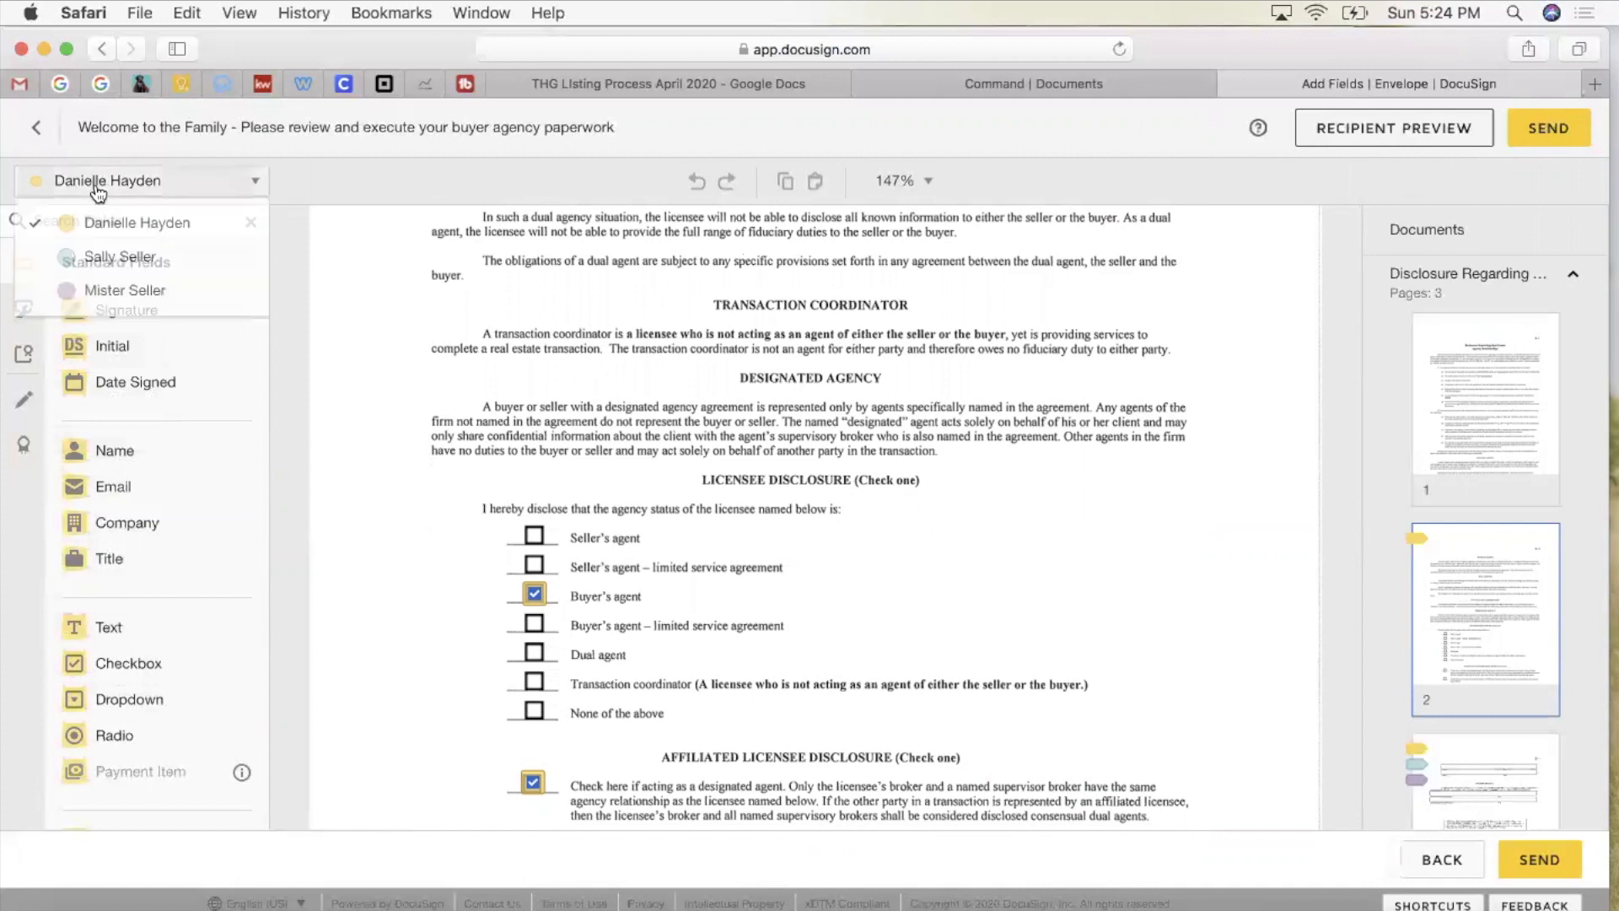
click(108, 258)
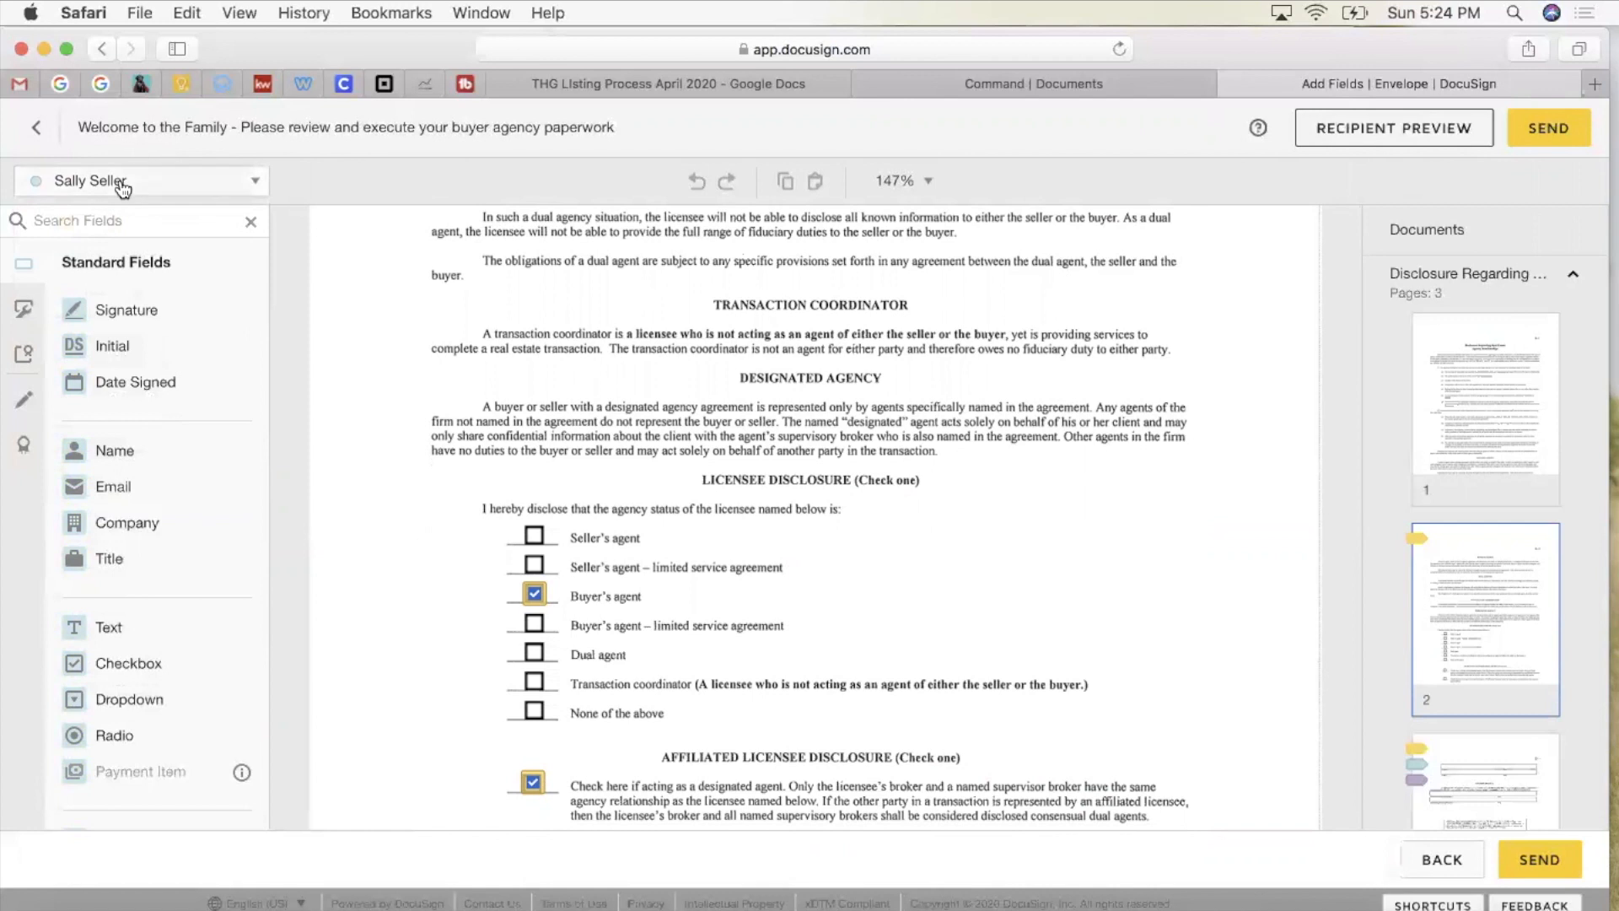
click(118, 180)
click(112, 287)
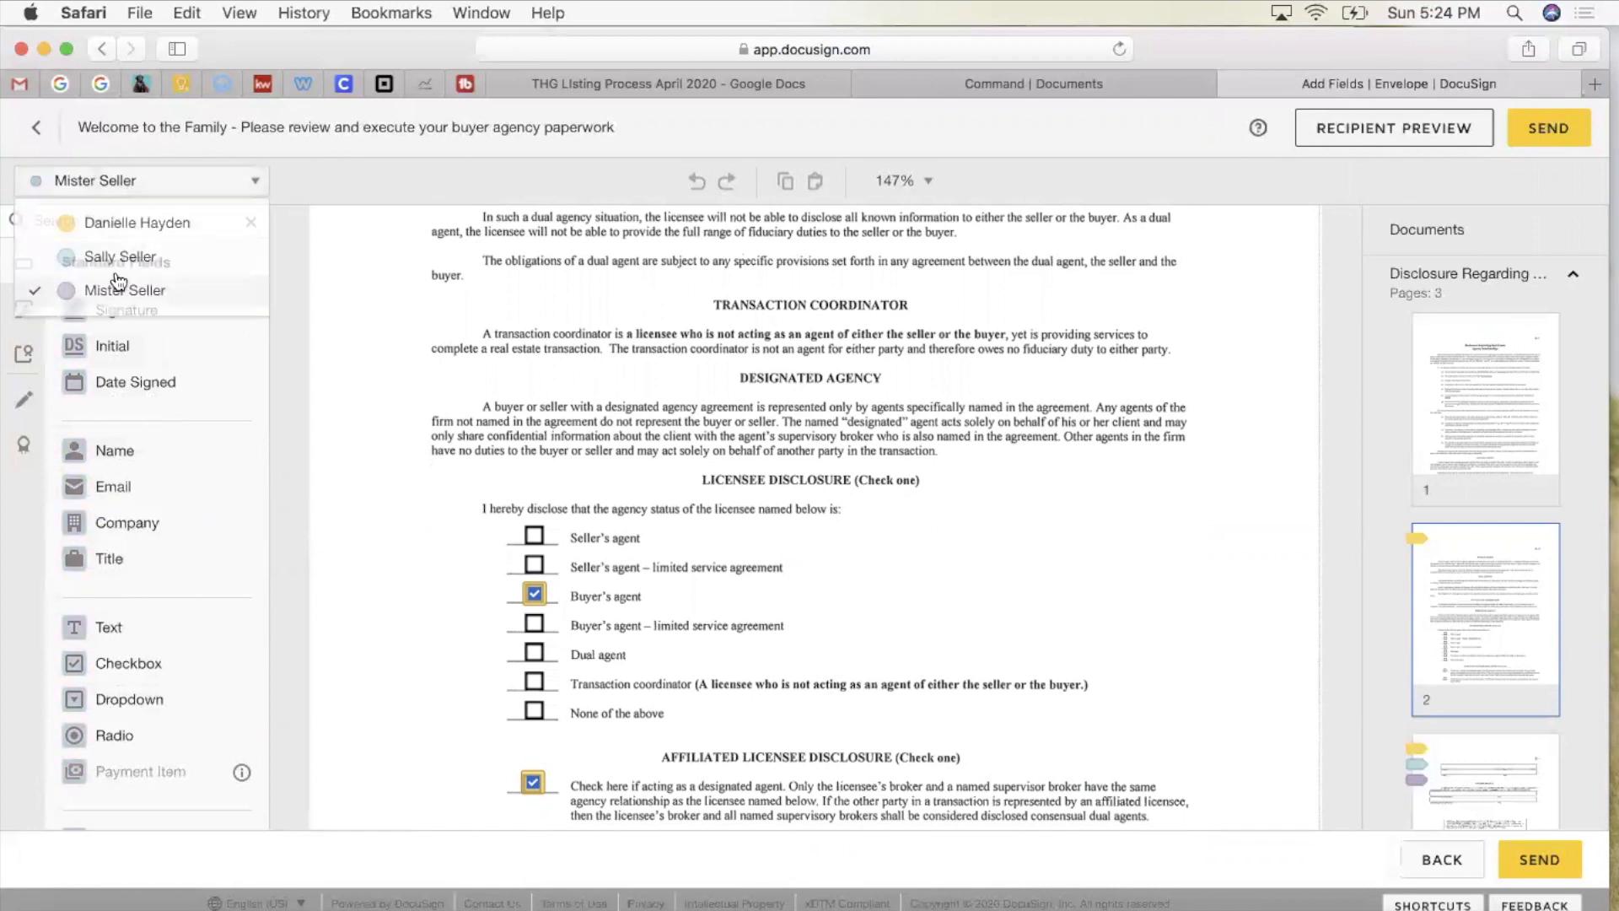
click(112, 181)
click(114, 223)
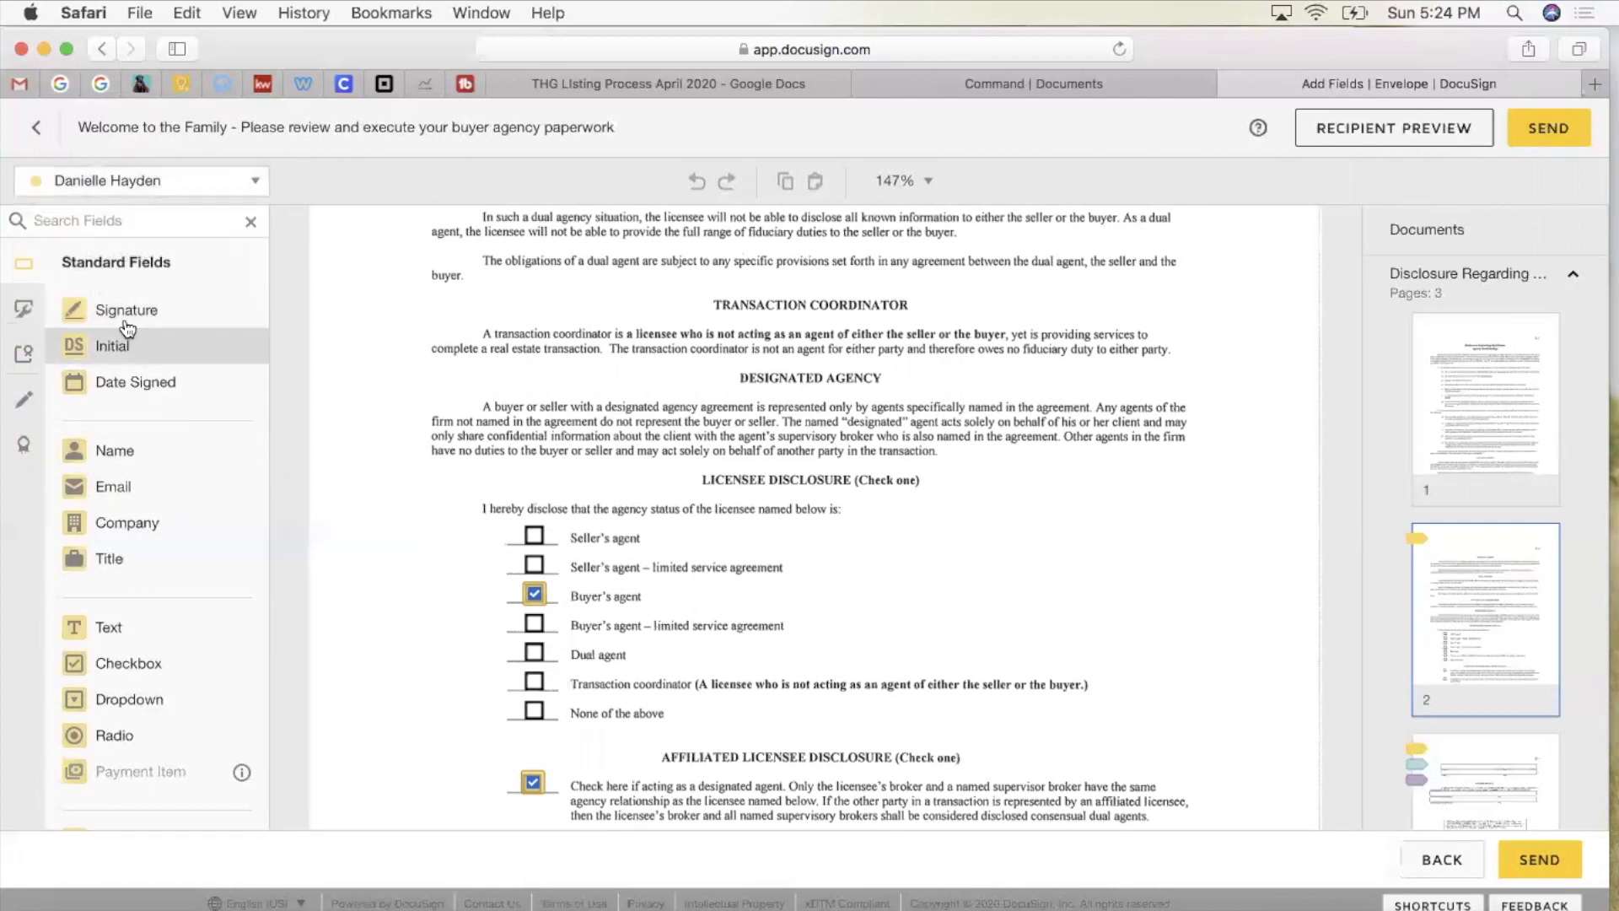
mouse_move(127, 311)
mouse_down()
mouse_move(464, 271)
mouse_move(555, 281)
mouse_up()
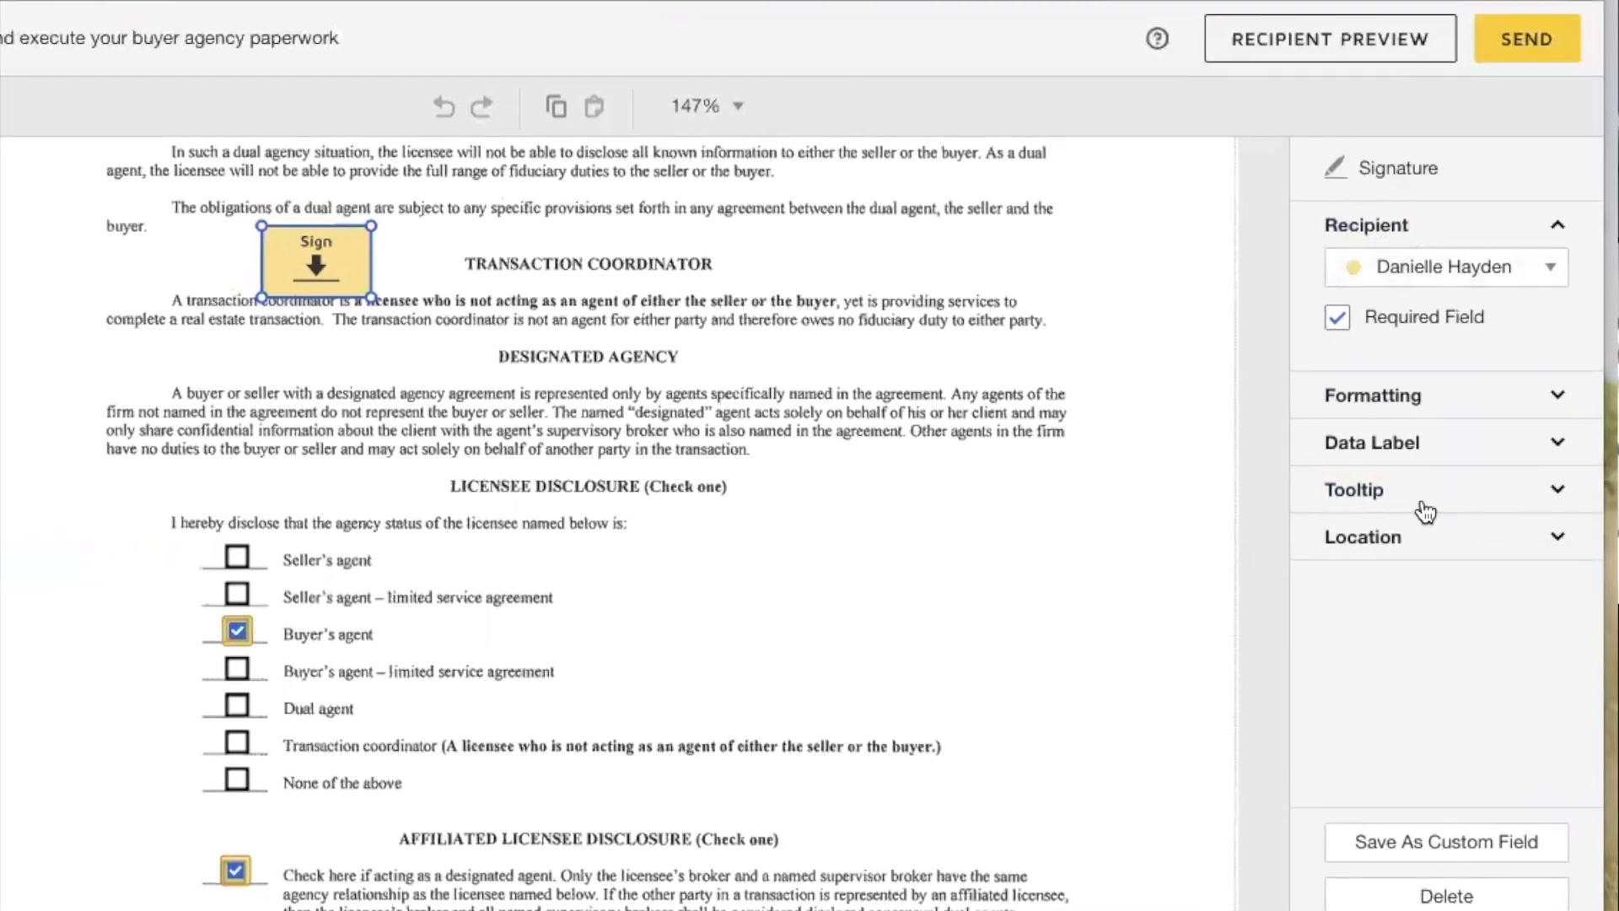
click(1409, 279)
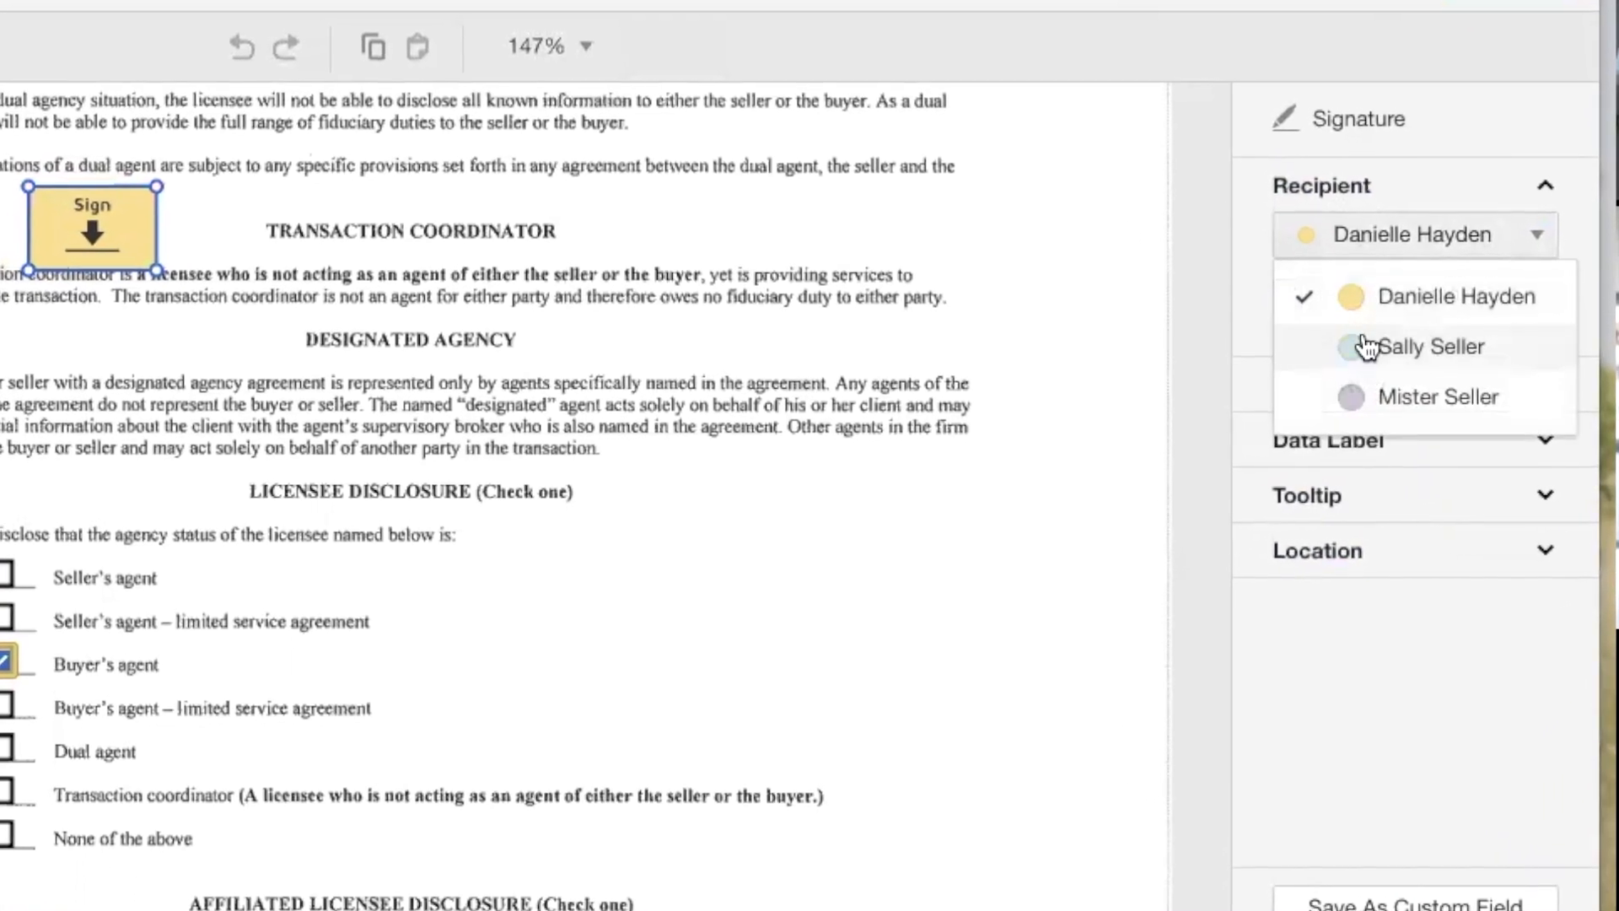
click(1400, 348)
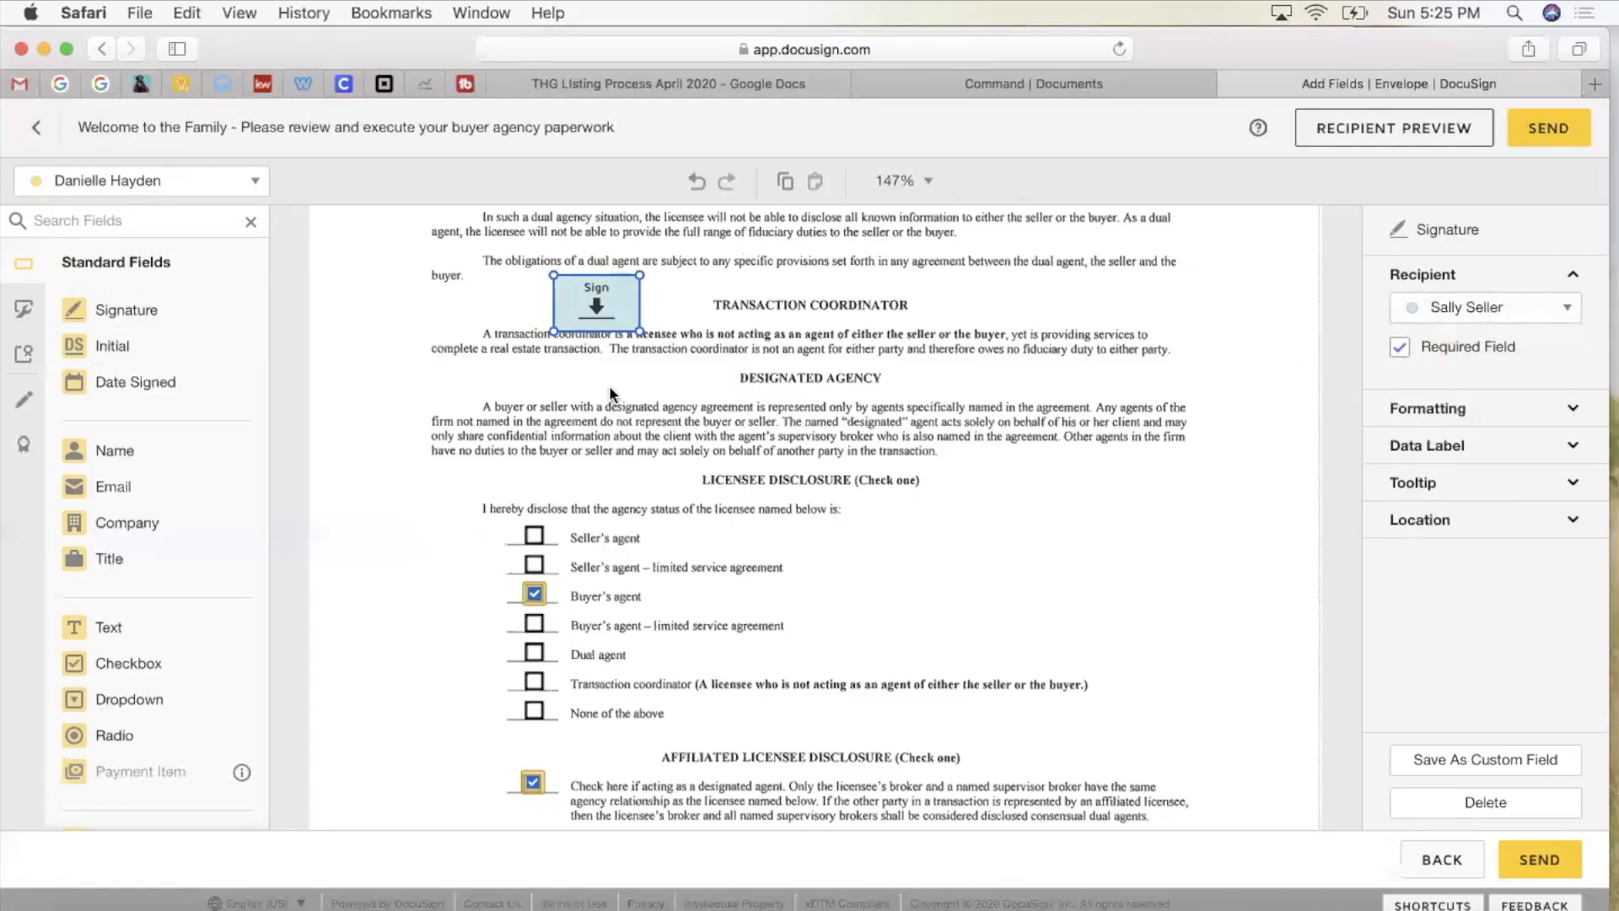
click(1485, 802)
scroll(629, 413, down, 3)
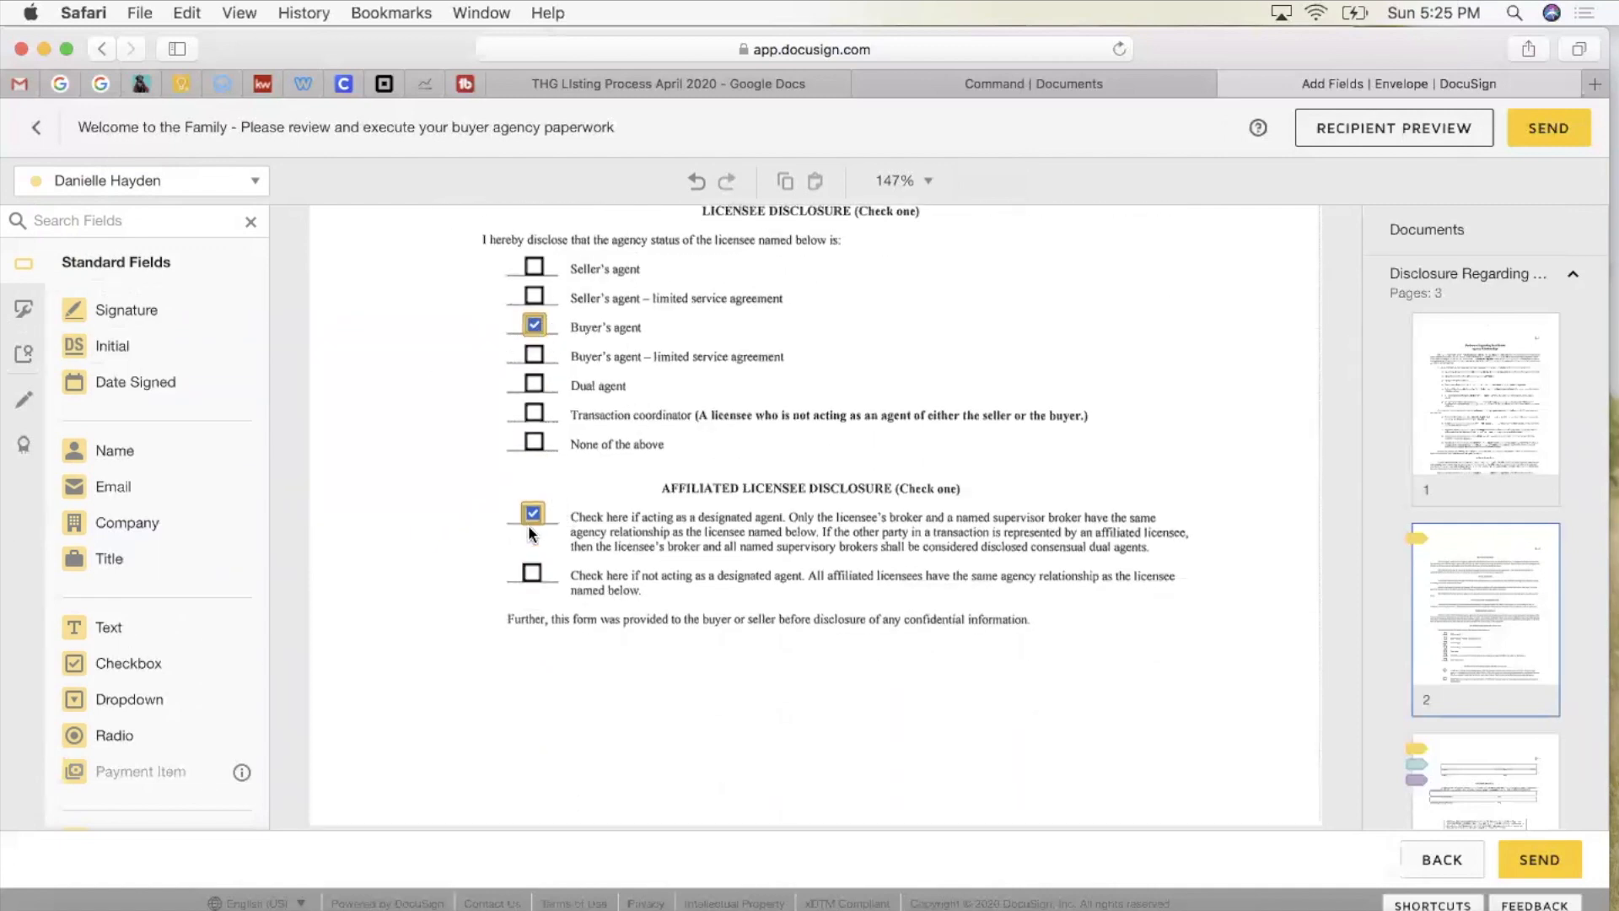
Step: Set the Buyer's agent checkbox to Initially Checked
scroll(663, 544, down, 1)
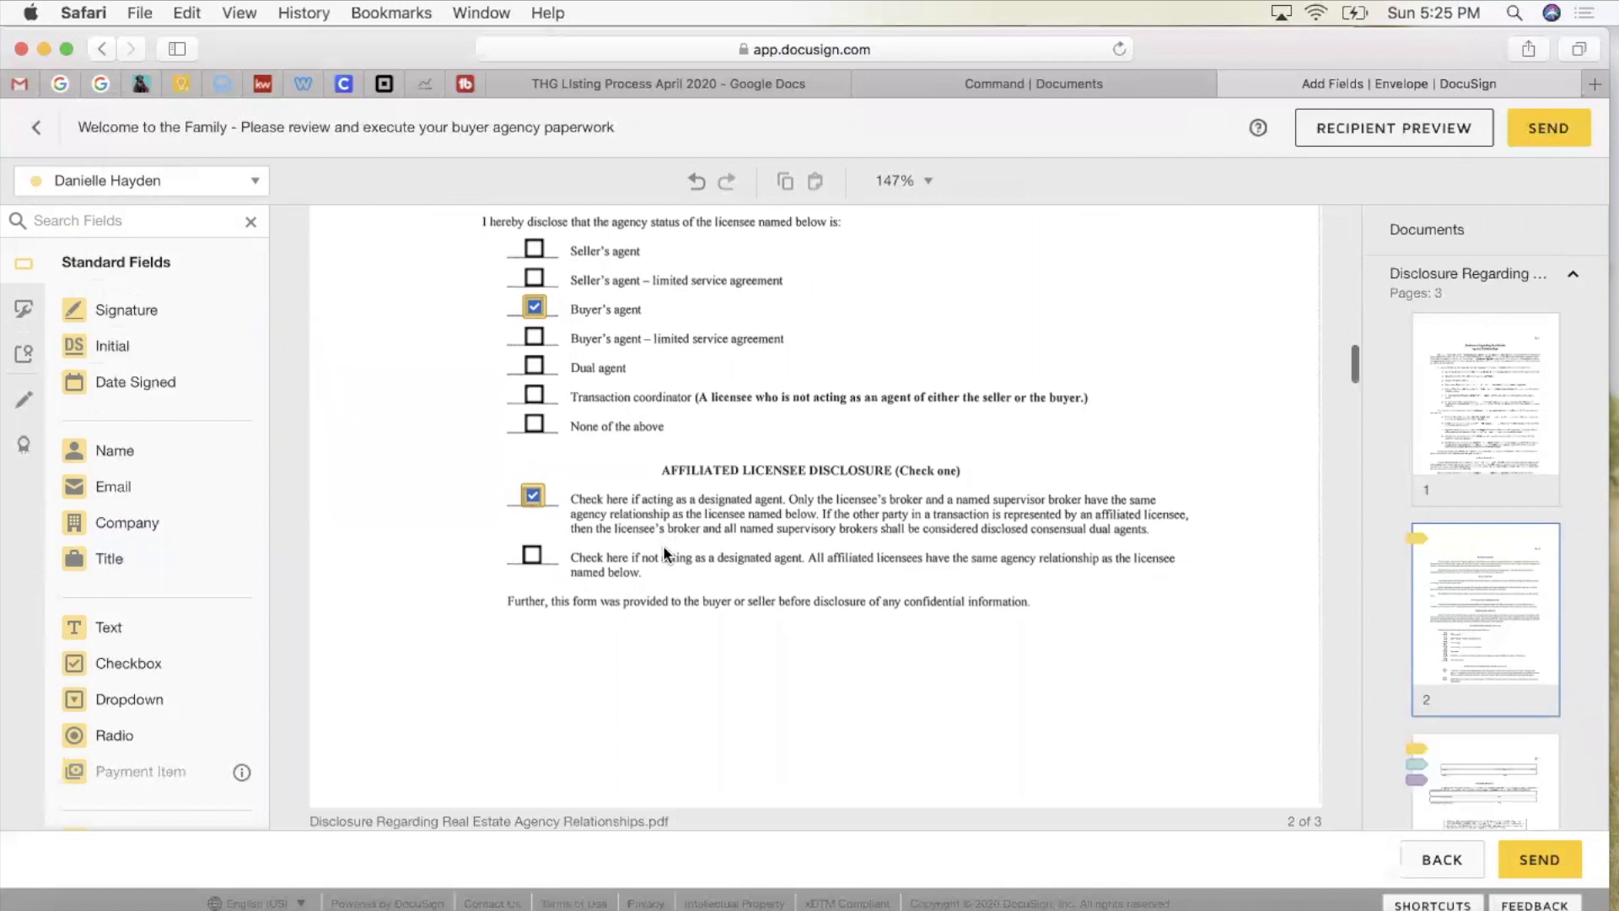
click(534, 307)
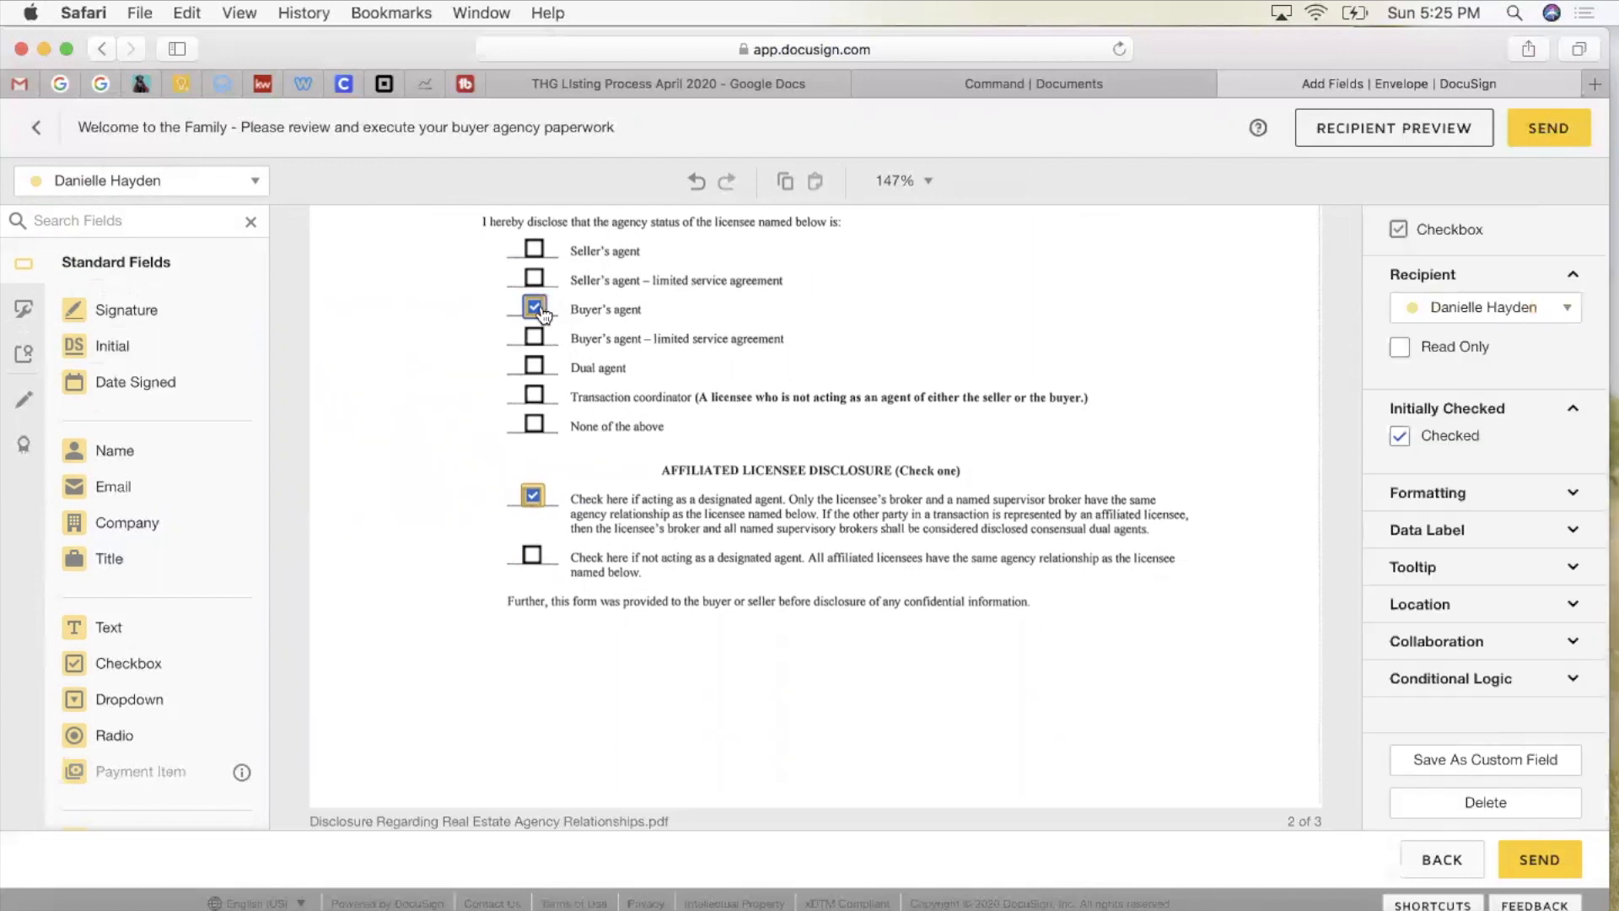
click(1399, 435)
Step: Review both buyers' acknowledgment Sign fields and scroll on to the Exclusive Buyer Agency Contract
scroll(882, 483, down, 10)
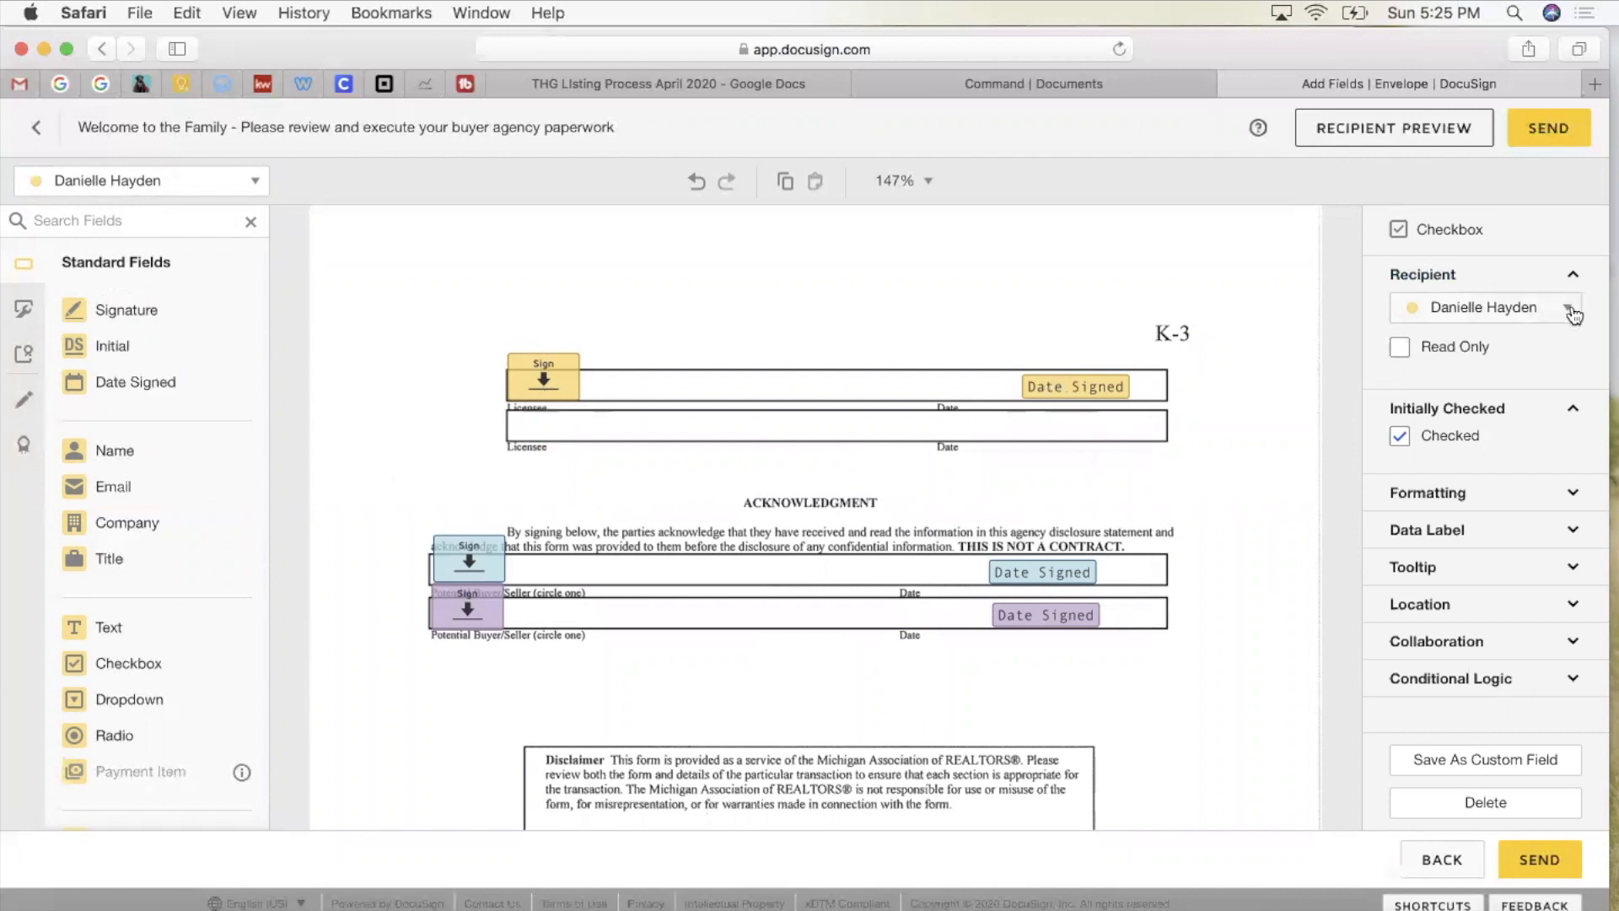
scroll(1064, 401, down, 2)
scroll(1064, 402, down, 1)
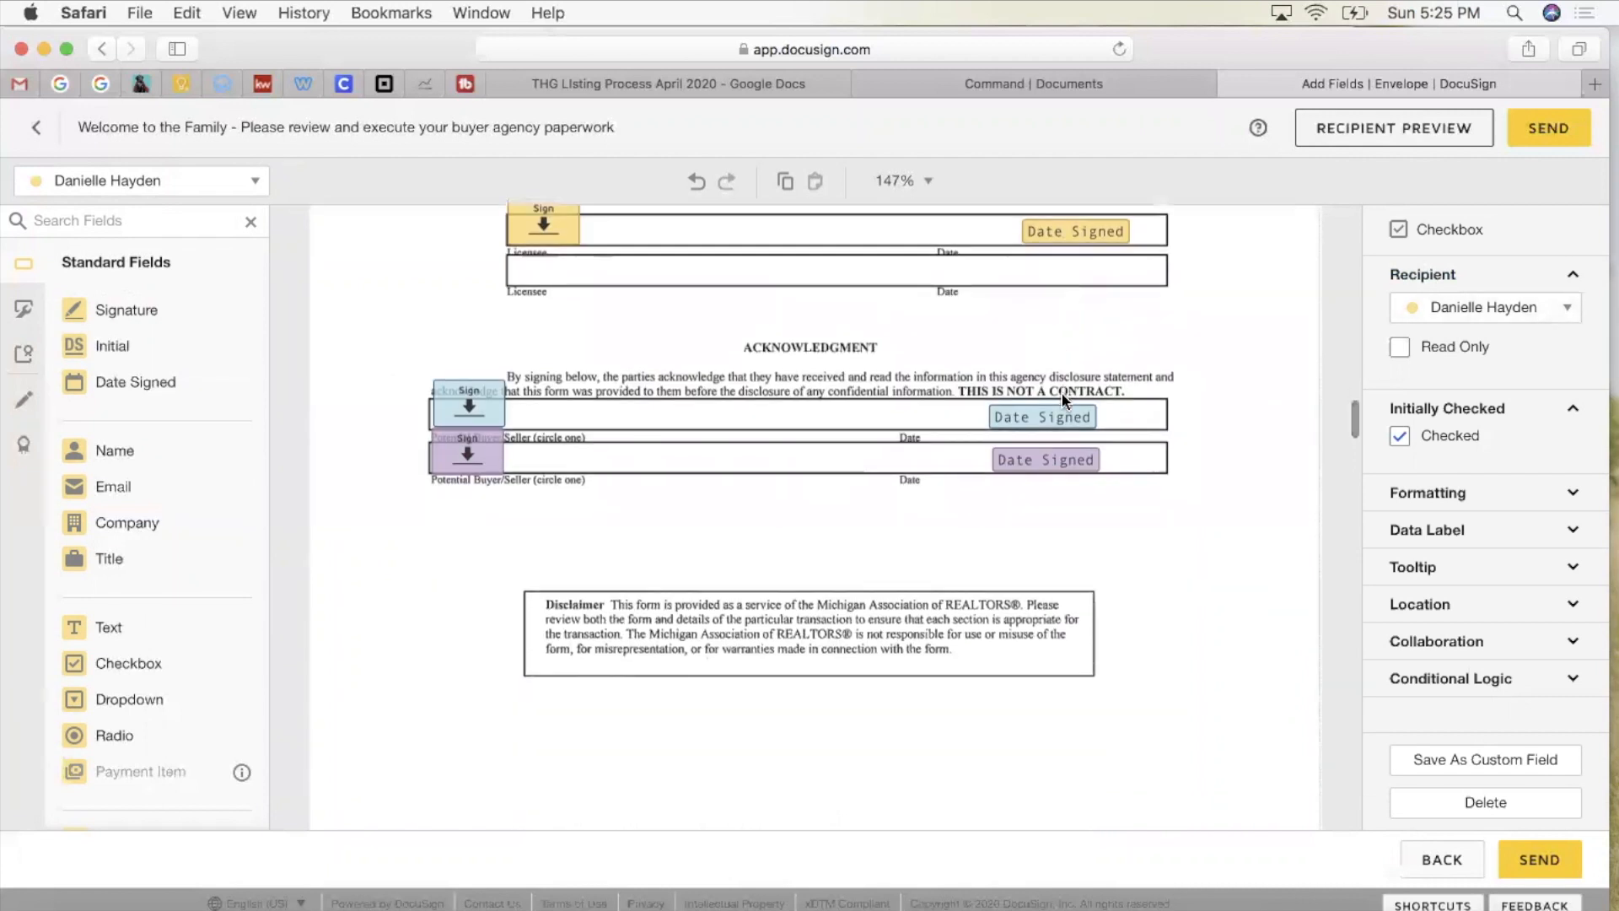
click(479, 408)
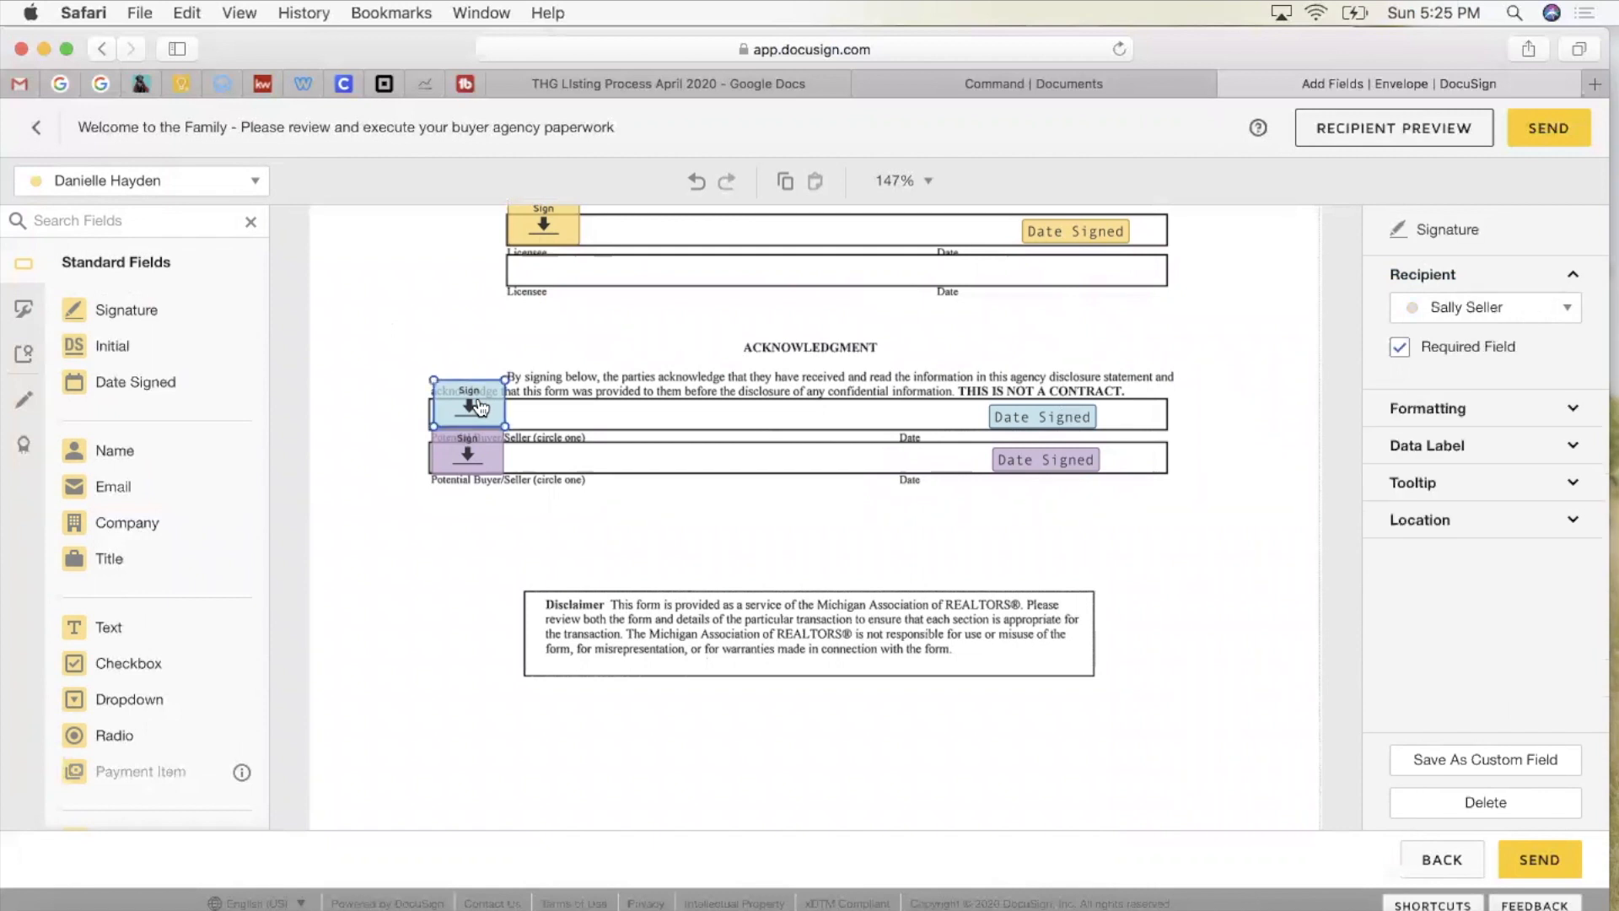
click(477, 460)
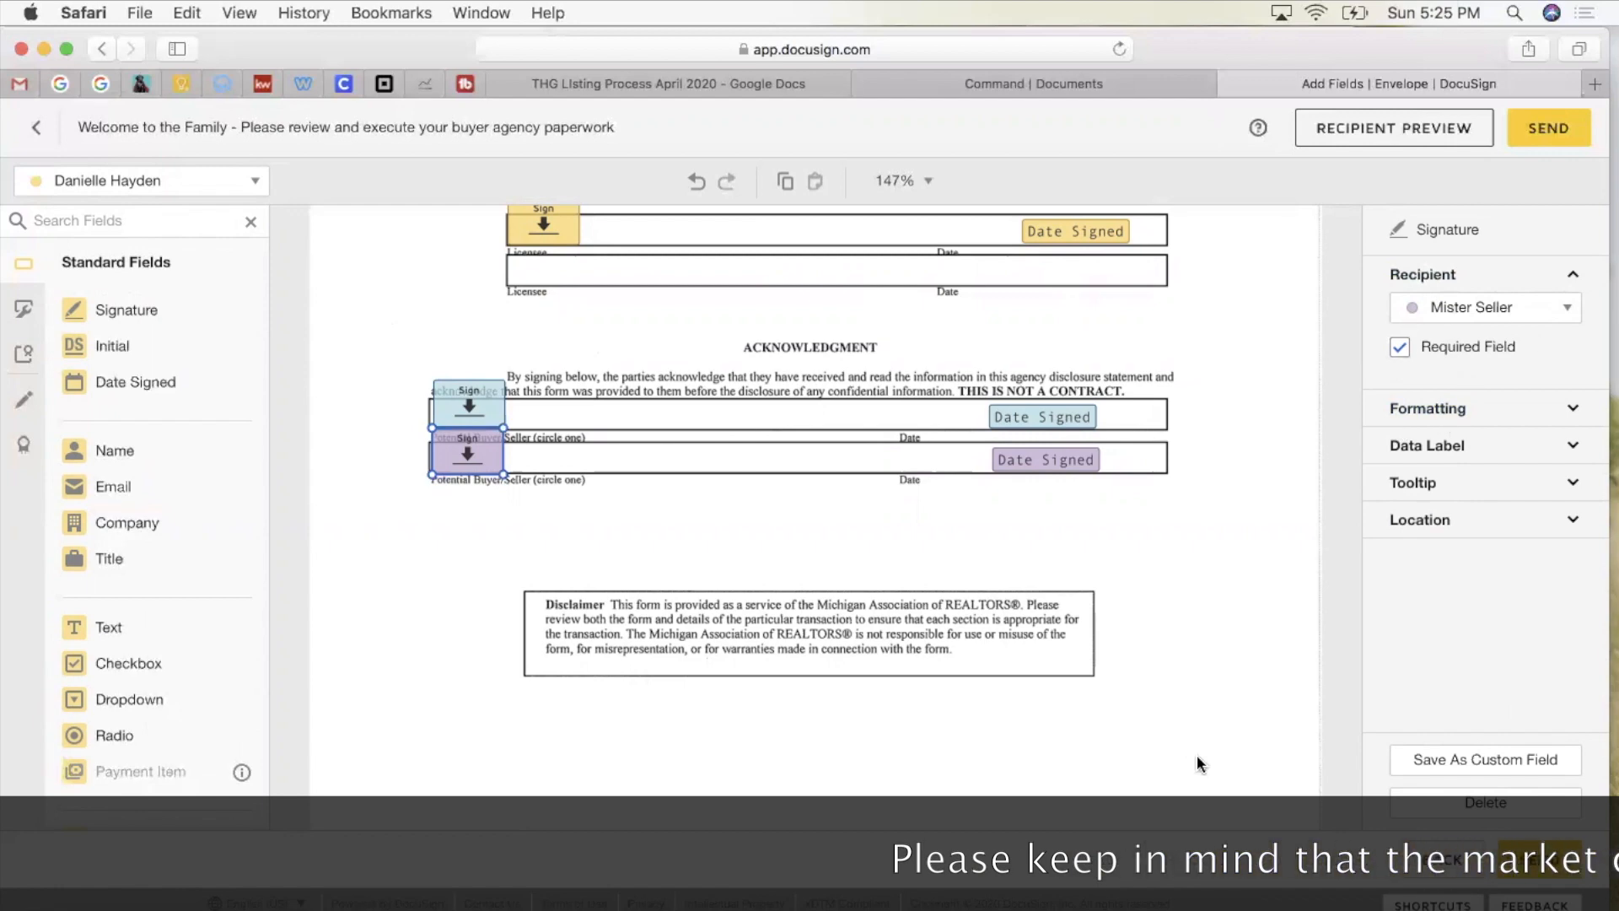
scroll(1189, 738, down, 10)
scroll(1187, 745, down, 5)
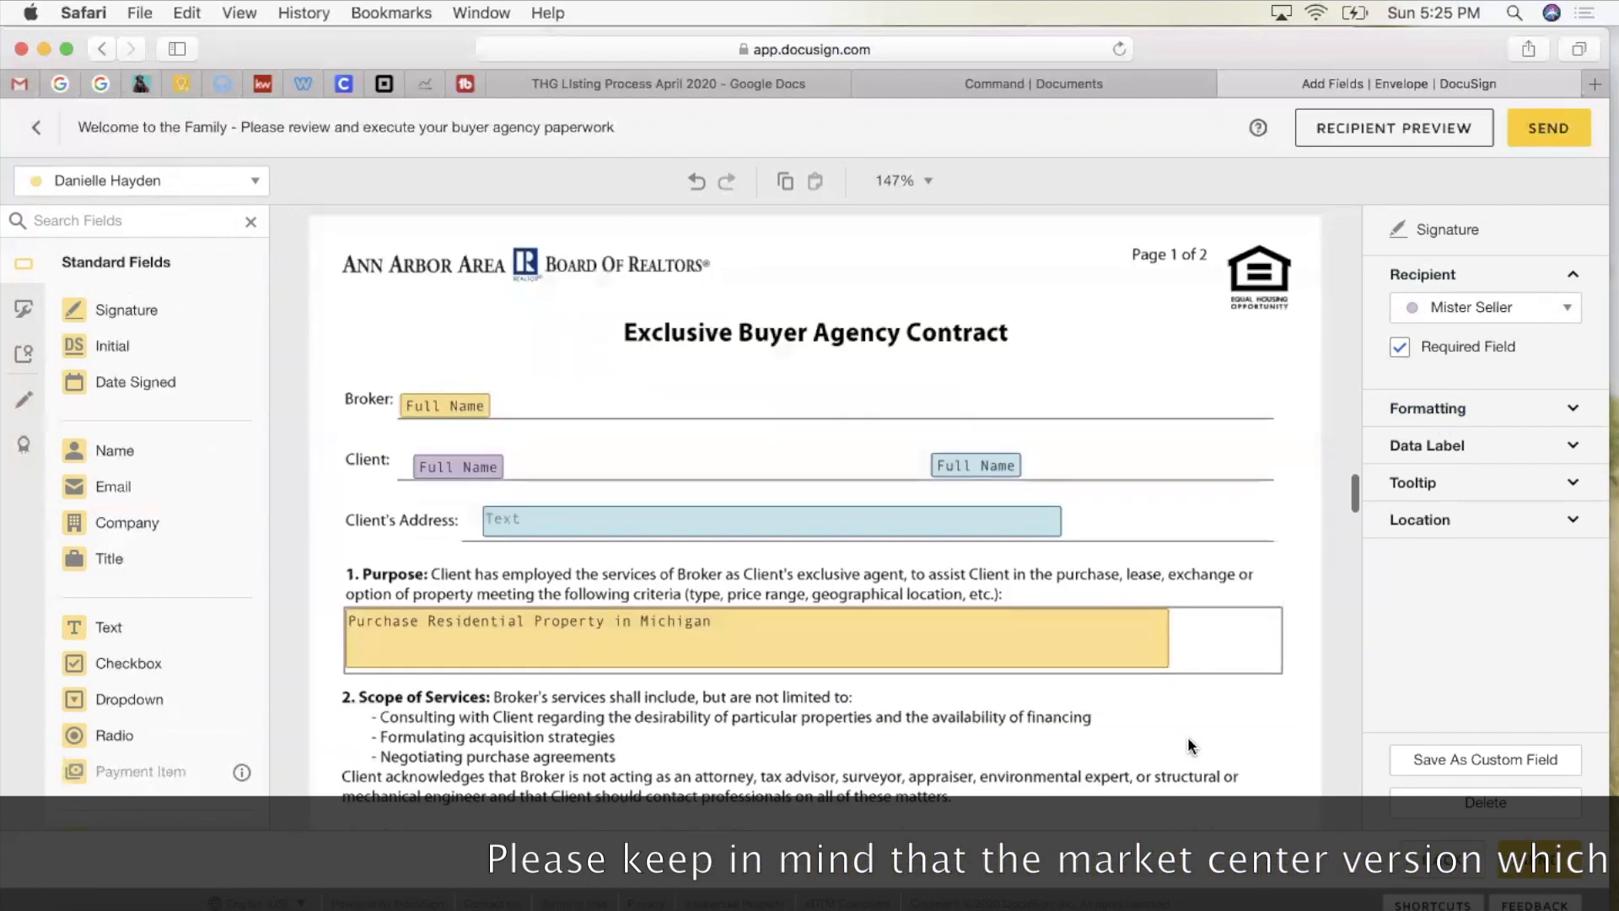
Step: Delete the Broker Full Name field from the contract
scroll(1188, 745, up, 1)
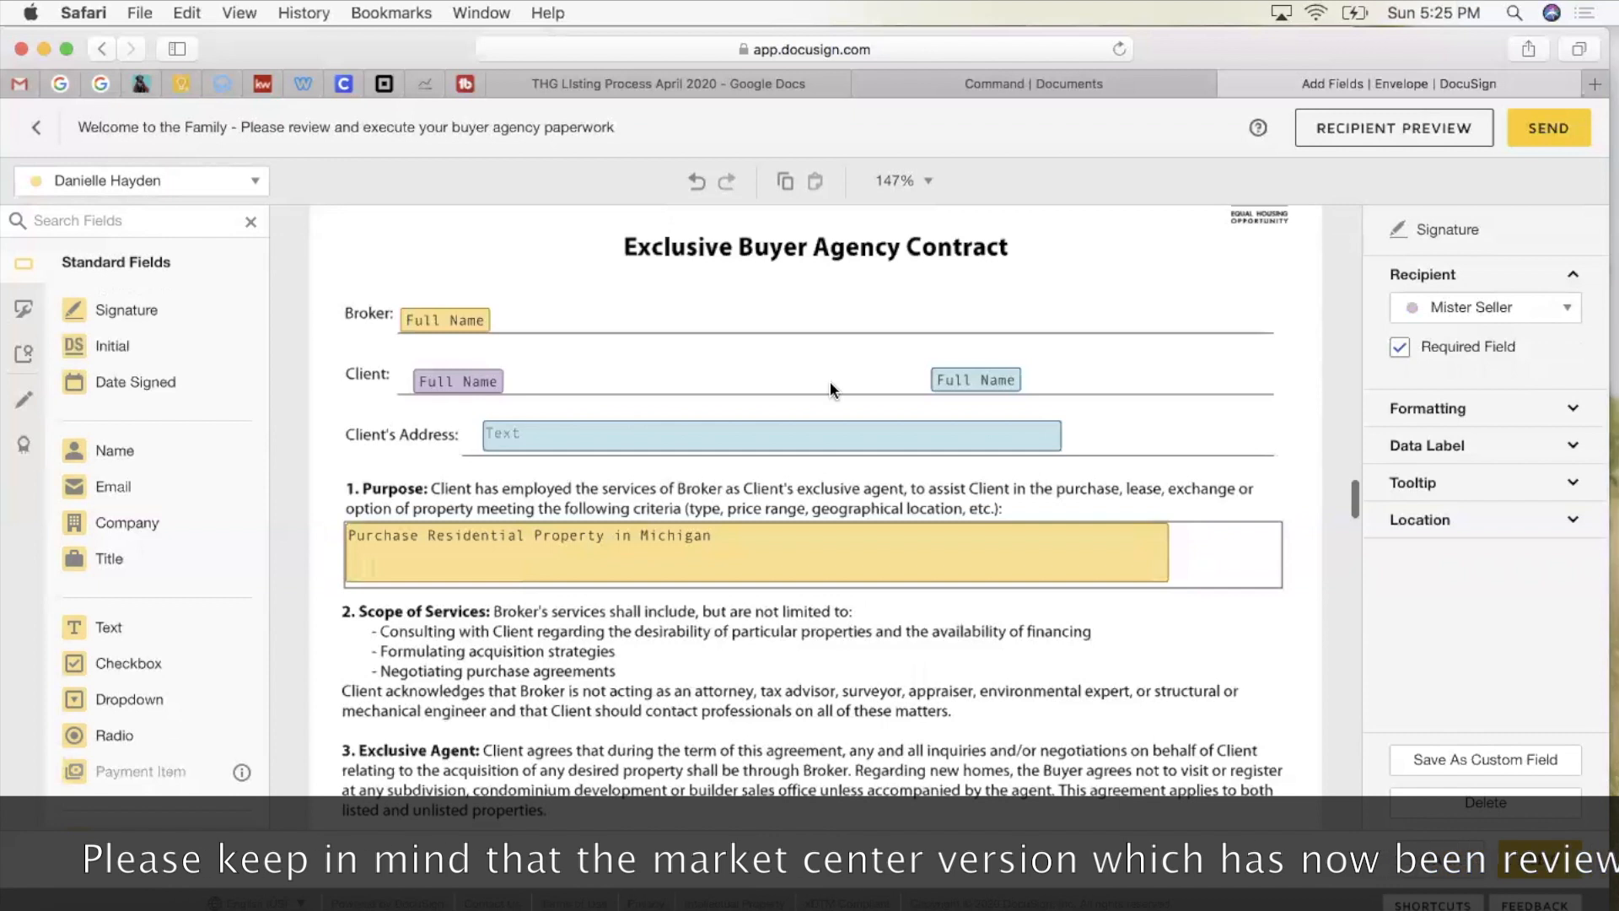
click(460, 321)
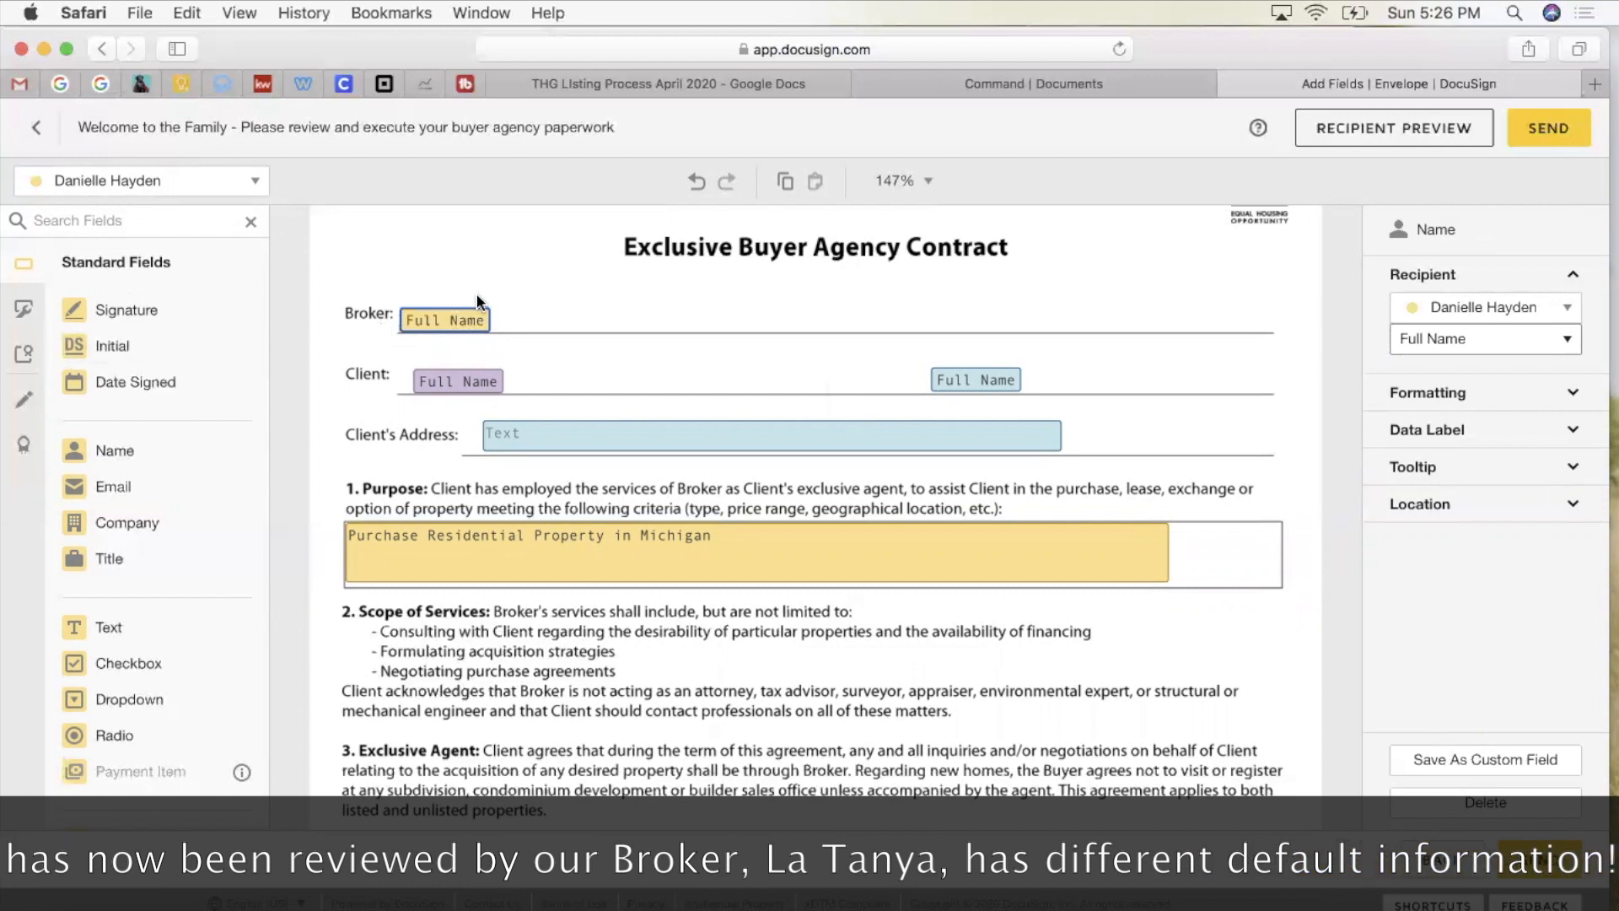
key(BackSpace)
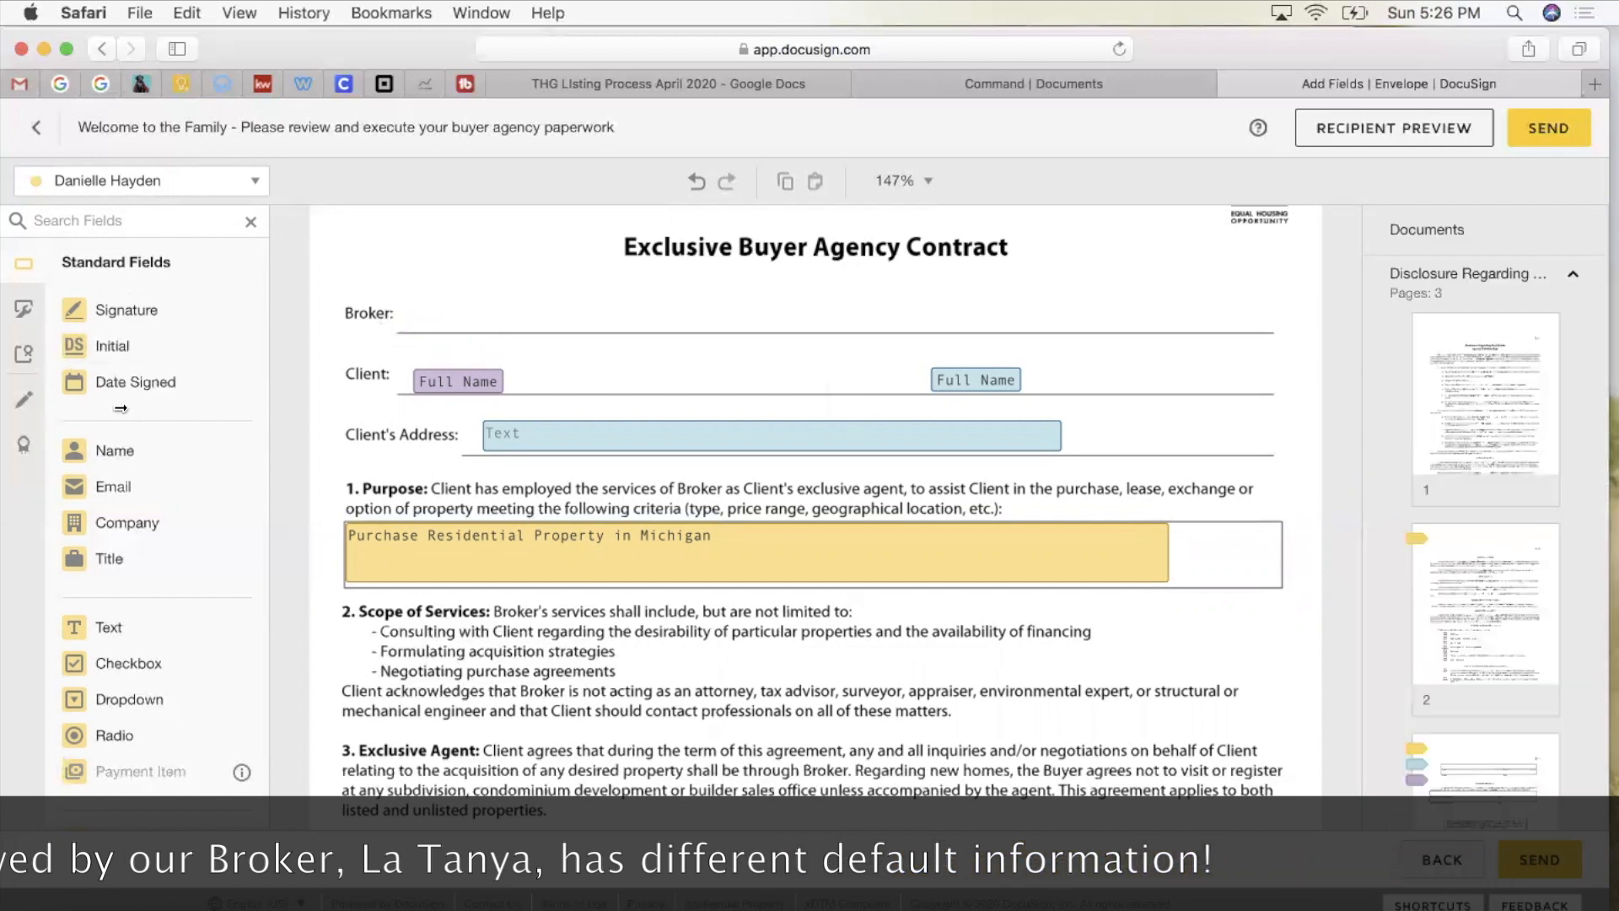
Step: Place a widened Text field on the Broker line reading the broker's name and 'Keller Williams Ann Arbor'
click(98, 626)
click(397, 305)
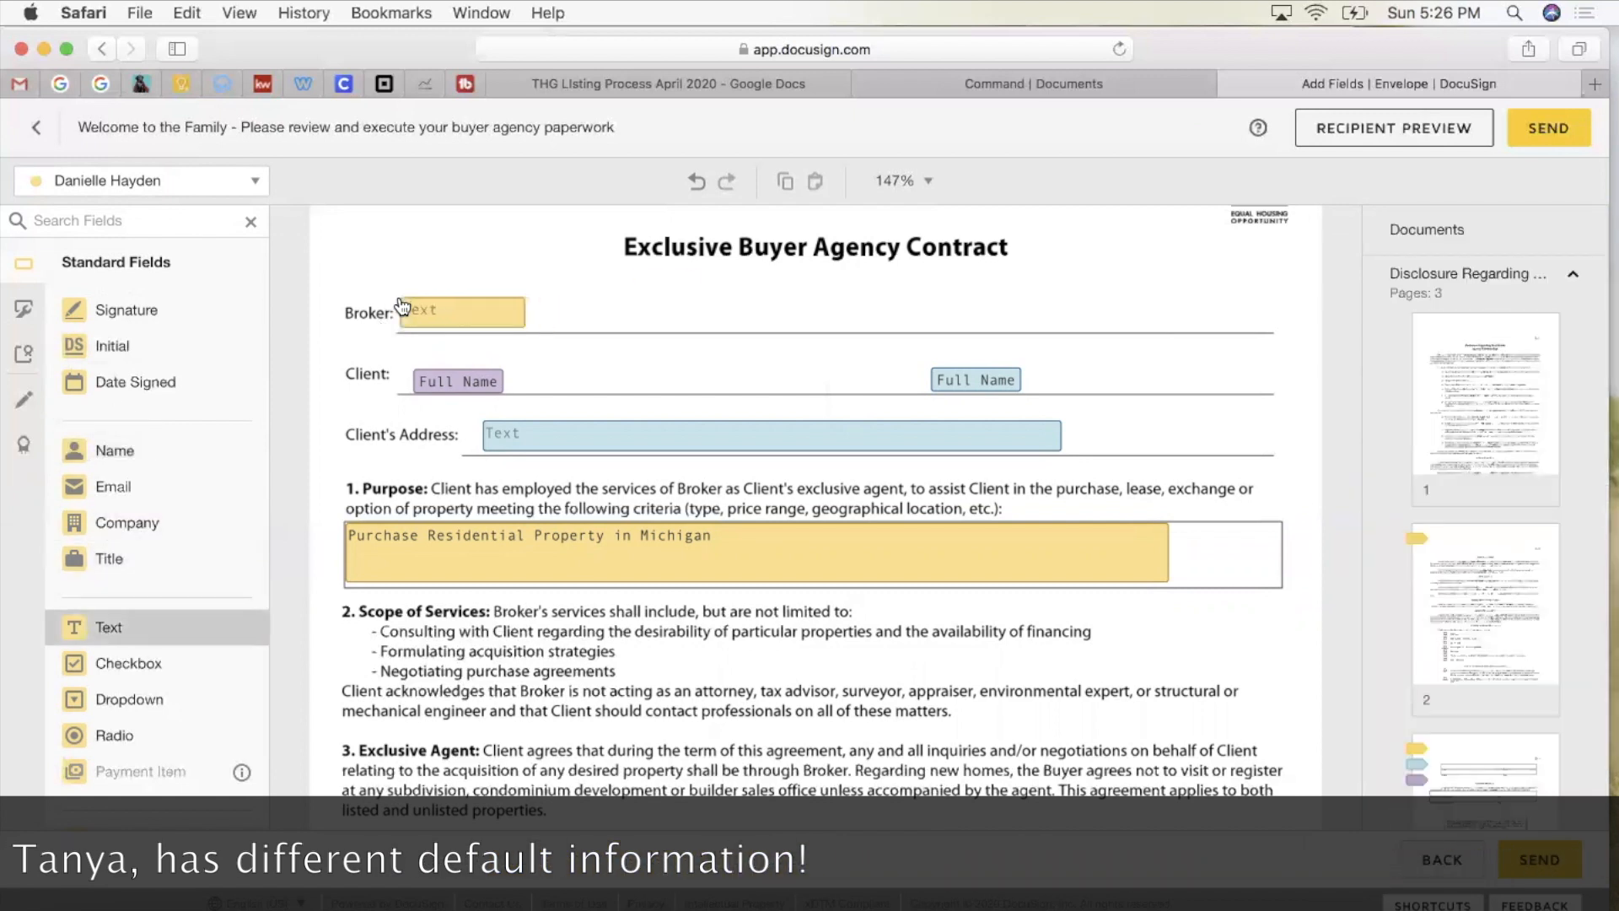
drag(565, 325, 902, 325)
click(1466, 486)
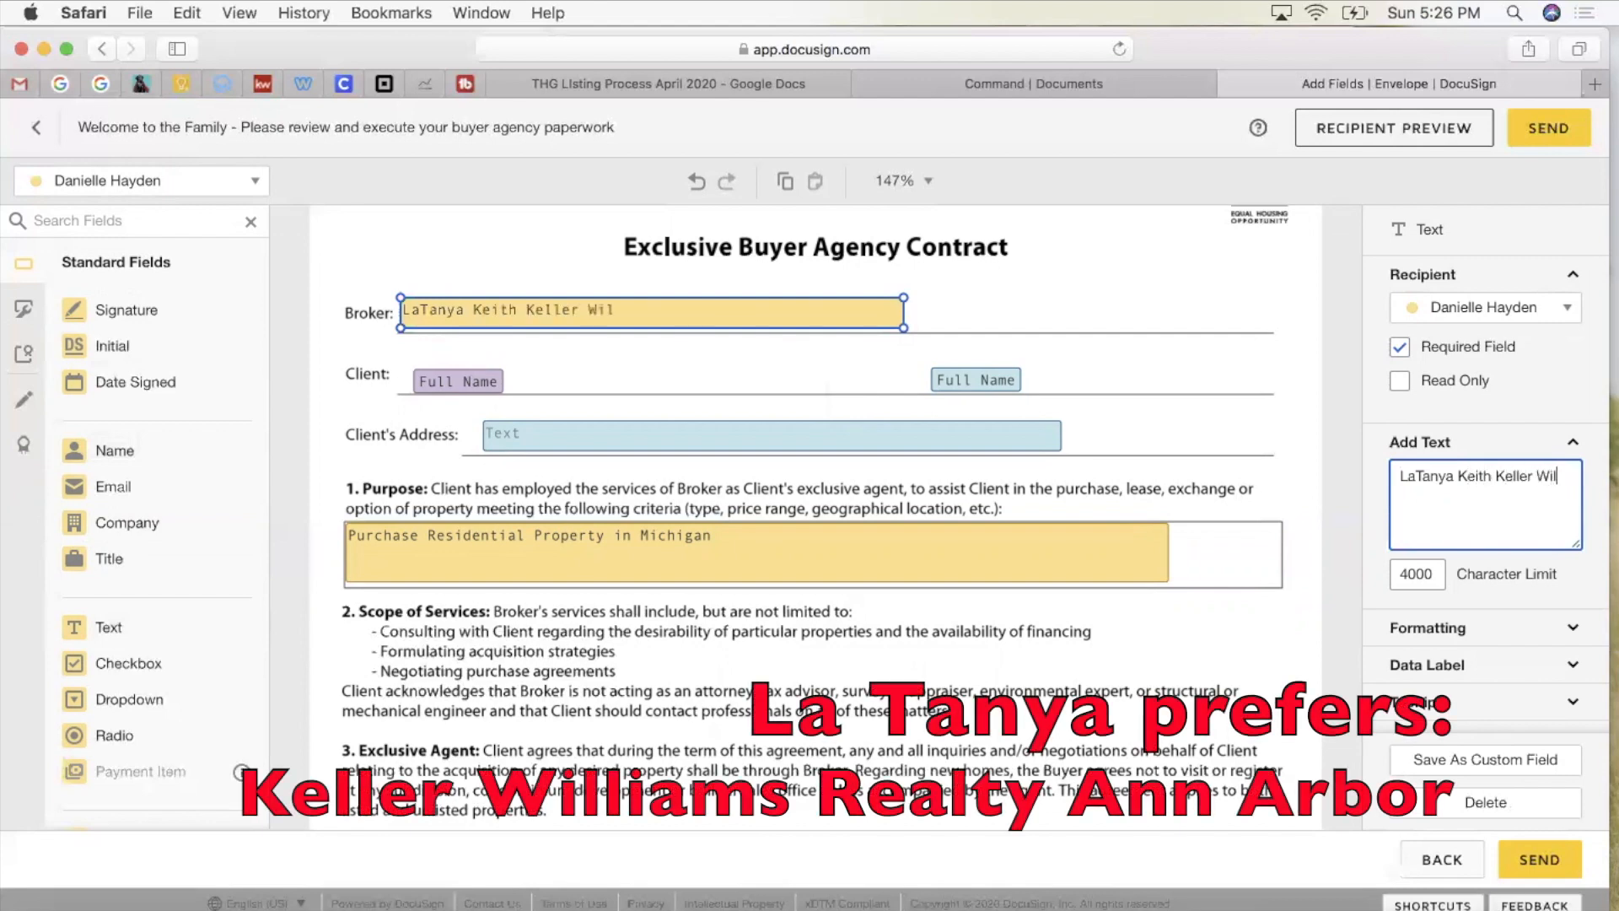
text(liams Ann Arbor)
click(830, 337)
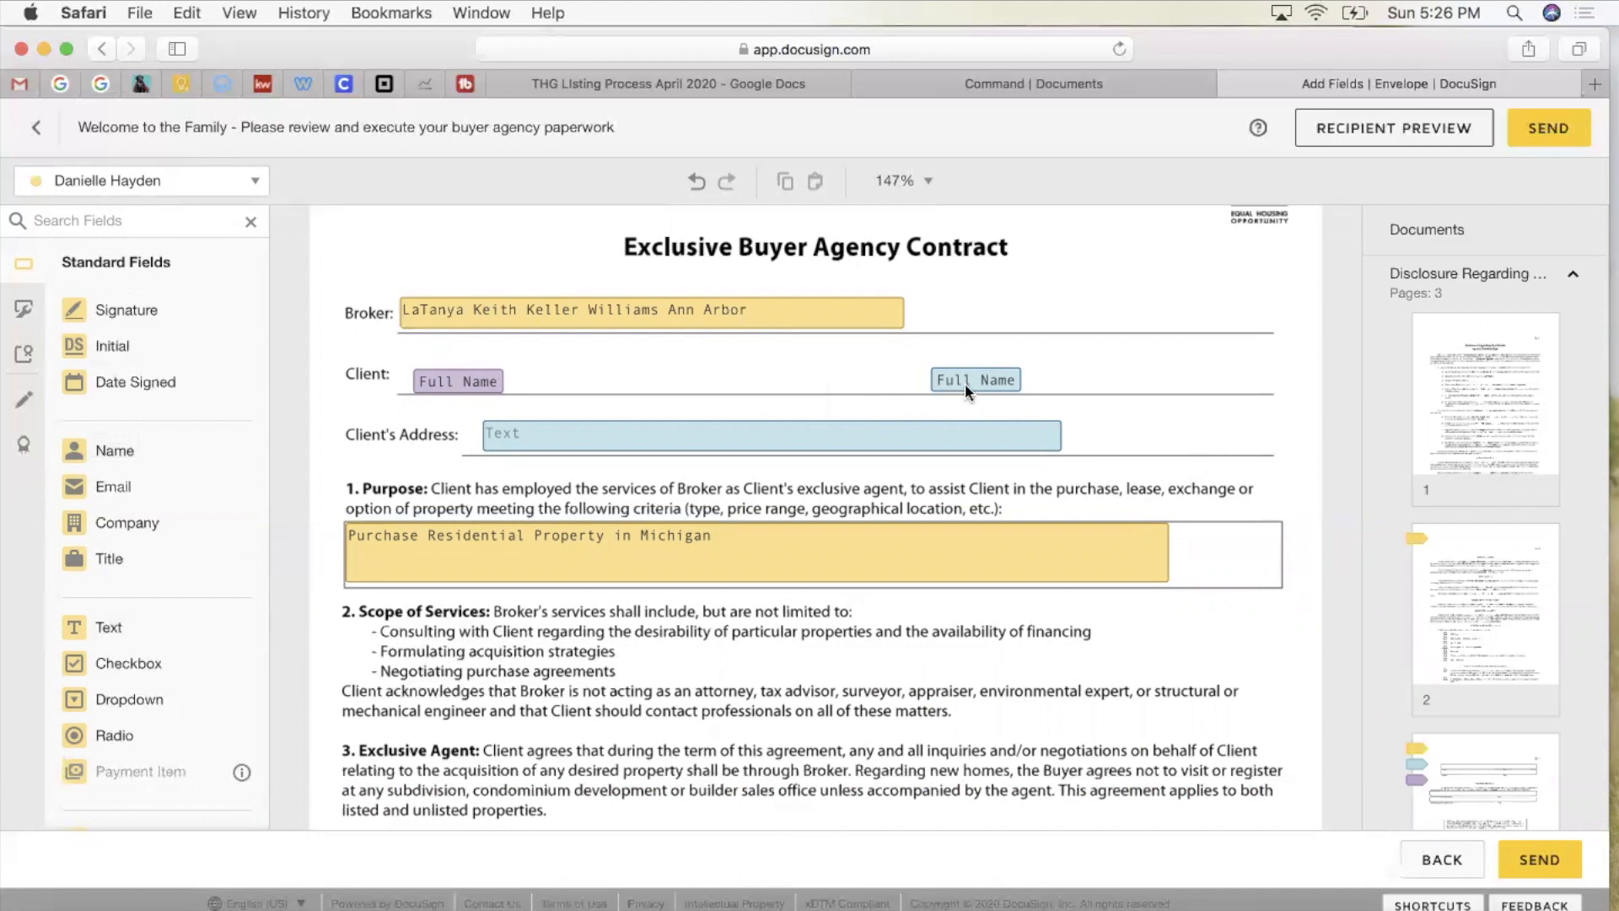
click(569, 447)
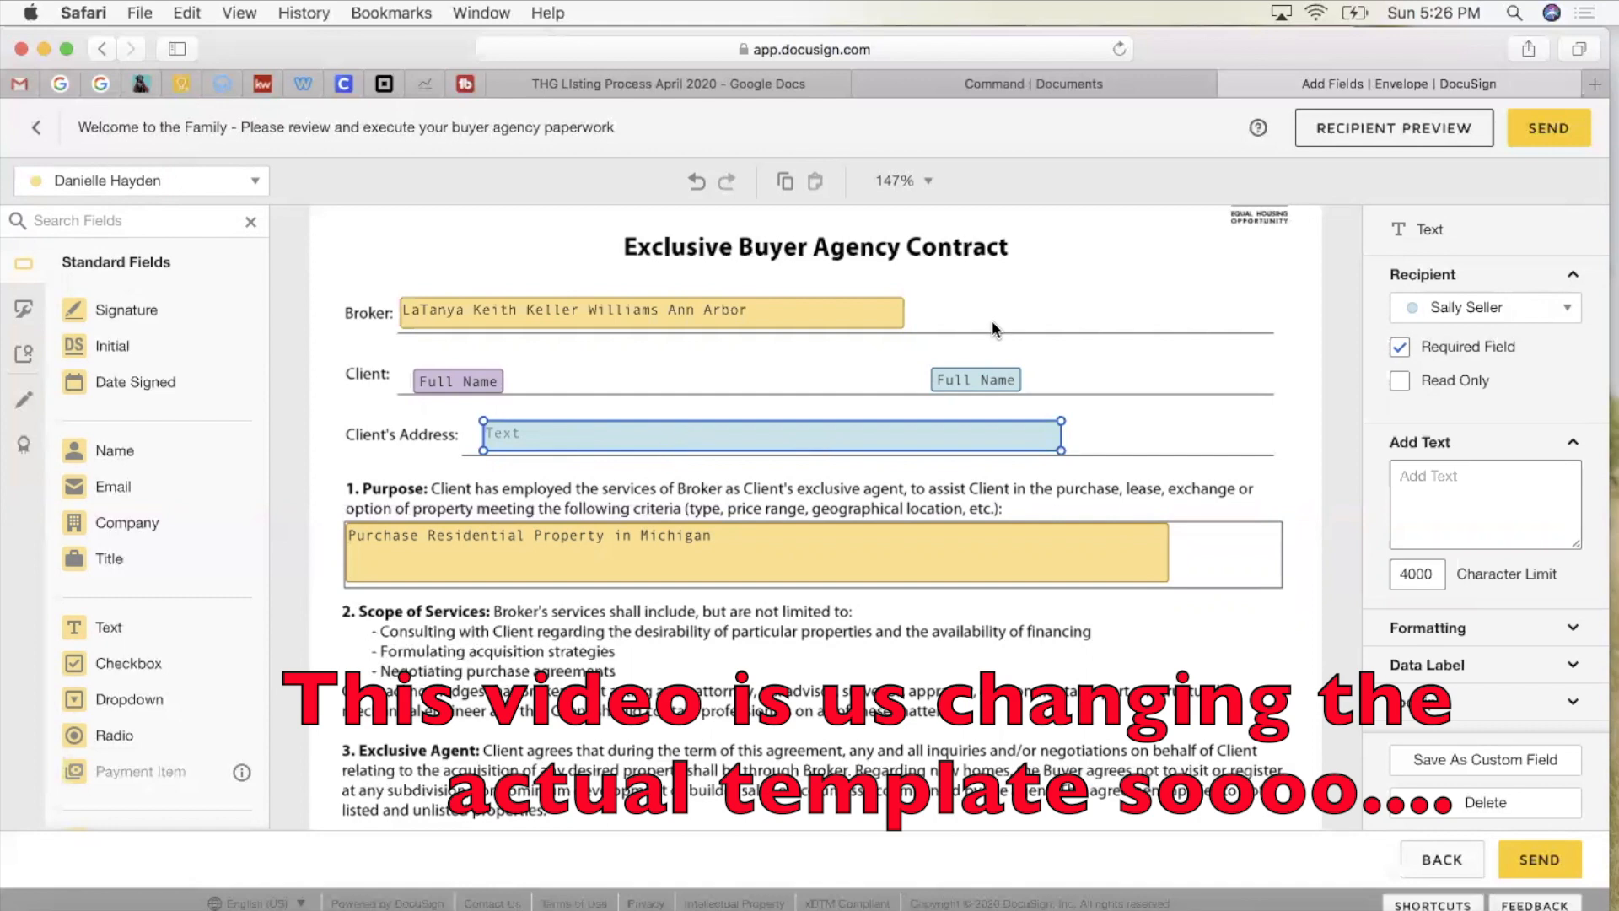
Step: Assign the Client's Address field to the sender and change Purpose to 'Purchase Real Estate in Michigan'
click(1476, 308)
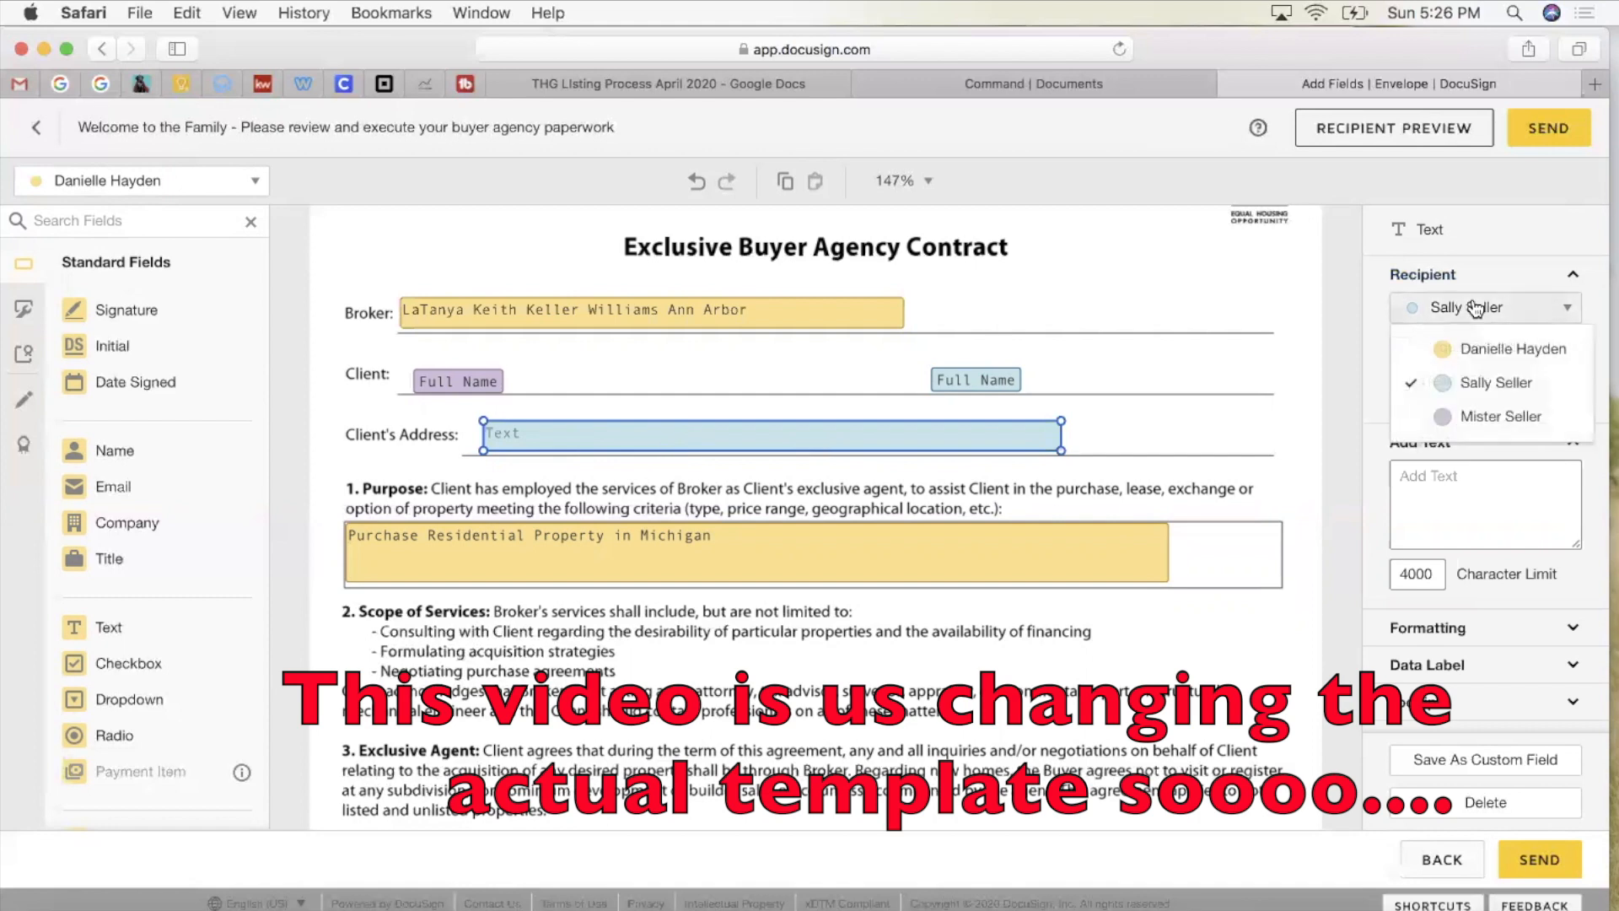
click(1484, 348)
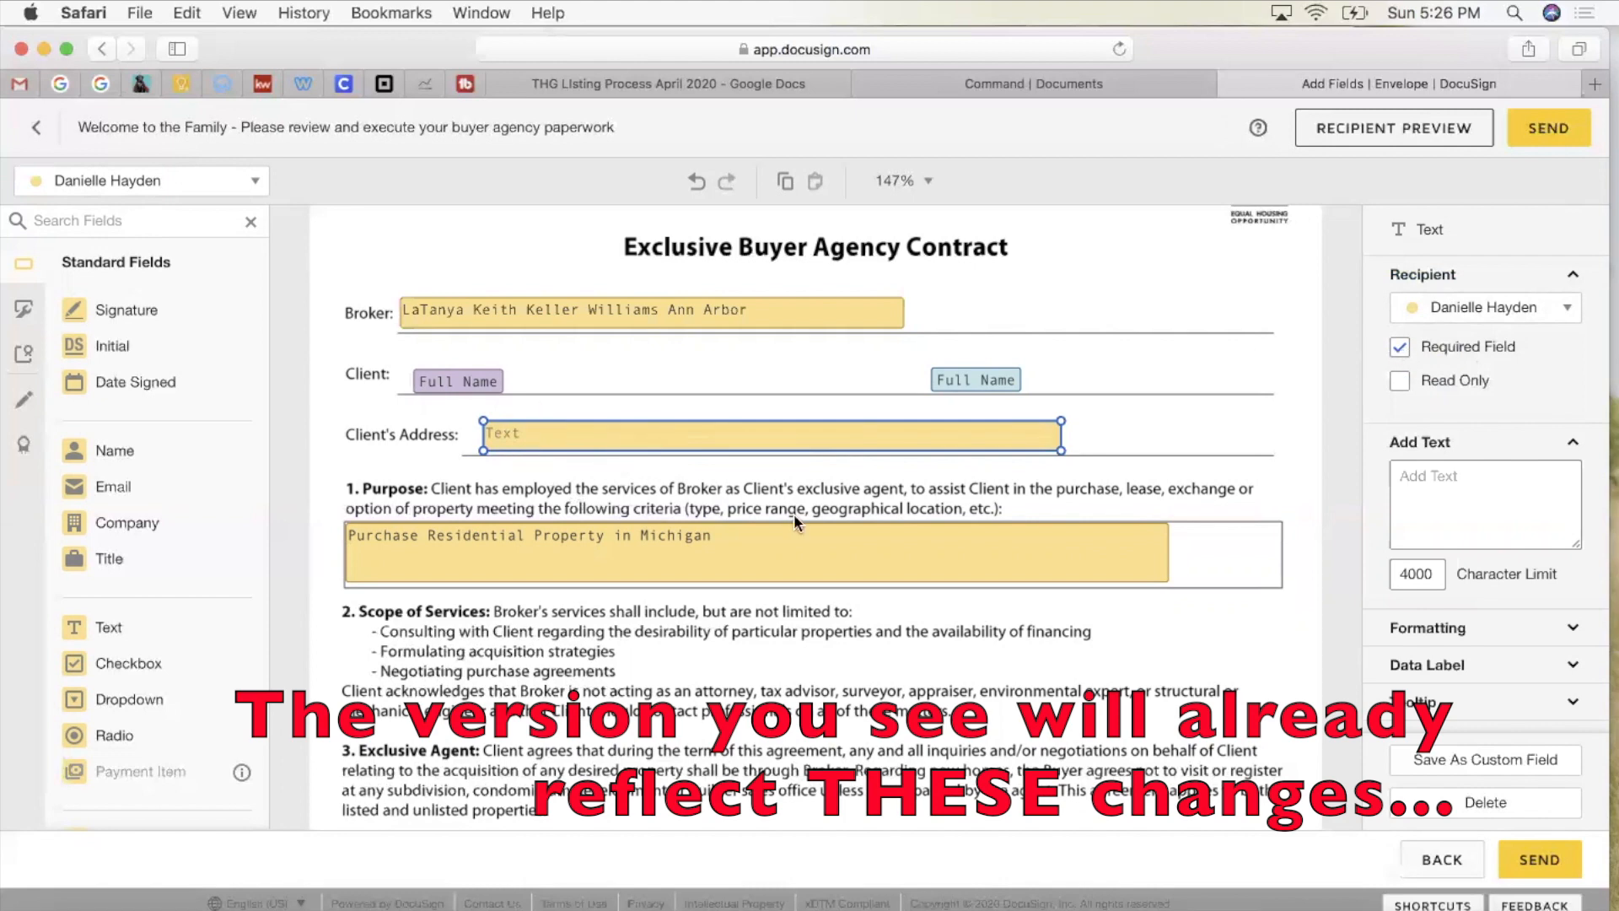
scroll(752, 484, down, 3)
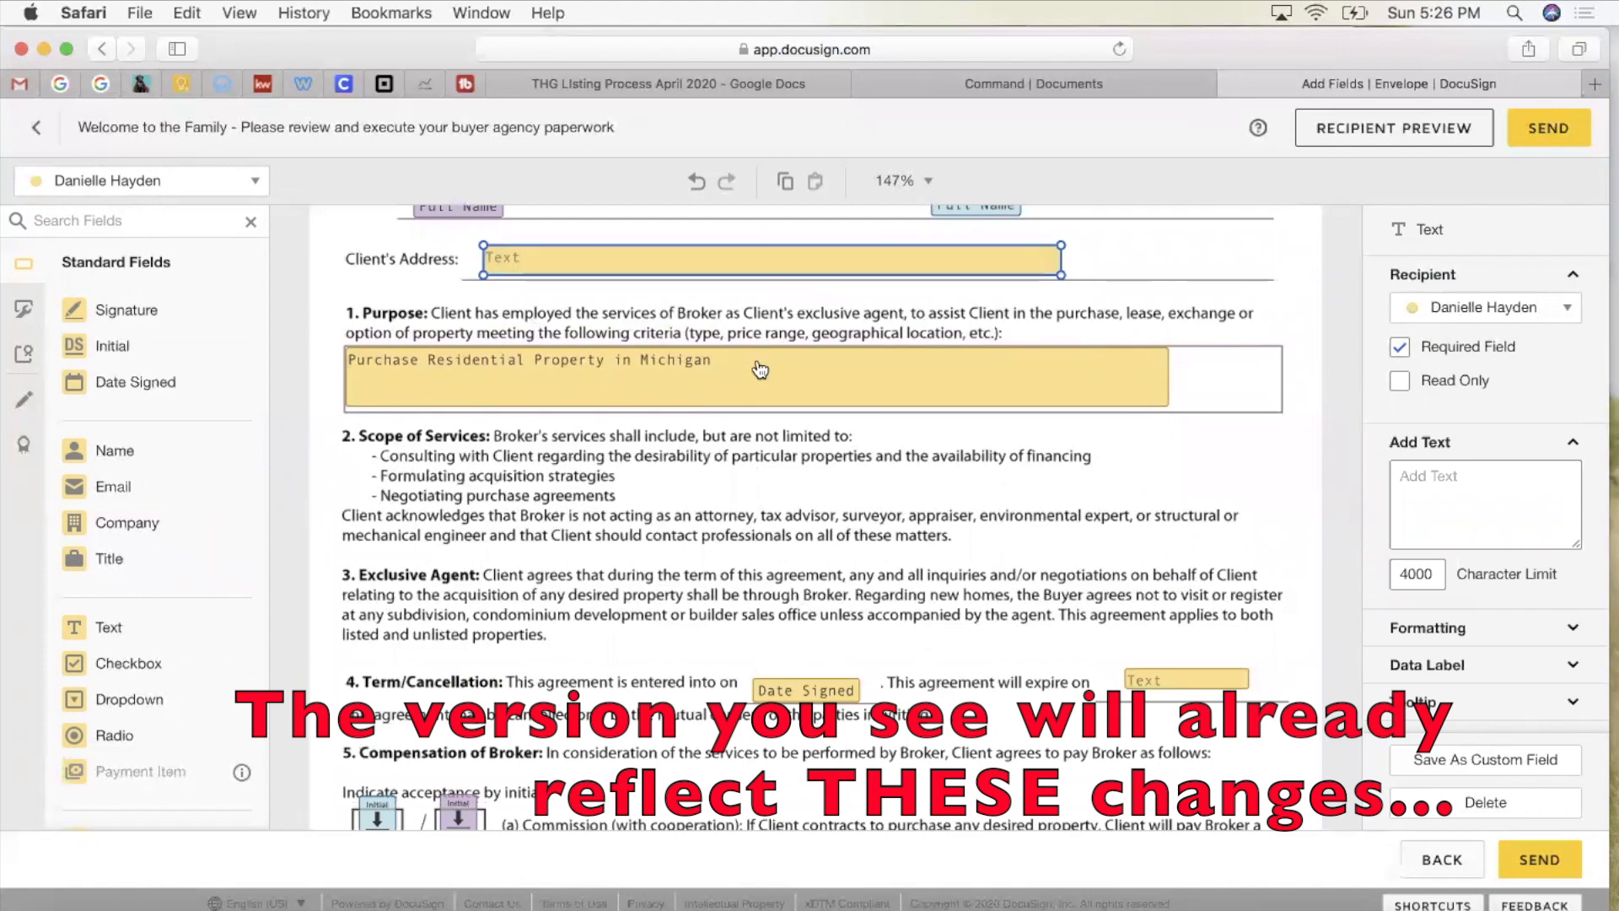
double_click(662, 364)
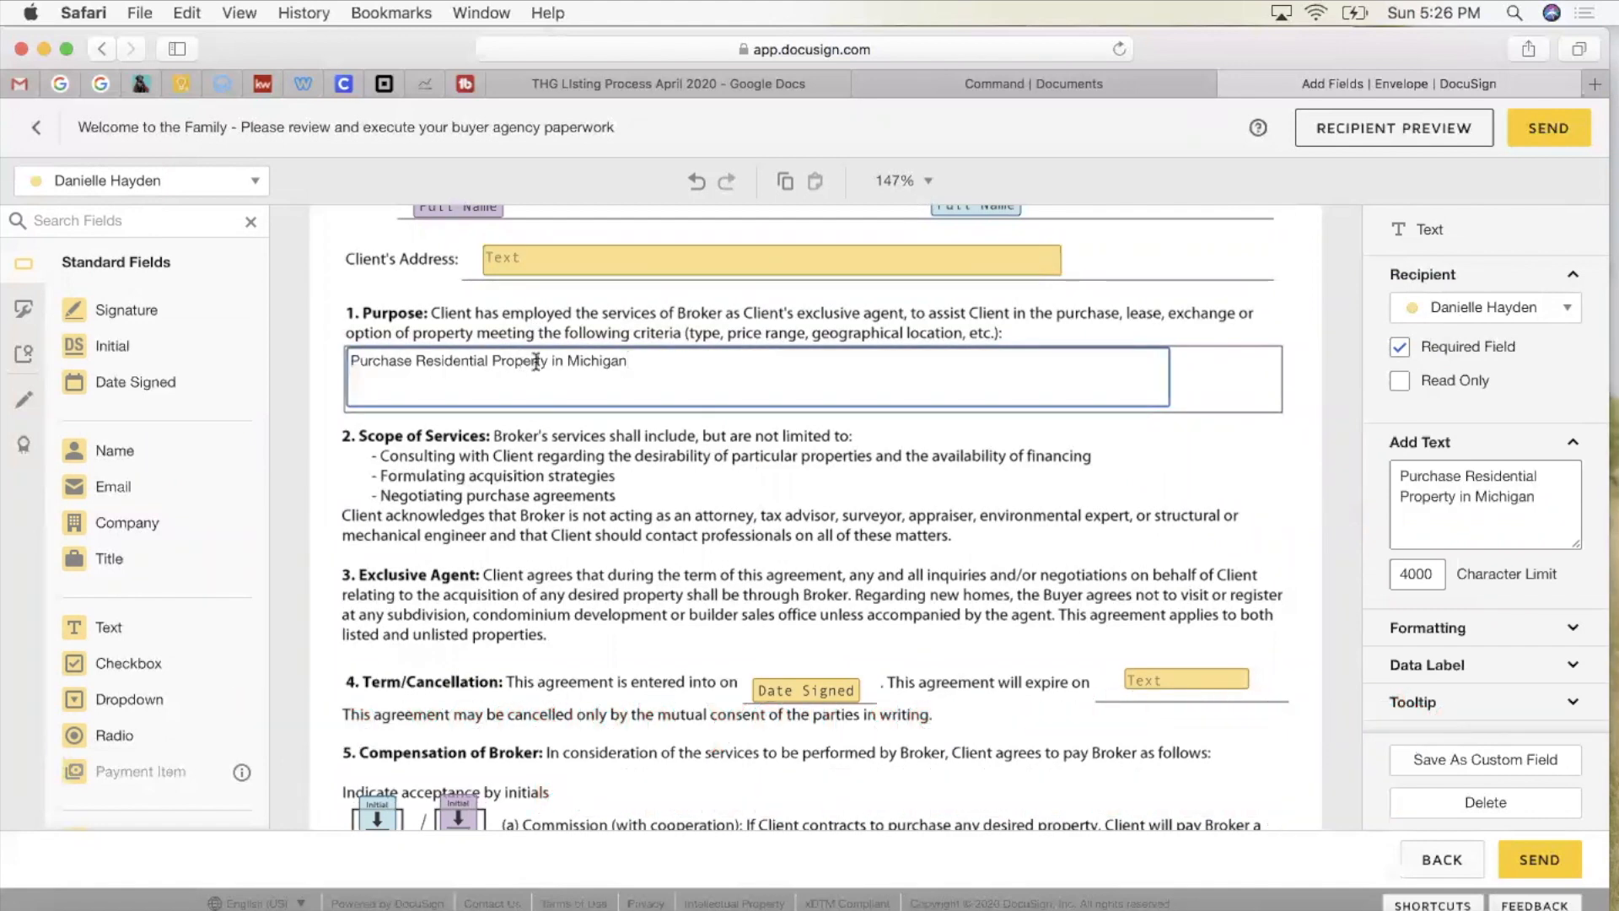
drag(546, 360, 416, 361)
text(Real )
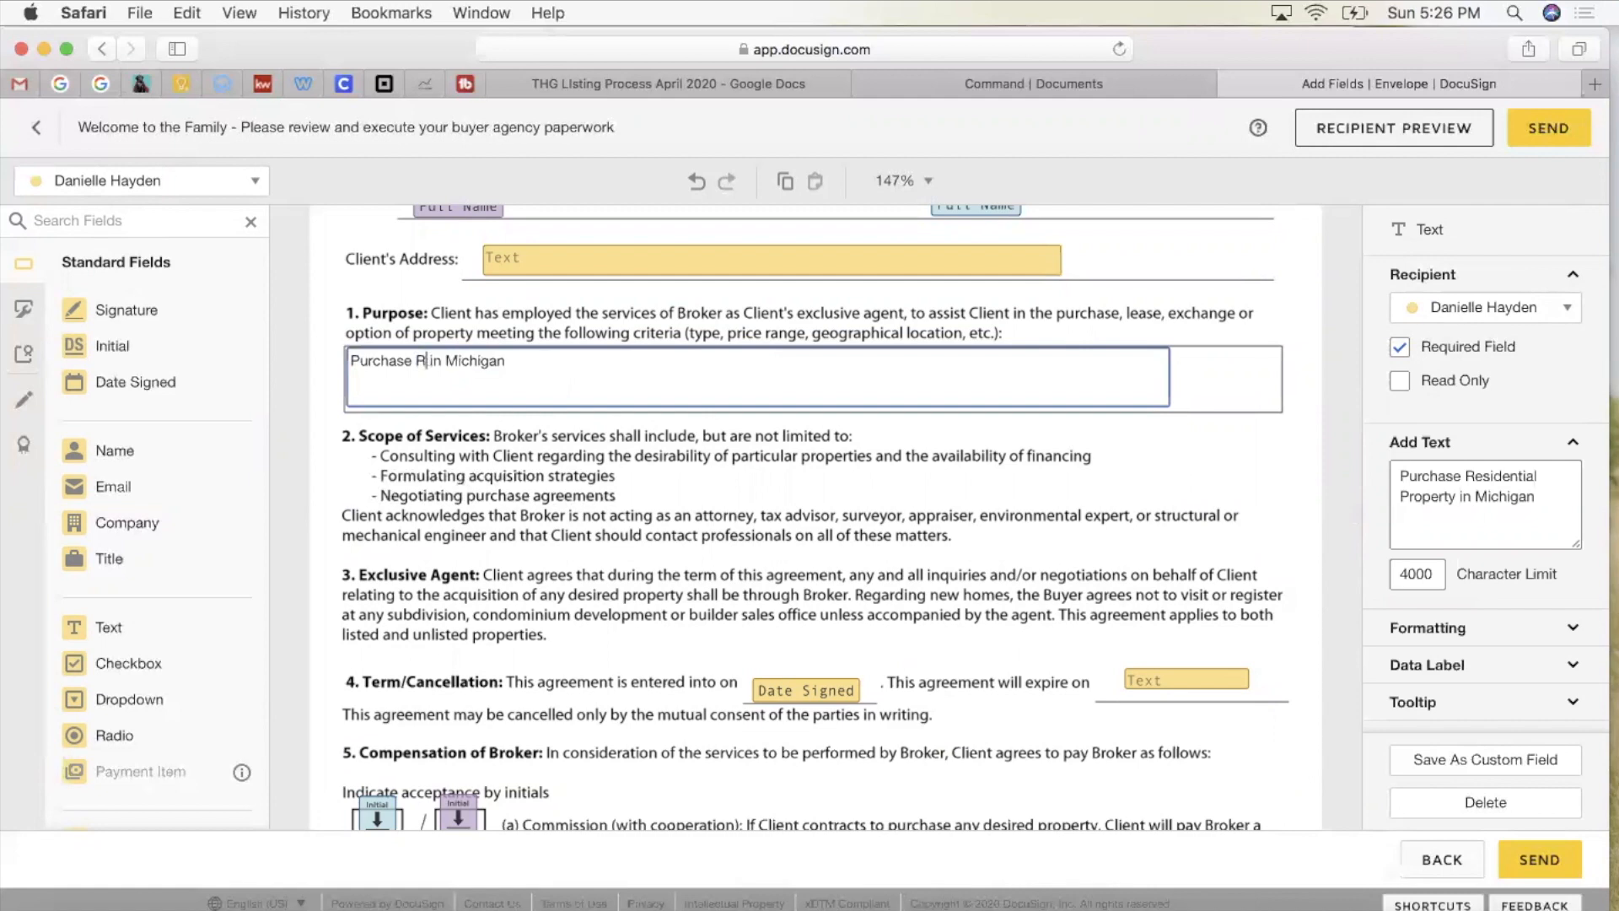
text(Estate)
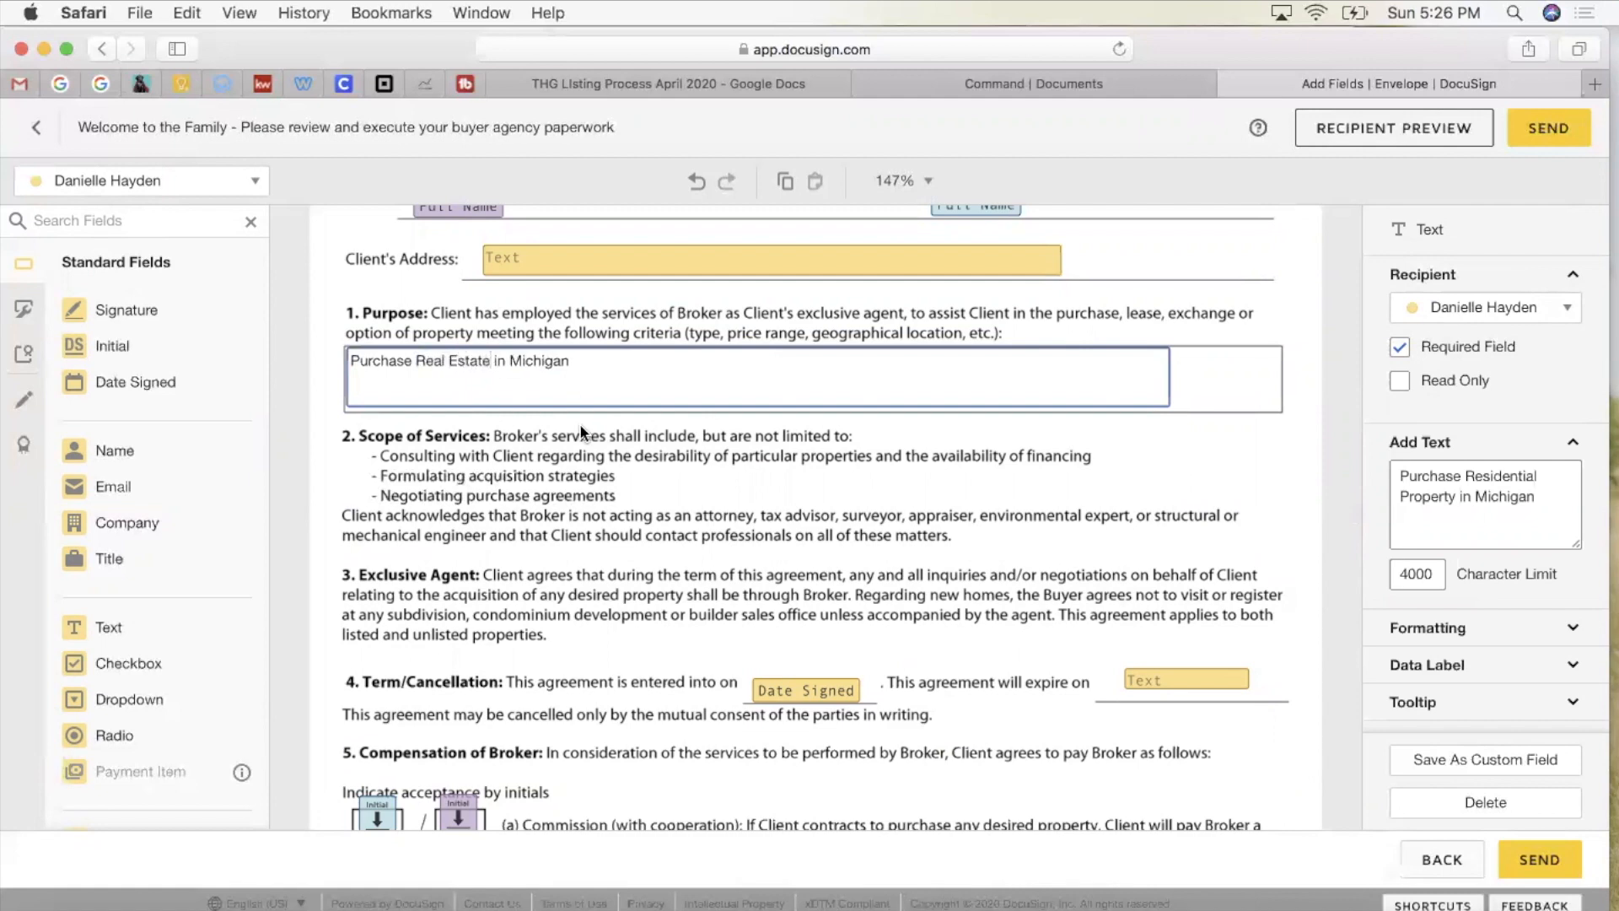
click(580, 423)
Step: Uncheck Required Field for the Purpose and Broker fields
scroll(632, 405, down, 2)
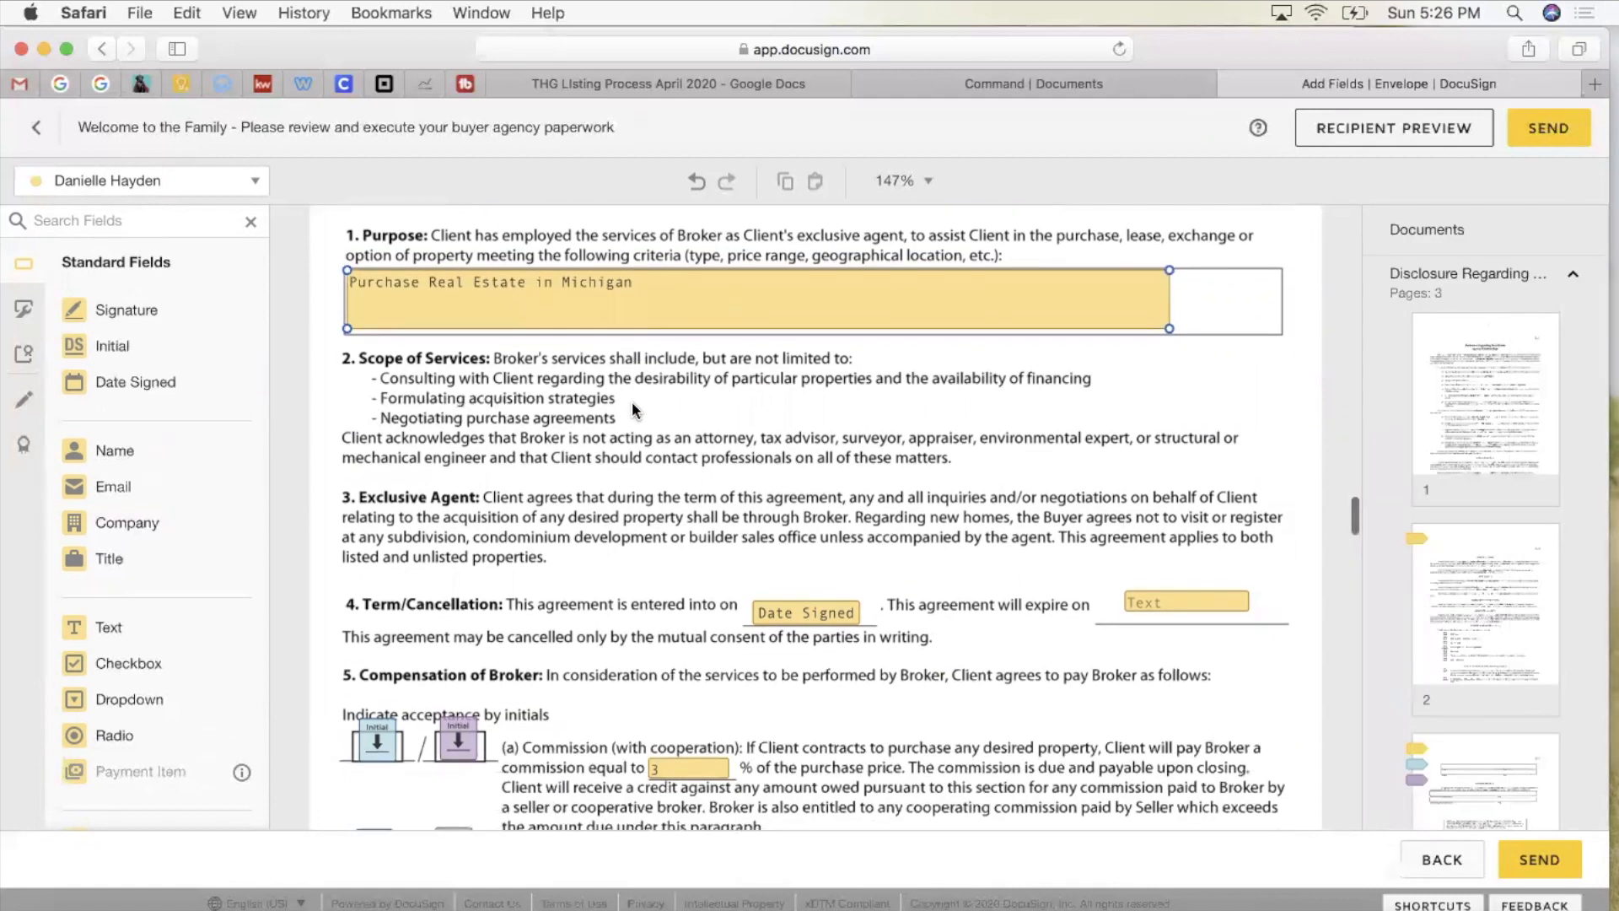
scroll(635, 411, up, 3)
click(777, 428)
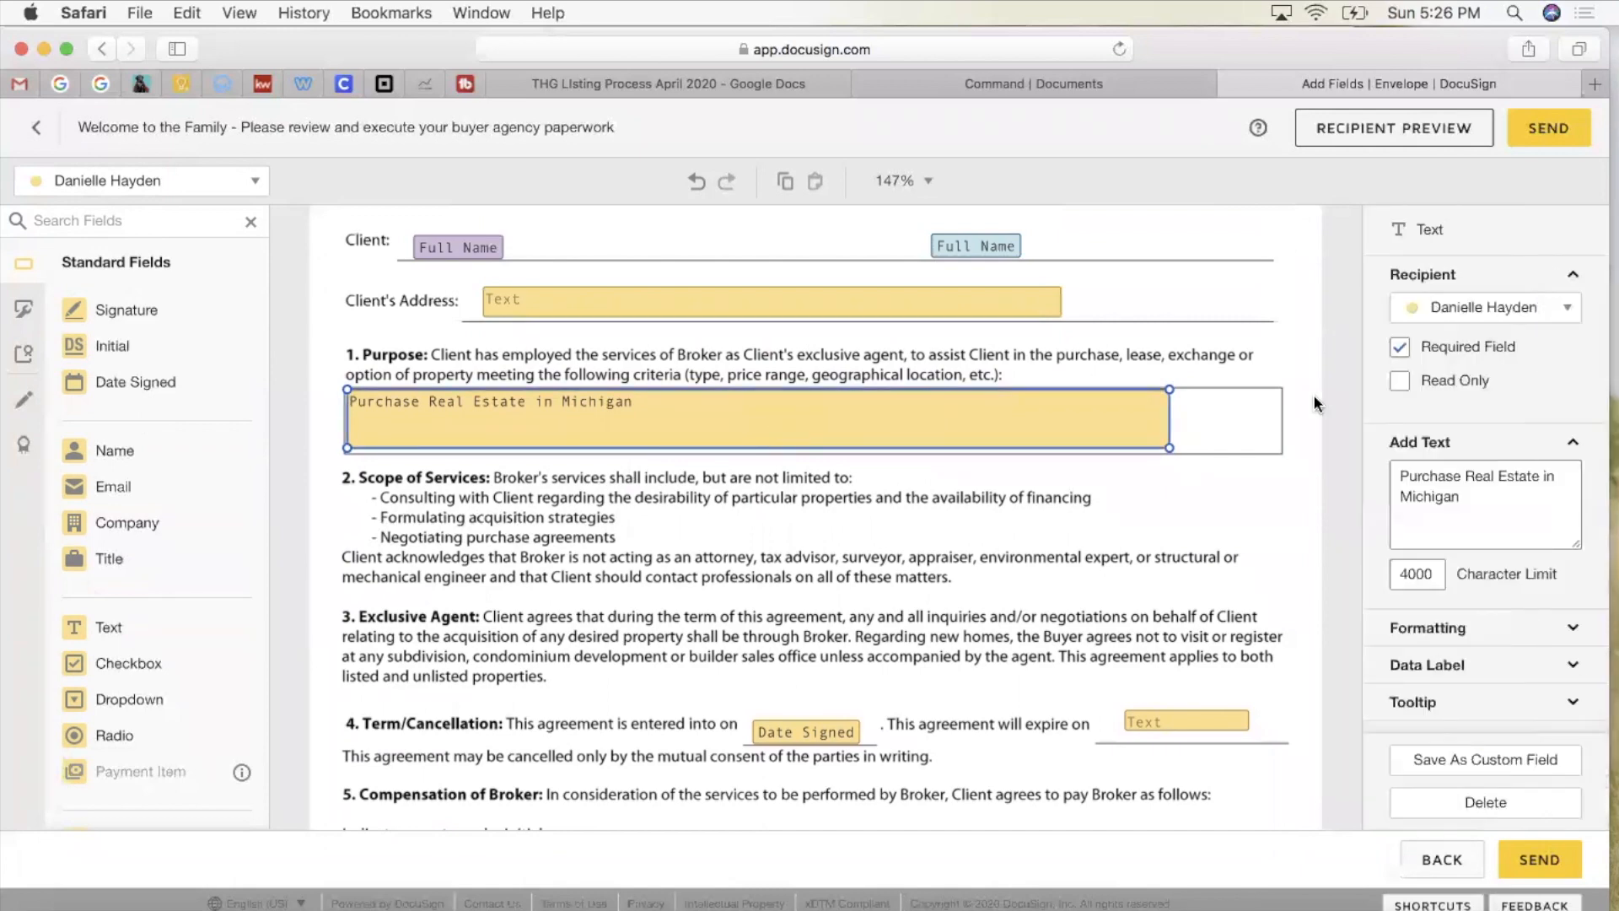
click(1400, 346)
scroll(1059, 374, up, 3)
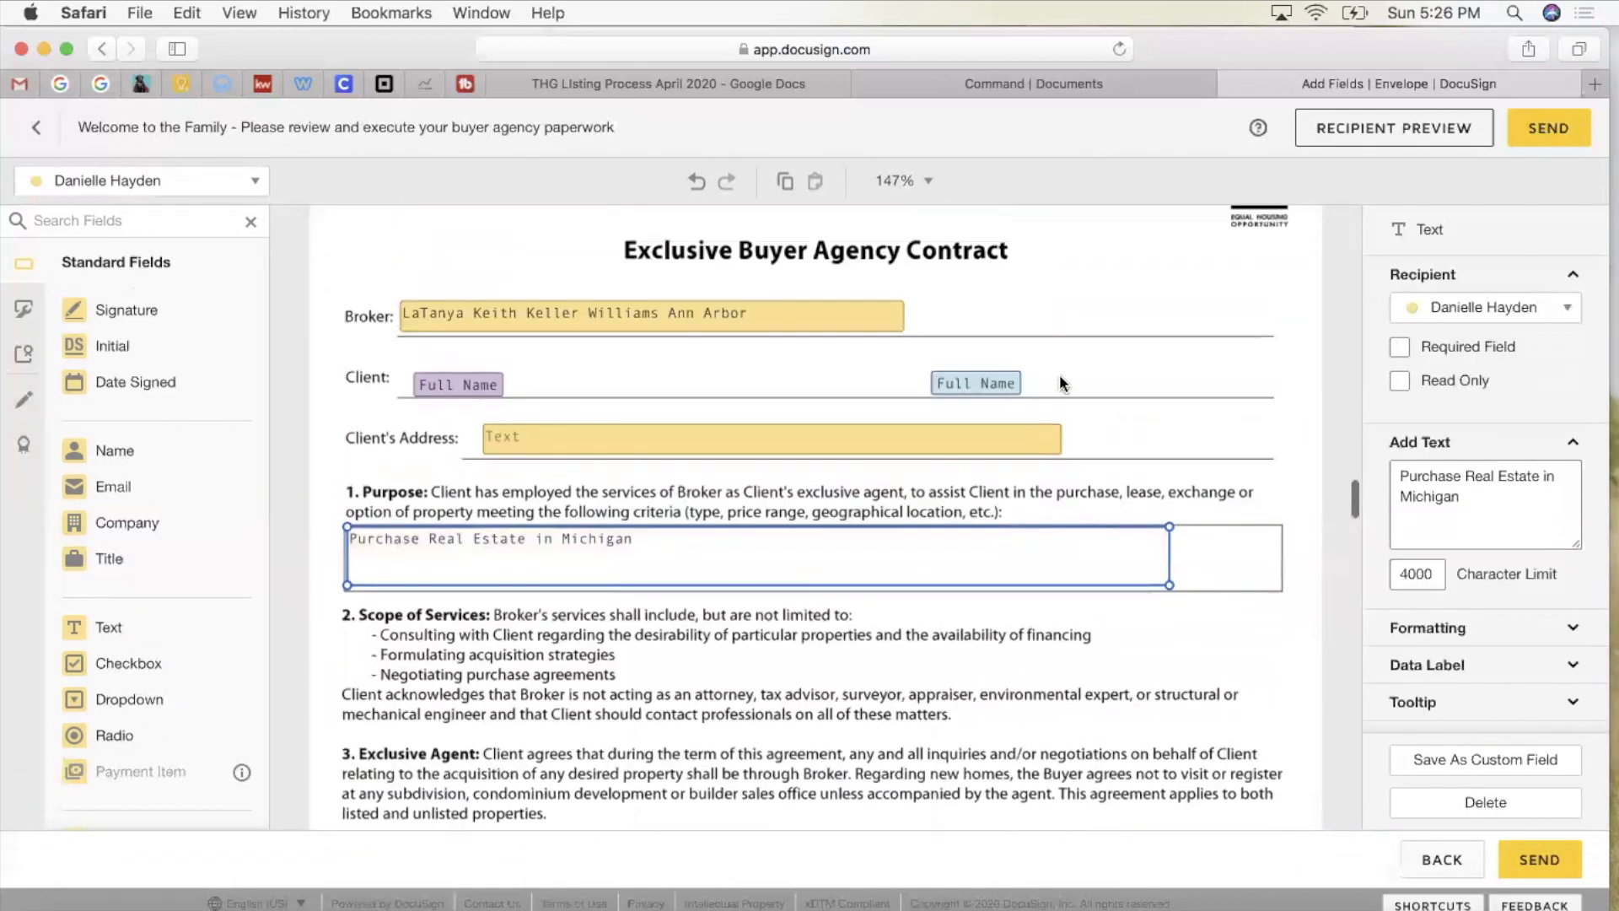
click(798, 325)
click(1400, 346)
scroll(1162, 432, down, 1)
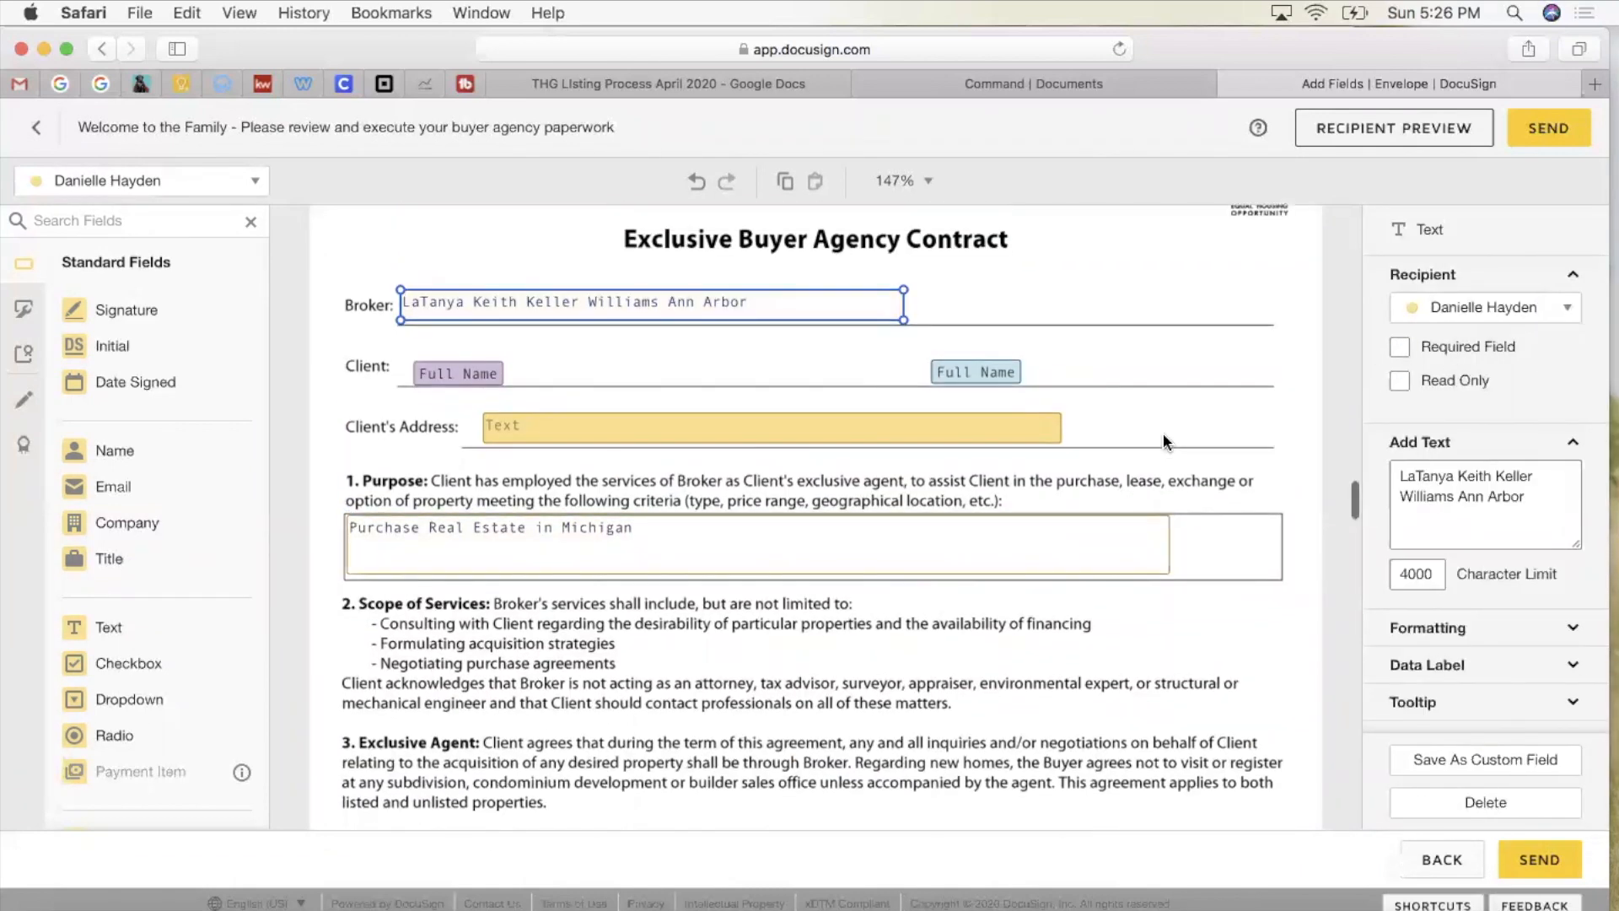
scroll(1164, 440, down, 7)
scroll(1164, 440, down, 2)
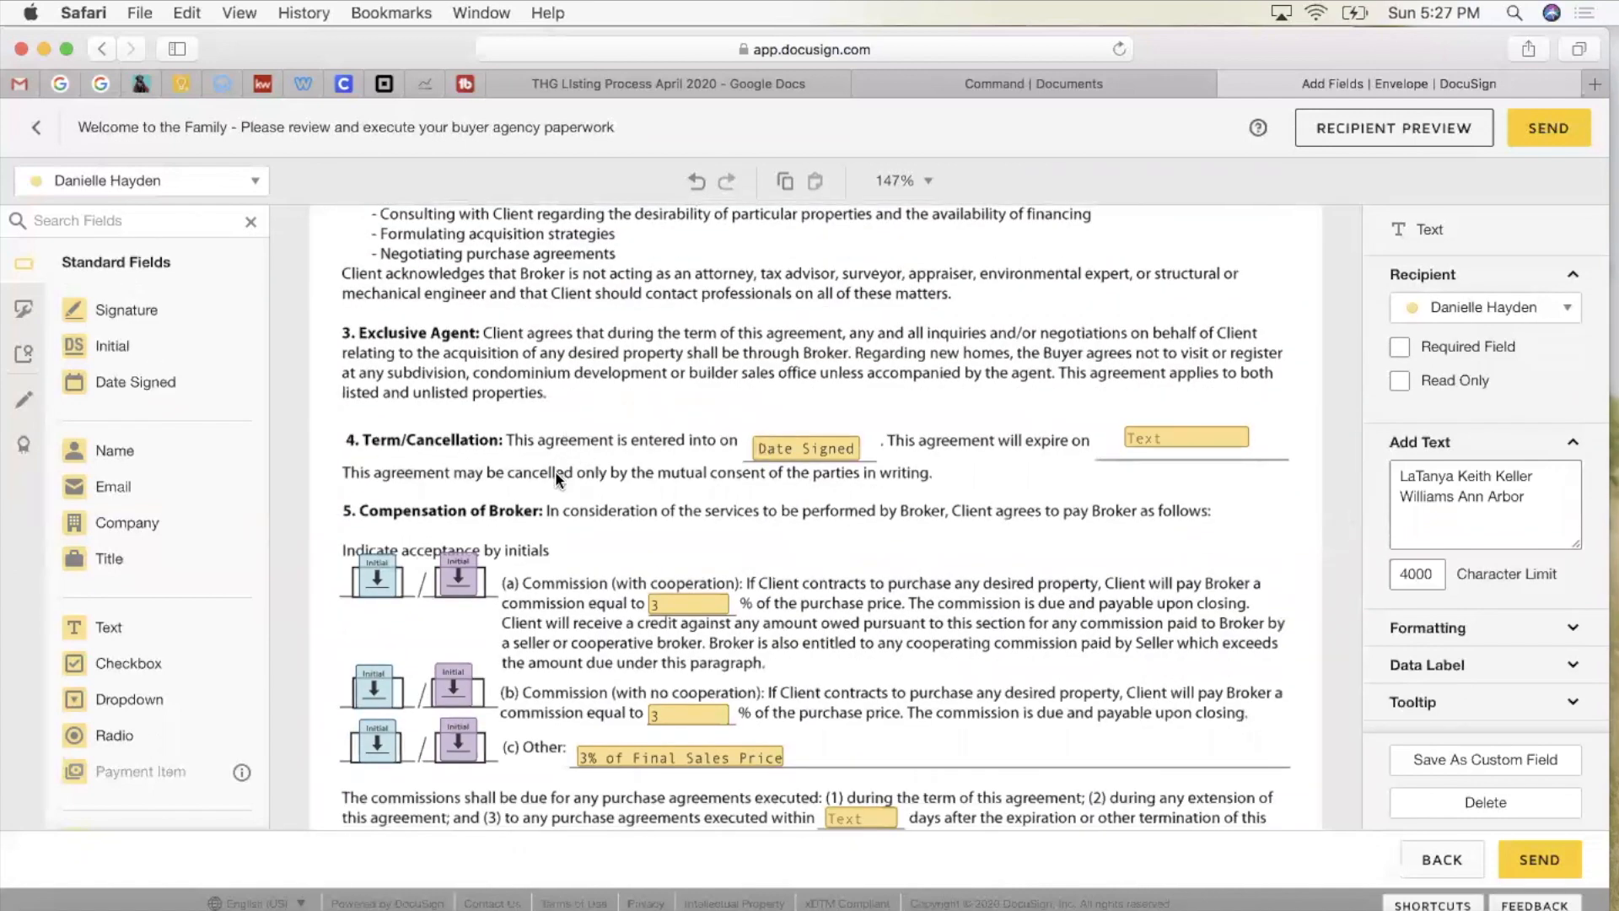
Step: Inspect the signing date field and the agreement expiry field's validation settings
click(802, 453)
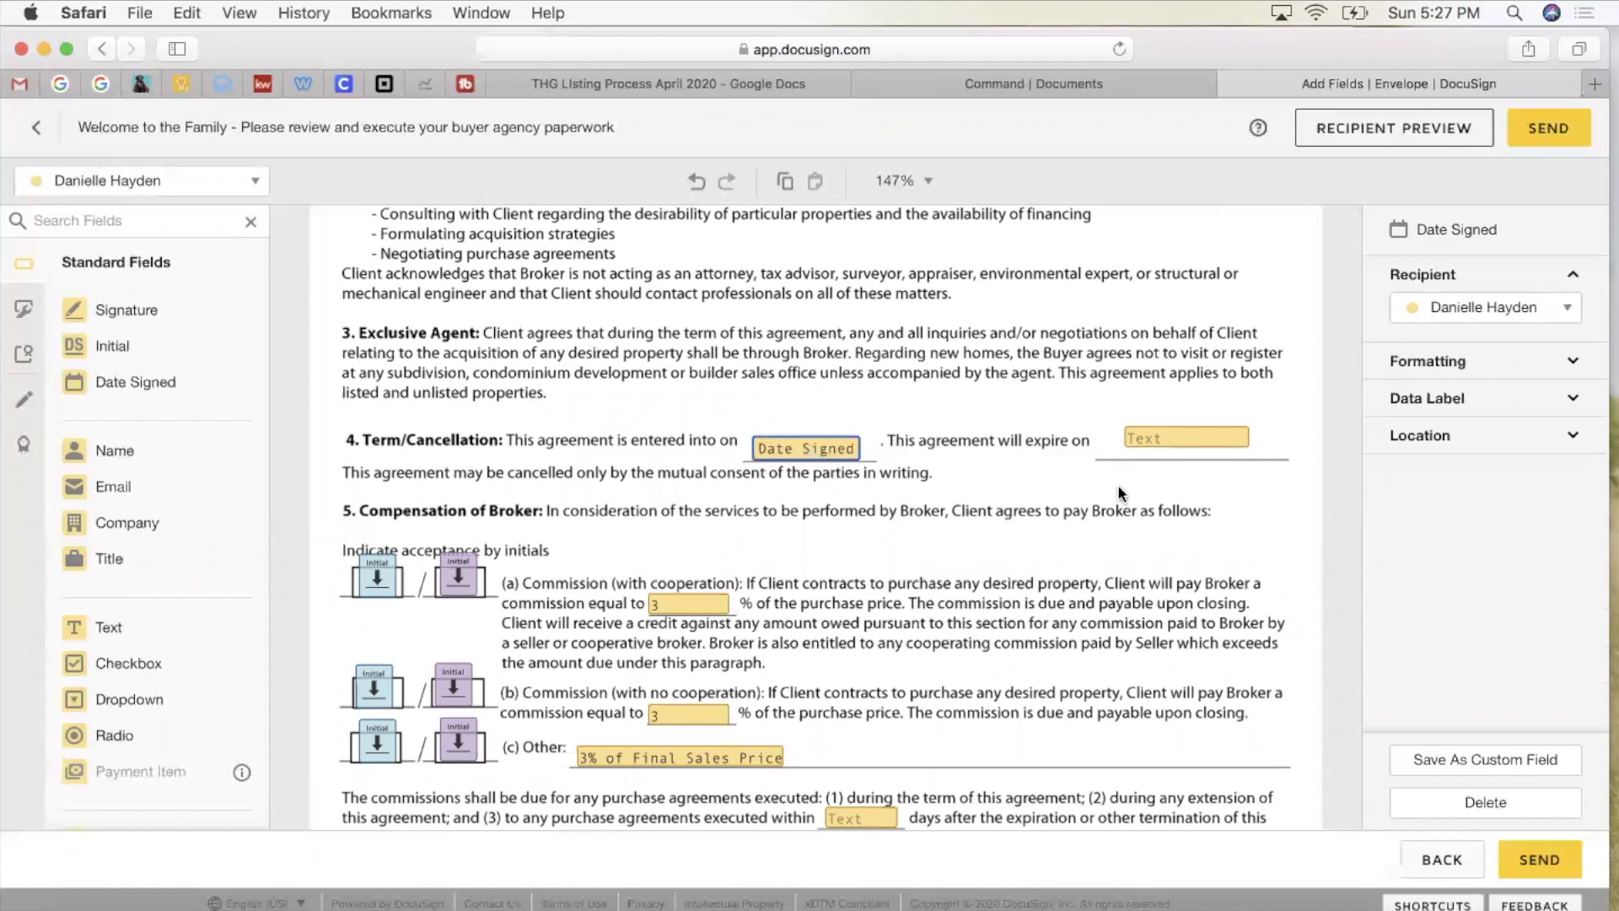
drag(1180, 443, 1173, 453)
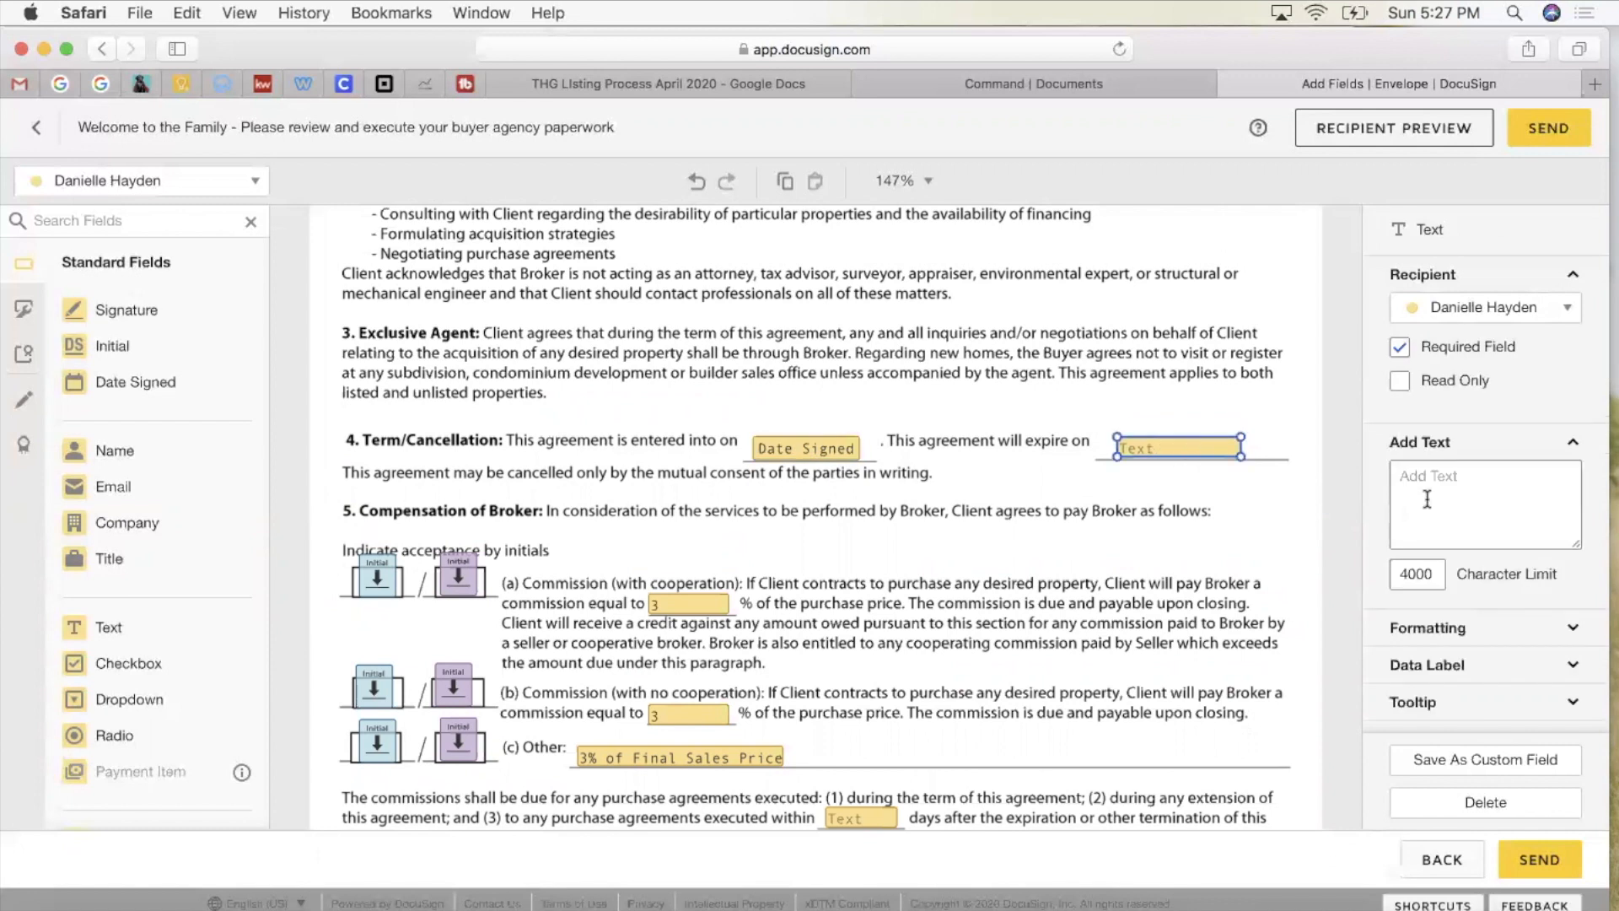
scroll(1427, 499, down, 2)
scroll(1427, 499, down, 2)
click(1423, 602)
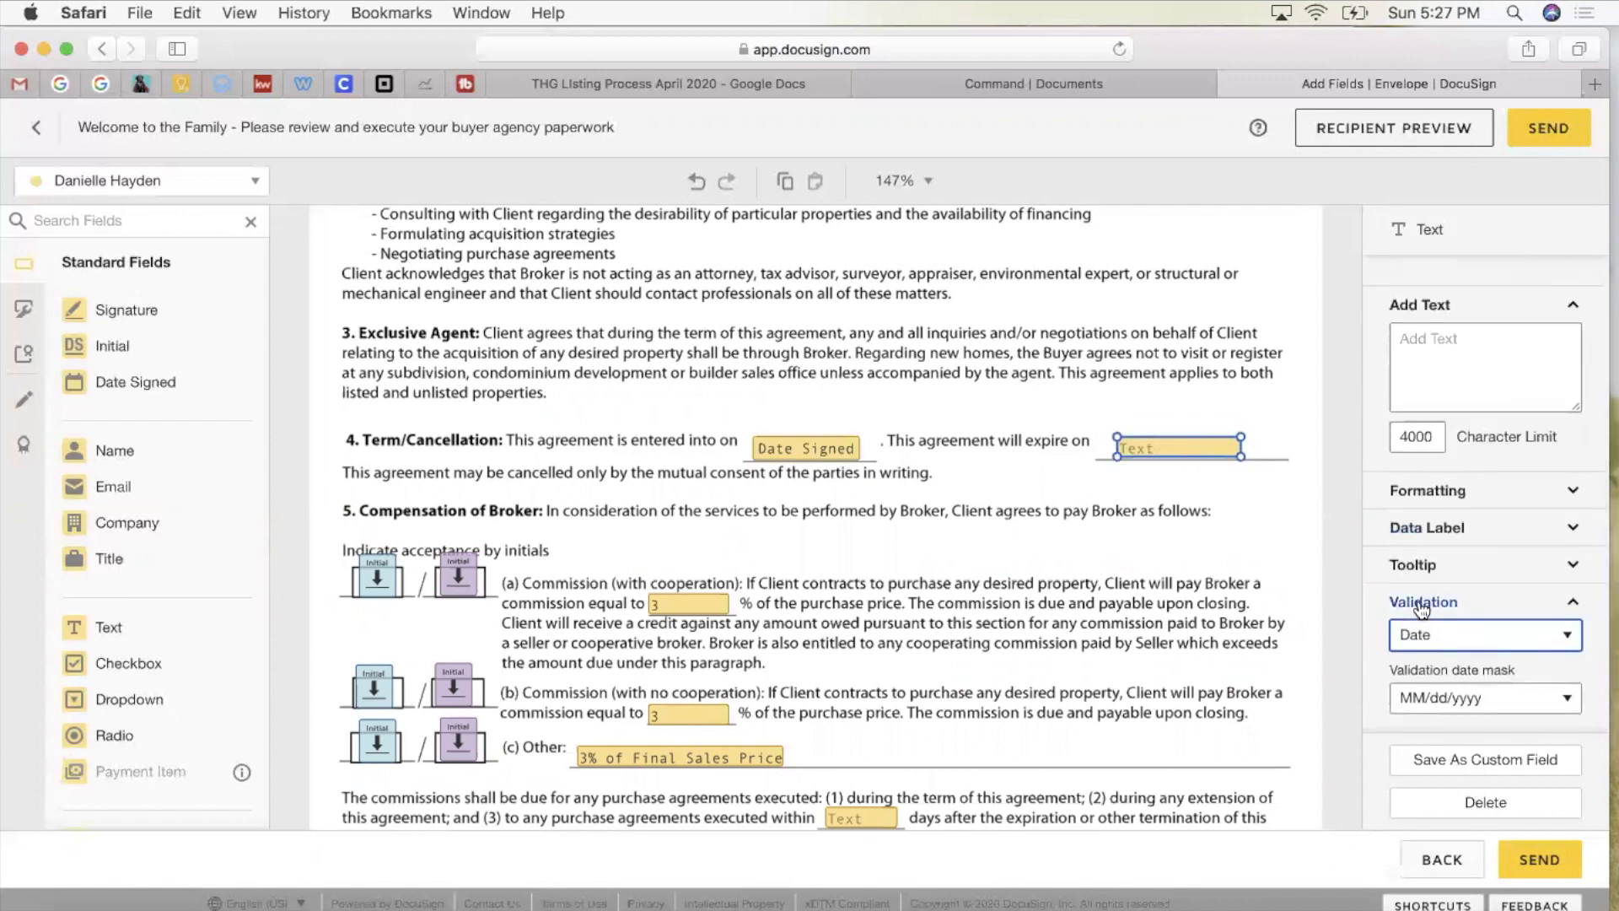
click(1131, 493)
scroll(1131, 493, down, 5)
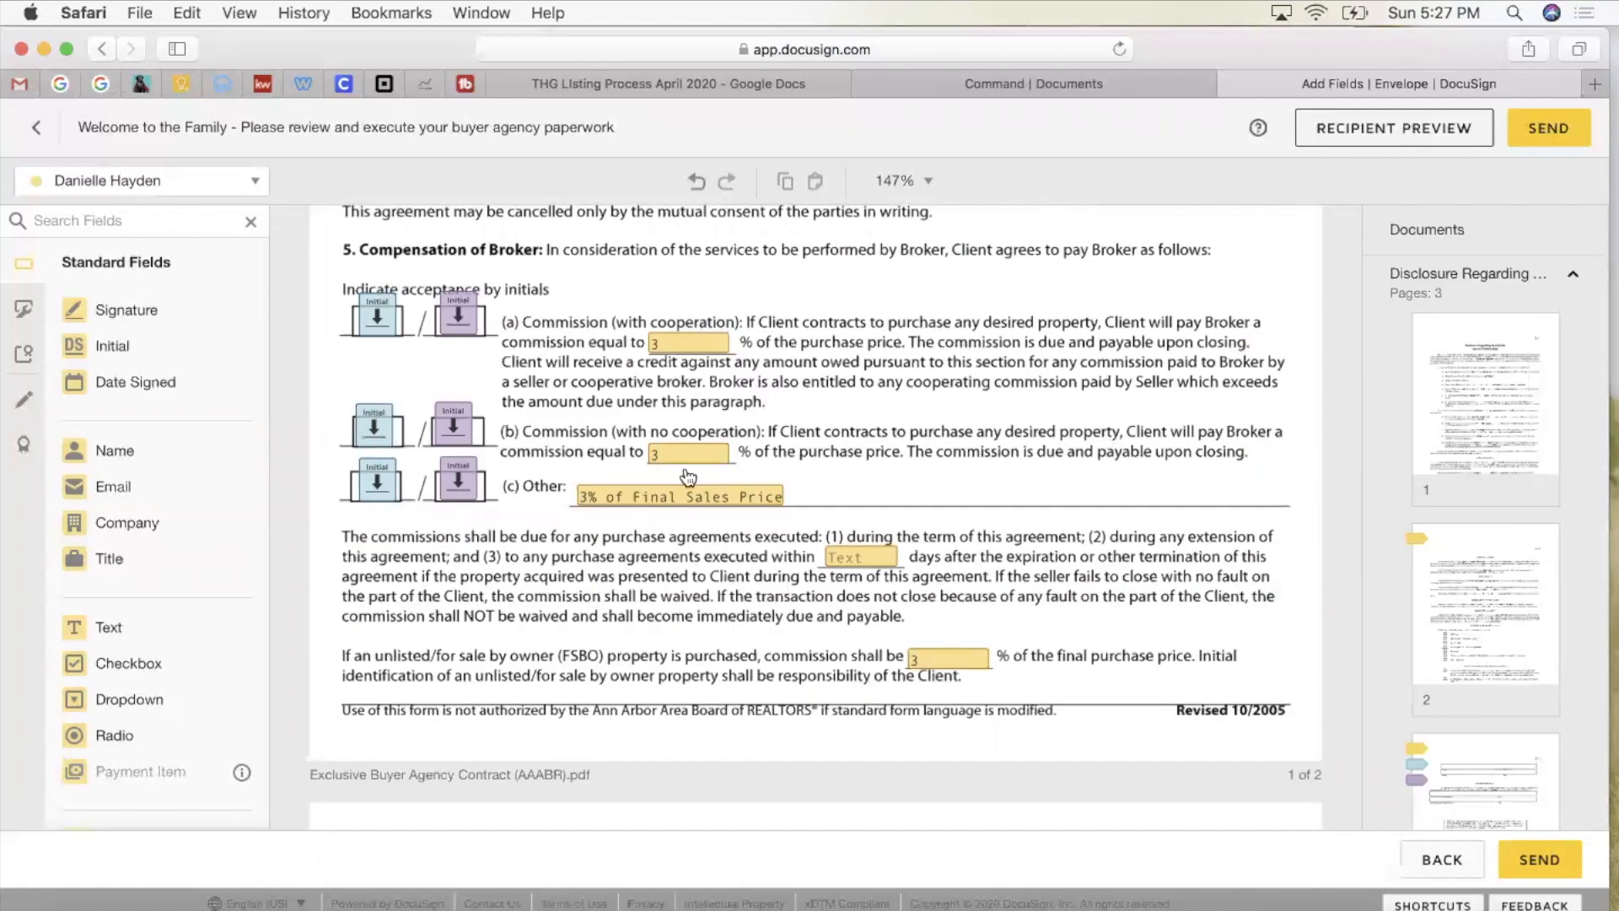
Step: Set commission percentage field (b) to 'neg'
click(685, 346)
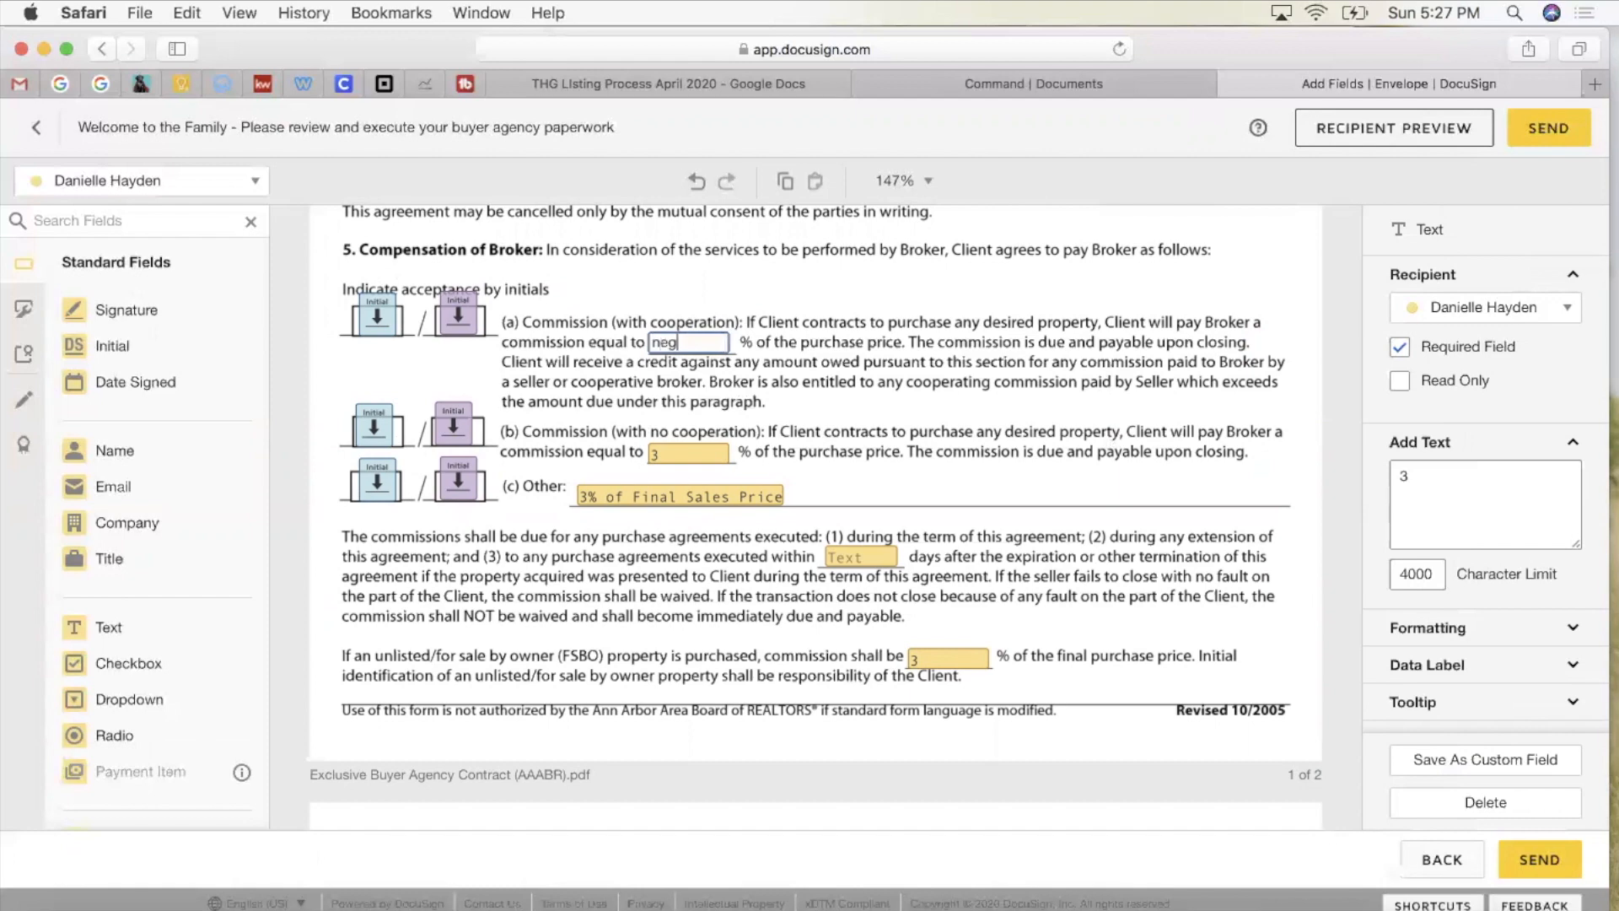
click(661, 460)
key(BackSpace)
text(neg)
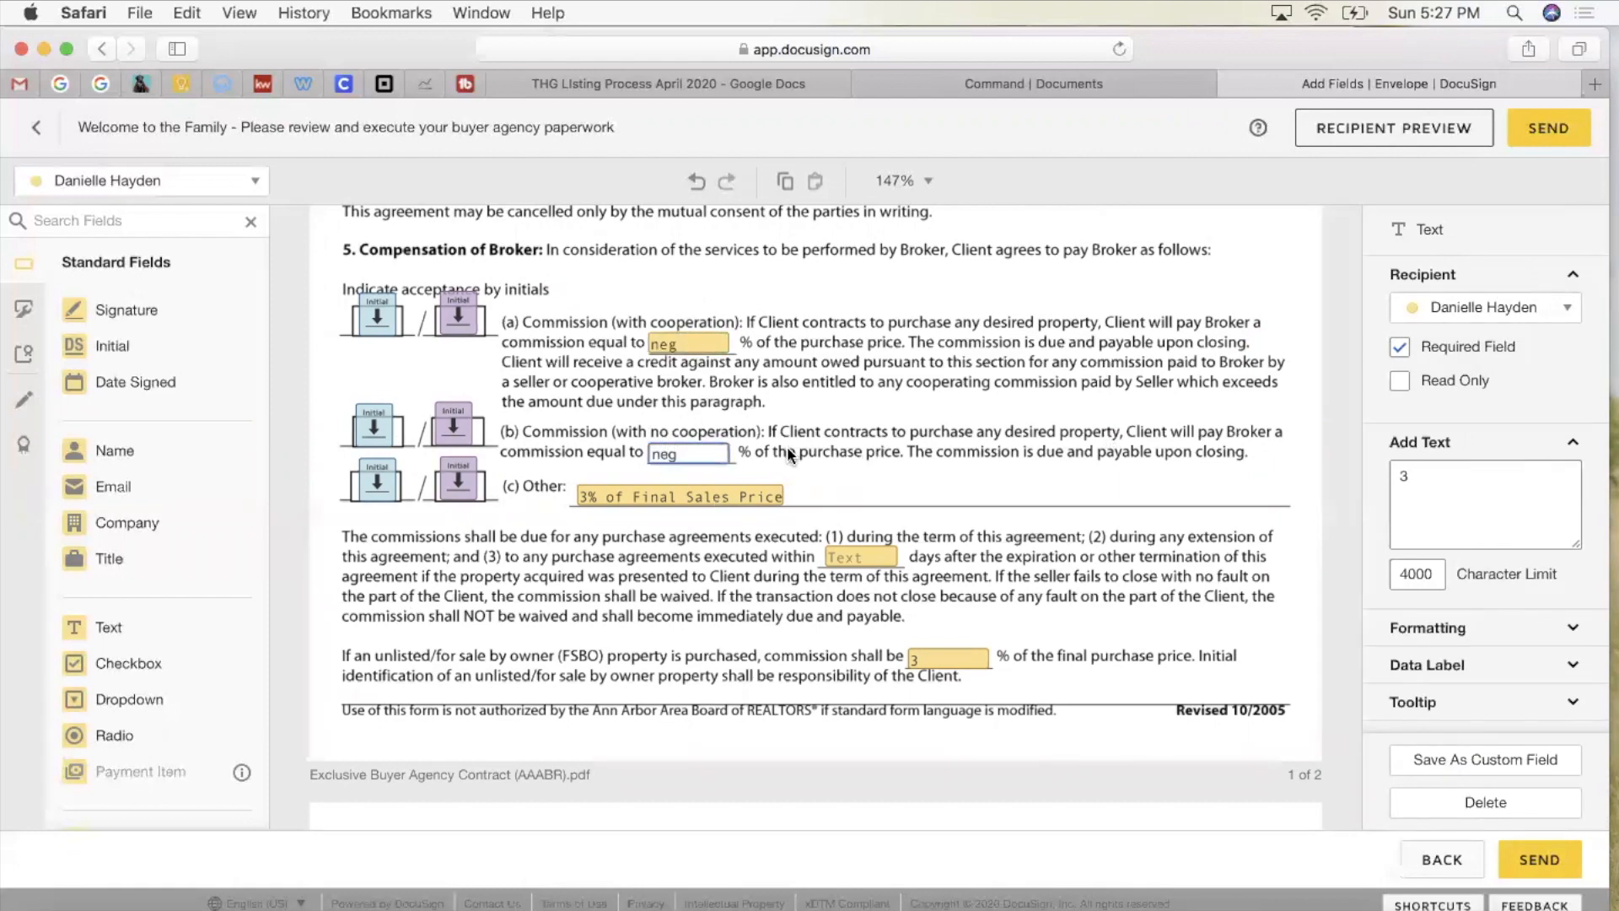
click(787, 447)
scroll(787, 447, down, 1)
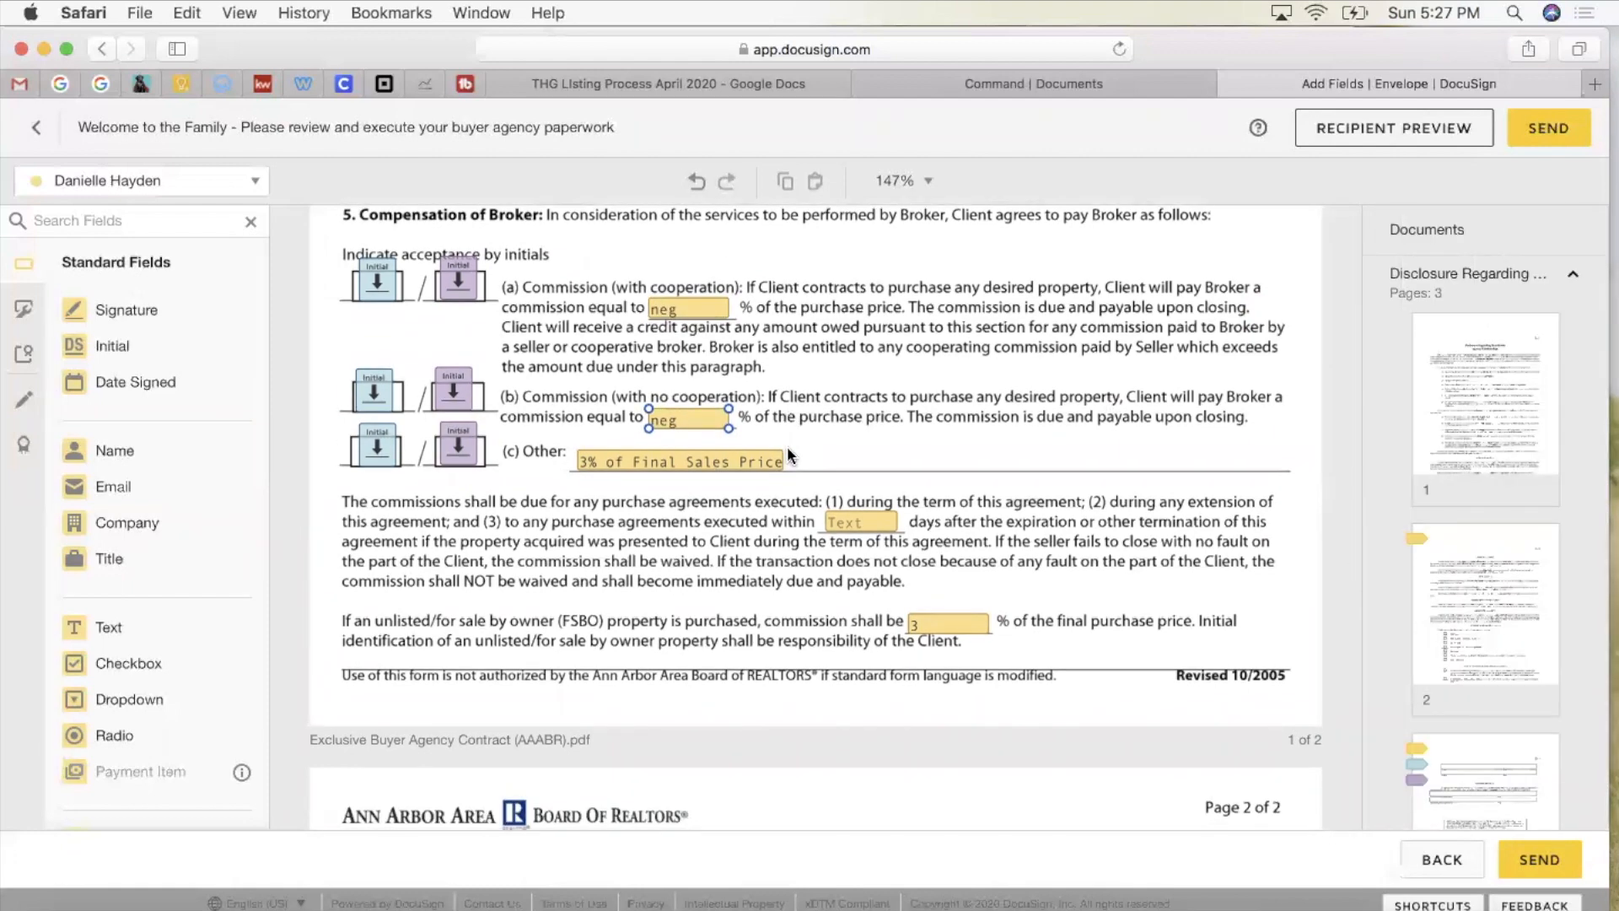
Step: Change the Other commission text to 'commission to be paid per MLS advertisement' and widen the field
click(732, 462)
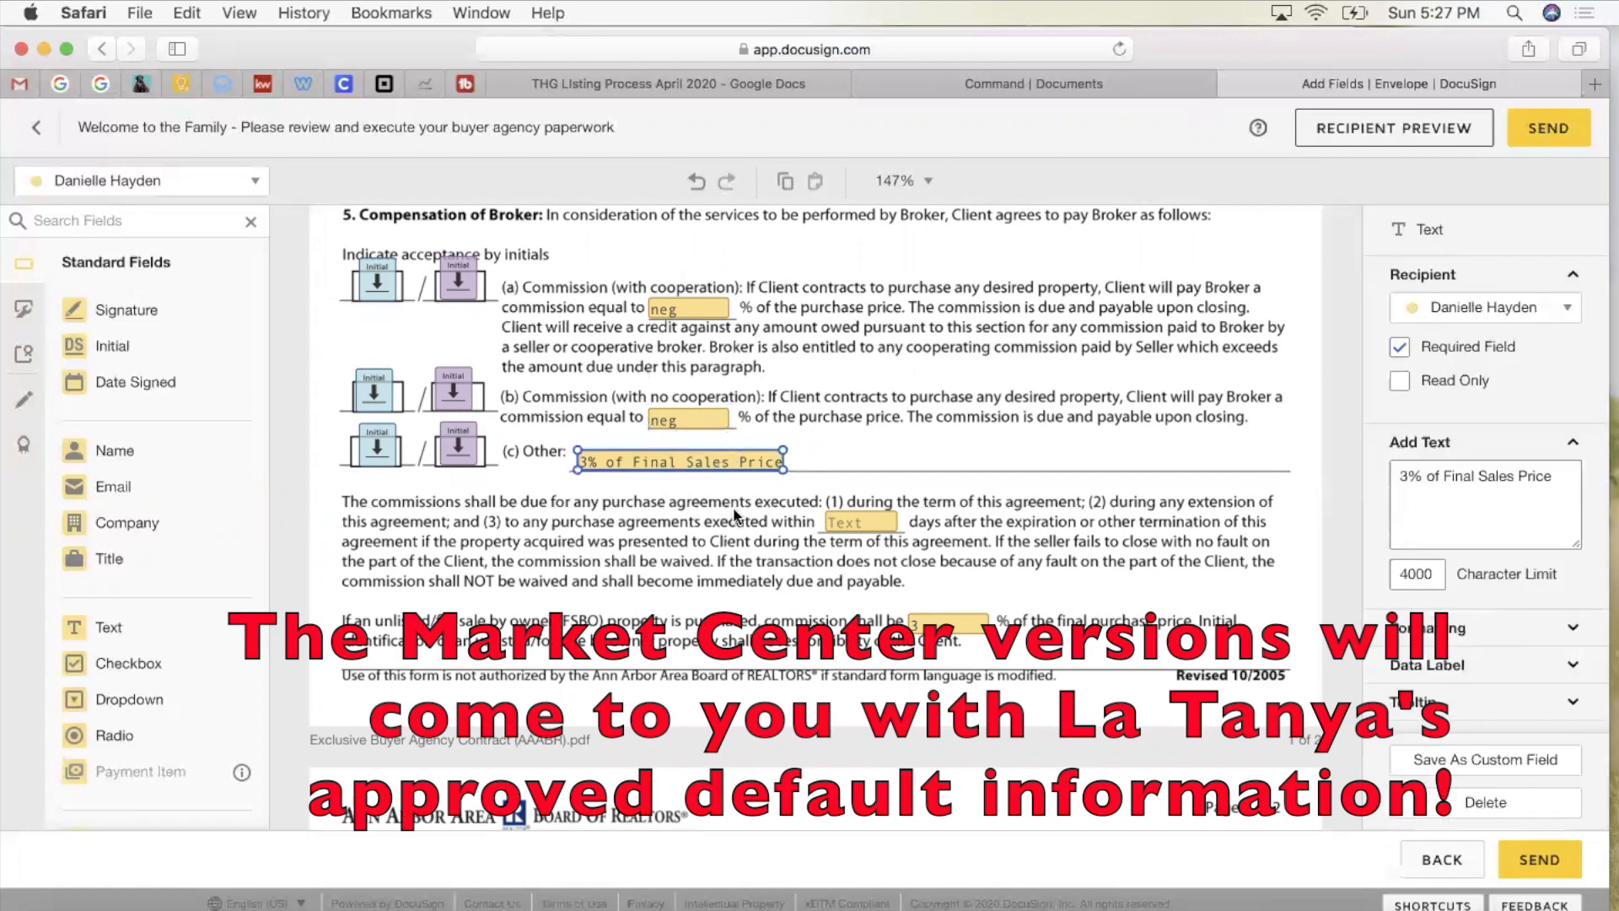
click(705, 463)
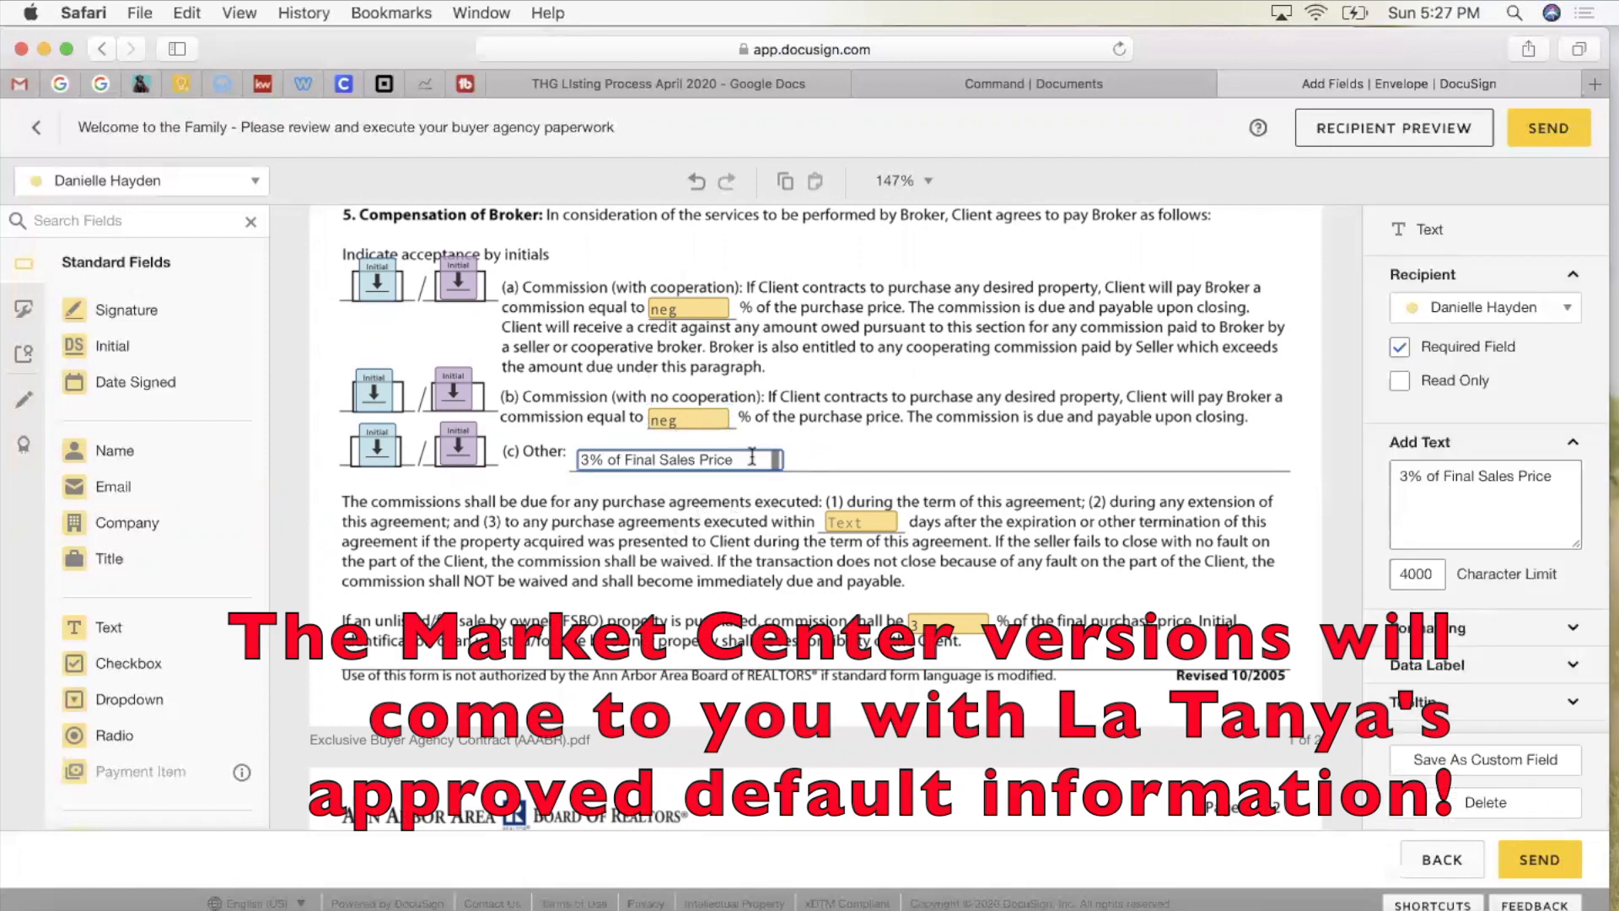
drag(742, 460, 527, 460)
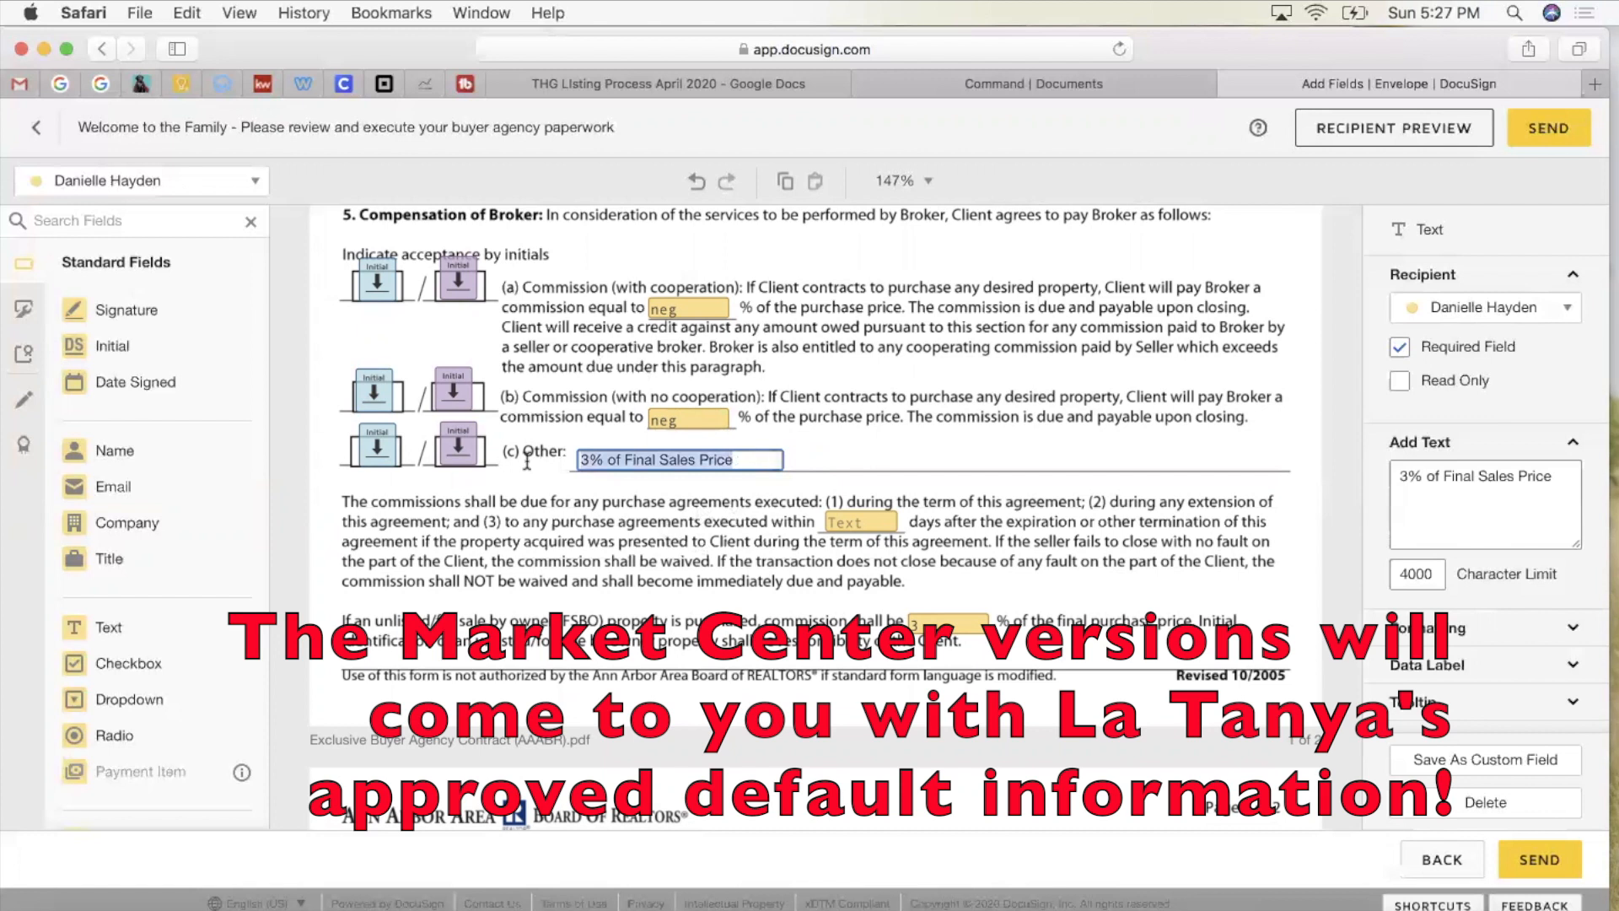
text(commission to be paid)
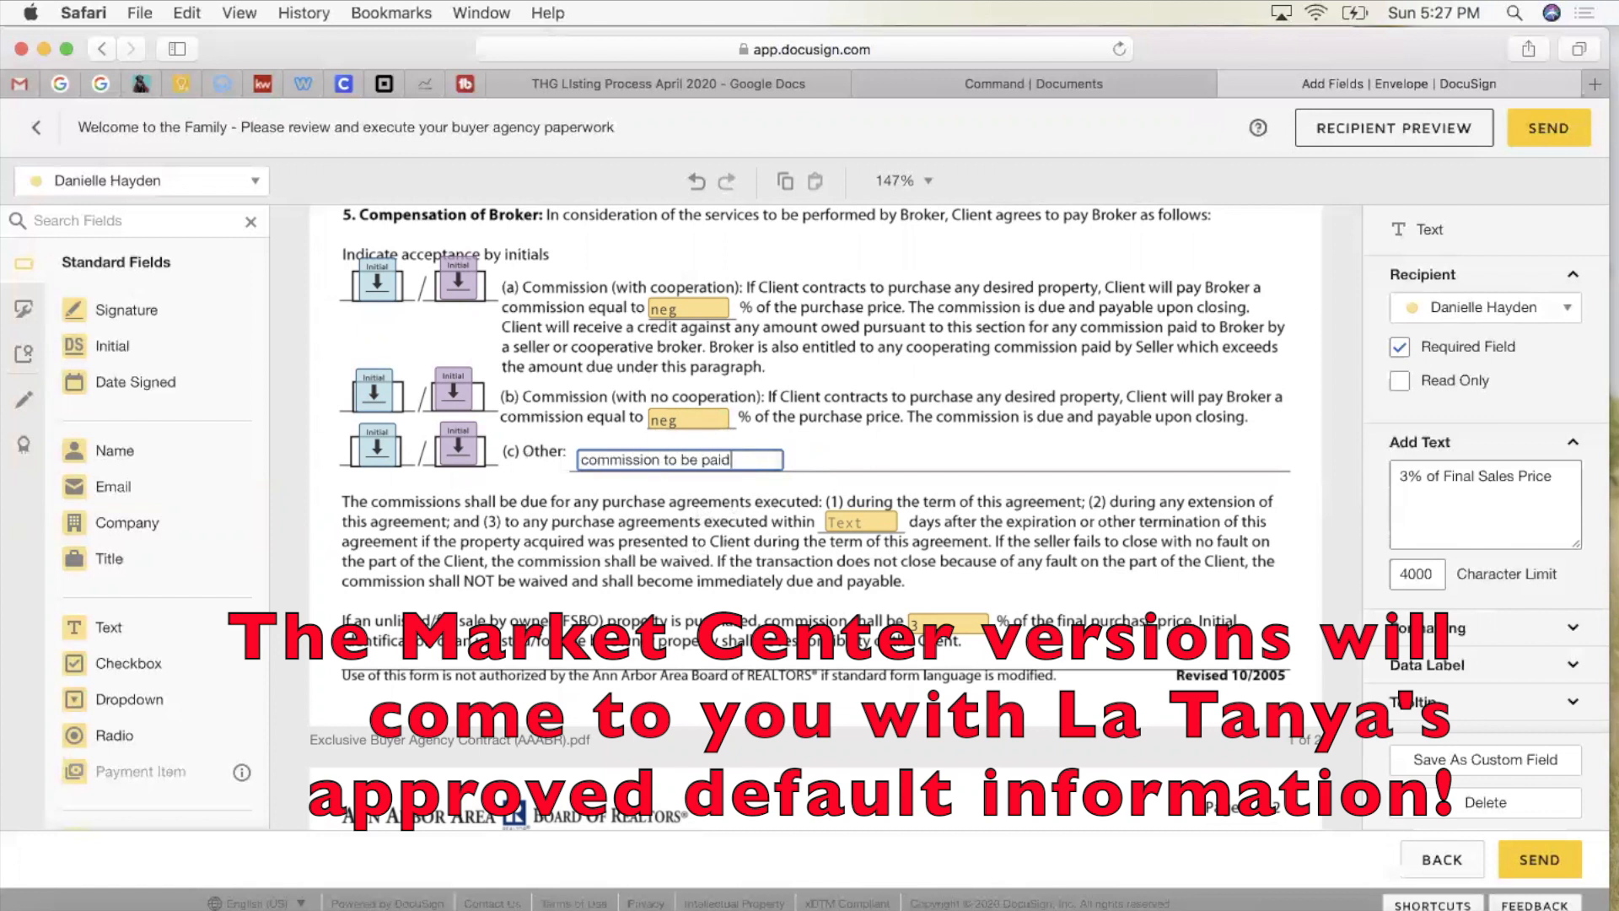
key(super+a)
text(MLS advertisement)
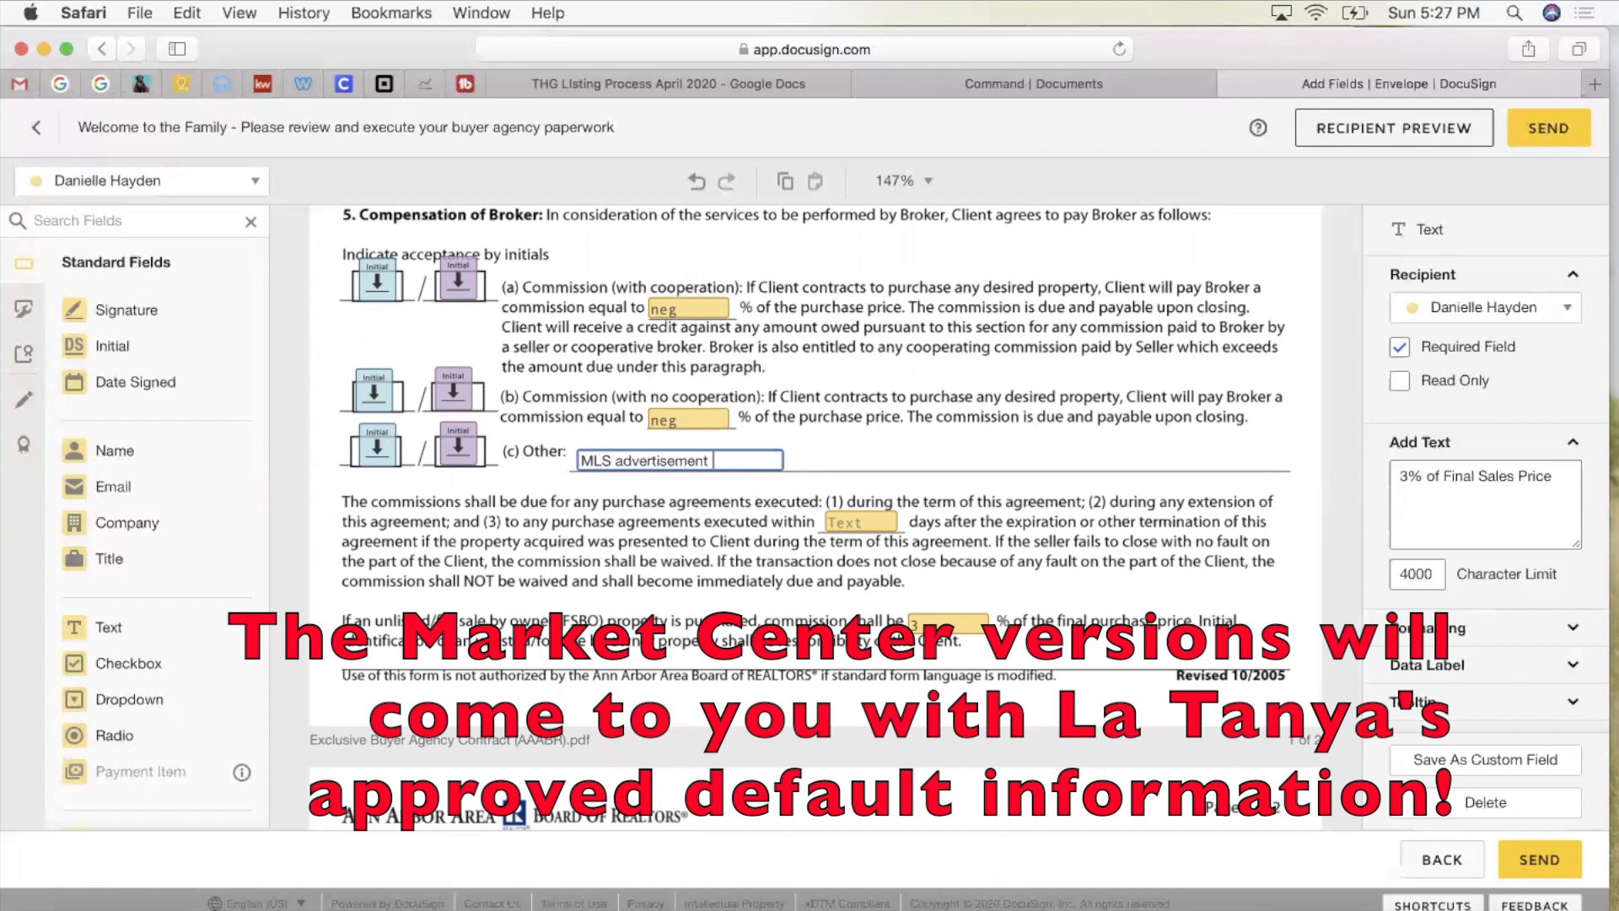
click(818, 434)
drag(980, 462, 1242, 463)
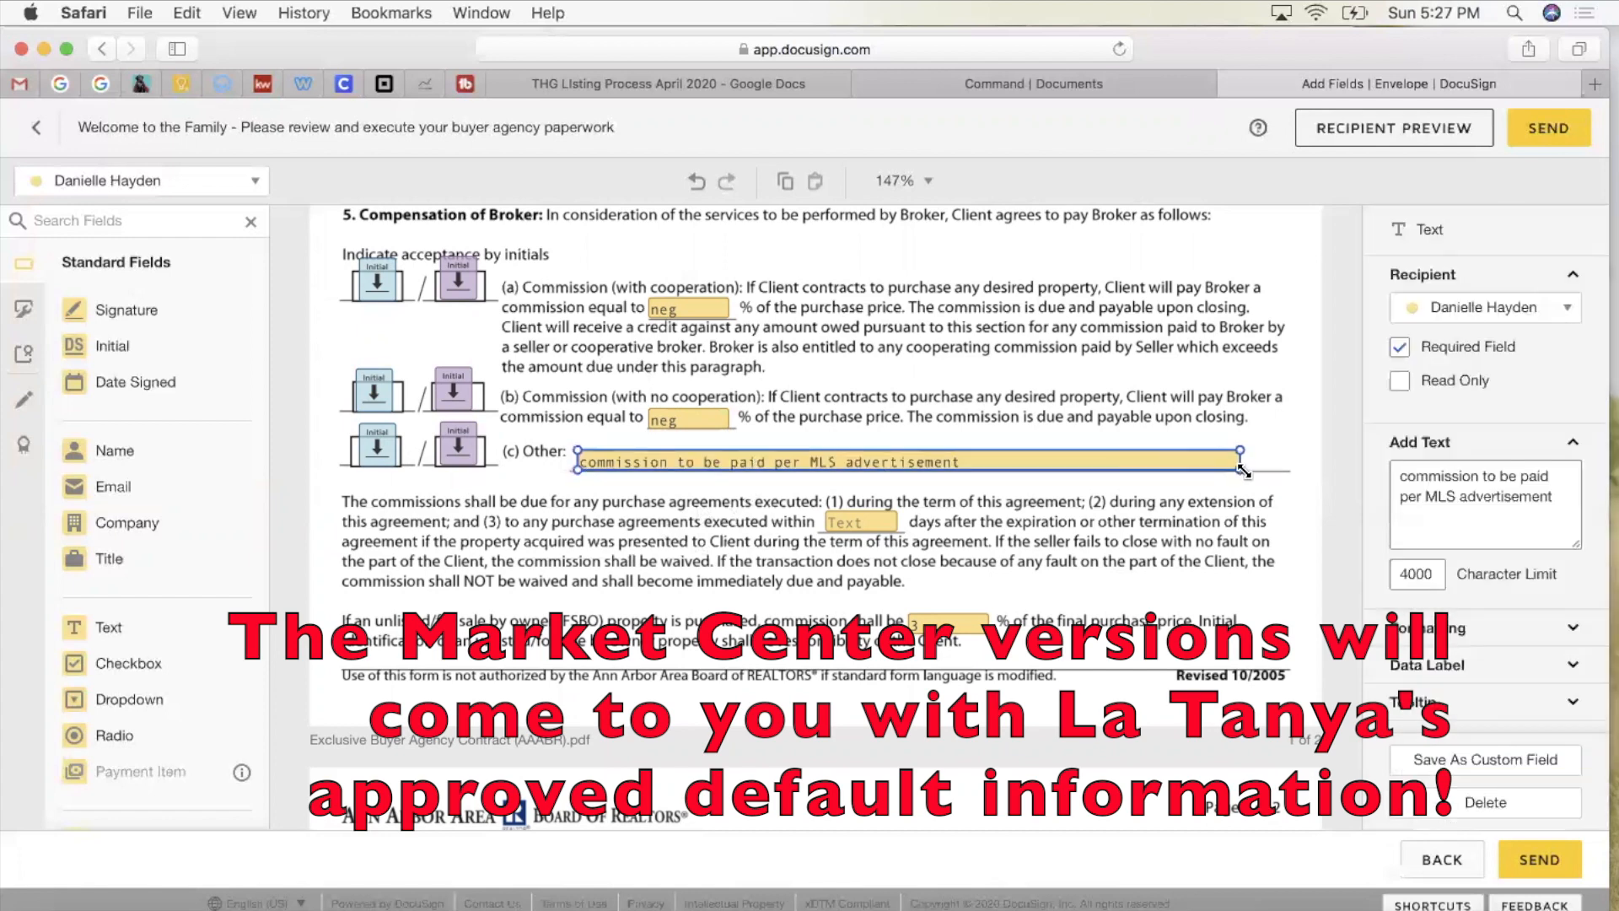
click(1164, 536)
scroll(1164, 535, down, 1)
click(848, 493)
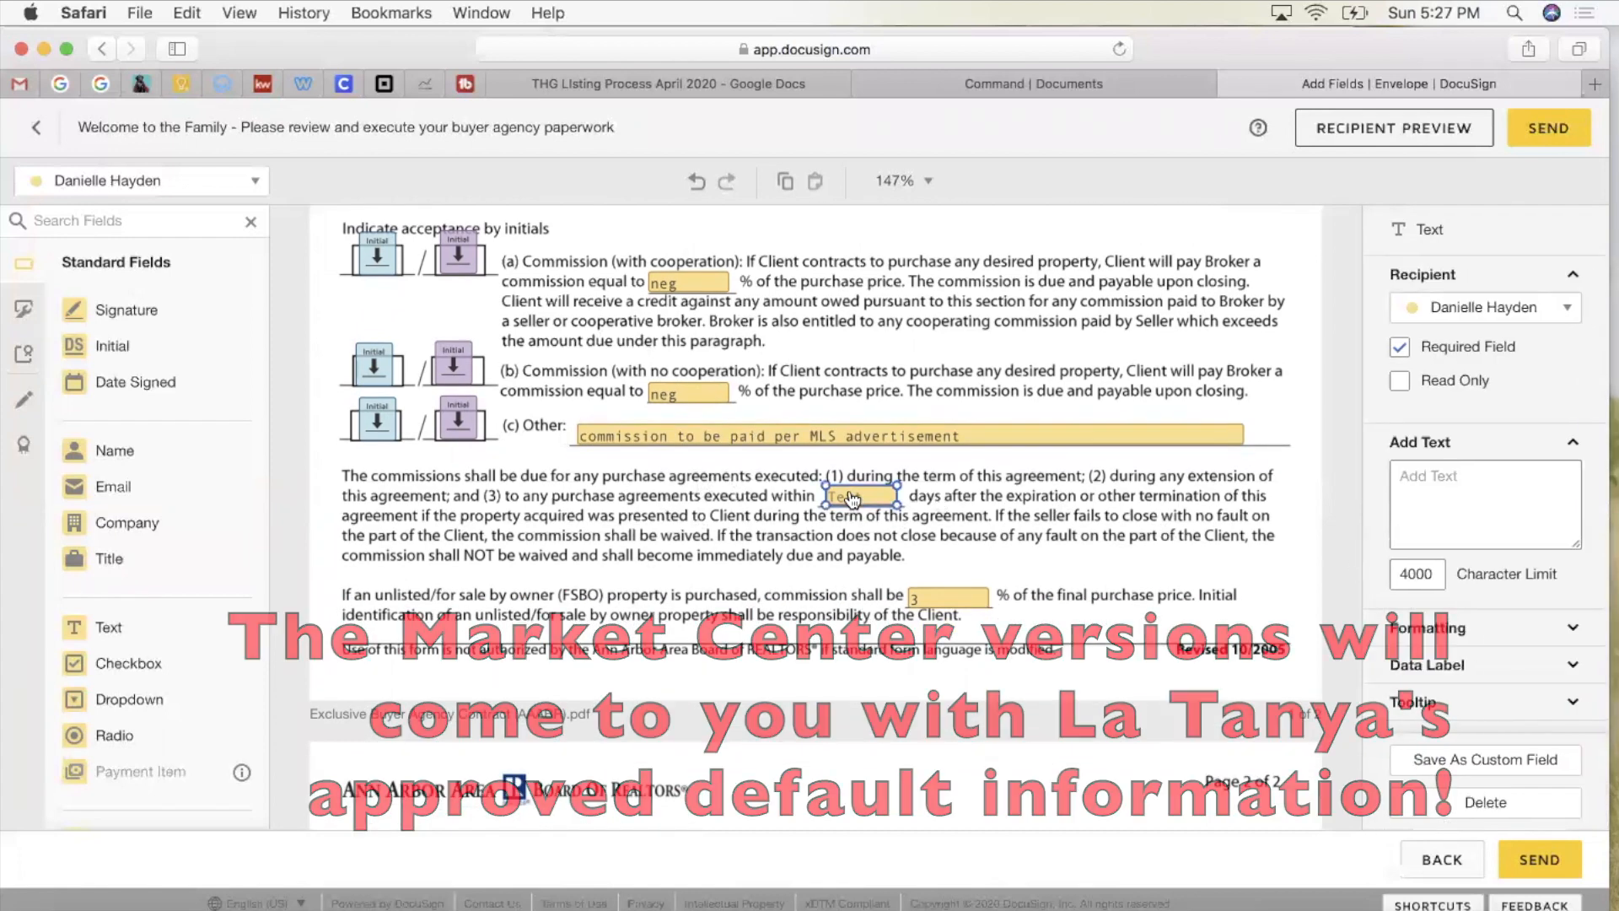
Step: Enter 180 in the days-after-expiration field and make it optional
text(180)
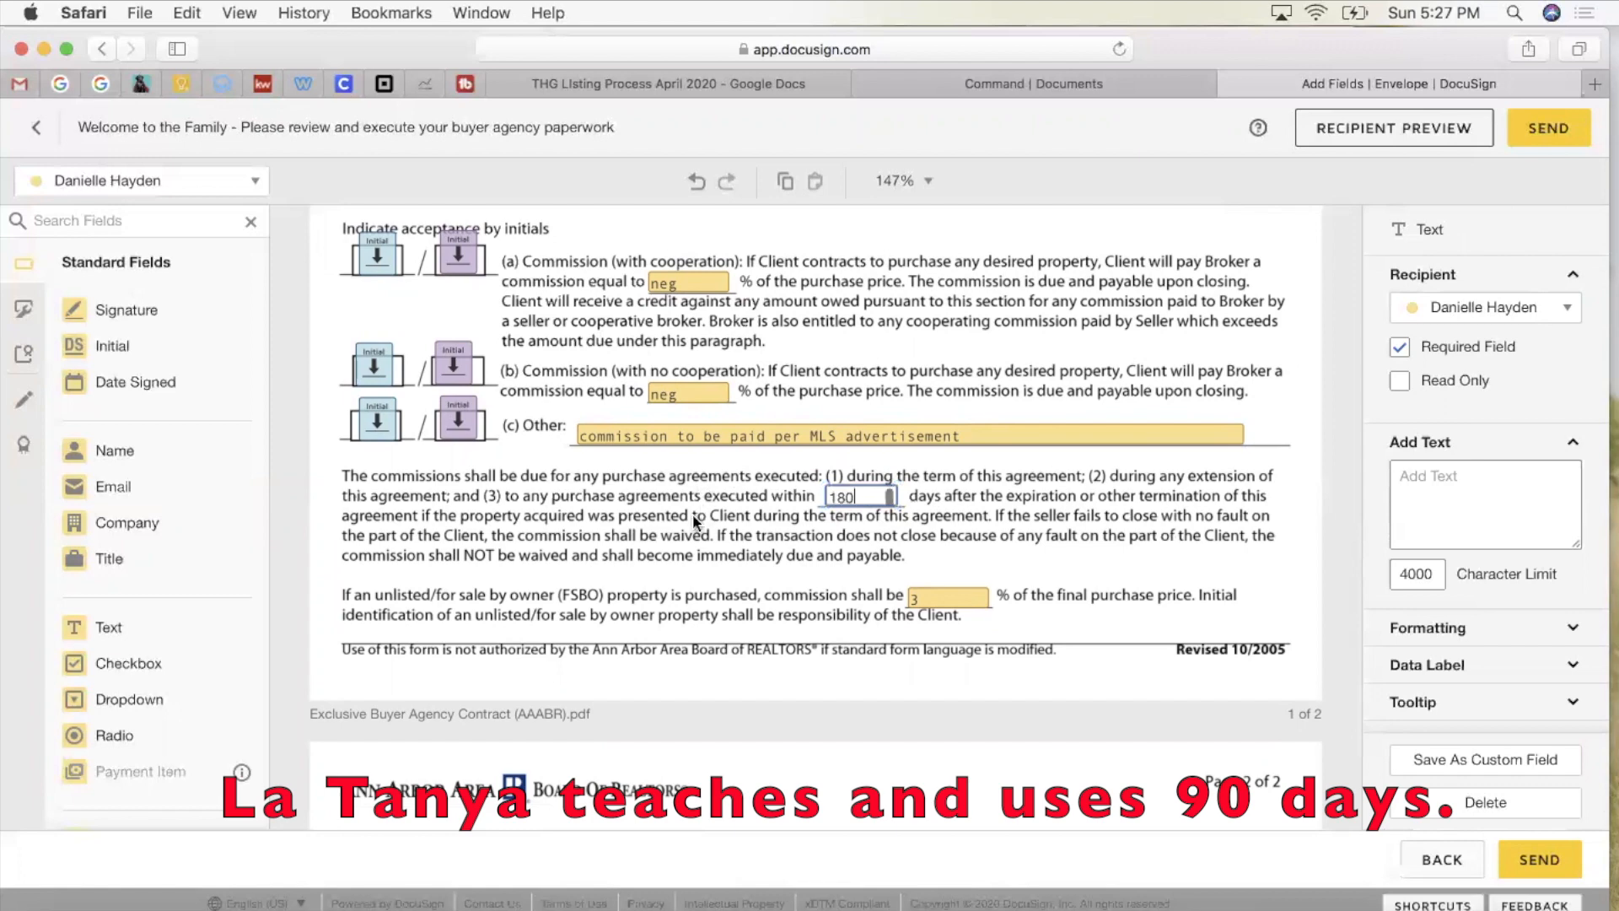
click(881, 496)
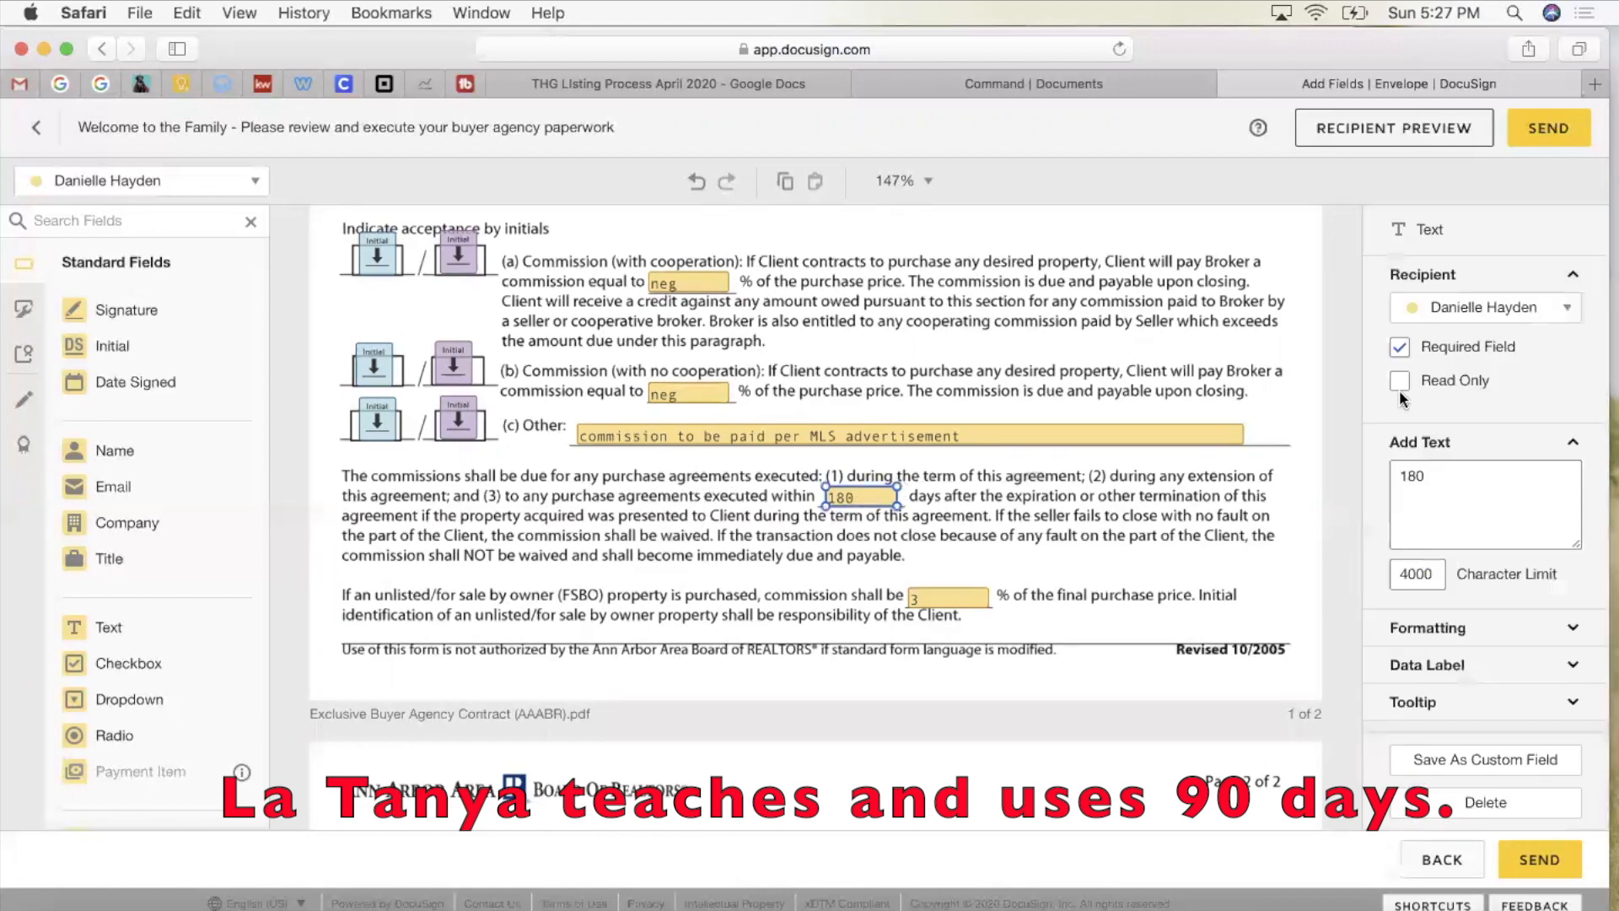
click(1400, 348)
Step: Make both 'neg' commission fields and the FSBO commission field optional
click(900, 436)
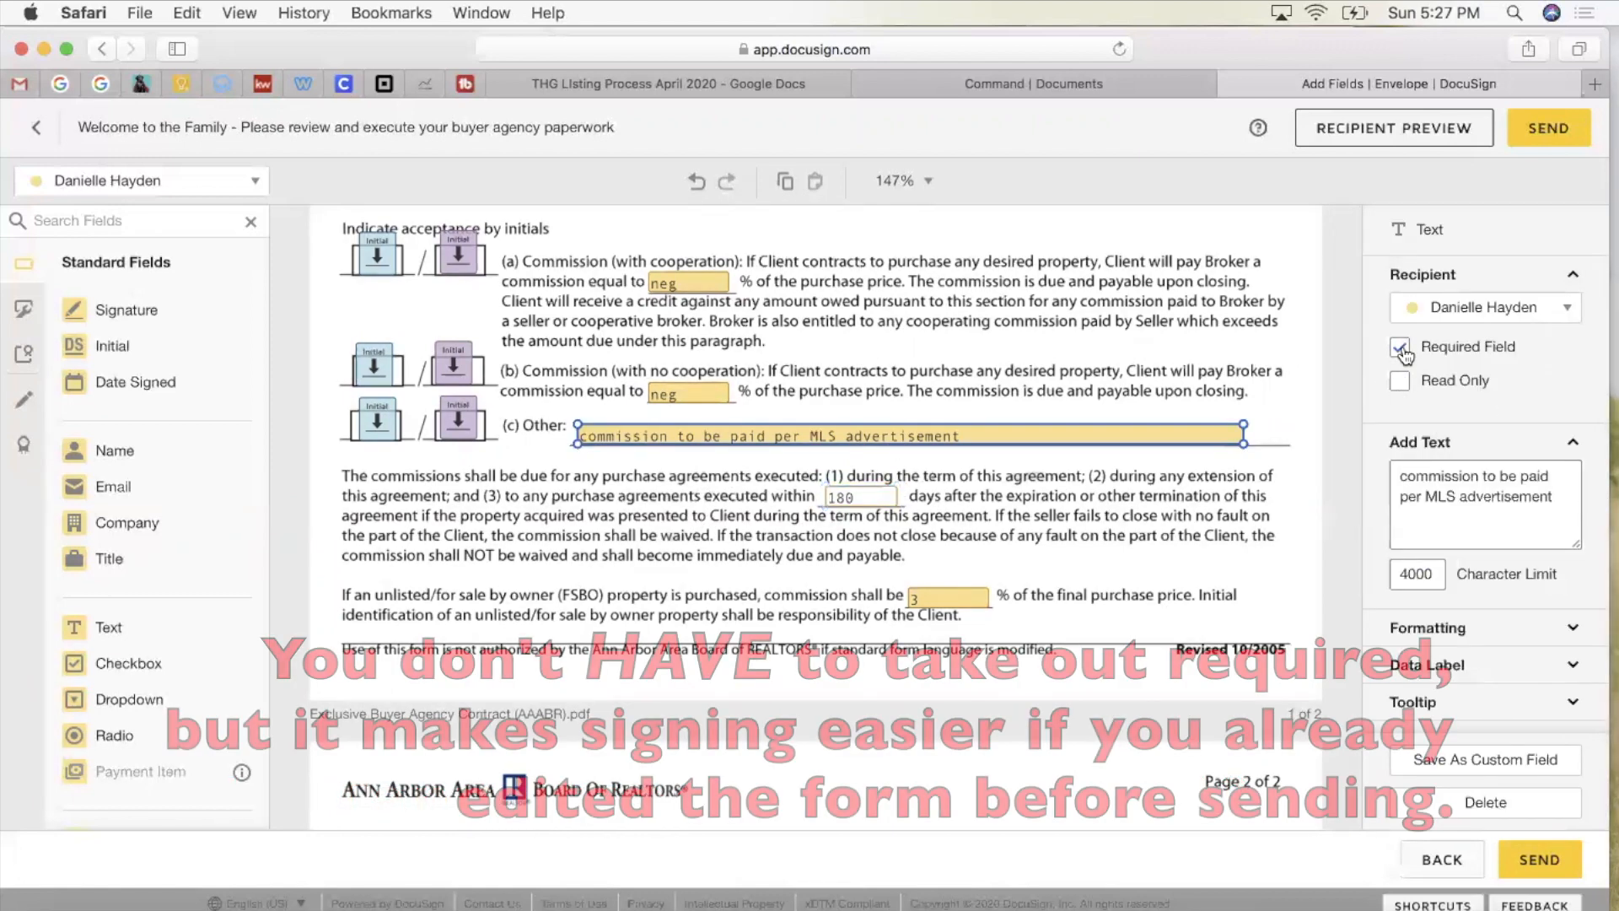
click(709, 285)
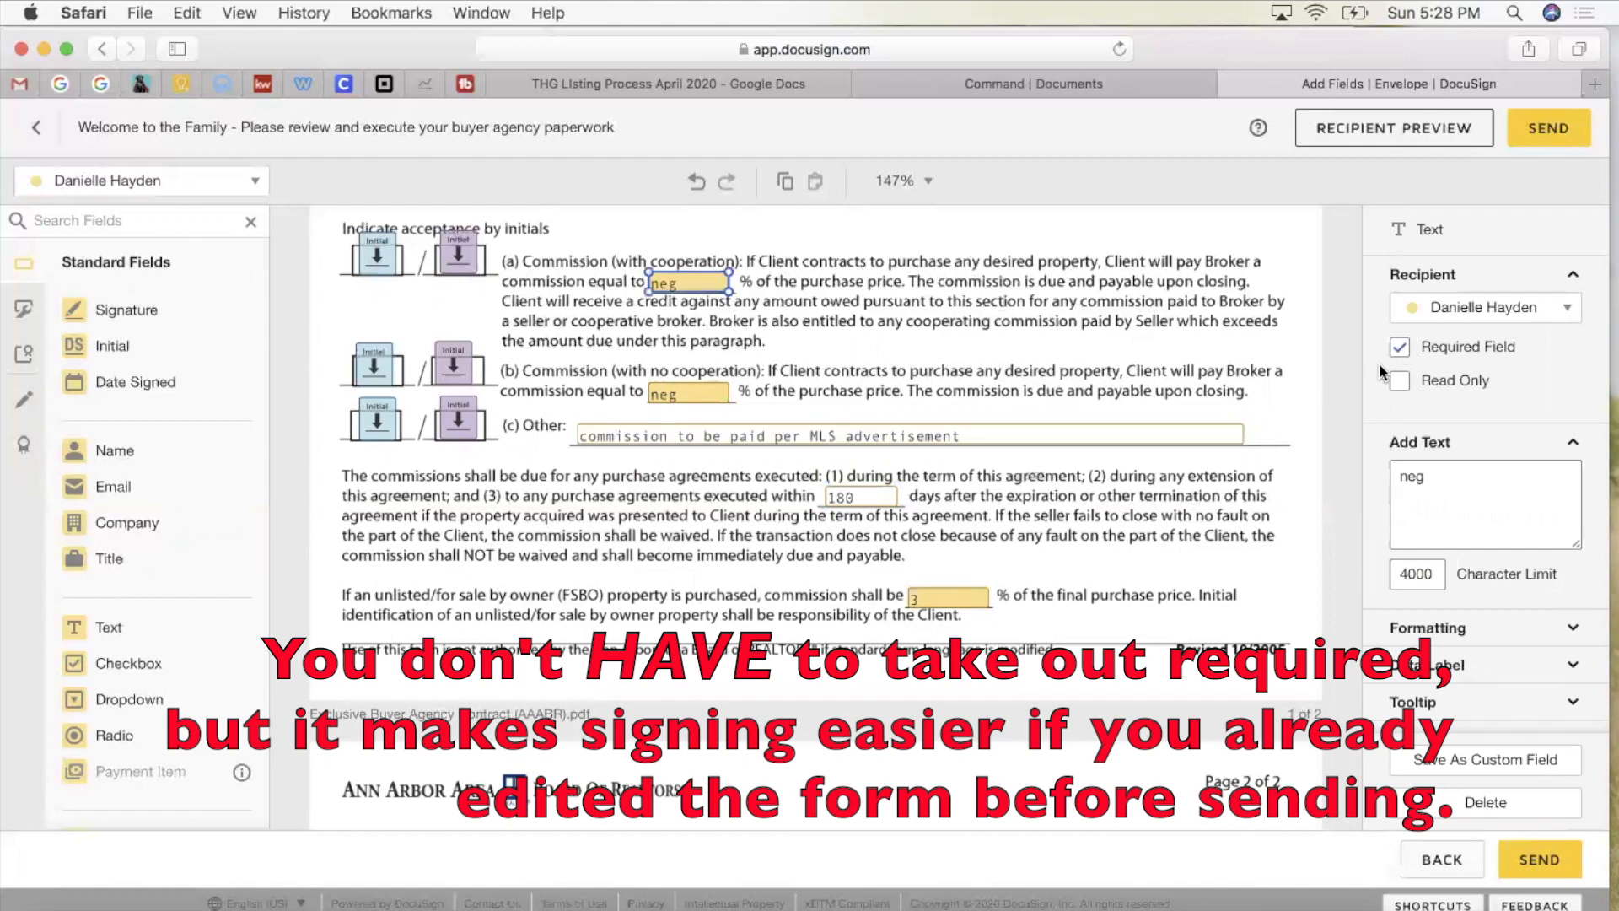
click(1400, 347)
click(691, 391)
click(1400, 346)
scroll(912, 324, down, 3)
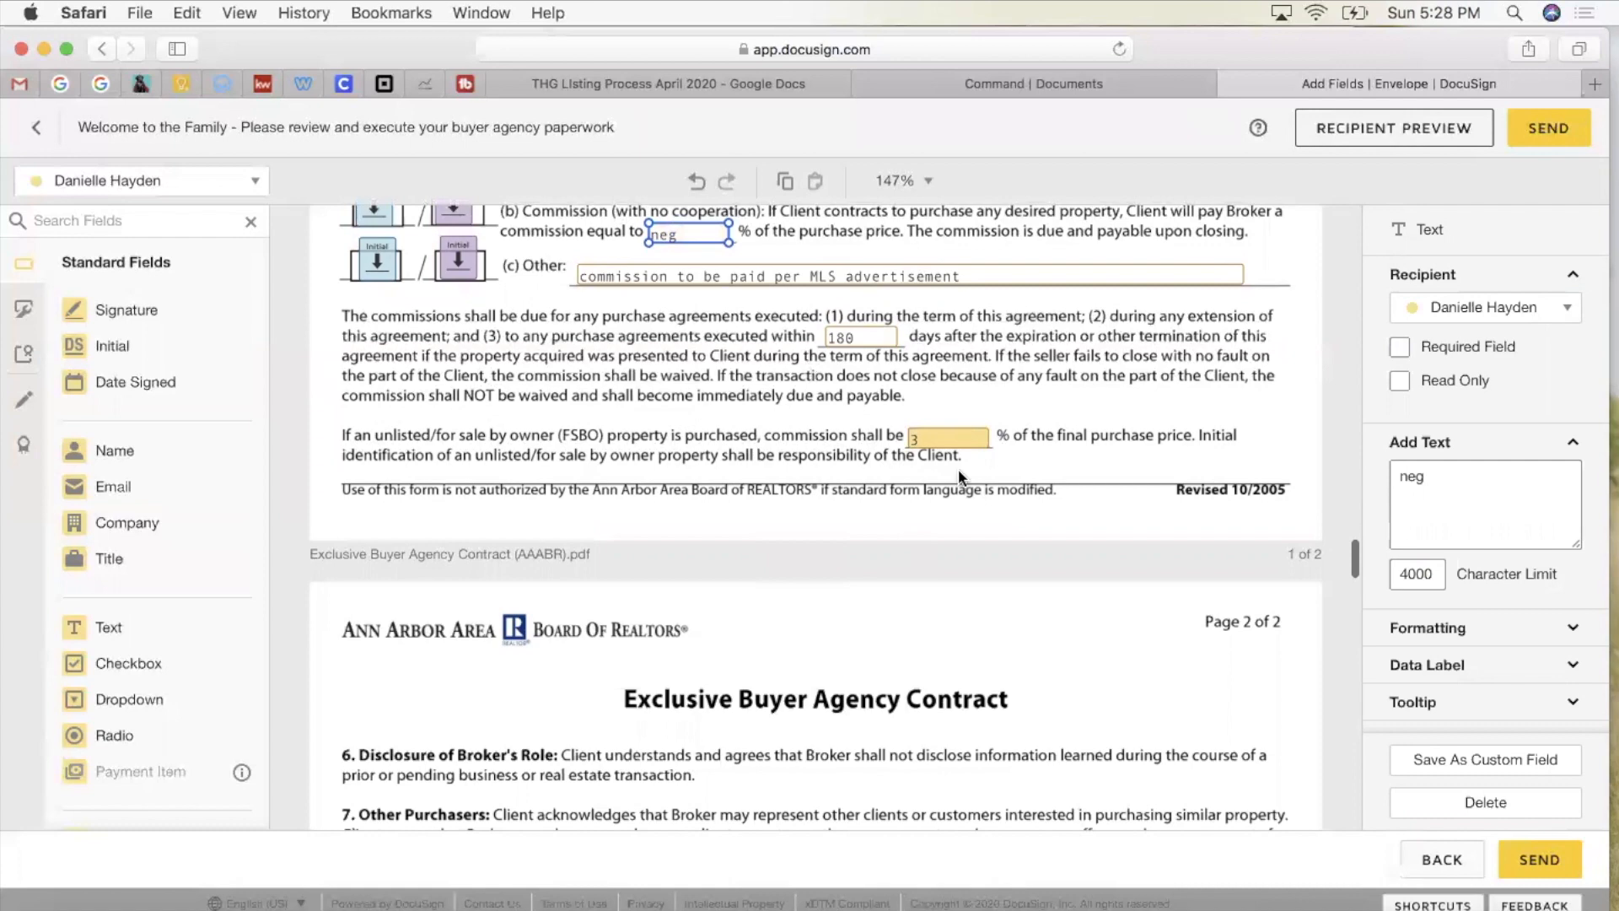
click(949, 438)
click(1400, 347)
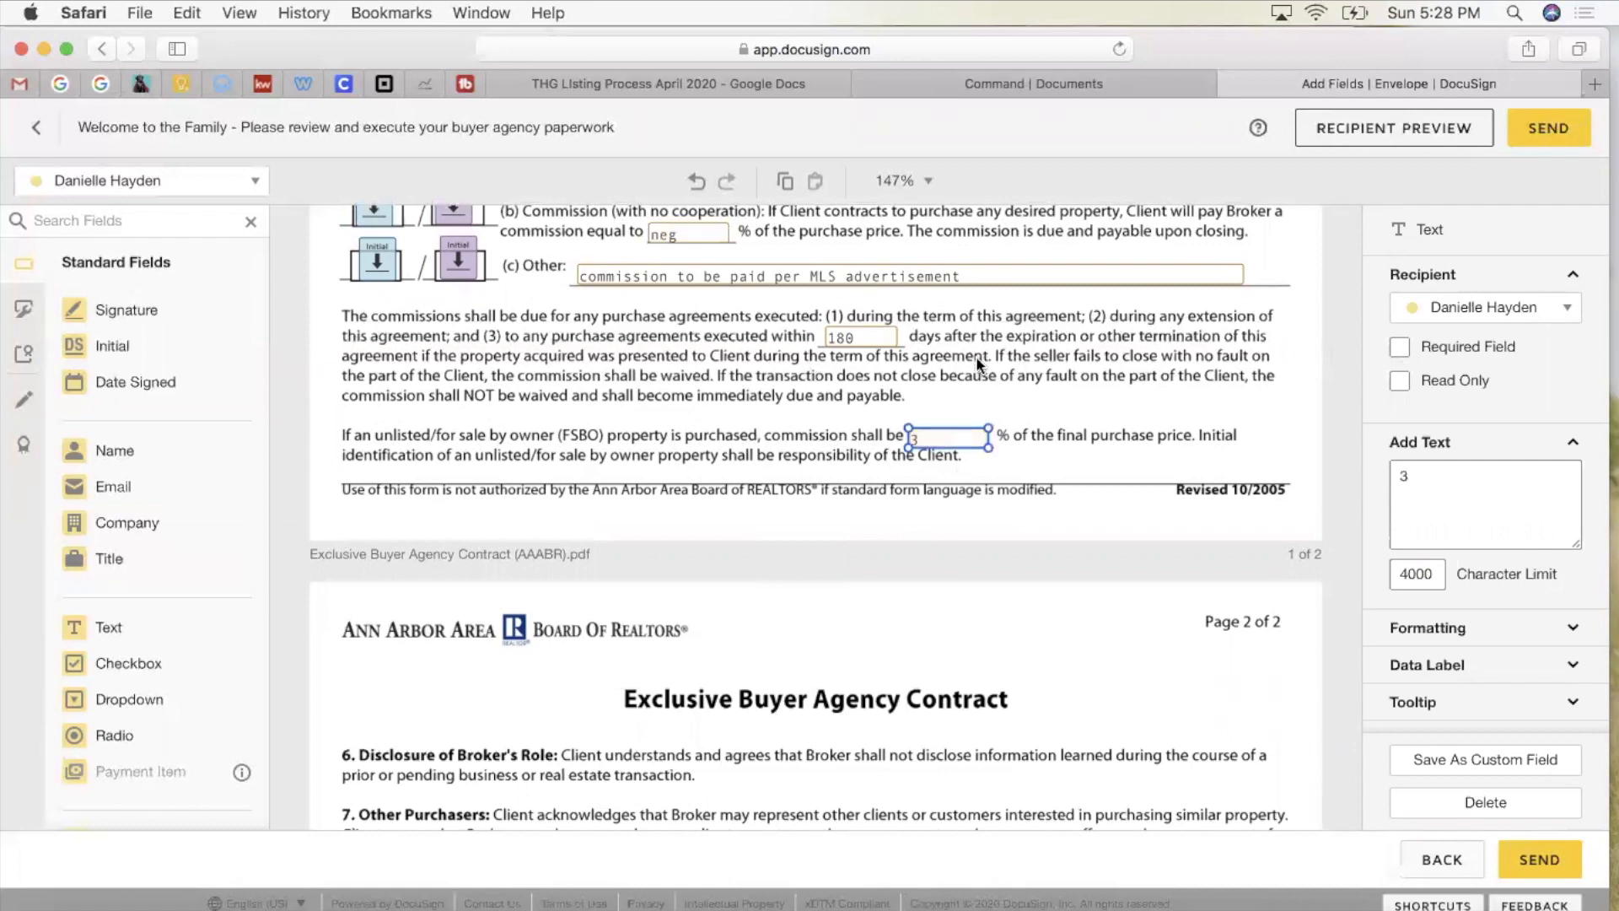
Step: Delete the $200 transaction-fee text from the section 14 Other field
scroll(975, 356, down, 15)
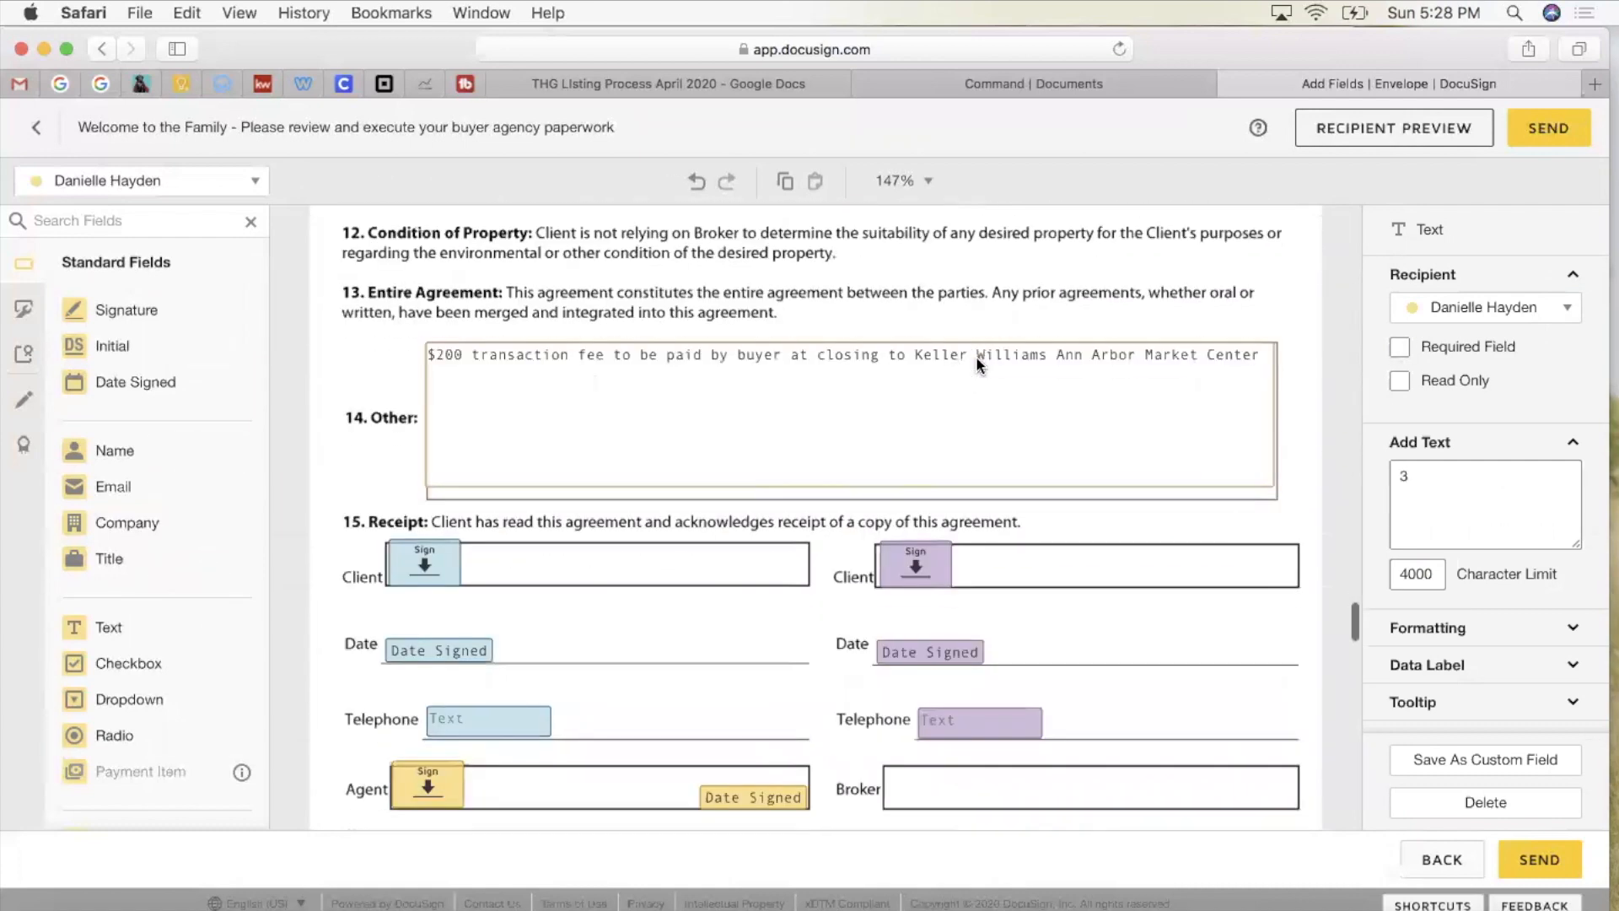
click(723, 371)
click(724, 371)
triple_click(689, 347)
key(BackSpace)
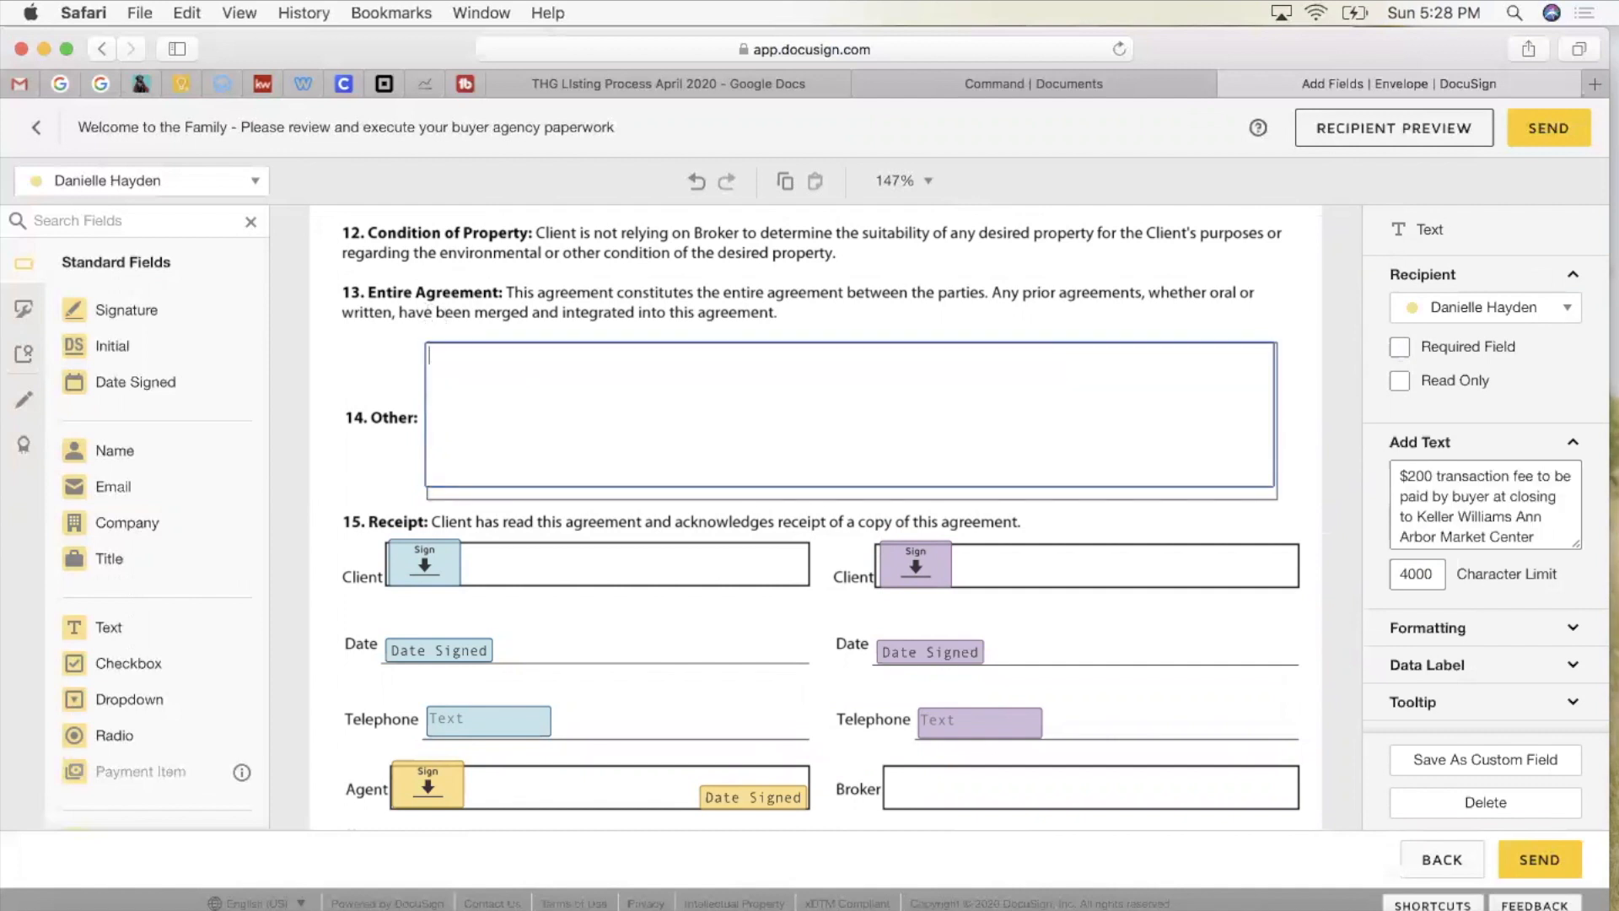
click(700, 286)
scroll(700, 286, down, 2)
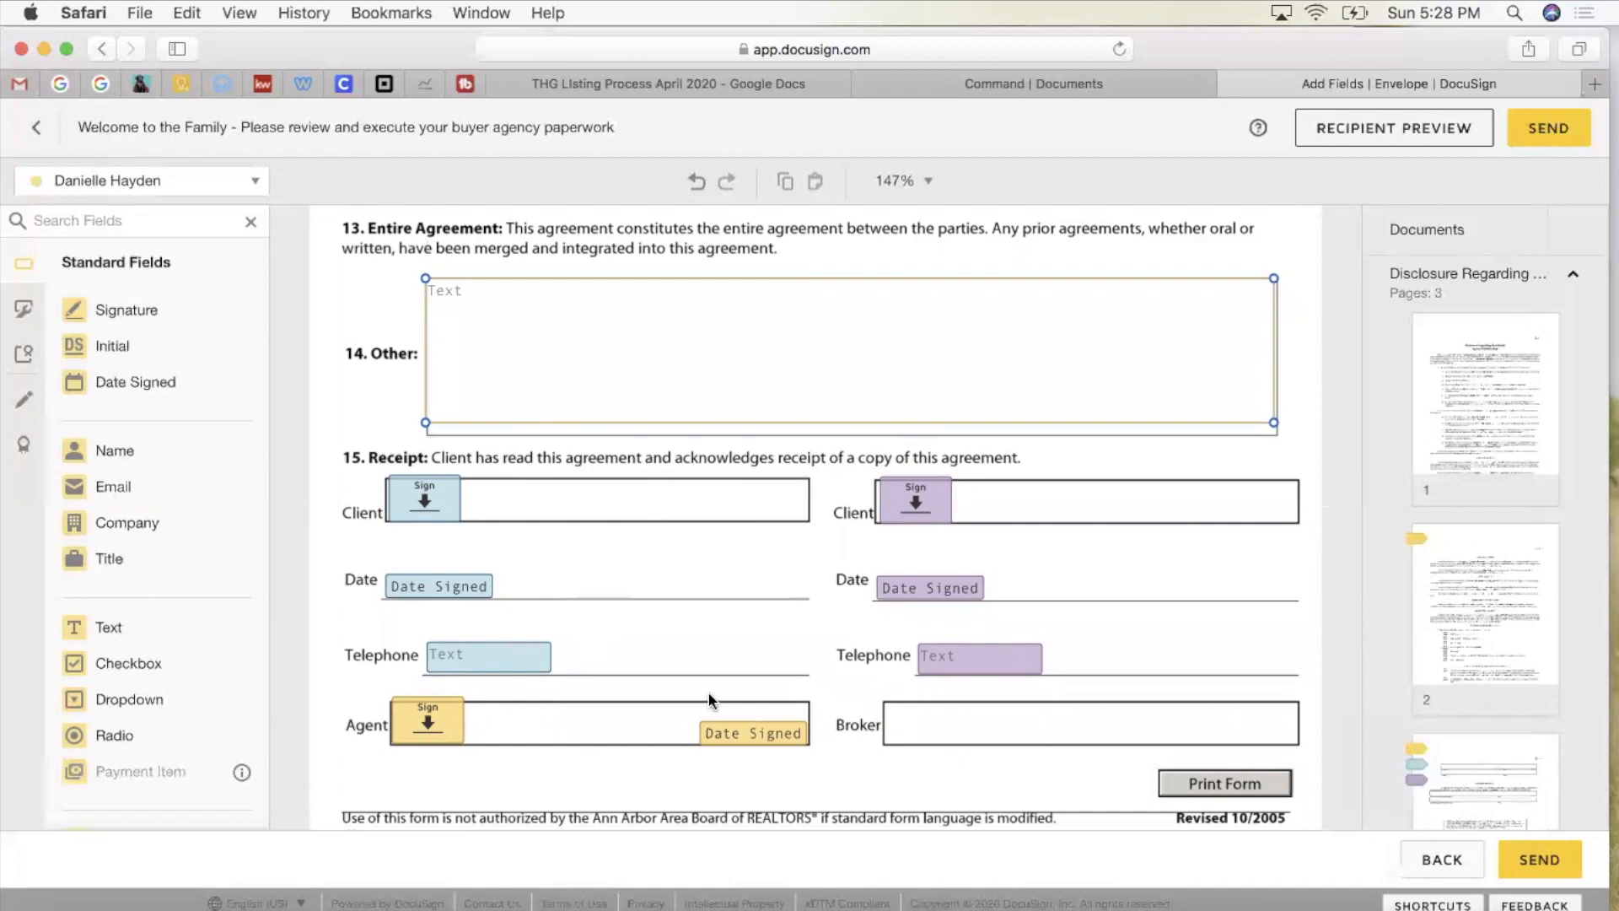
click(530, 662)
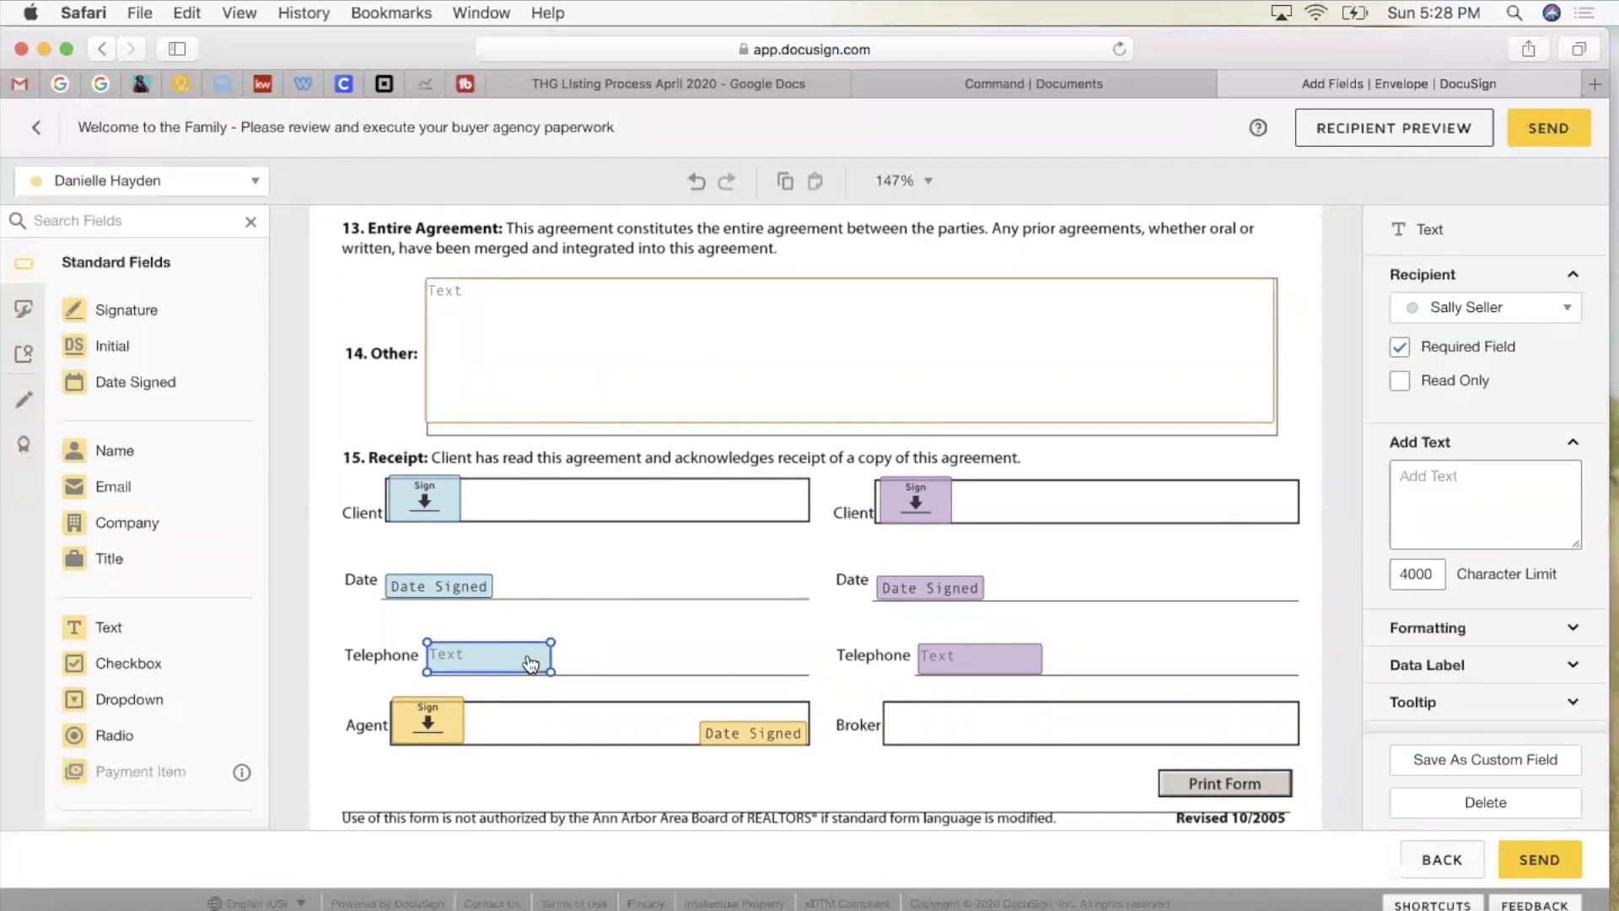
scroll(527, 662, down, 2)
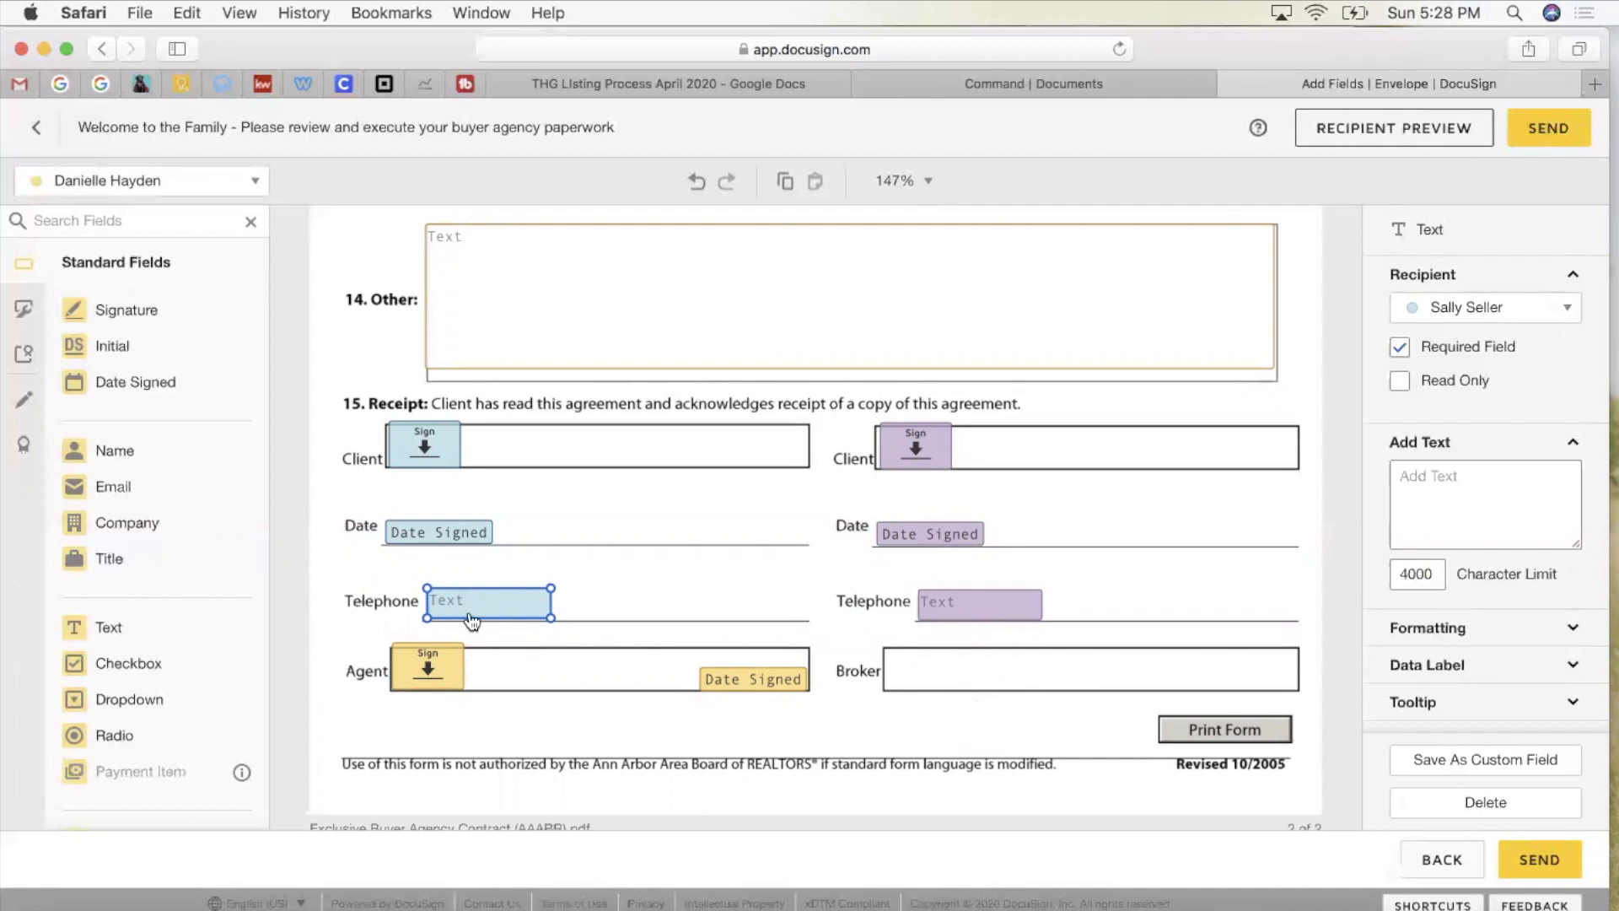
click(972, 620)
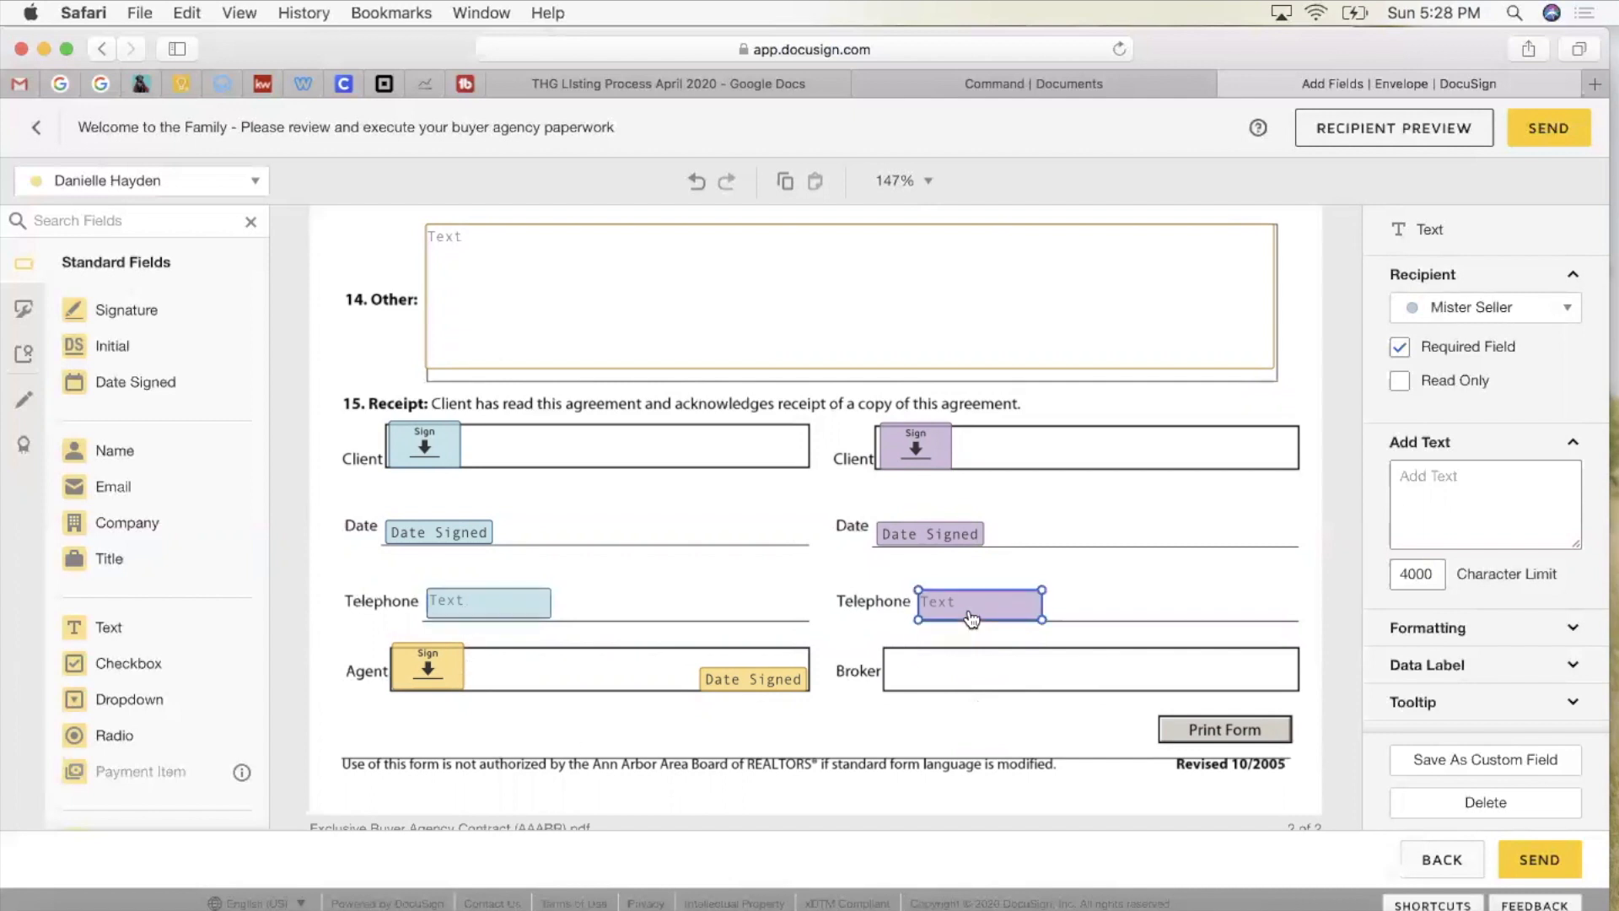
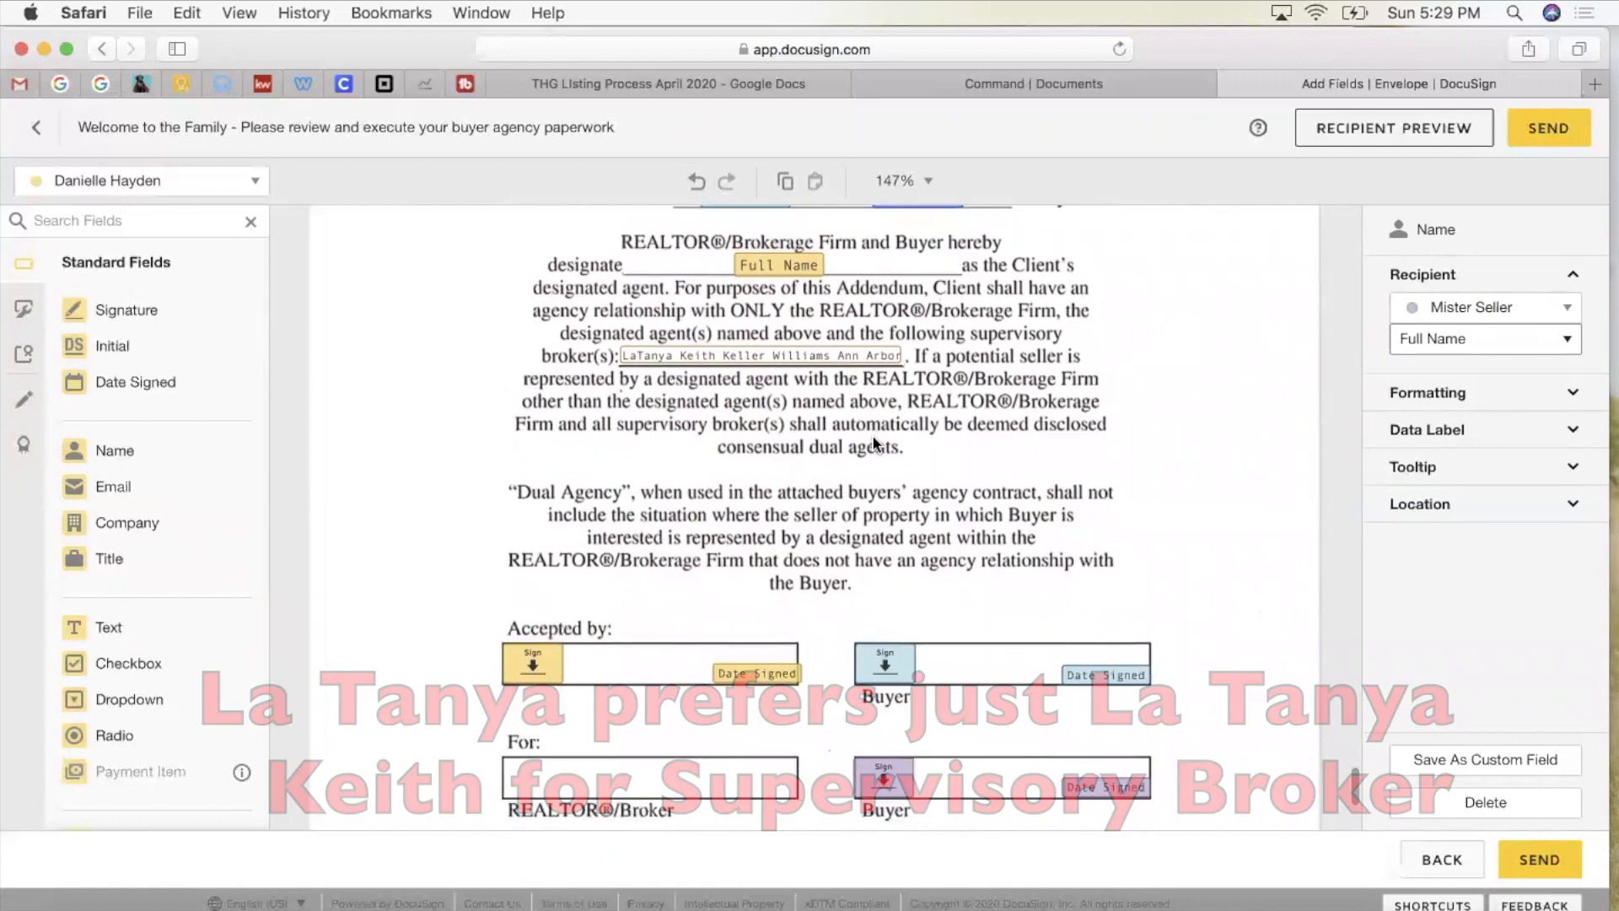
Step: Scroll through the addendum to check the fields placed for each recipient
scroll(833, 407, down, 1)
scroll(835, 409, down, 5)
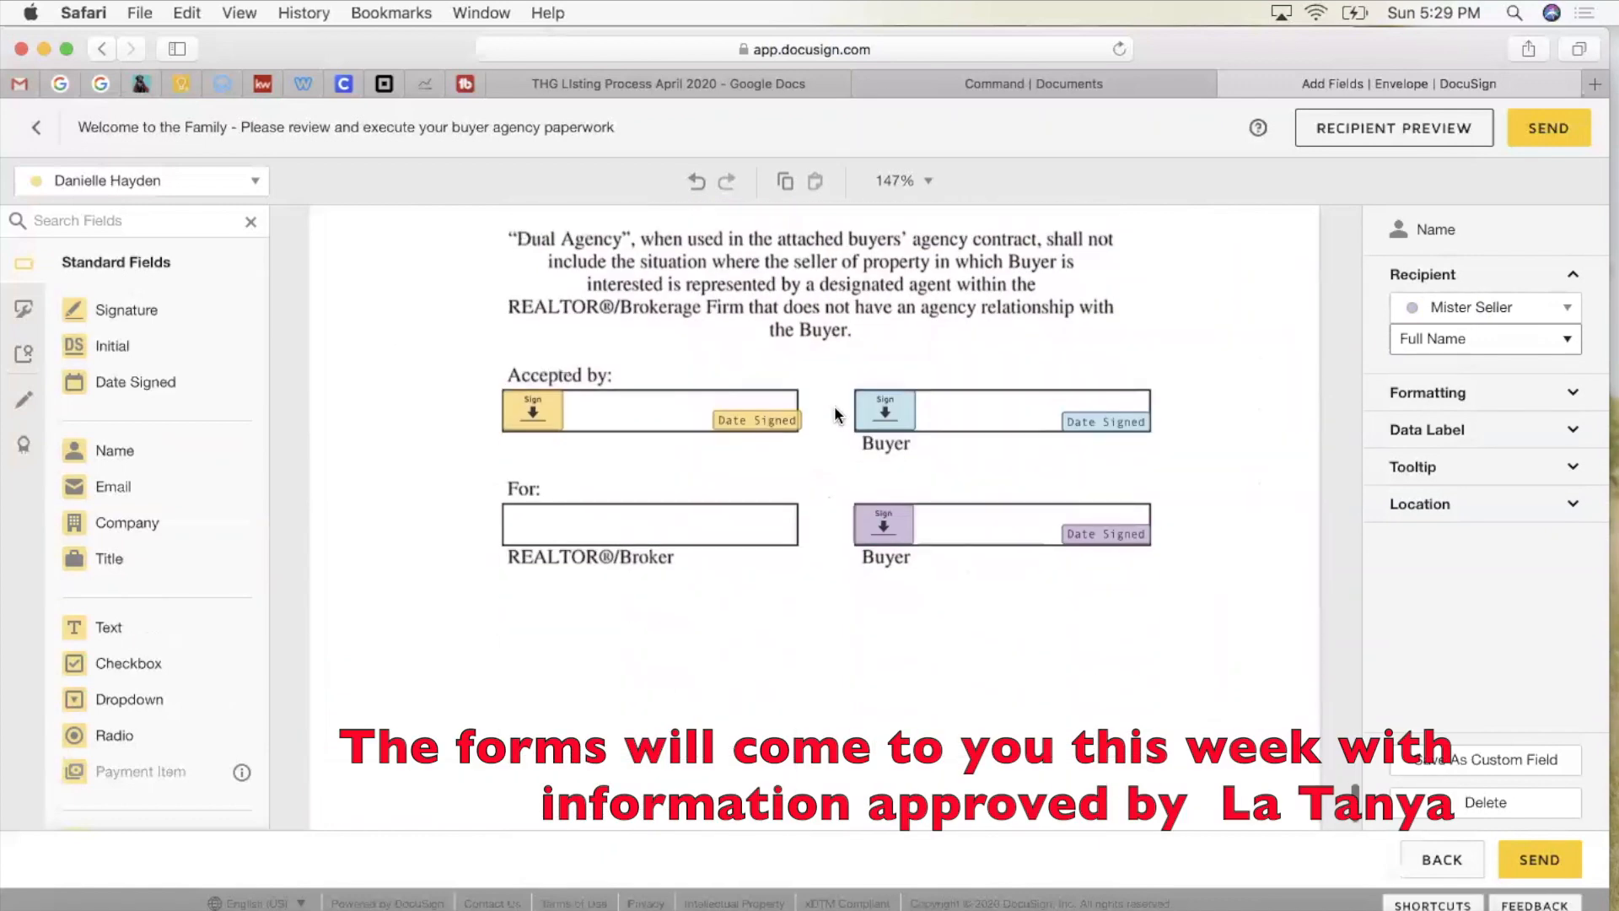
scroll(835, 480, down, 2)
scroll(835, 481, up, 5)
scroll(835, 481, down, 4)
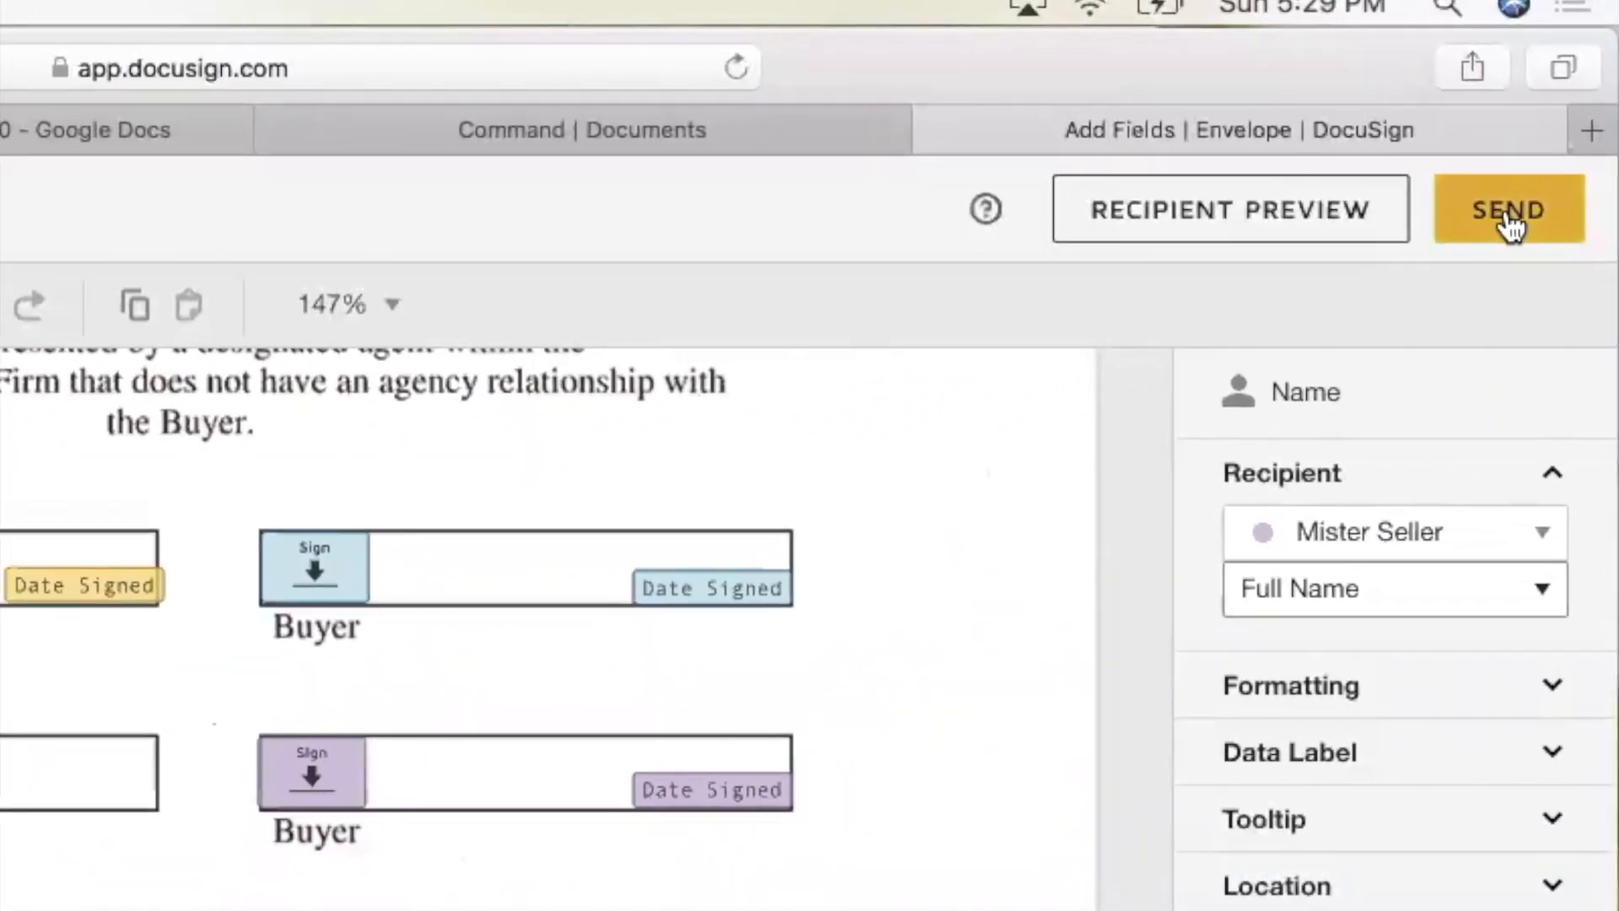
Step: Send the buyer agency envelope to the agent and both buyers
click(1548, 138)
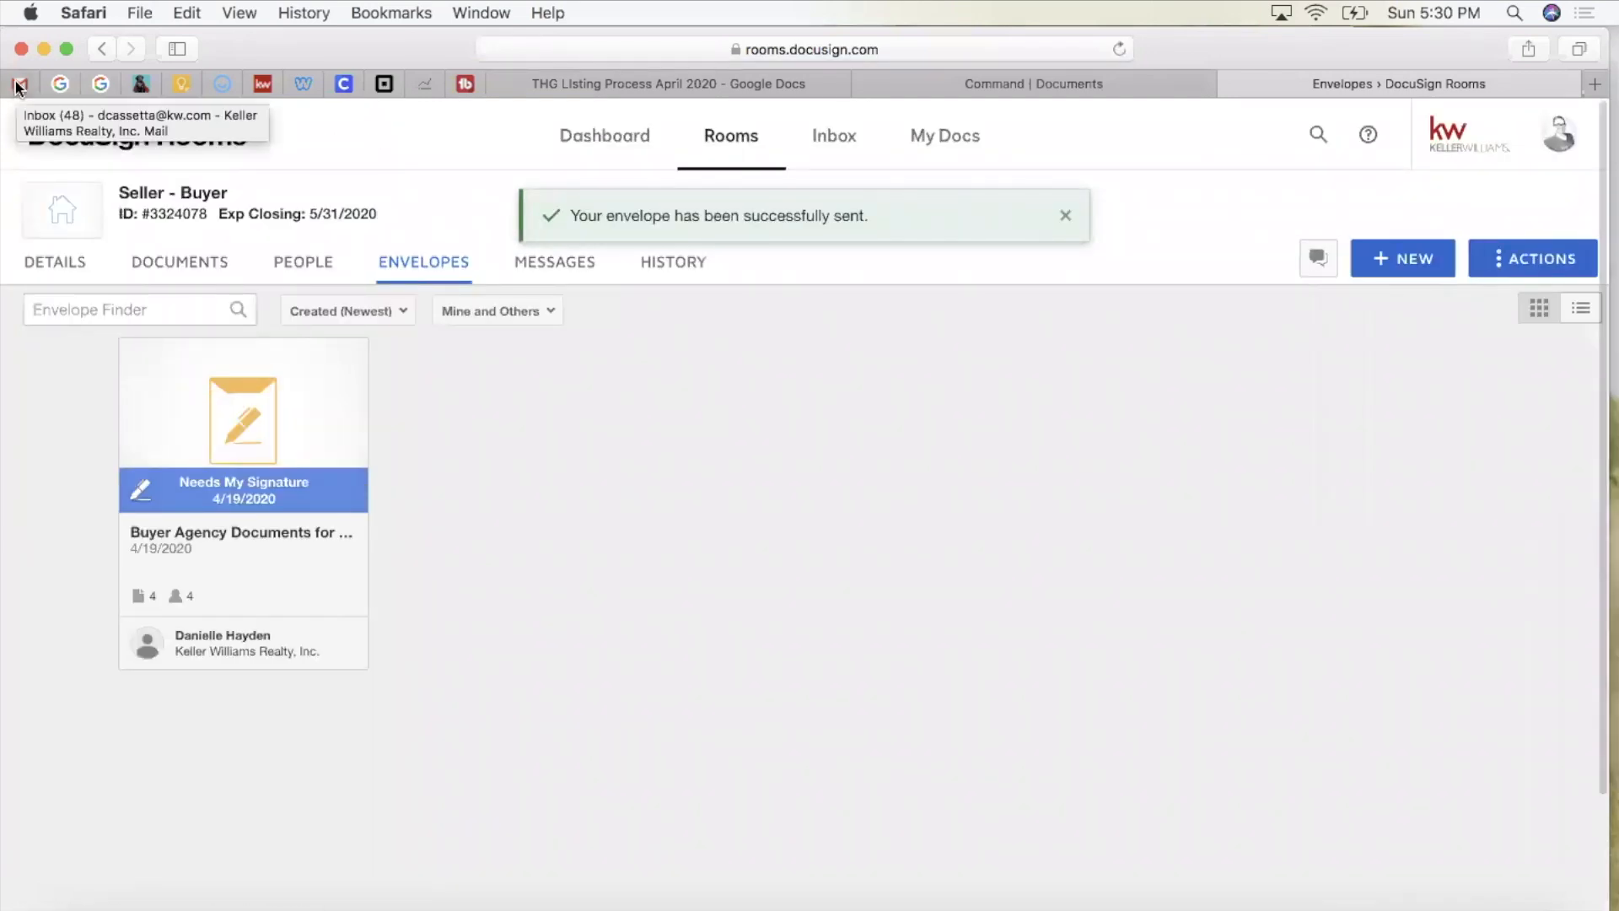
click(22, 86)
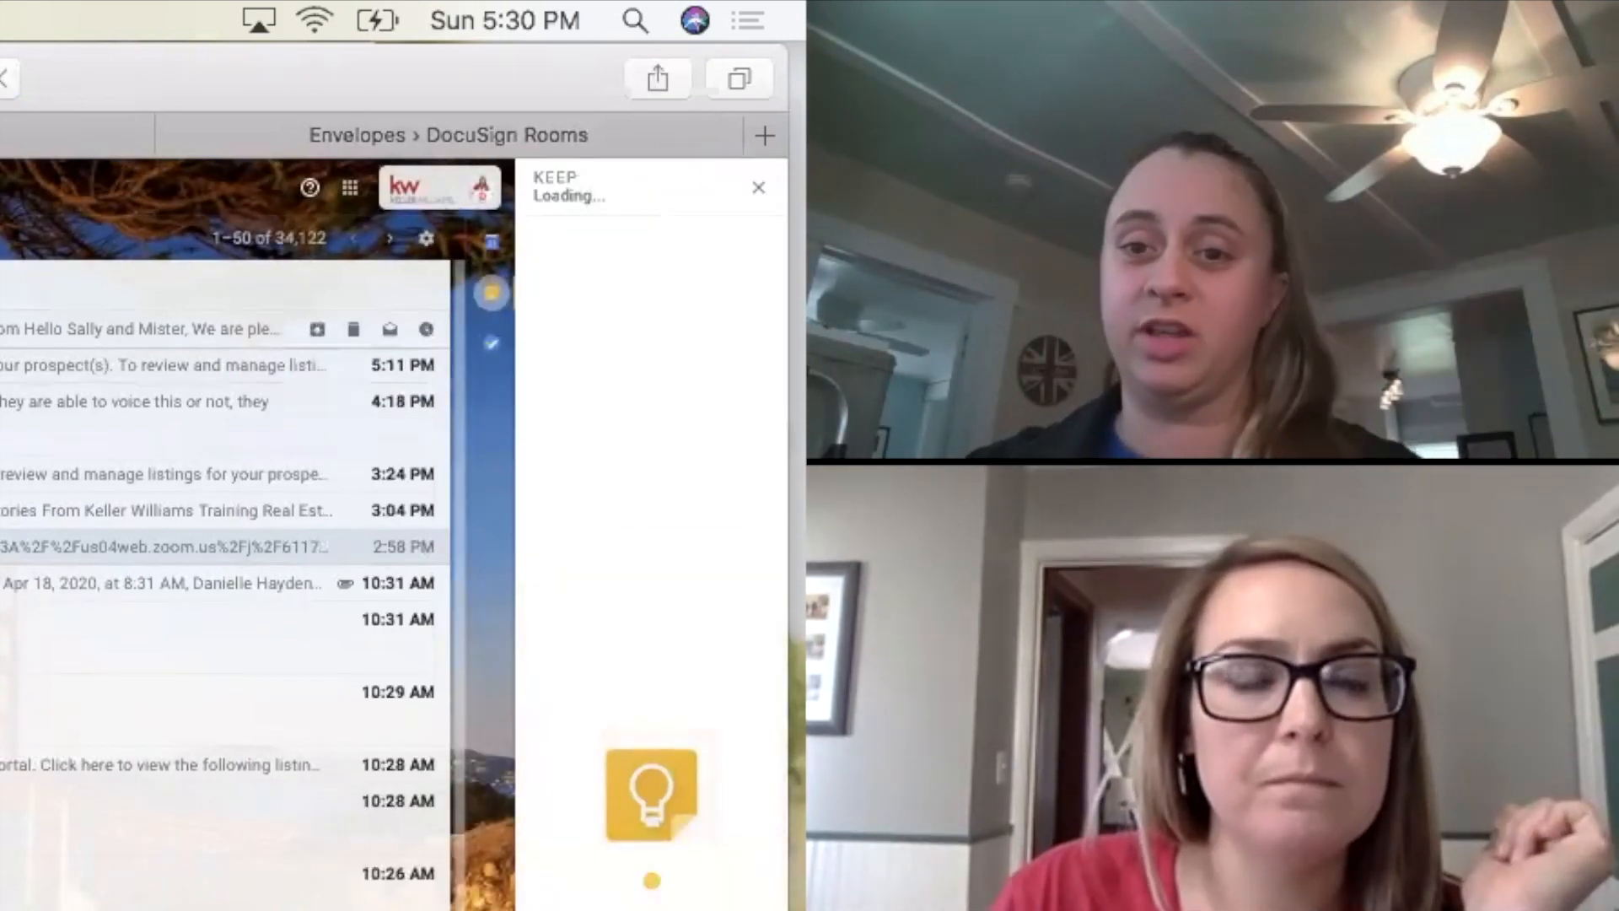
Step: Open the 'Welcome to the Family' email, launch its document review page and allow location access
click(8, 329)
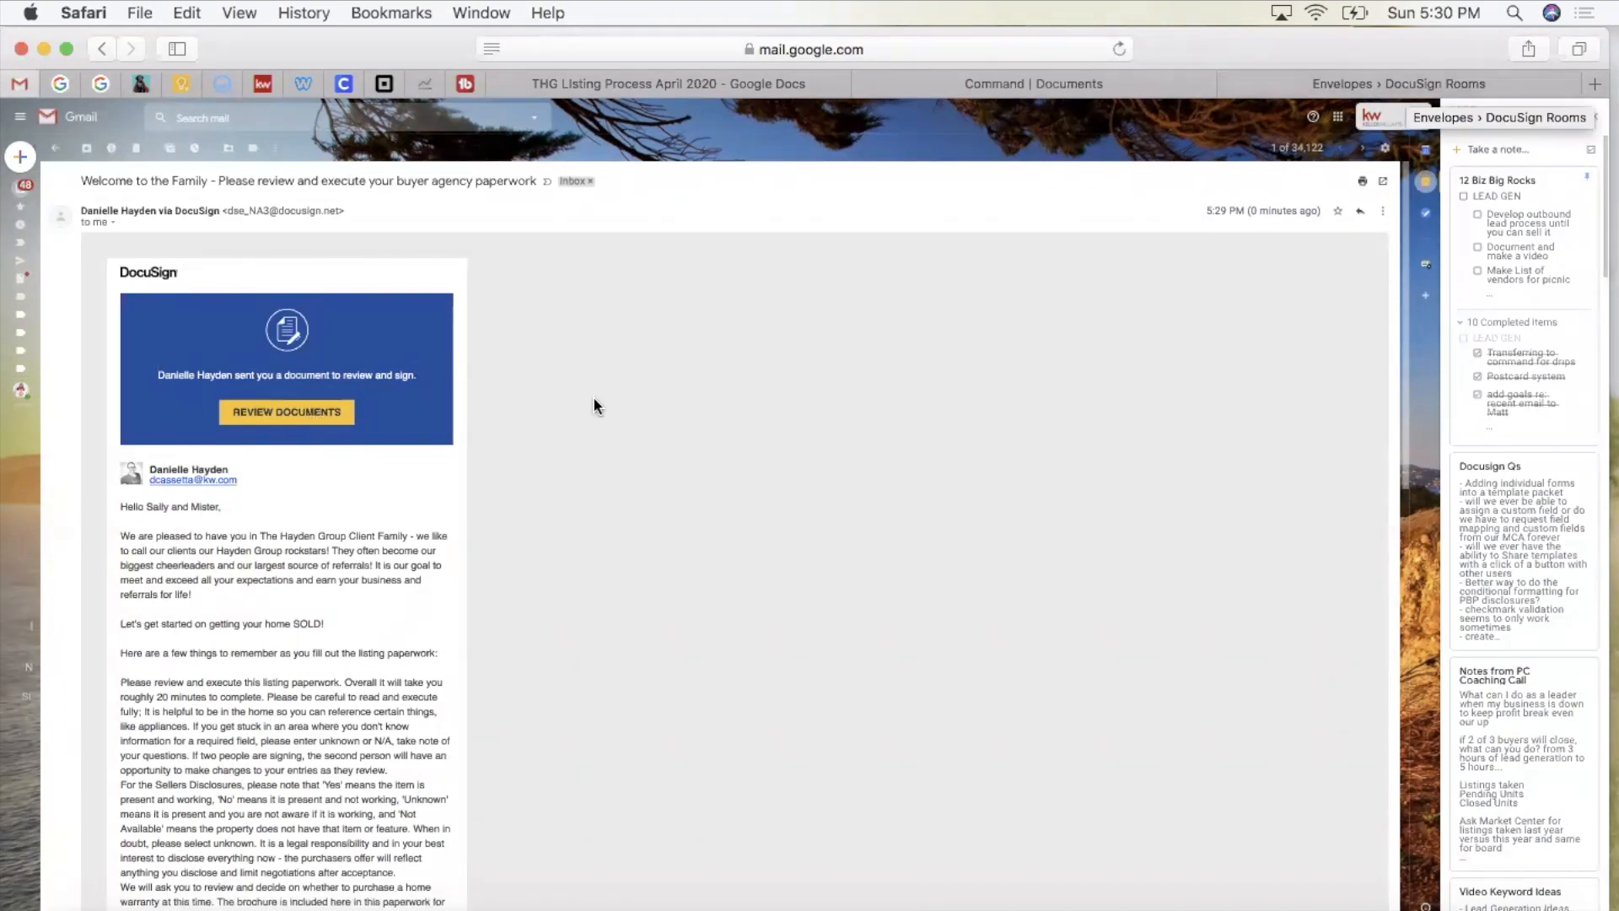
click(283, 415)
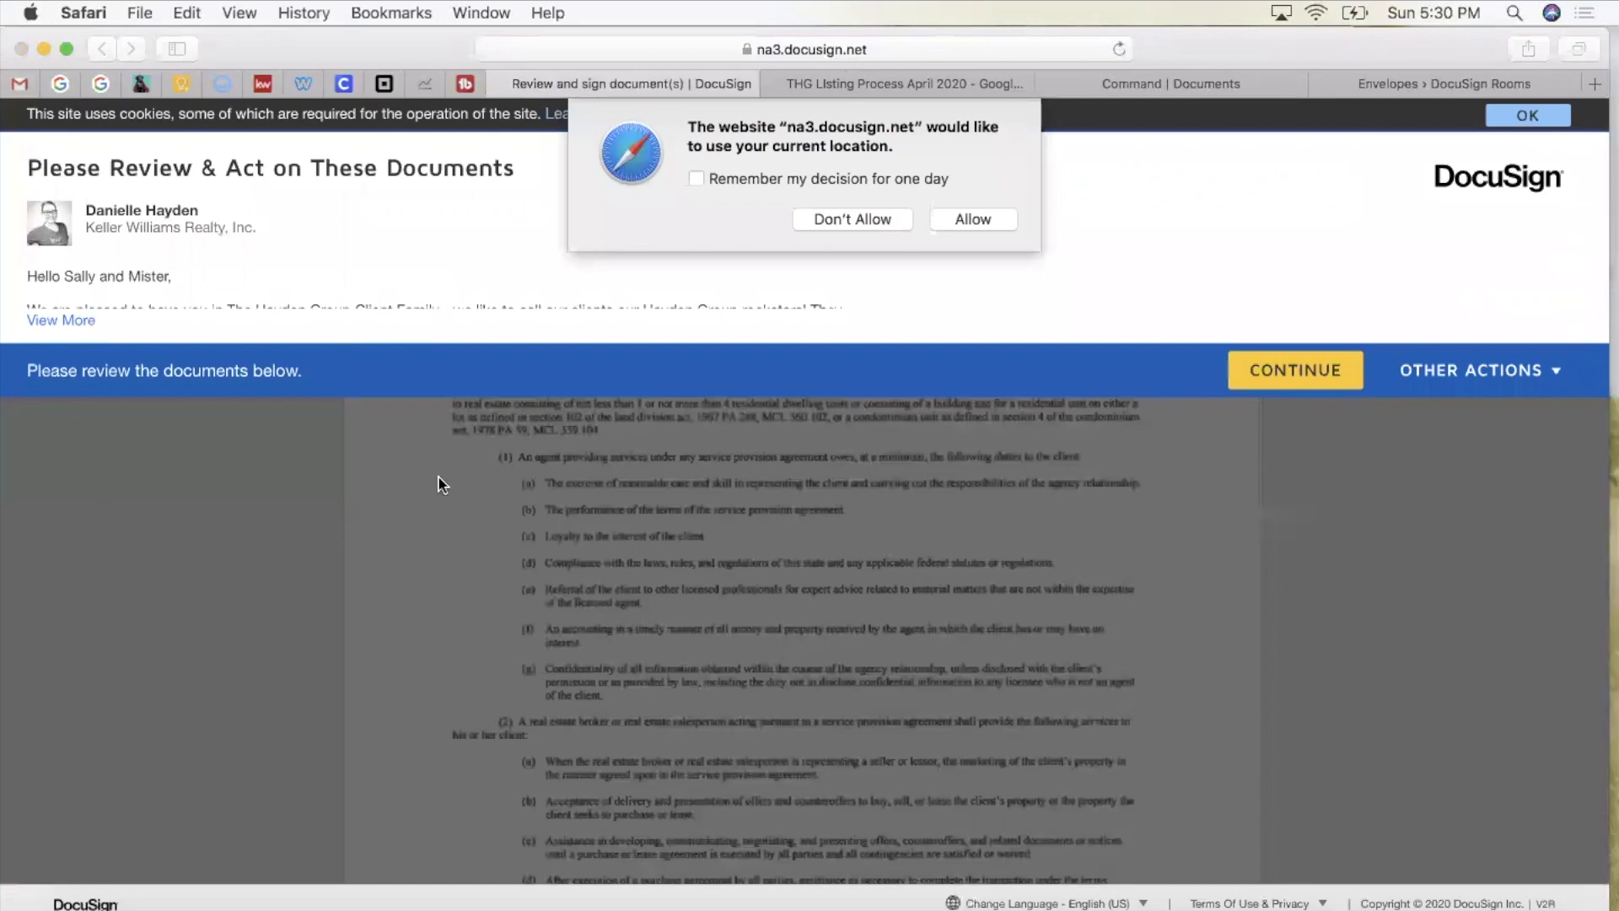
click(946, 219)
Step: Return to the review page and read the sender's full message
click(20, 84)
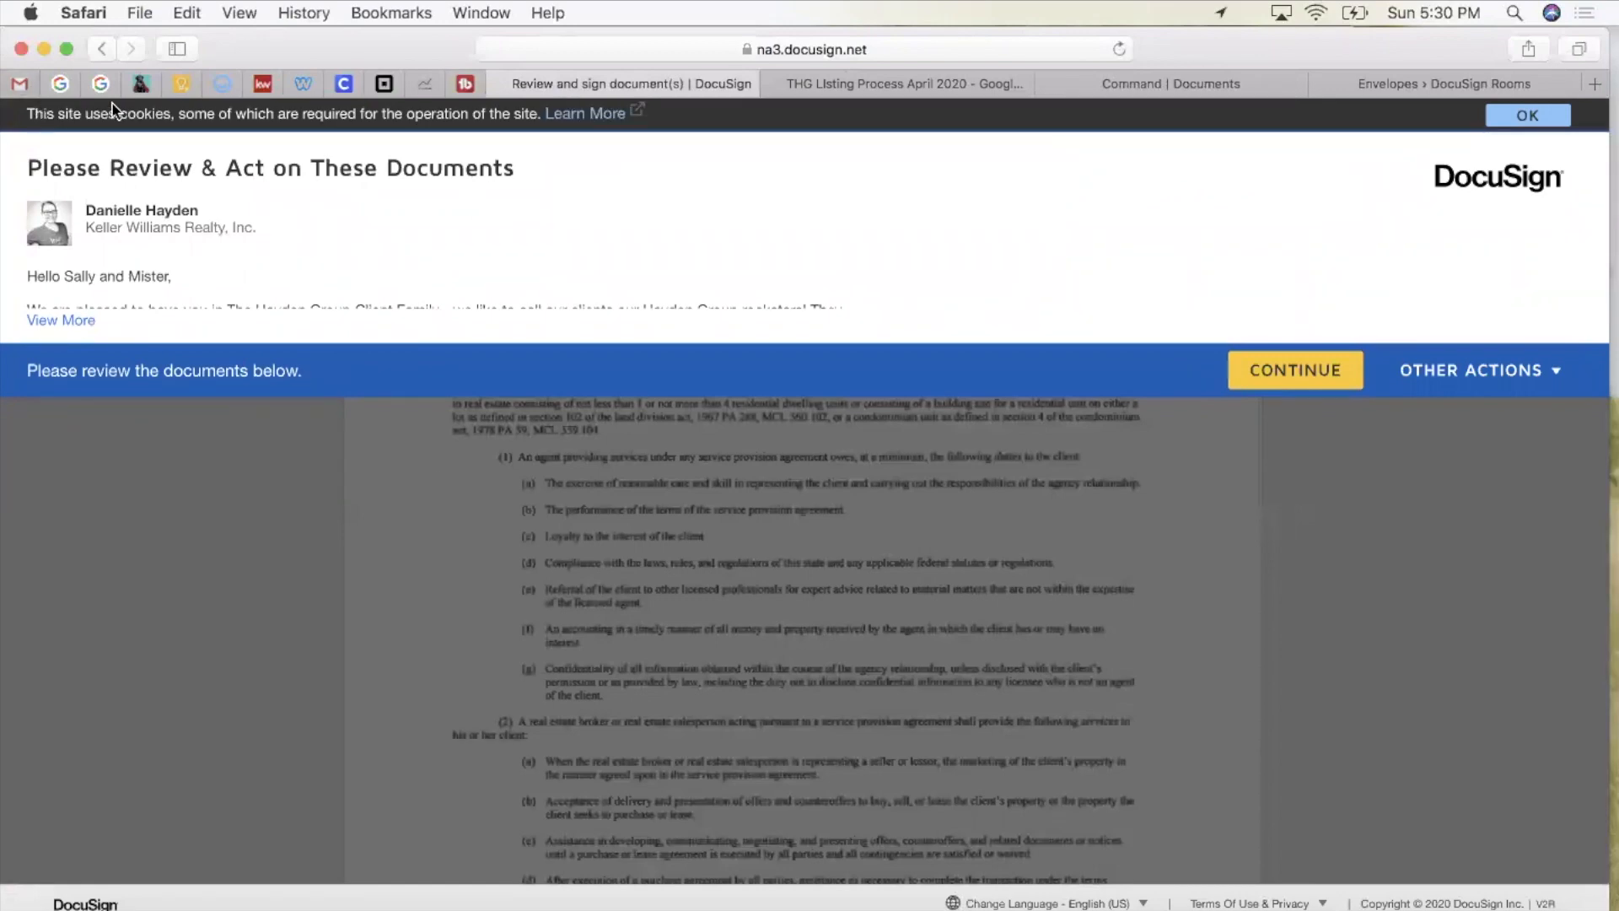
key(ctrl+Tab)
click(71, 321)
scroll(377, 382, down, 5)
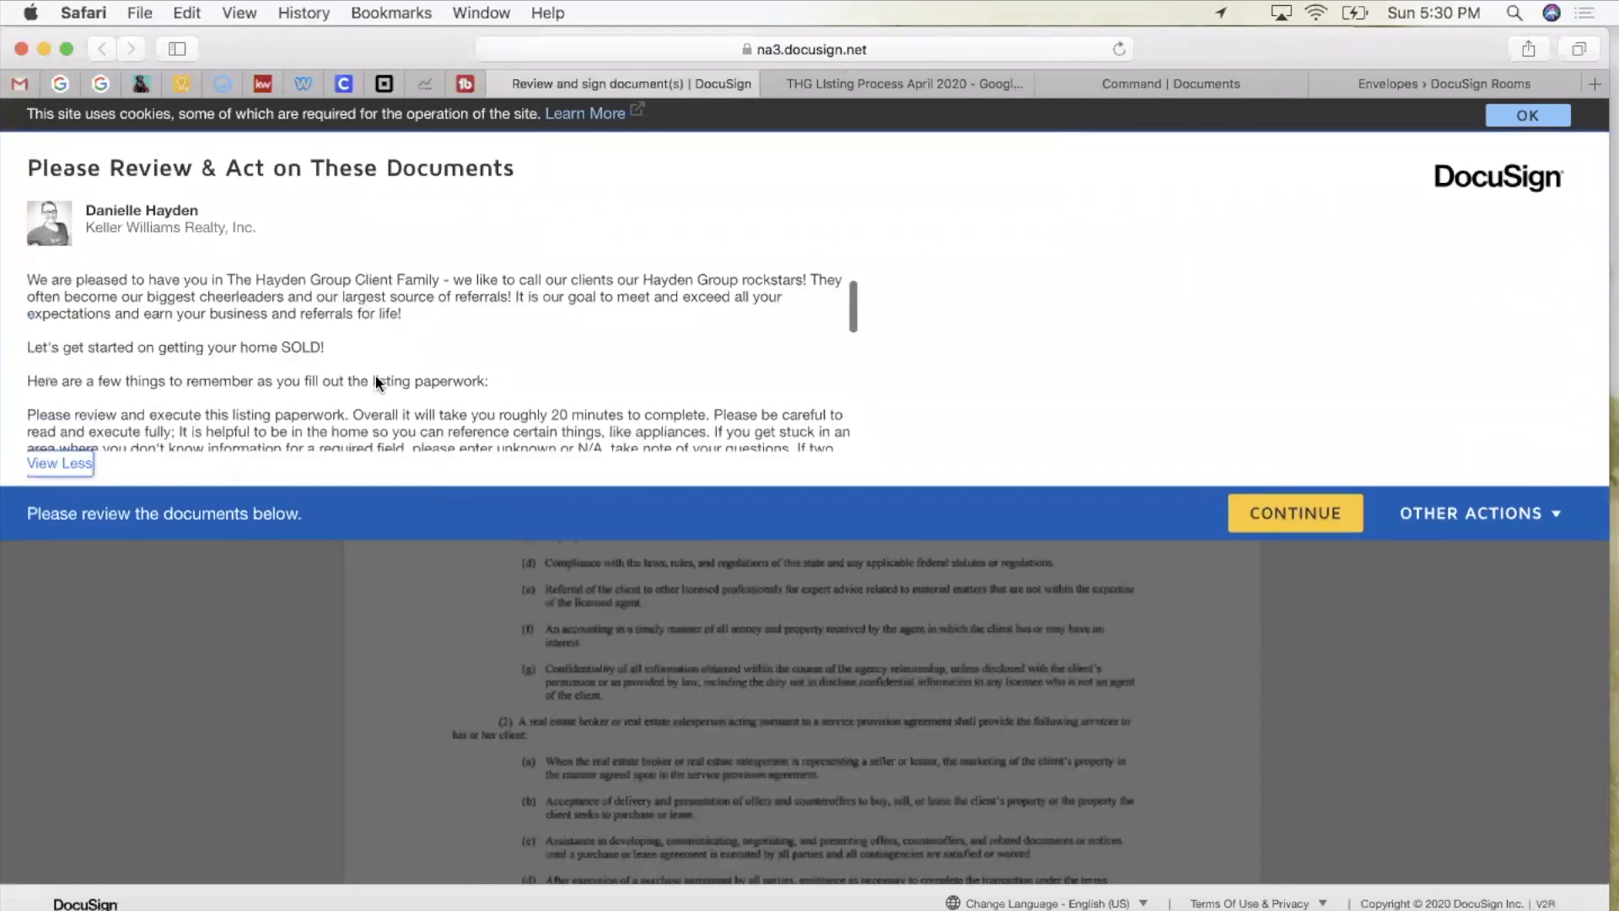
scroll(377, 382, down, 5)
scroll(377, 382, up, 10)
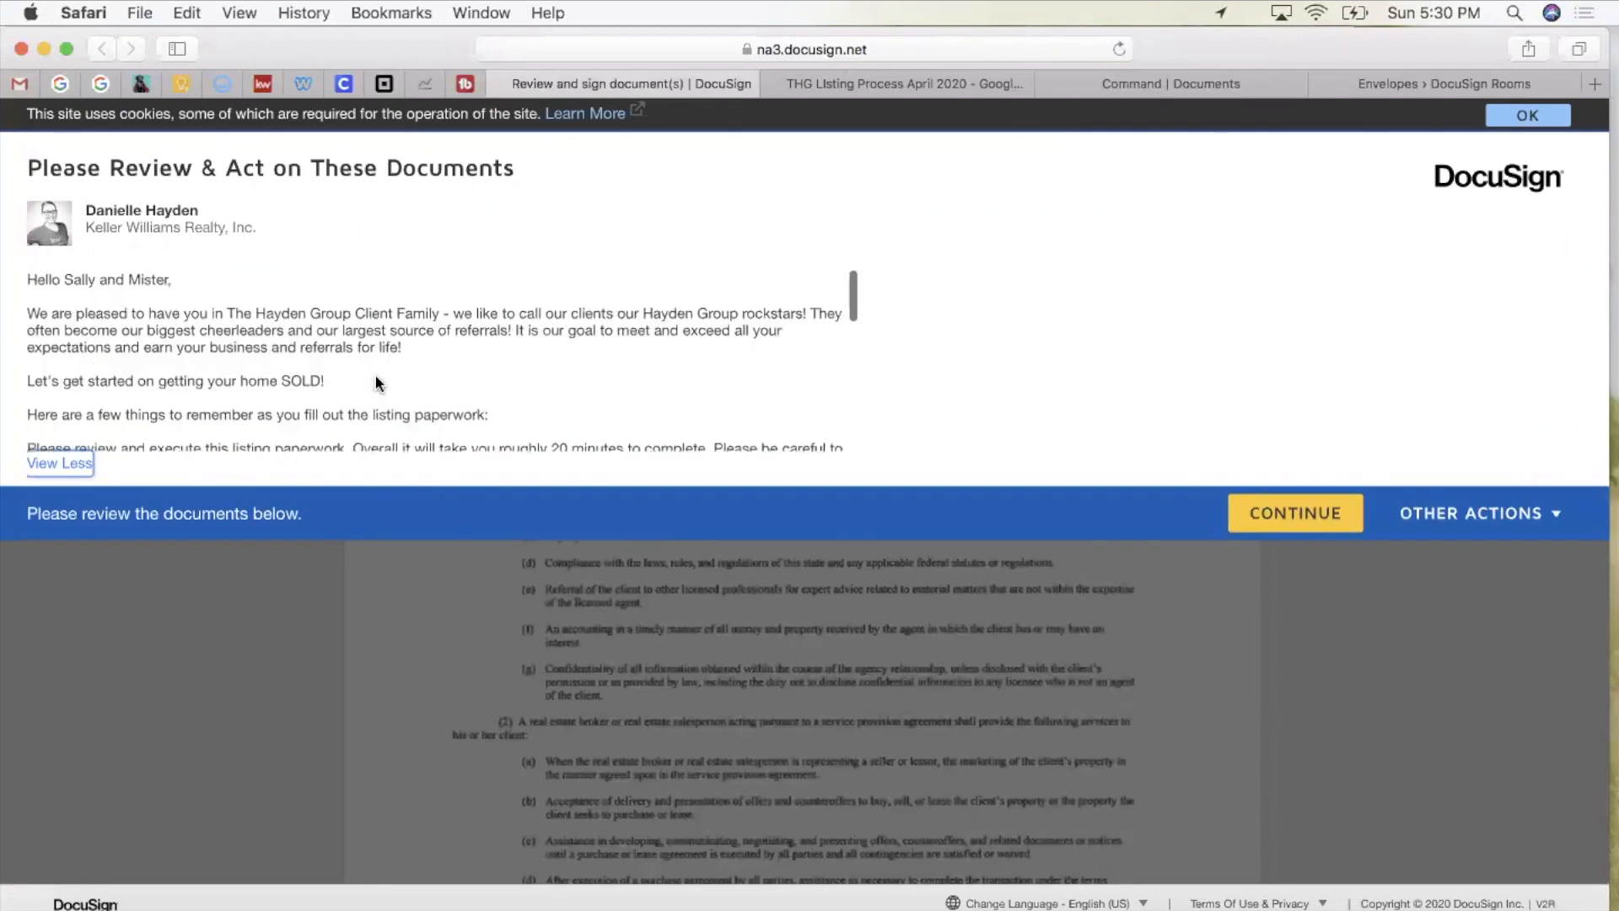
scroll(377, 382, down, 10)
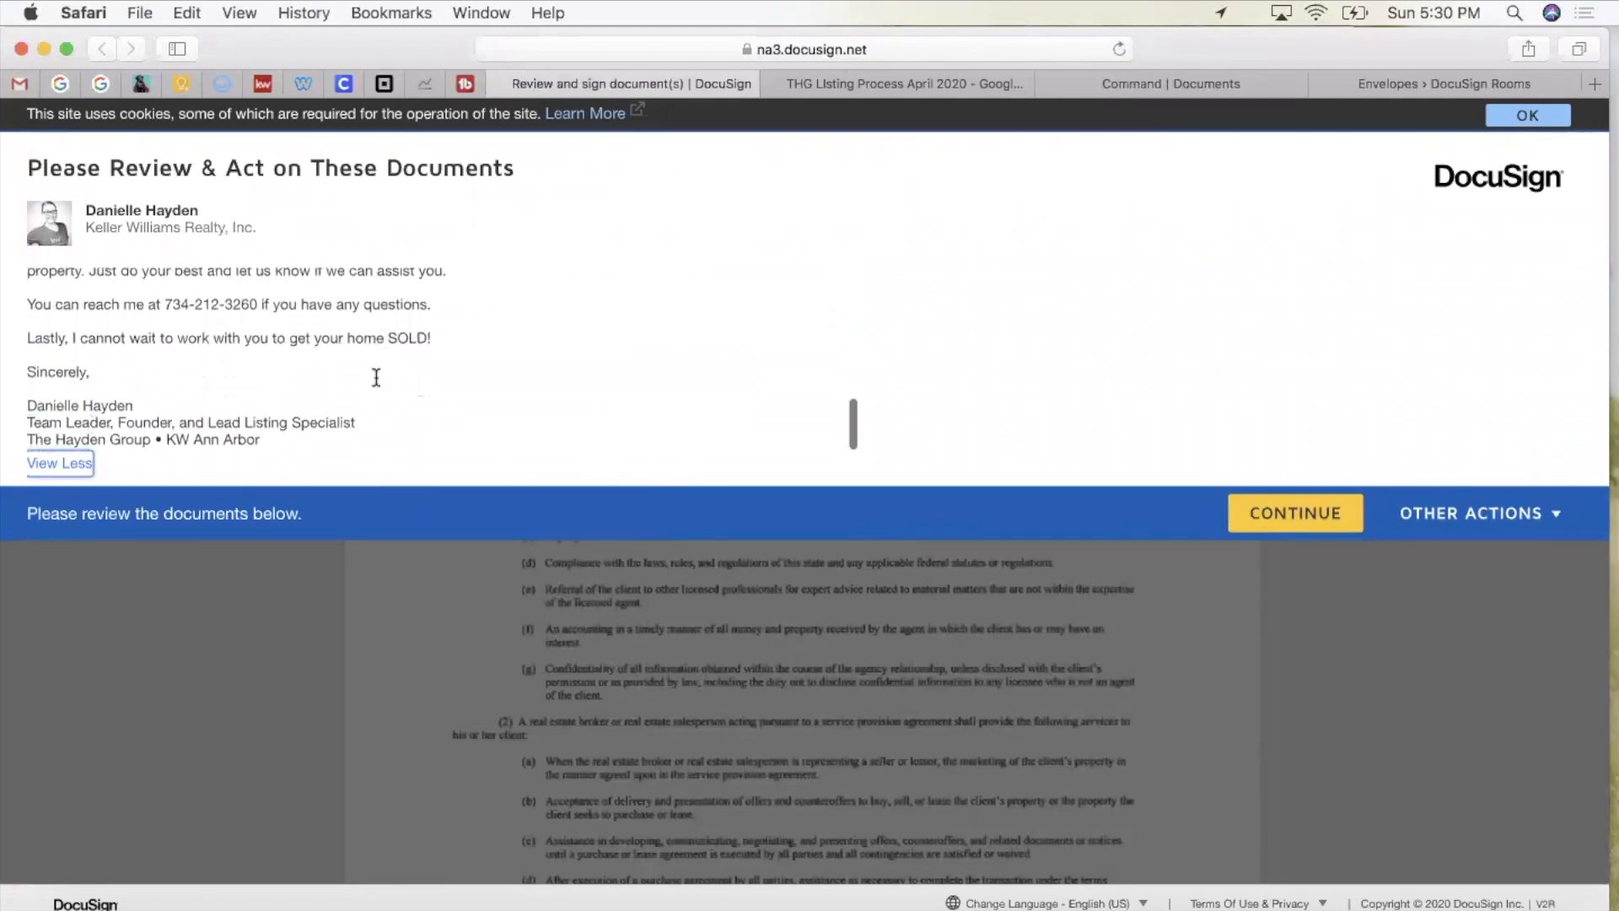
Step: Continue to the documents and sign the agency disclosure signature field on page 3
click(1308, 511)
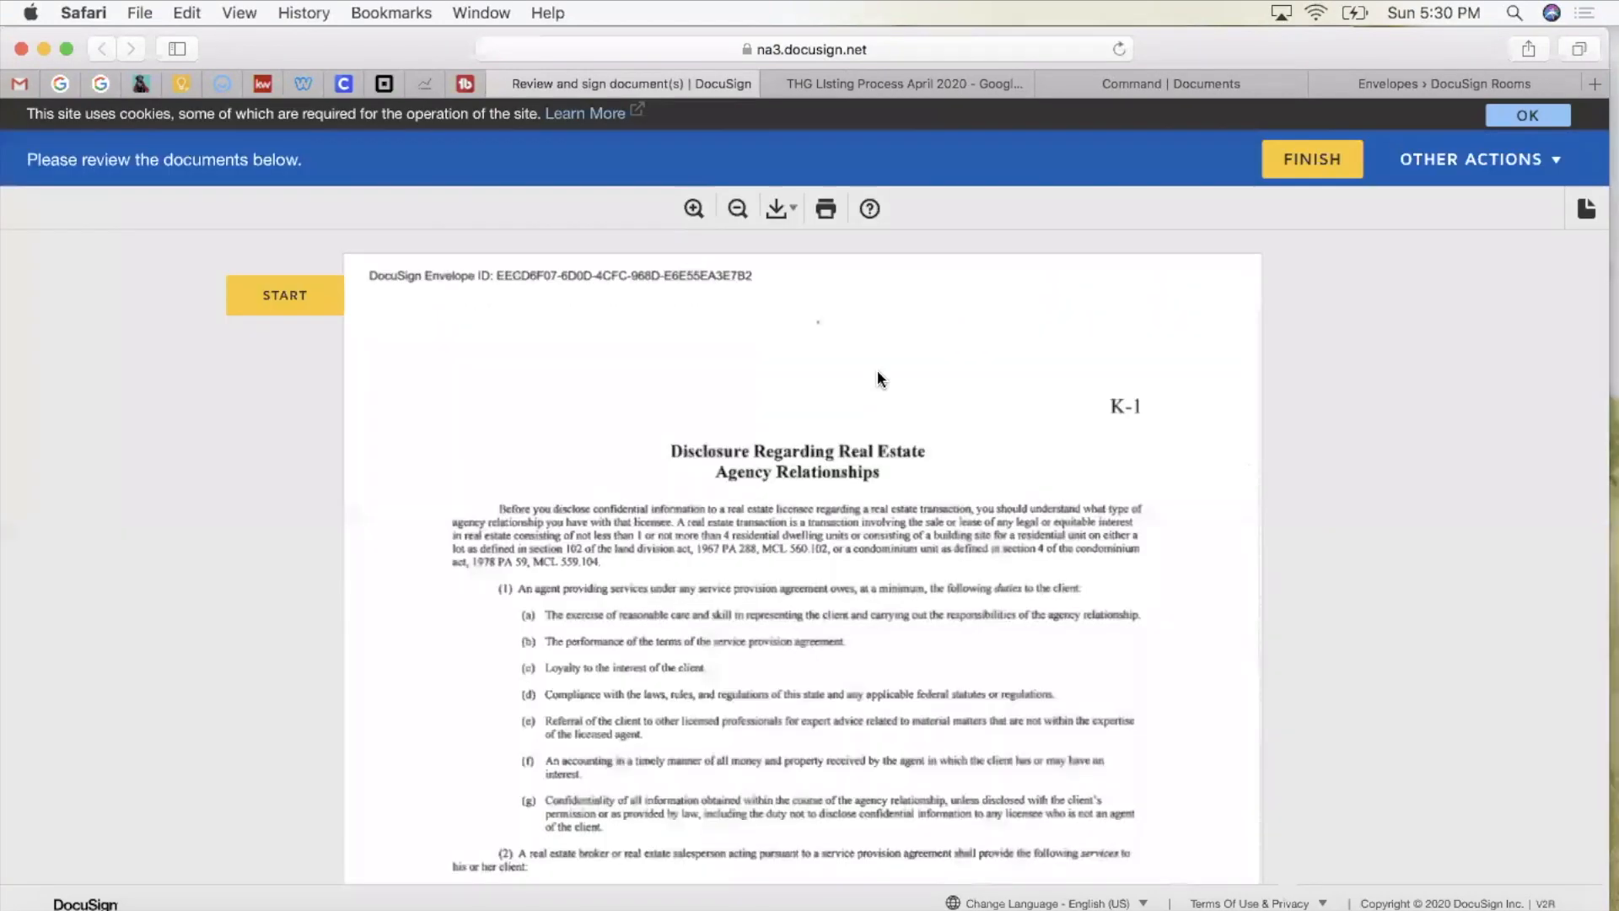
click(287, 297)
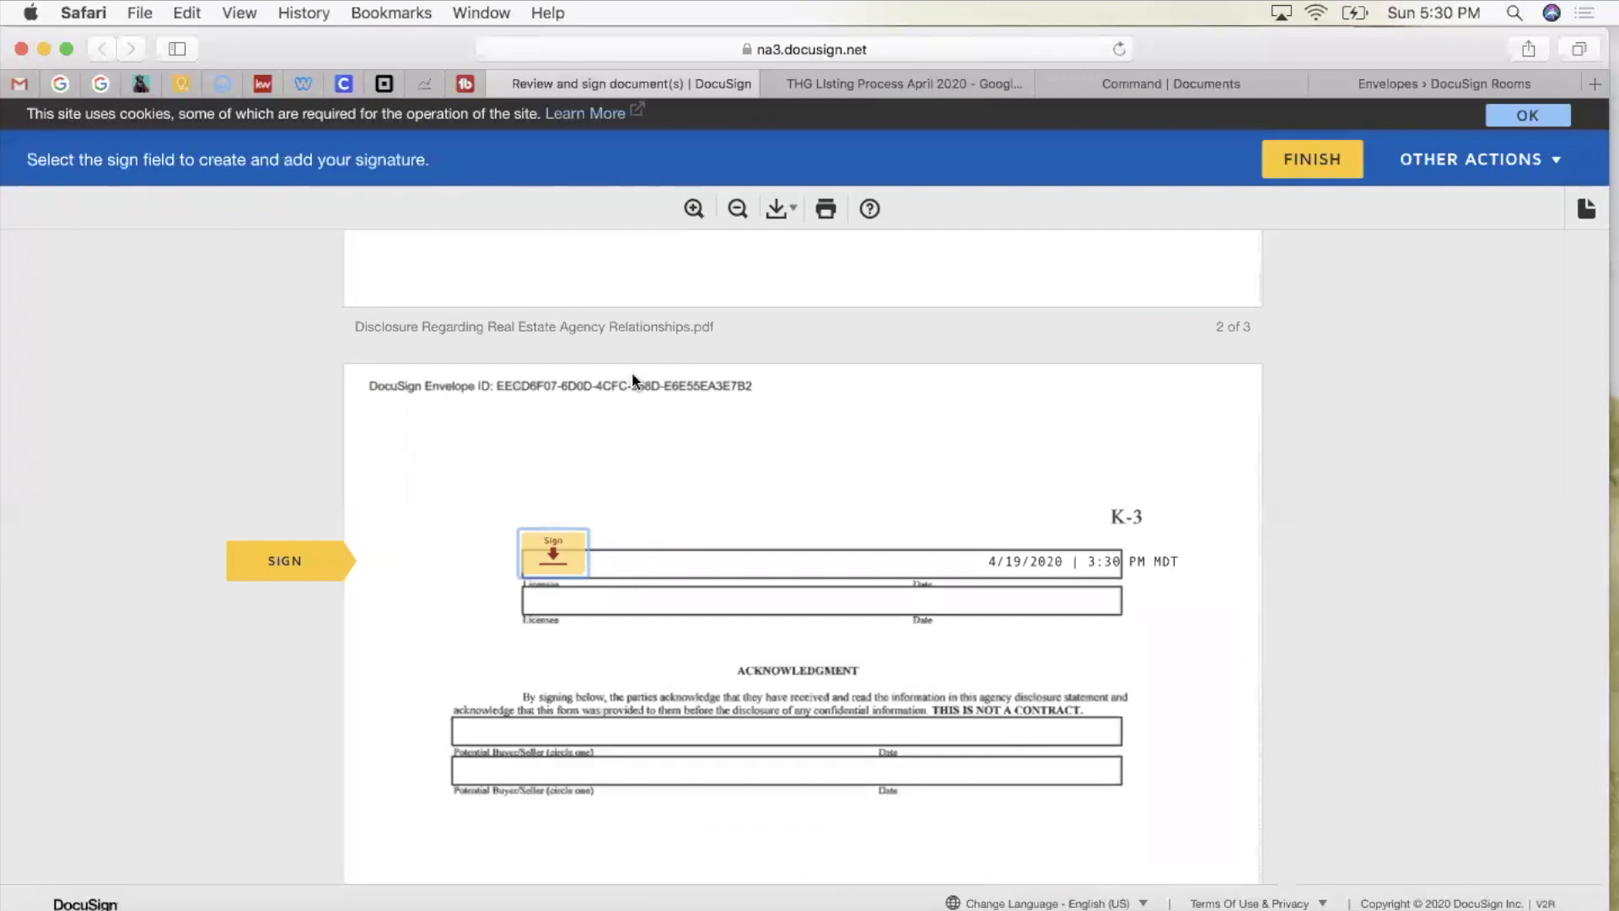
scroll(631, 372, up, 10)
scroll(559, 524, down, 10)
click(546, 476)
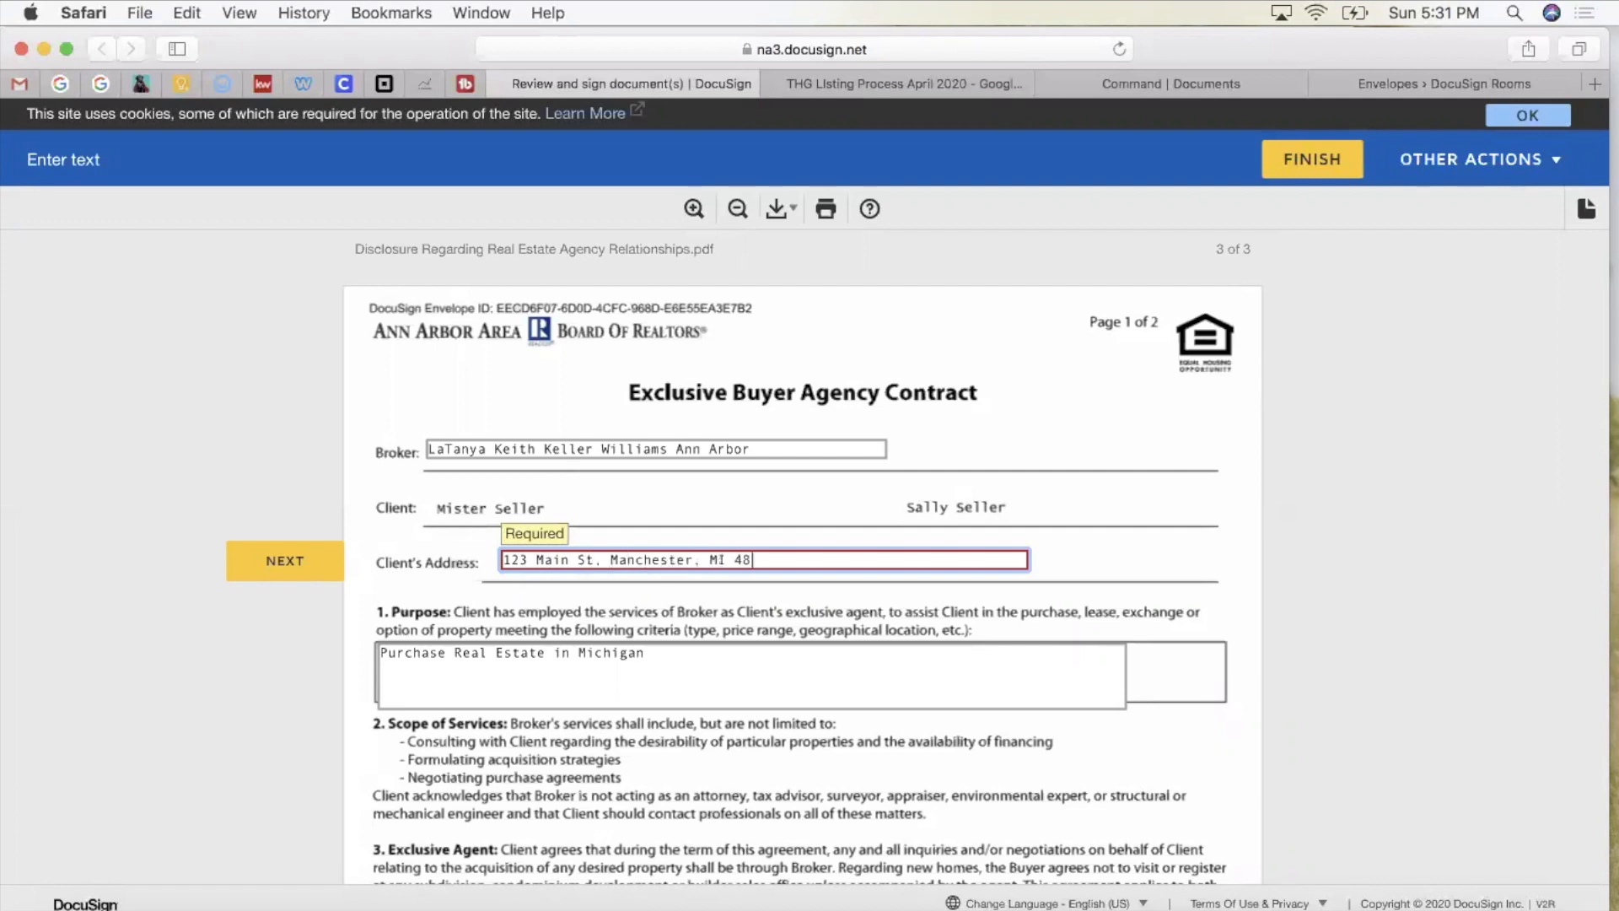
Step: Finish the client's address and set the contract expiration date to 09/30/2020
click(946, 472)
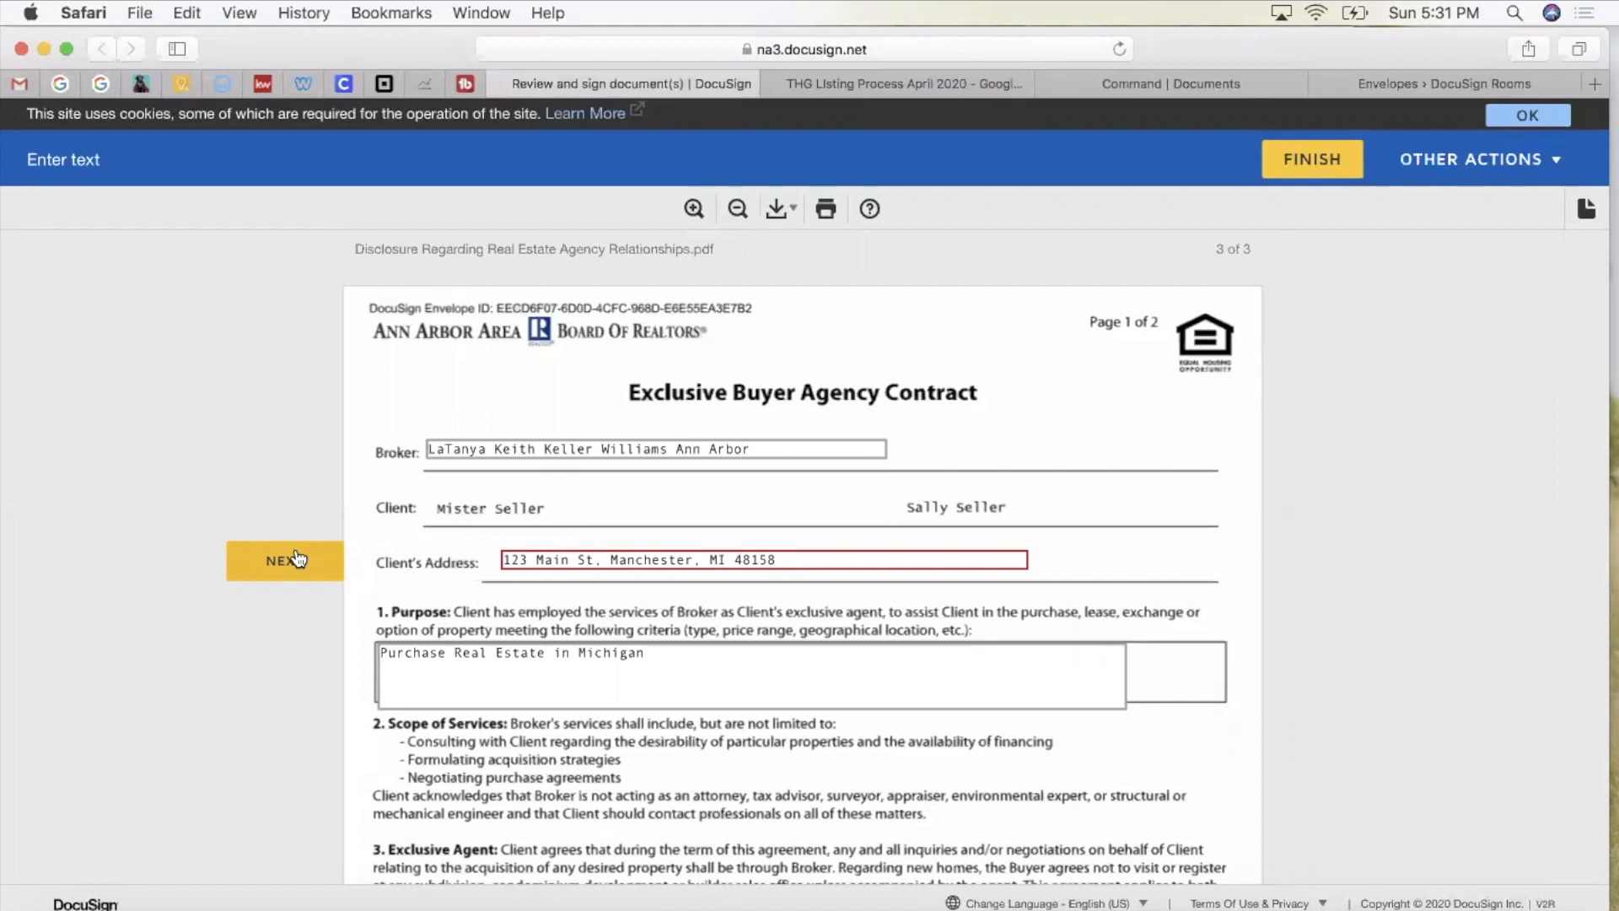
click(295, 560)
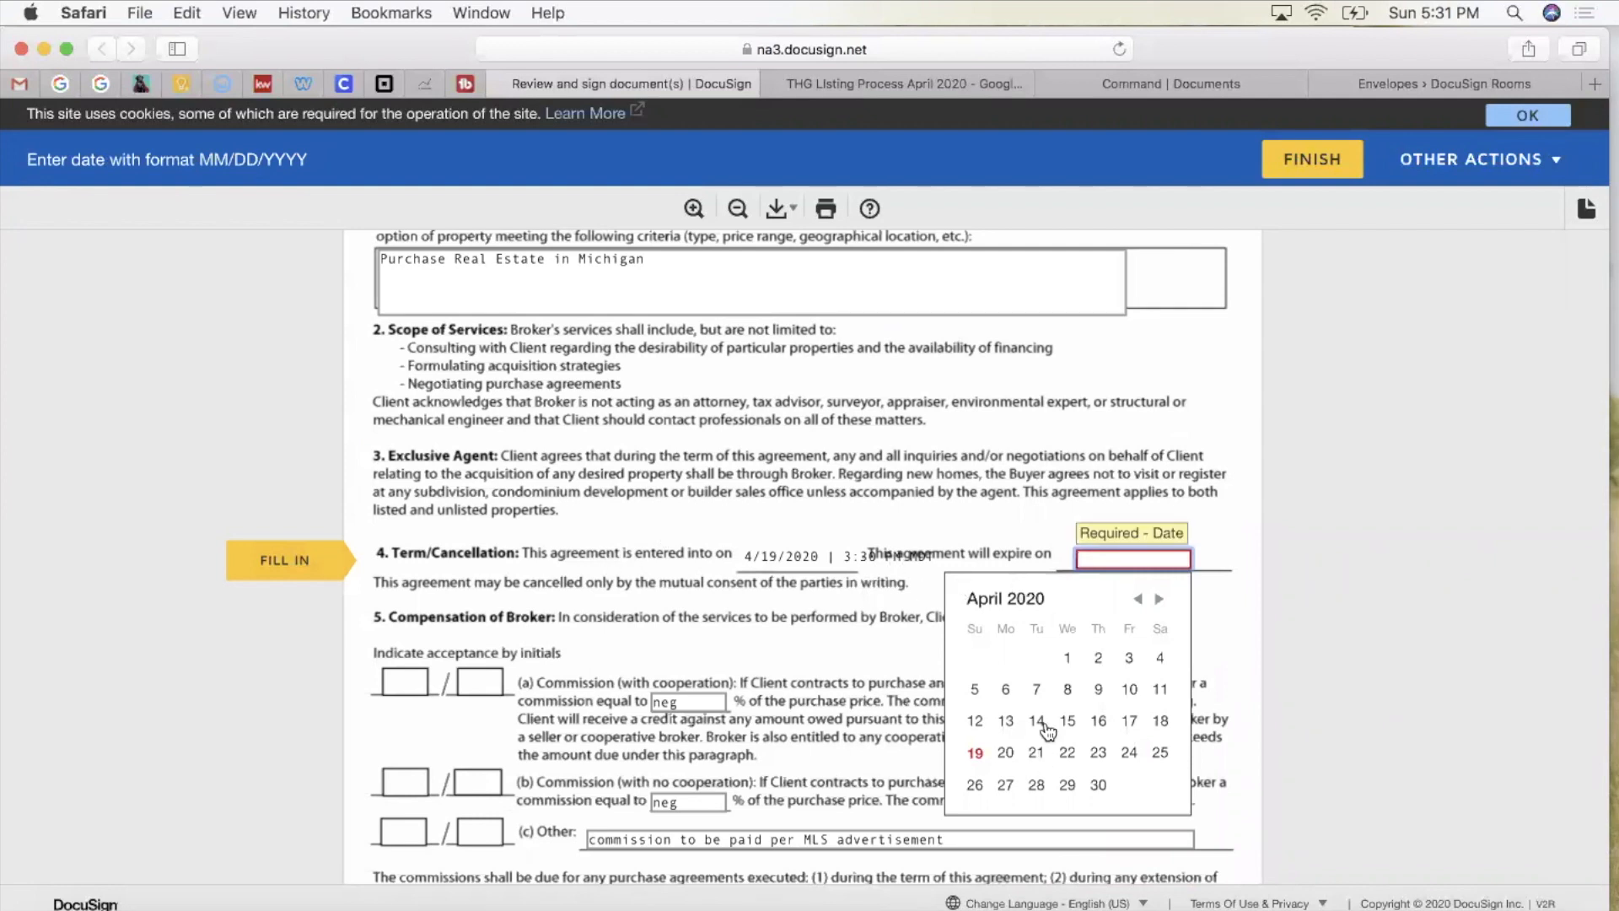
click(1160, 601)
click(1160, 601)
click(1161, 600)
click(1161, 600)
click(1161, 601)
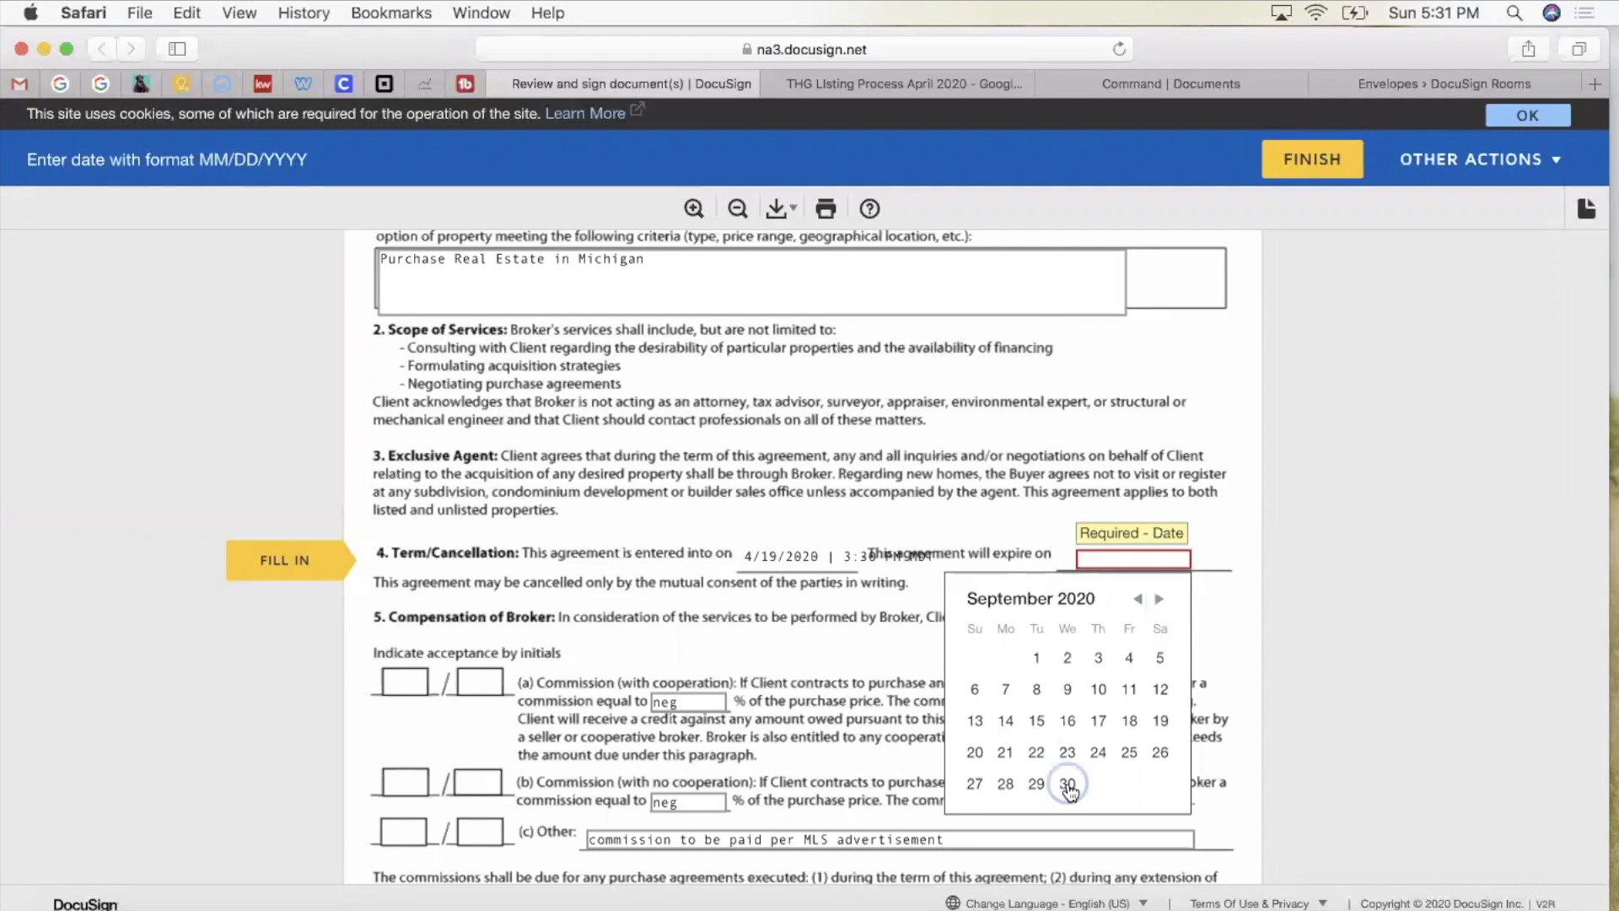
click(1067, 786)
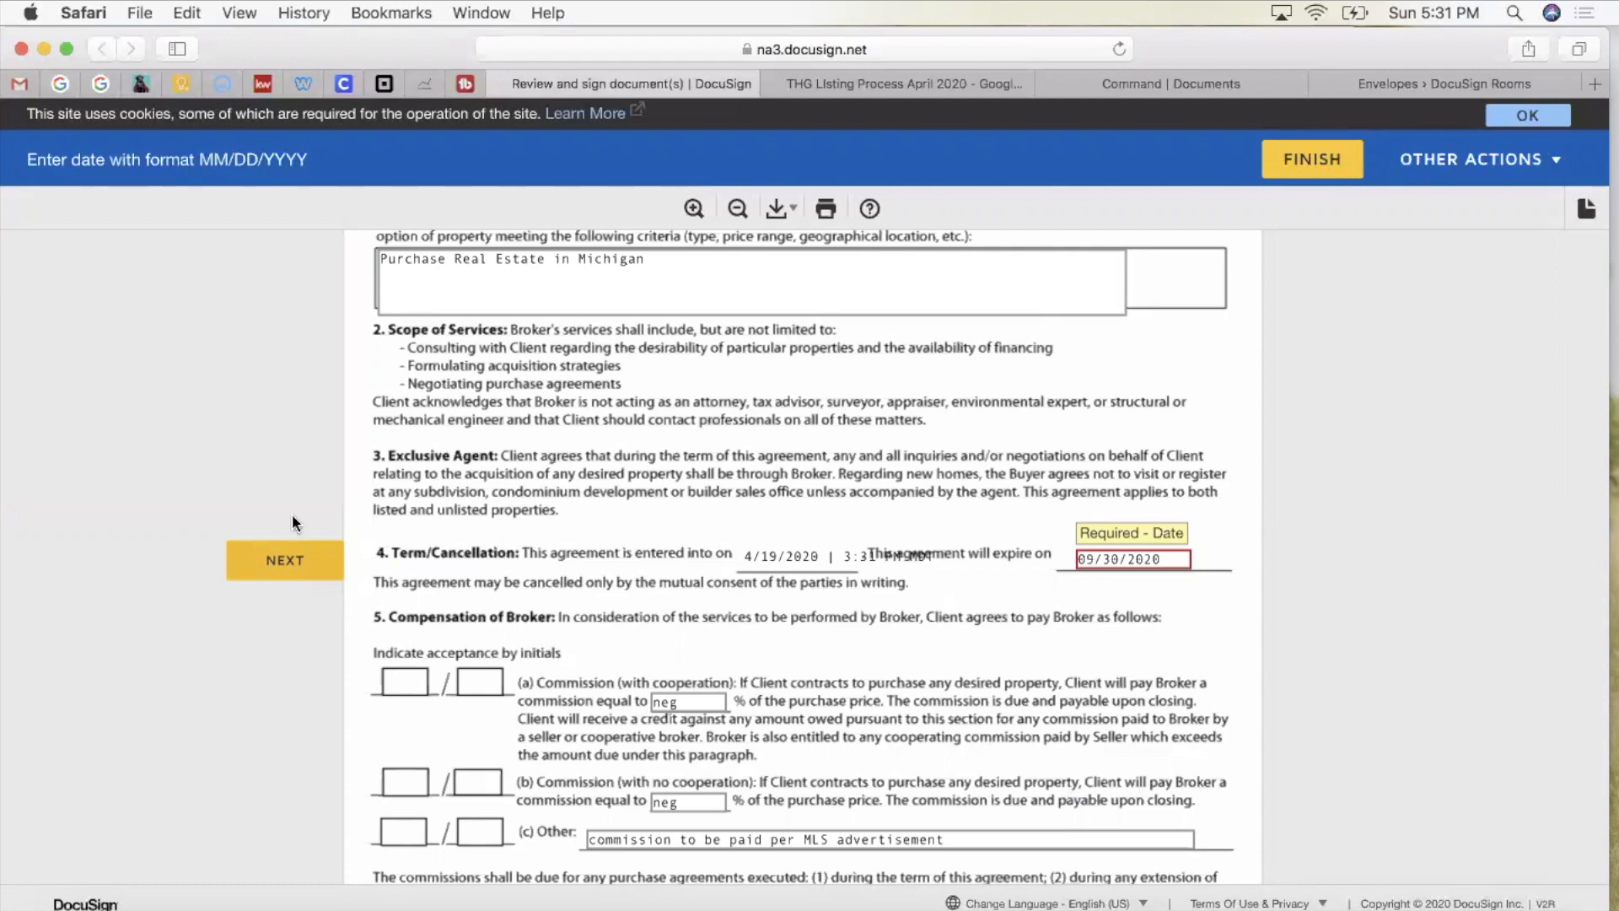
click(663, 274)
scroll(646, 260, up, 2)
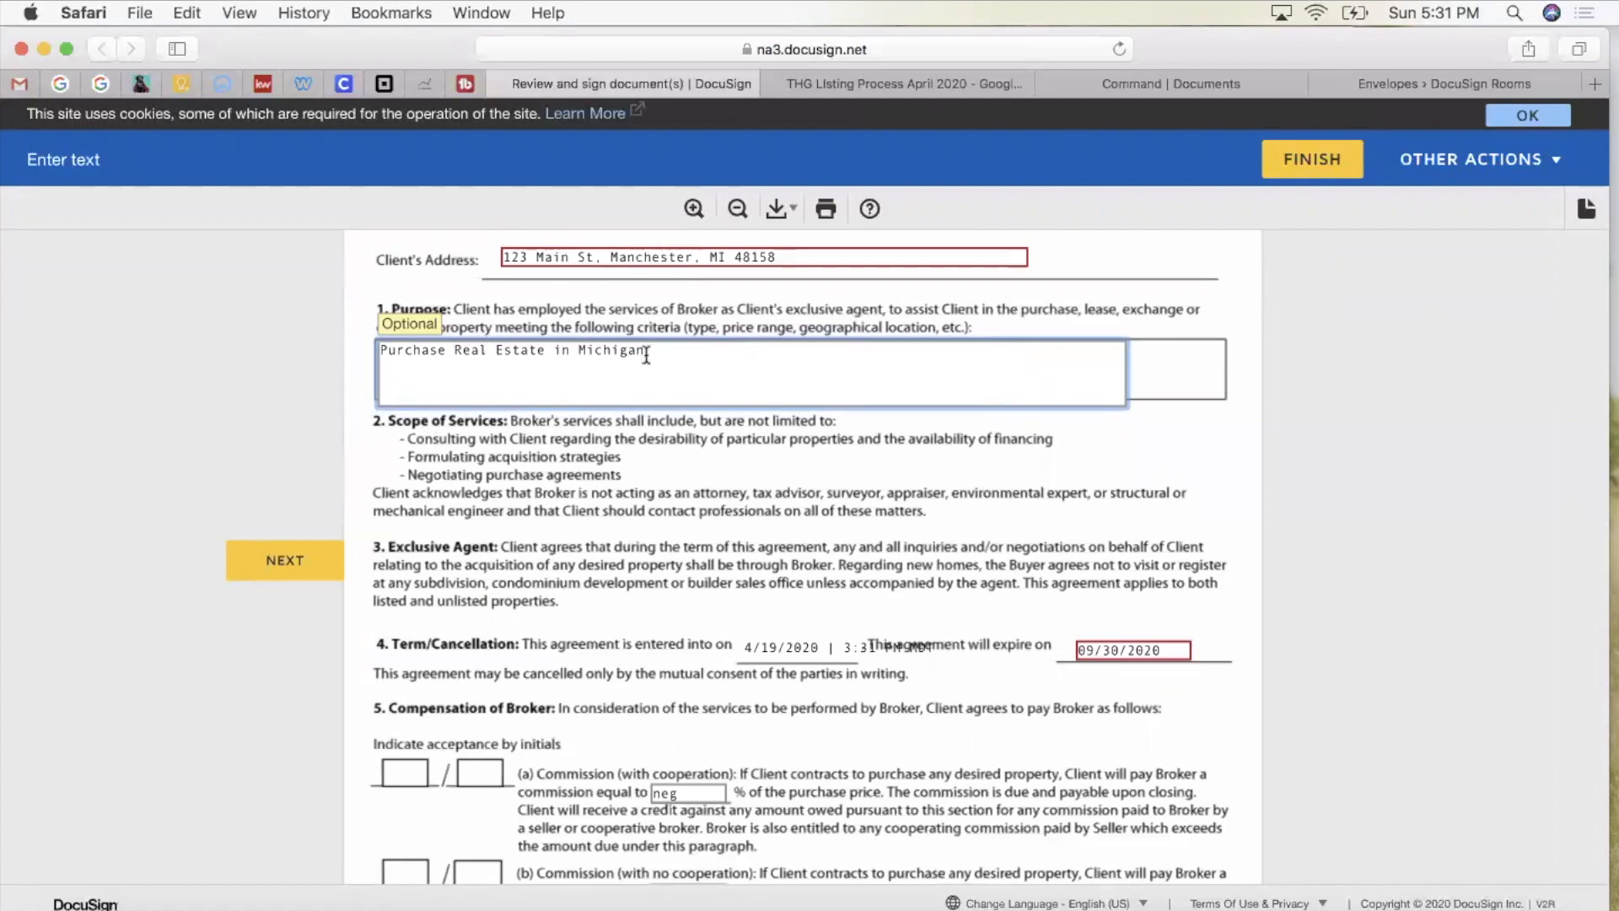
drag(544, 353, 464, 350)
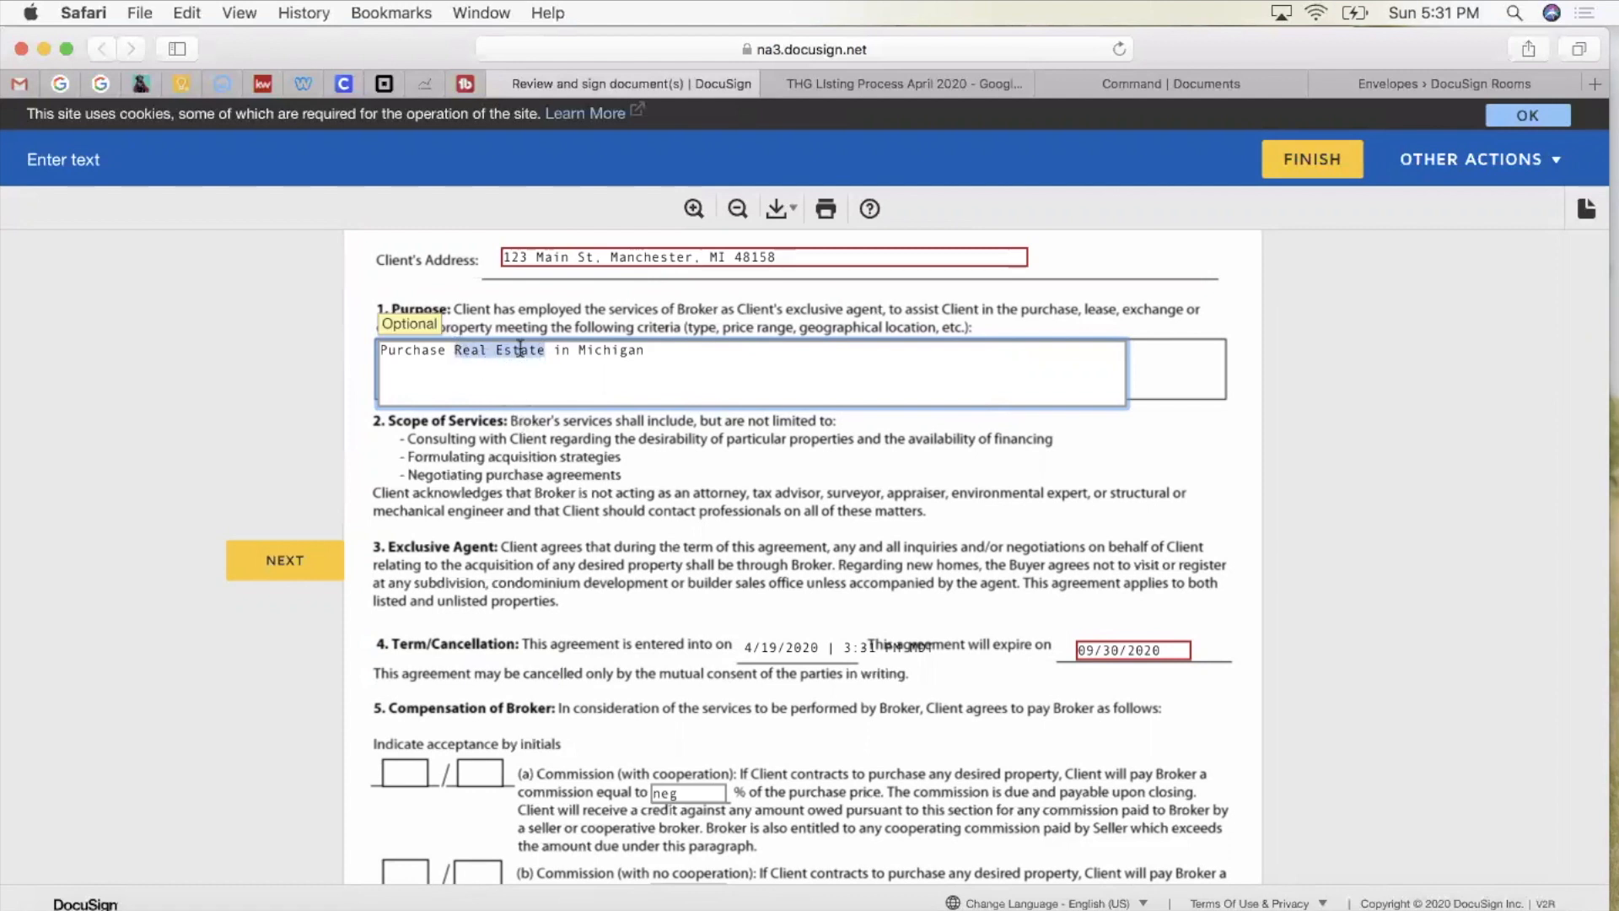
click(752, 450)
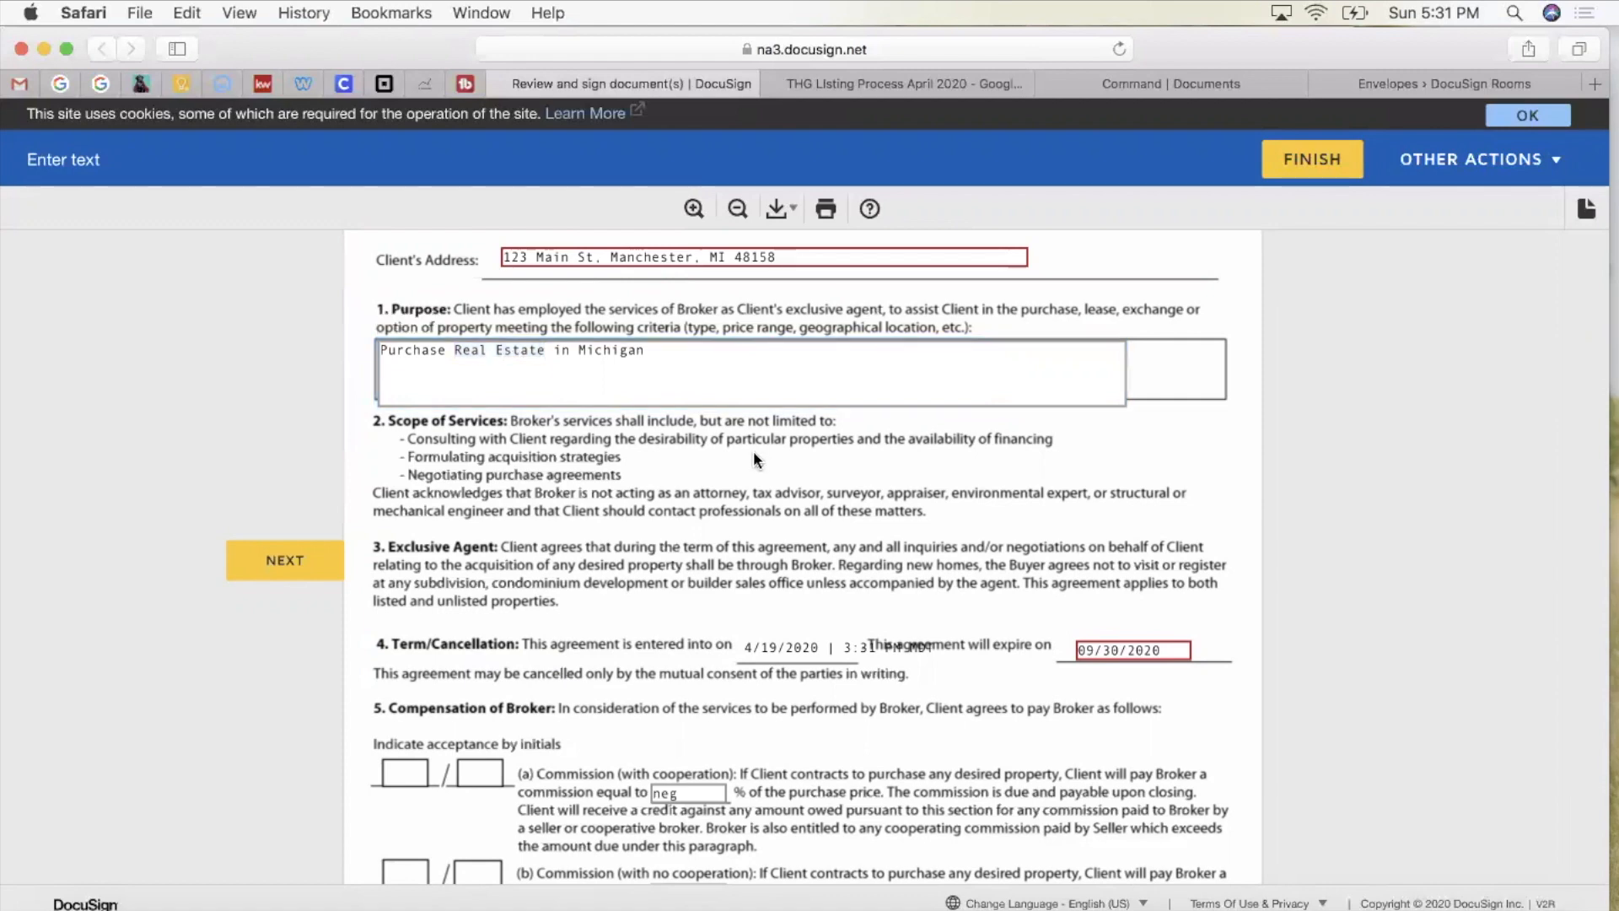
scroll(753, 450, down, 3)
scroll(754, 459, down, 2)
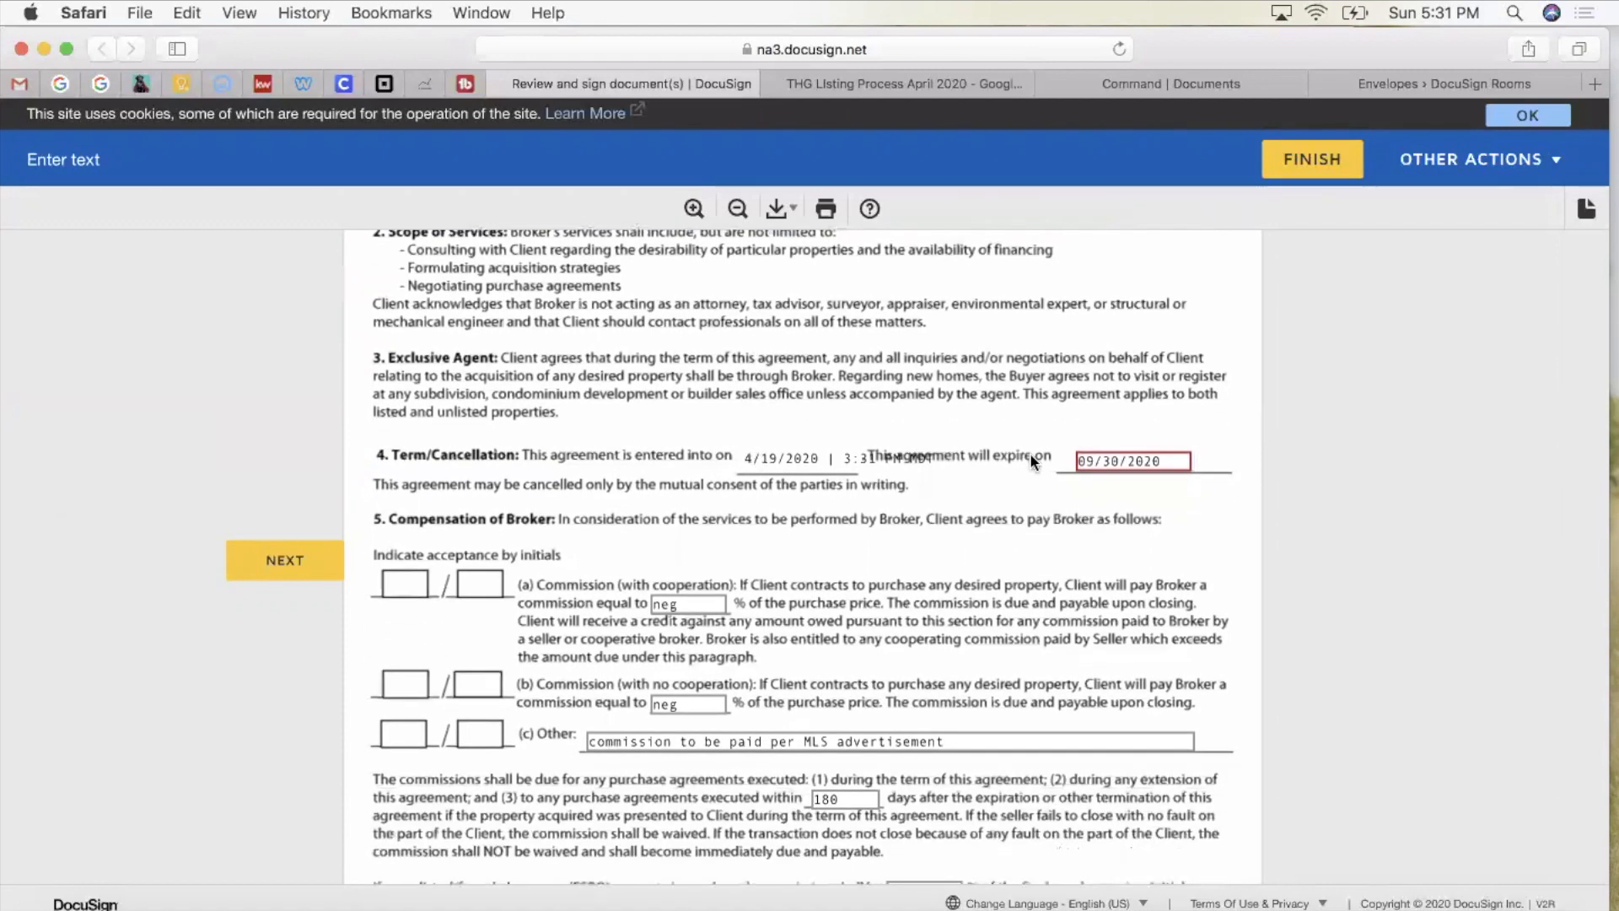
scroll(1031, 455, down, 2)
scroll(1031, 462, down, 2)
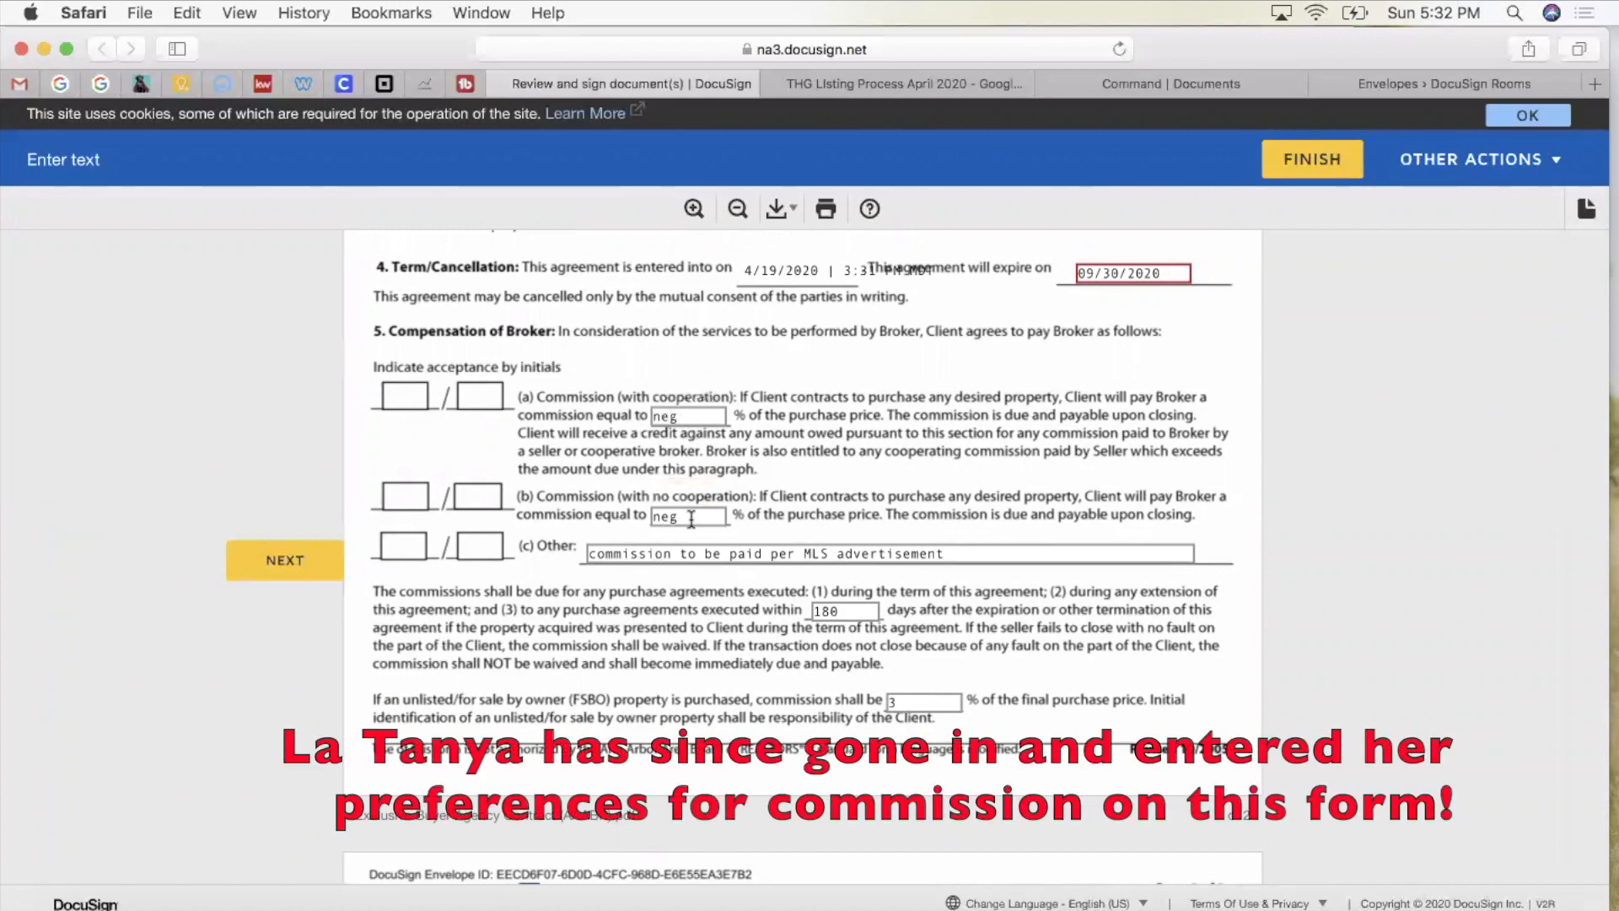
scroll(716, 606, down, 2)
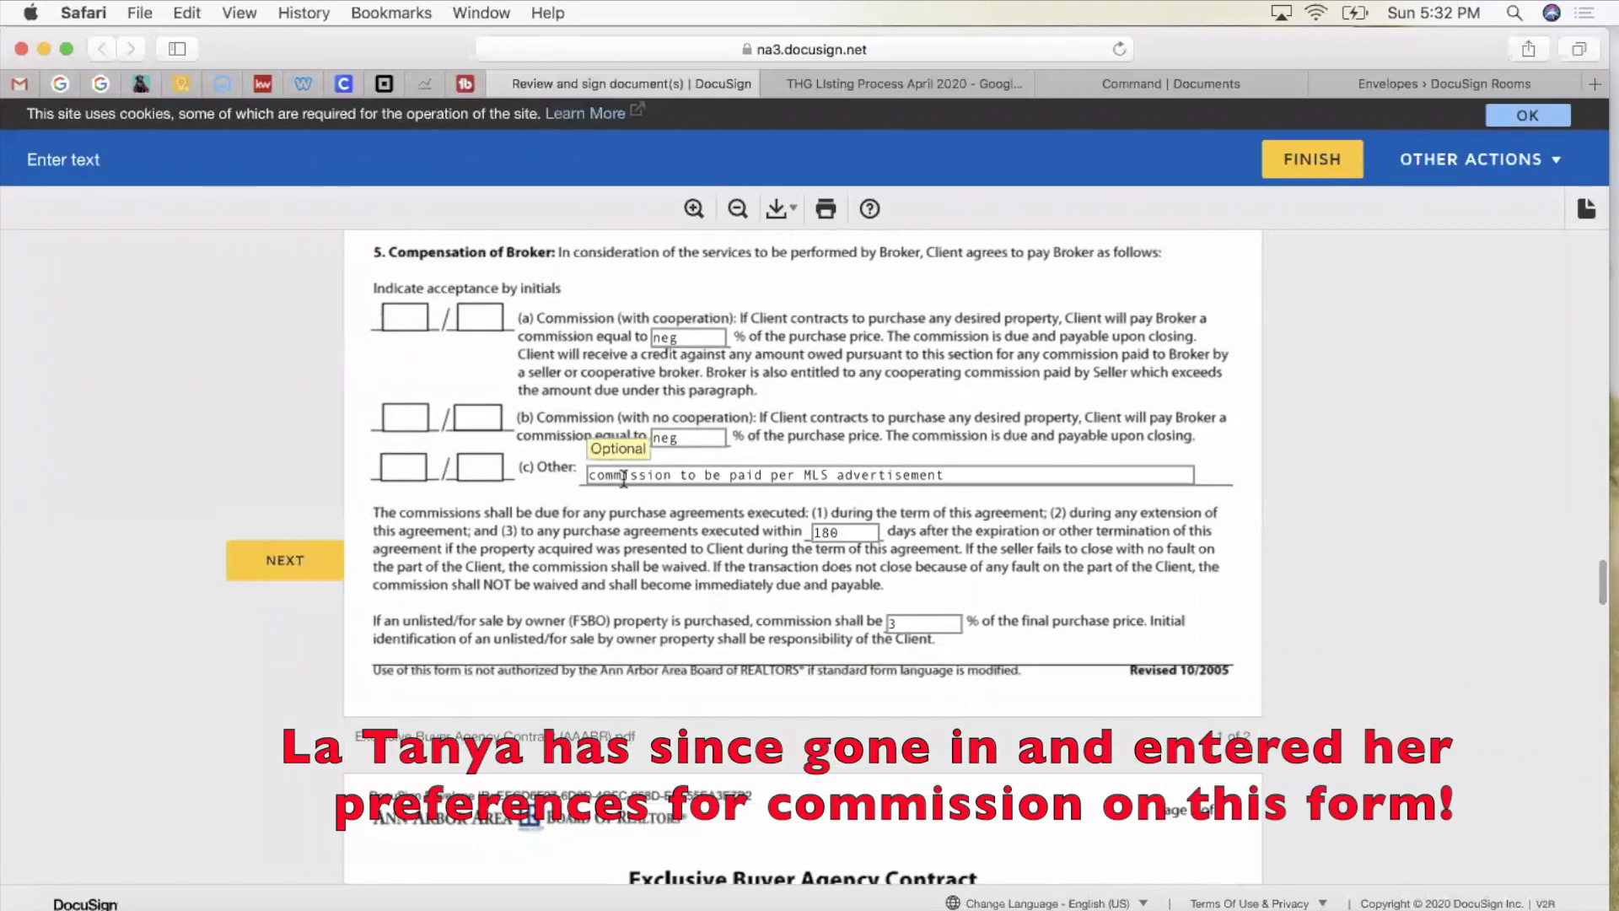
scroll(983, 478, down, 3)
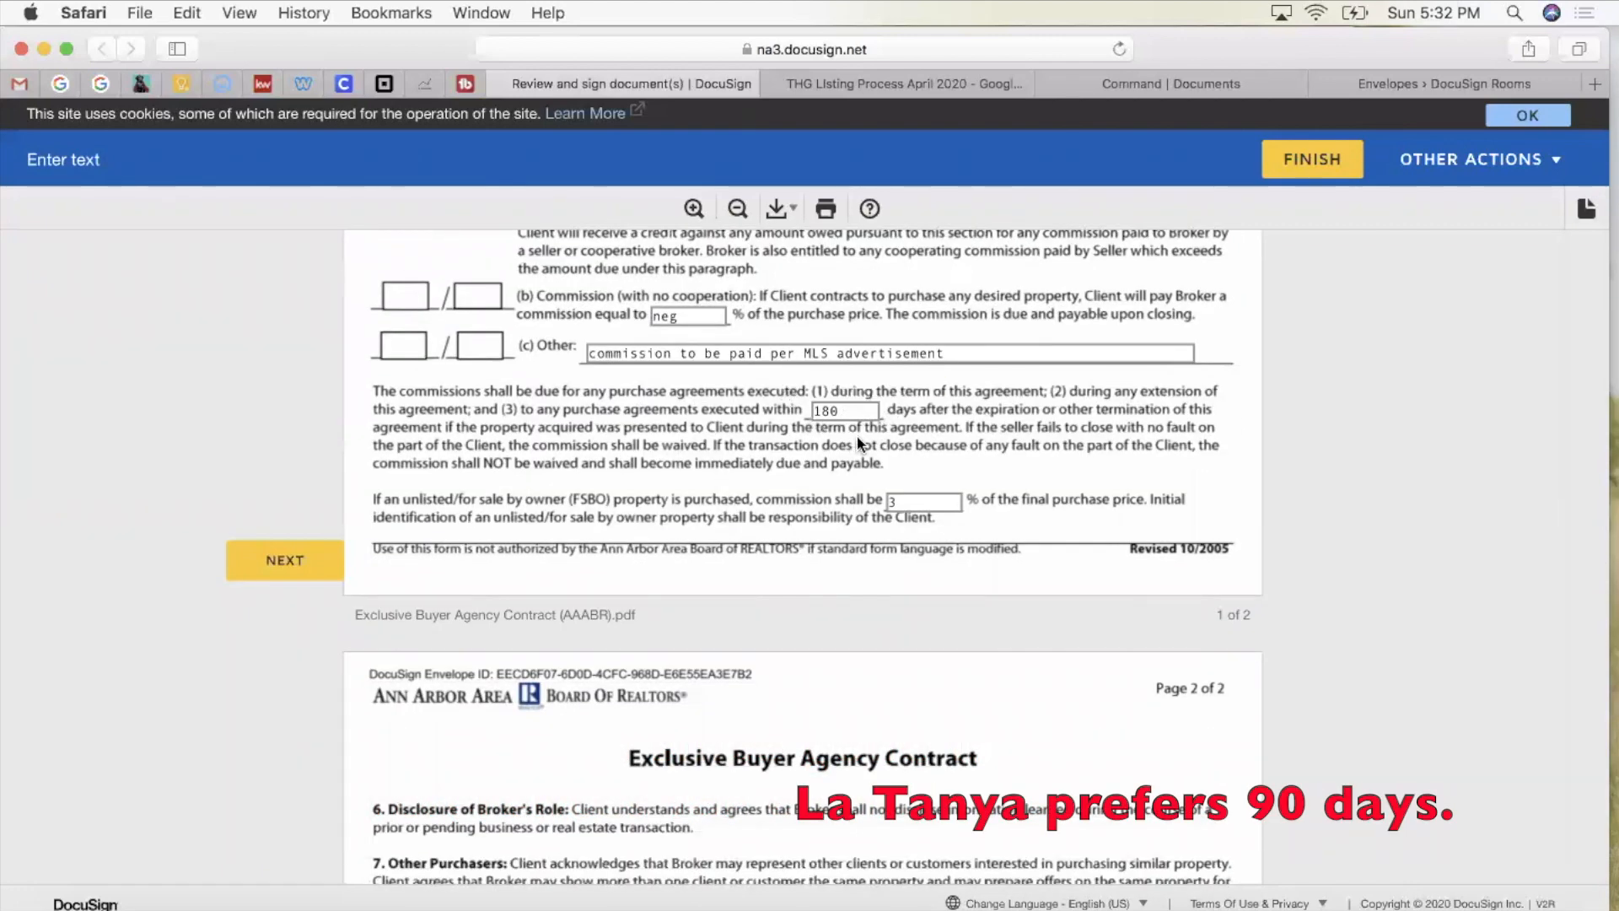
scroll(915, 555, down, 10)
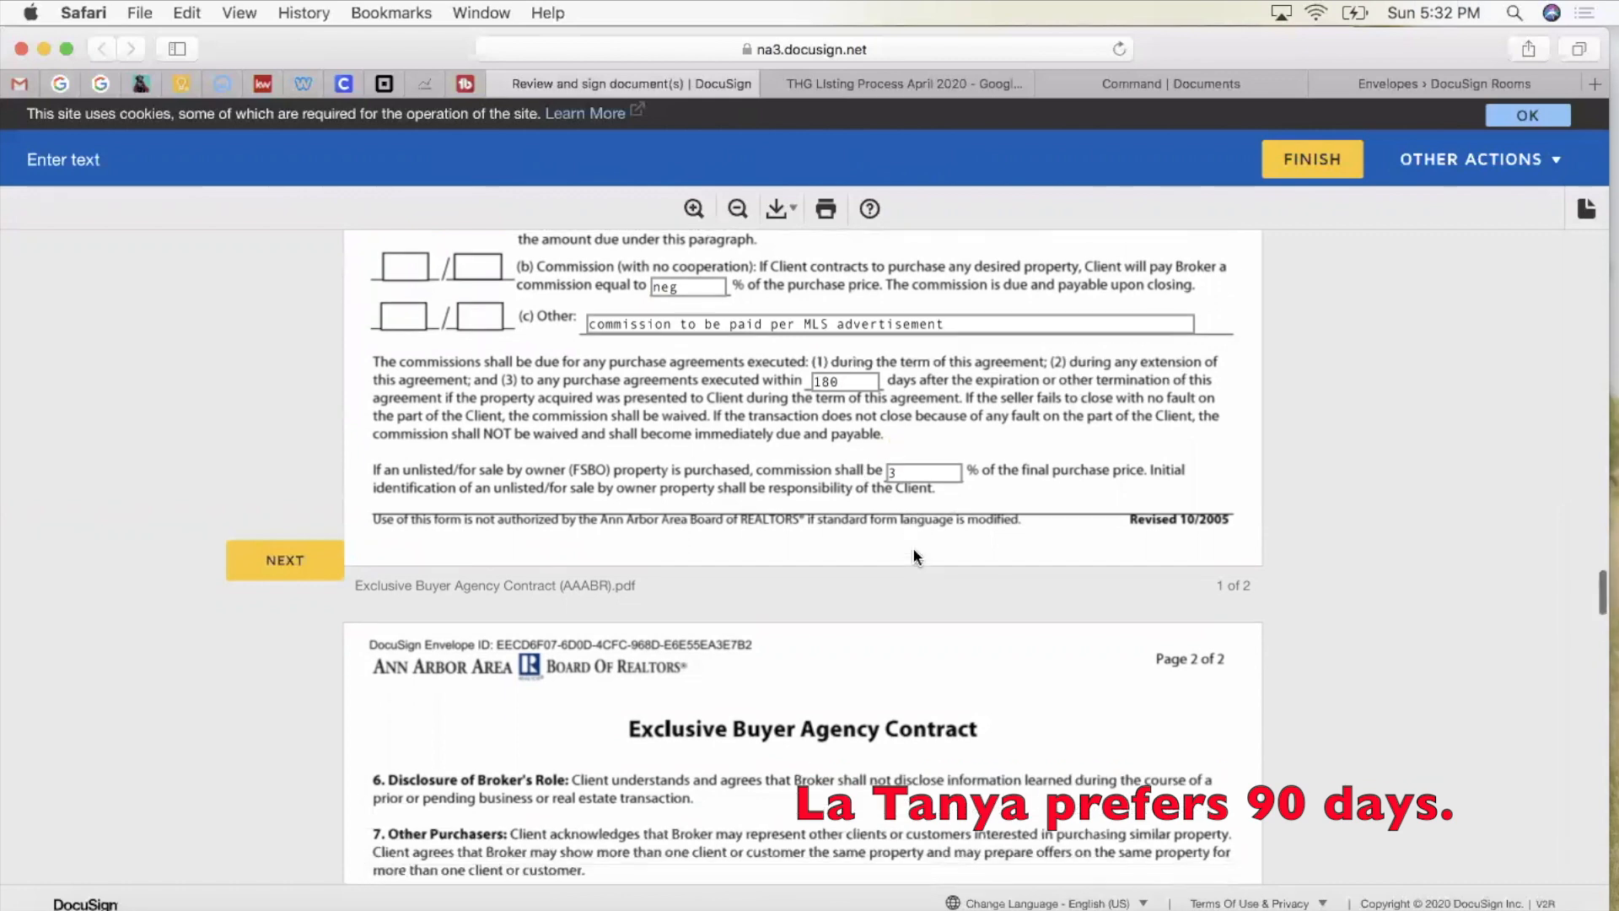
scroll(915, 555, down, 5)
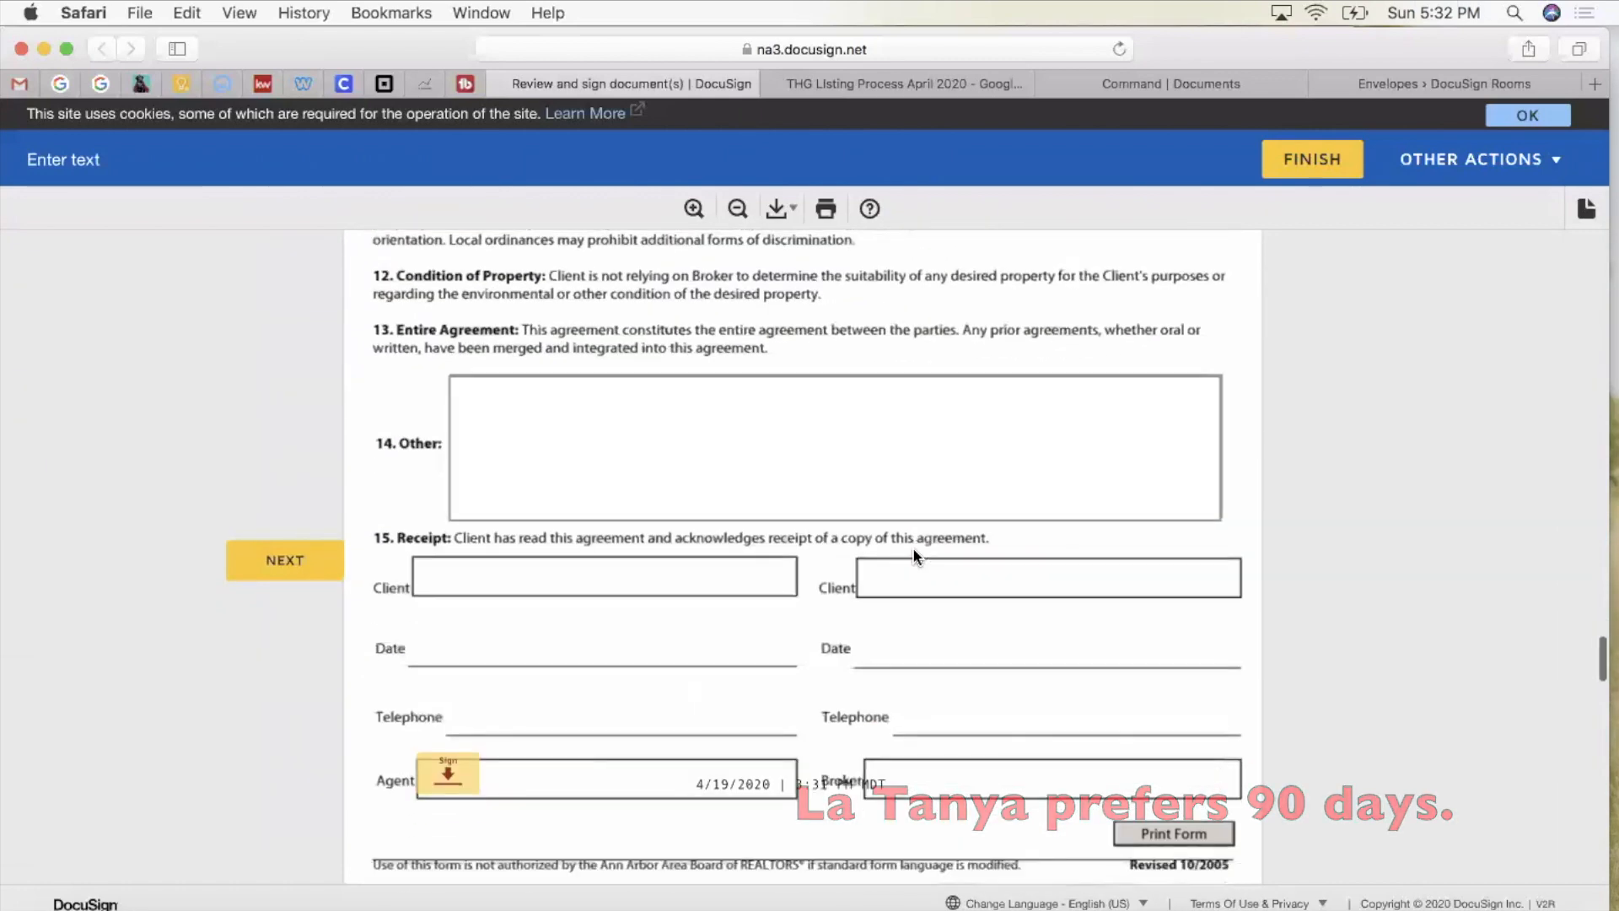
Step: Enter '$200 transaction fee paid by the buyer at closing' in section 14 Other
click(468, 422)
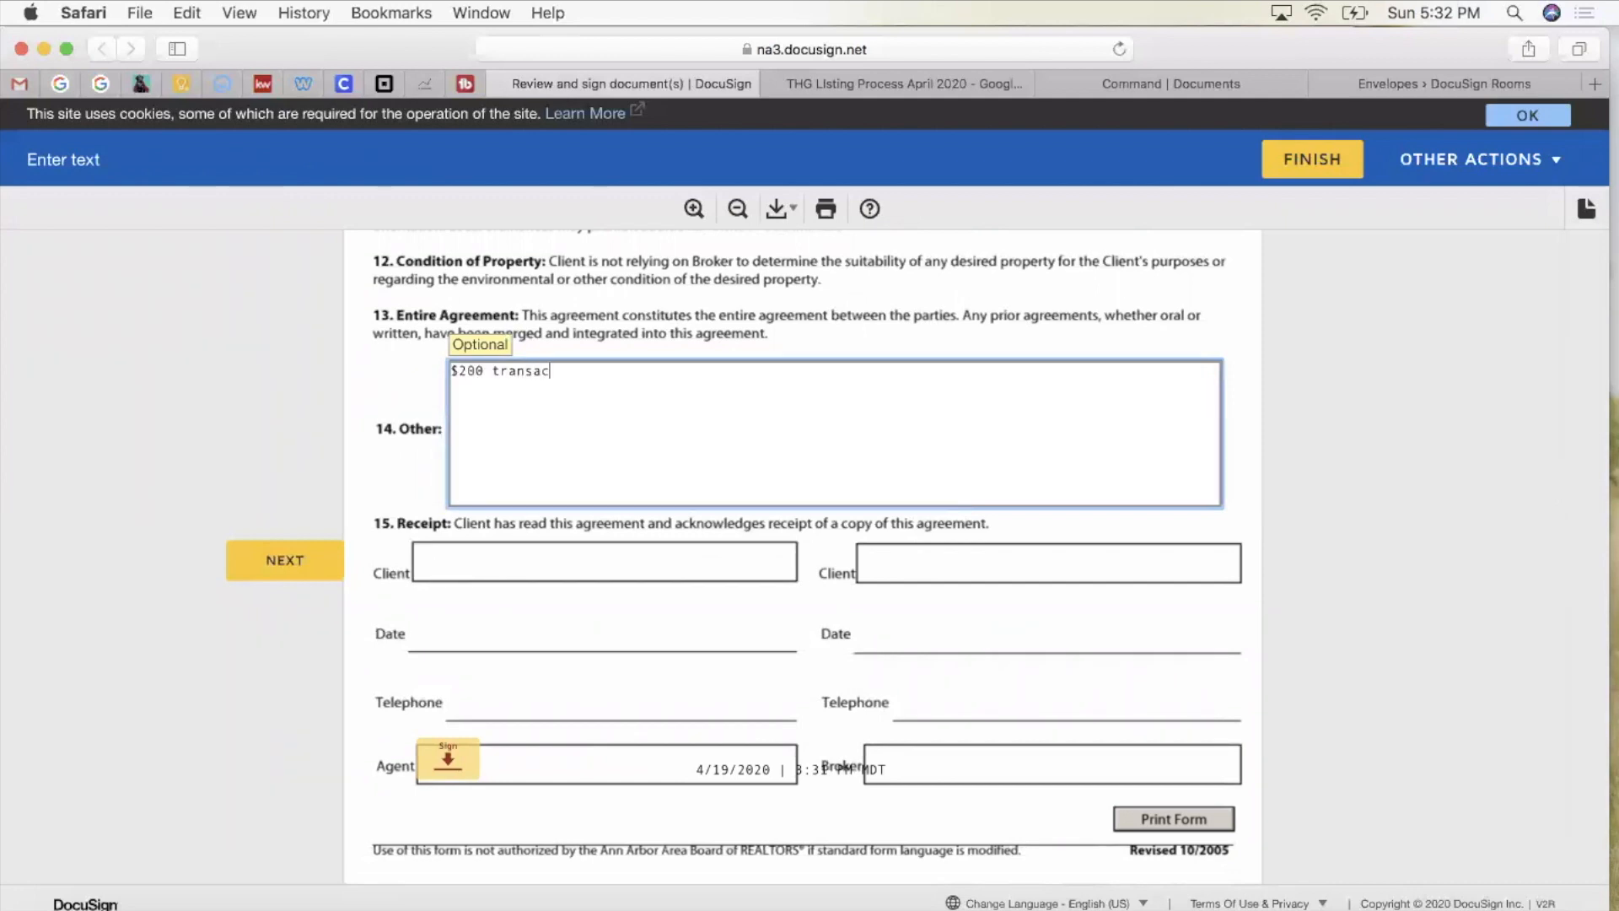
text($200 transaction fee to the buyer at closing.)
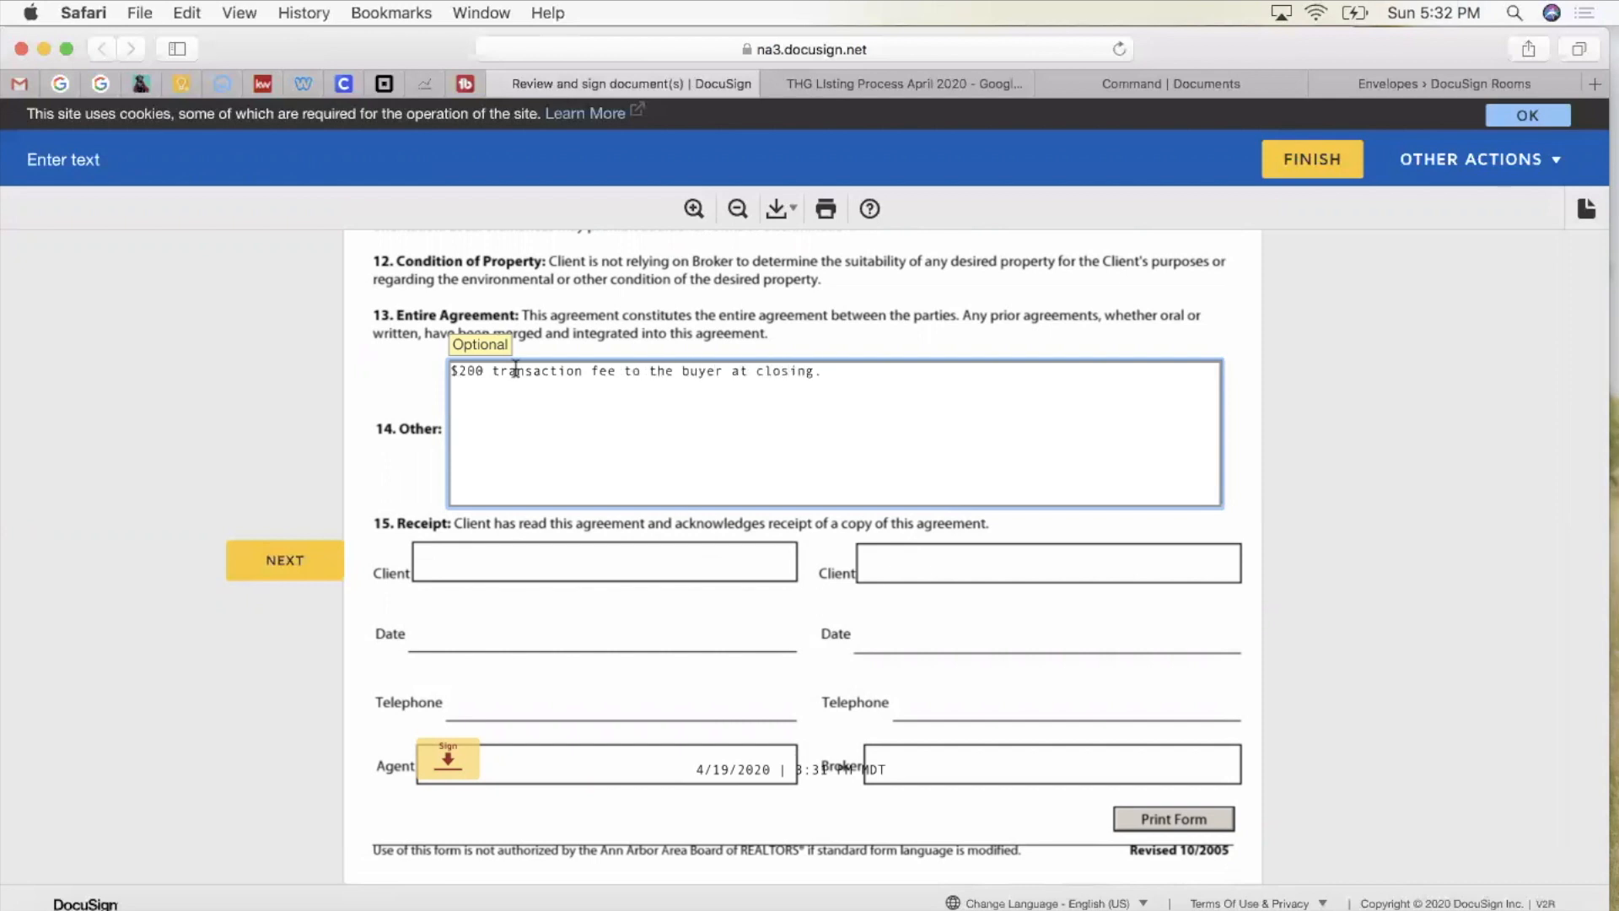
click(639, 372)
key(BackSpace)
key(BackSpace)
text(paid by)
key(BackSpace)
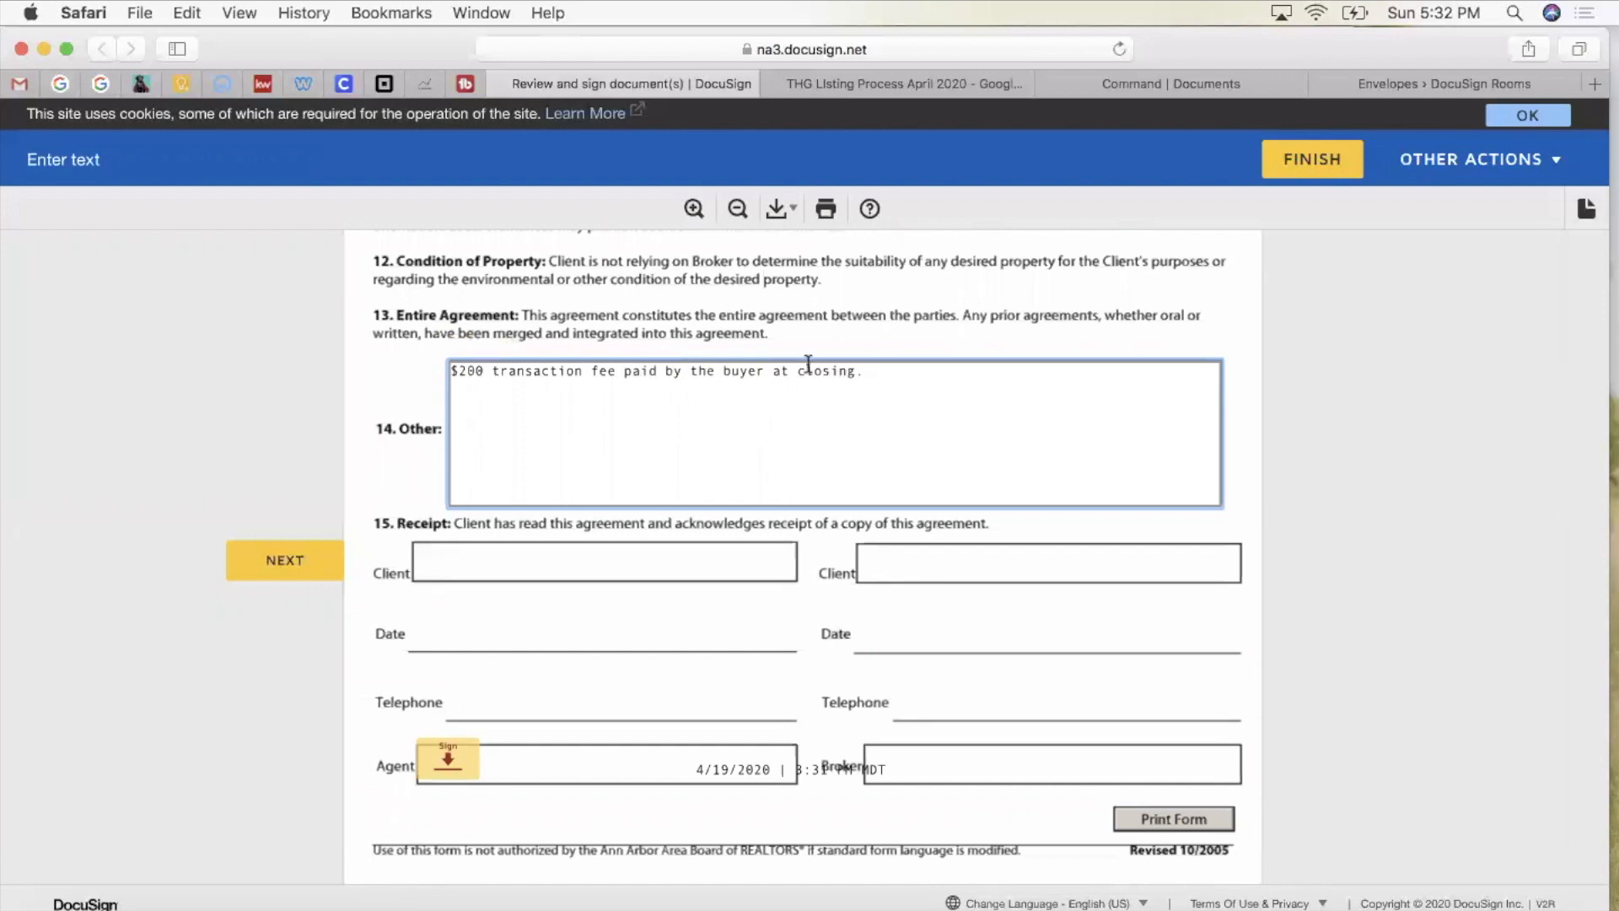
click(409, 395)
scroll(548, 696, down, 2)
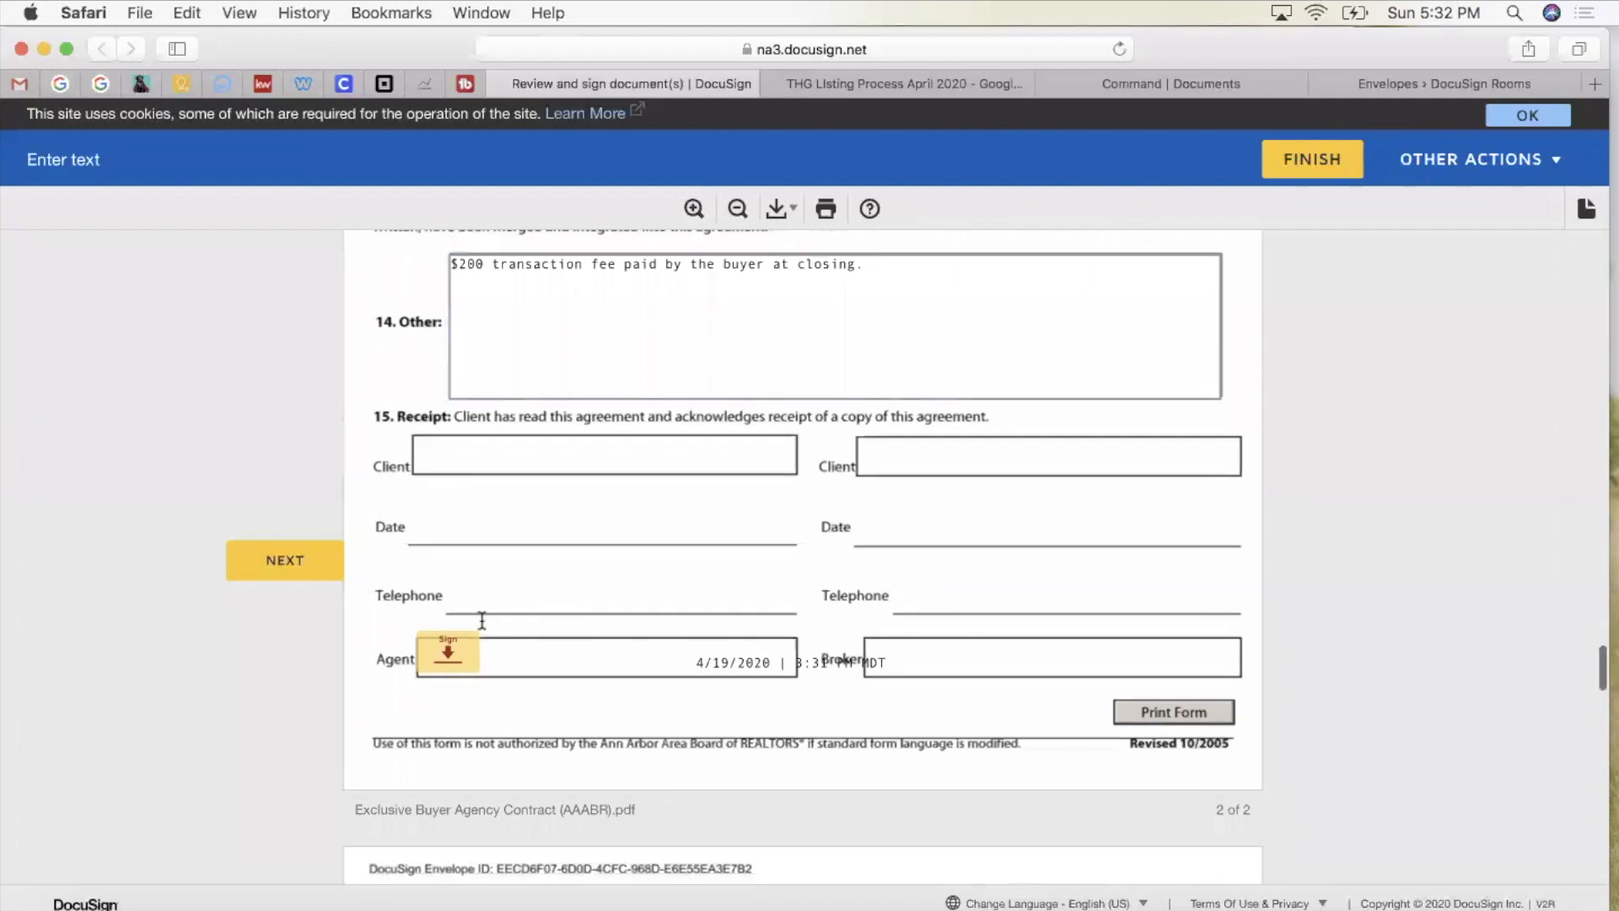
Step: Sign the Agent line on the contract and the addendum's Accepted by line
click(287, 561)
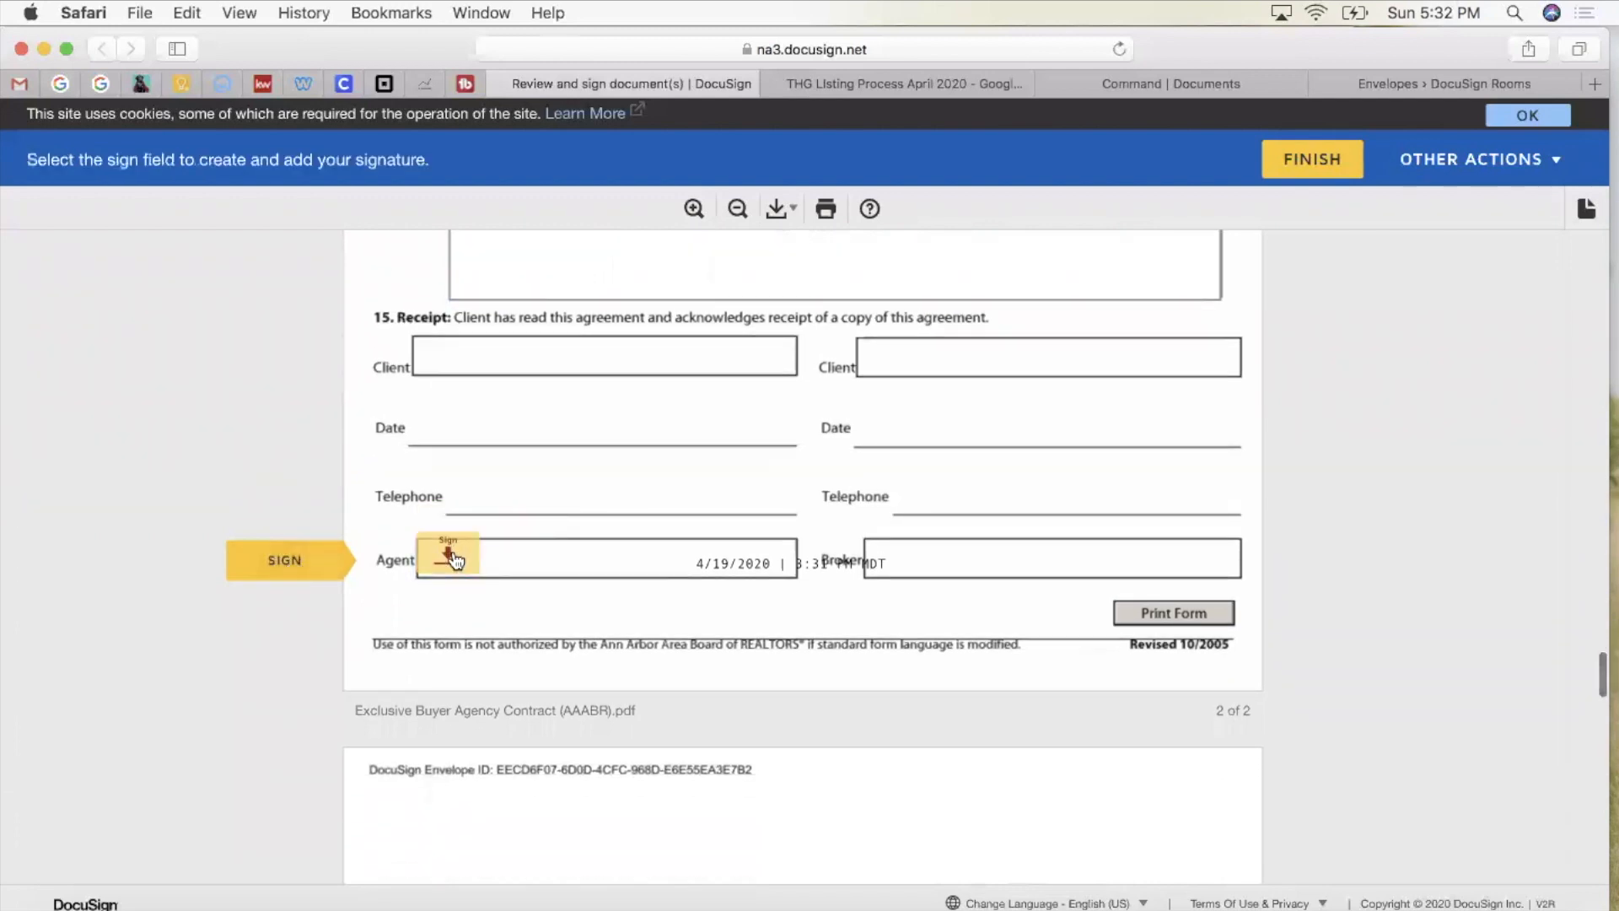
click(451, 557)
scroll(590, 308, up, 6)
scroll(591, 308, down, 8)
click(587, 463)
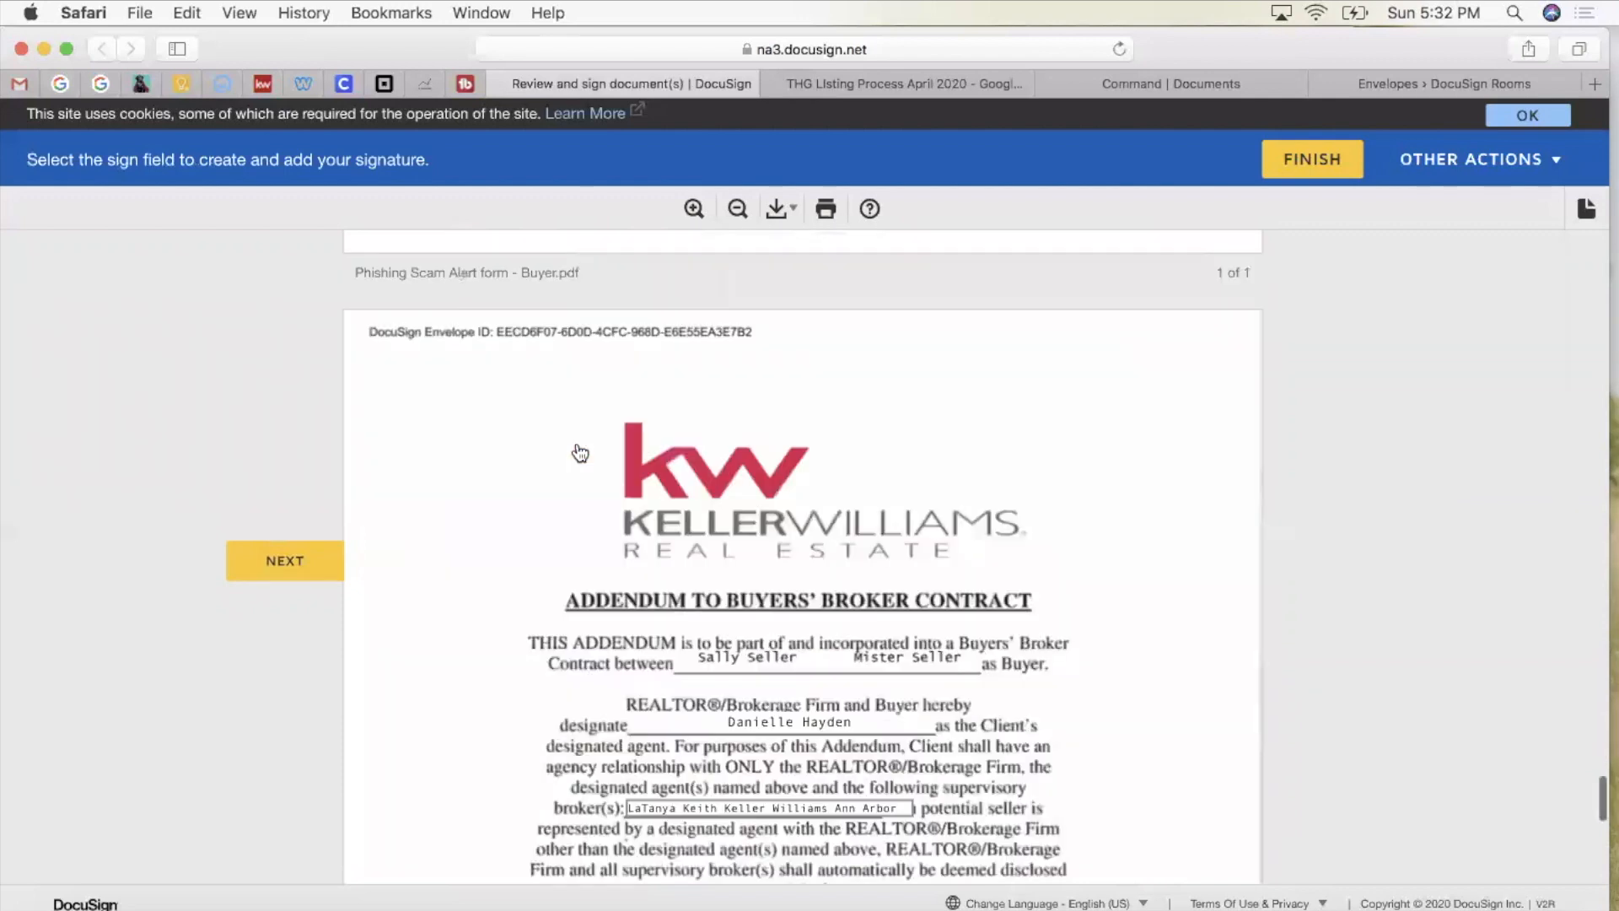
scroll(601, 393, up, 3)
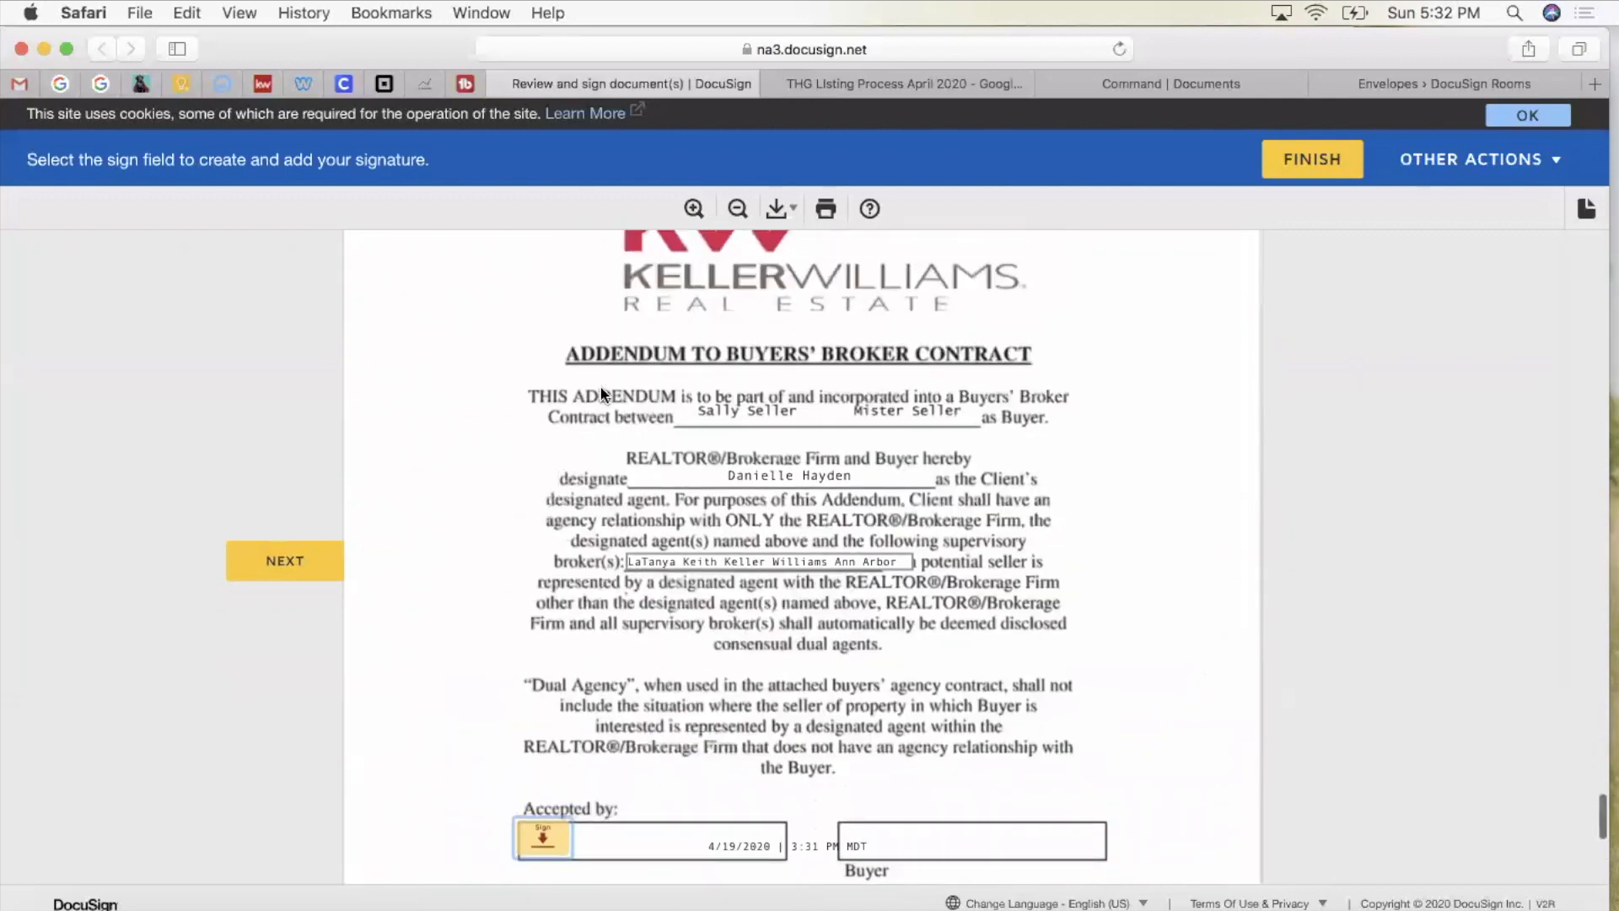
scroll(599, 384, down, 3)
click(543, 596)
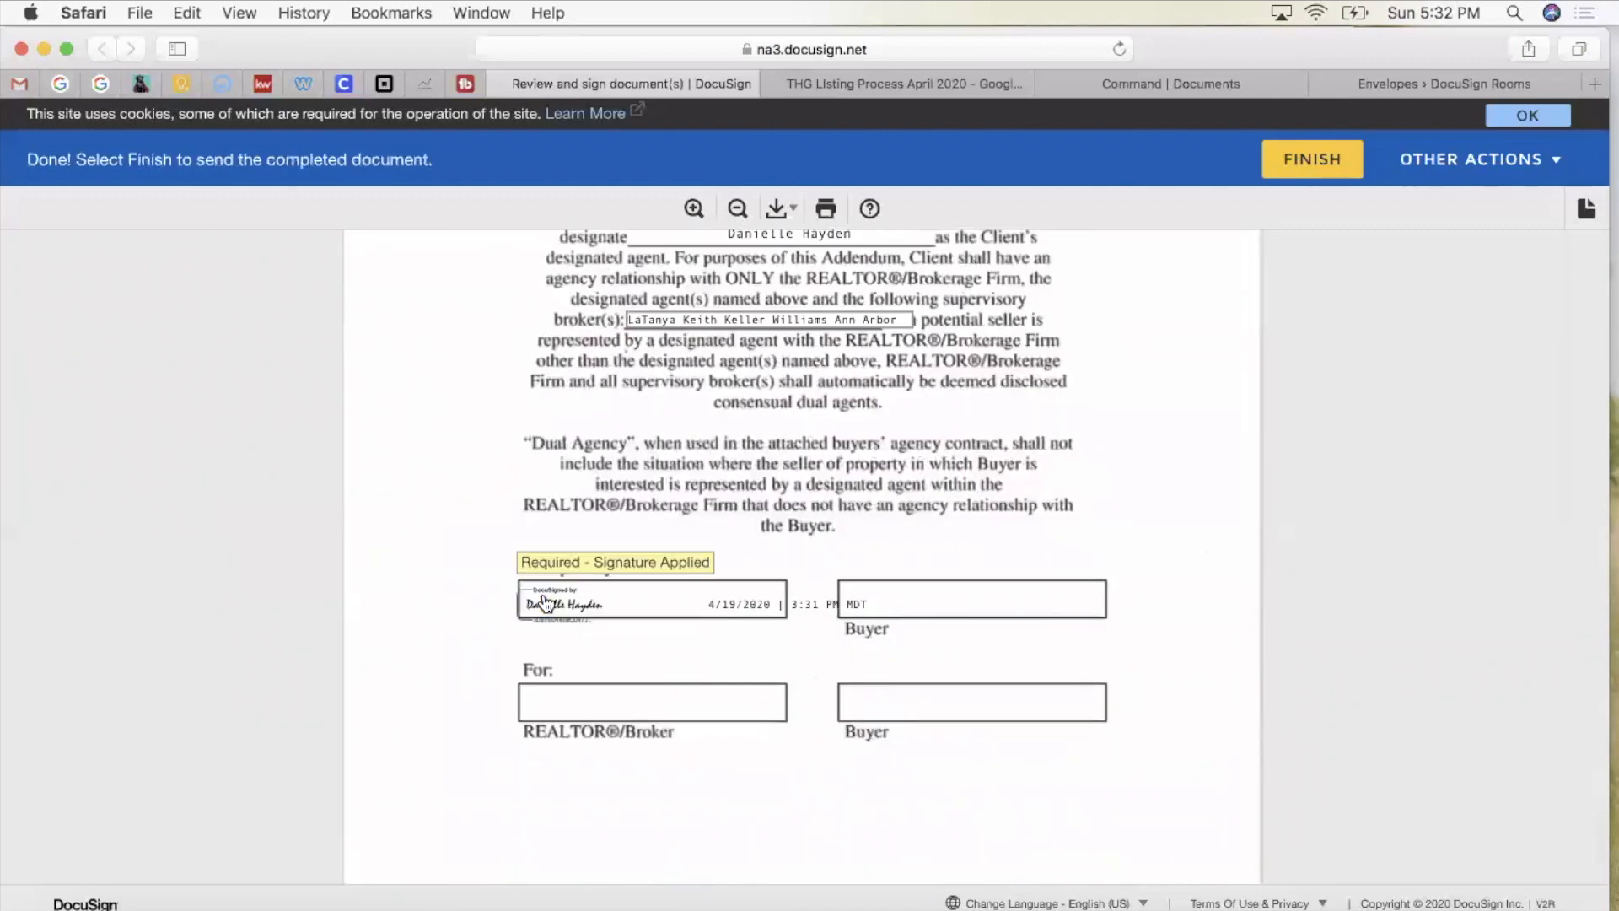
scroll(901, 732, down, 1)
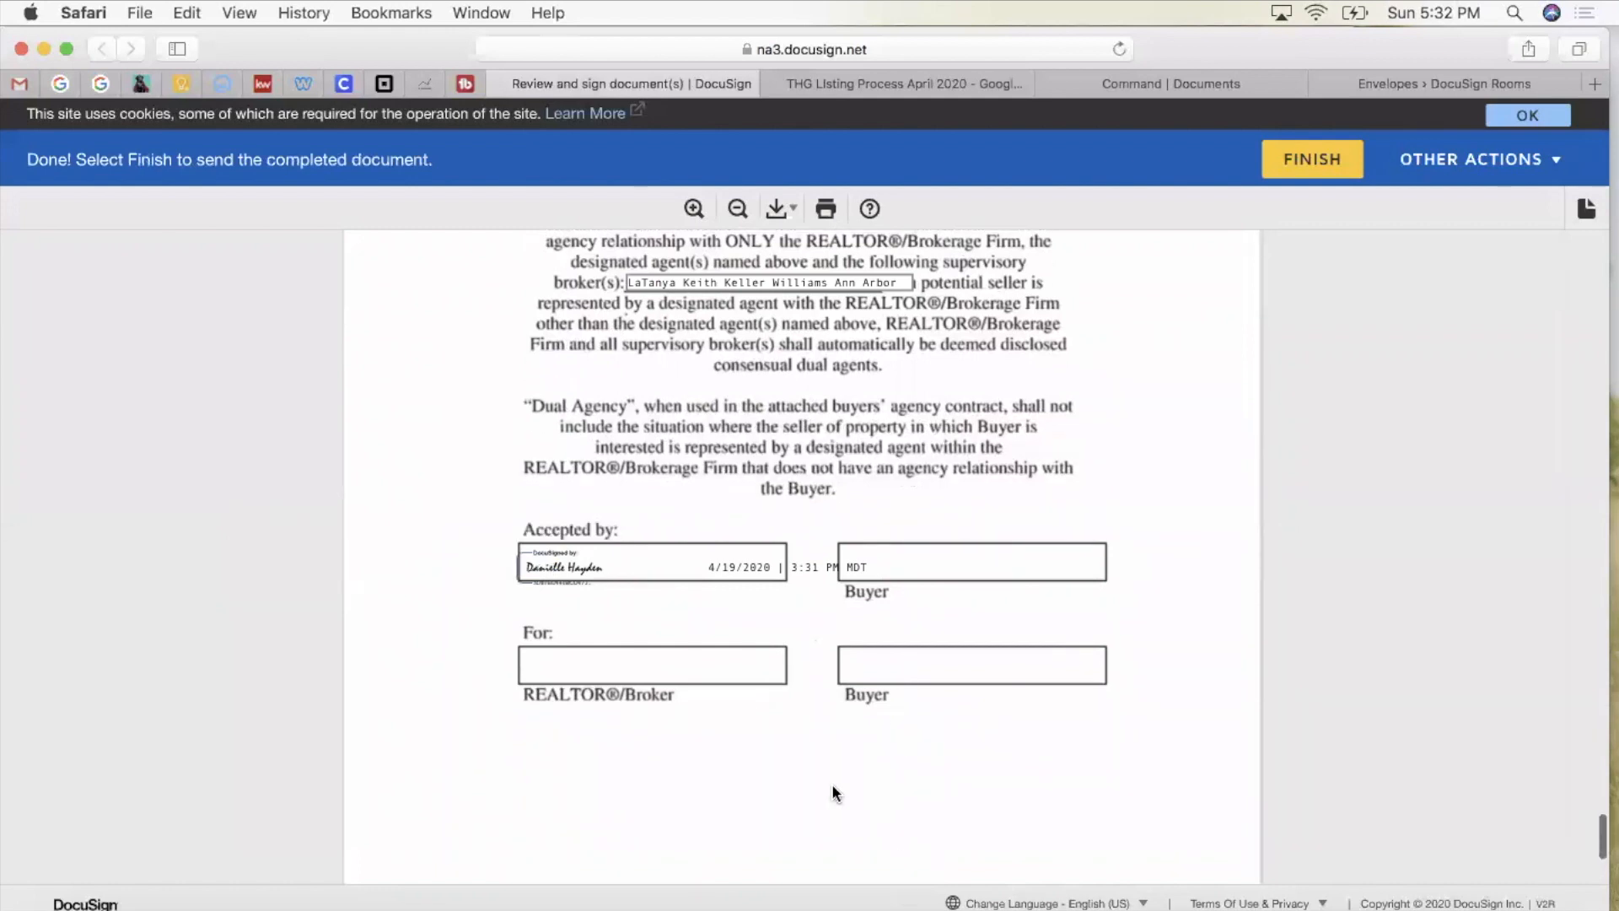
Step: Finish the agent's signing session and return to the email inbox
click(1339, 160)
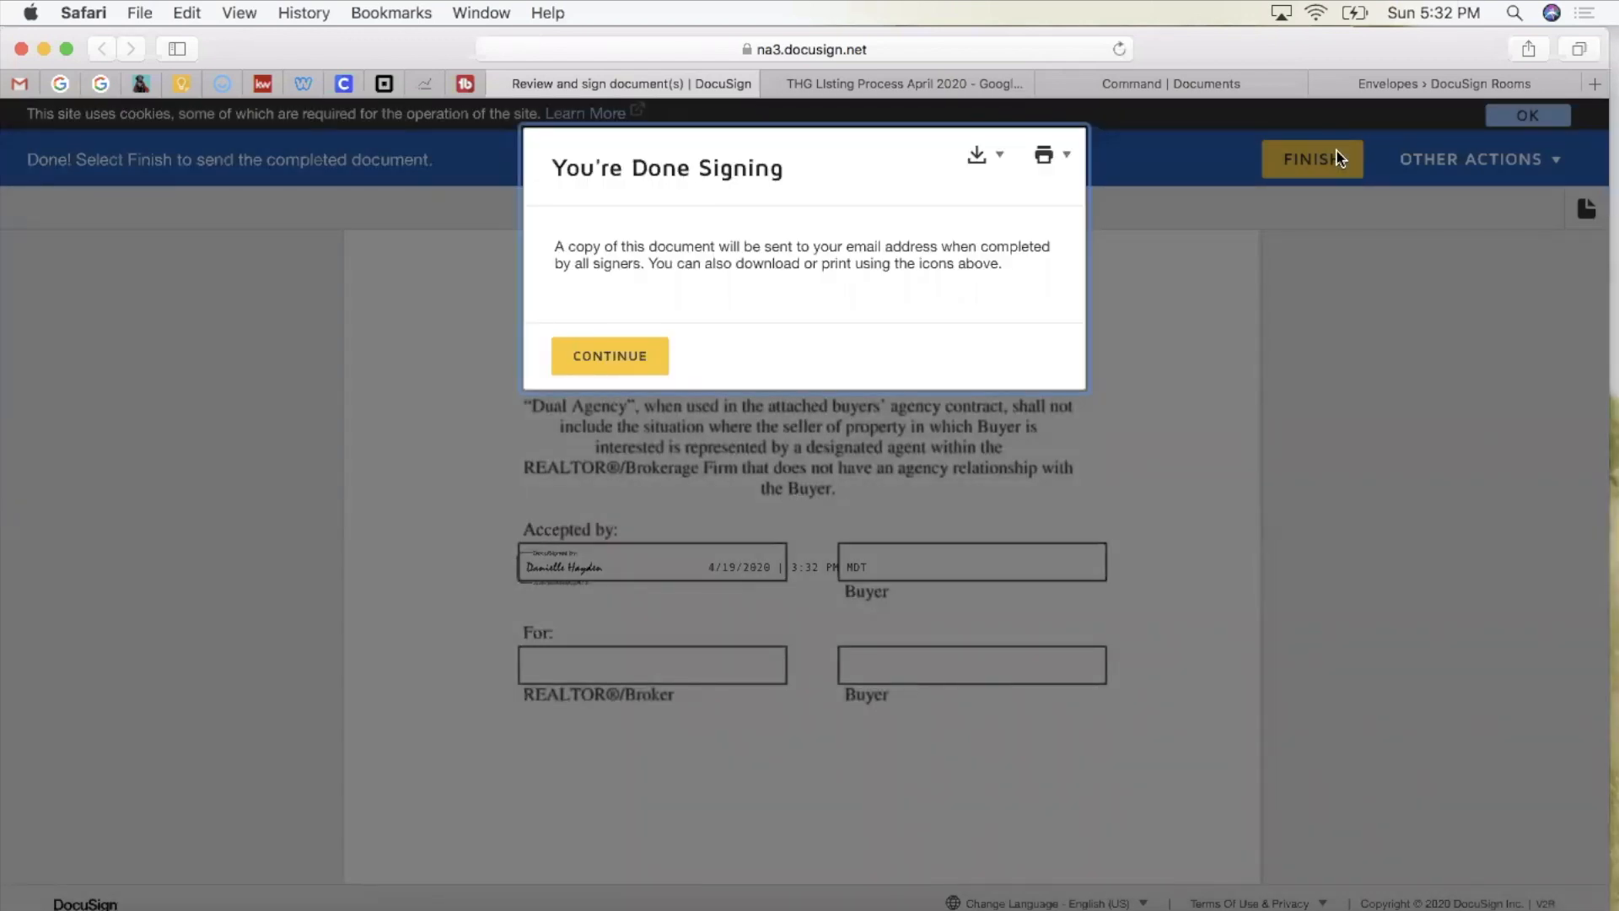
click(614, 362)
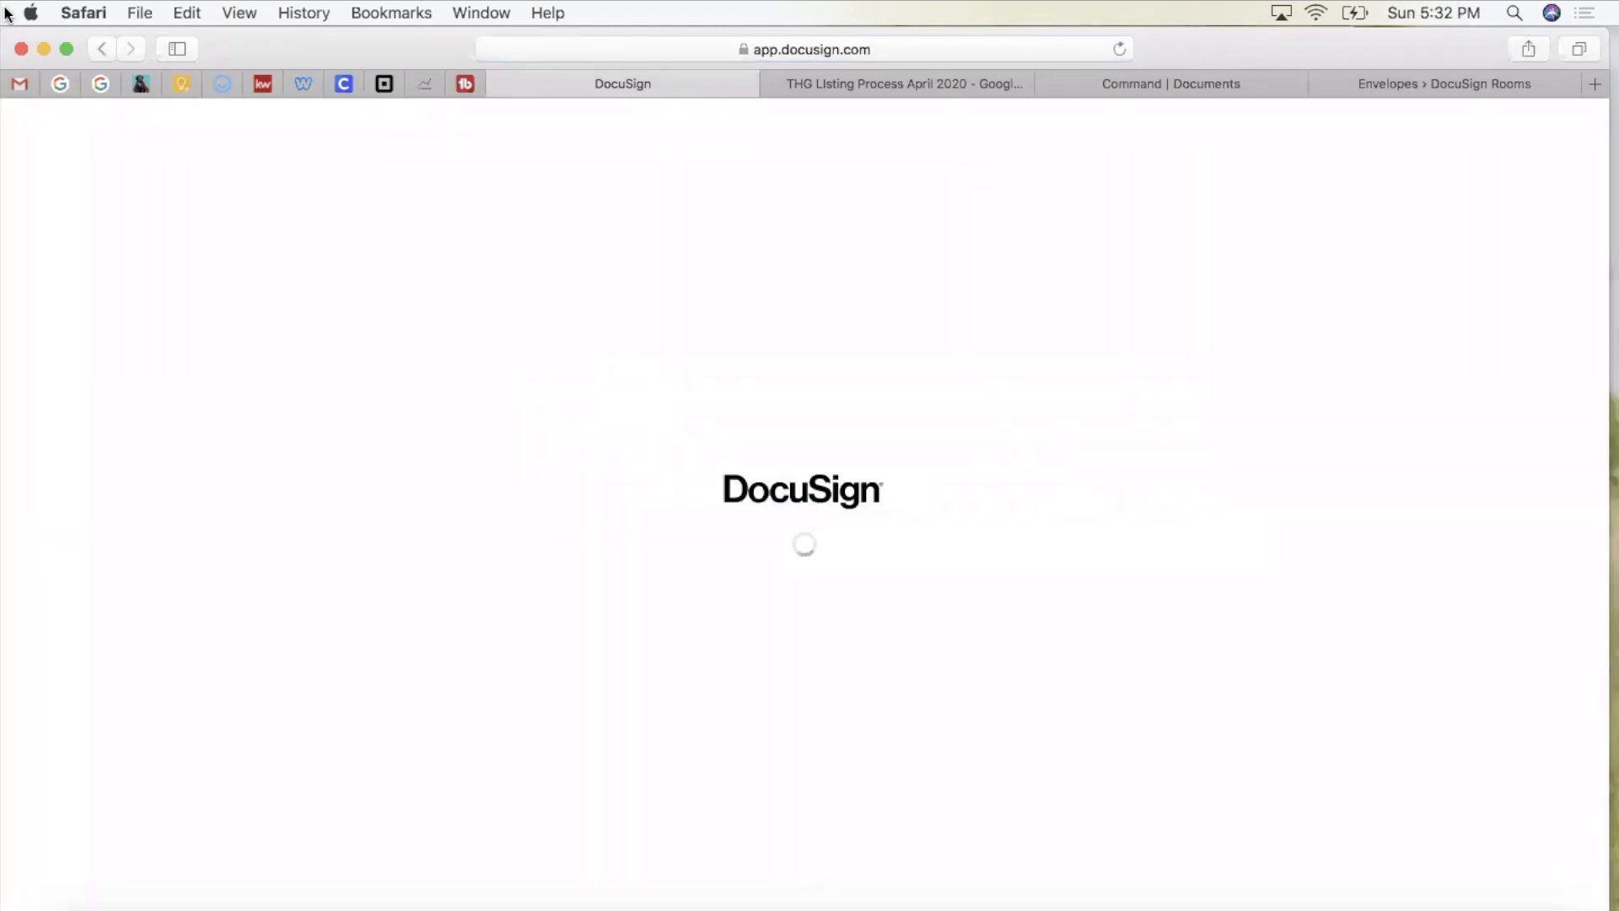
click(20, 85)
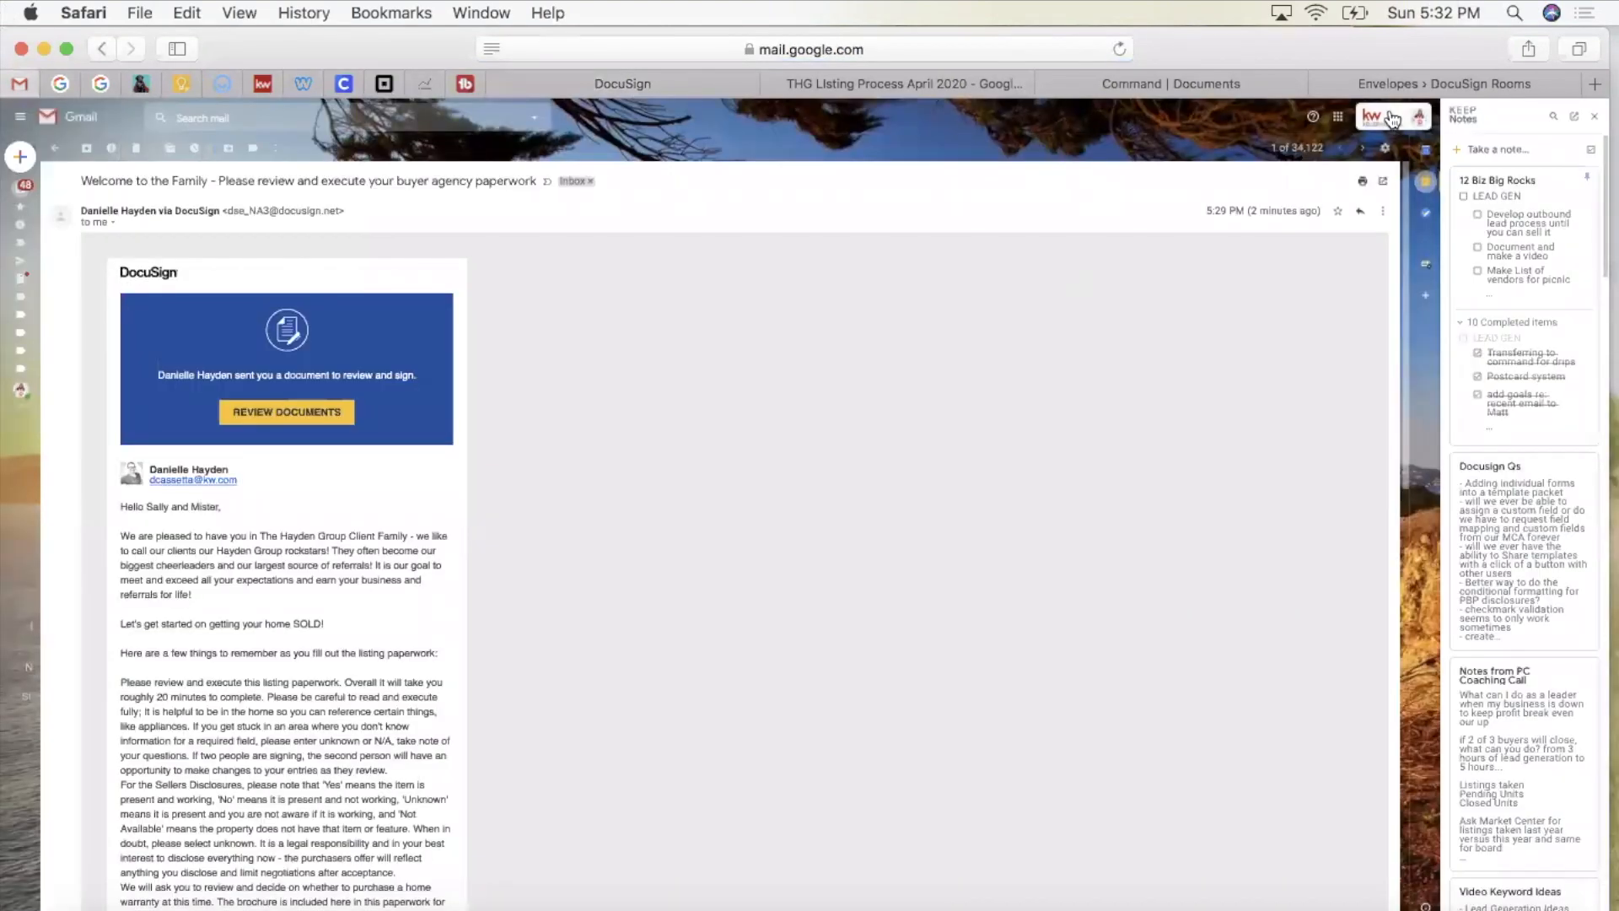
Step: Switch to the buyer's Gmail account and open the welcome email's review link in a new tab
click(1420, 117)
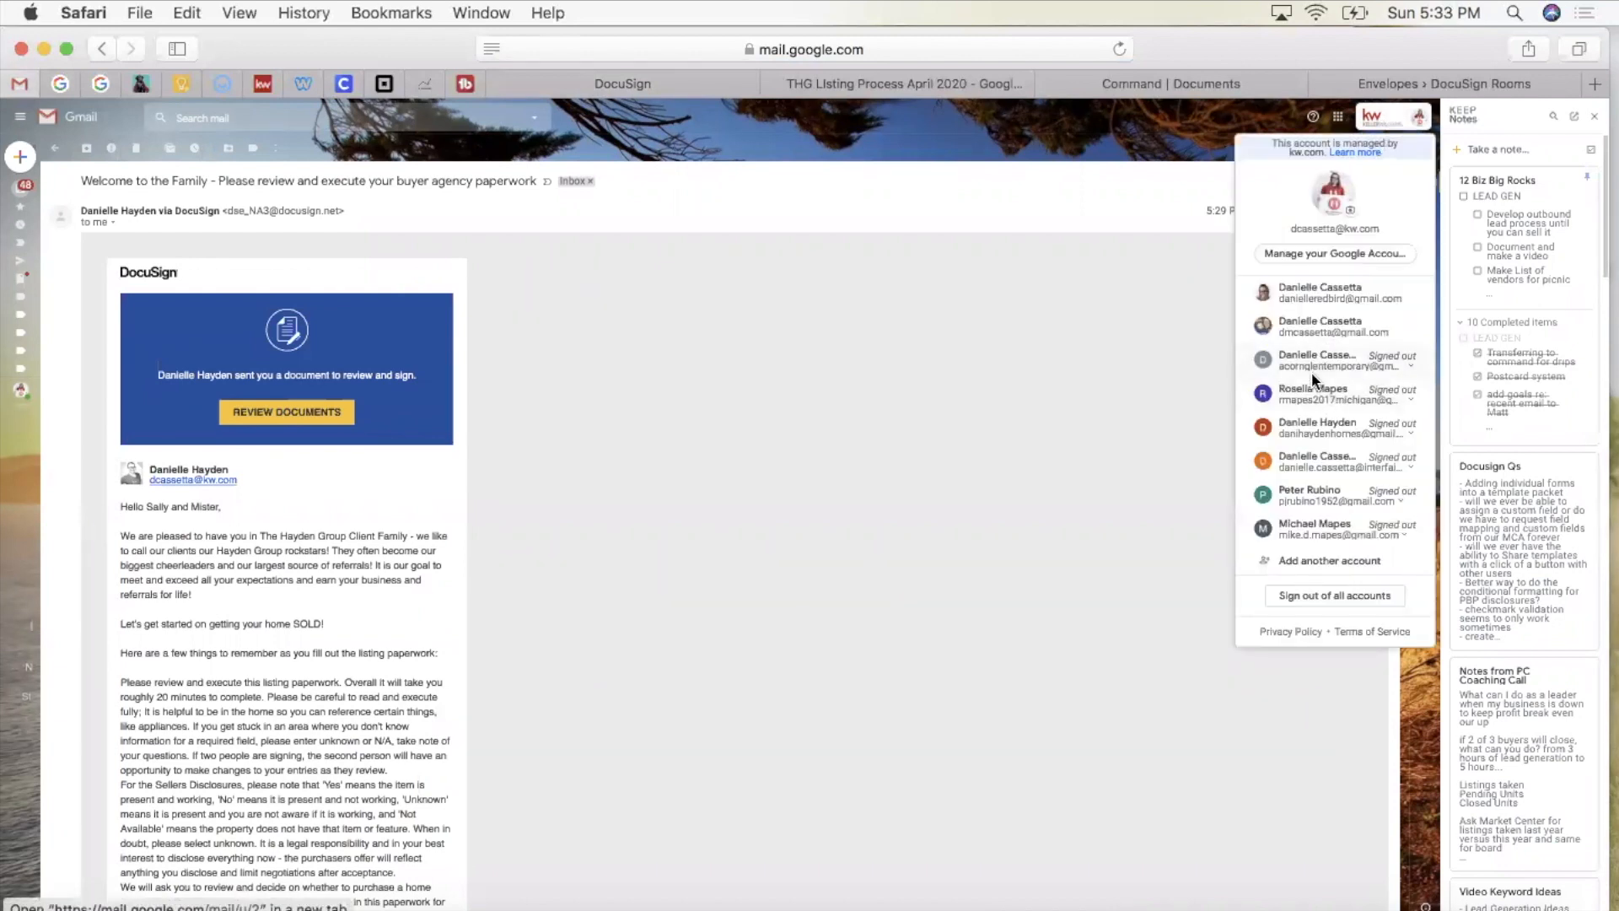
click(1323, 291)
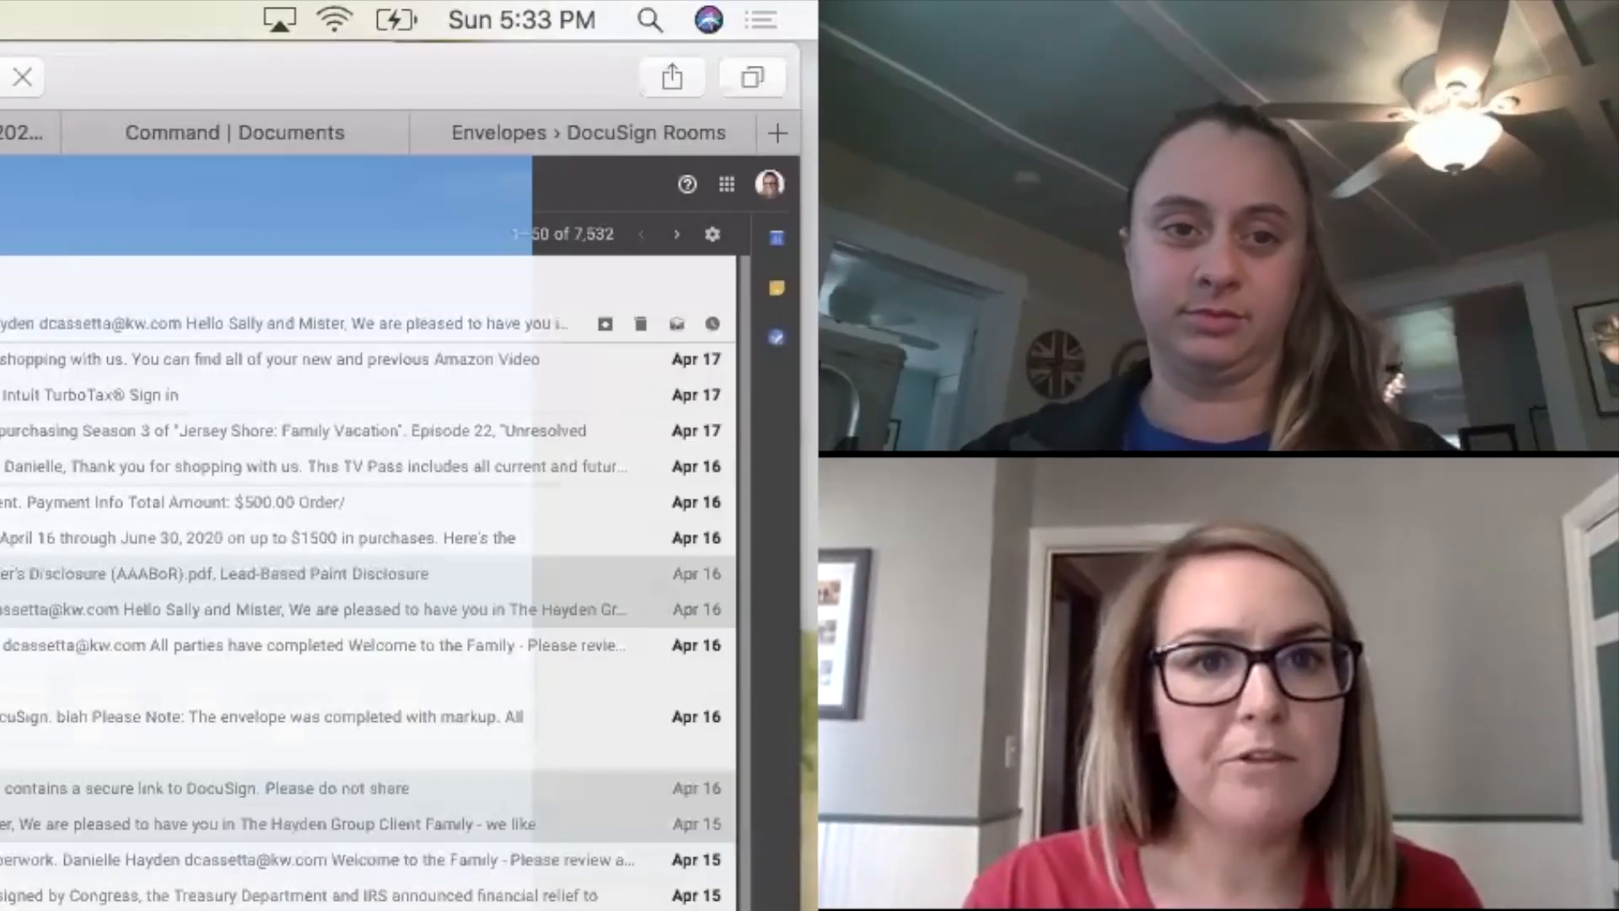
click(253, 323)
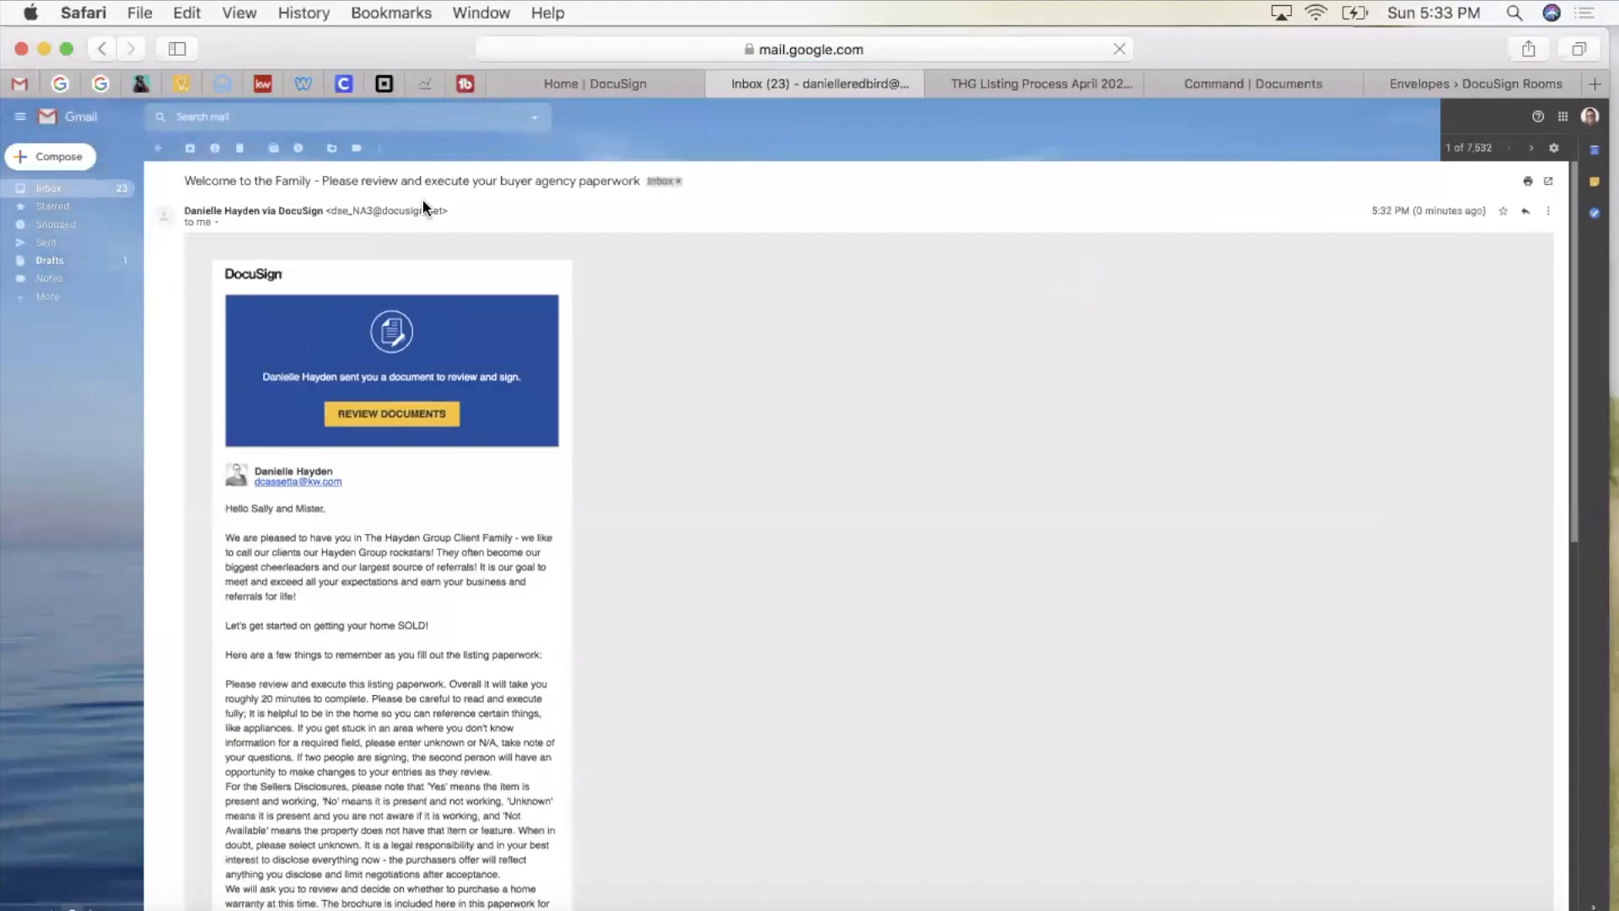
super+click(422, 414)
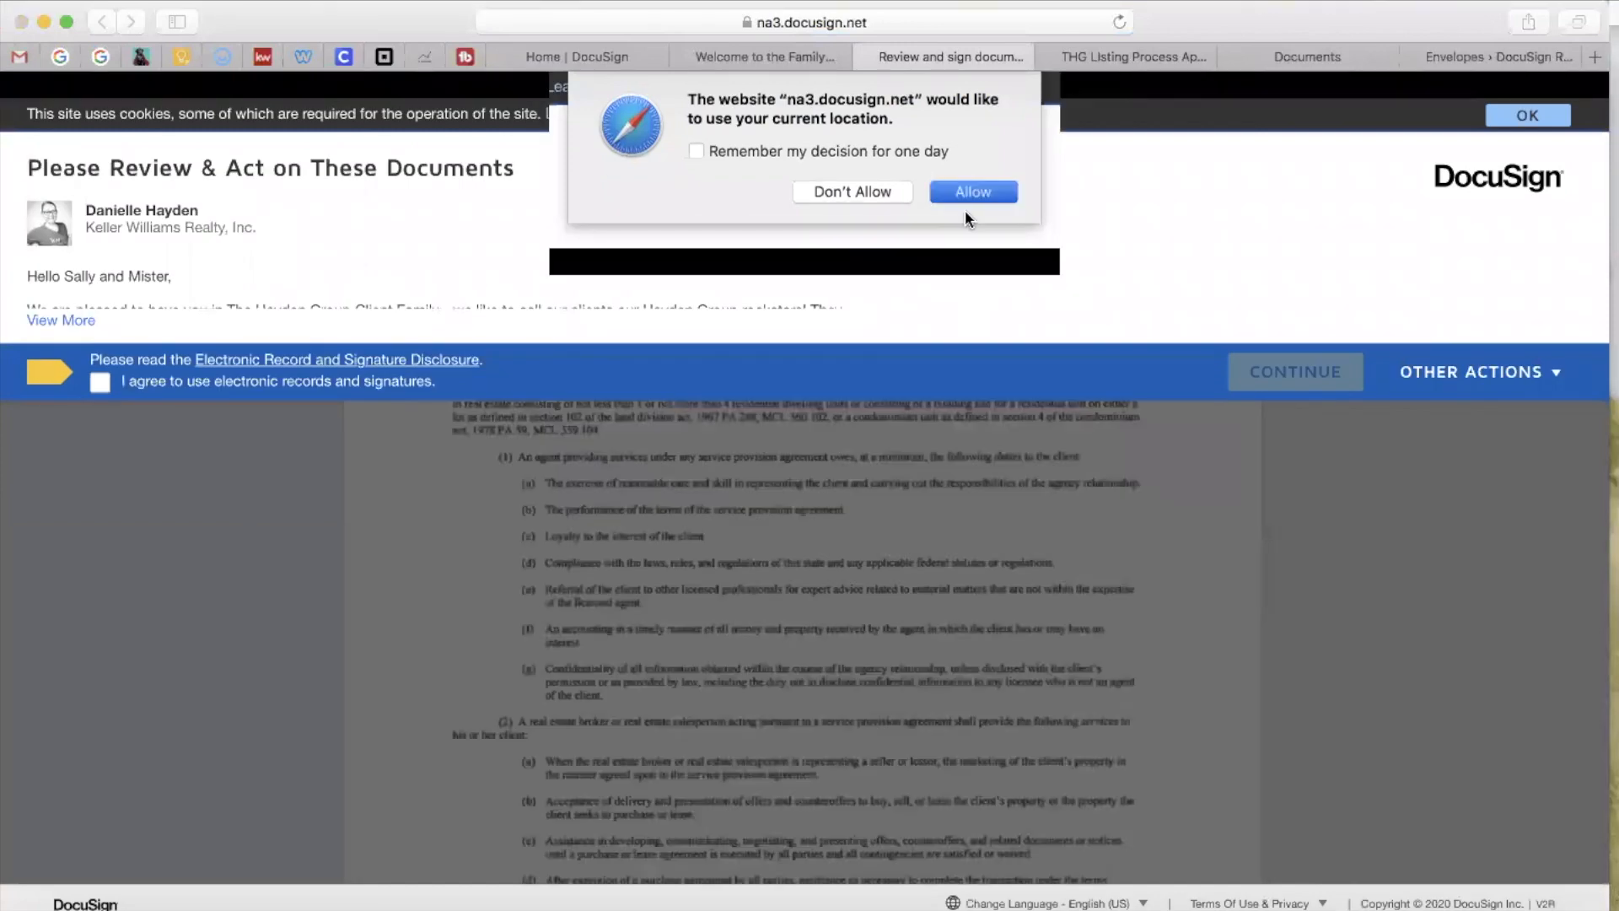
Step: Allow location, agree to electronic records and signatures, and proceed to the documents
click(965, 203)
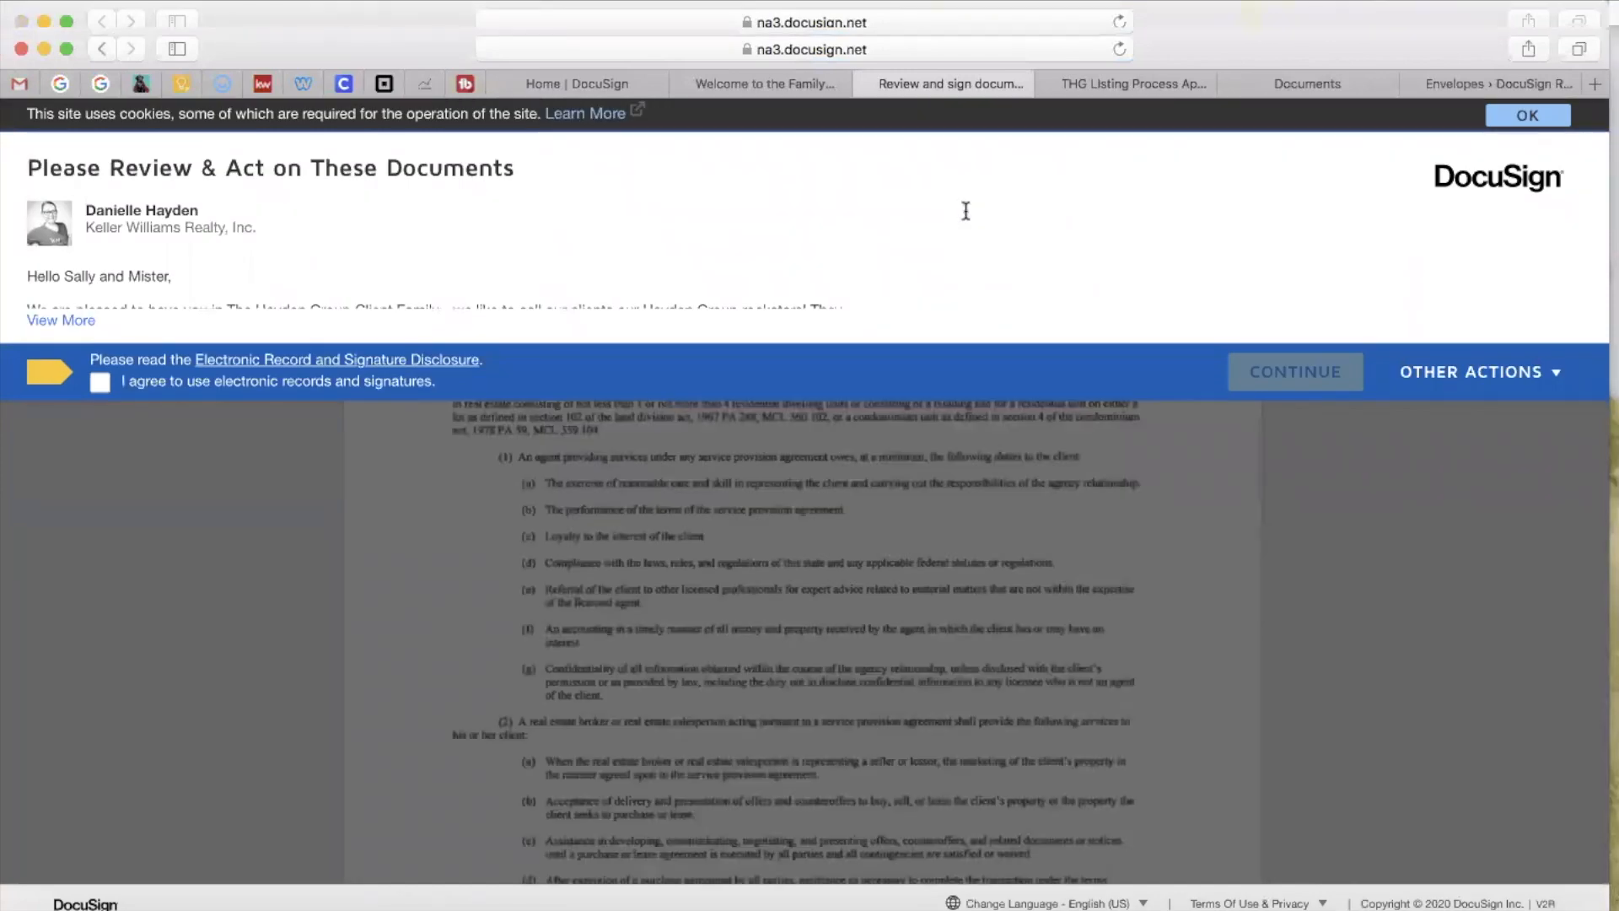
click(101, 381)
click(1238, 369)
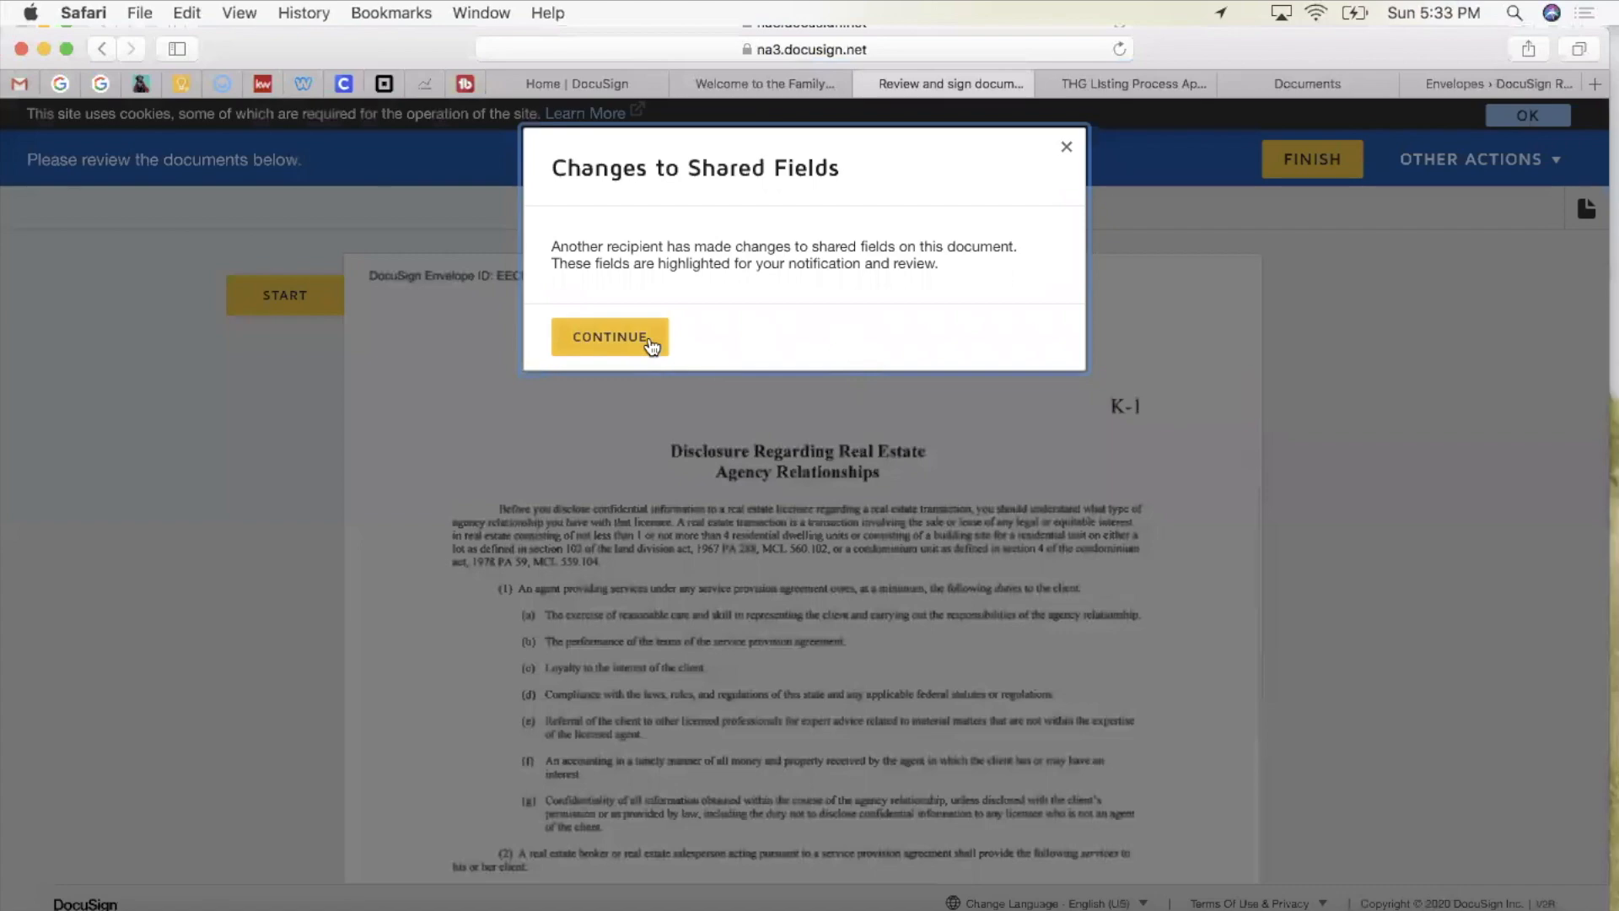
click(651, 341)
Step: Sign the agency disclosure acknowledgment as the first buyer with the adopted signature
scroll(874, 475, down, 15)
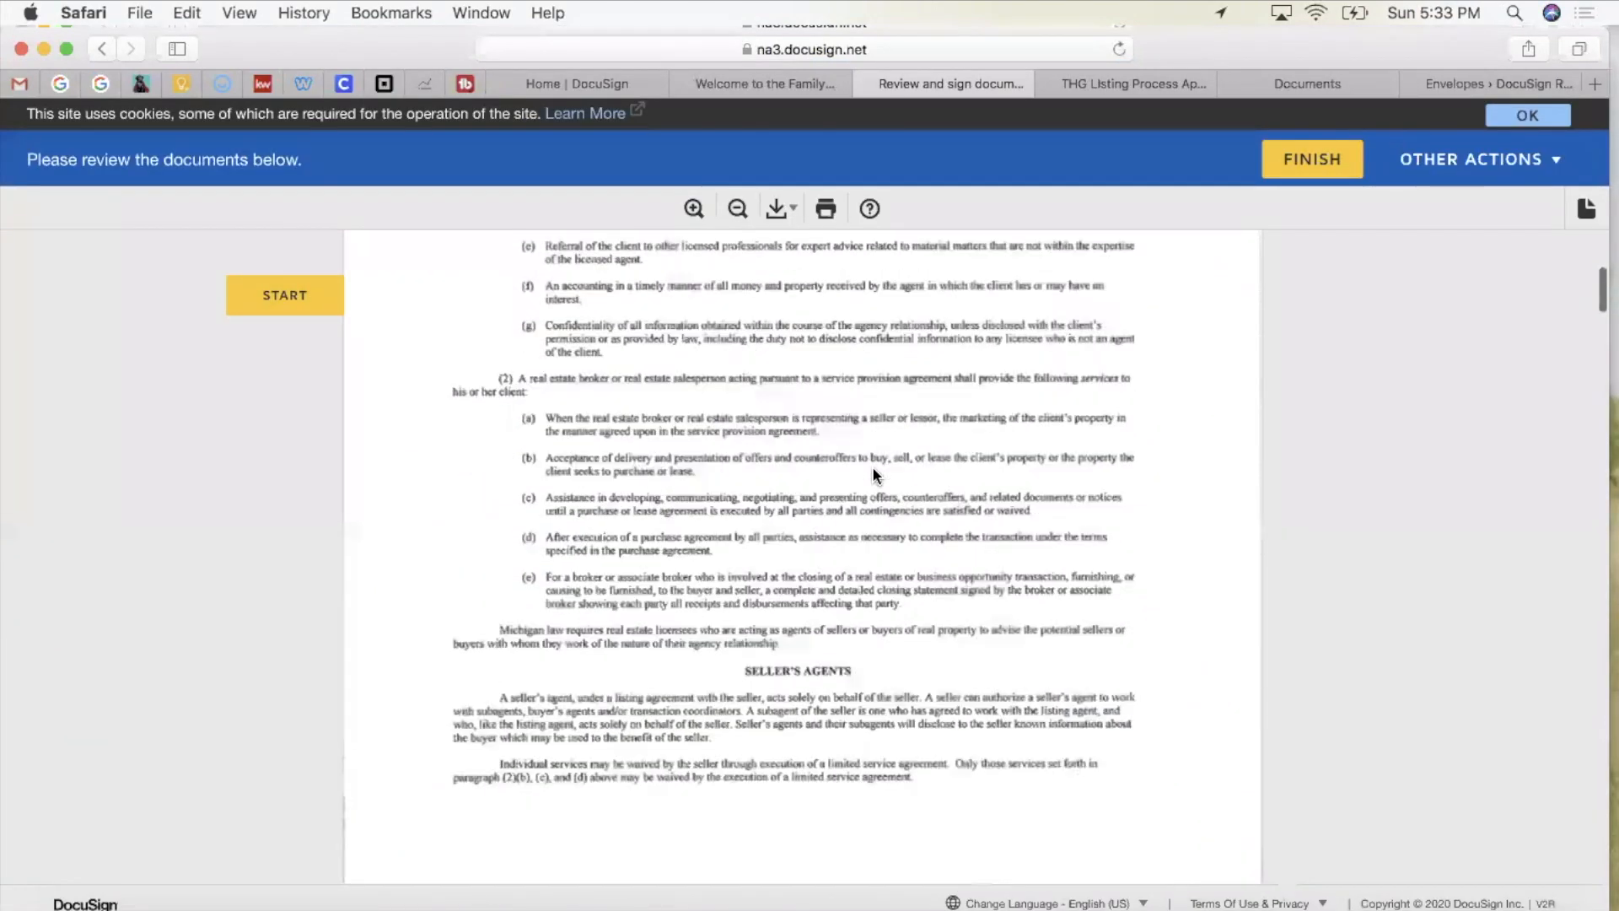
scroll(872, 474, down, 15)
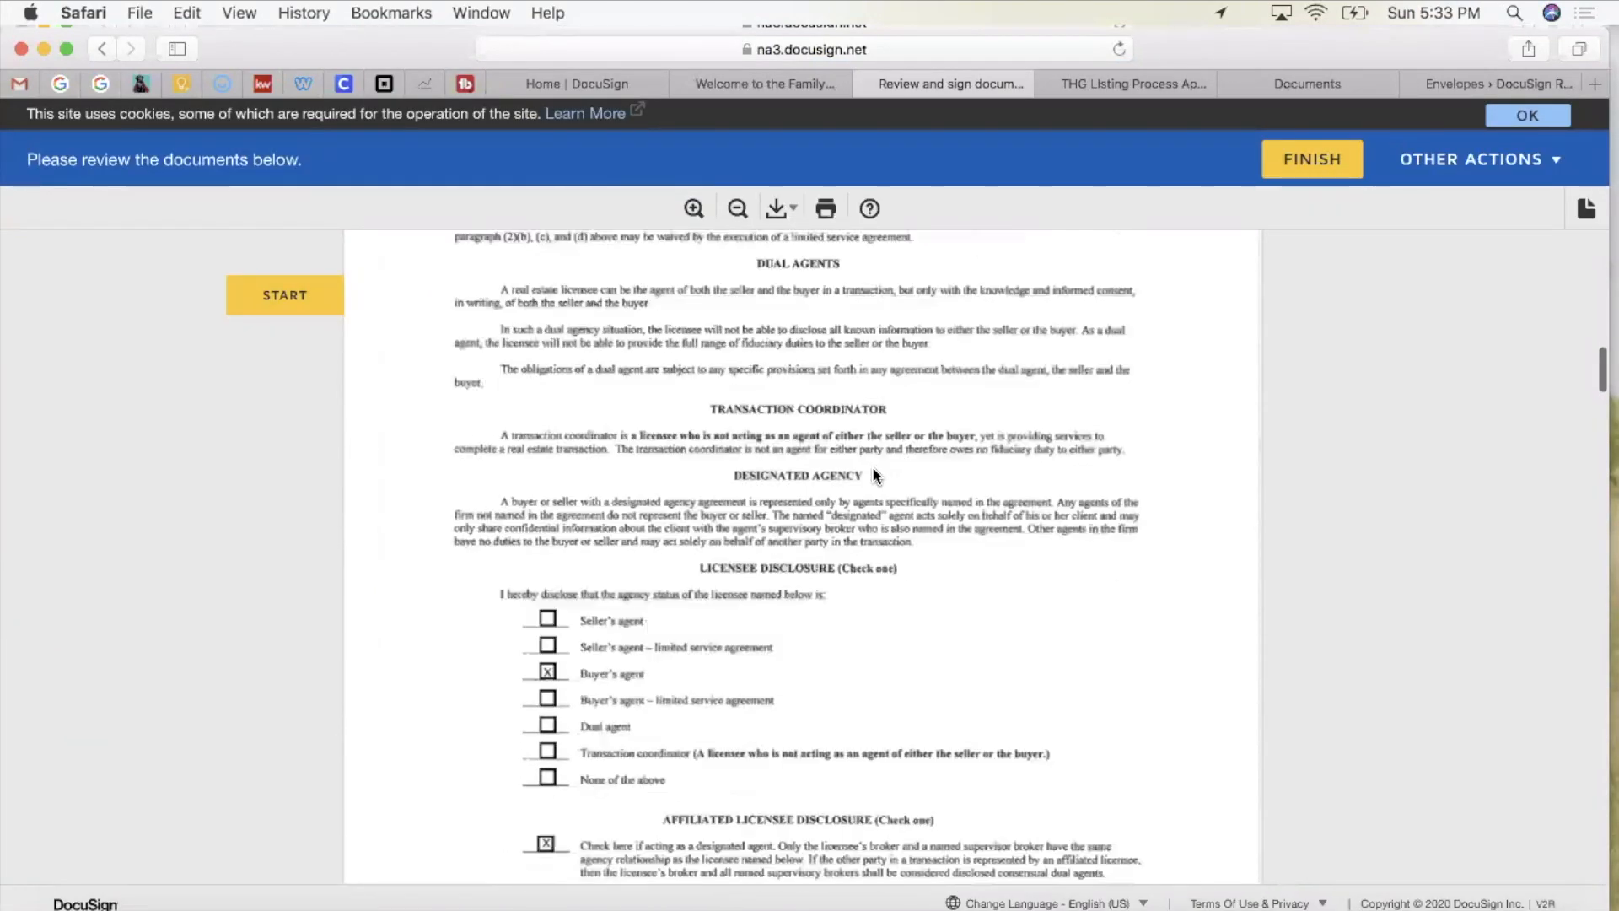
scroll(872, 467, down, 8)
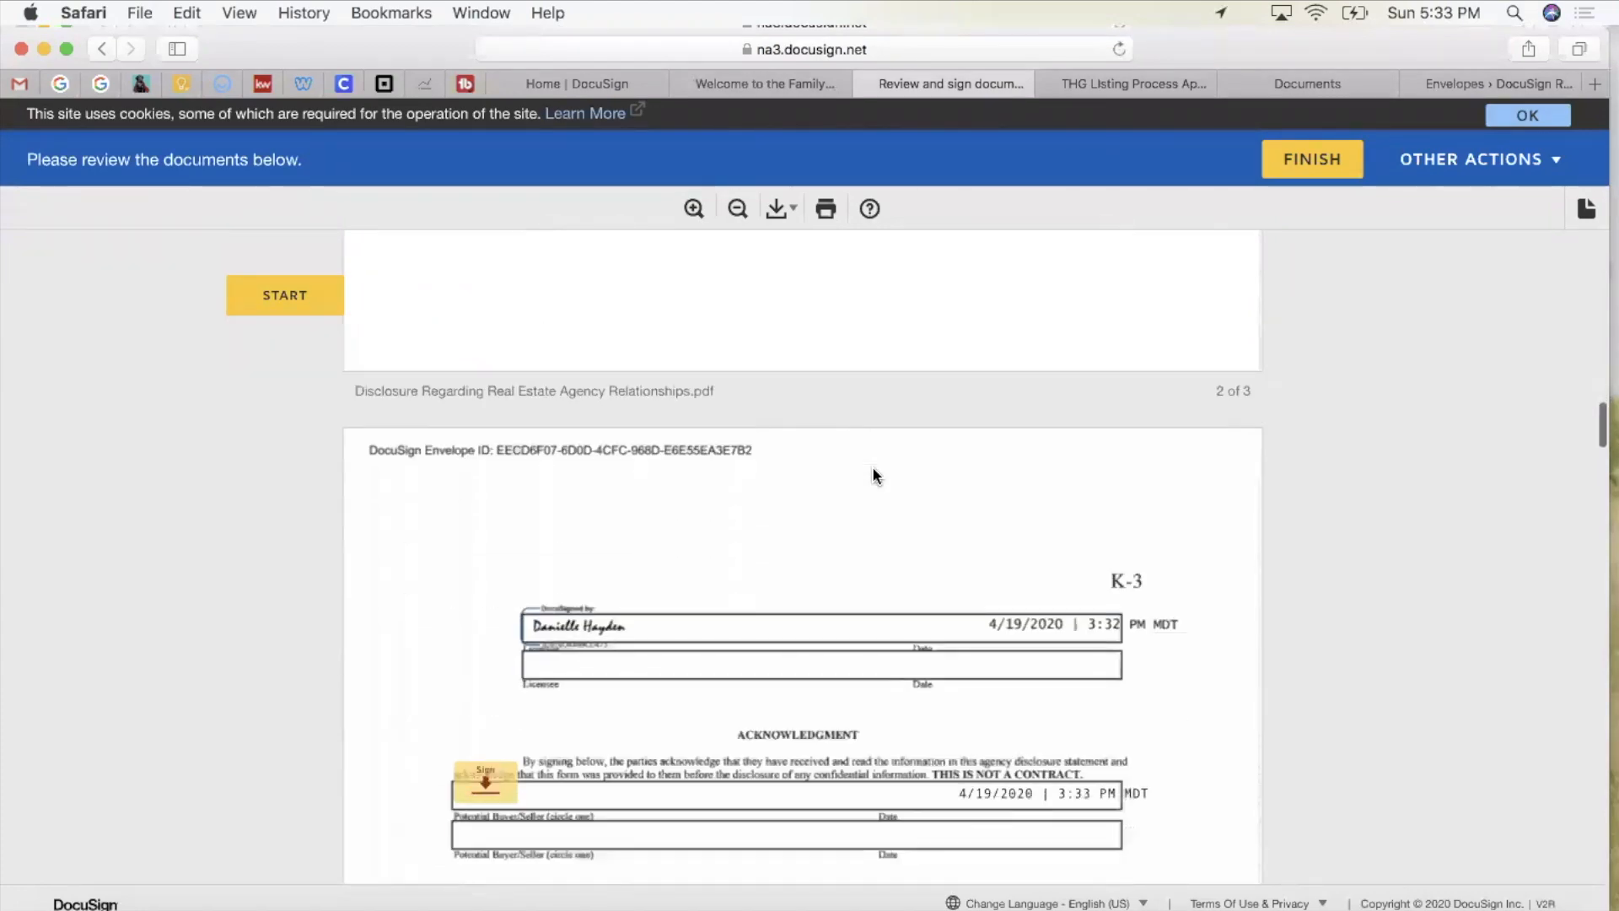
click(488, 514)
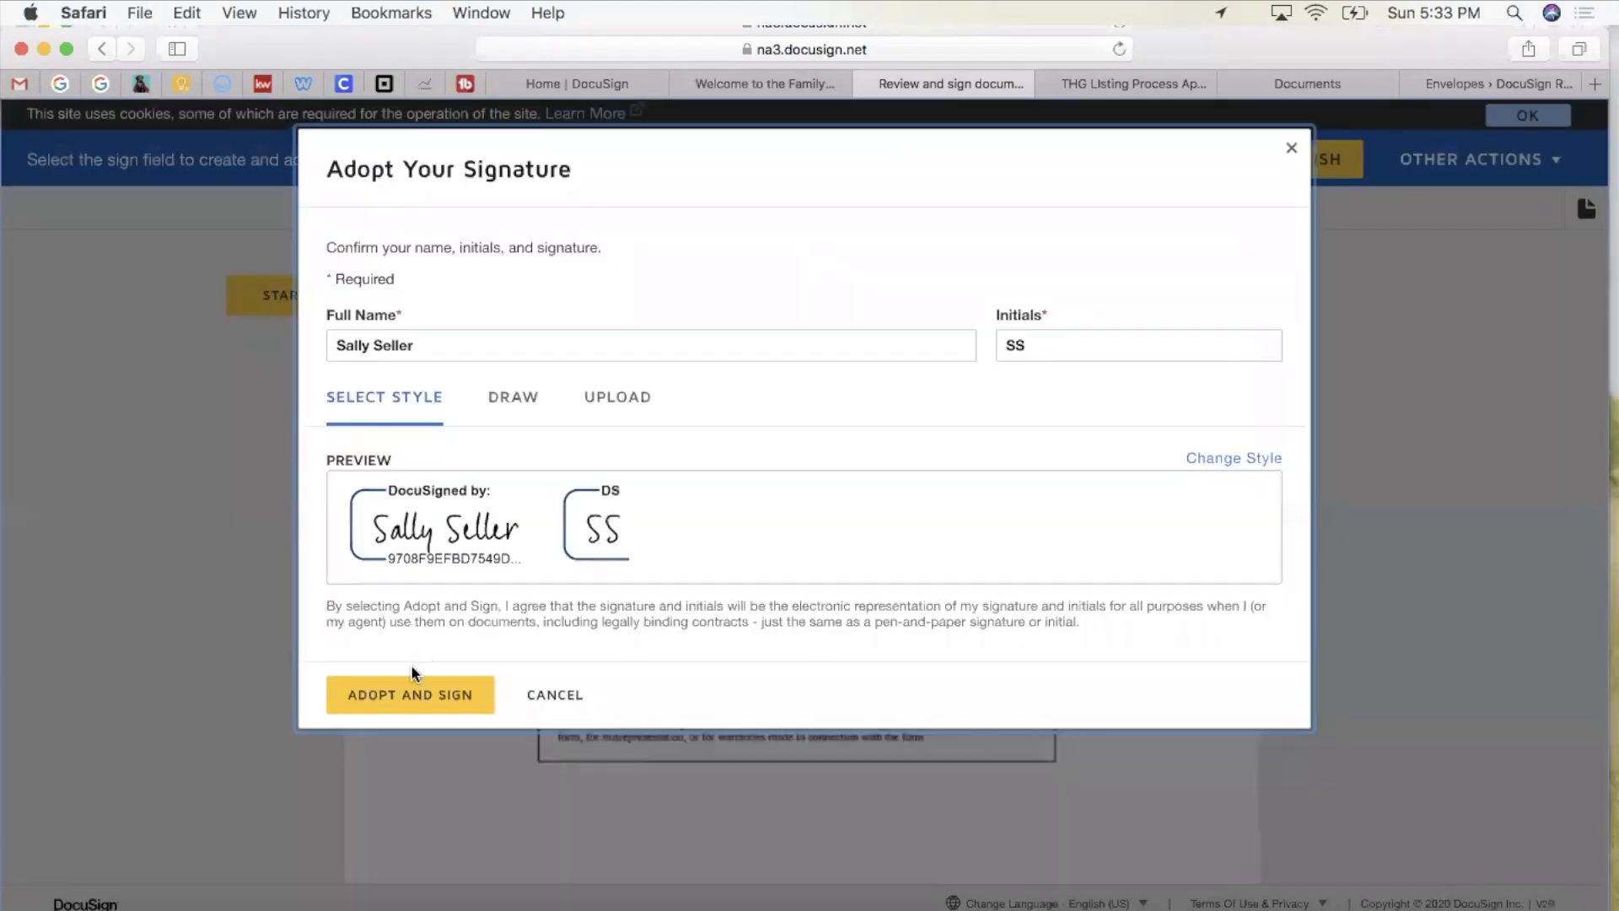
click(410, 692)
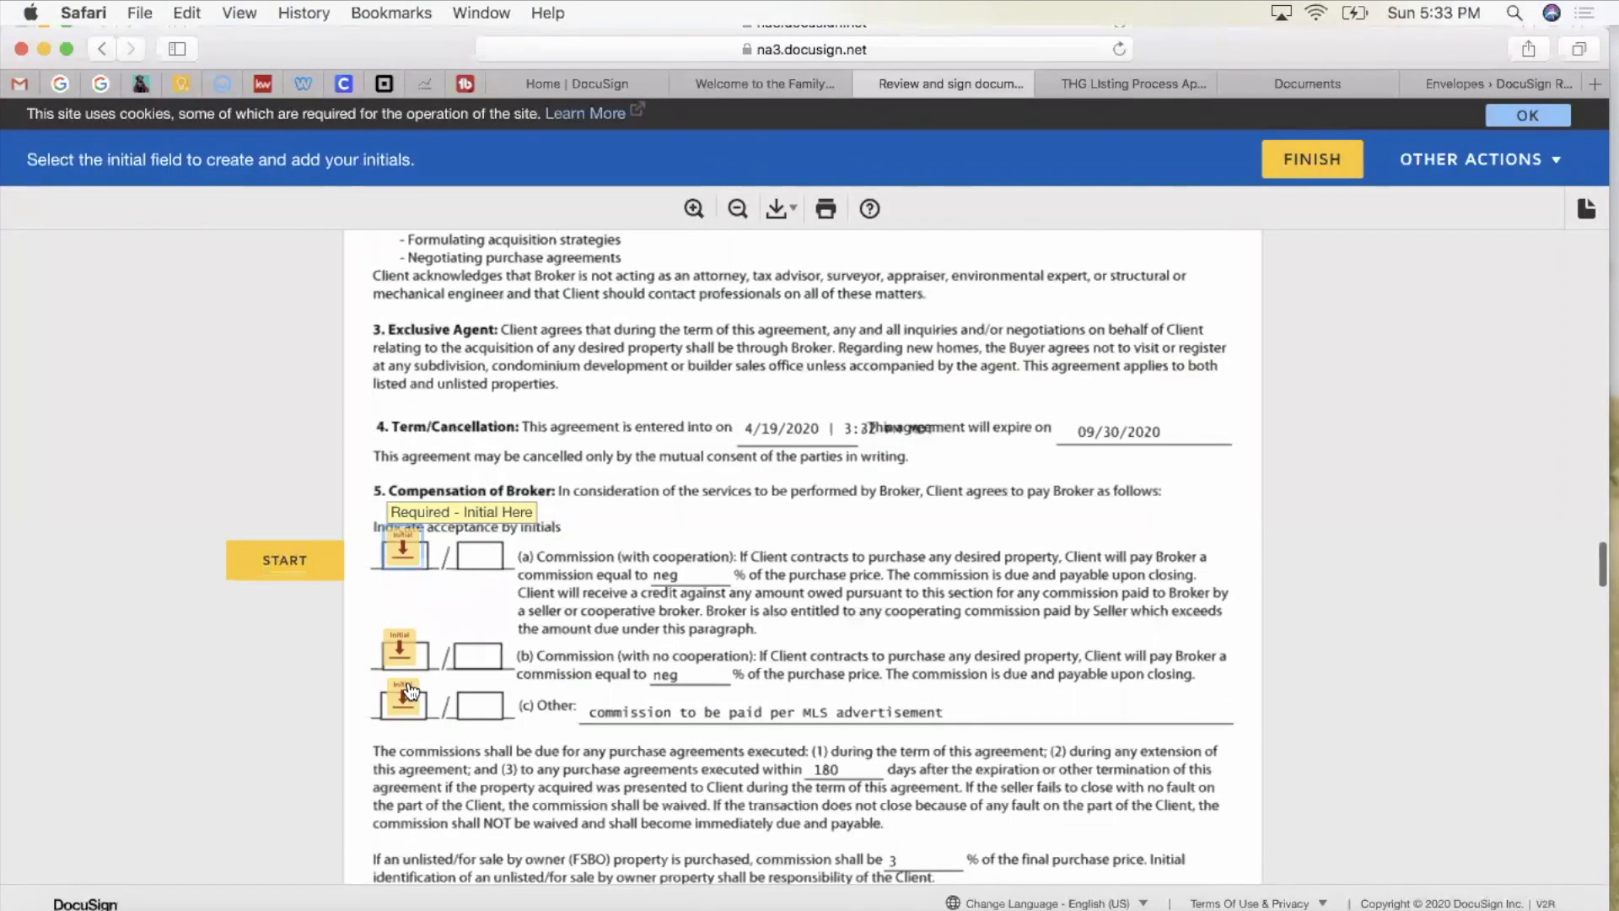
scroll(478, 575, up, 15)
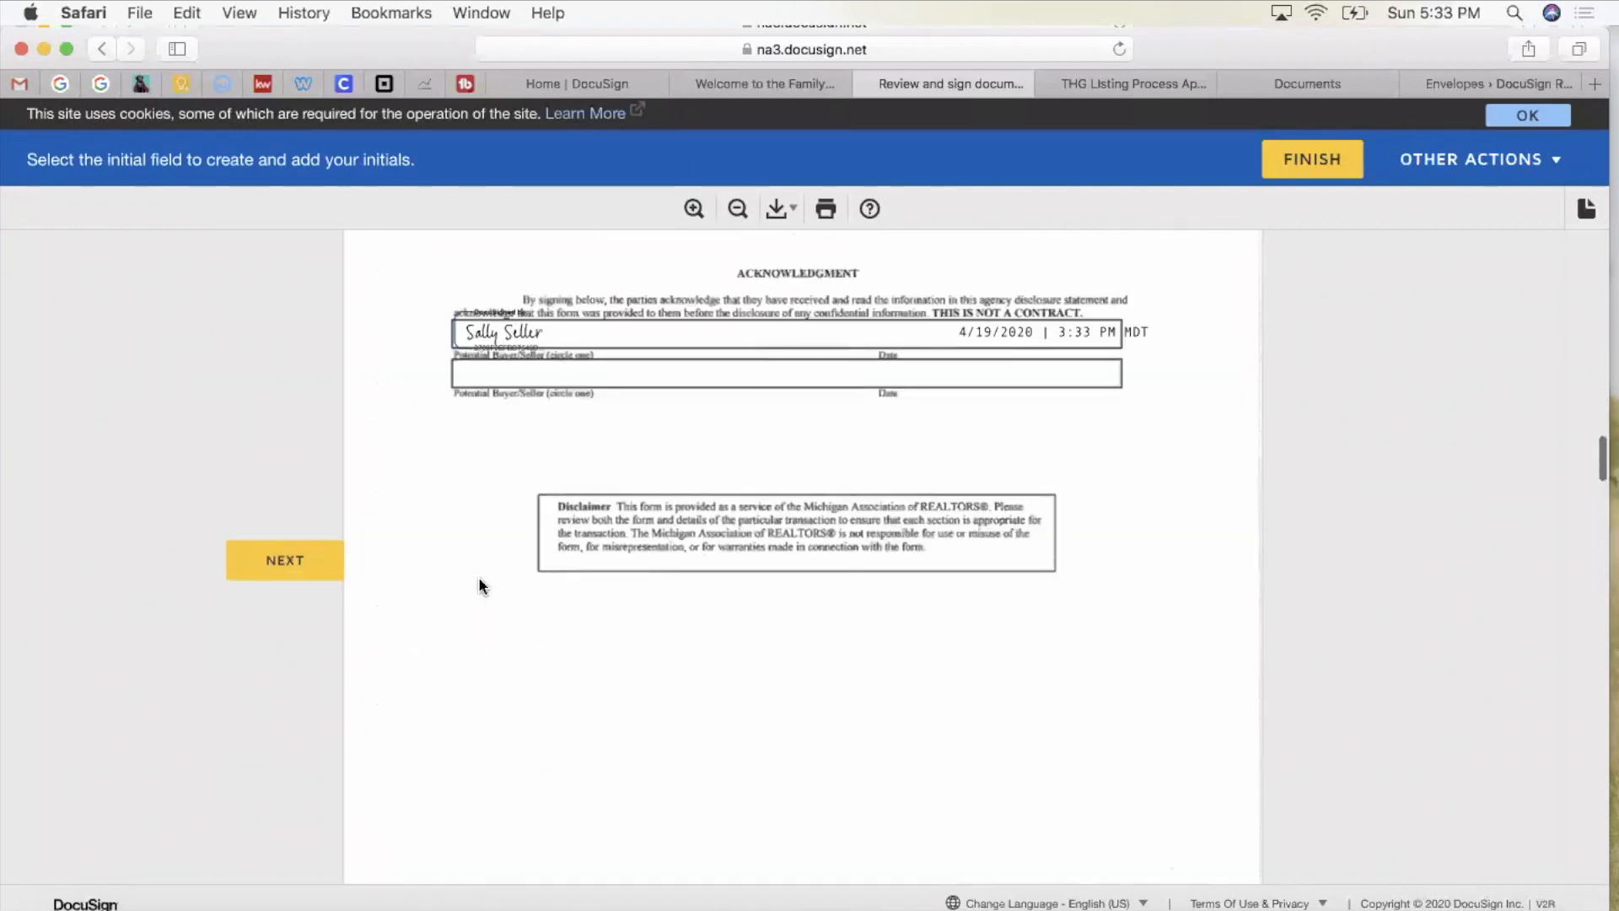
scroll(479, 578, down, 5)
scroll(479, 583, down, 4)
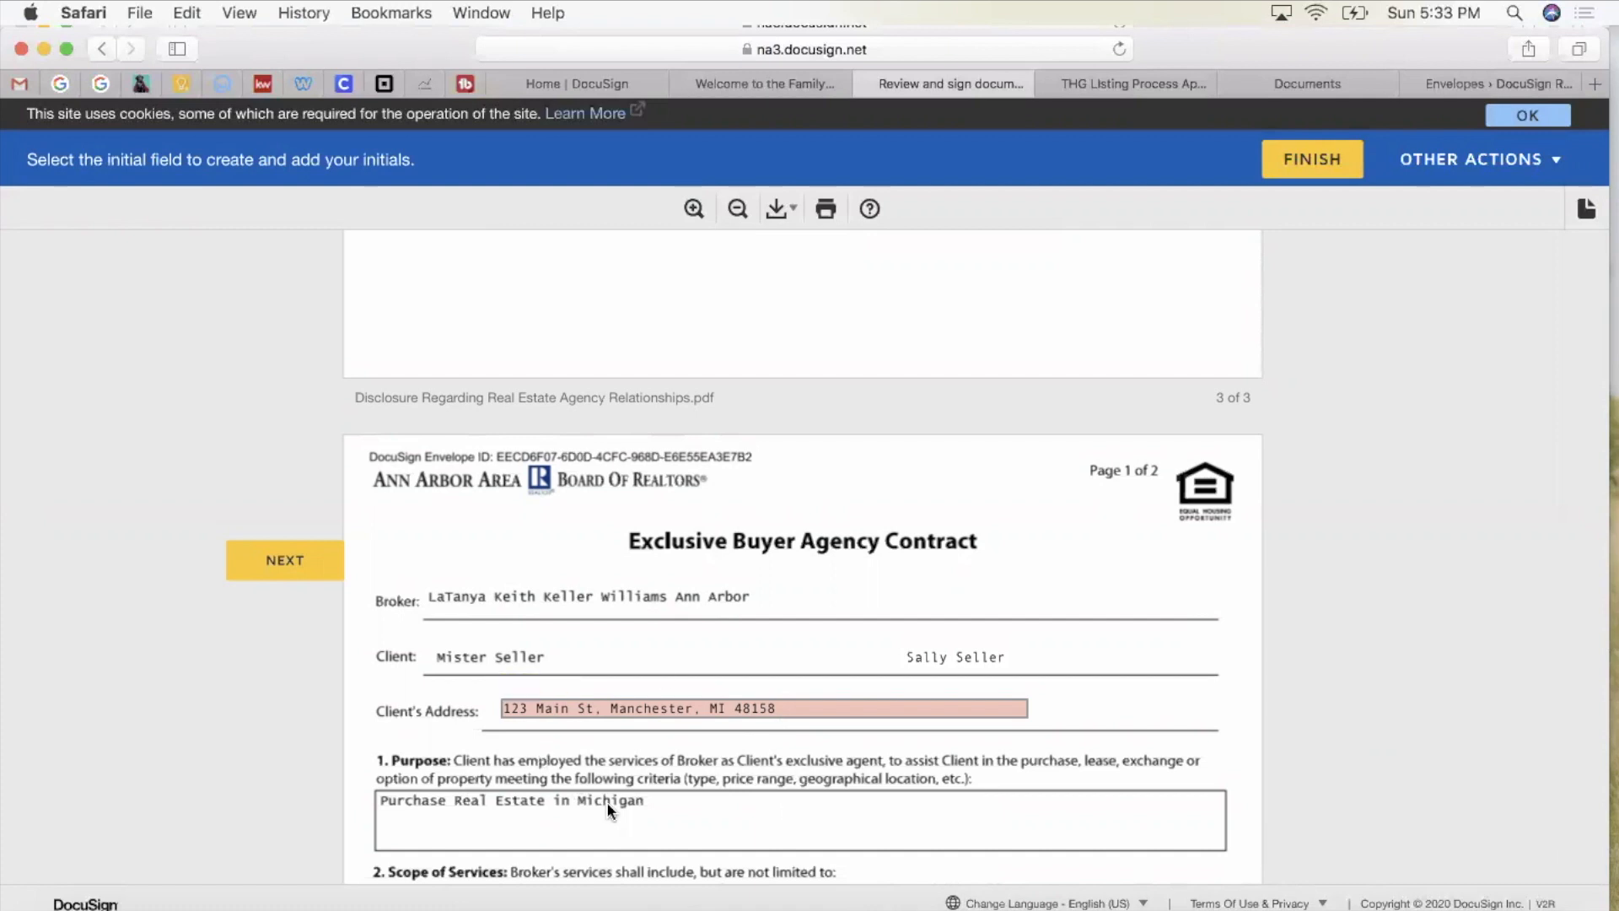
Step: Type 'kjlkjl' into the Client's Address field
scroll(607, 808, down, 3)
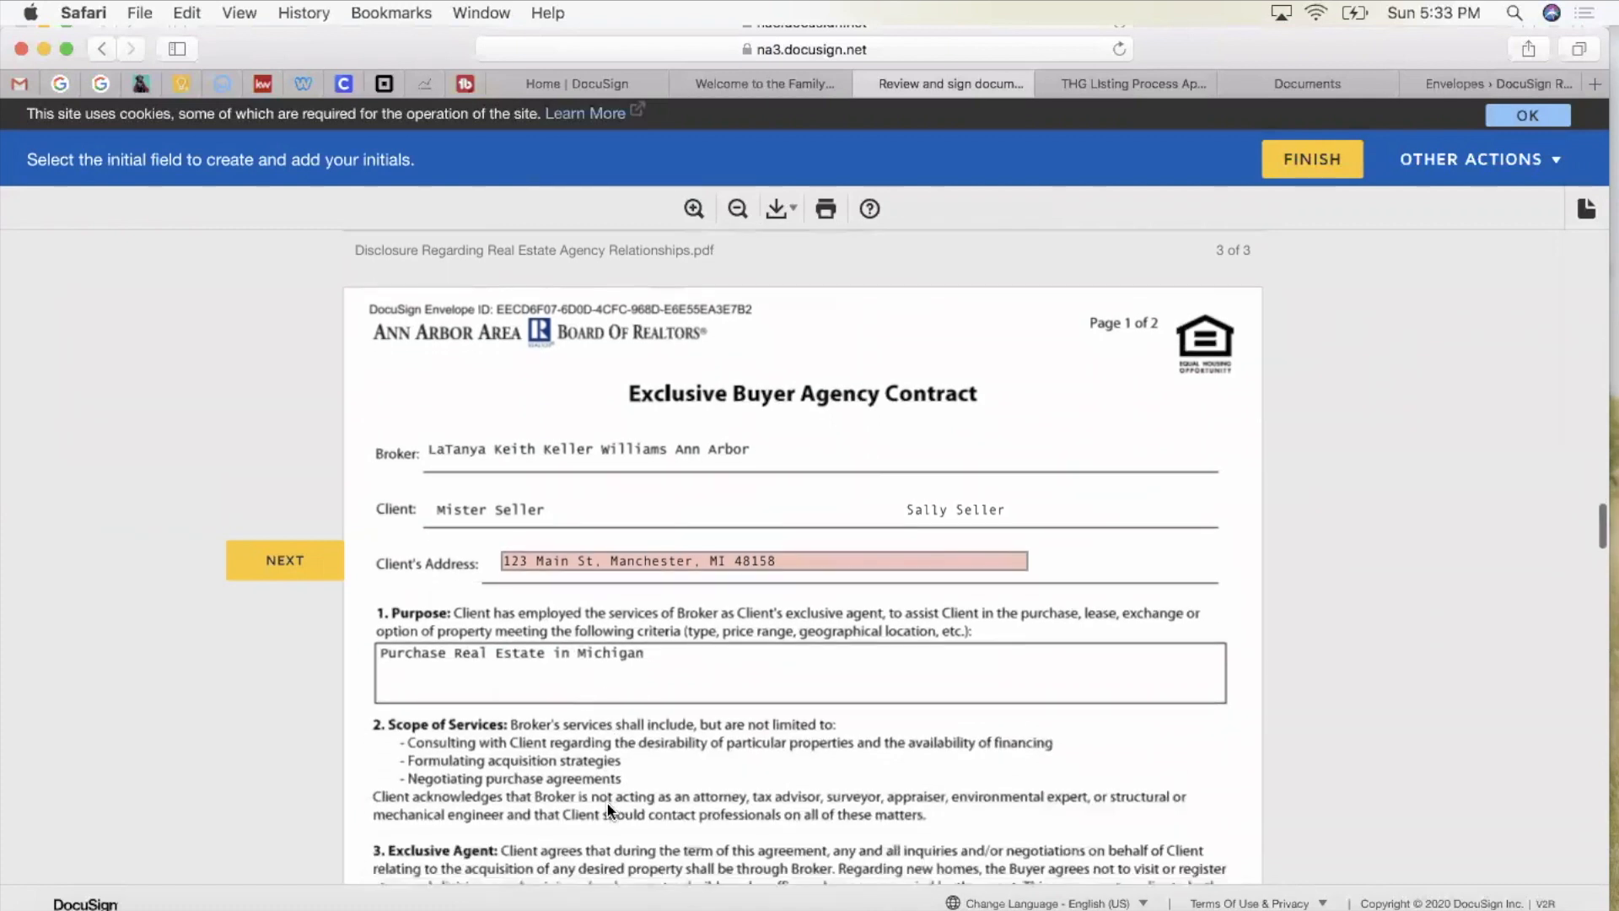
scroll(608, 809, down, 1)
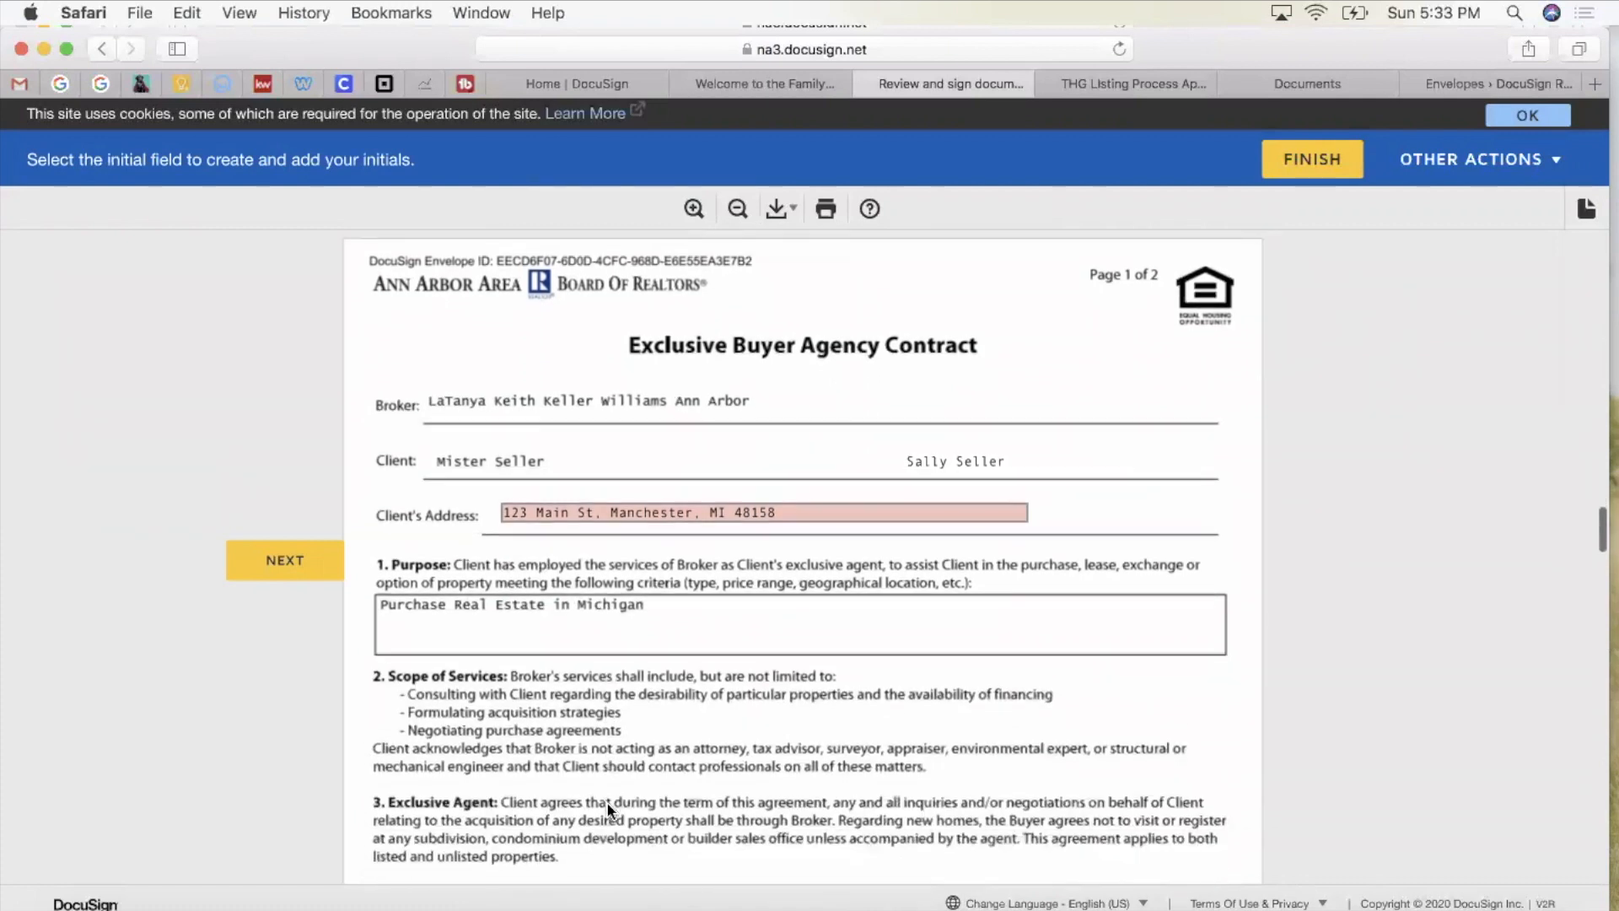
click(785, 512)
text(kjlkjl)
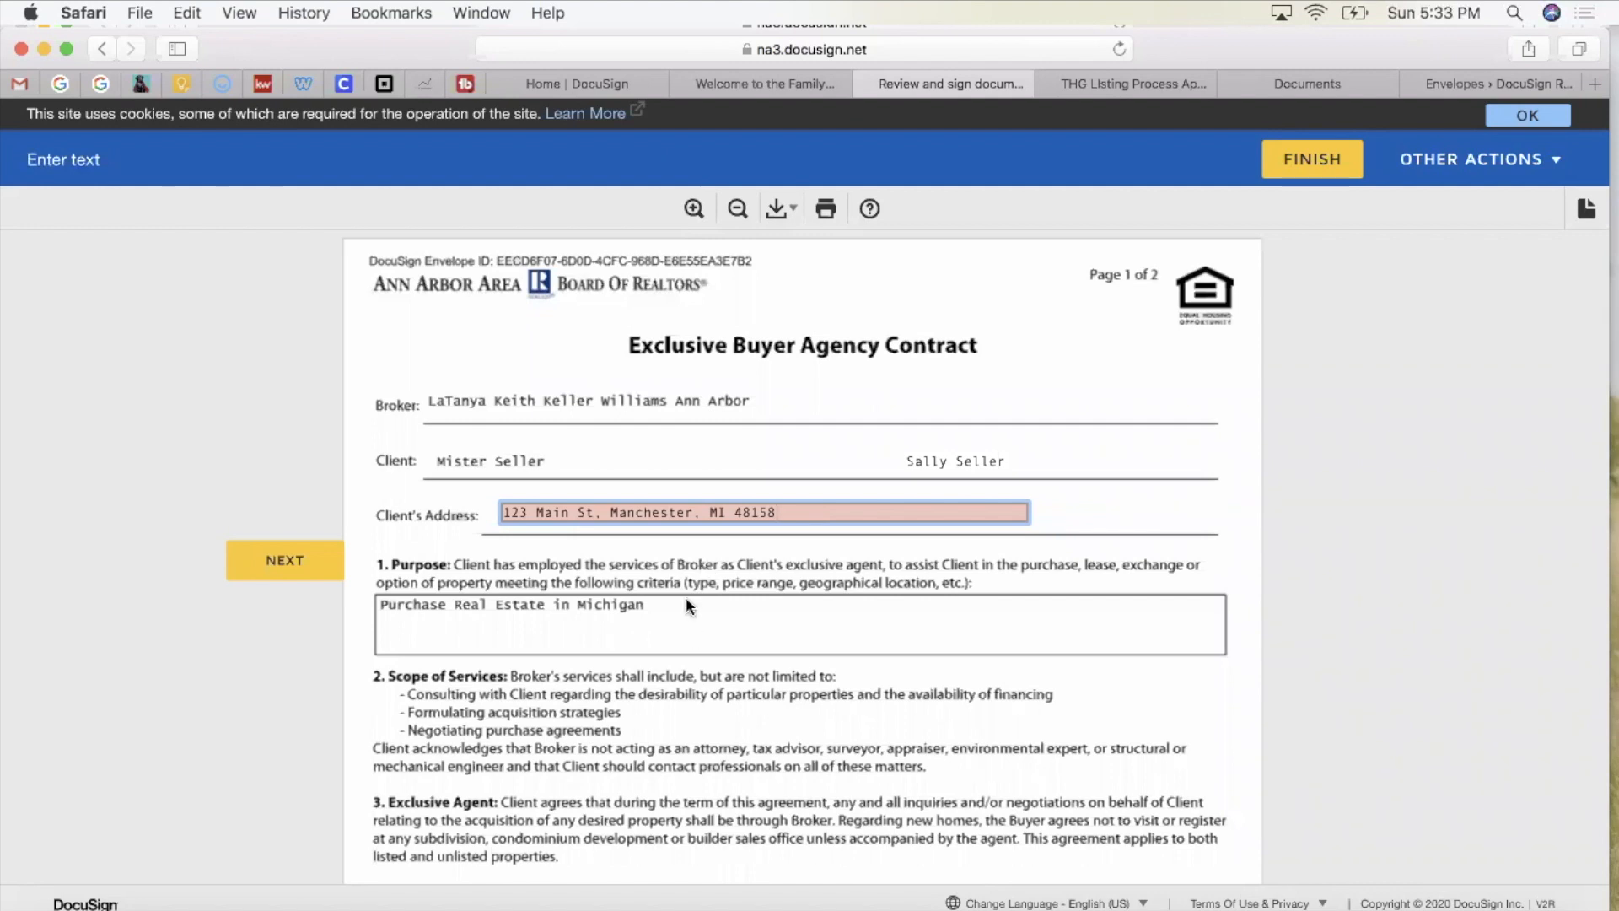
scroll(685, 600, down, 2)
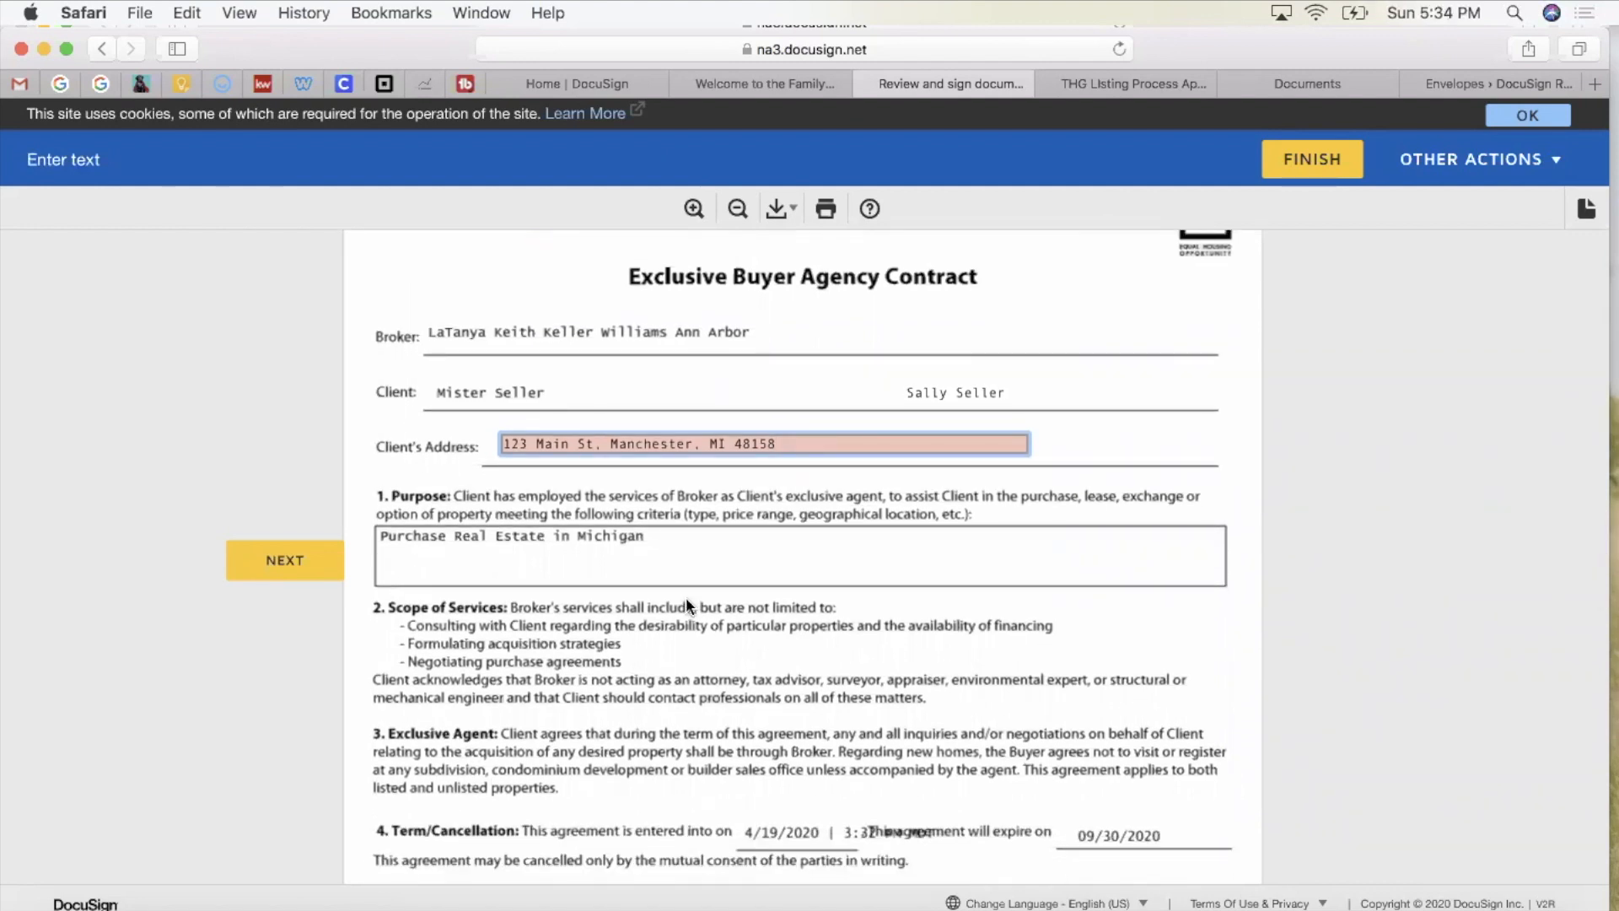
scroll(685, 599, down, 1)
scroll(685, 597, down, 1)
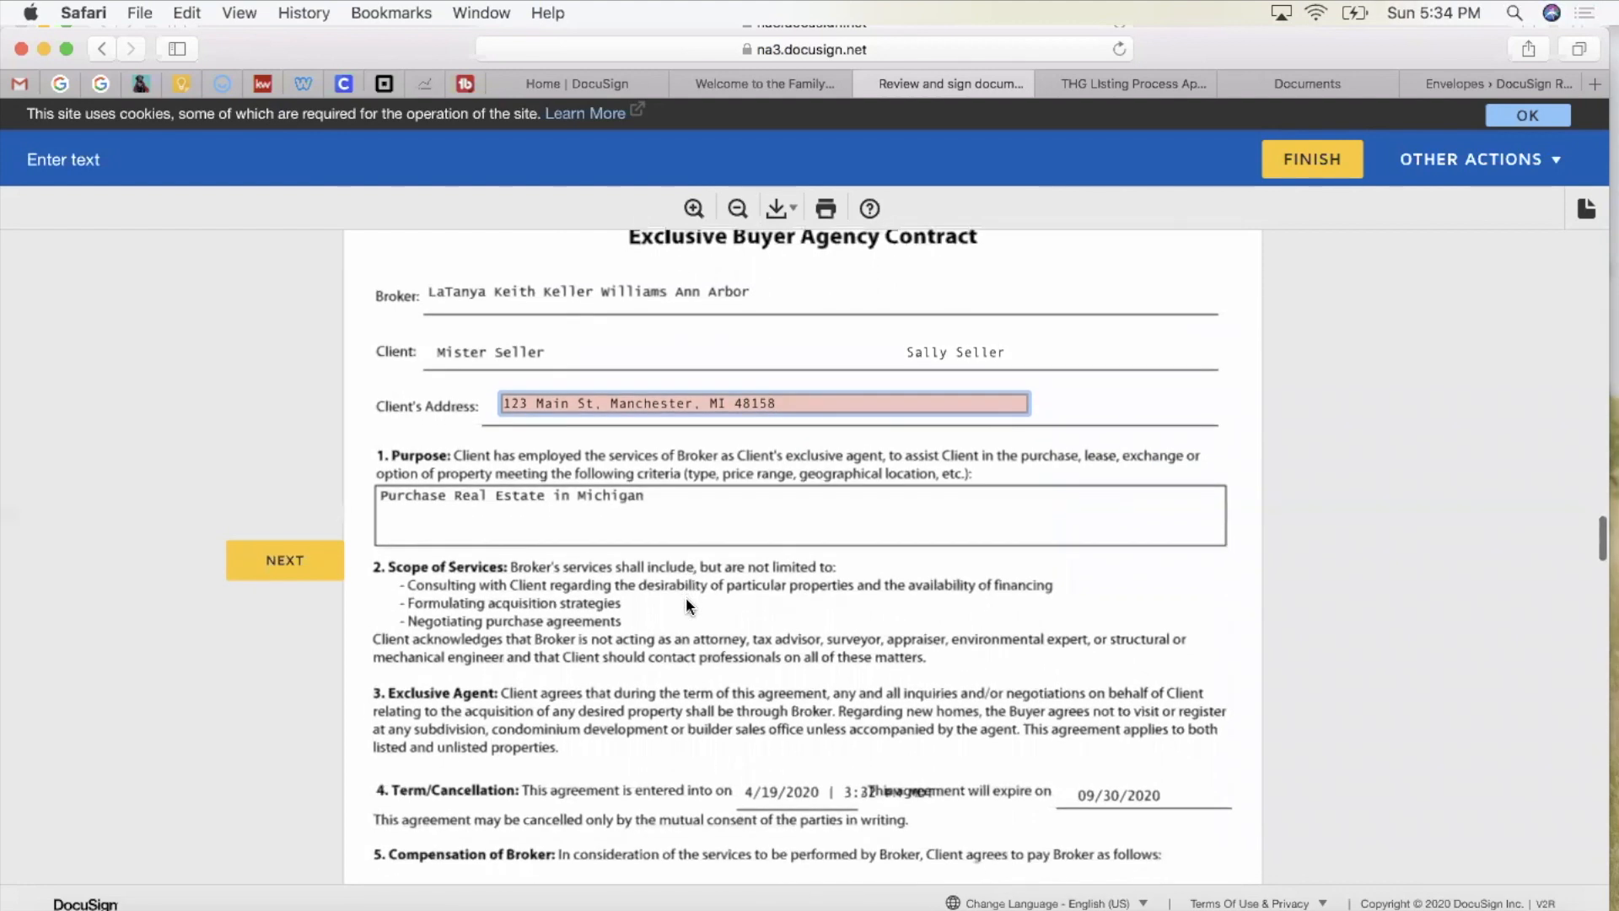
scroll(679, 591, down, 2)
Step: Initial commission options (a), (b) and (c), sign the receipt, and enter the buyer's telephone number
click(283, 565)
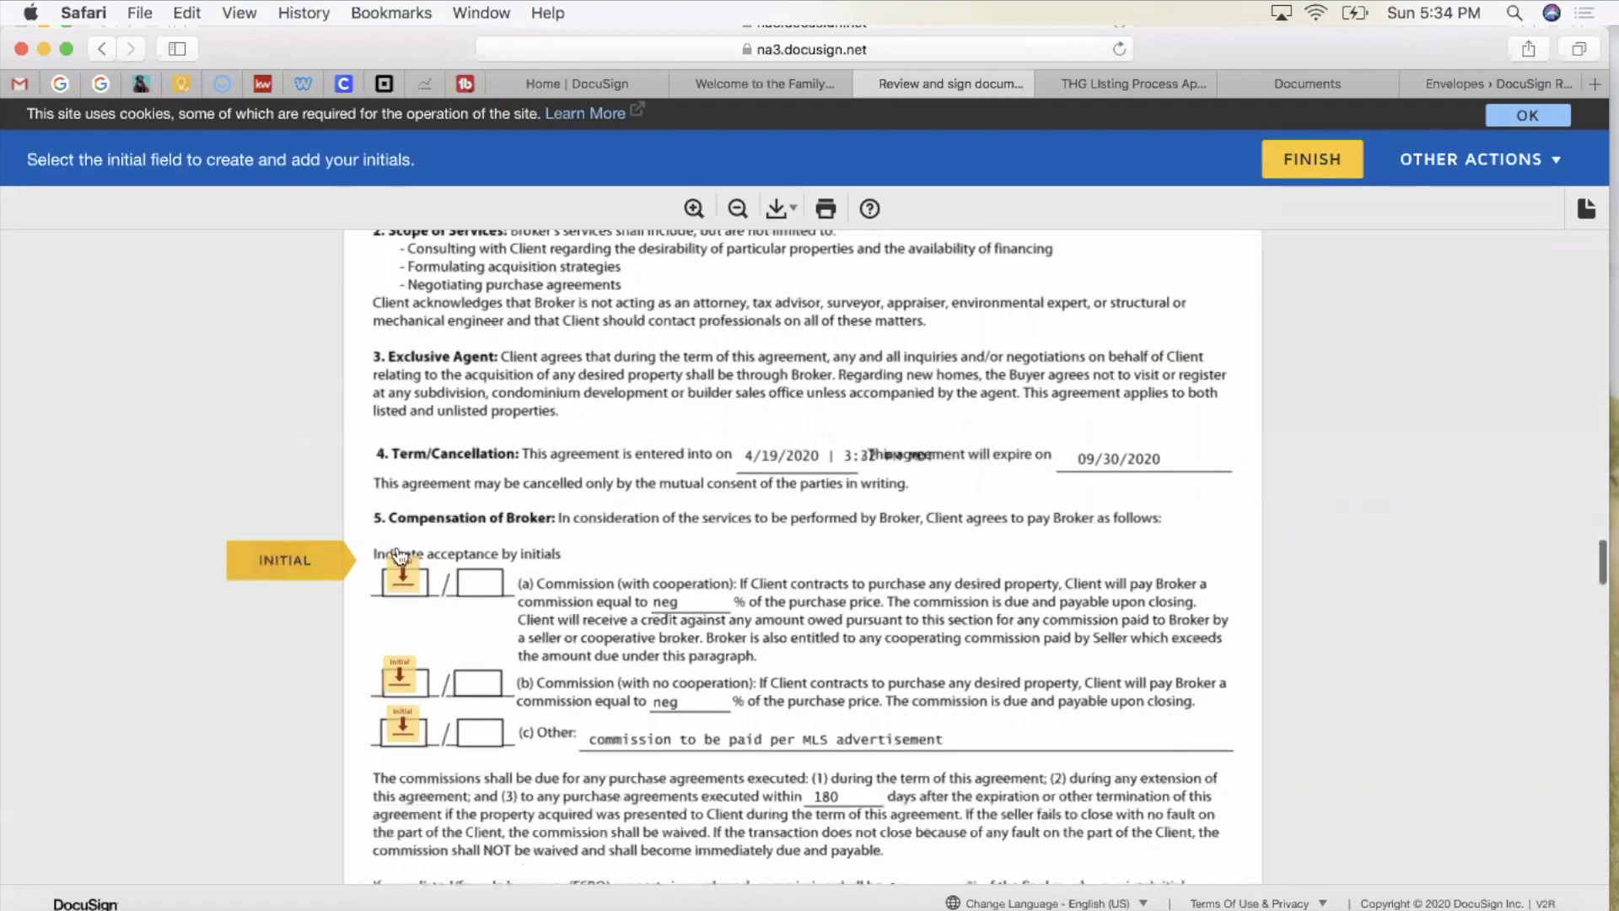
click(401, 555)
click(401, 555)
click(400, 555)
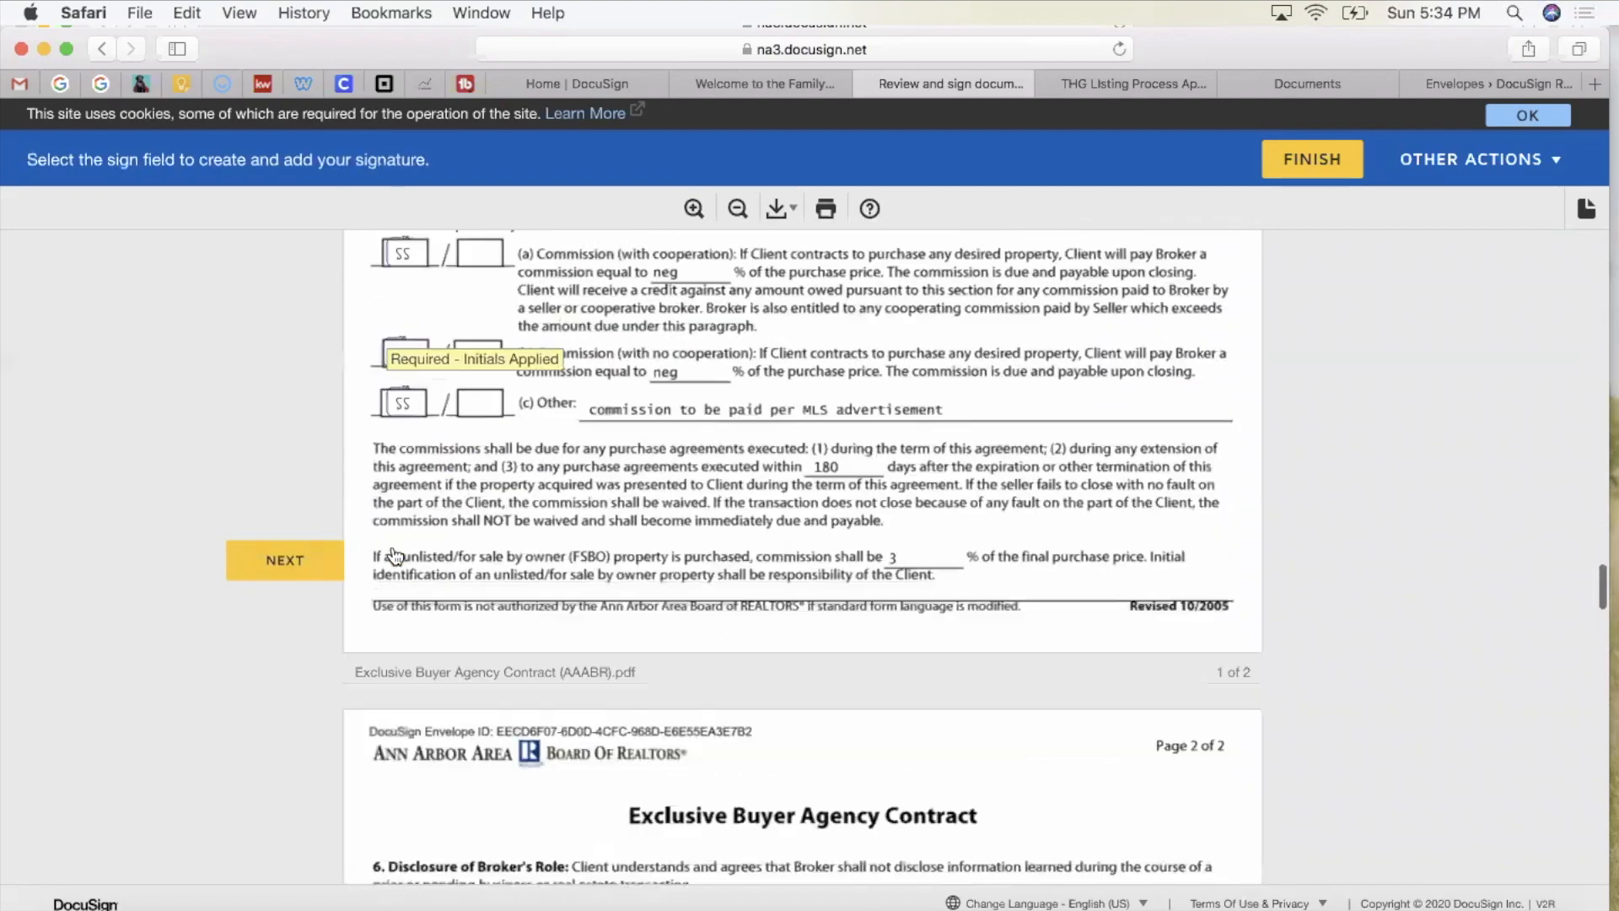
click(396, 548)
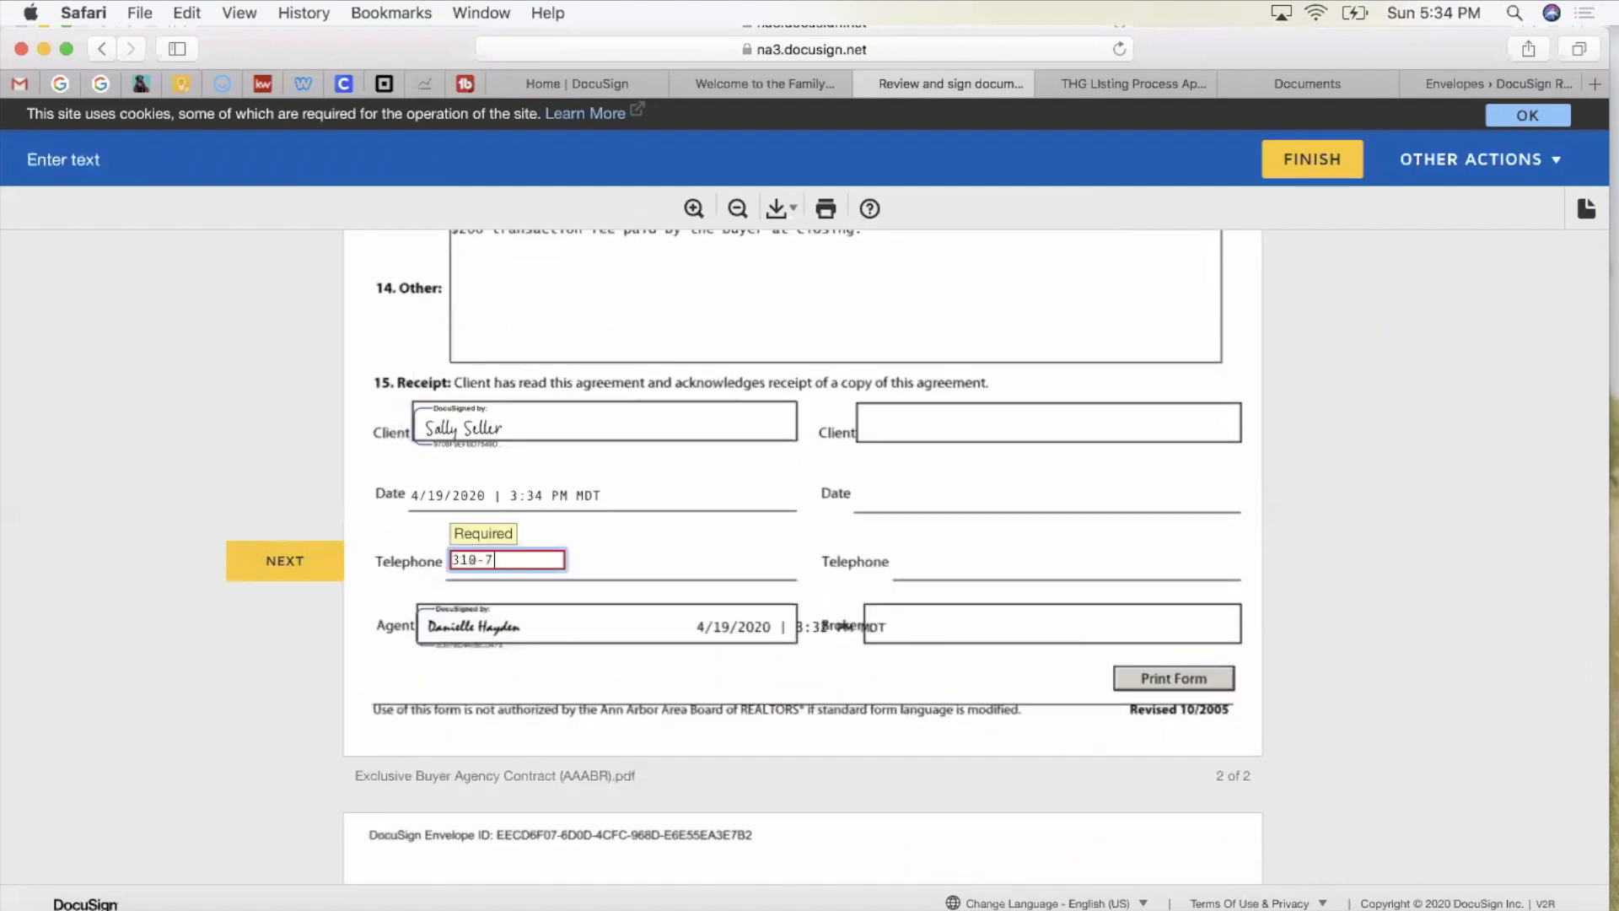
Step: Sign the phishing alert form and the addendum's buyer line as the client
click(284, 561)
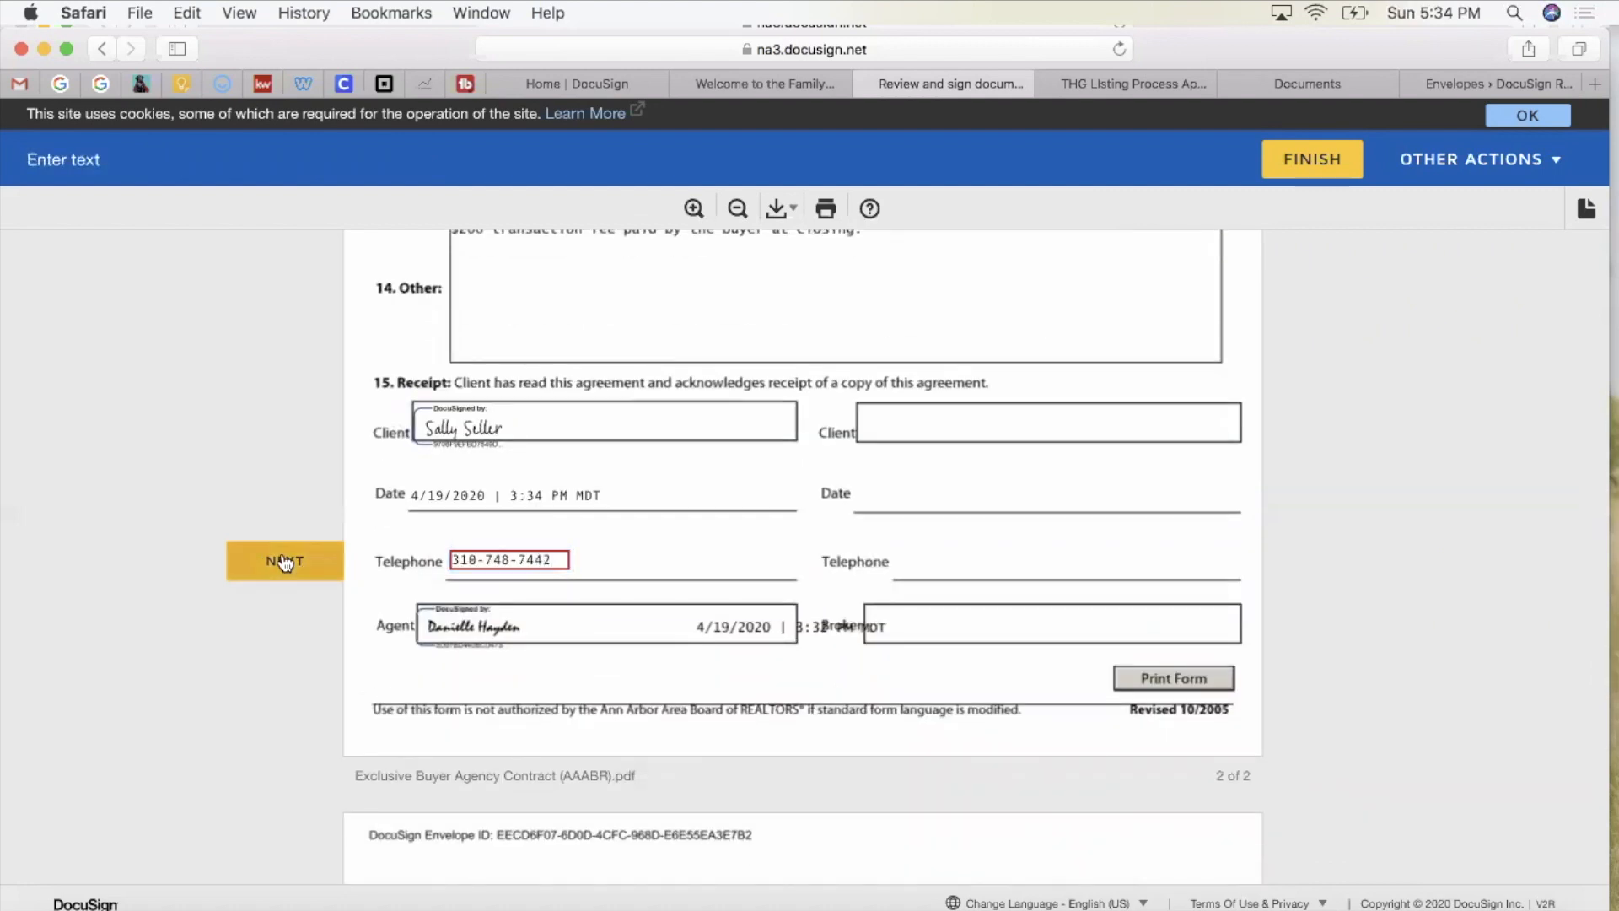
click(582, 557)
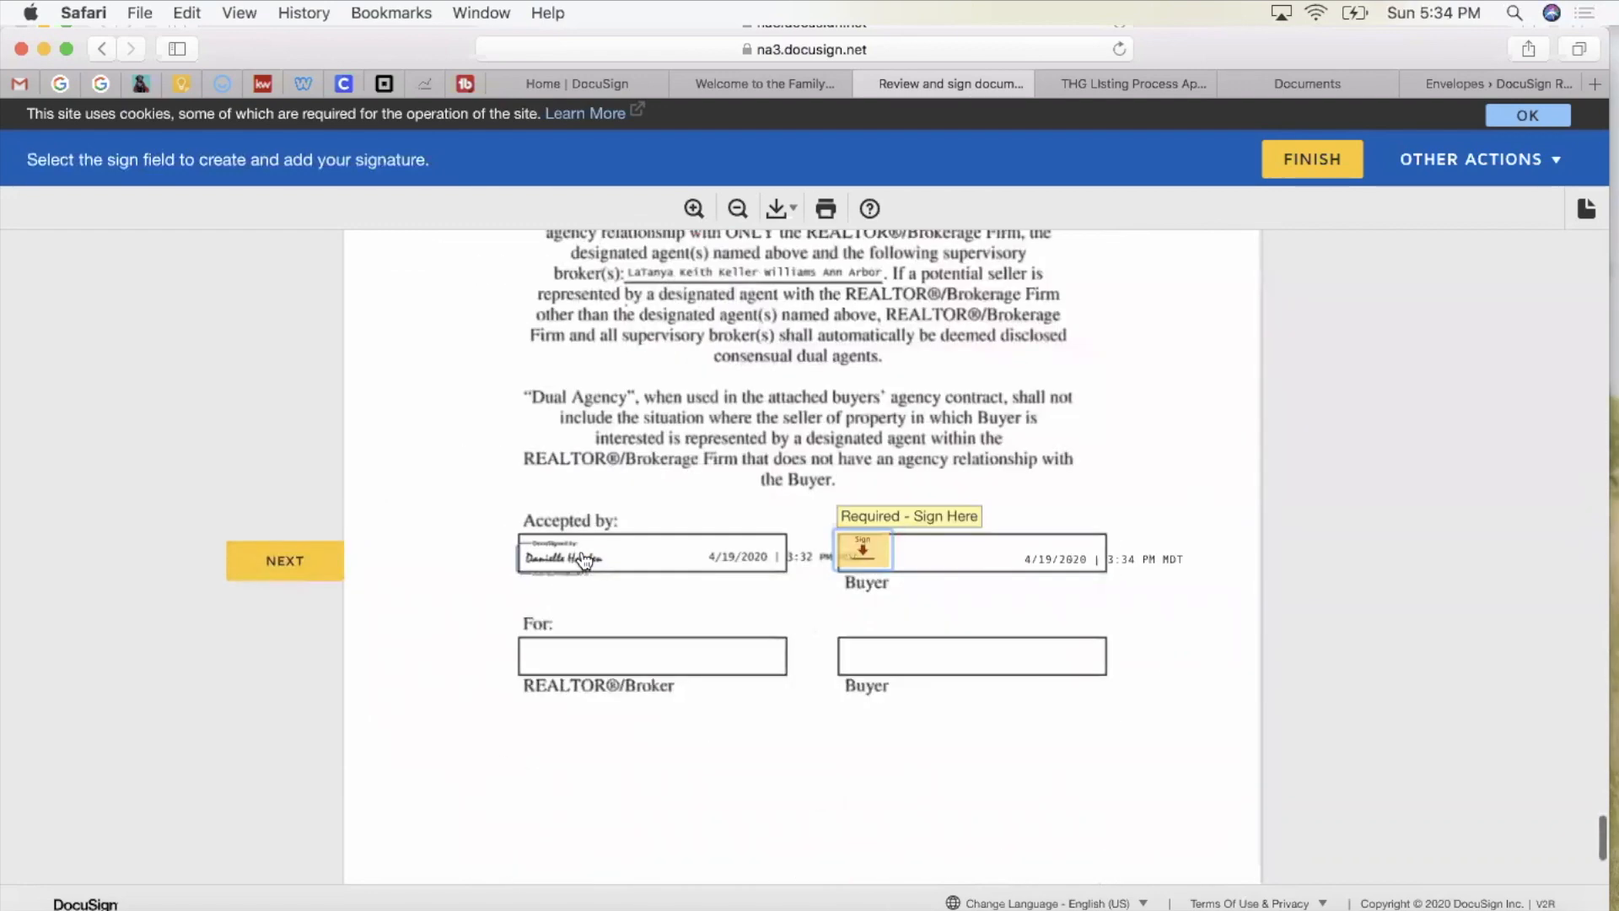
click(858, 549)
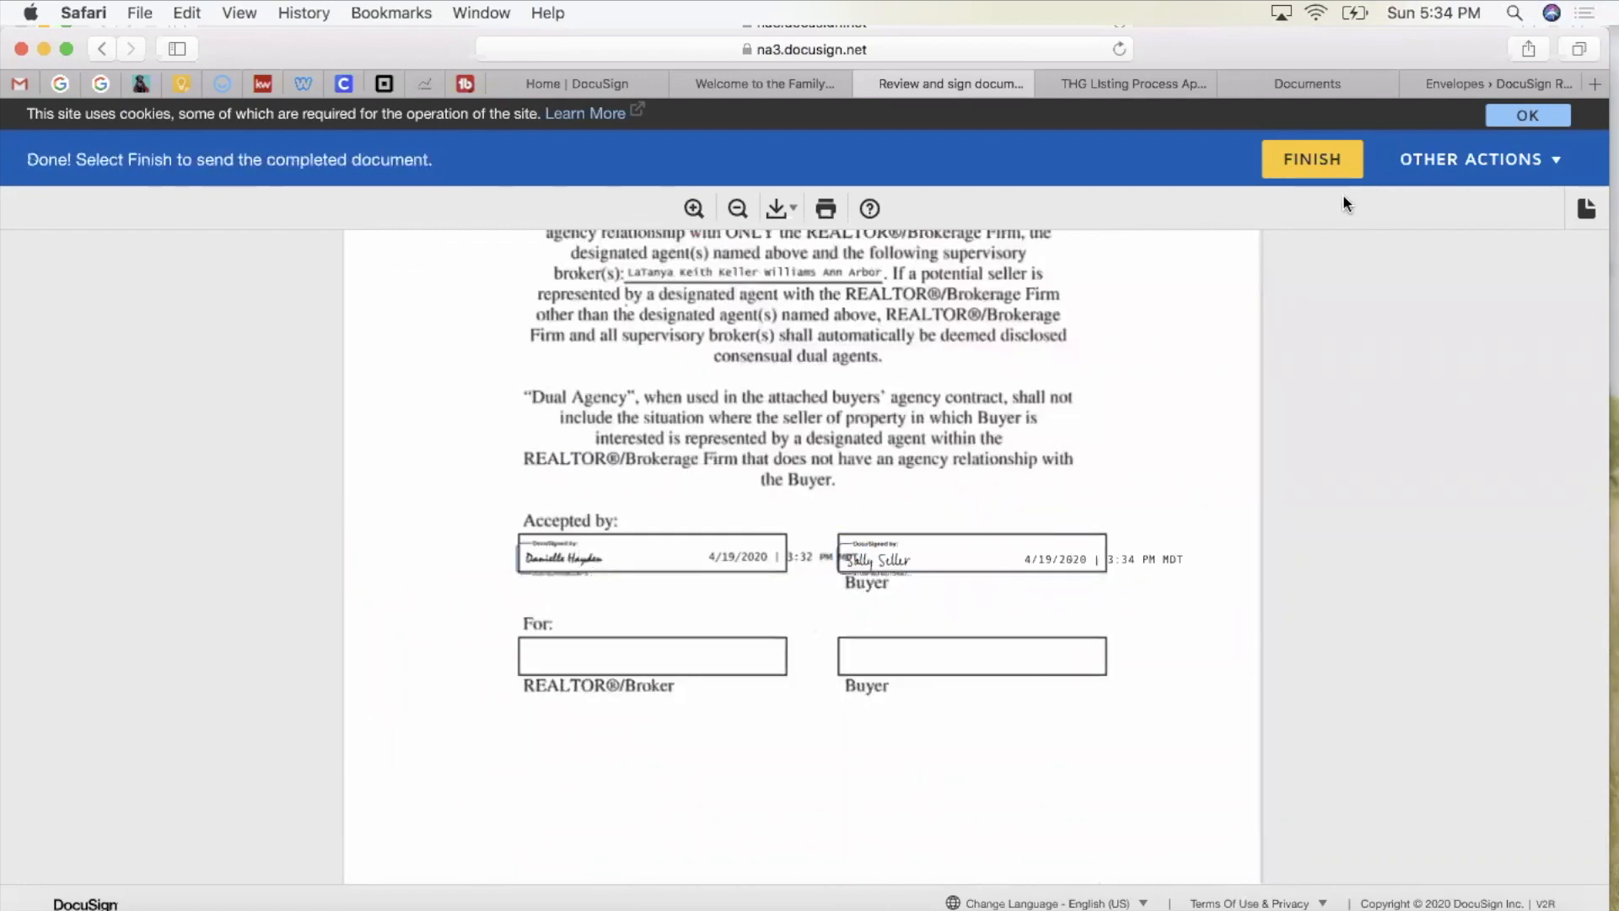
click(1468, 169)
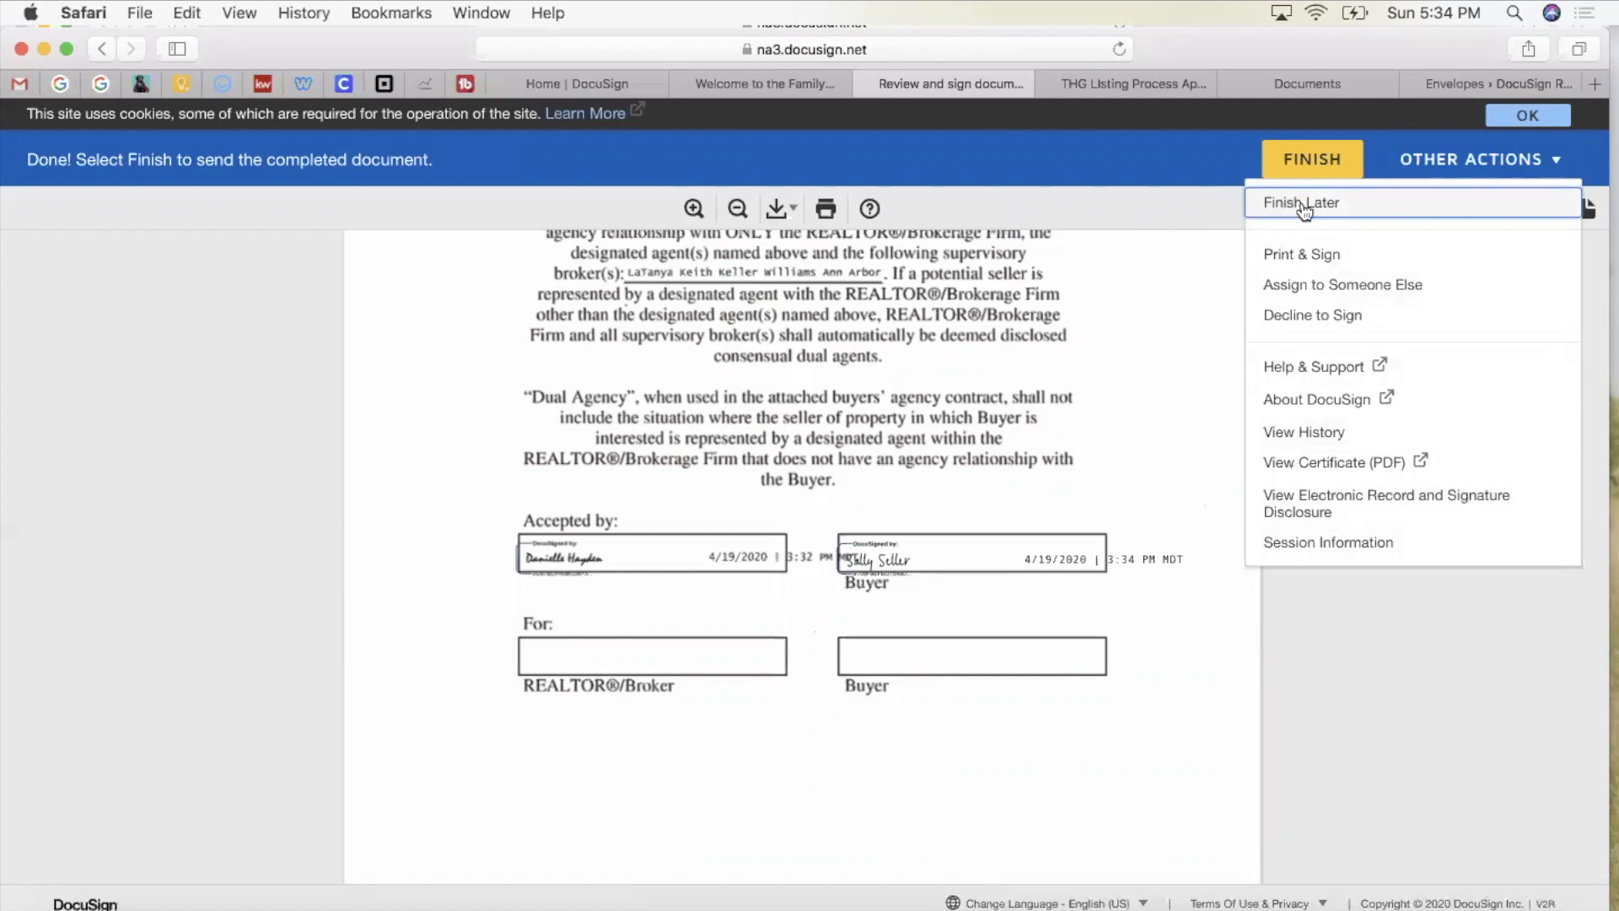
Step: Finish and submit the first buyer's completed signing of the buyer agency envelope
click(1314, 169)
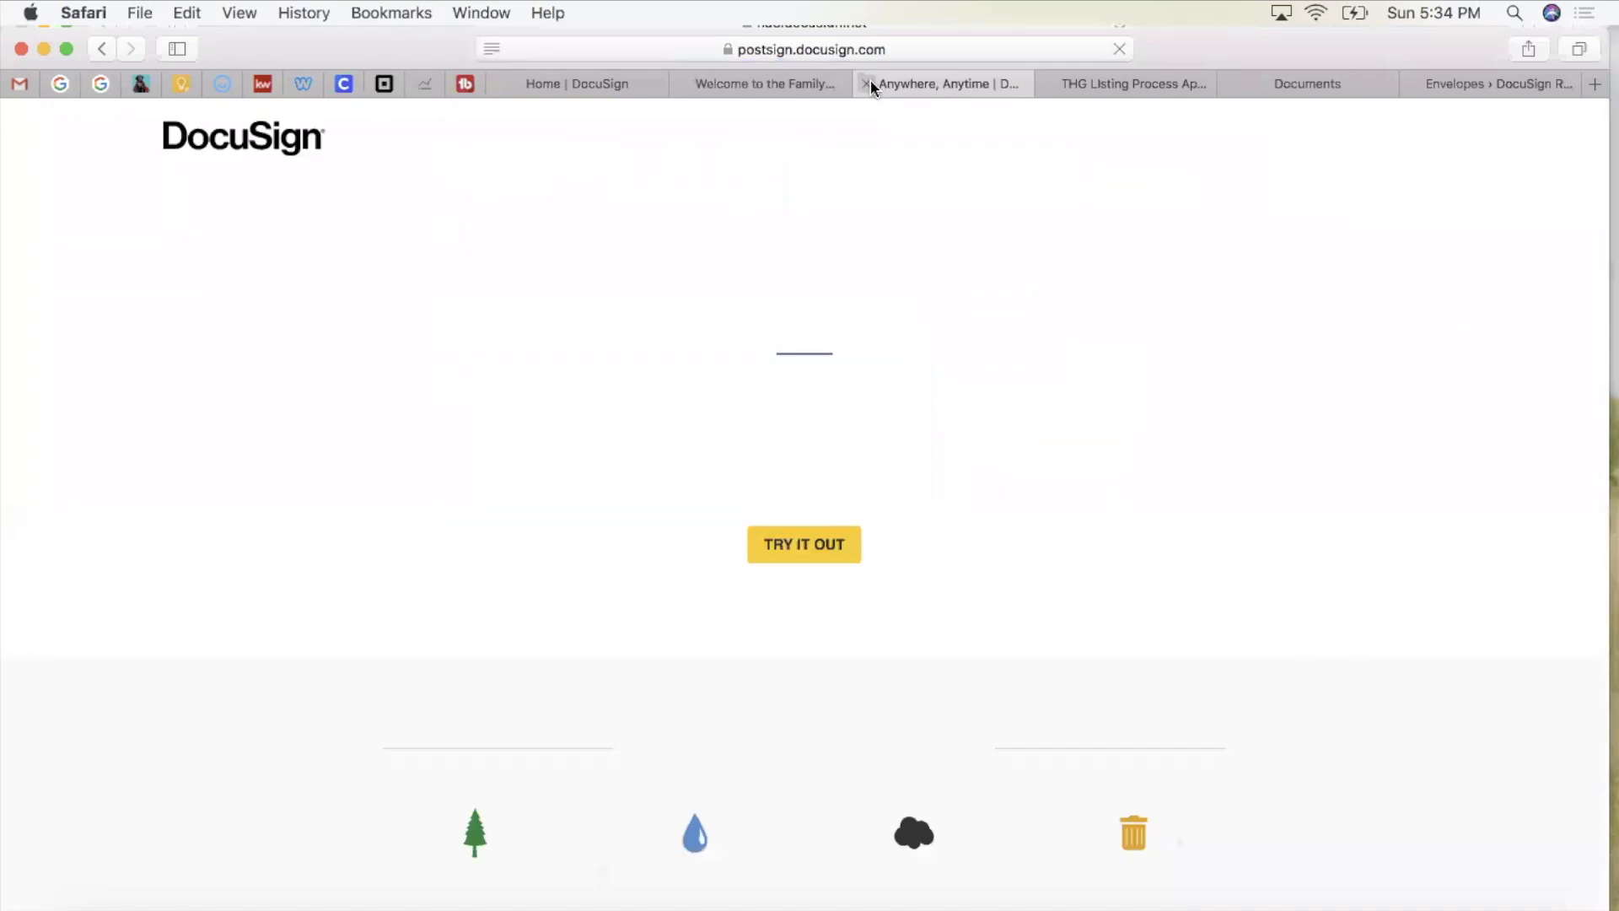
Step: Close the post-signing page, switch to the second buyer's Gmail account, and open the DocuSign review link in a new tab
click(867, 83)
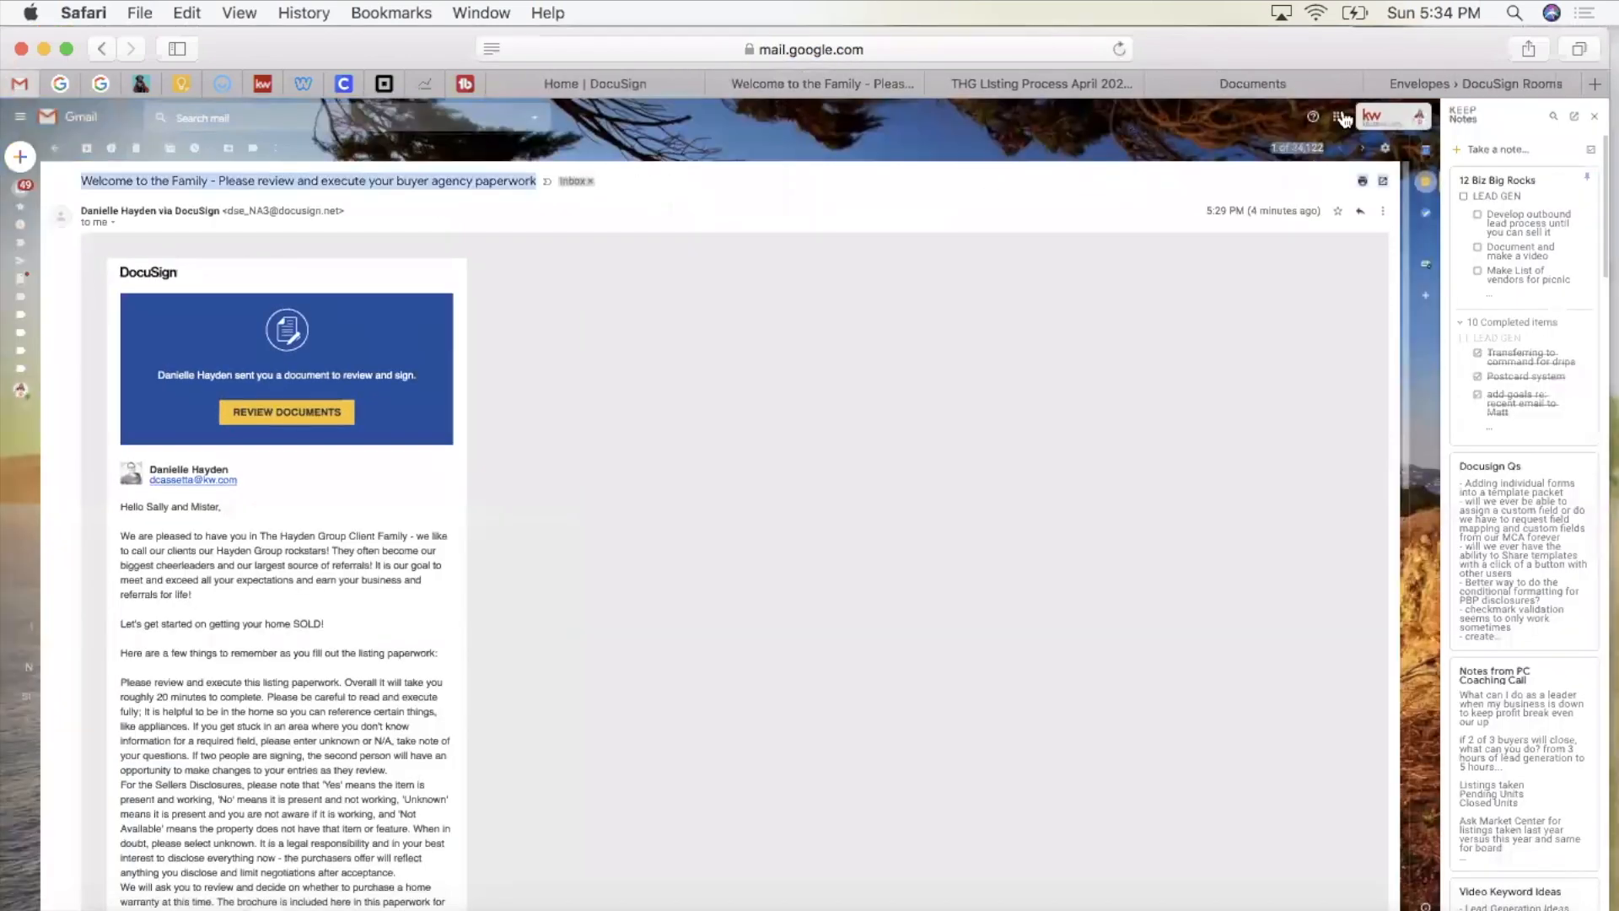
click(1364, 118)
click(1295, 322)
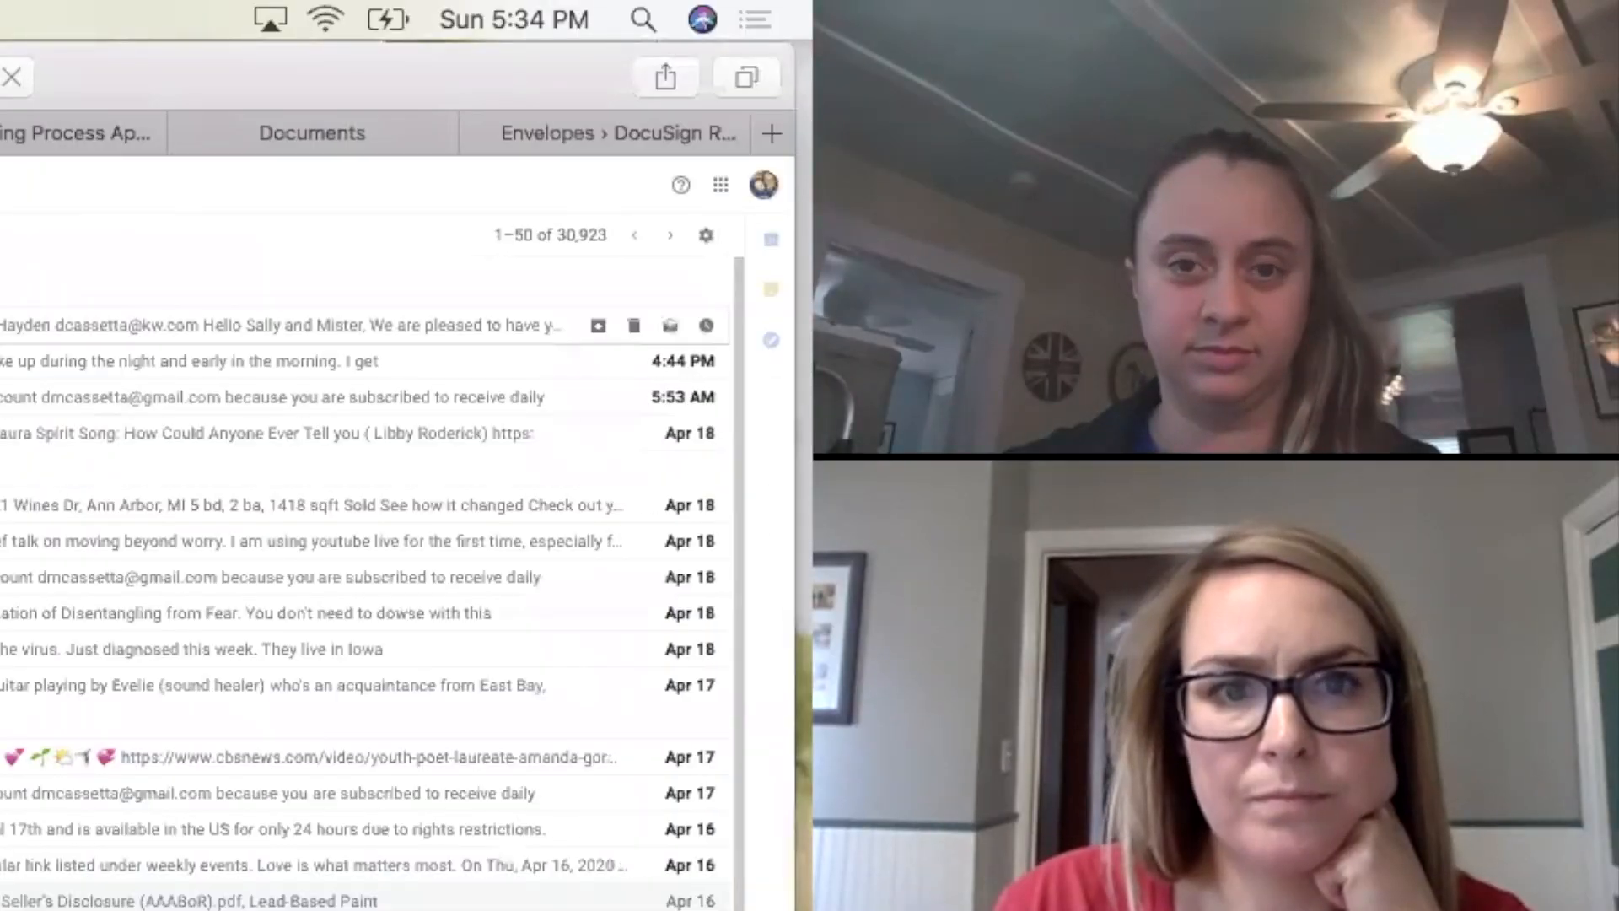
click(337, 325)
super+click(421, 413)
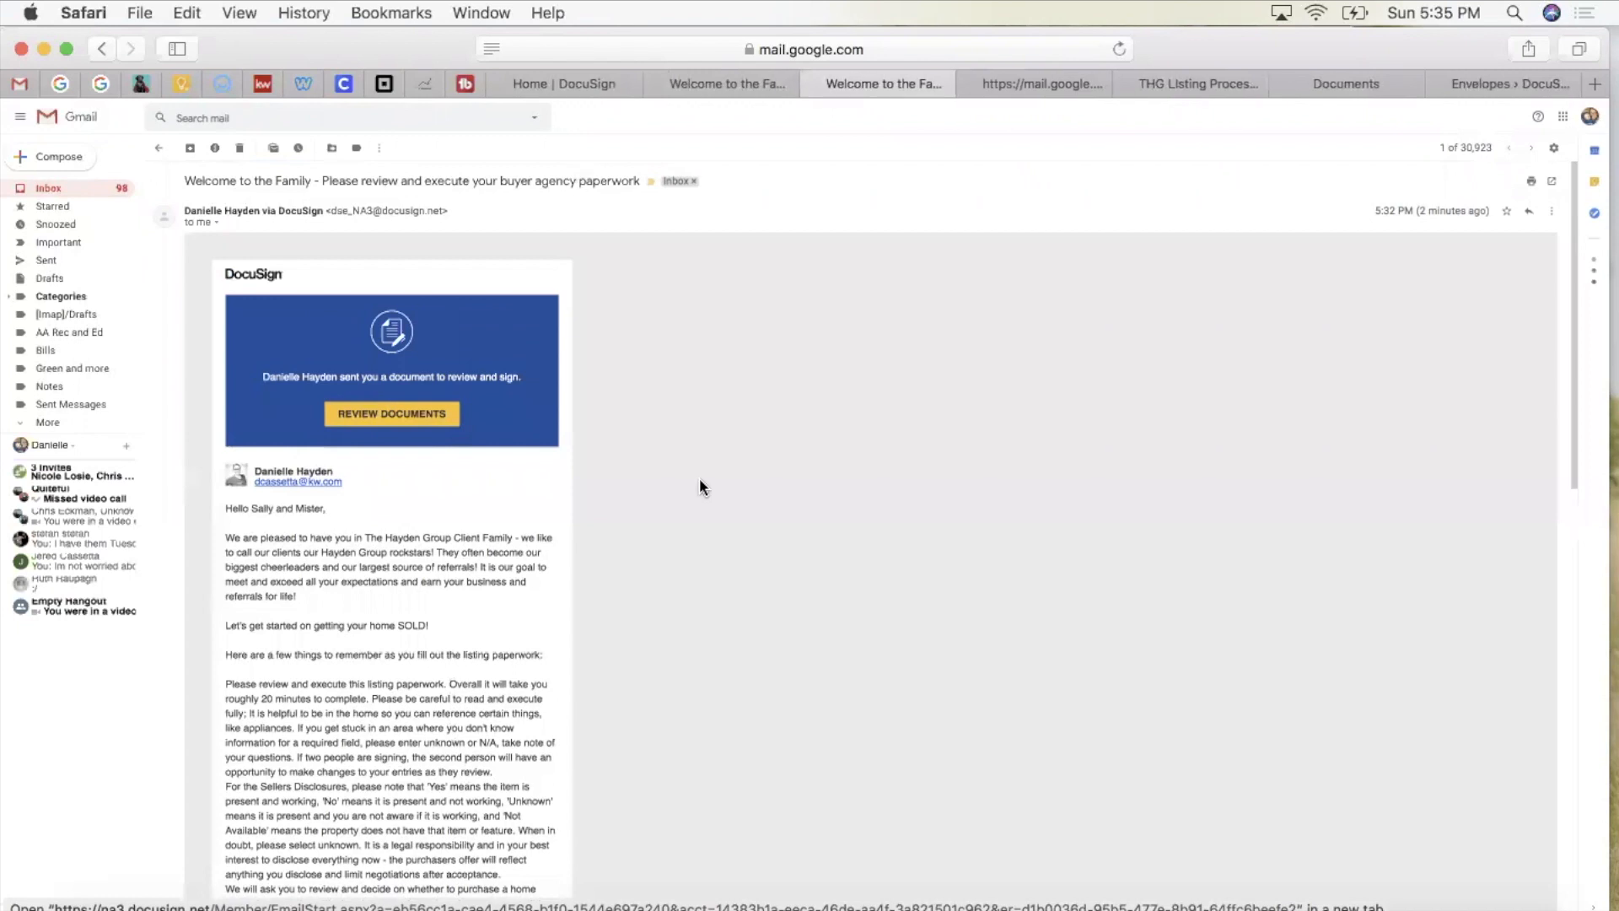
Step: Open the second buyer's signing tab, allow location, acknowledge the changed-fields notice and start signing
key(ctrl+Tab)
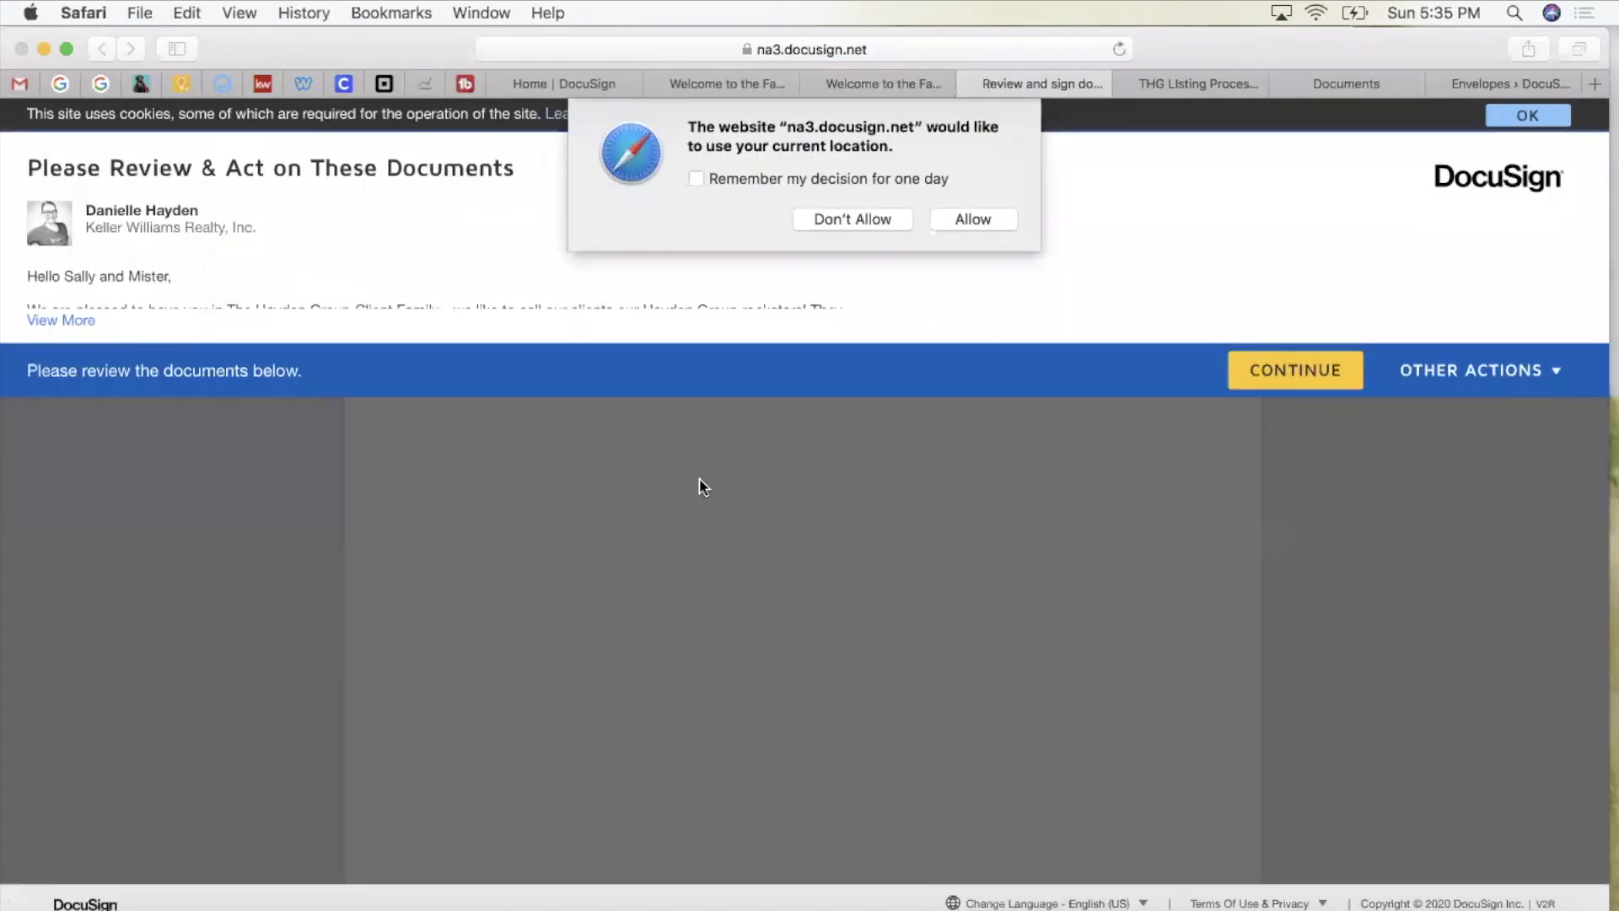
click(978, 218)
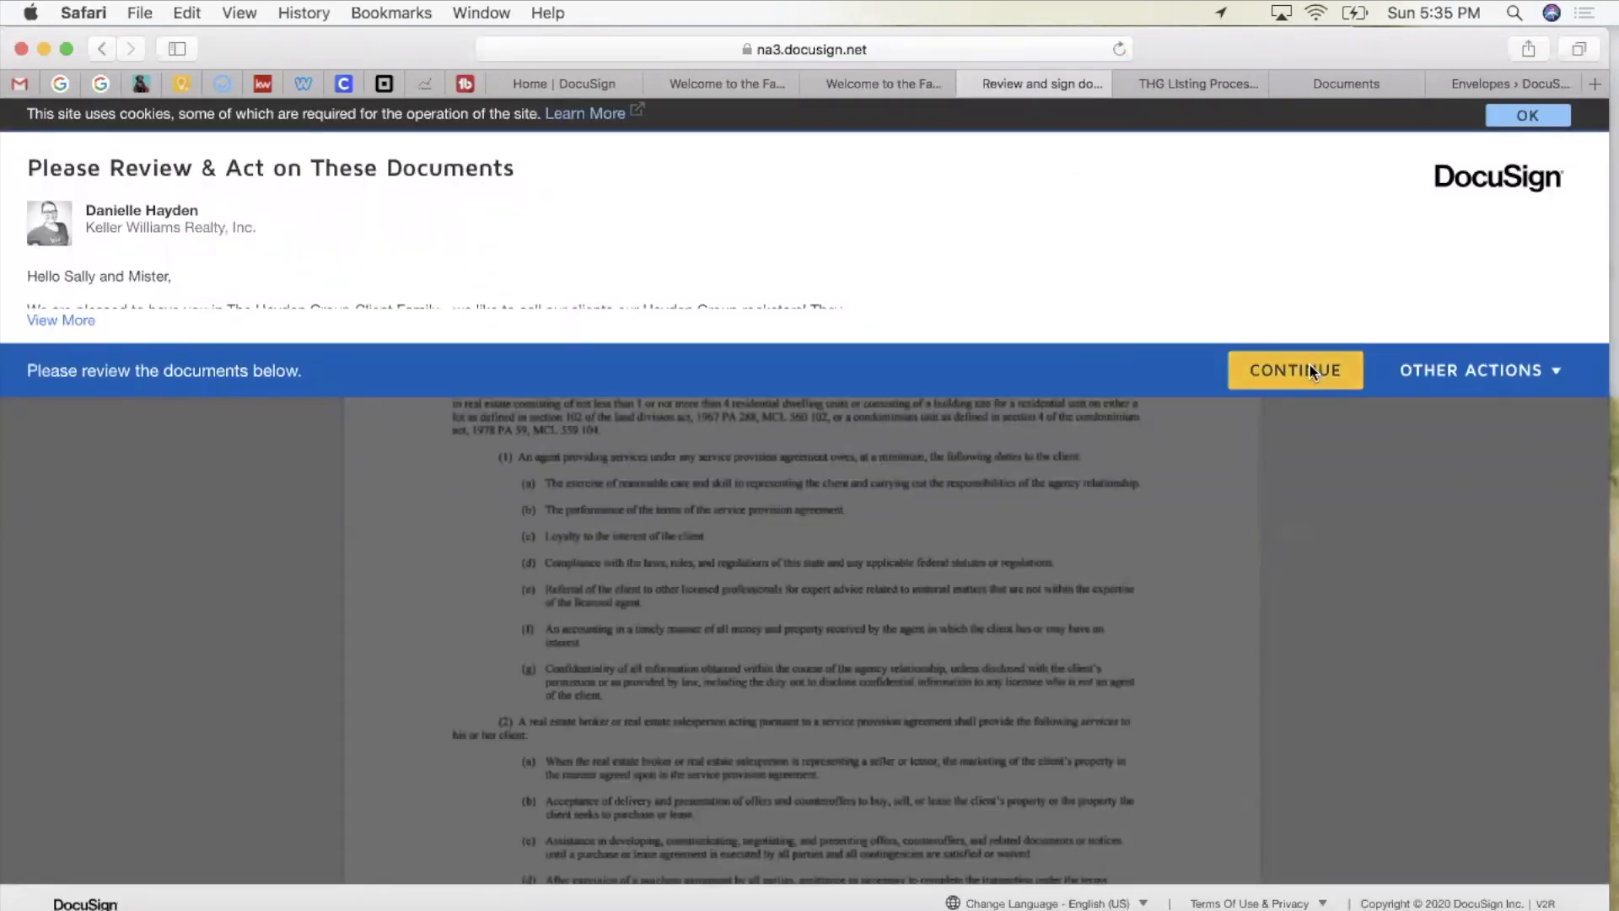
click(1295, 370)
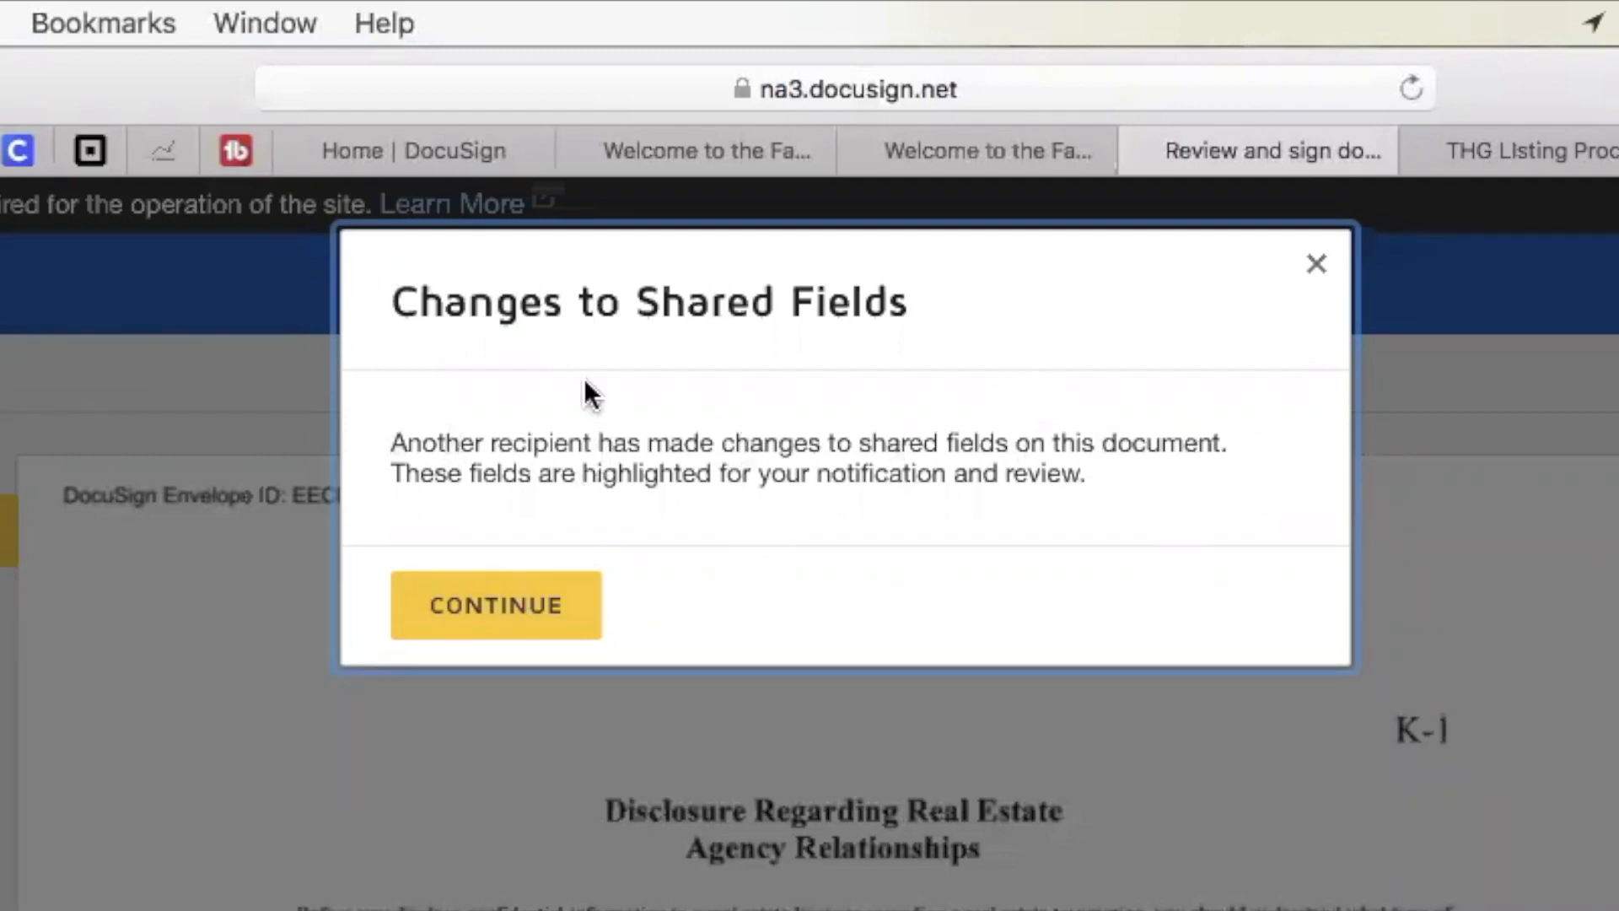
click(470, 624)
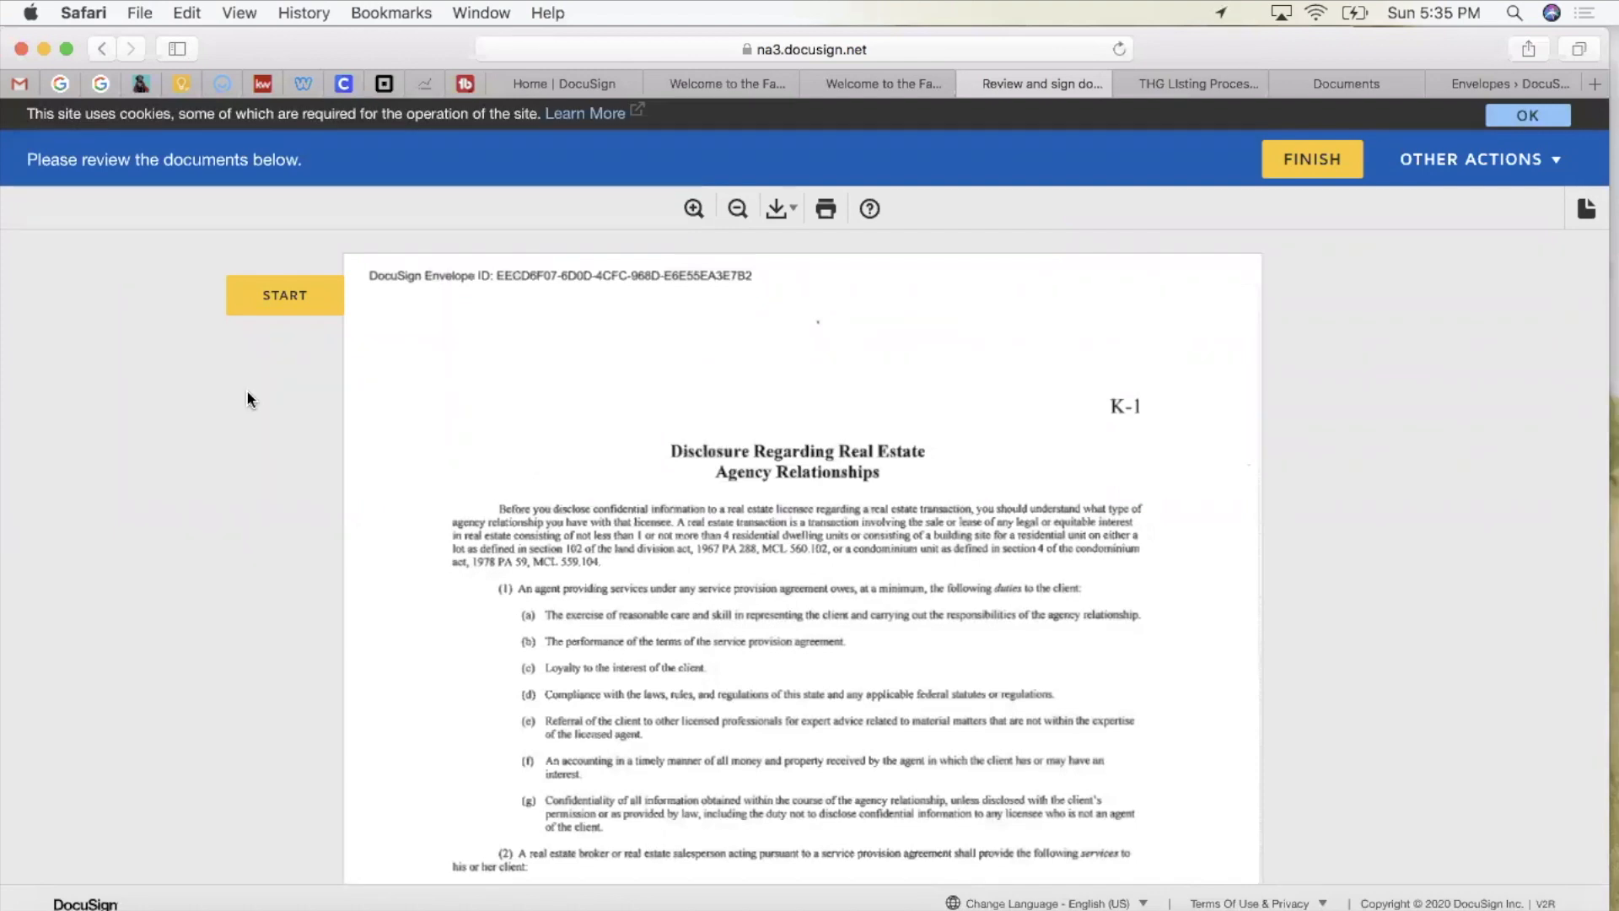
click(266, 295)
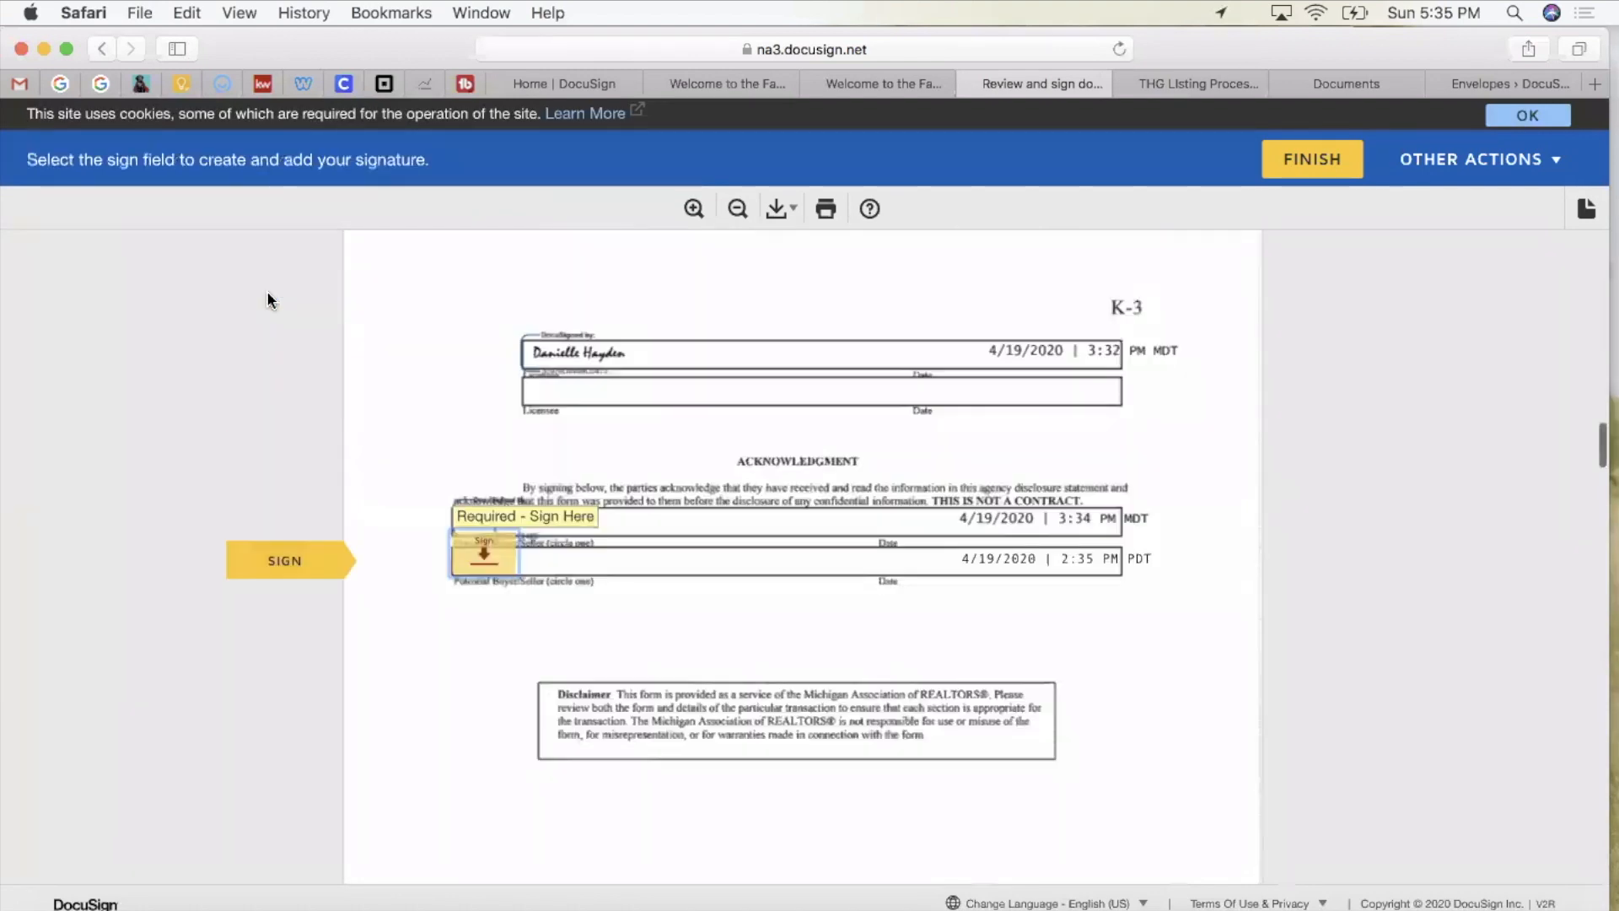
Step: Sign the disclosure, initial all commission options, sign the receipt, and enter the buyer's telephone number
click(594, 511)
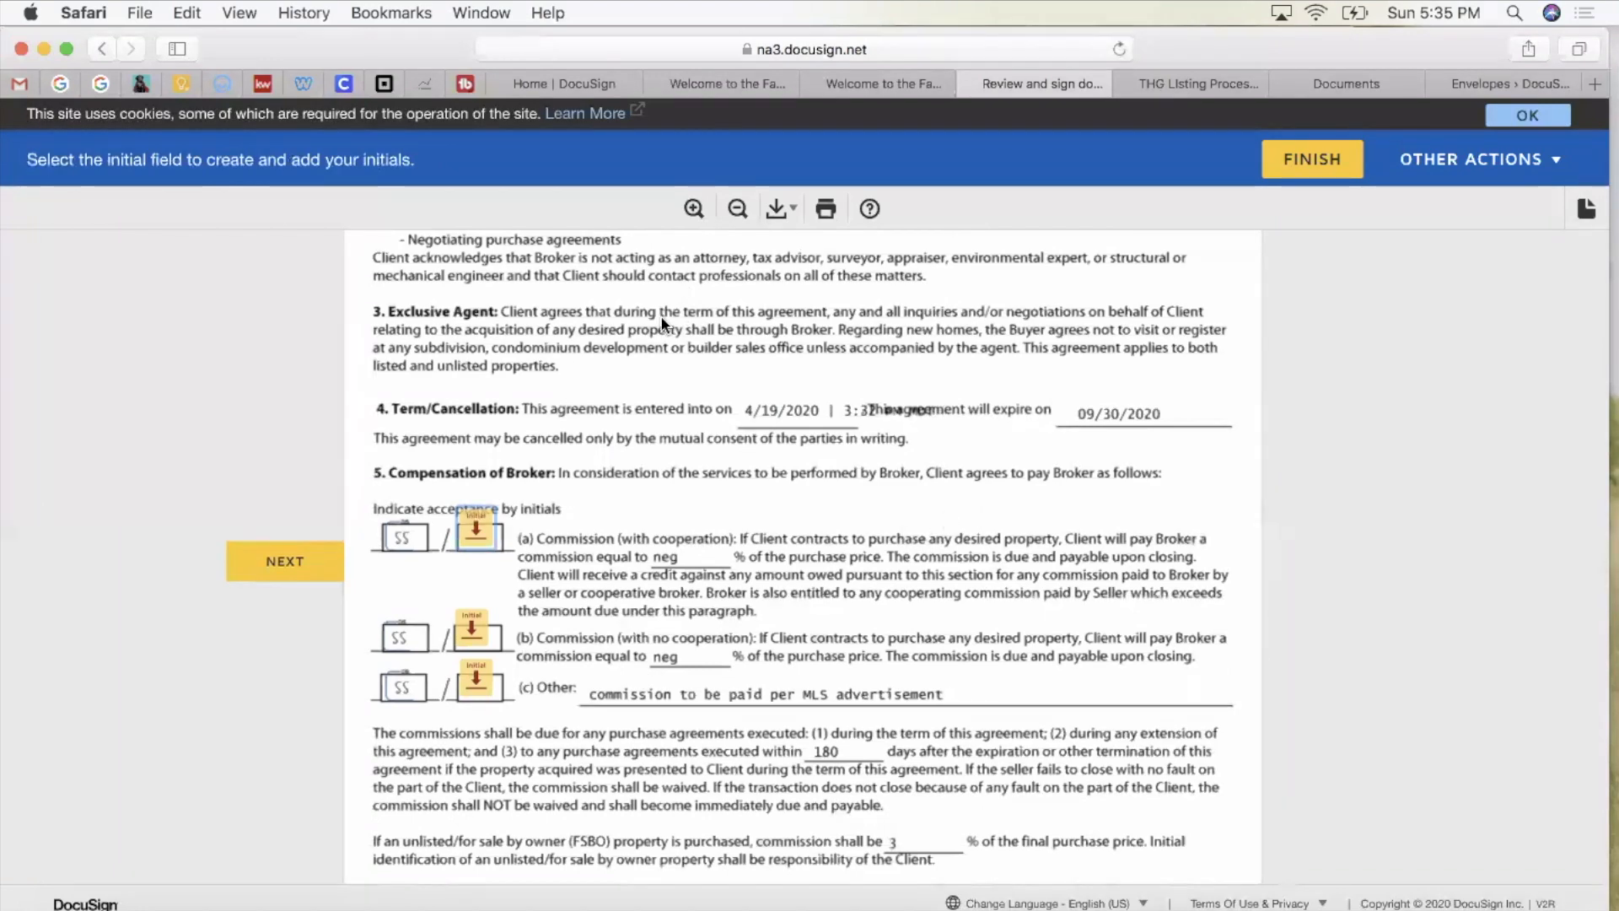
click(470, 537)
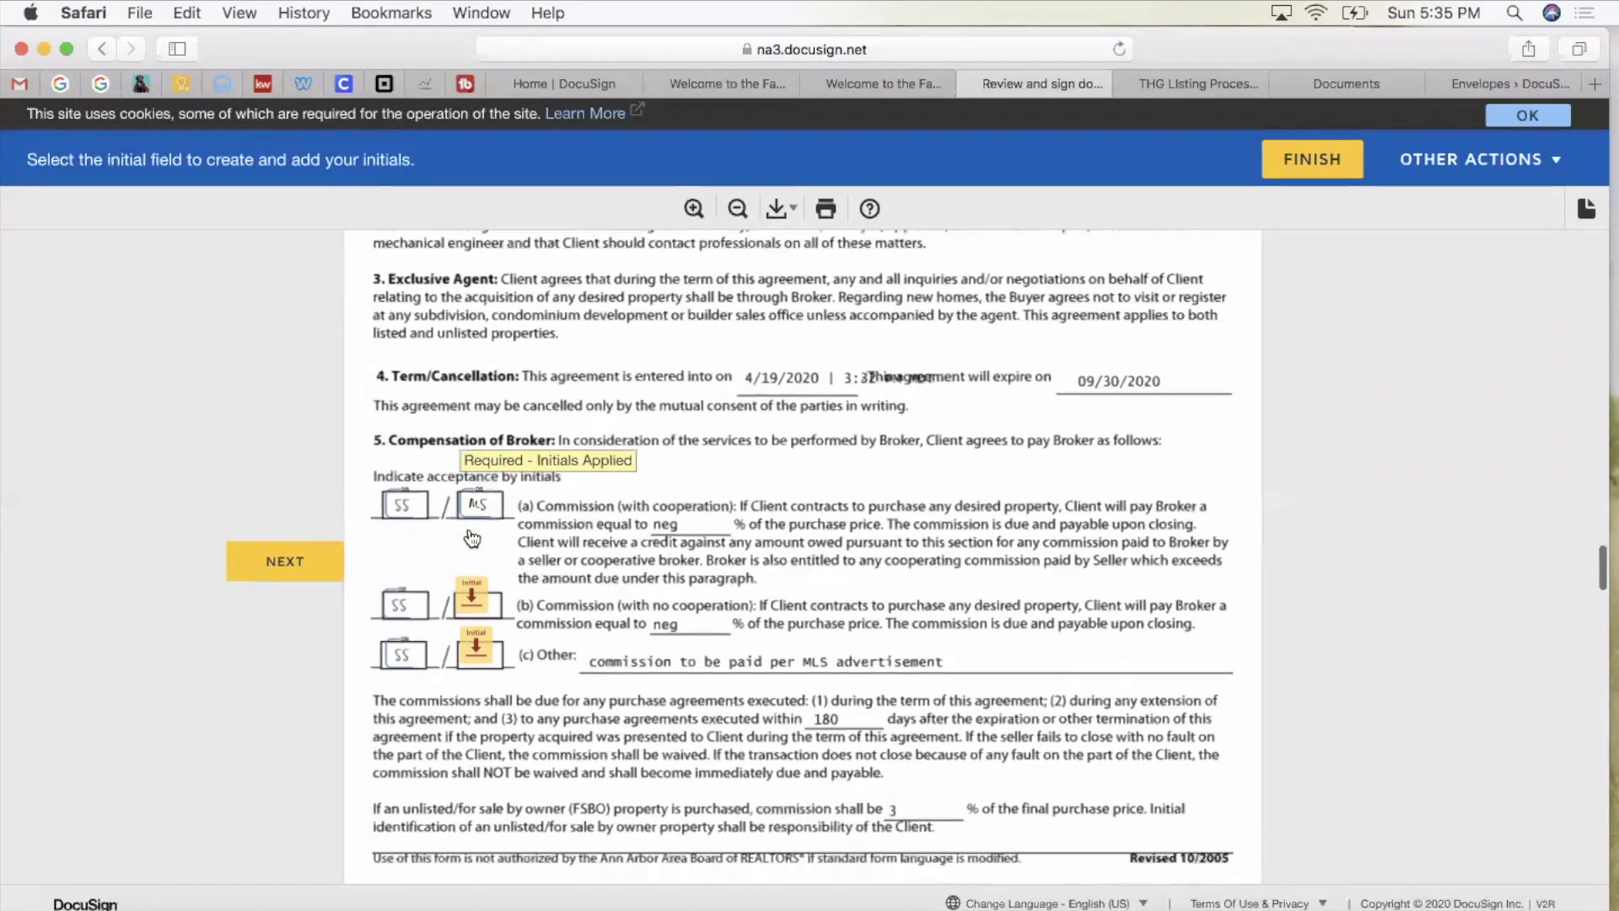
click(473, 537)
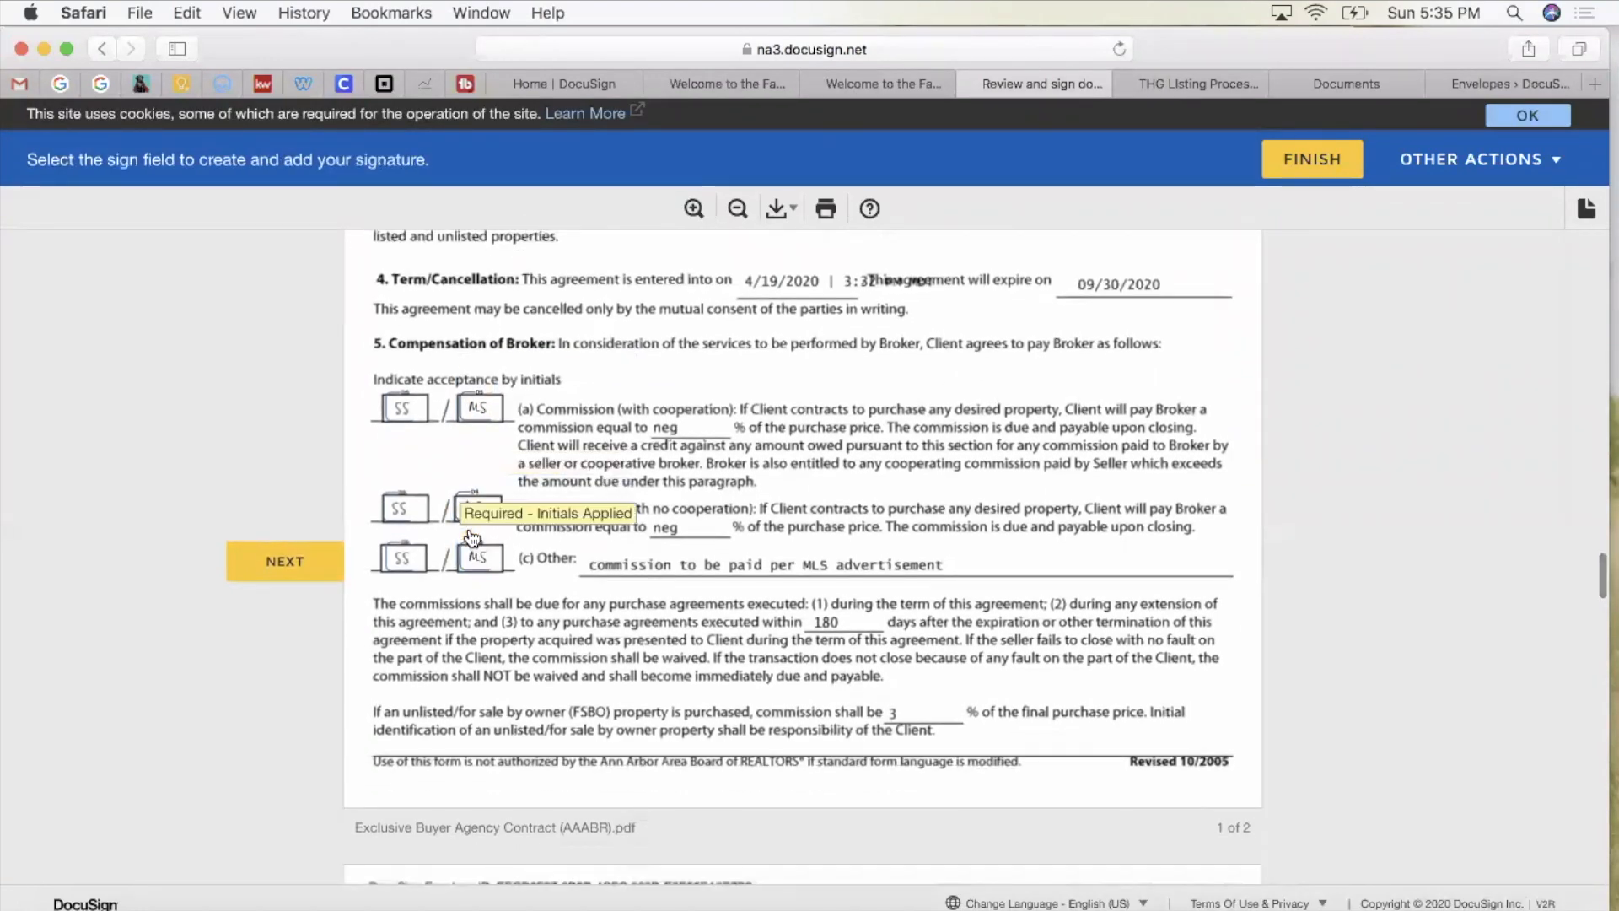
click(894, 558)
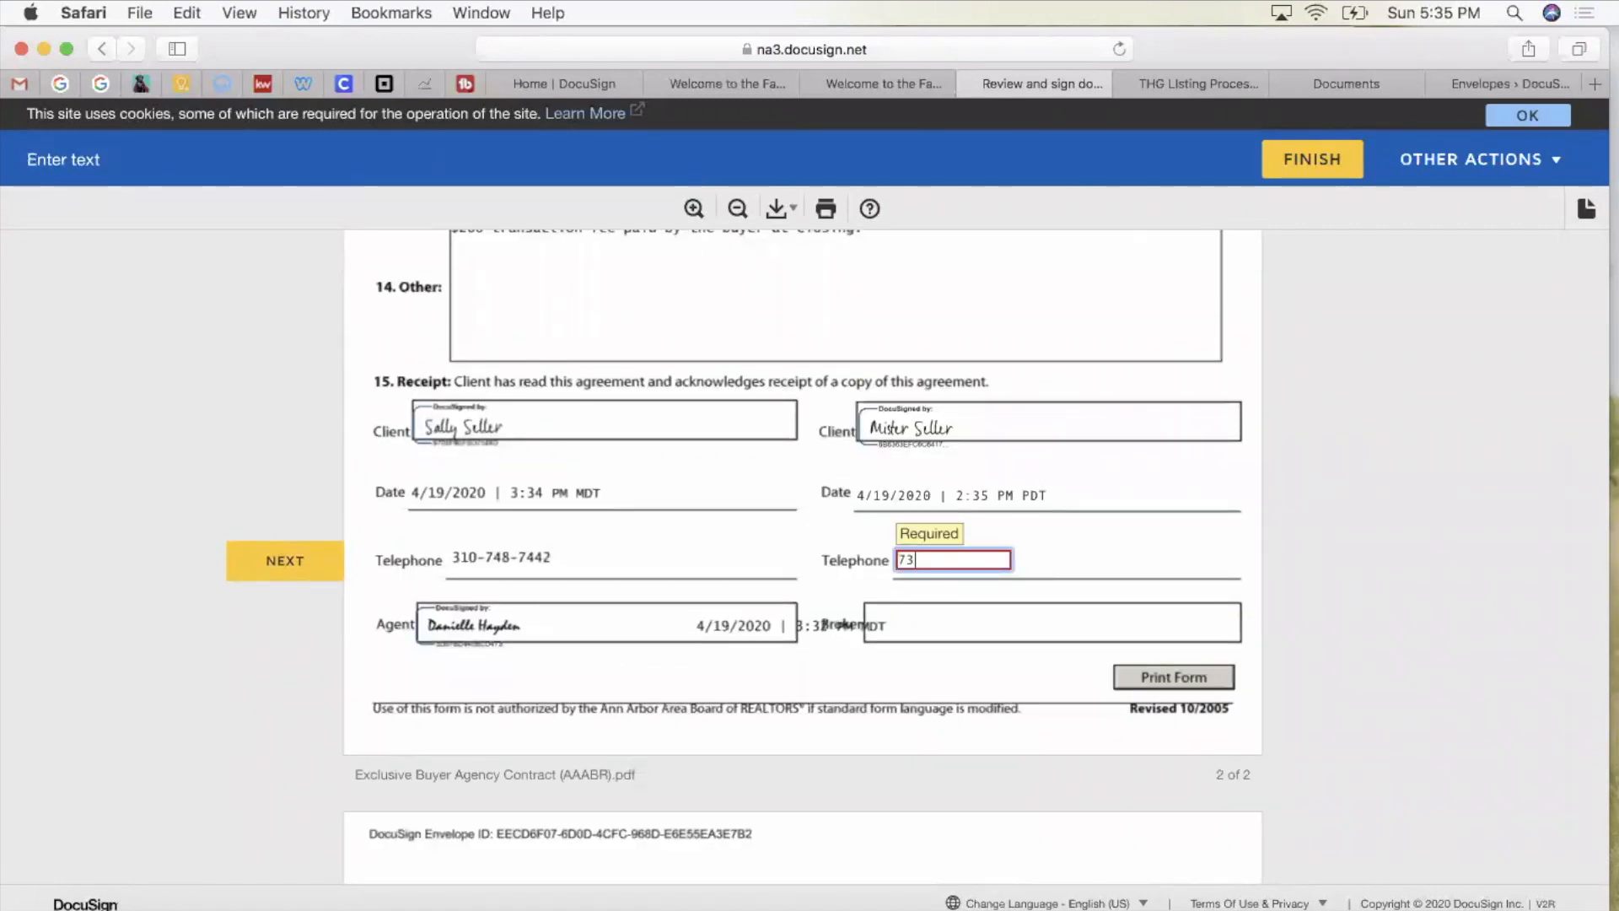
Step: Sign the addendum's second buyer line and finish the second buyer's signing
click(315, 560)
scroll(599, 547, down, 5)
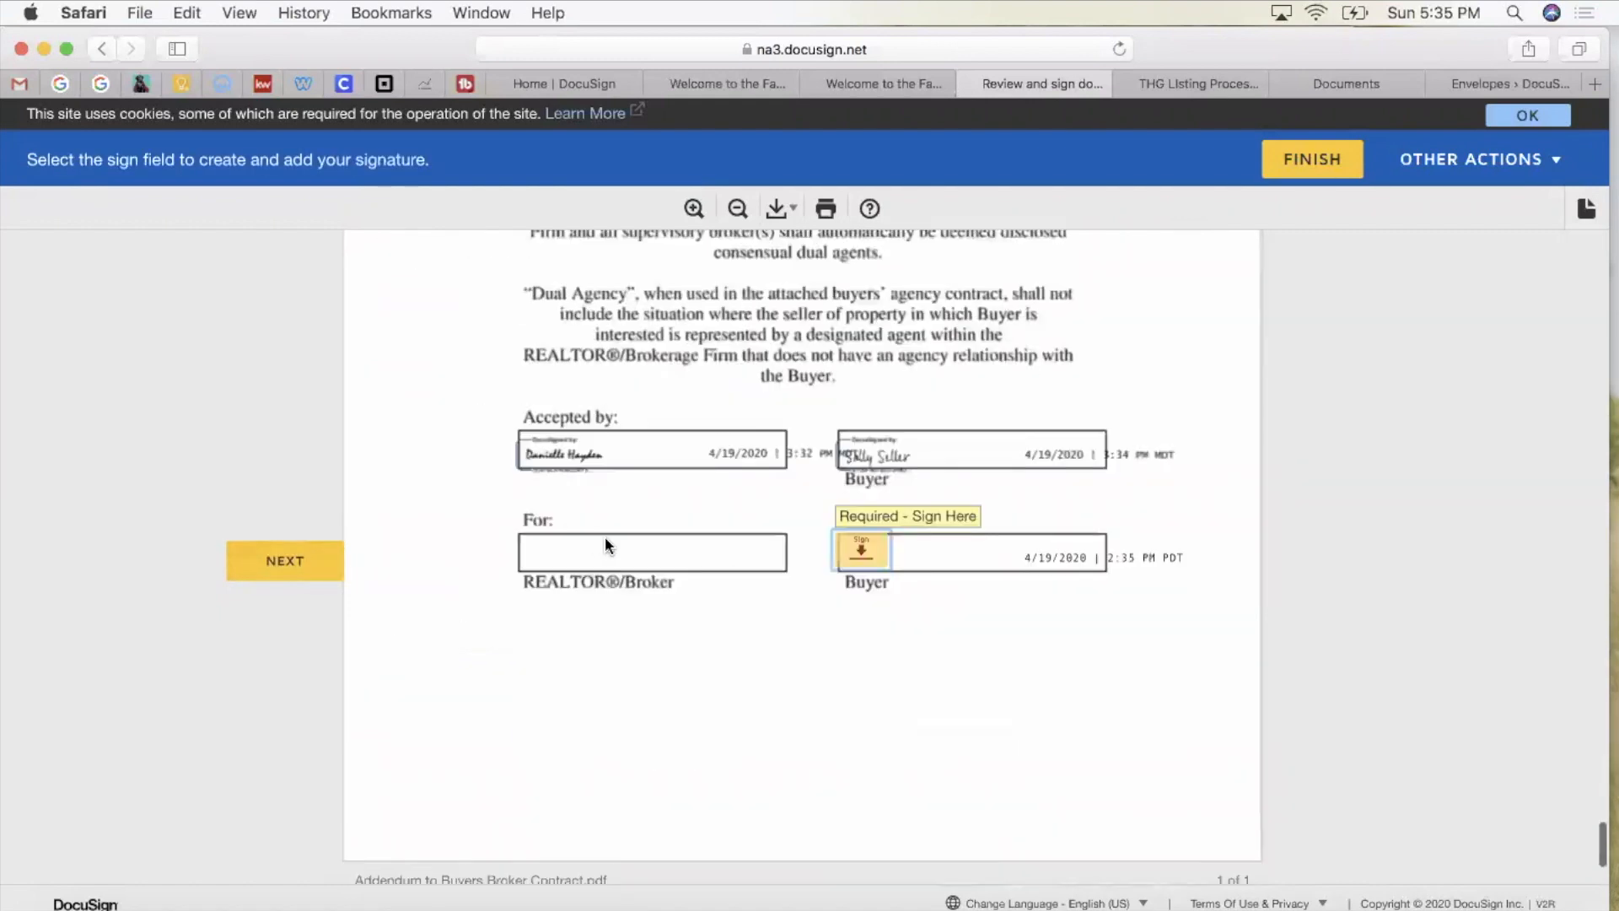
click(871, 536)
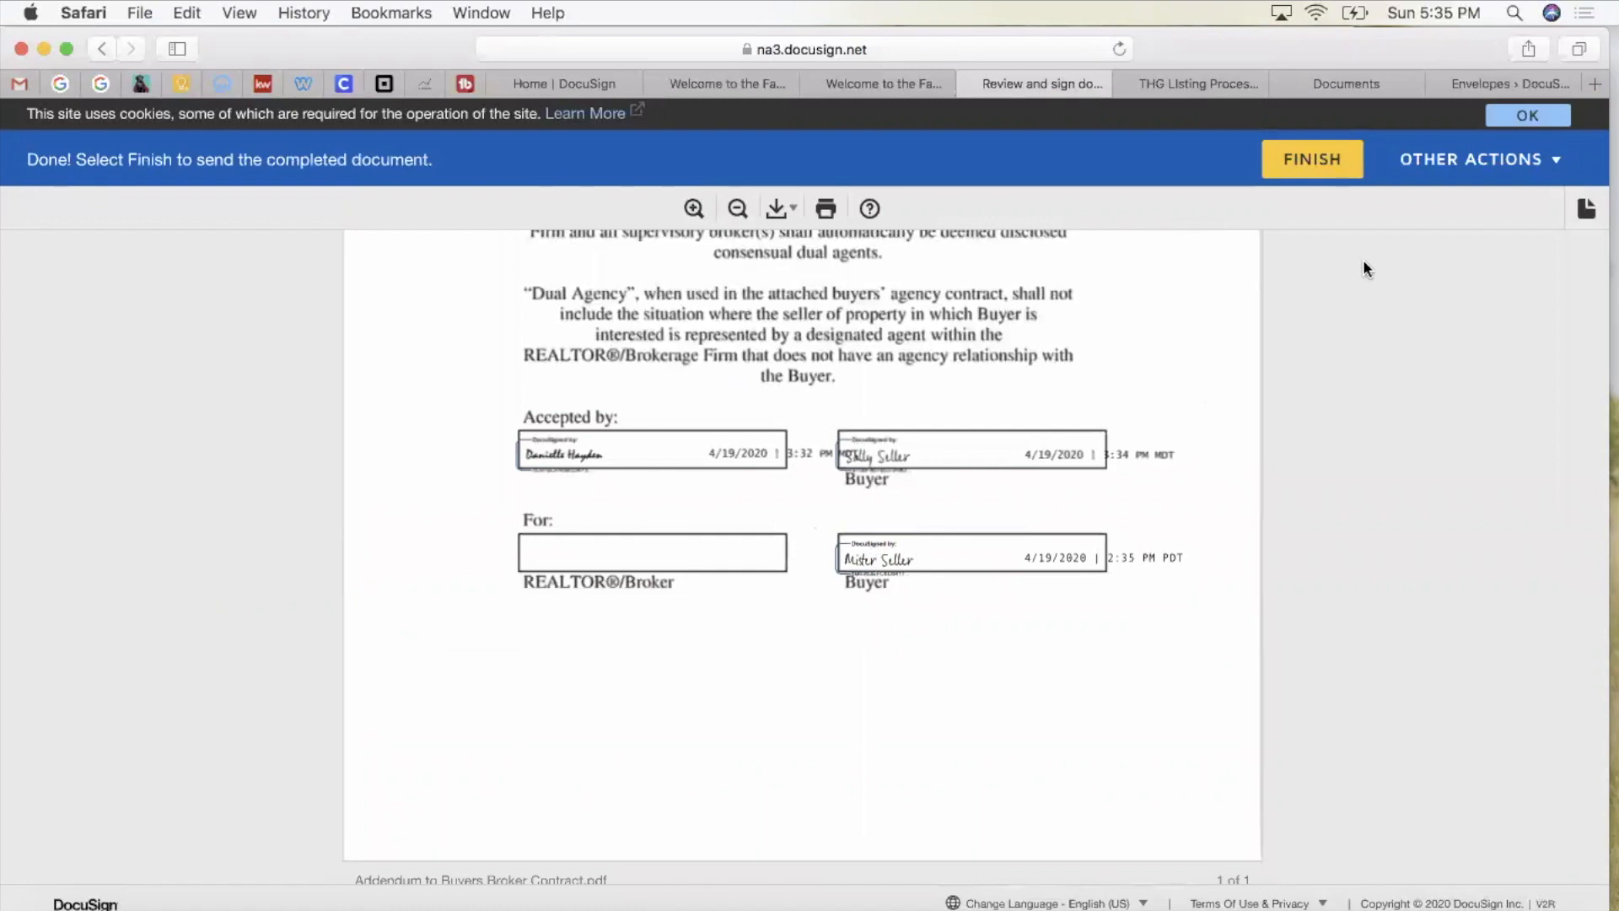
click(1339, 177)
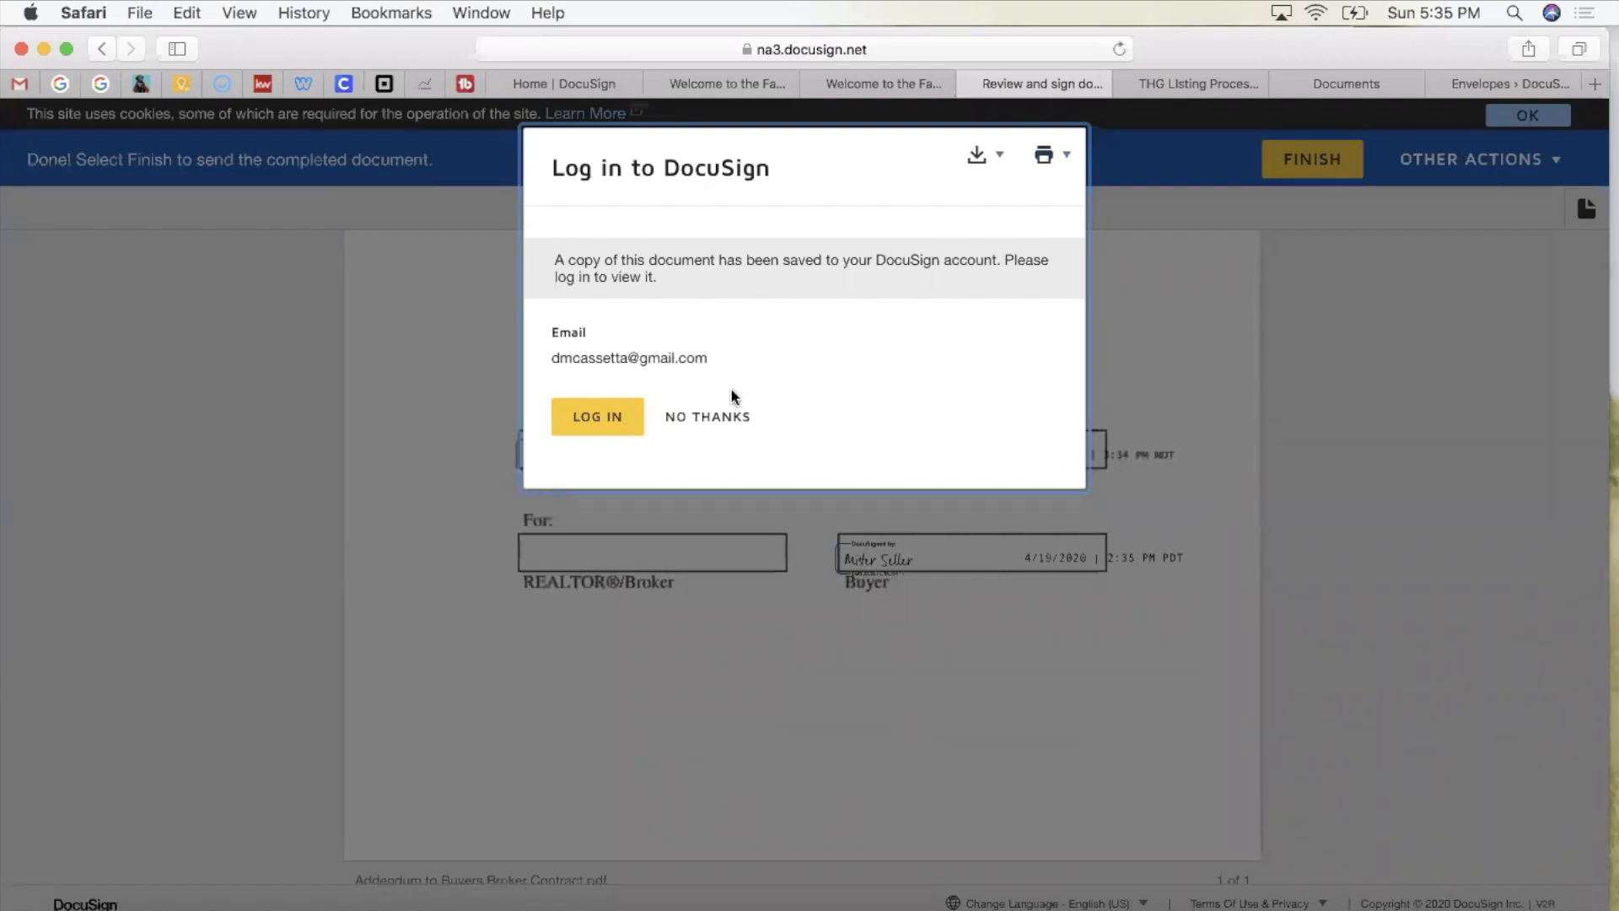
Step: Decline the DocuSign login prompt and go to the Gmail mailbox
click(687, 419)
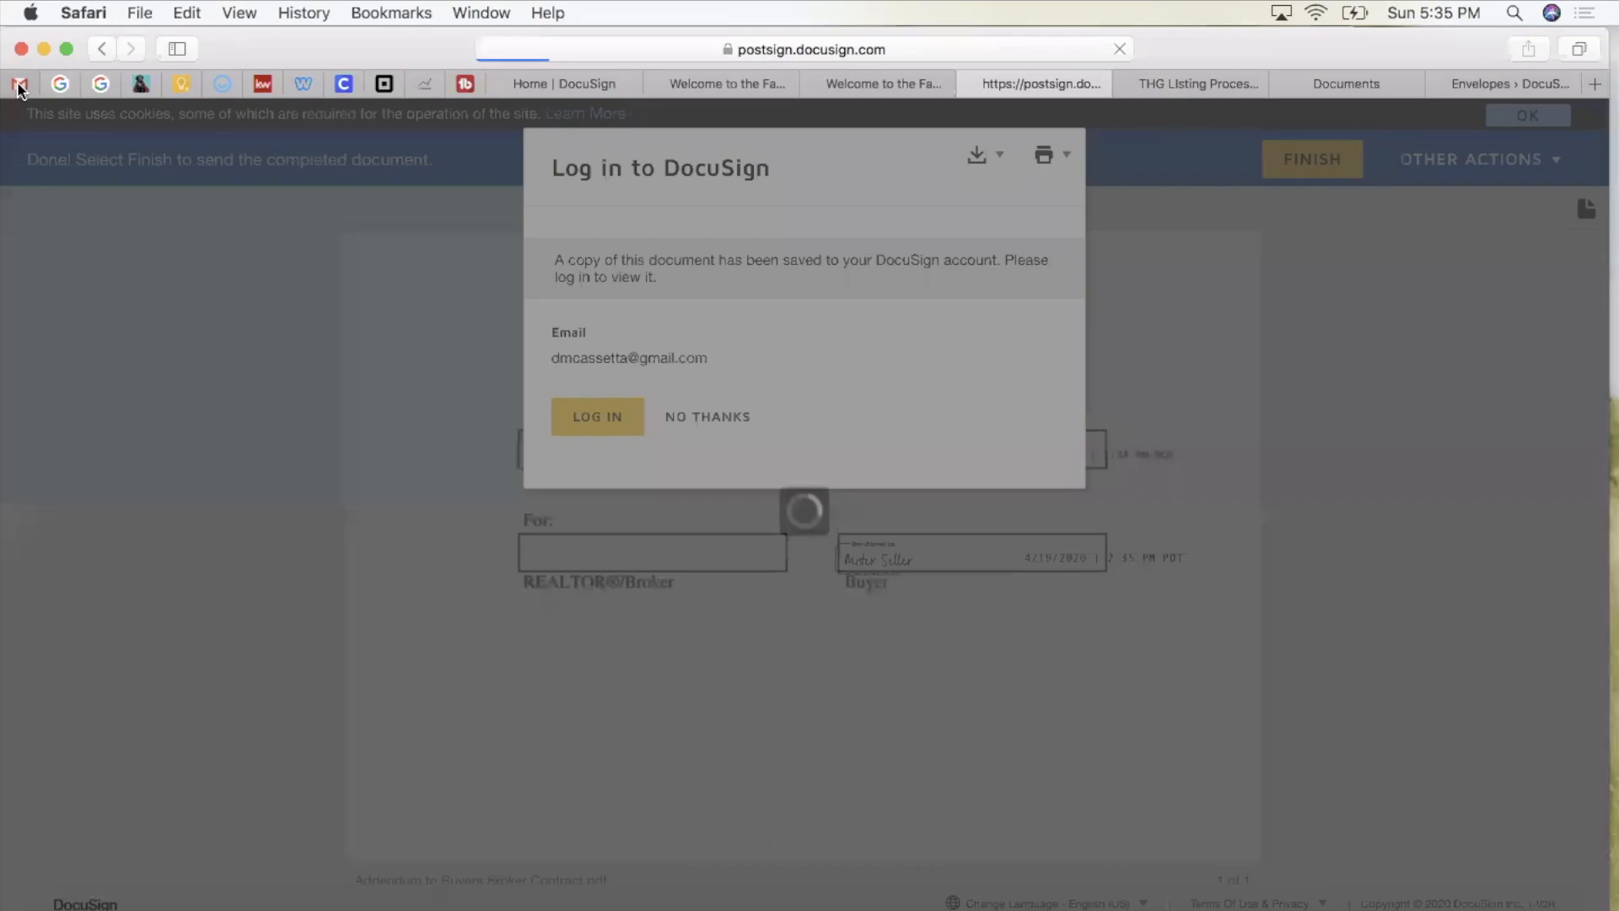
click(19, 86)
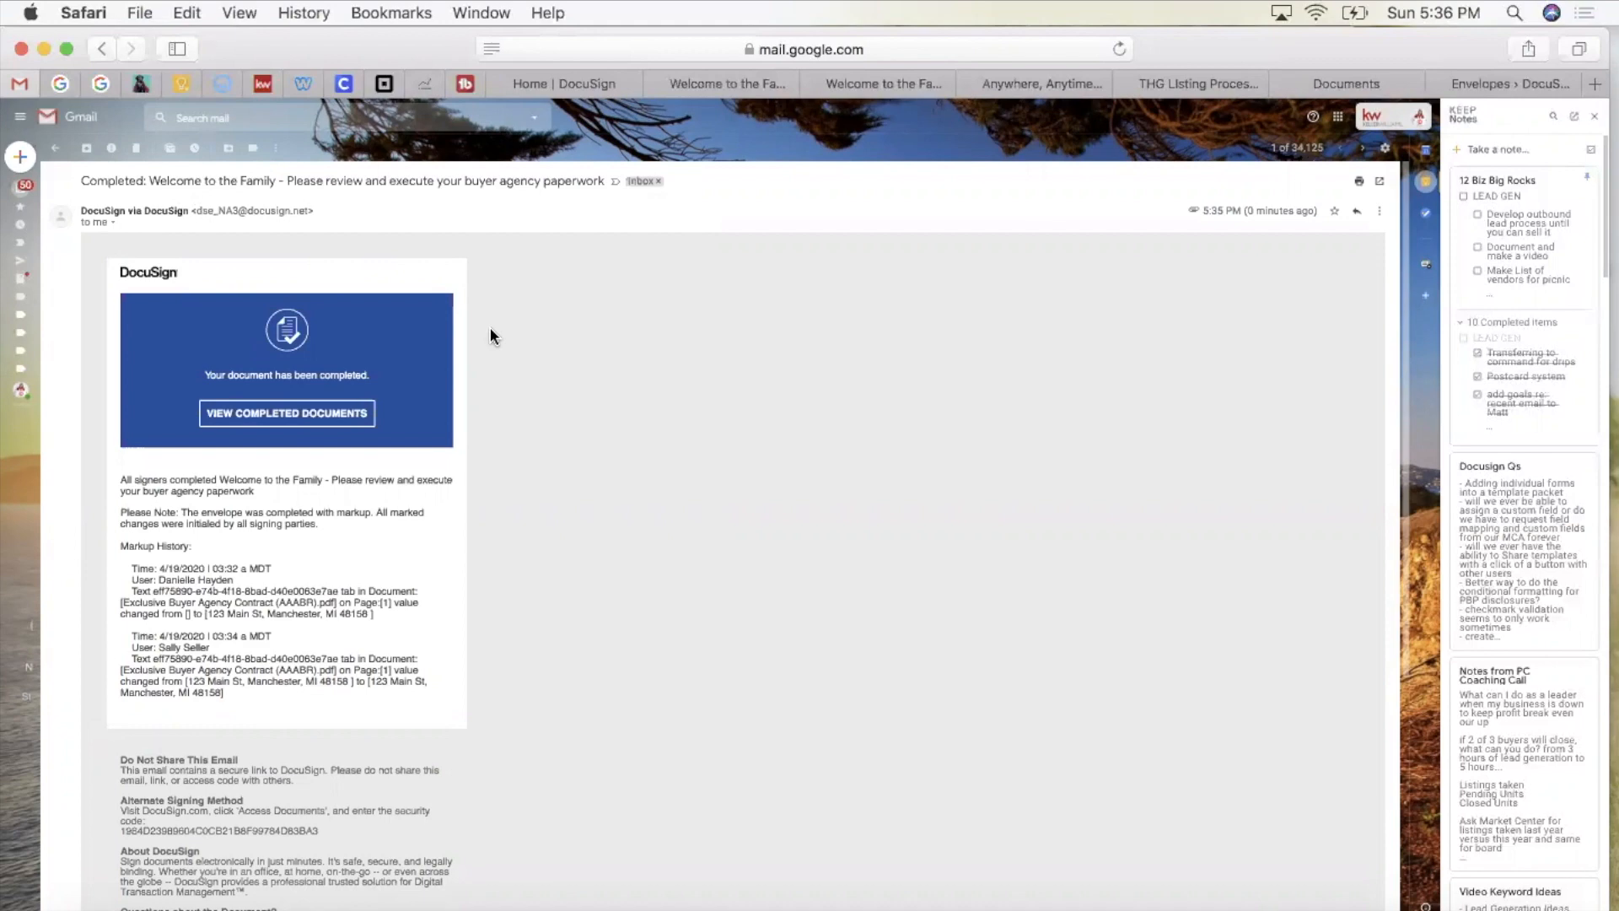
Step: Check the four signed attachments in the Completed email, then go back to the DocuSign home page
scroll(489, 328, down, 2)
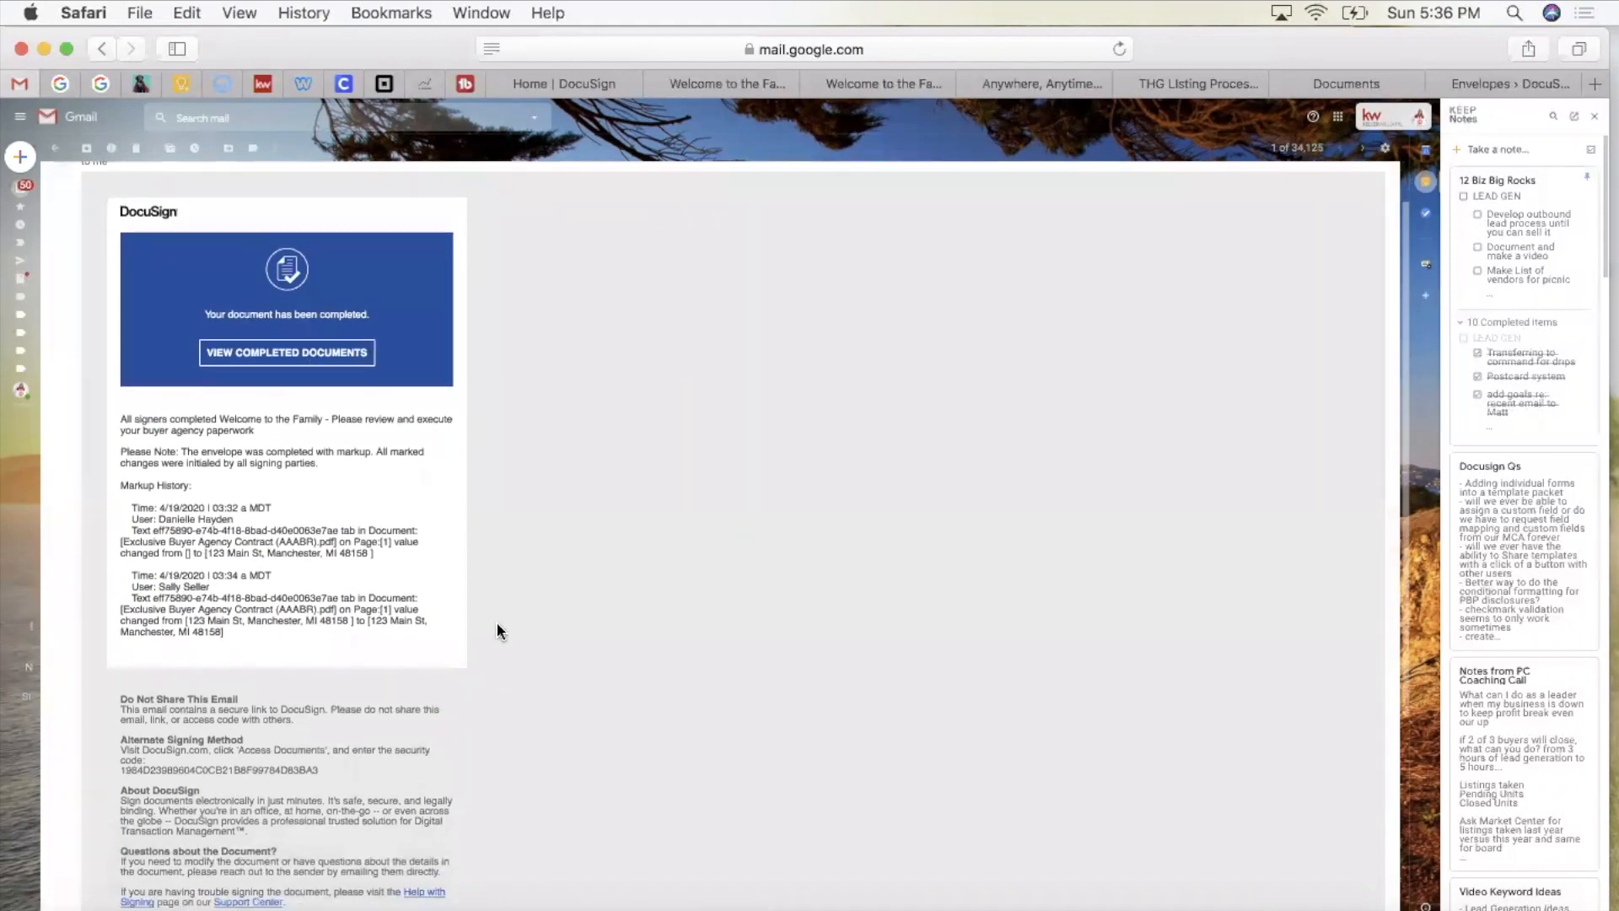
scroll(498, 621, down, 5)
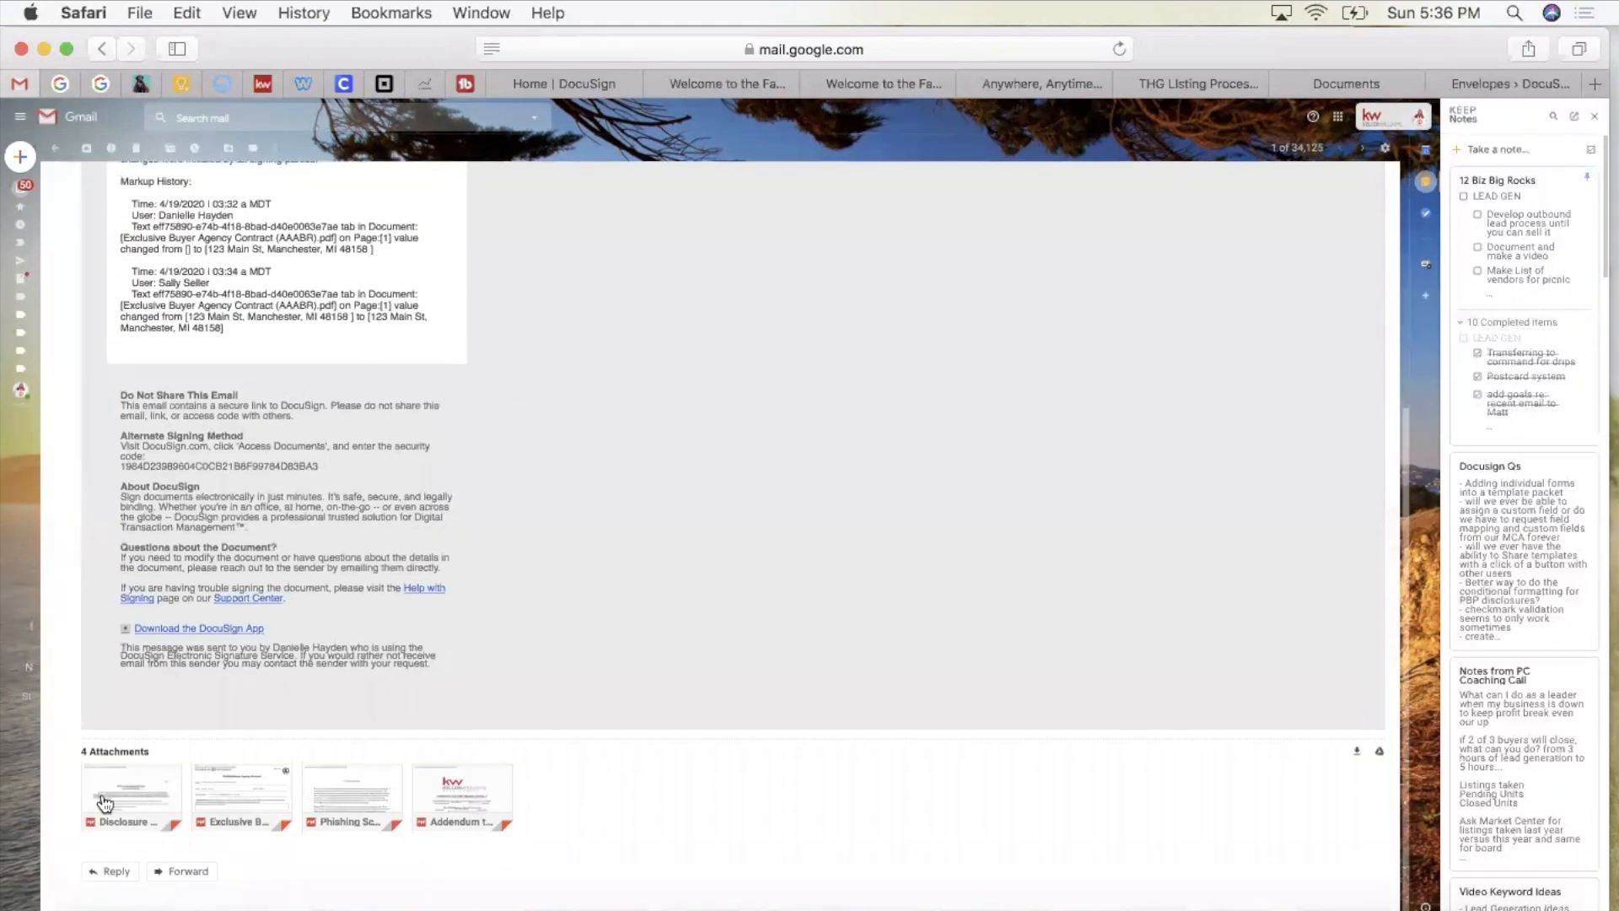
mouse_move(127, 786)
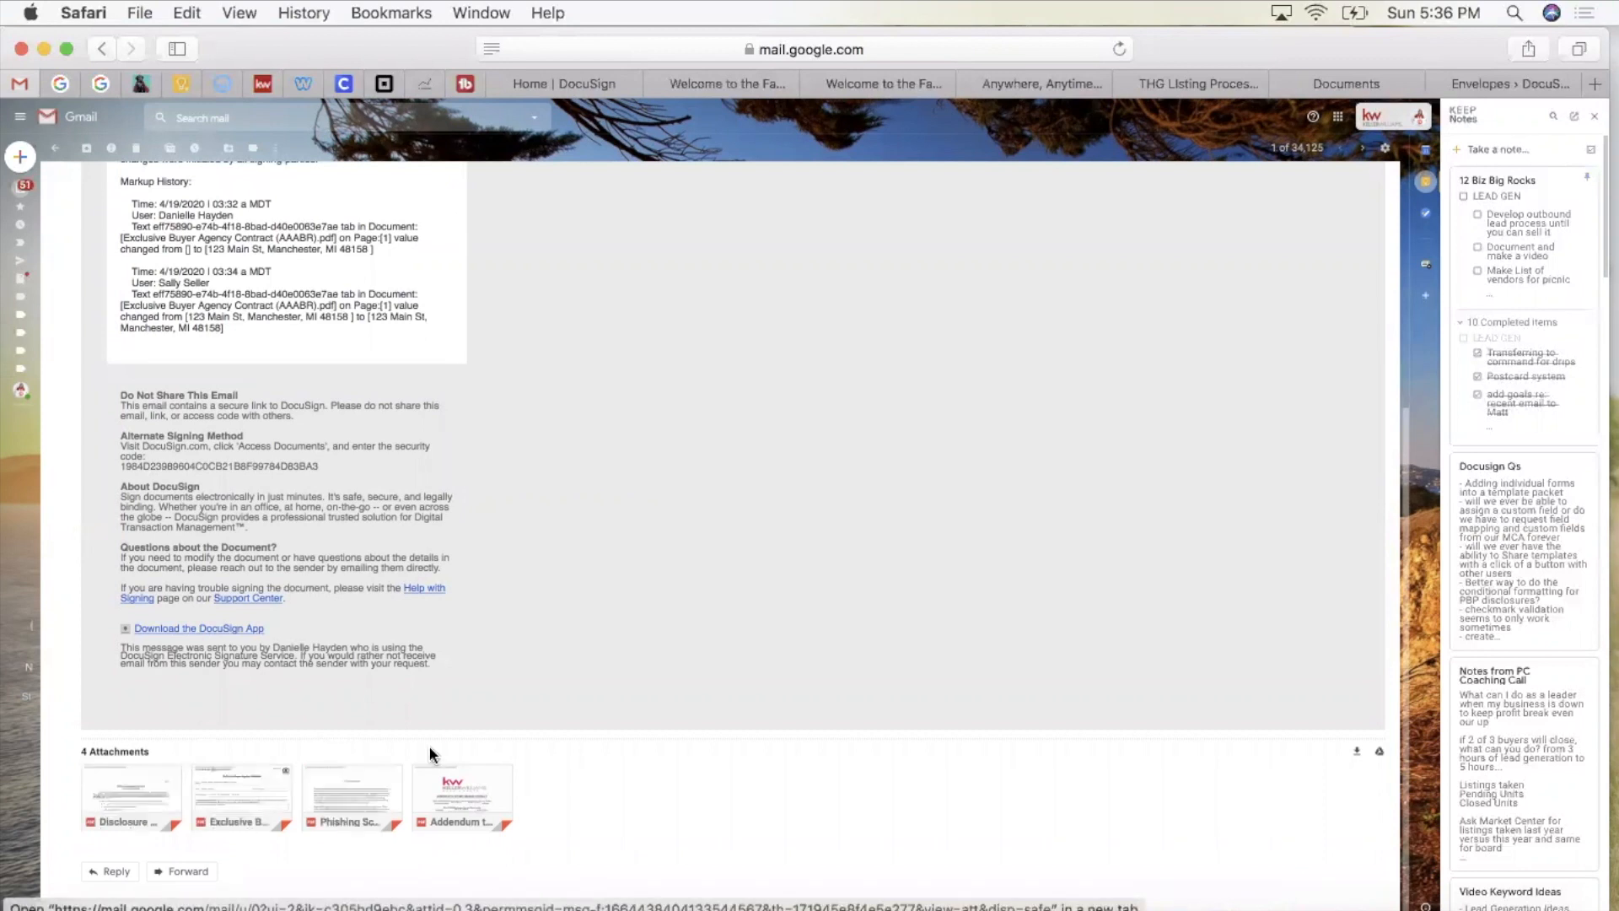
mouse_move(460, 812)
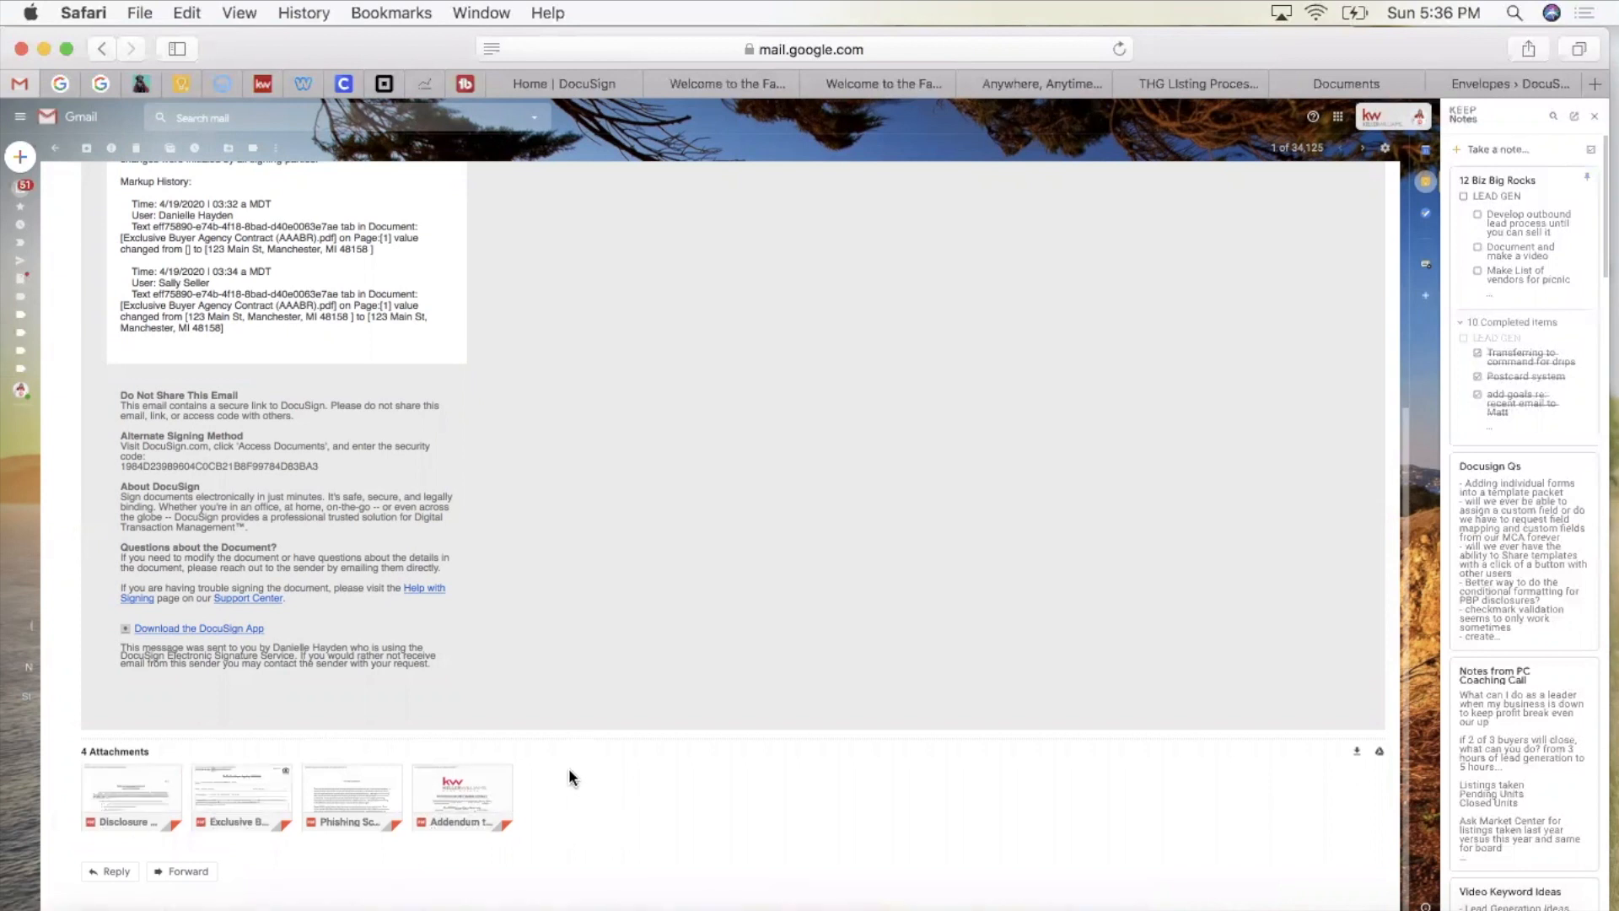
mouse_move(316, 788)
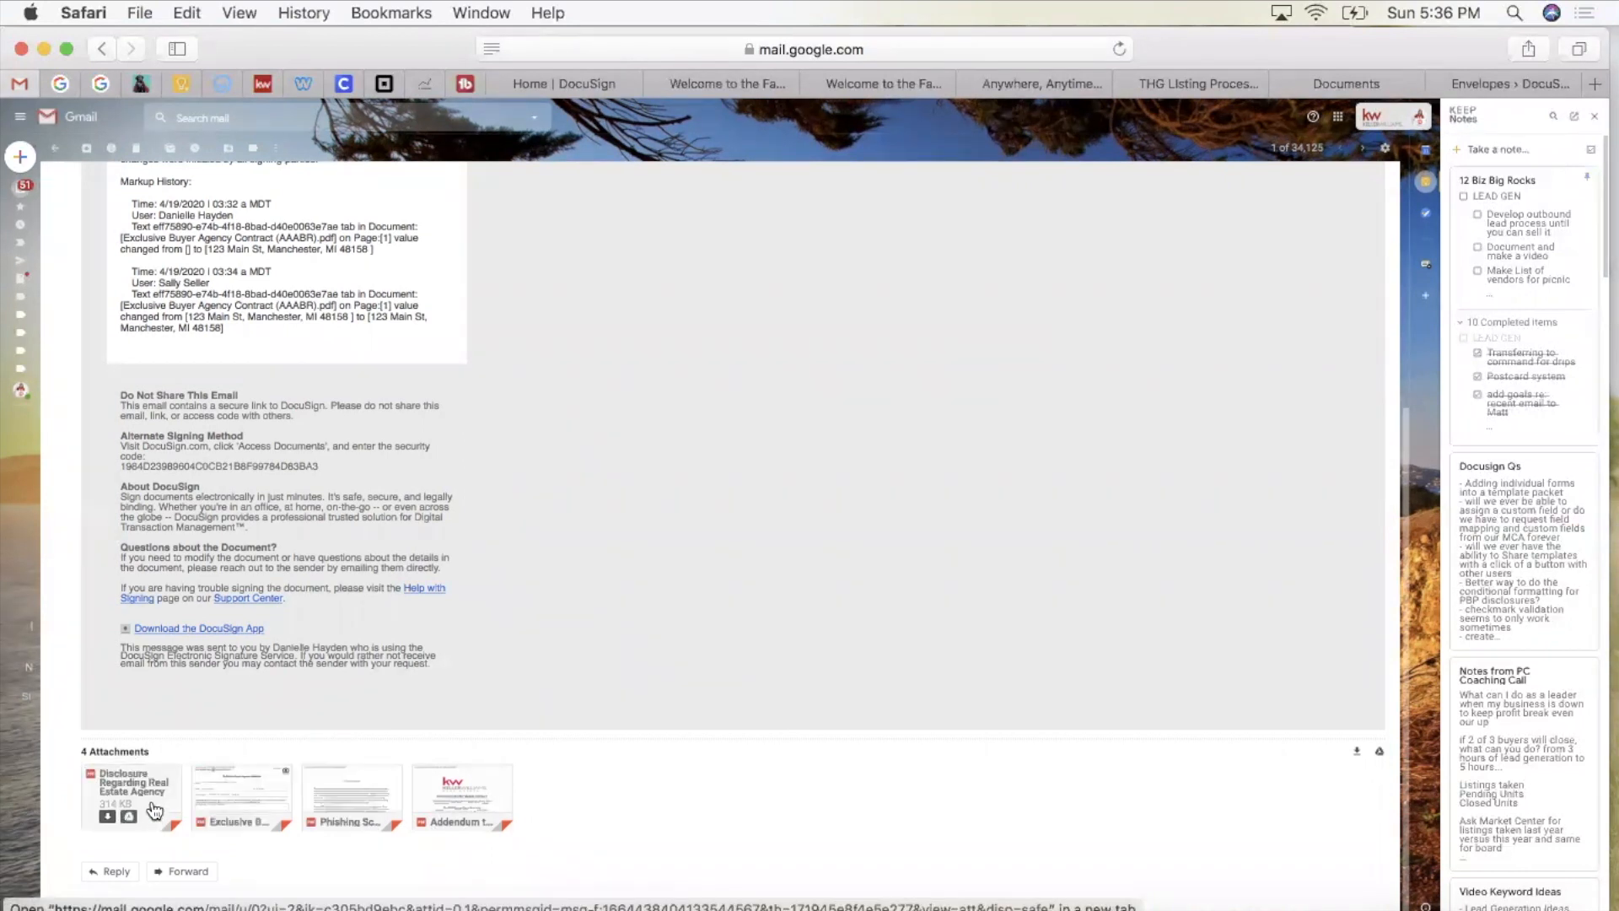
mouse_move(226, 804)
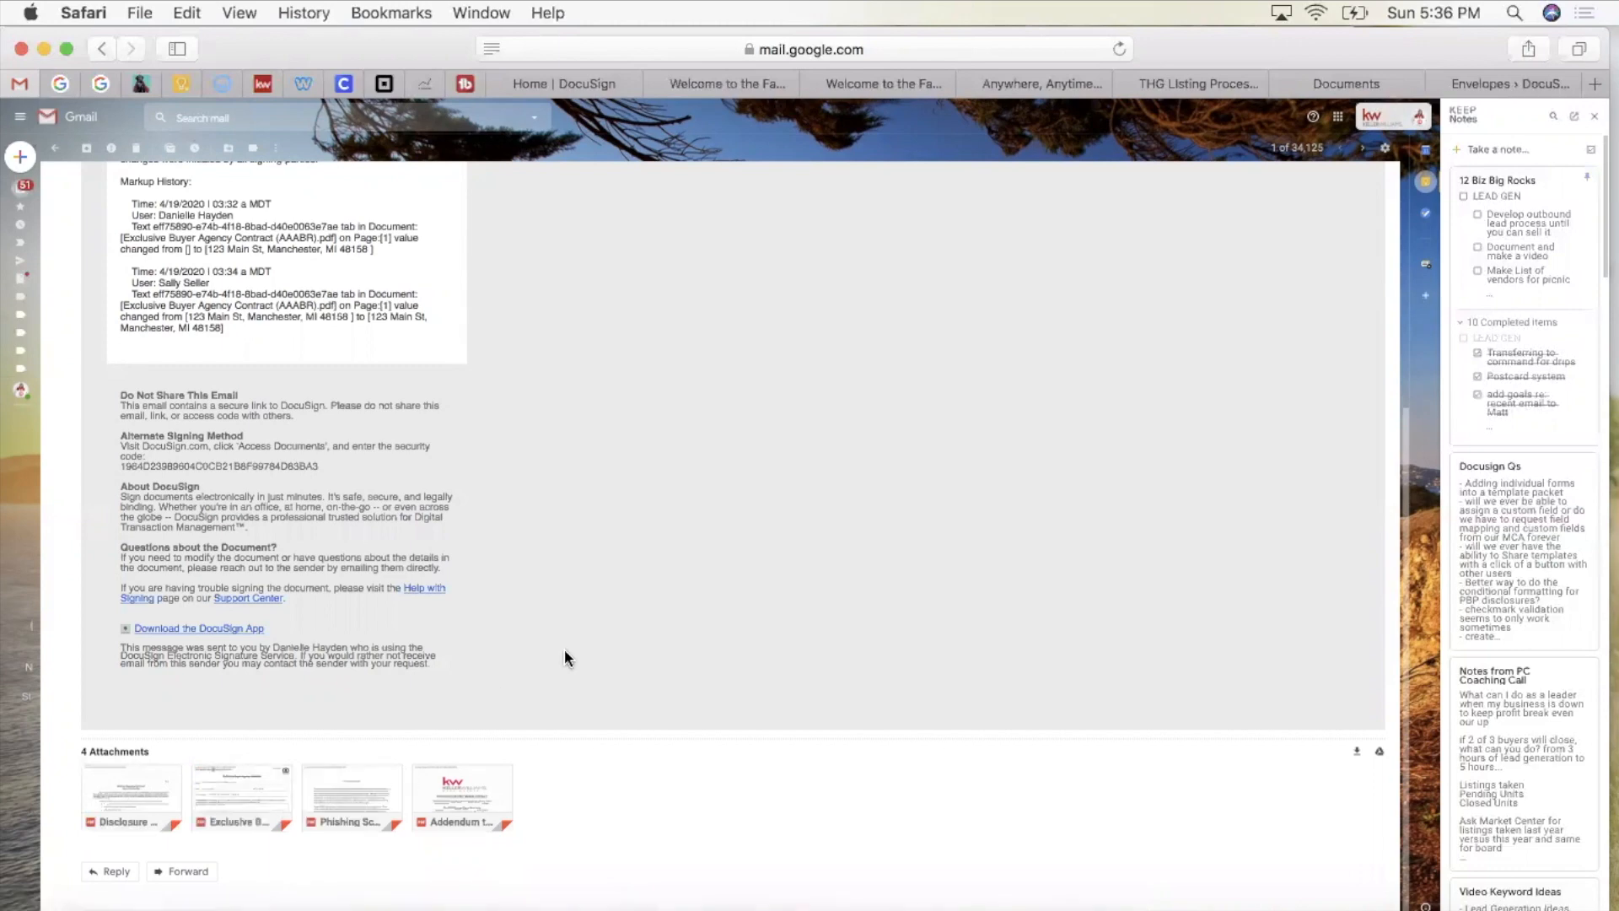
scroll(565, 651, up, 5)
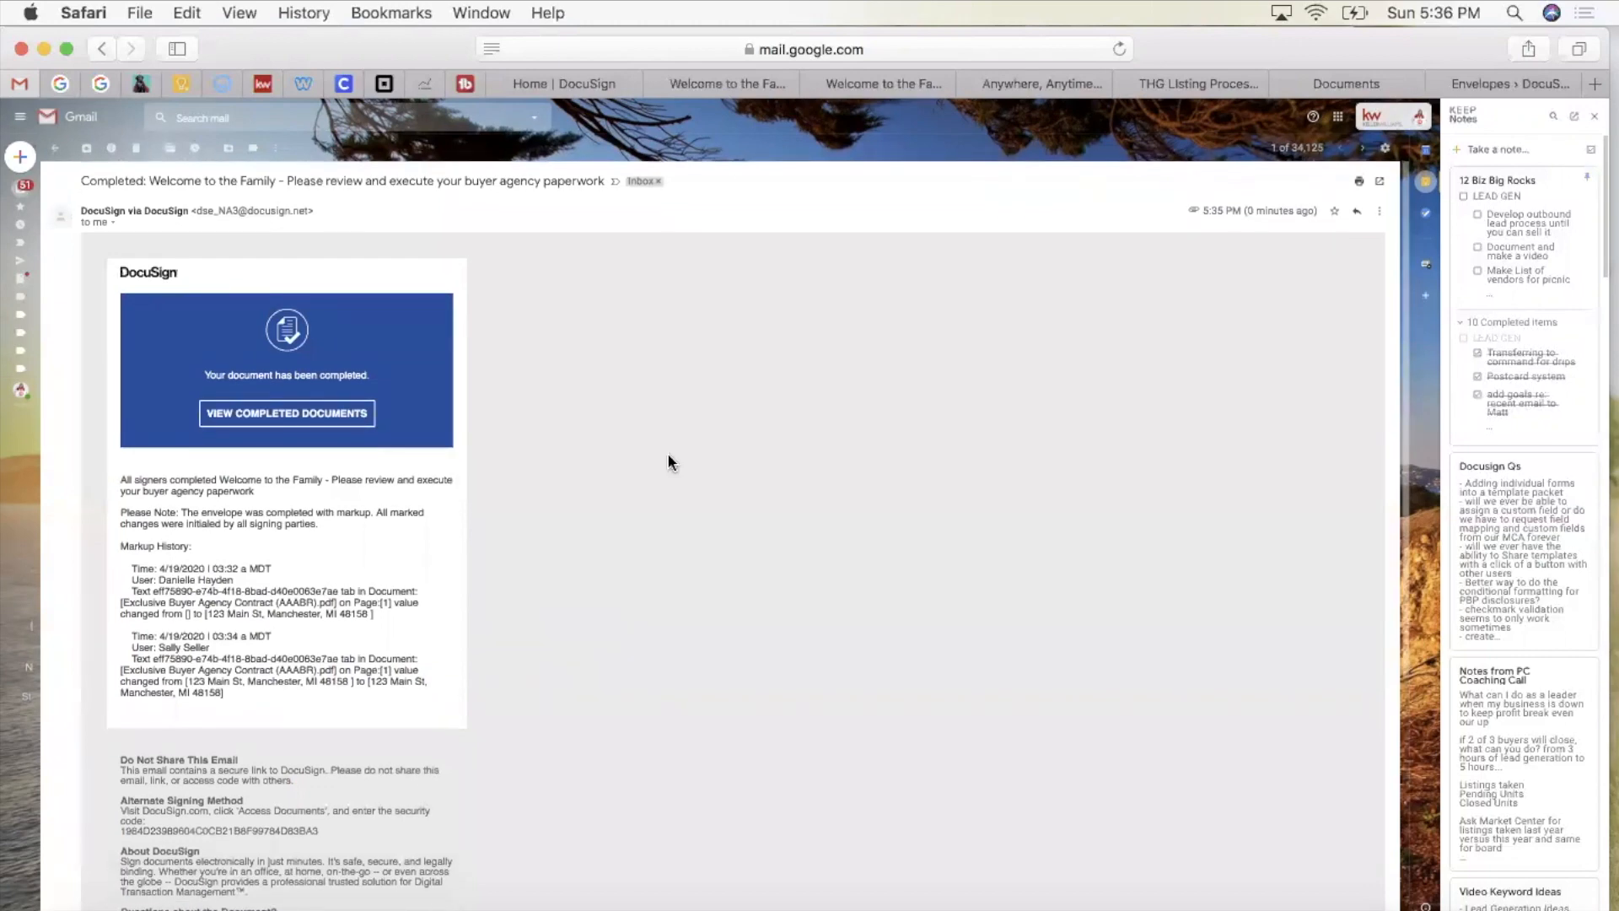
click(553, 88)
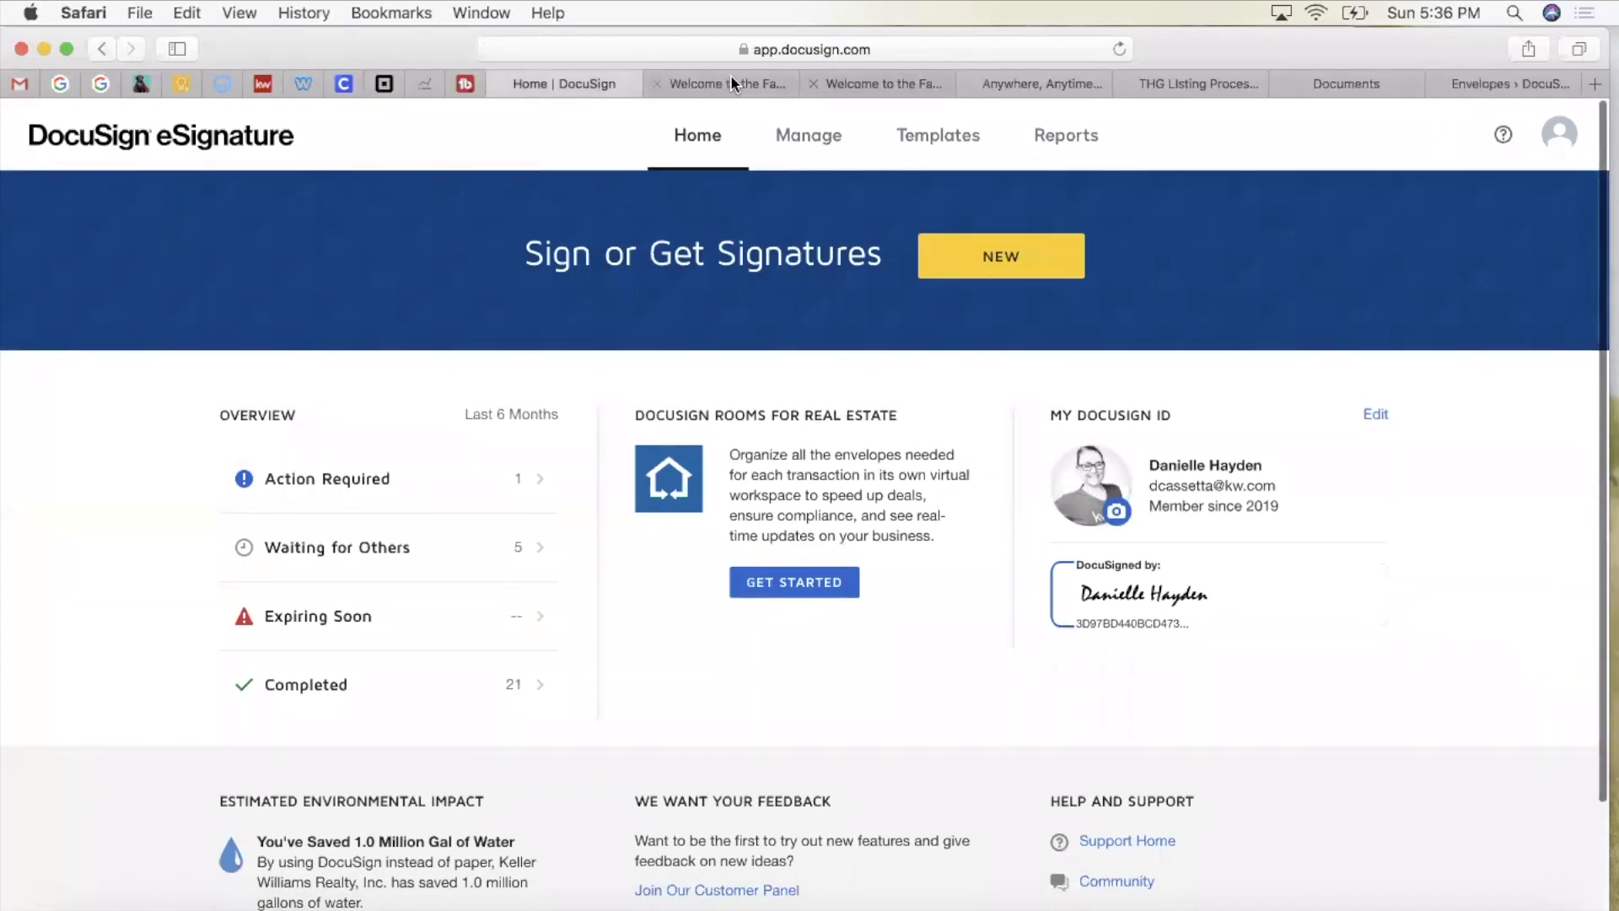
Step: Show the Seller - Buyer room's Documents tab with the four signed forms and completion certificate
click(1464, 82)
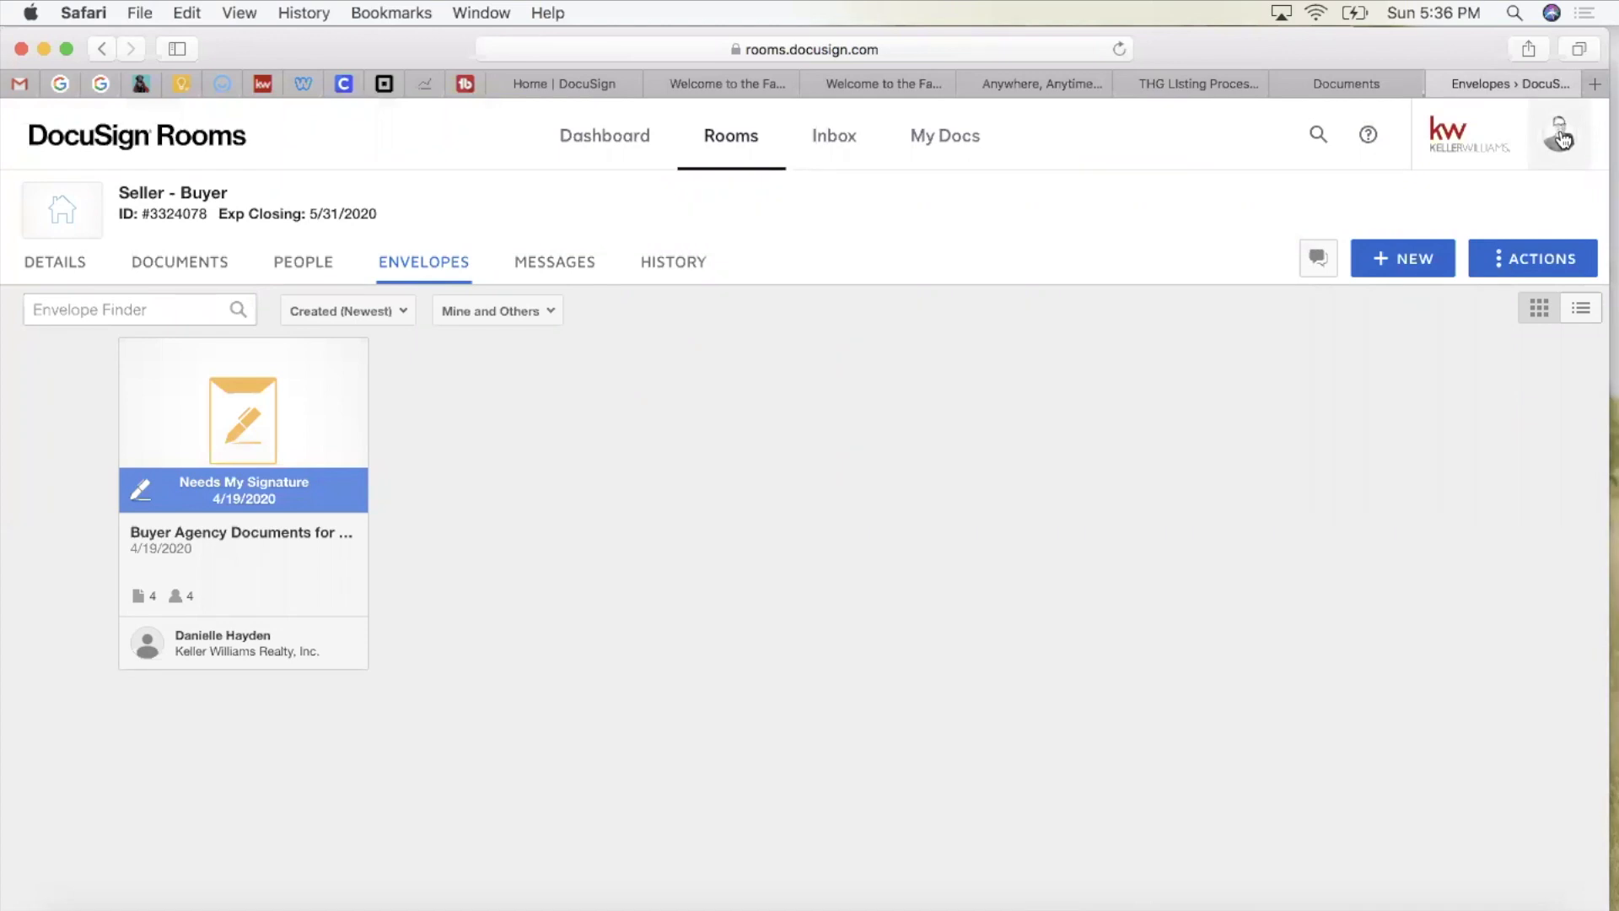
click(157, 264)
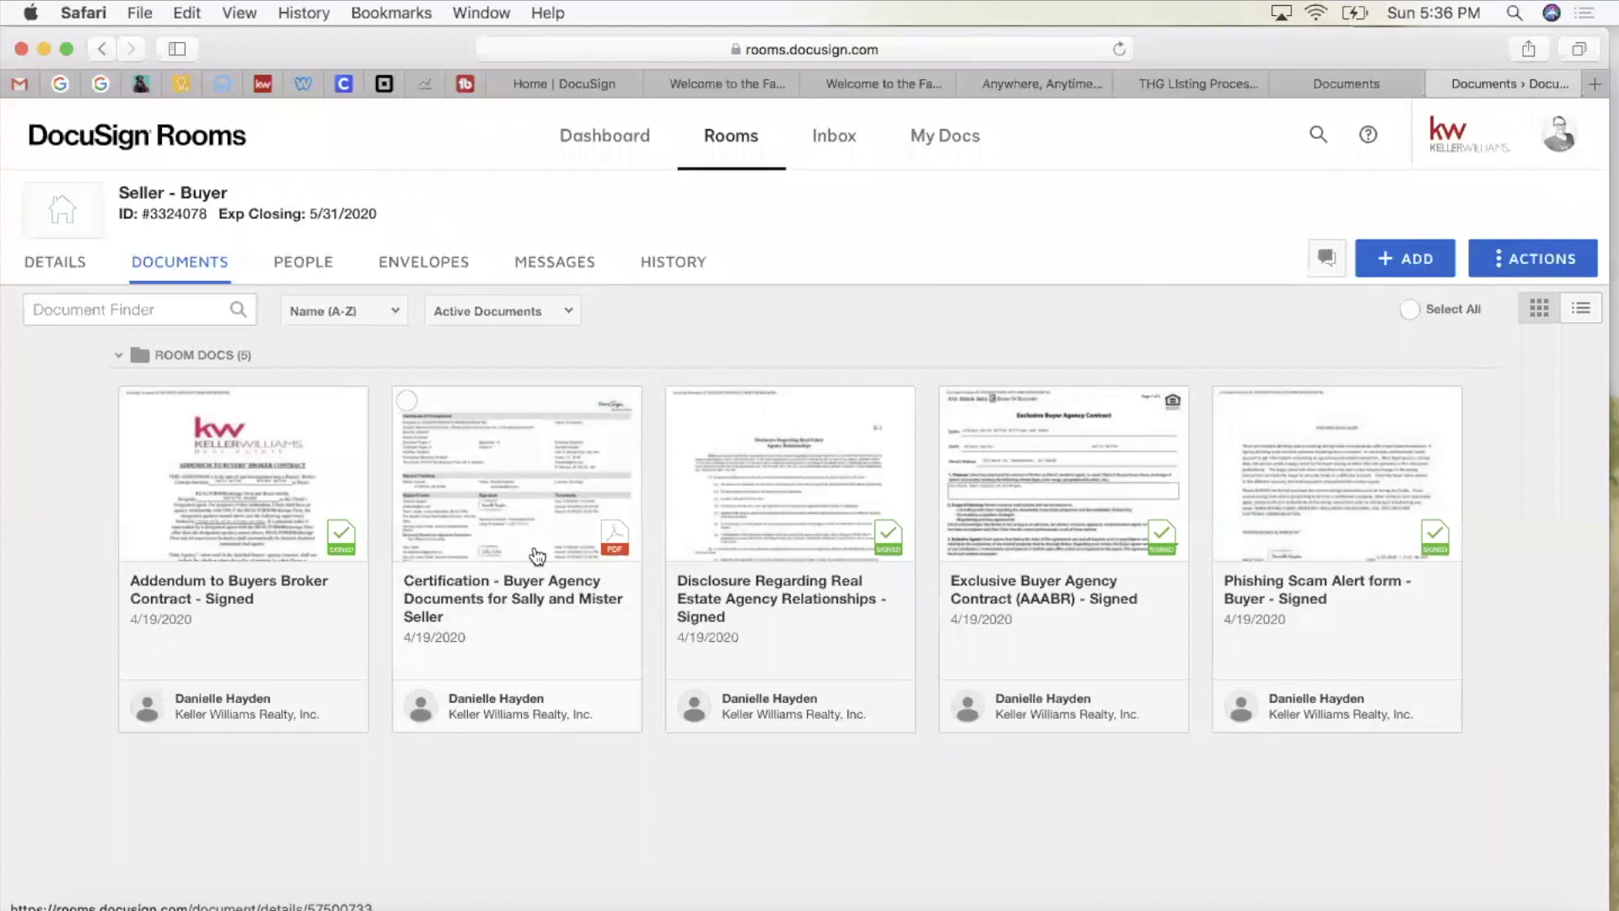
click(517, 489)
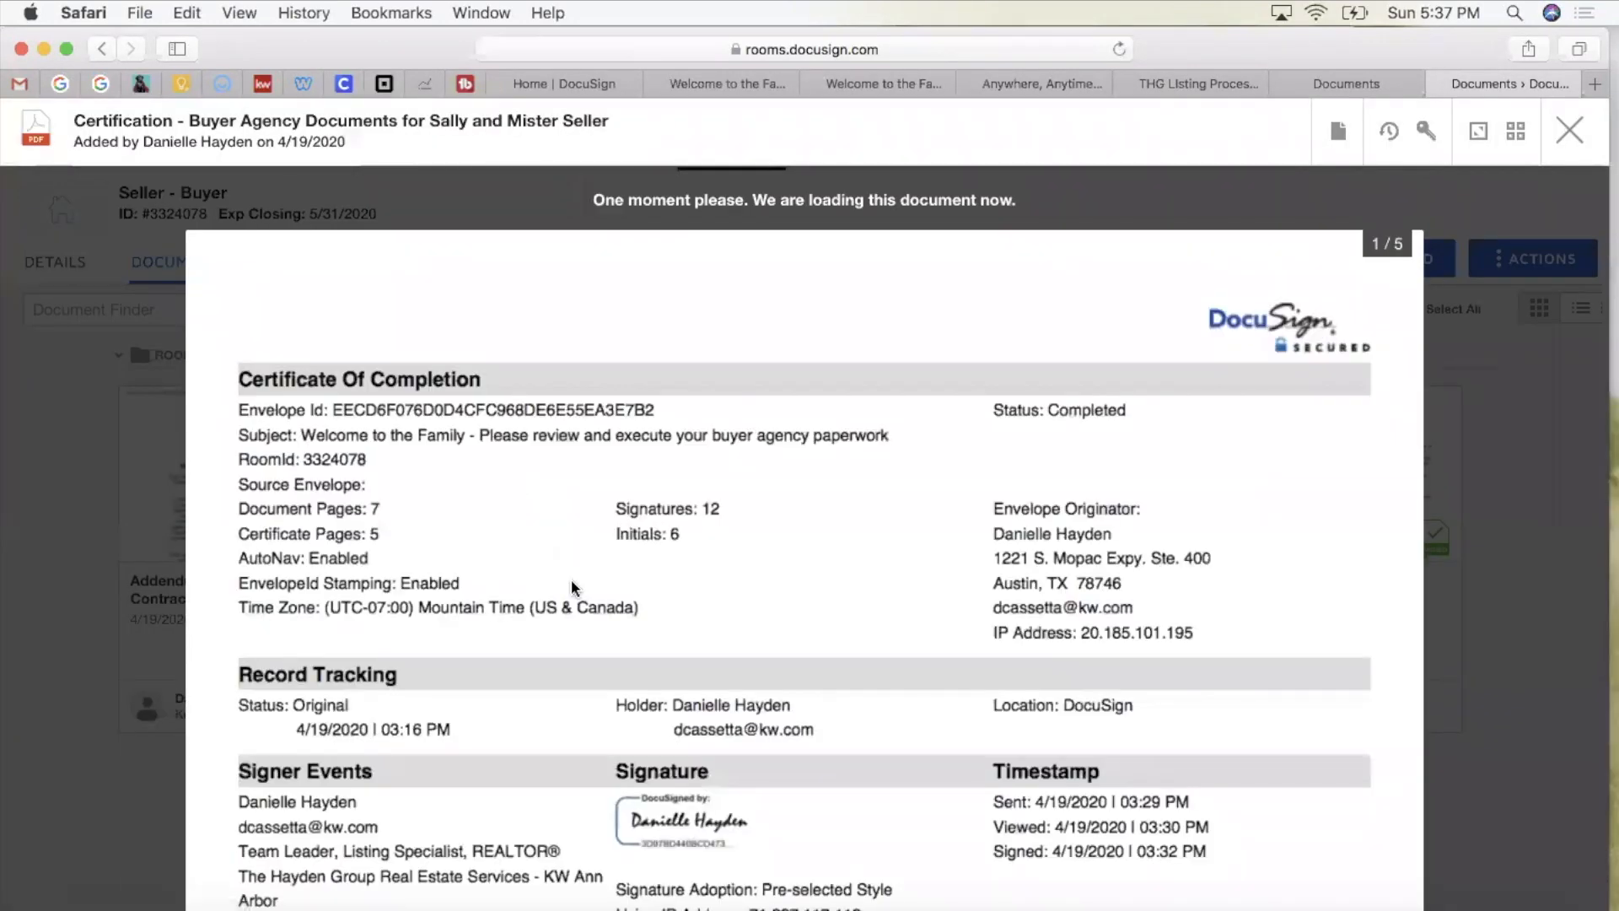
scroll(574, 633, down, 4)
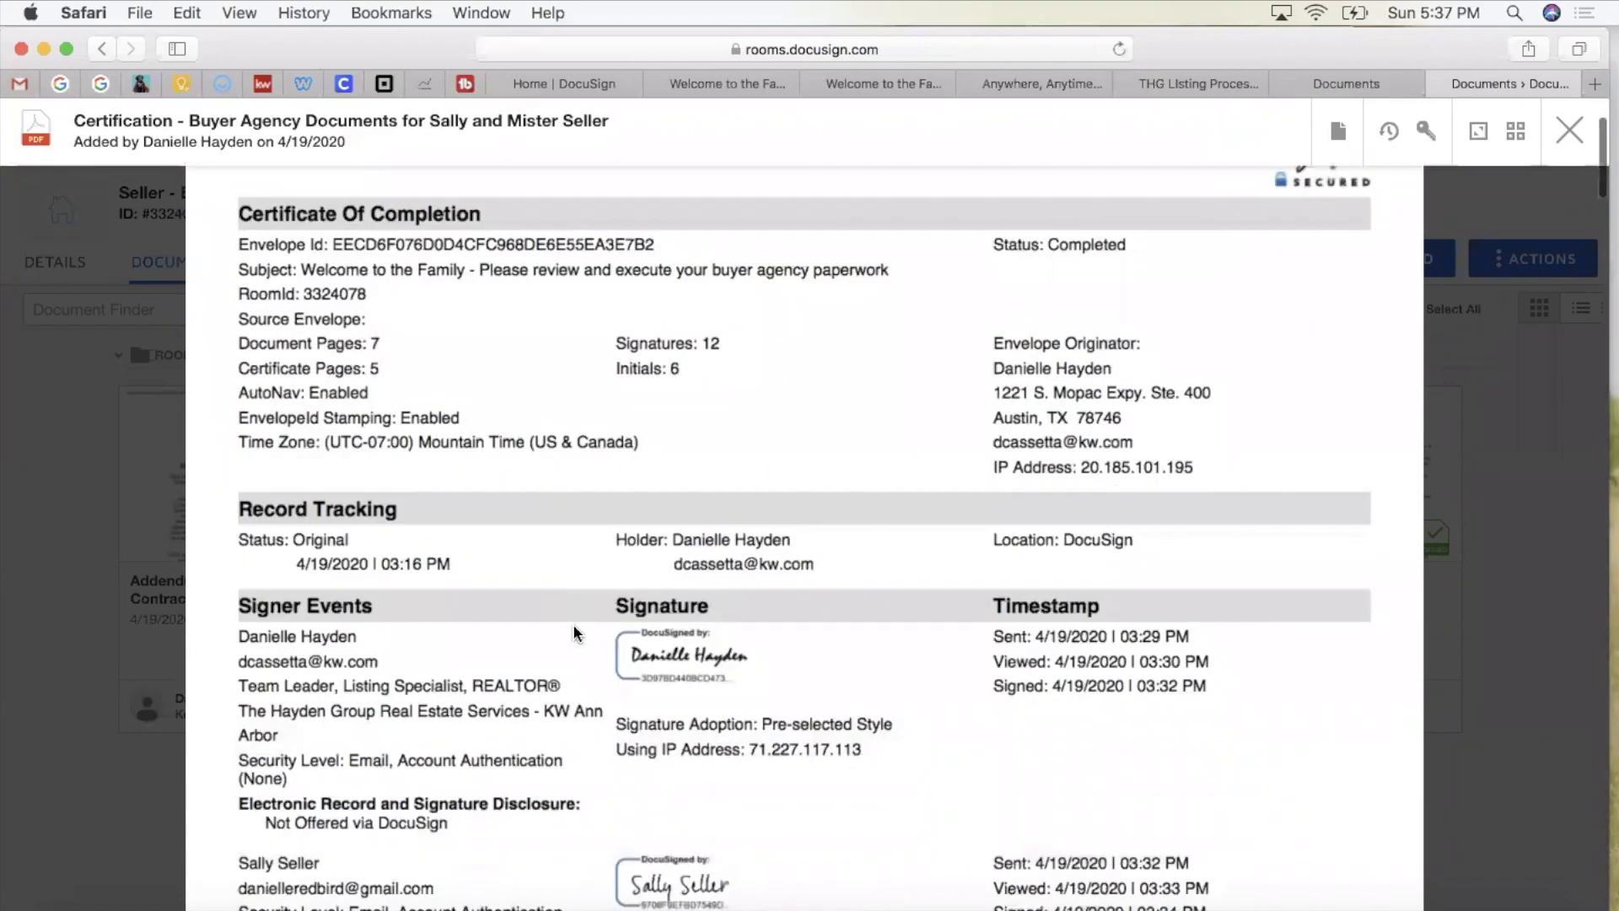
scroll(574, 633, down, 6)
scroll(576, 632, down, 8)
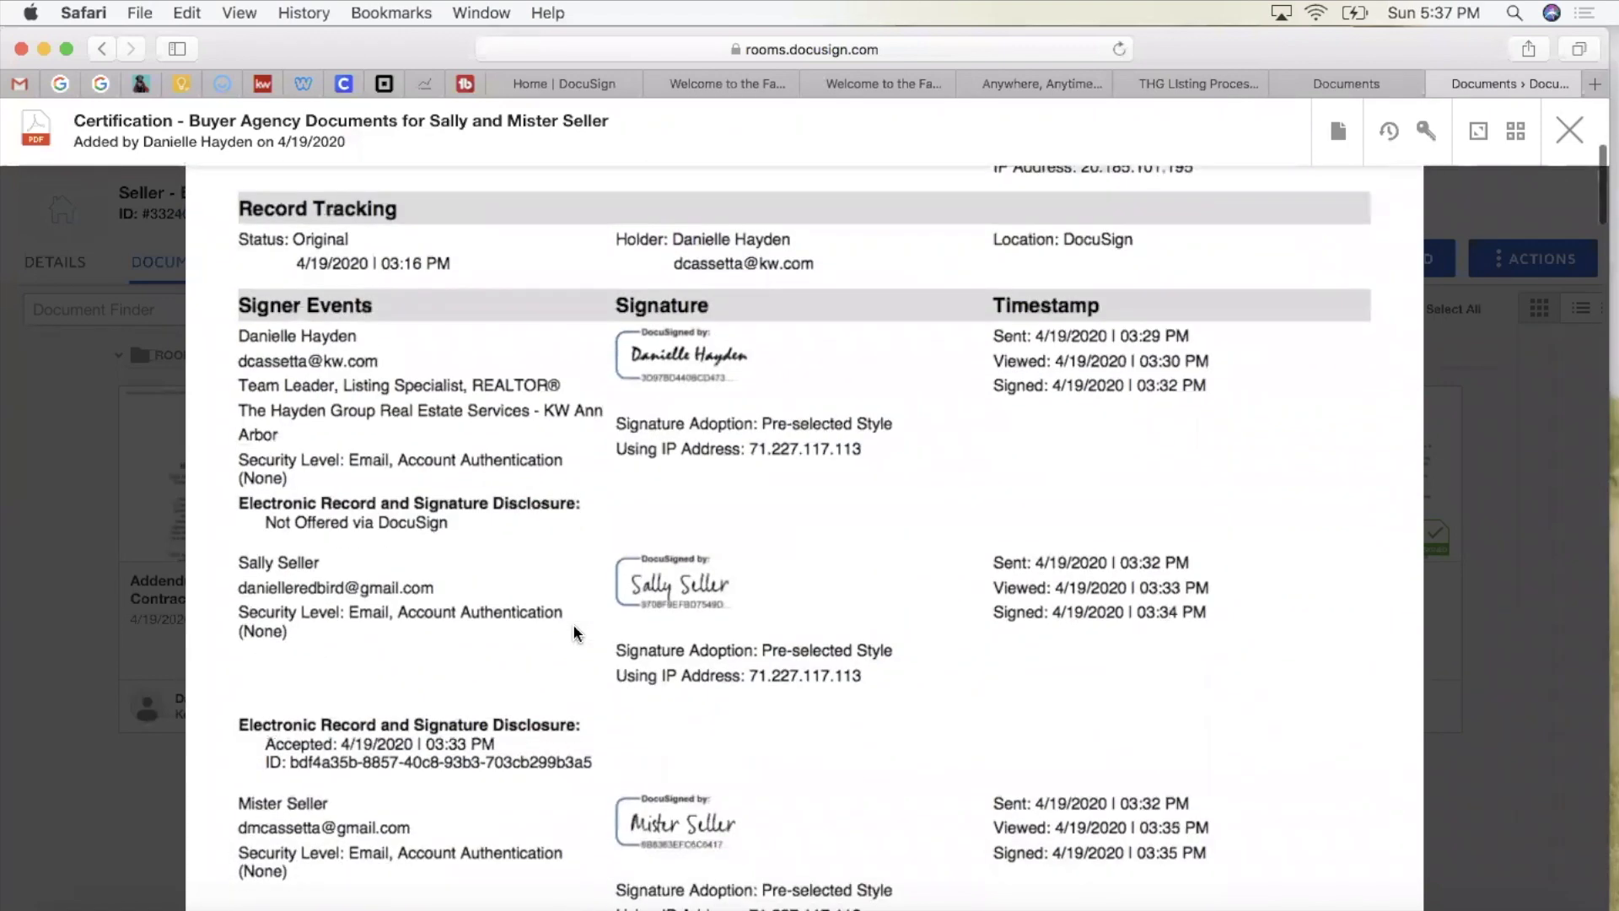
scroll(573, 633, down, 2)
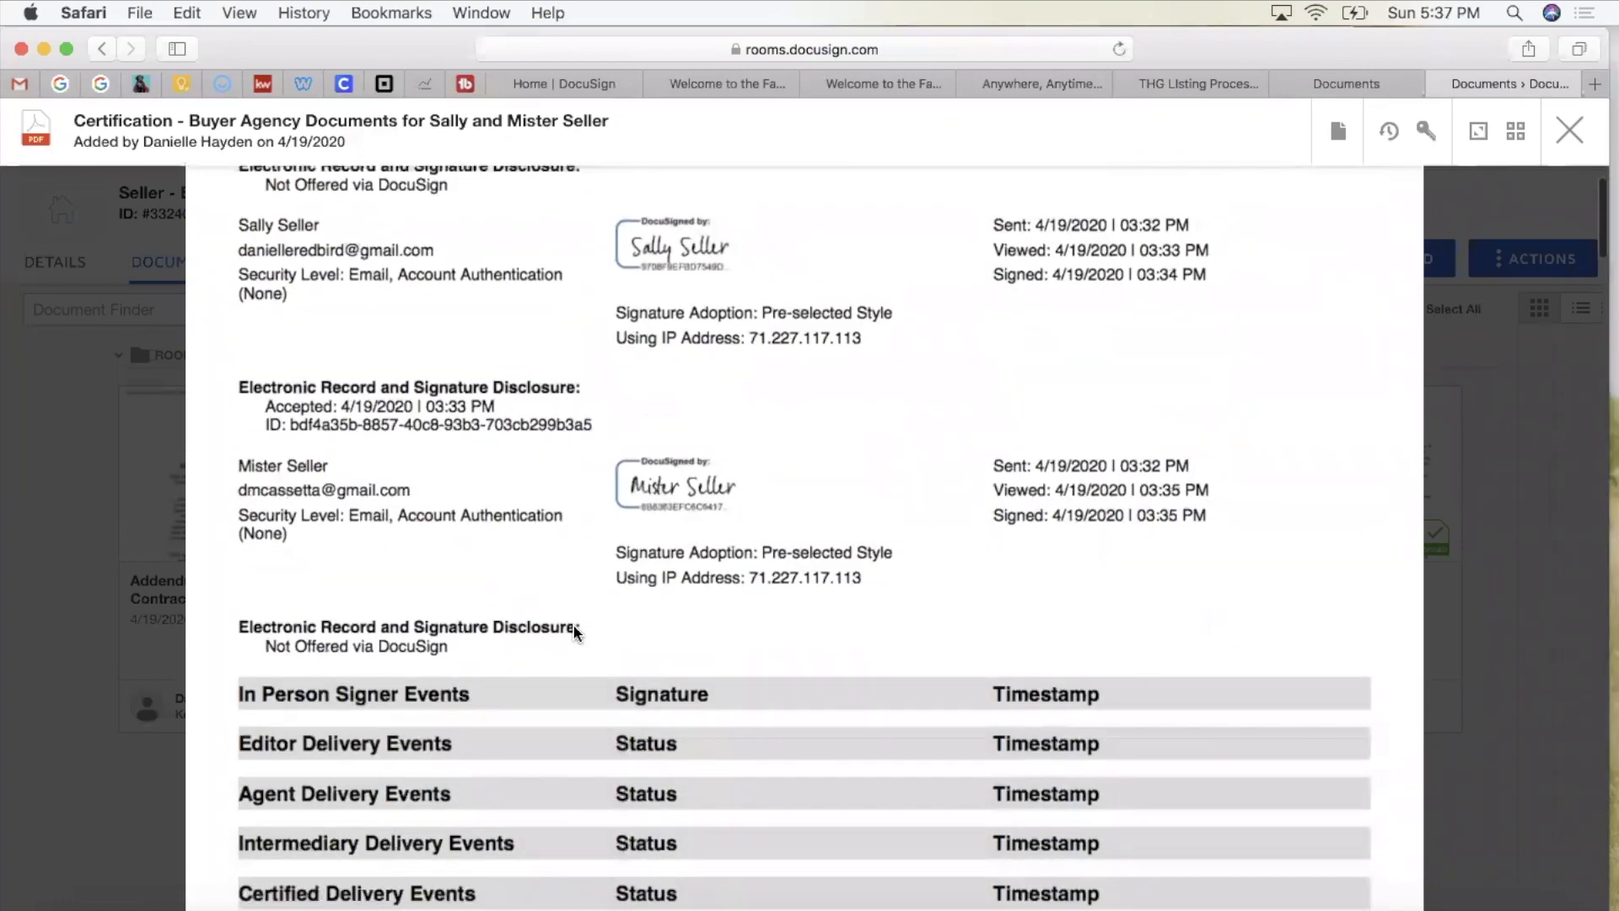
scroll(573, 633, down, 15)
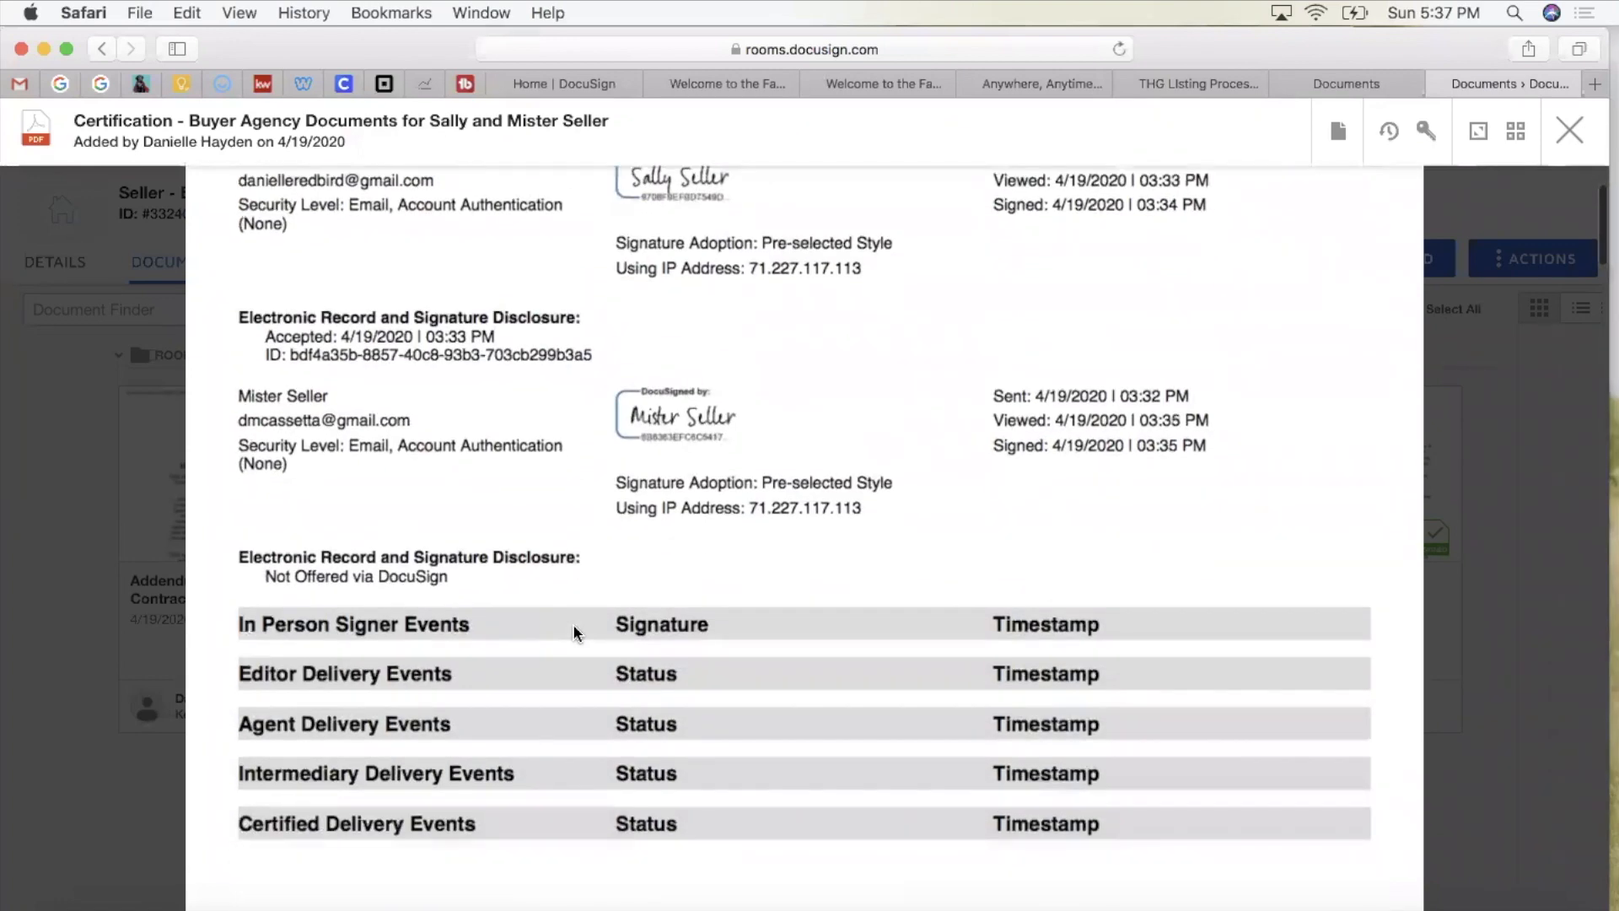
scroll(573, 633, down, 6)
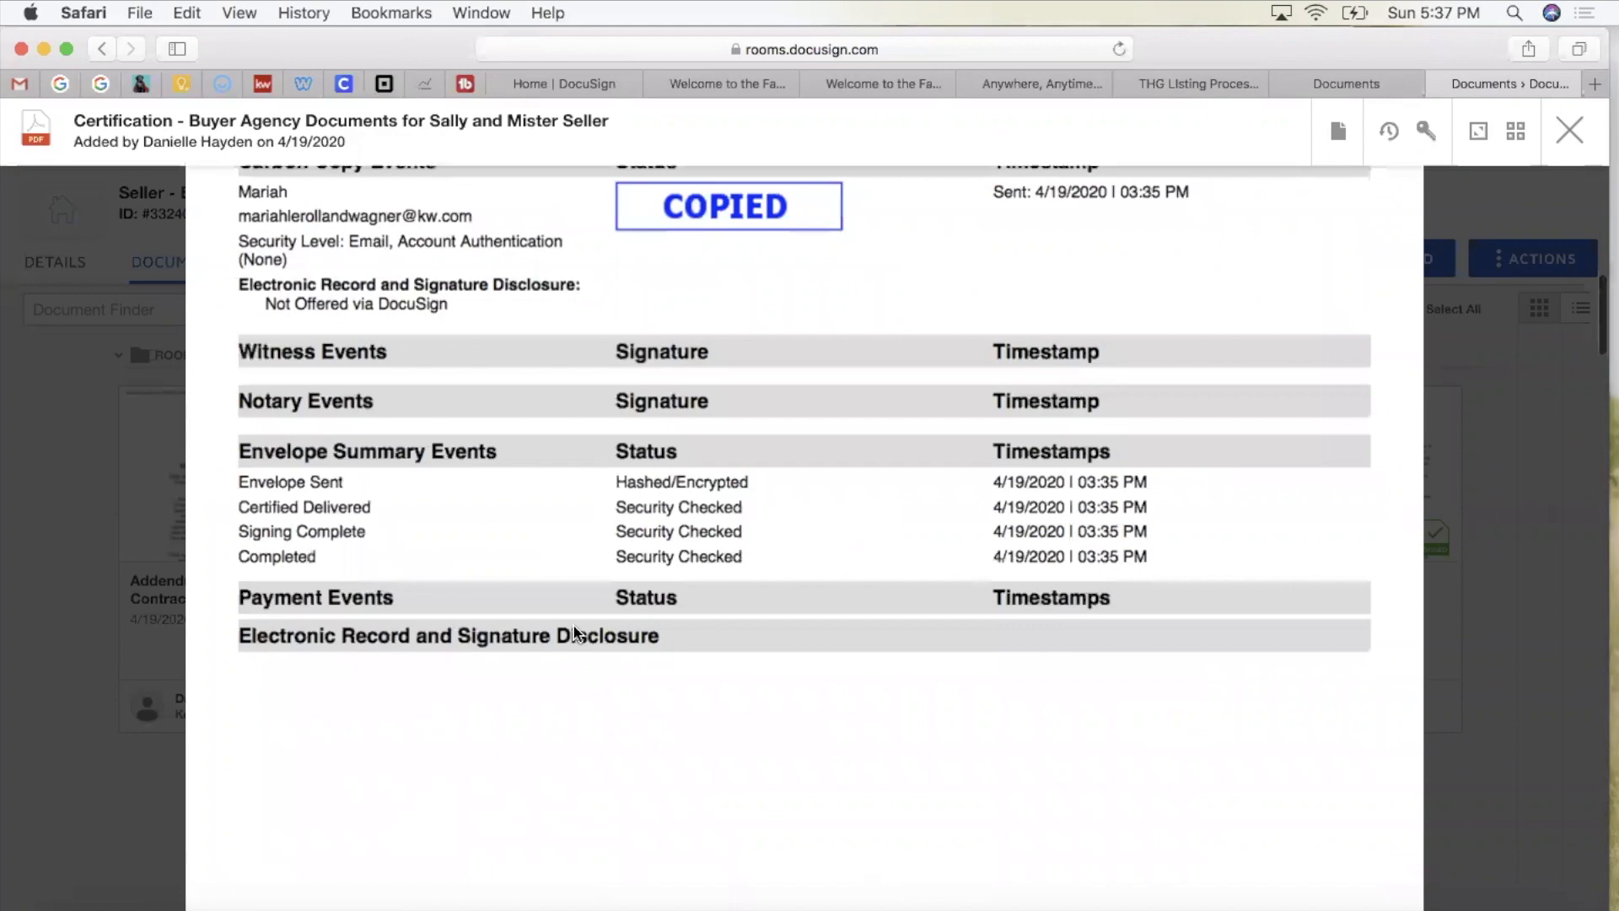
scroll(484, 491, up, 20)
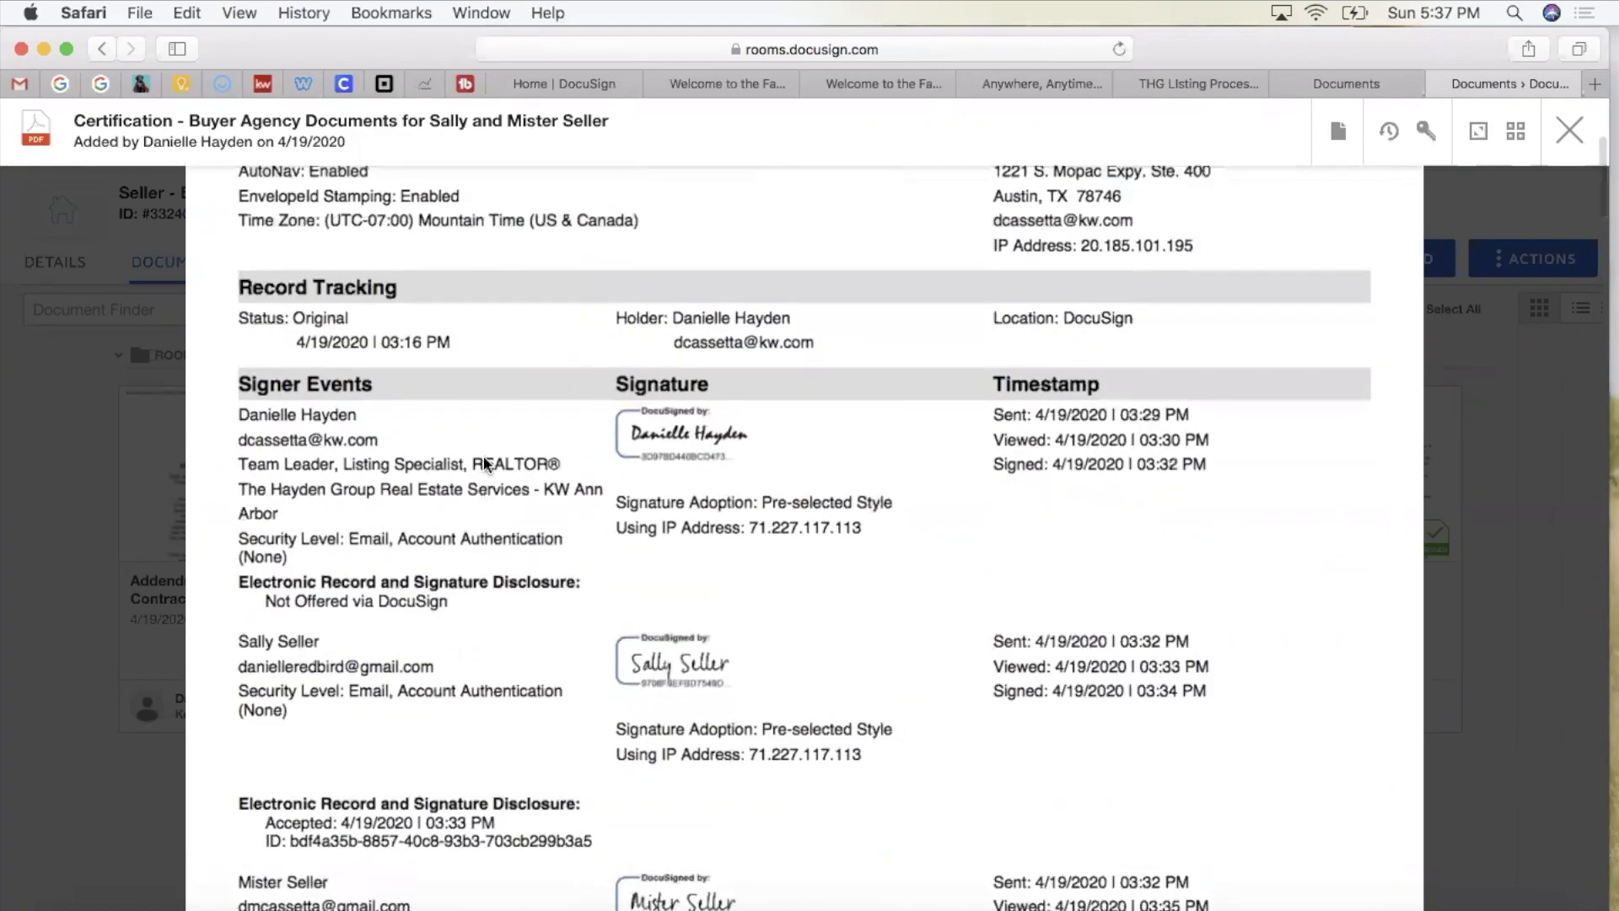
scroll(485, 468, up, 1)
scroll(469, 735, up, 5)
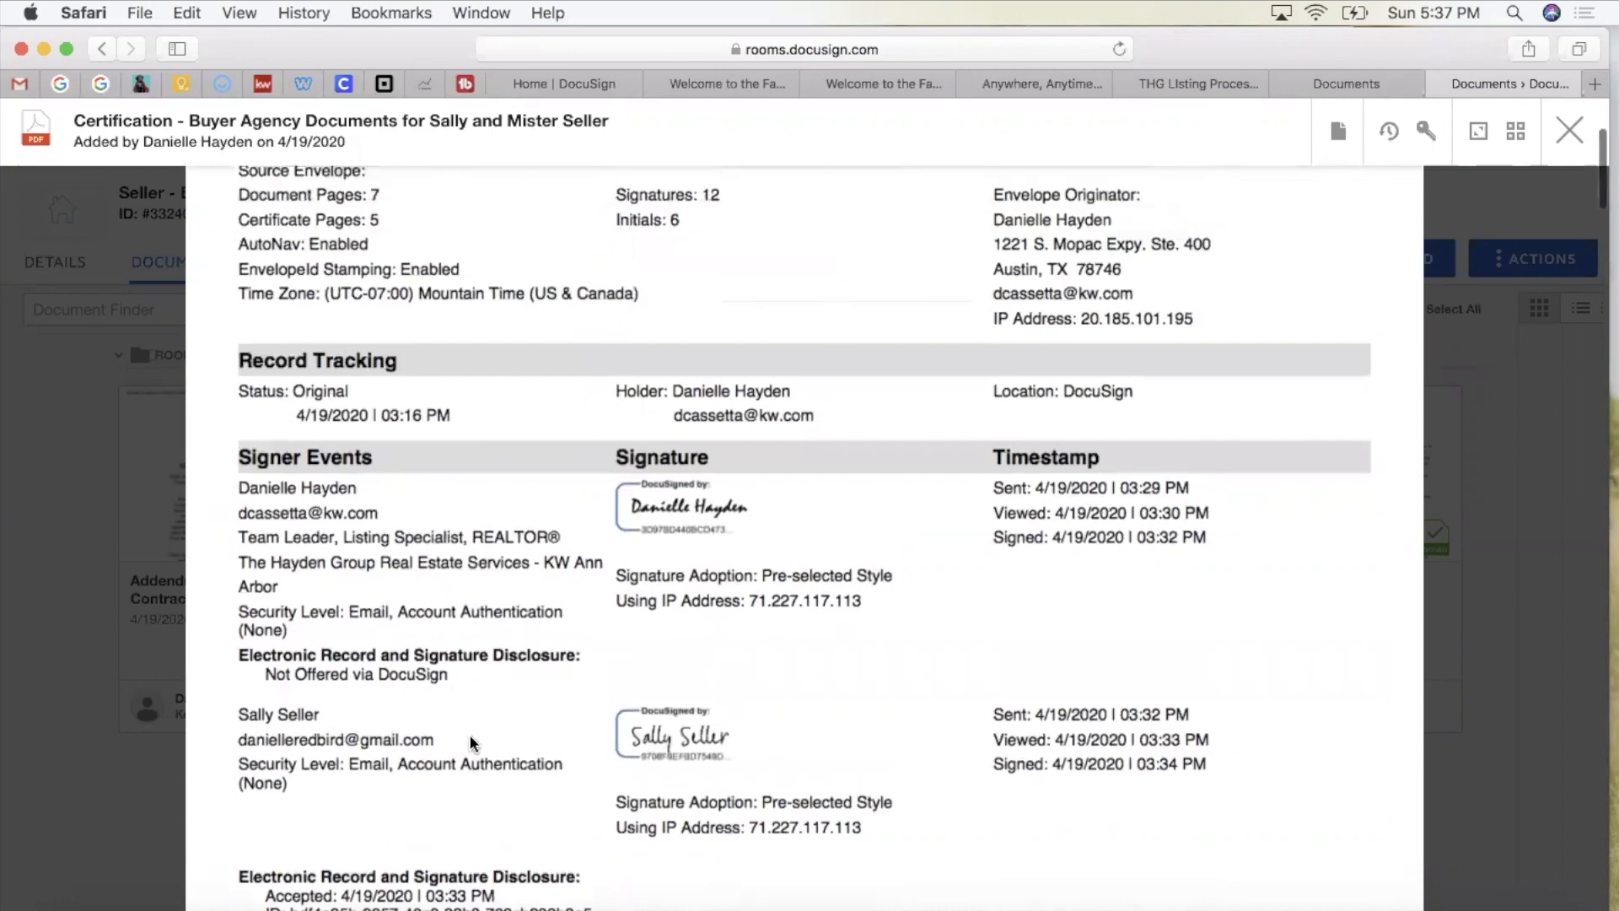
scroll(469, 735, up, 2)
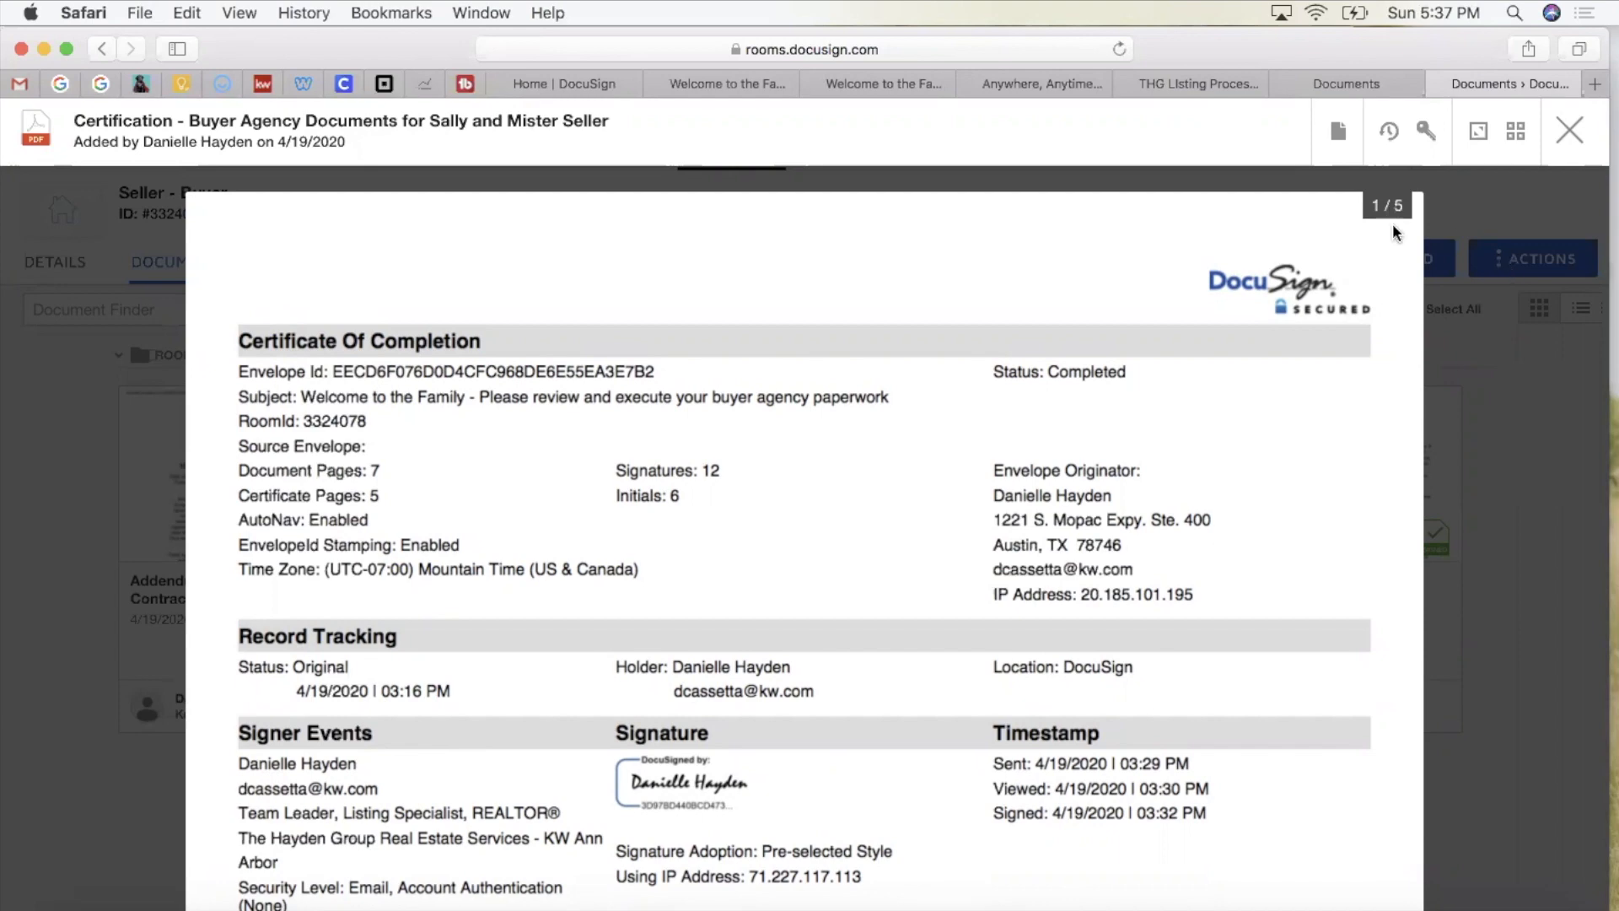
click(1570, 130)
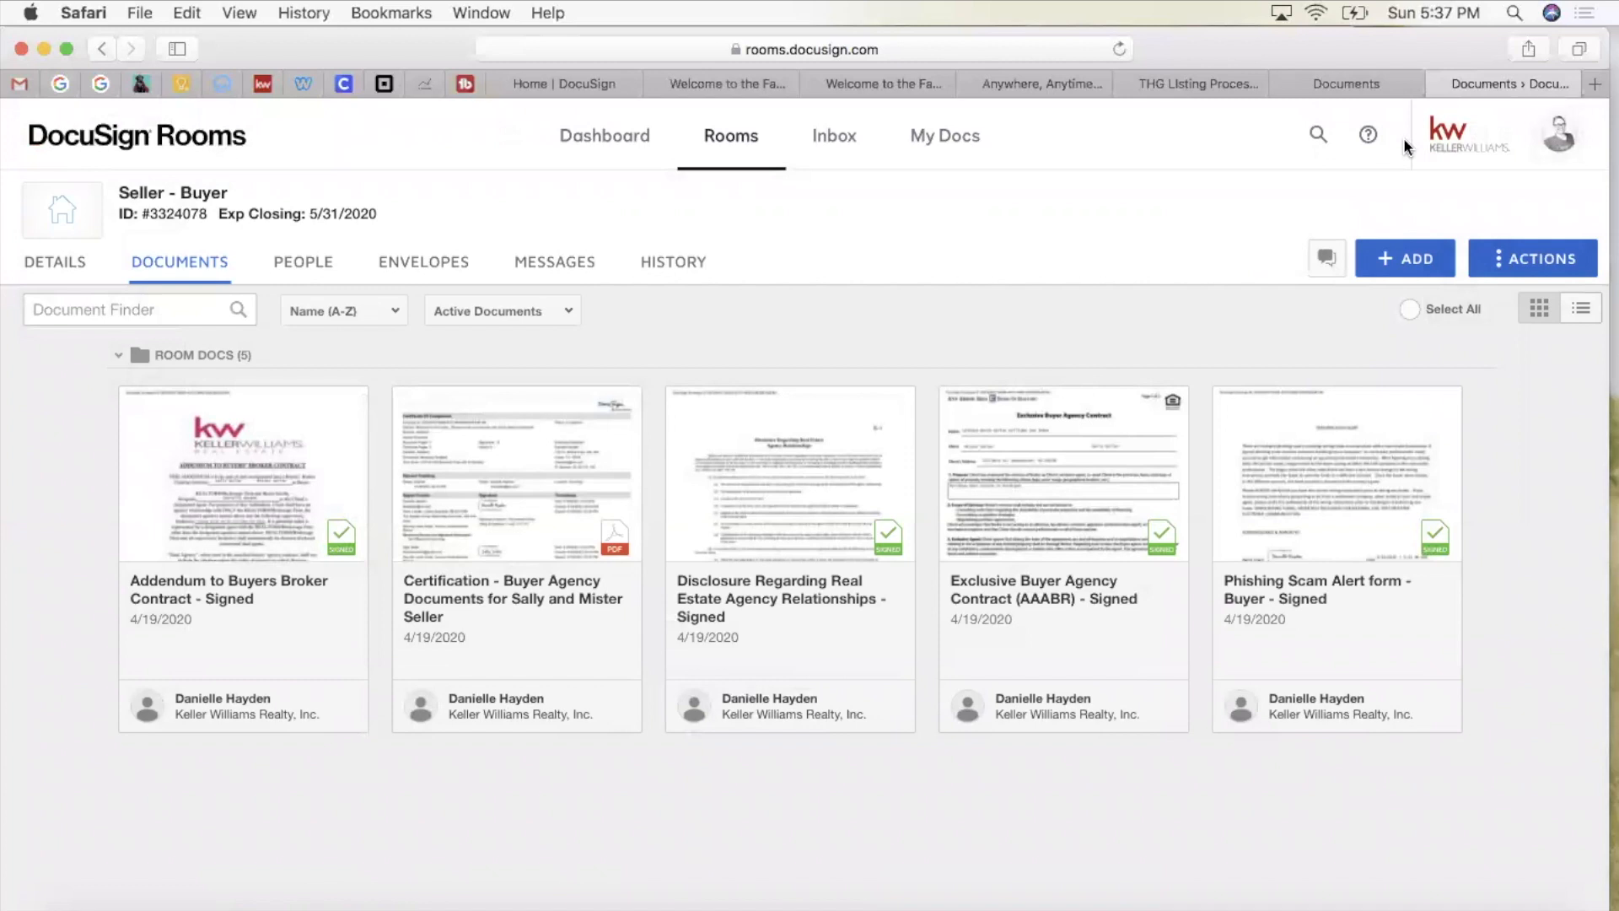
Step: Switch from DocuSign Rooms to eSignature using the profile menu
click(1561, 139)
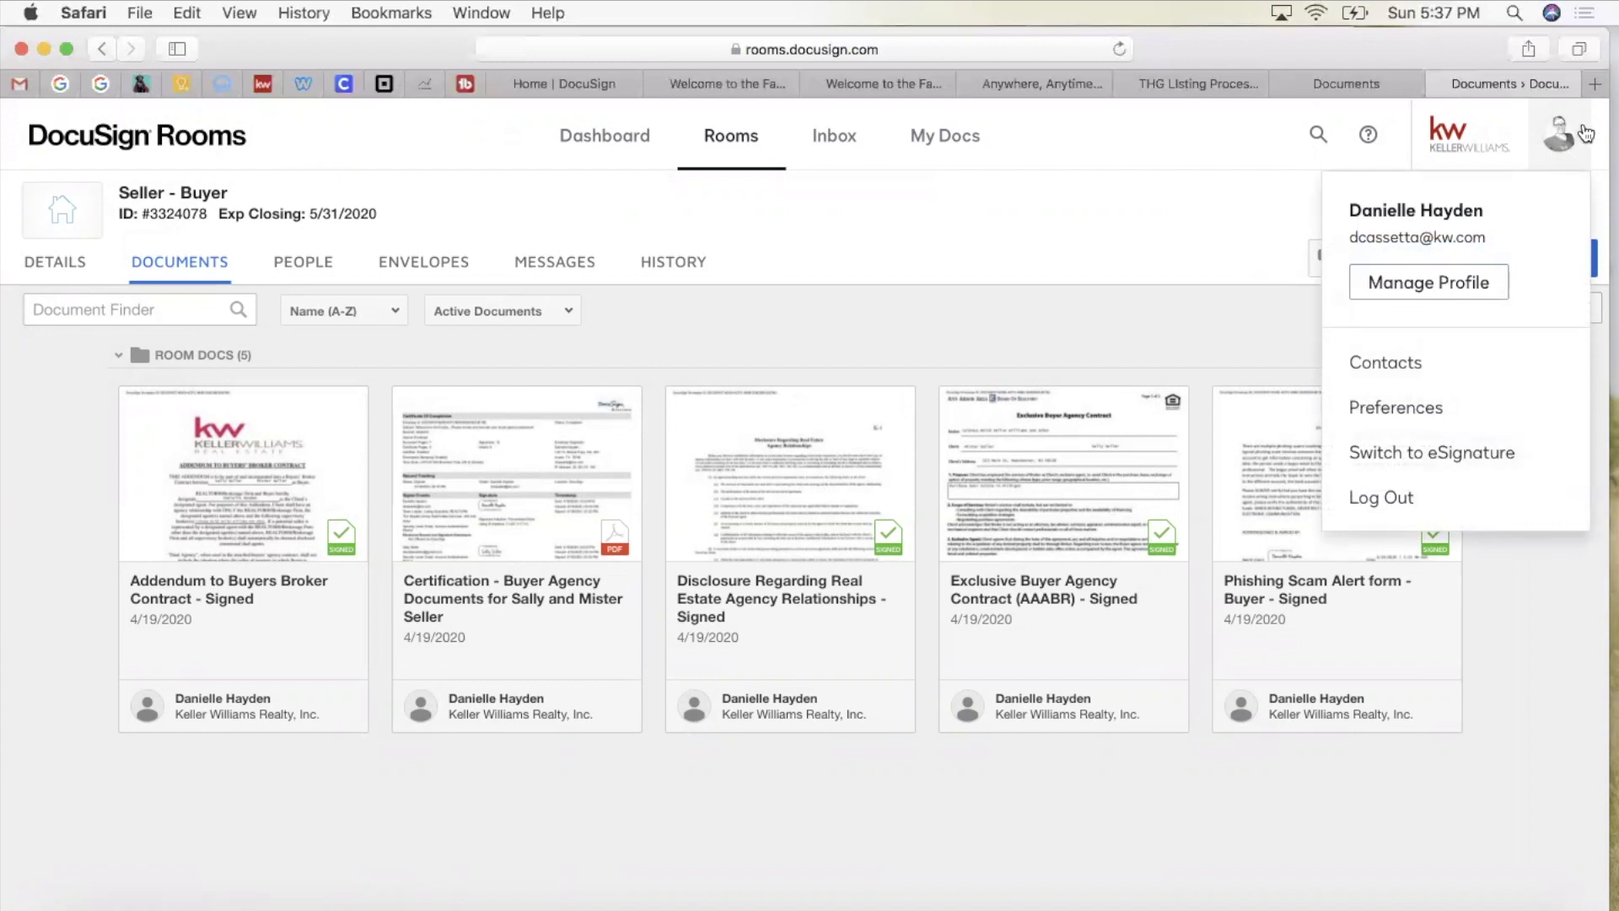
click(1389, 455)
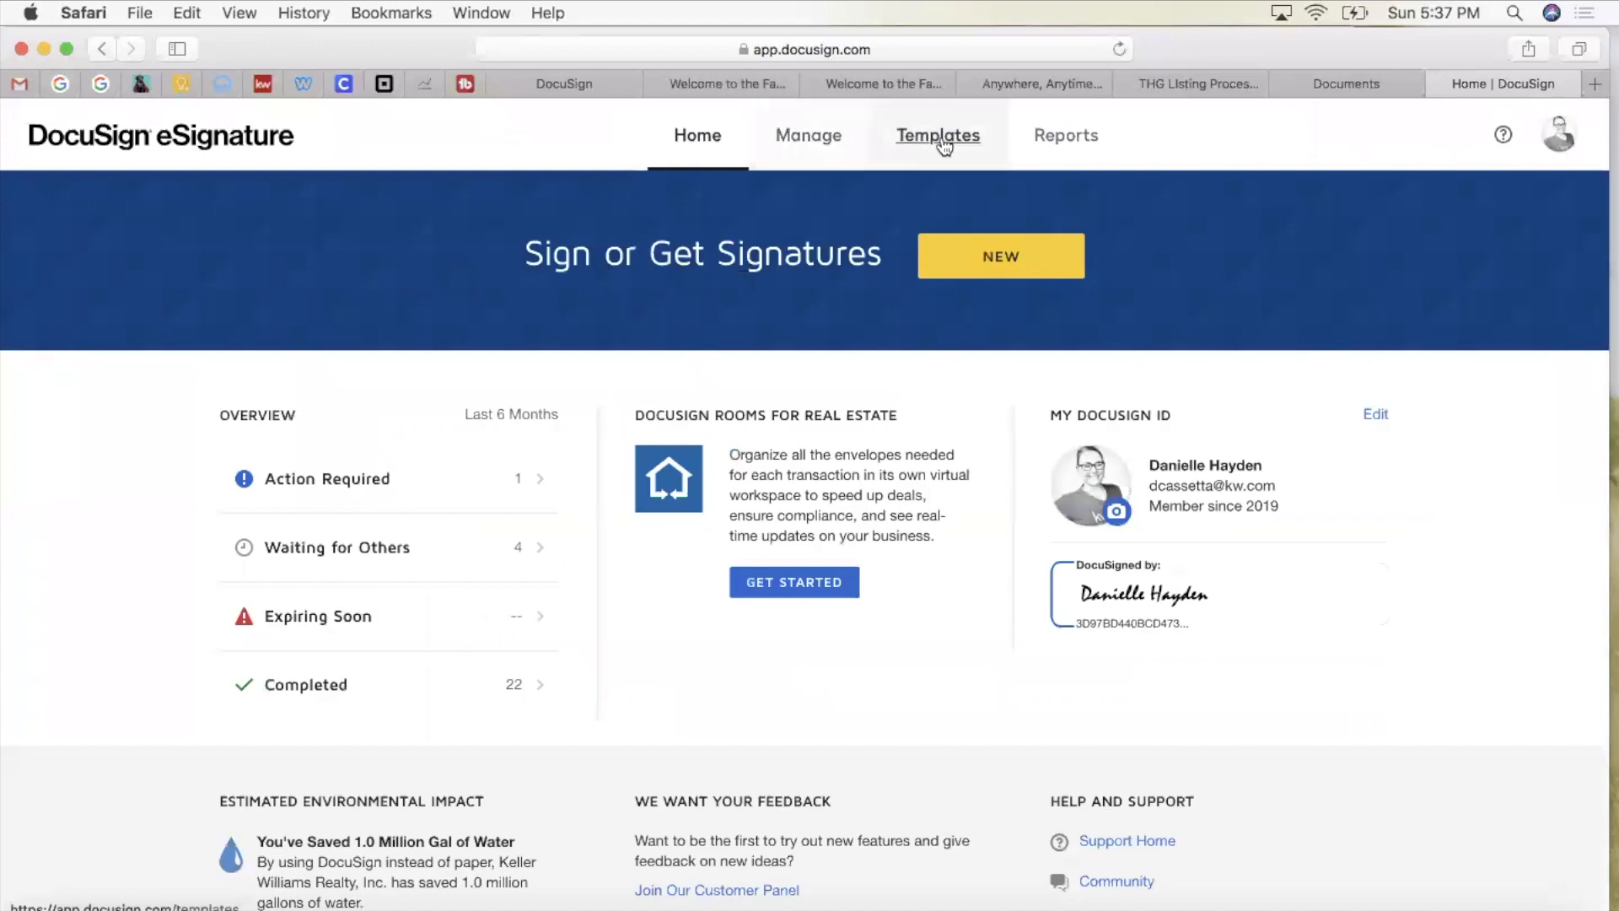
Step: From My Templates, choose New > Create Template to begin a new template
click(938, 142)
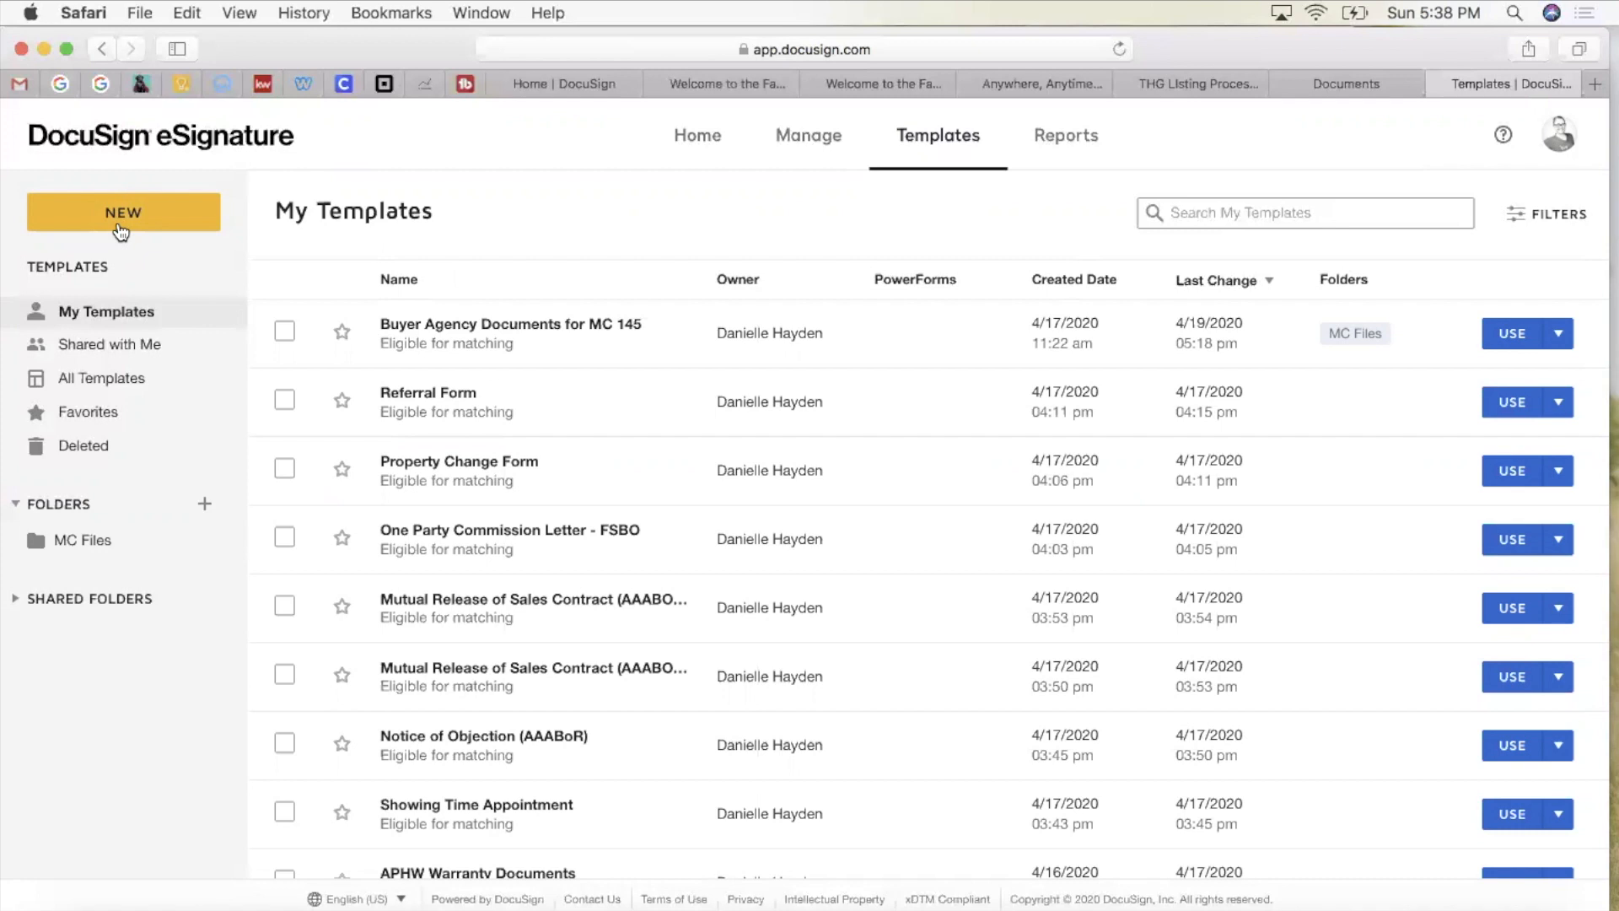
click(146, 207)
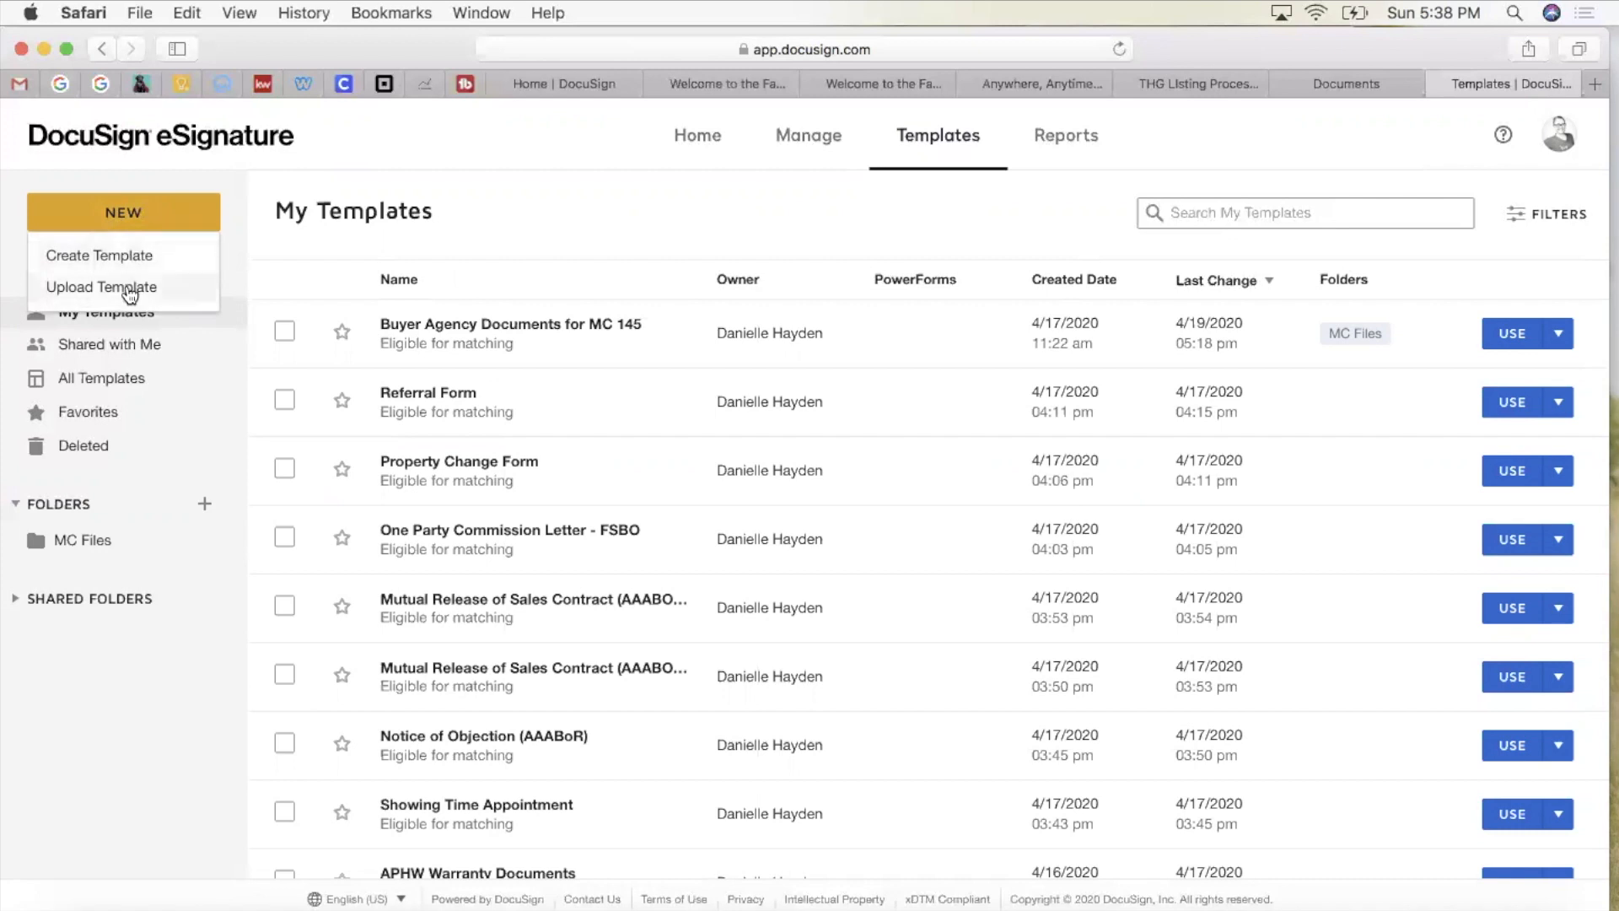
click(120, 263)
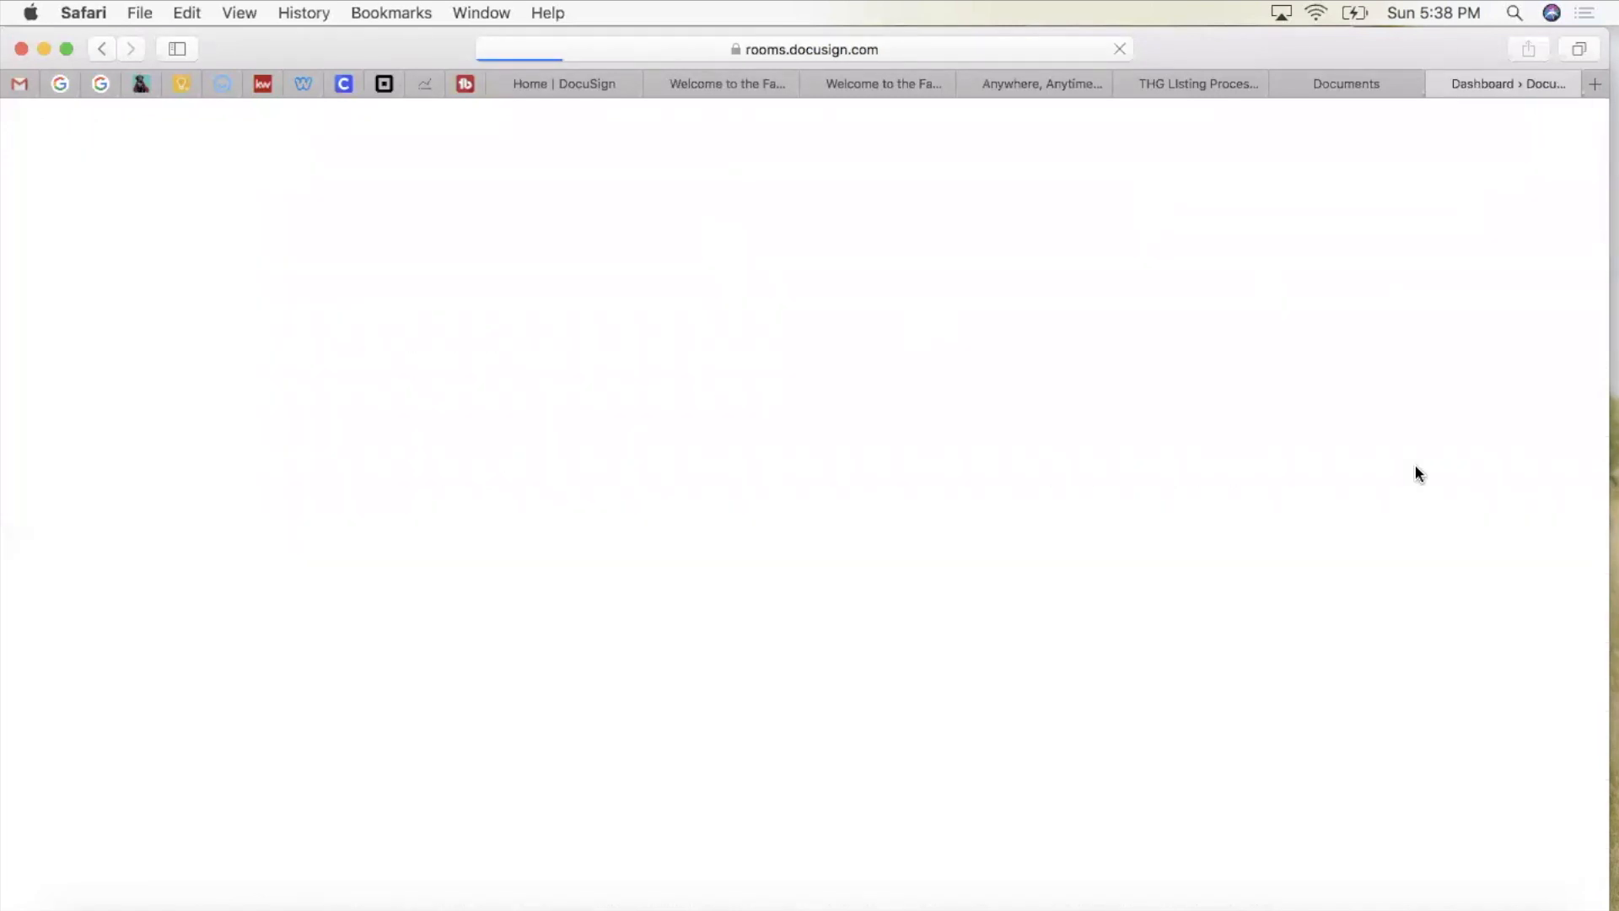